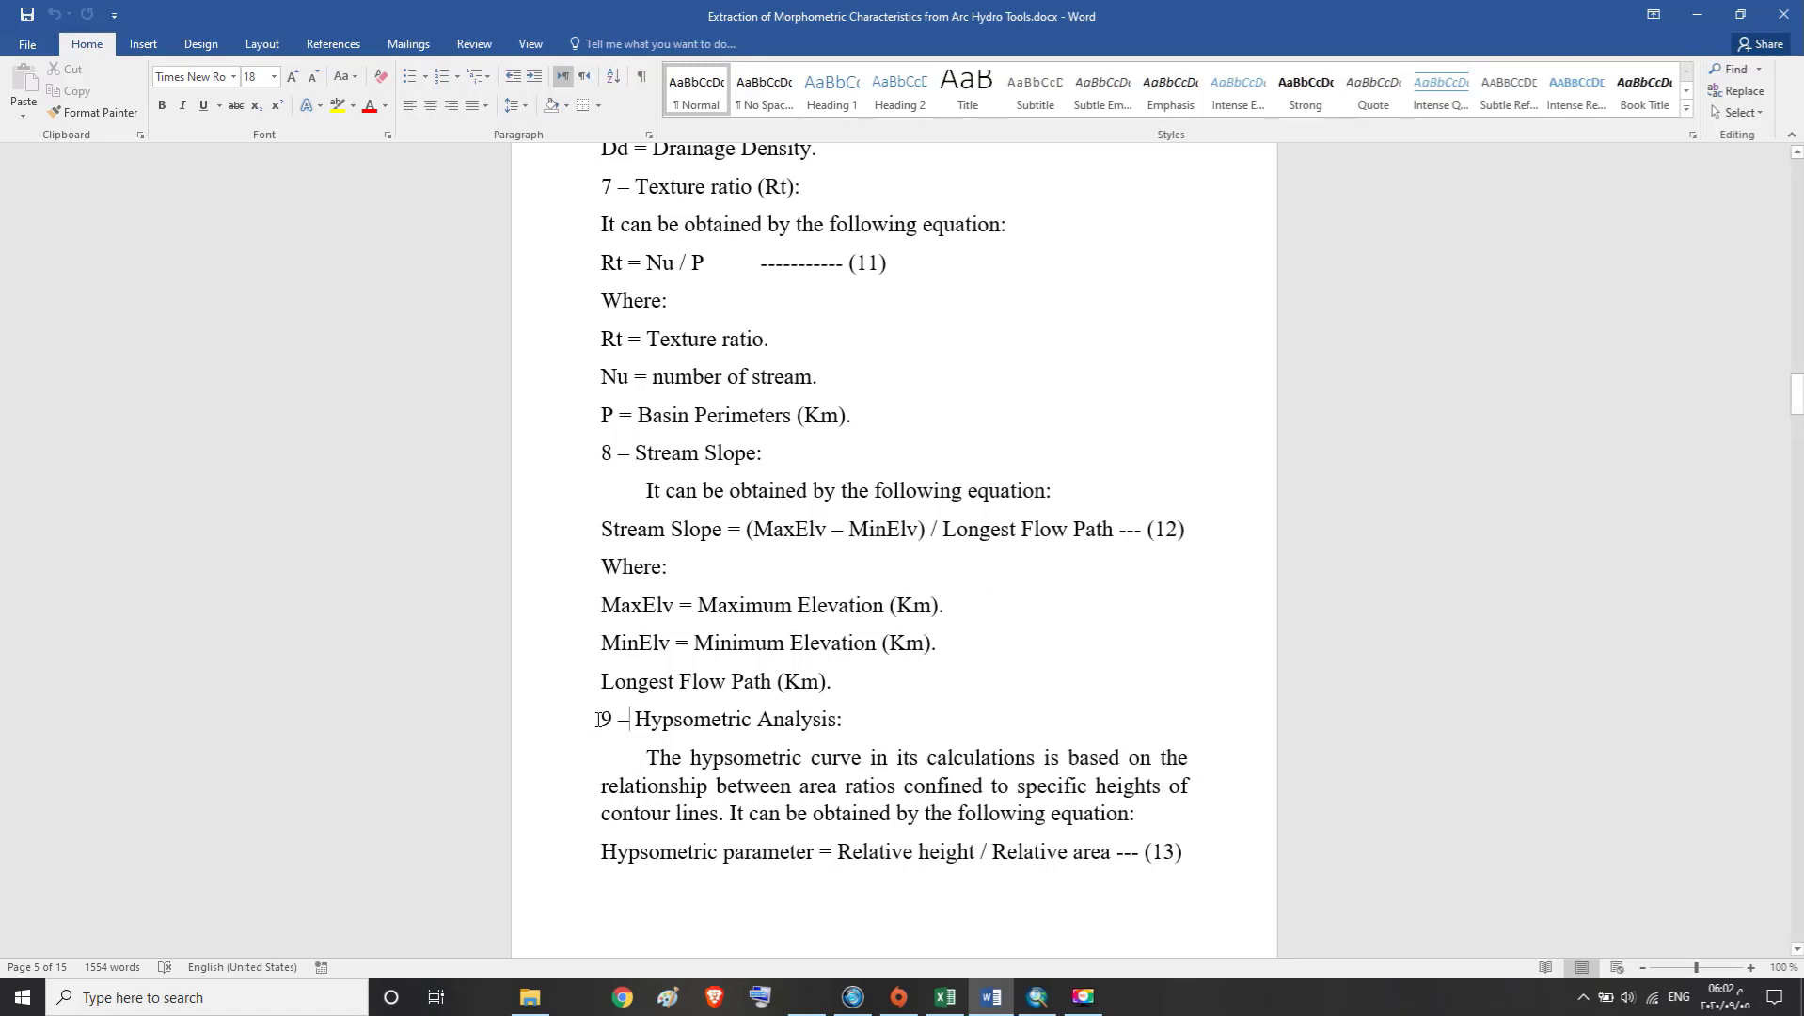
# Read the Hypsometric Analysis section of the document, covering its heading, description and equation 13
pyautogui.moveTo(599, 720); pyautogui.dragTo(843, 727)
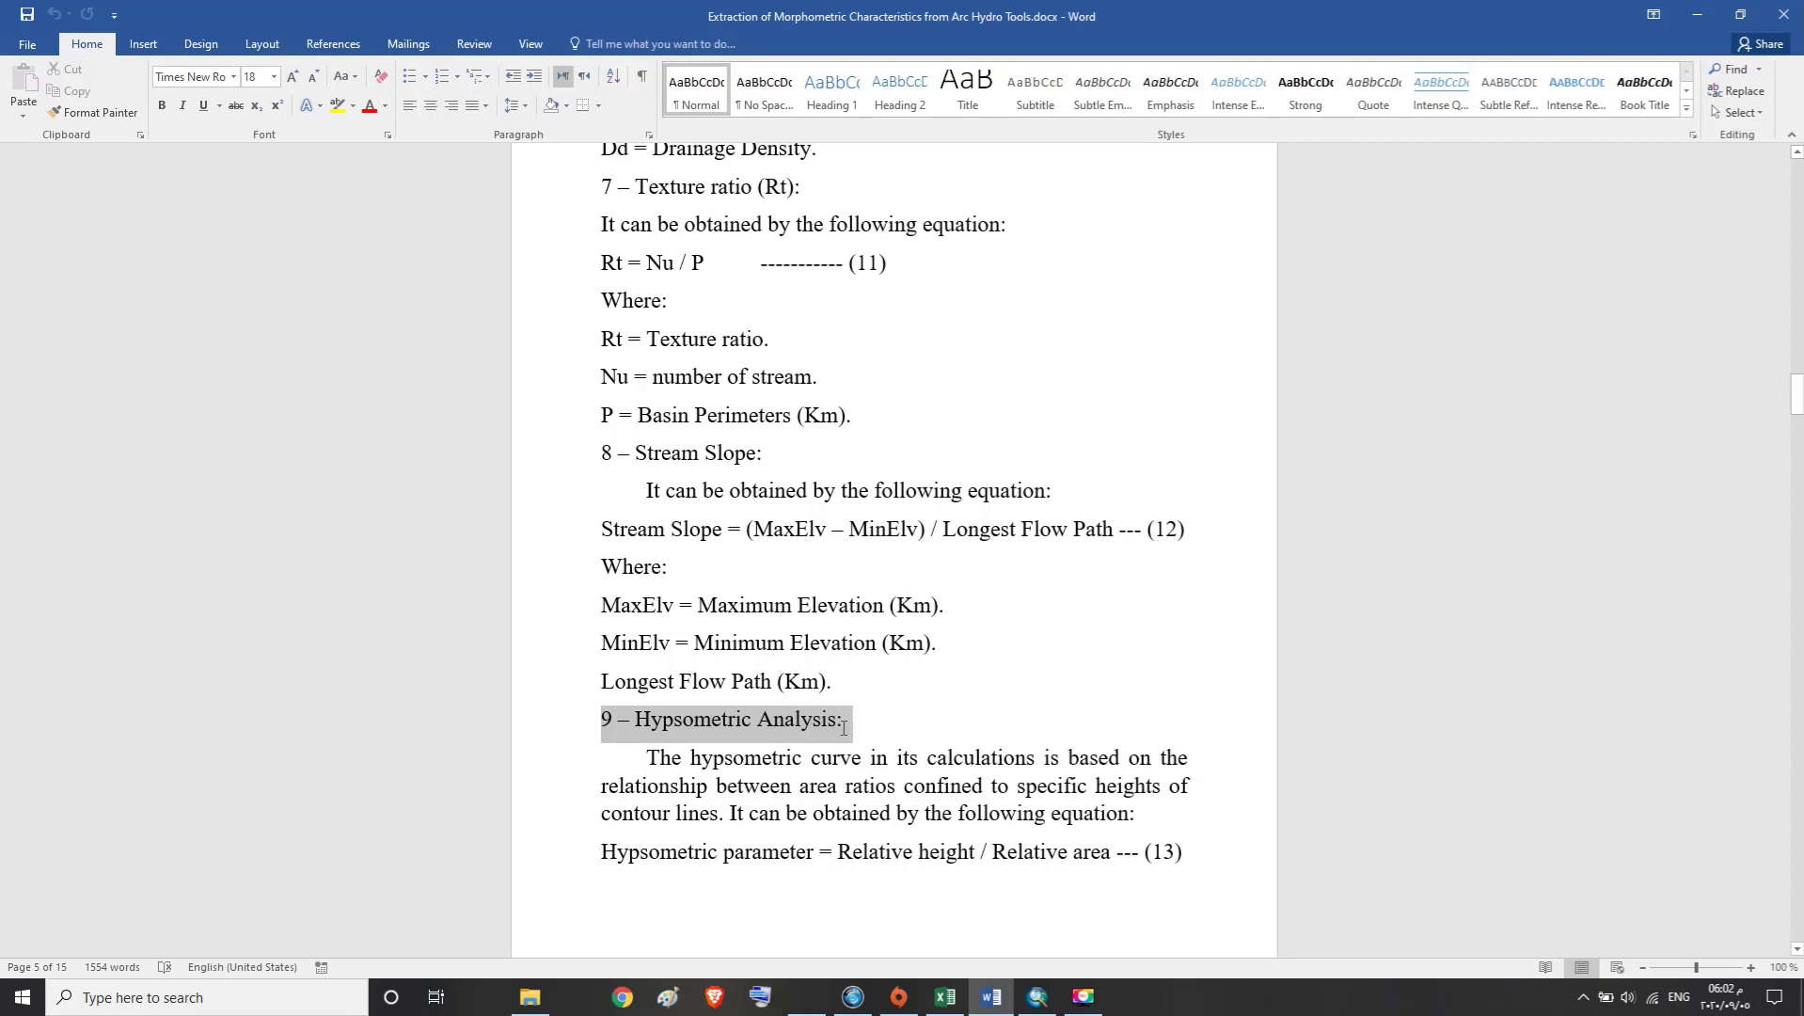
pyautogui.click(762, 730)
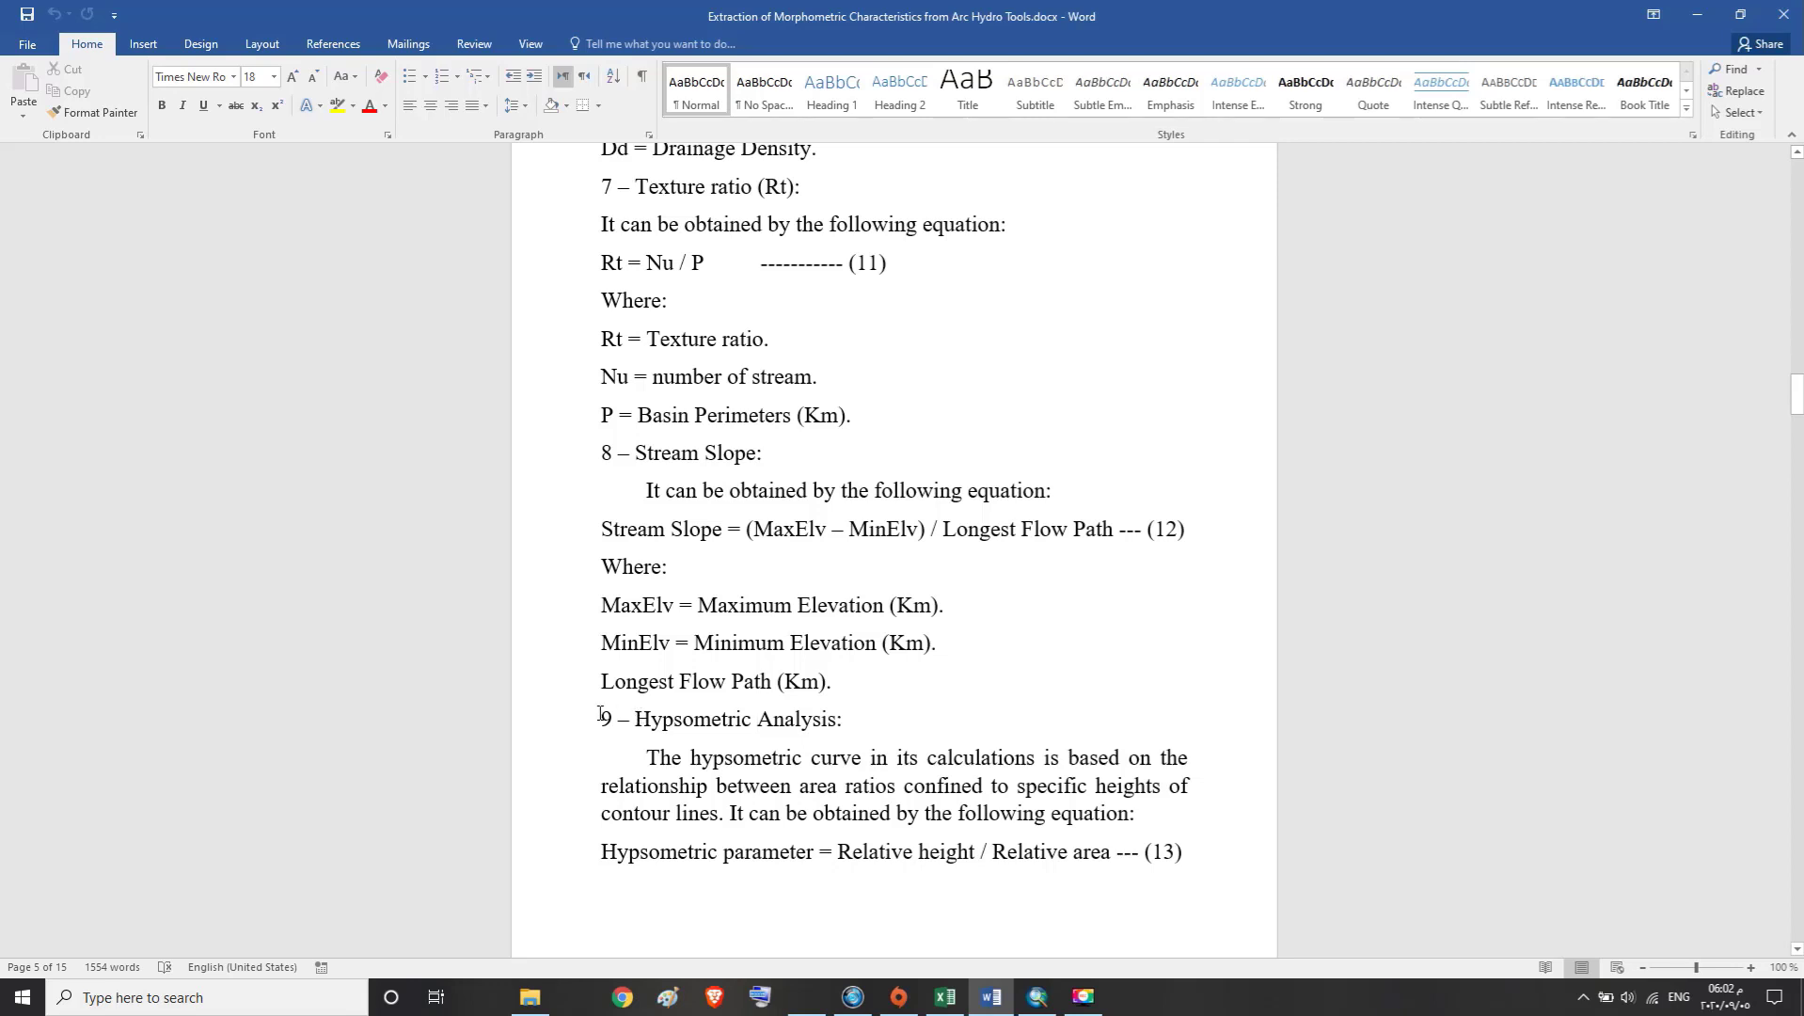
pyautogui.moveTo(600, 720); pyautogui.dragTo(837, 718)
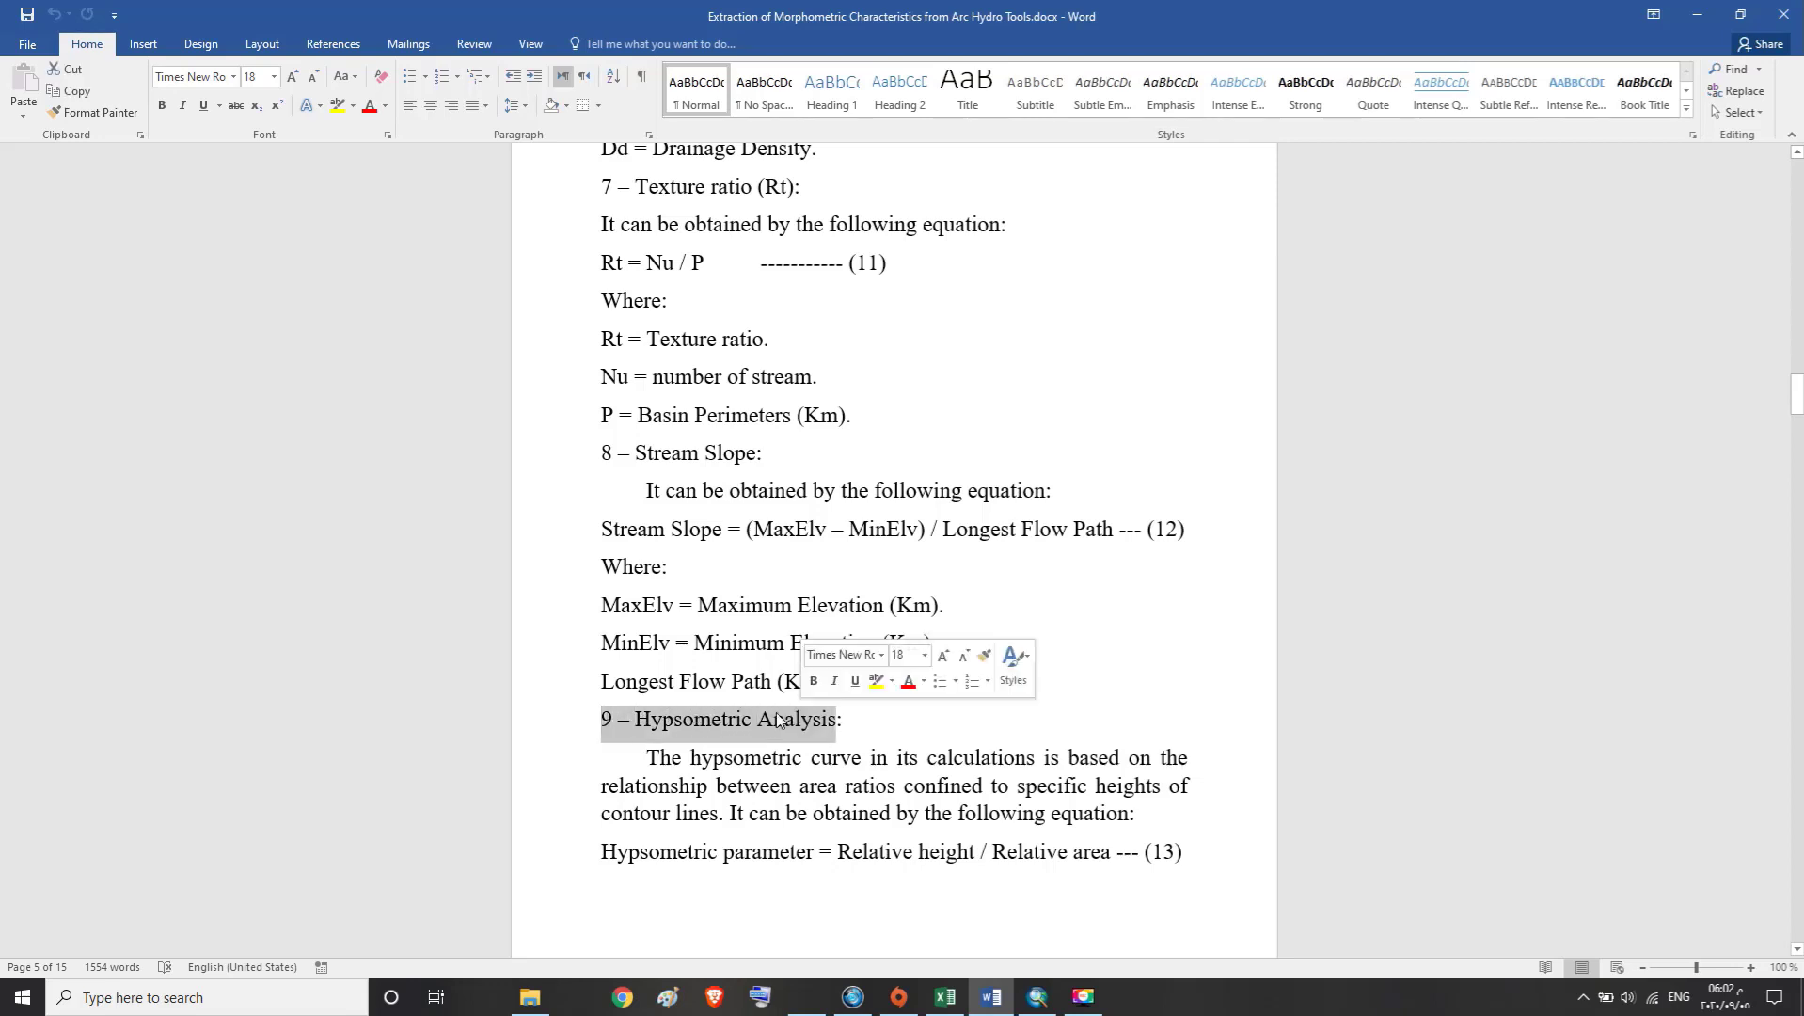
pyautogui.click(762, 719)
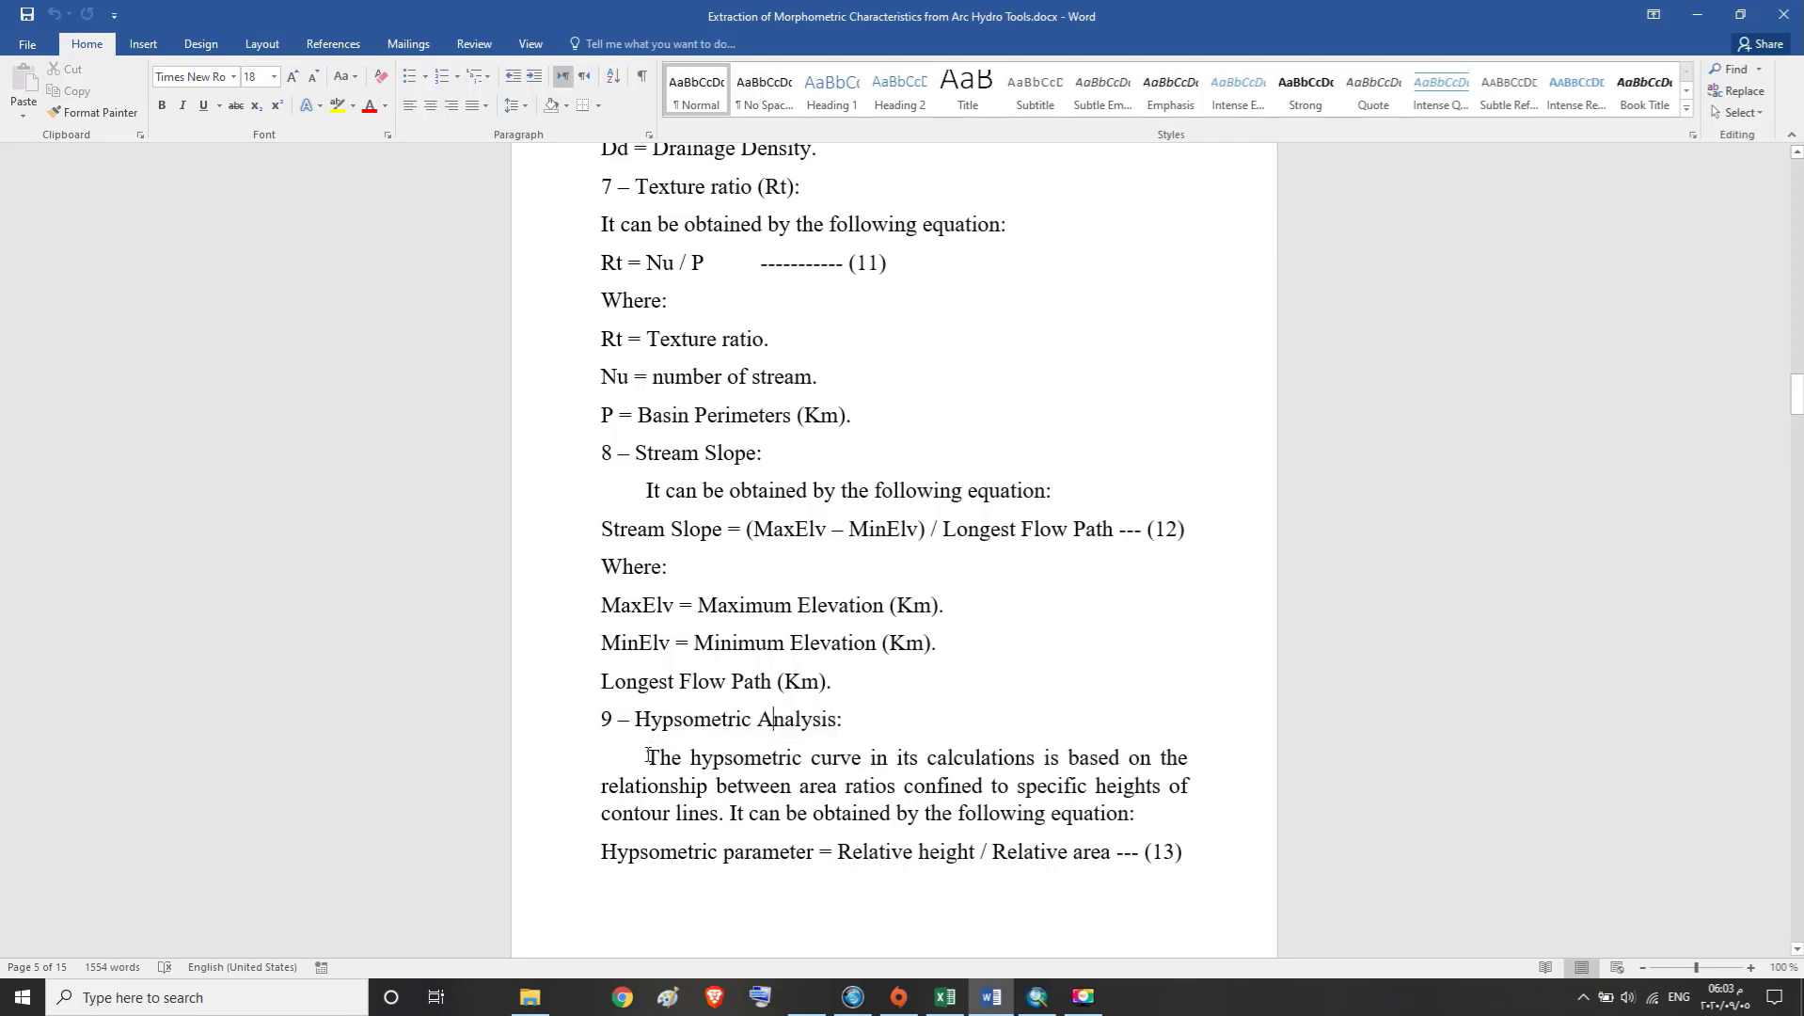
pyautogui.moveTo(649, 758); pyautogui.dragTo(821, 752)
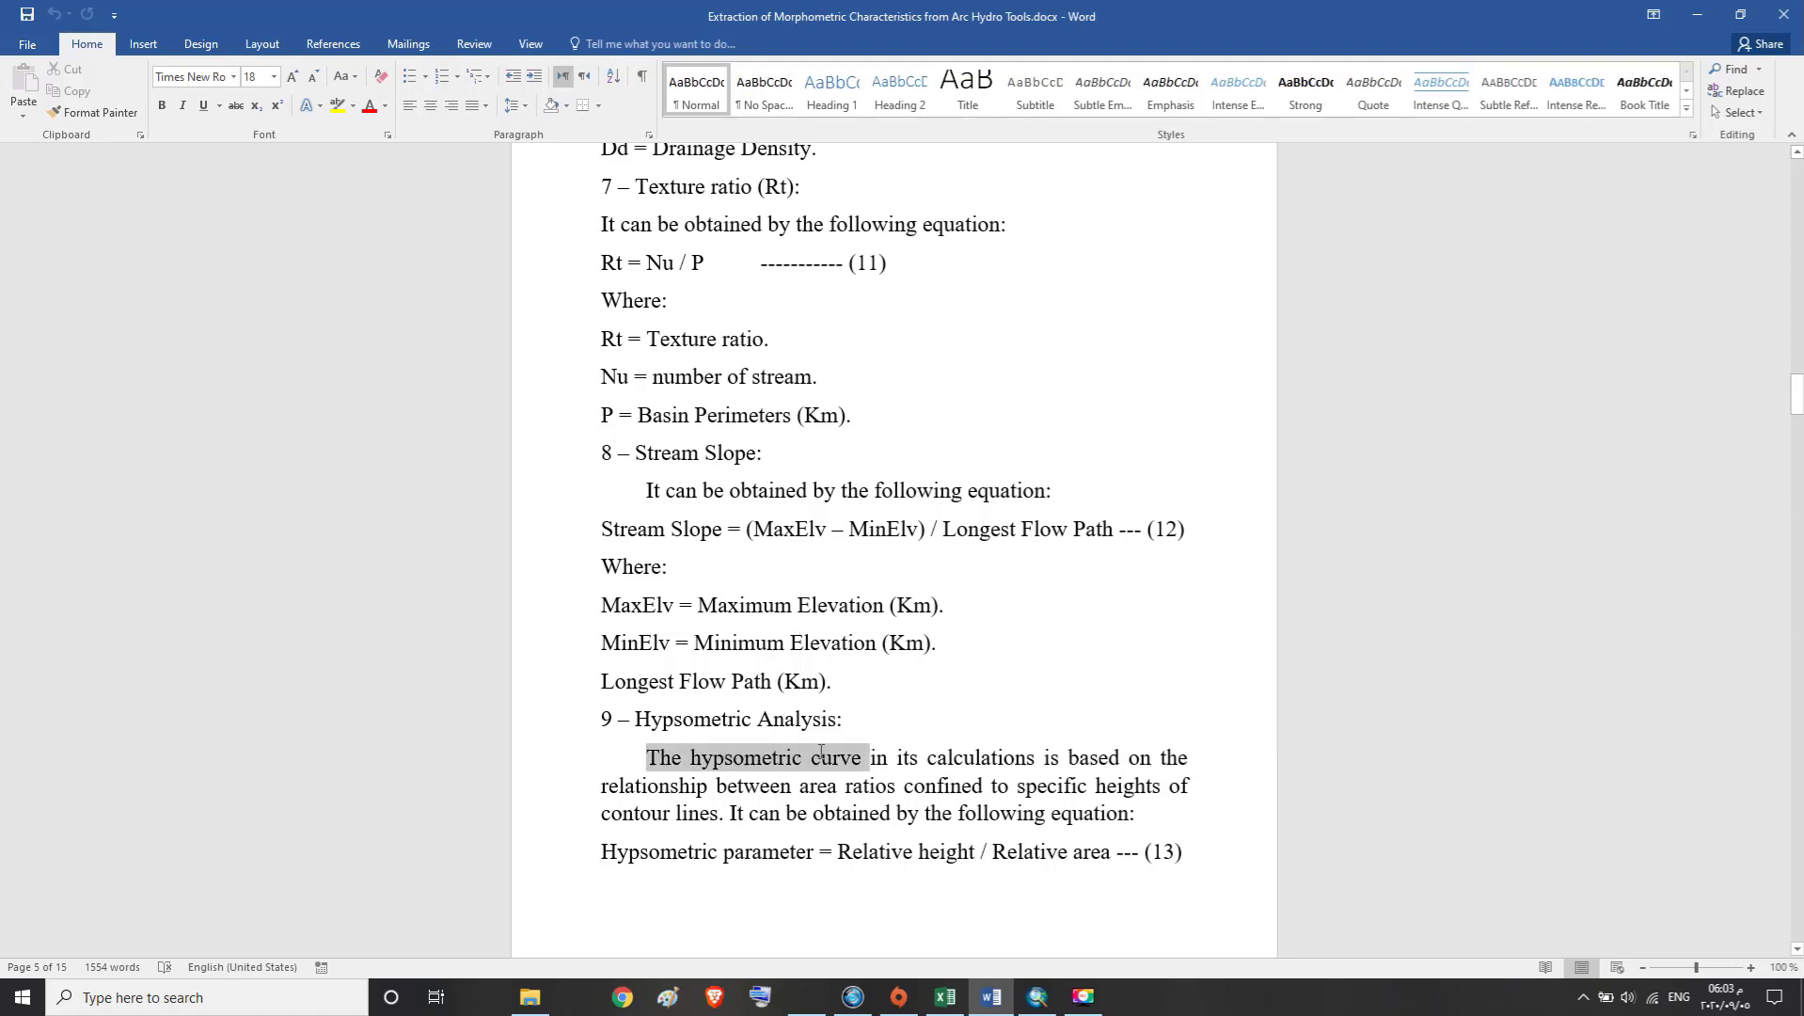
pyautogui.click(764, 731)
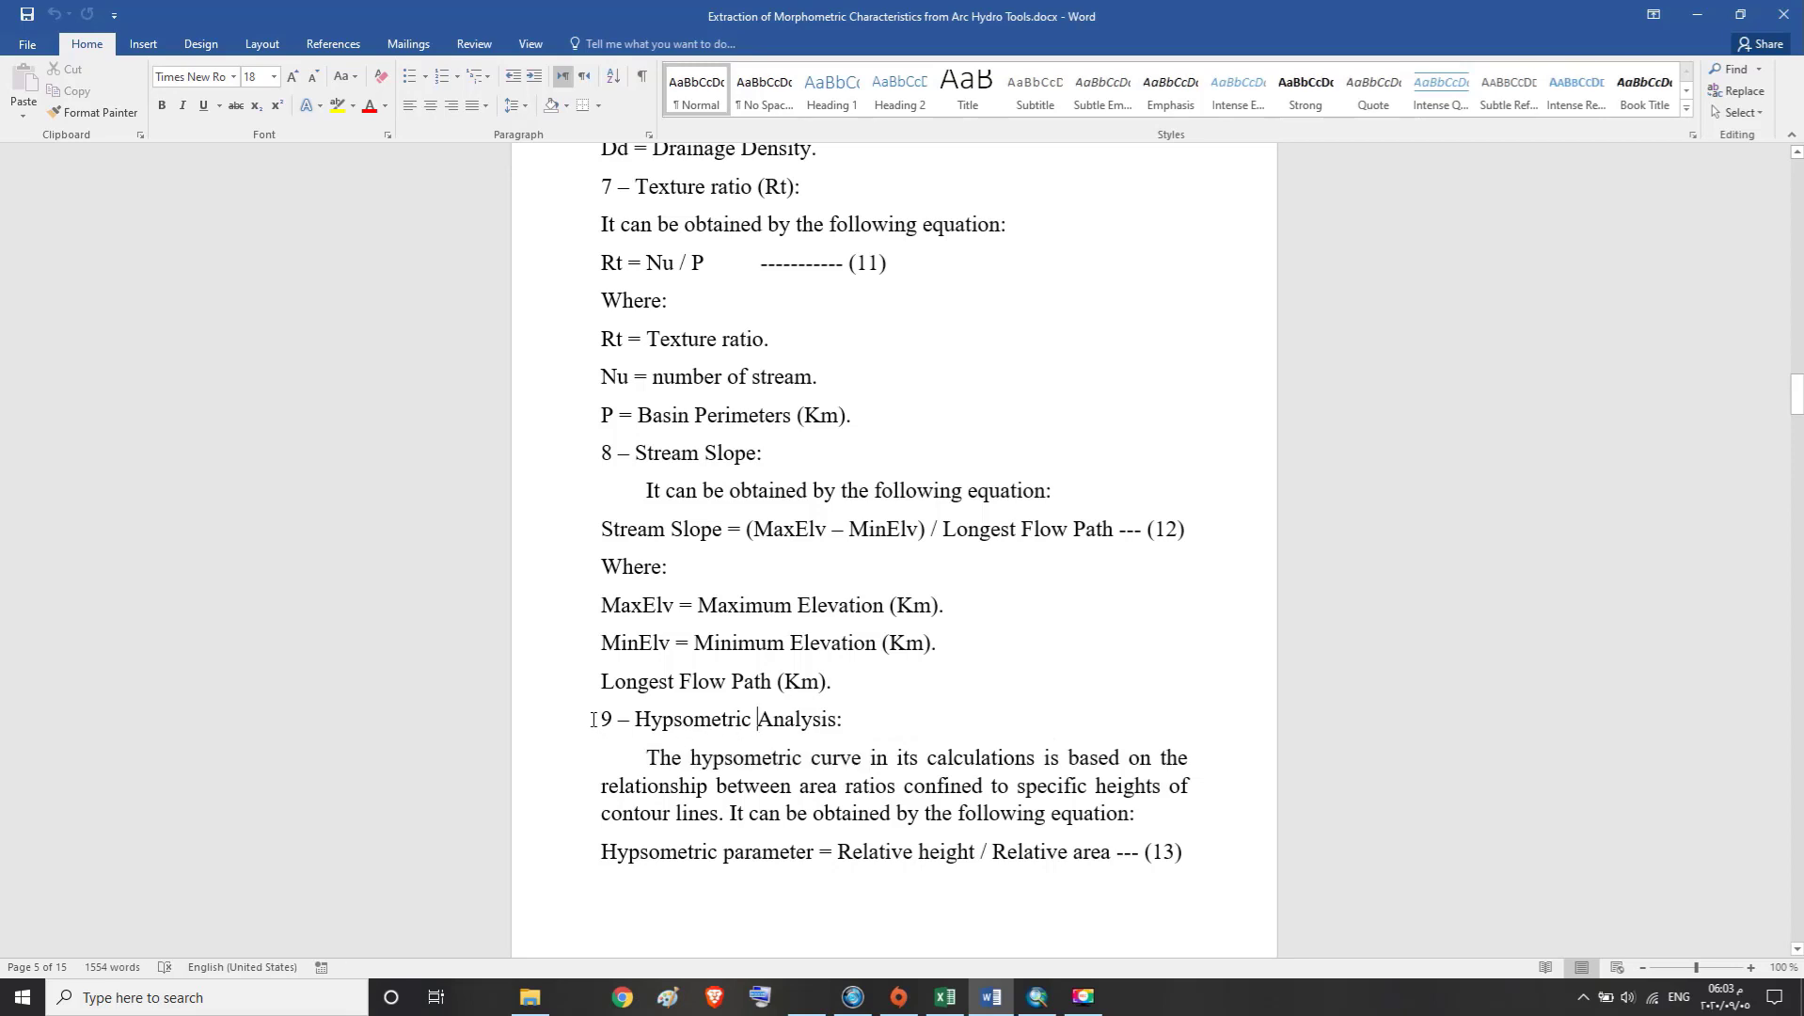
pyautogui.moveTo(594, 719); pyautogui.dragTo(848, 721)
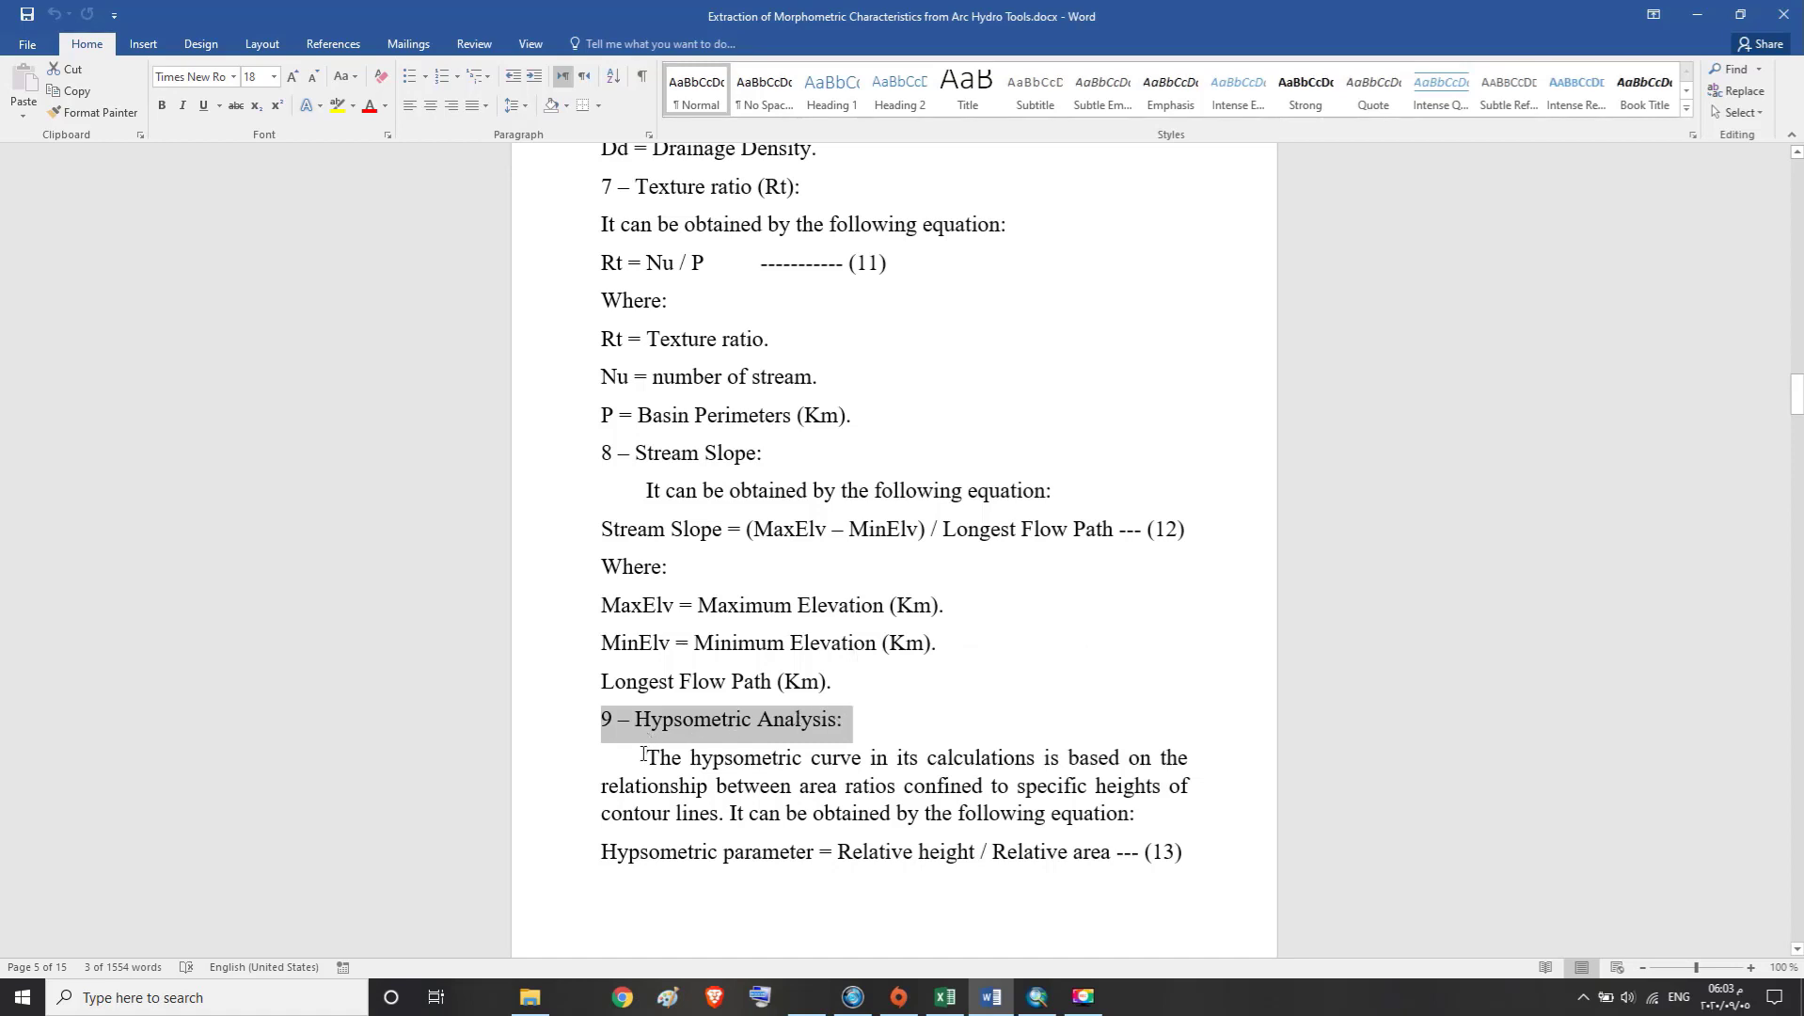
pyautogui.moveTo(644, 753); pyautogui.dragTo(1140, 820)
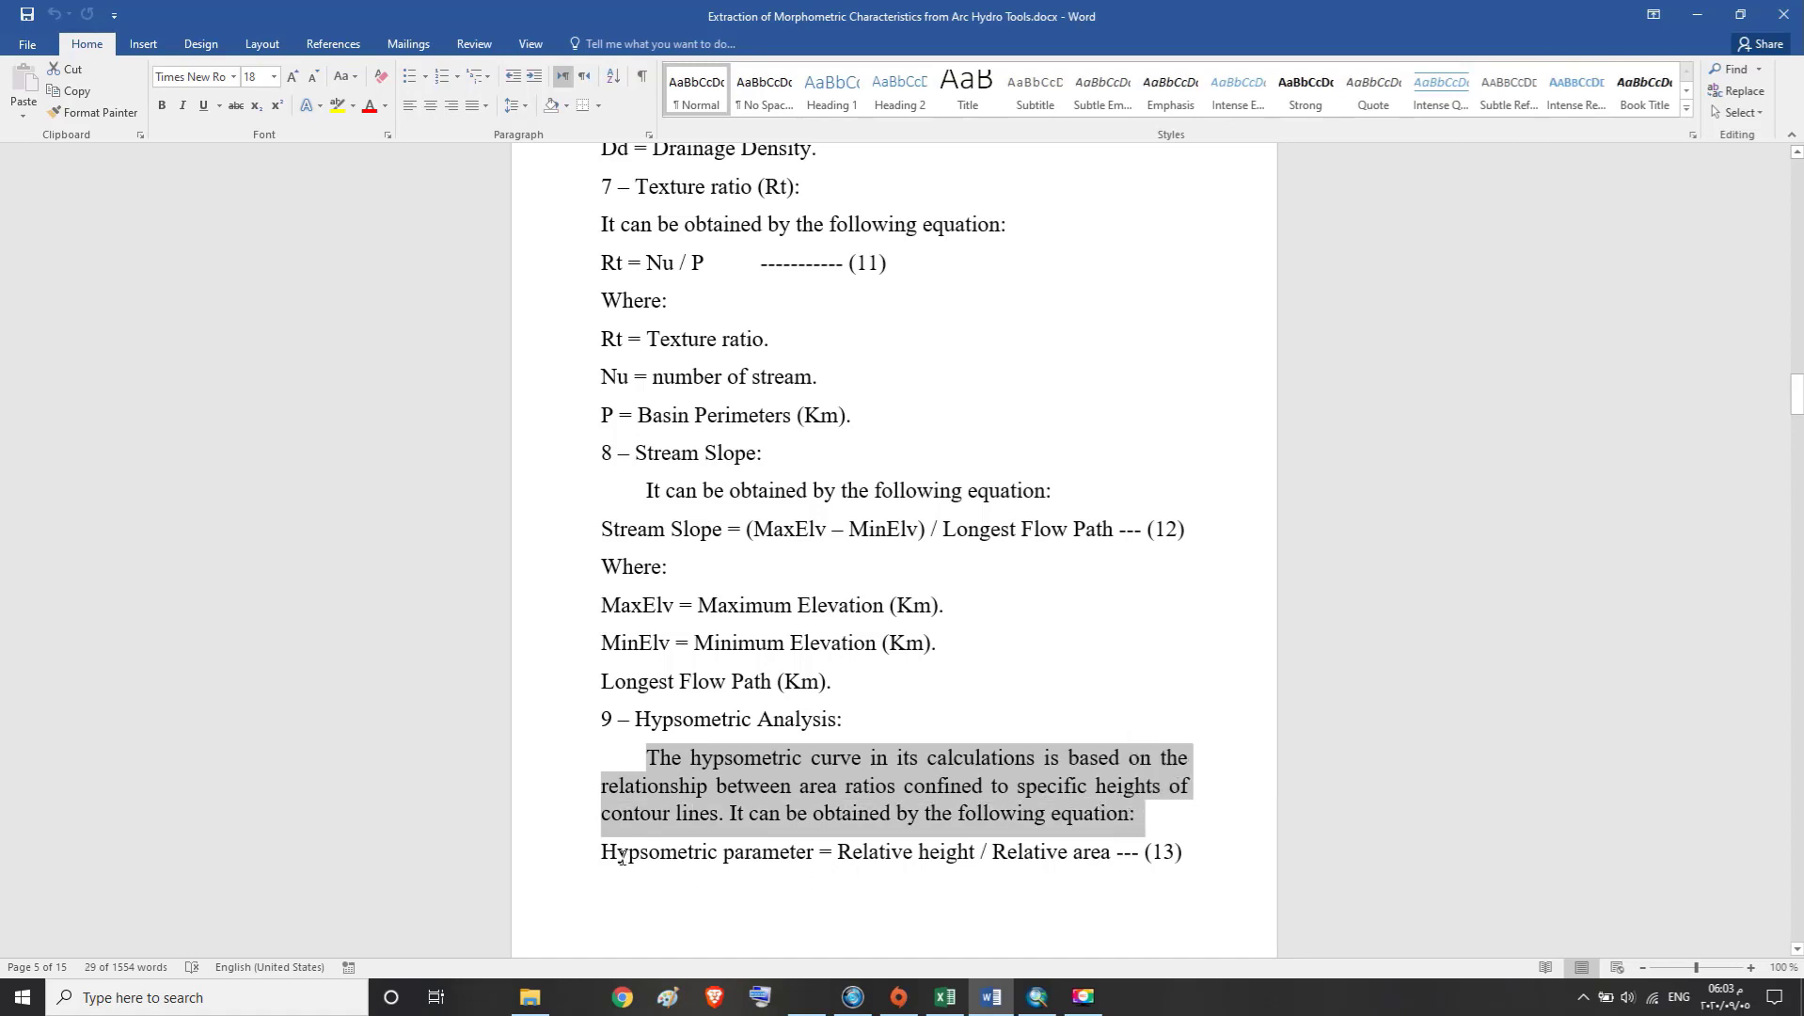
pyautogui.moveTo(622, 853); pyautogui.dragTo(1202, 843)
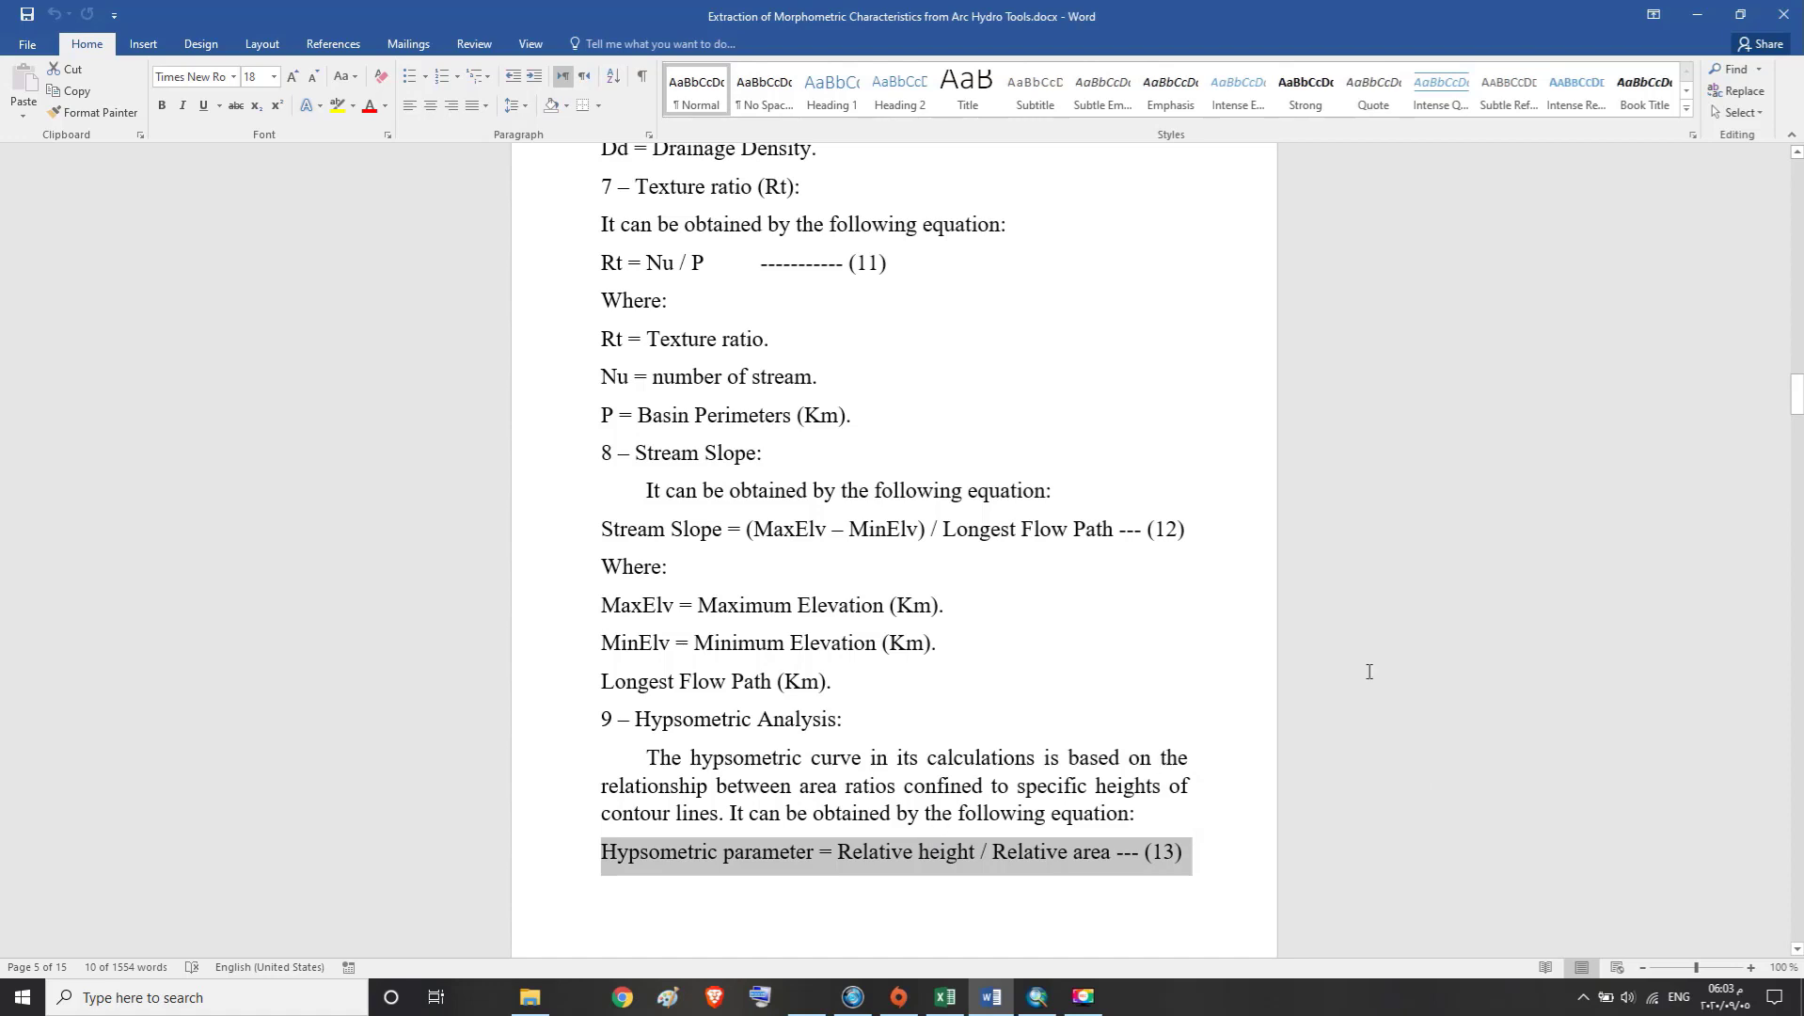
# Review Strahler's hypsometric integration categories for the ageing, maturity and youth stages of a basin
pyautogui.scroll(-3, 1369, 670)
pyautogui.scroll(-3, 1416, 632)
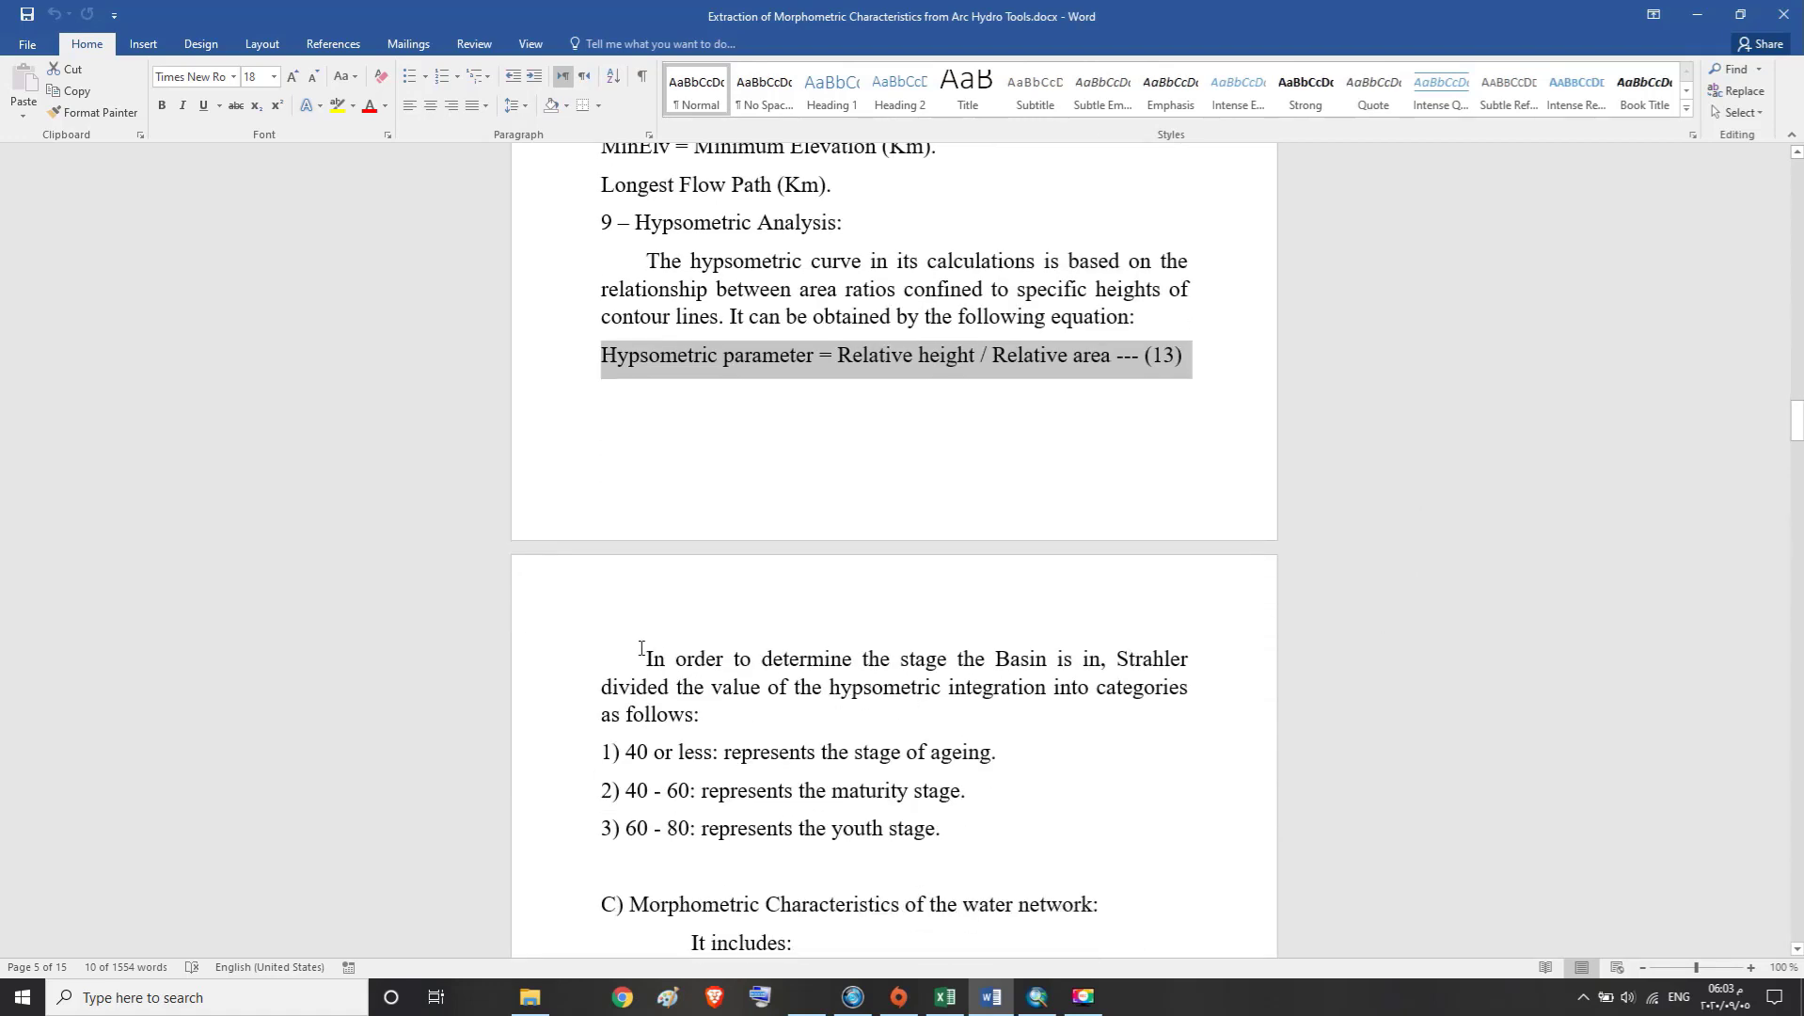
pyautogui.moveTo(639, 655); pyautogui.dragTo(738, 730)
pyautogui.moveTo(603, 756); pyautogui.dragTo(999, 744)
pyautogui.moveTo(602, 792); pyautogui.dragTo(969, 788)
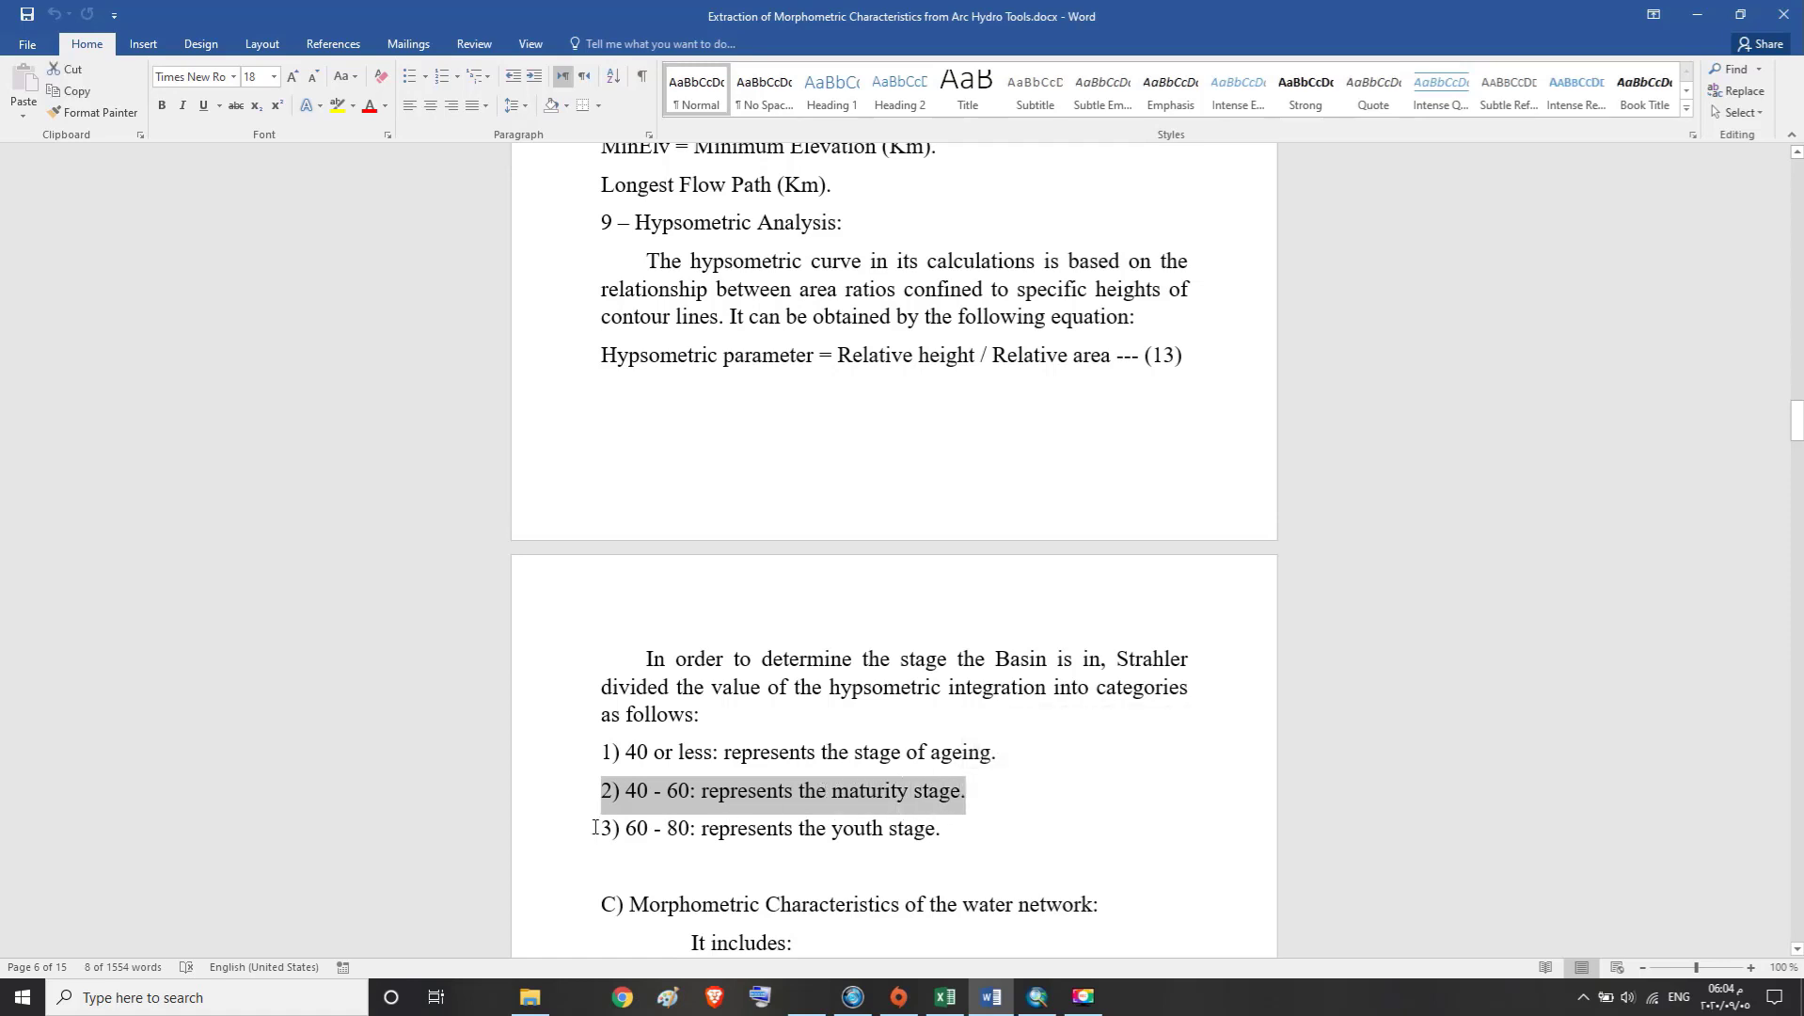
pyautogui.moveTo(602, 827); pyautogui.dragTo(936, 828)
pyautogui.click(857, 828)
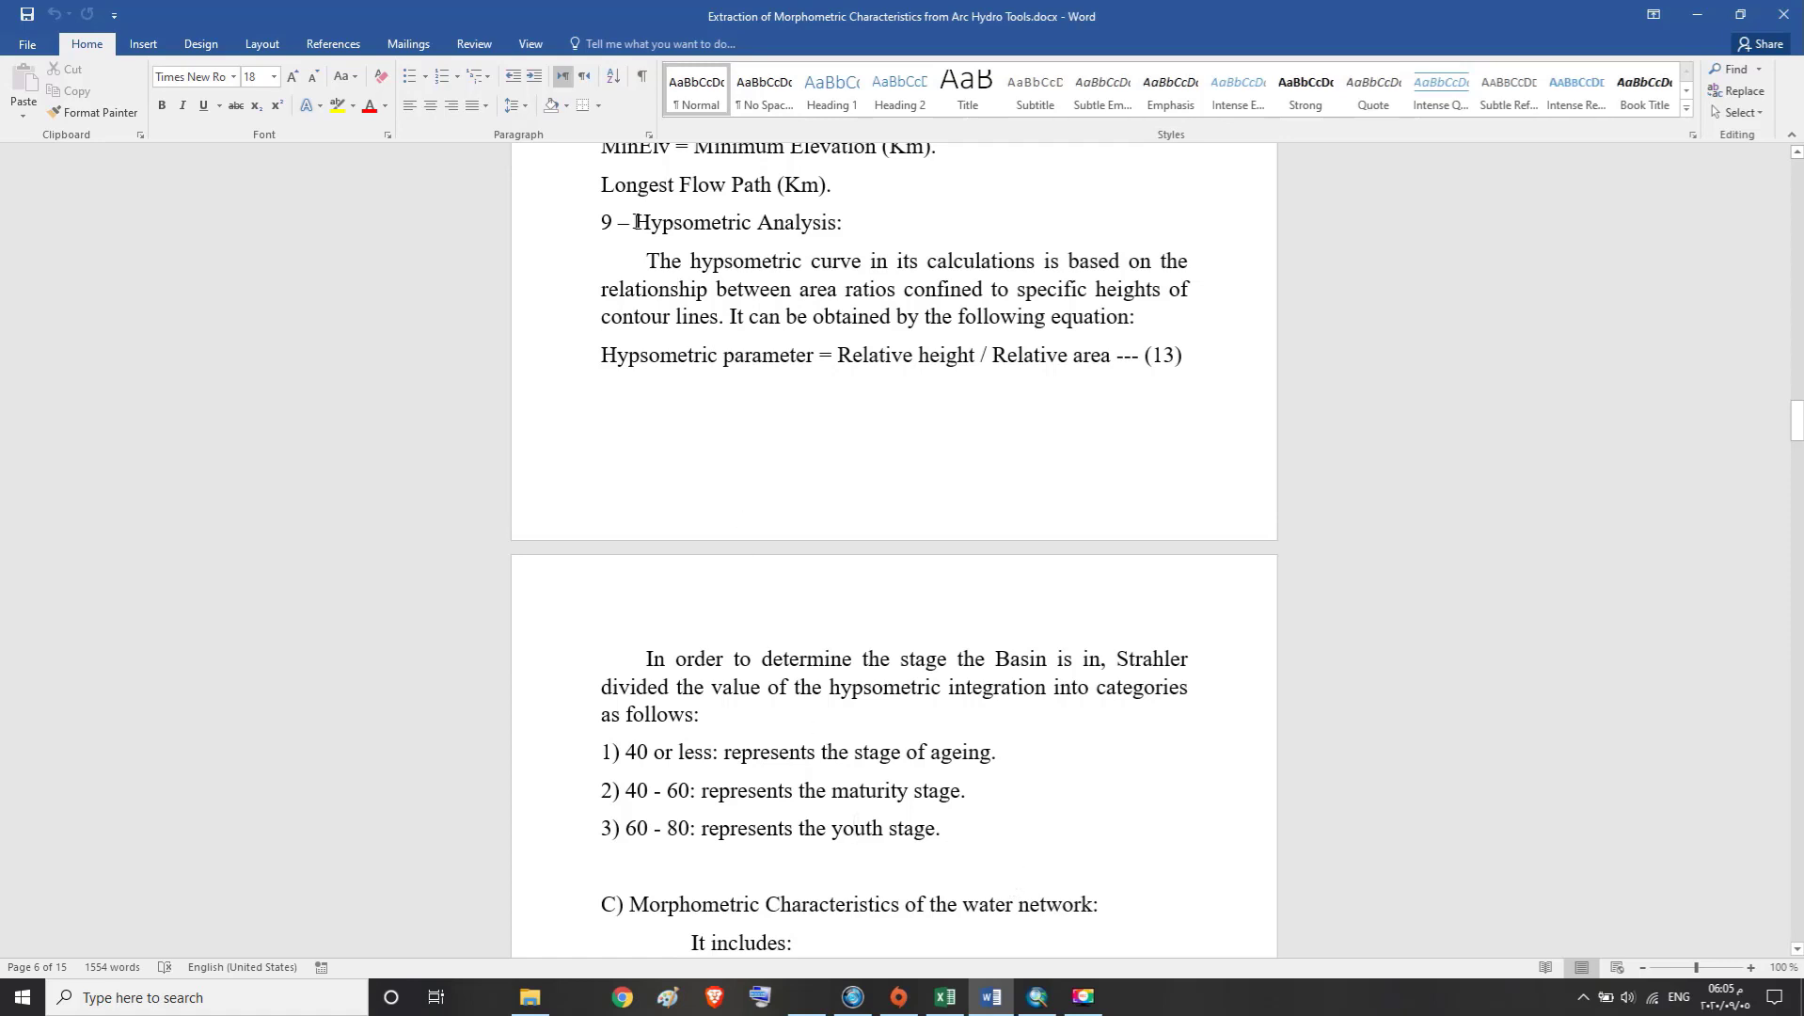
# Copy the words "Hypsometric Analysis" from the section 9 heading
pyautogui.moveTo(636, 222); pyautogui.dragTo(783, 228)
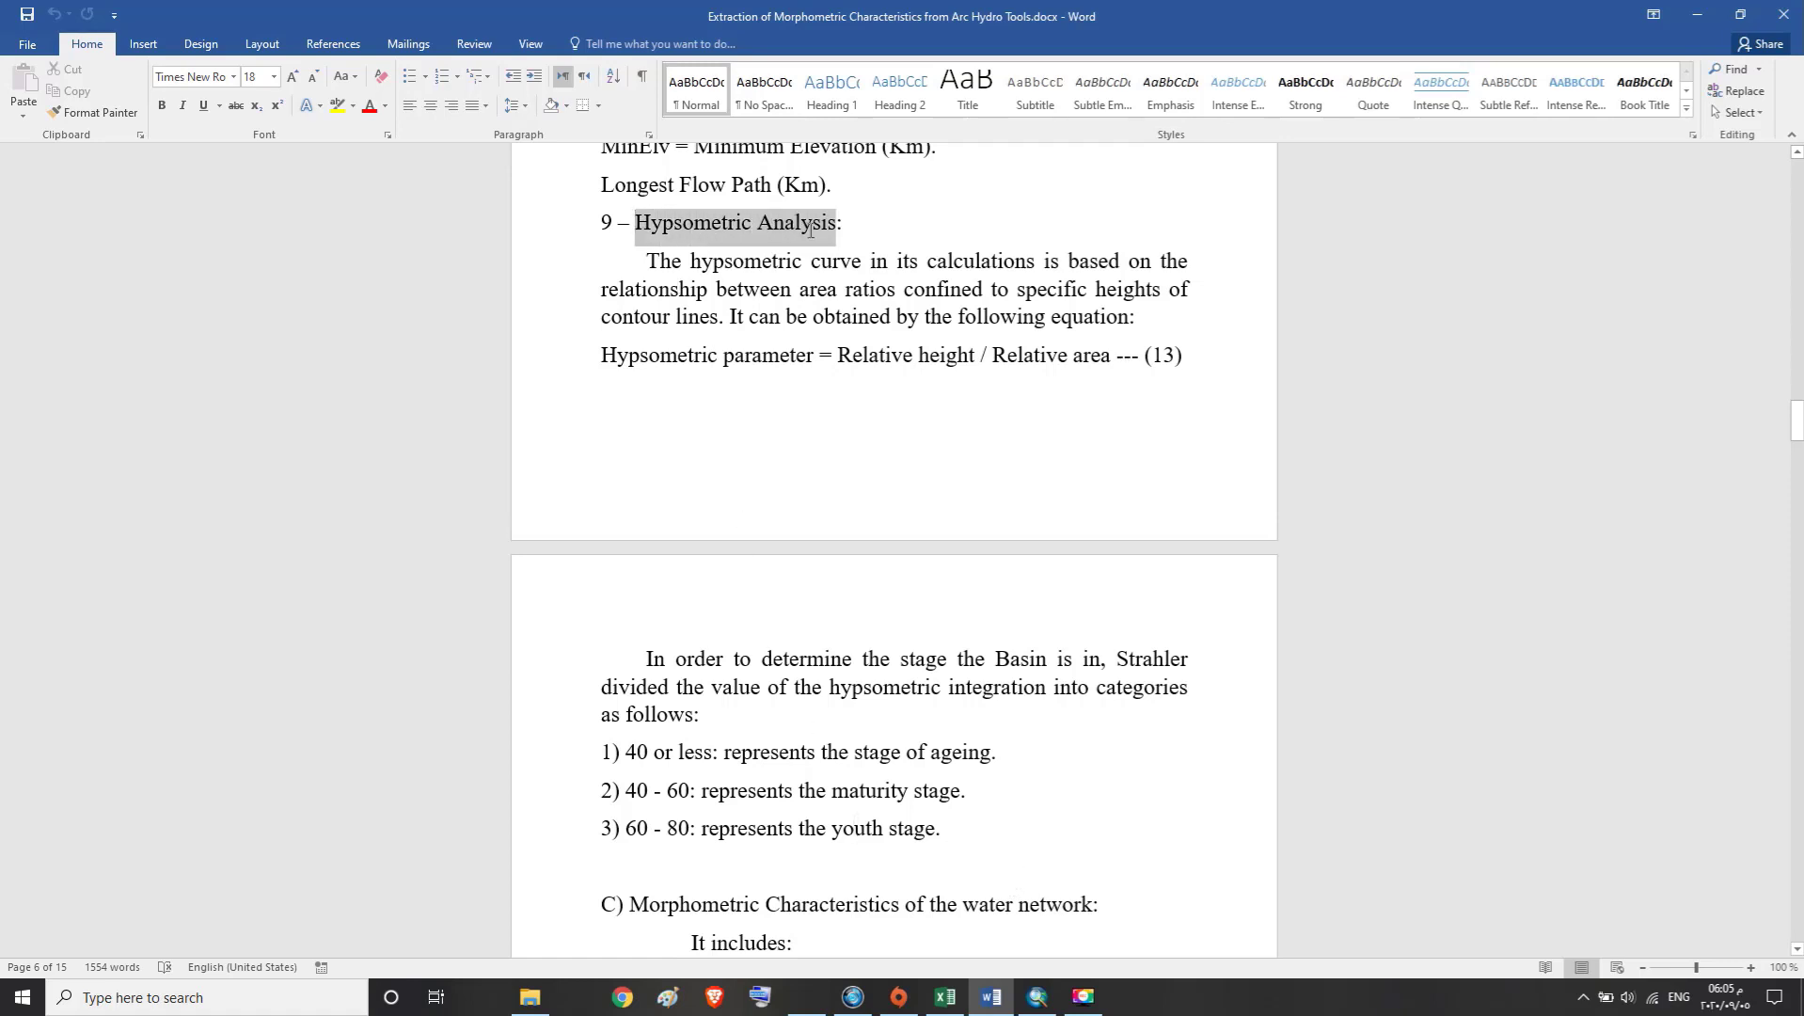
pyautogui.rightClick(780, 226)
pyautogui.click(807, 262)
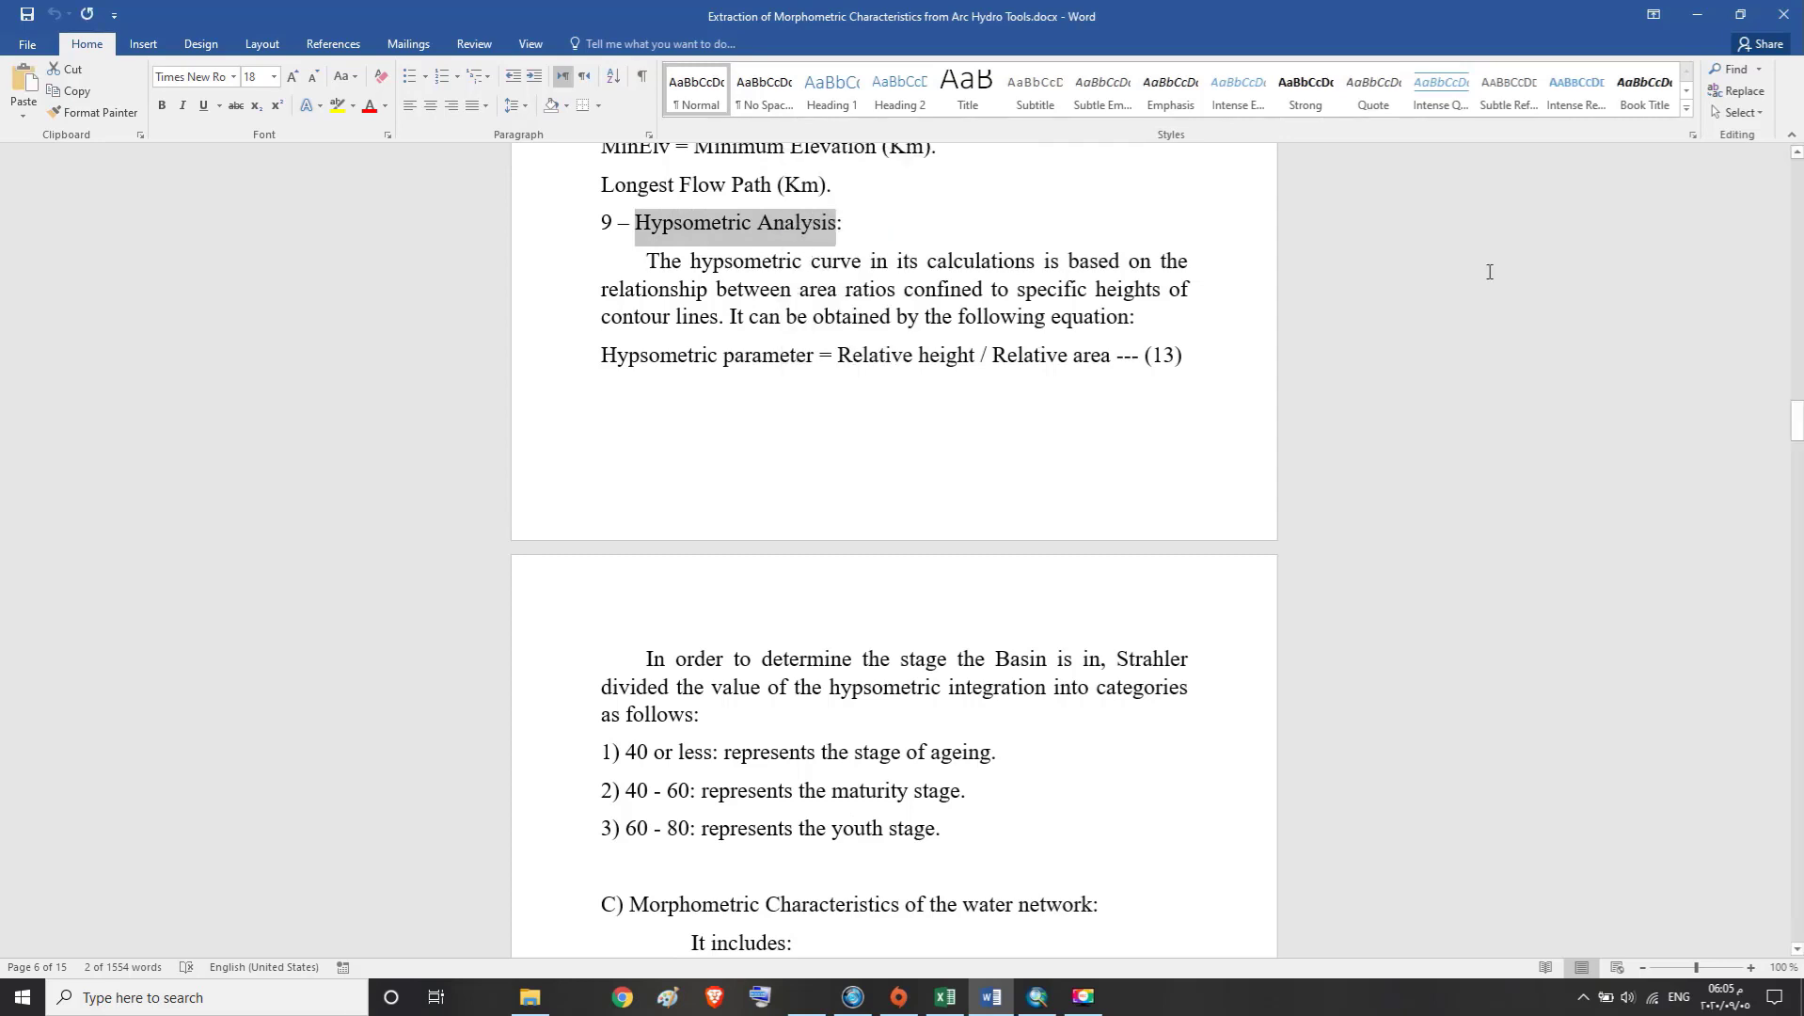
# Create a new folder on the desktop and name it "Hypsometric Analysis" using the copied text
pyautogui.click(1697, 15)
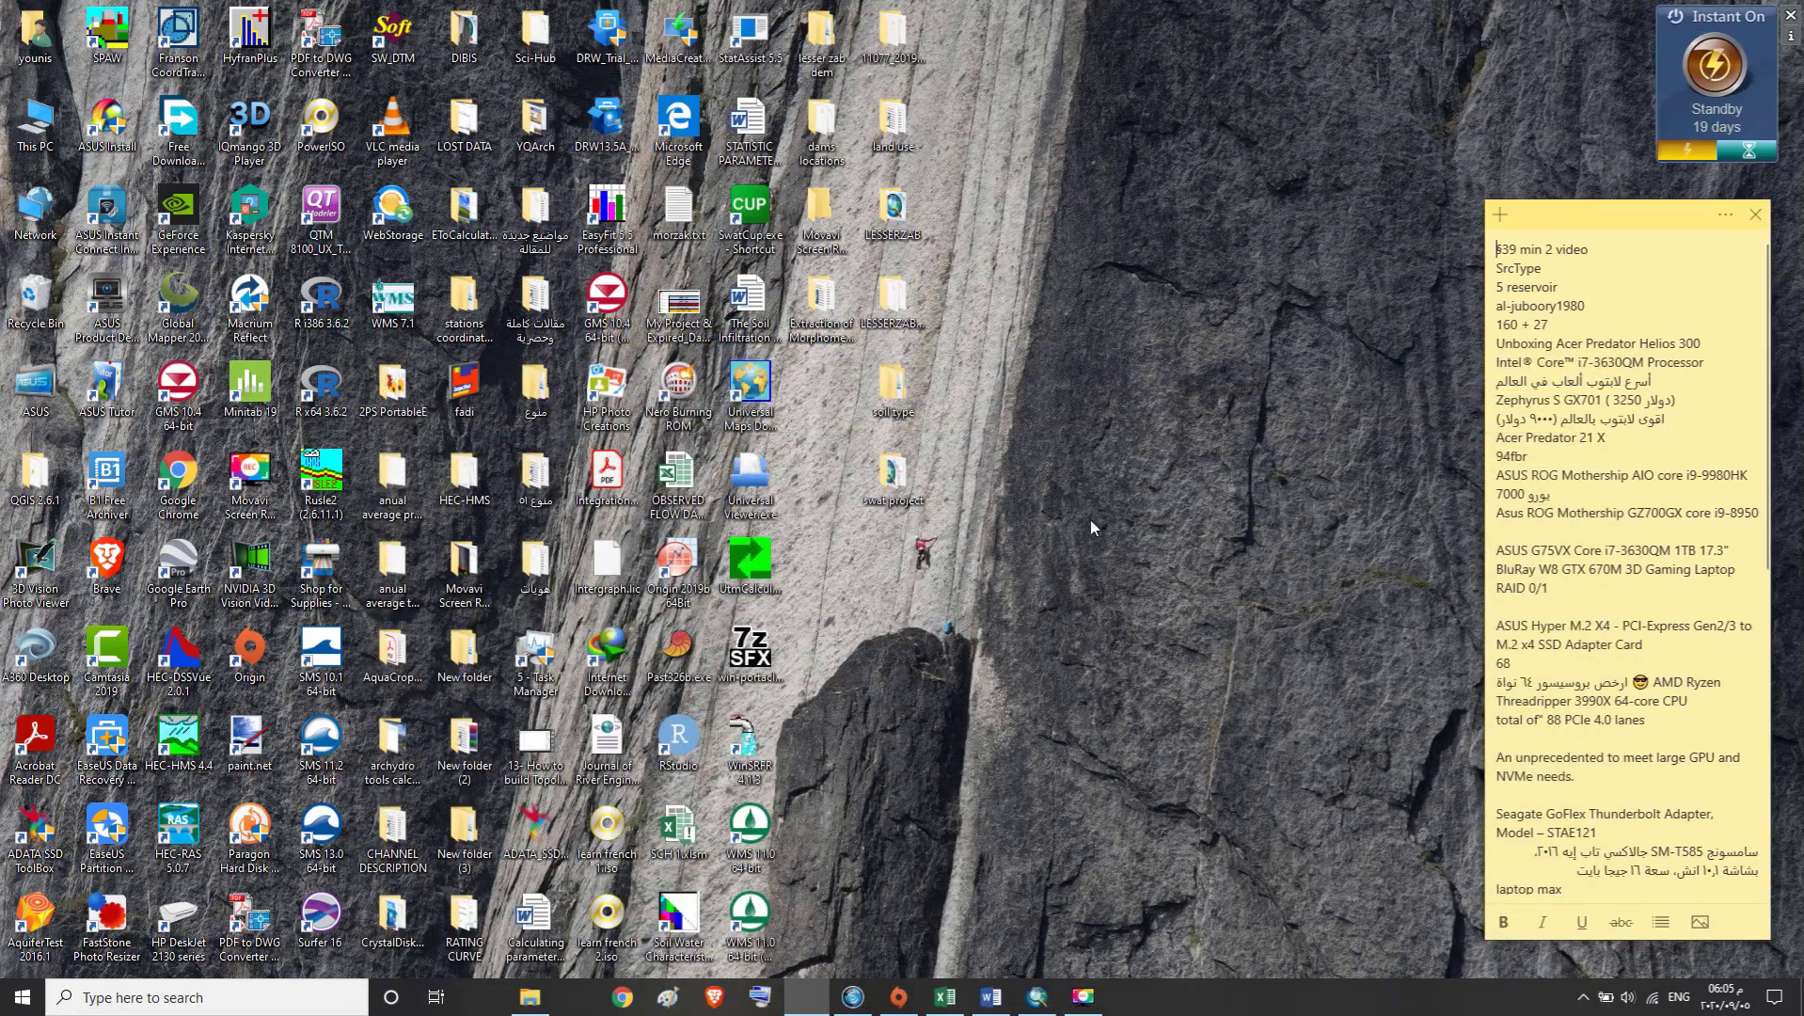
pyautogui.rightClick(808, 378)
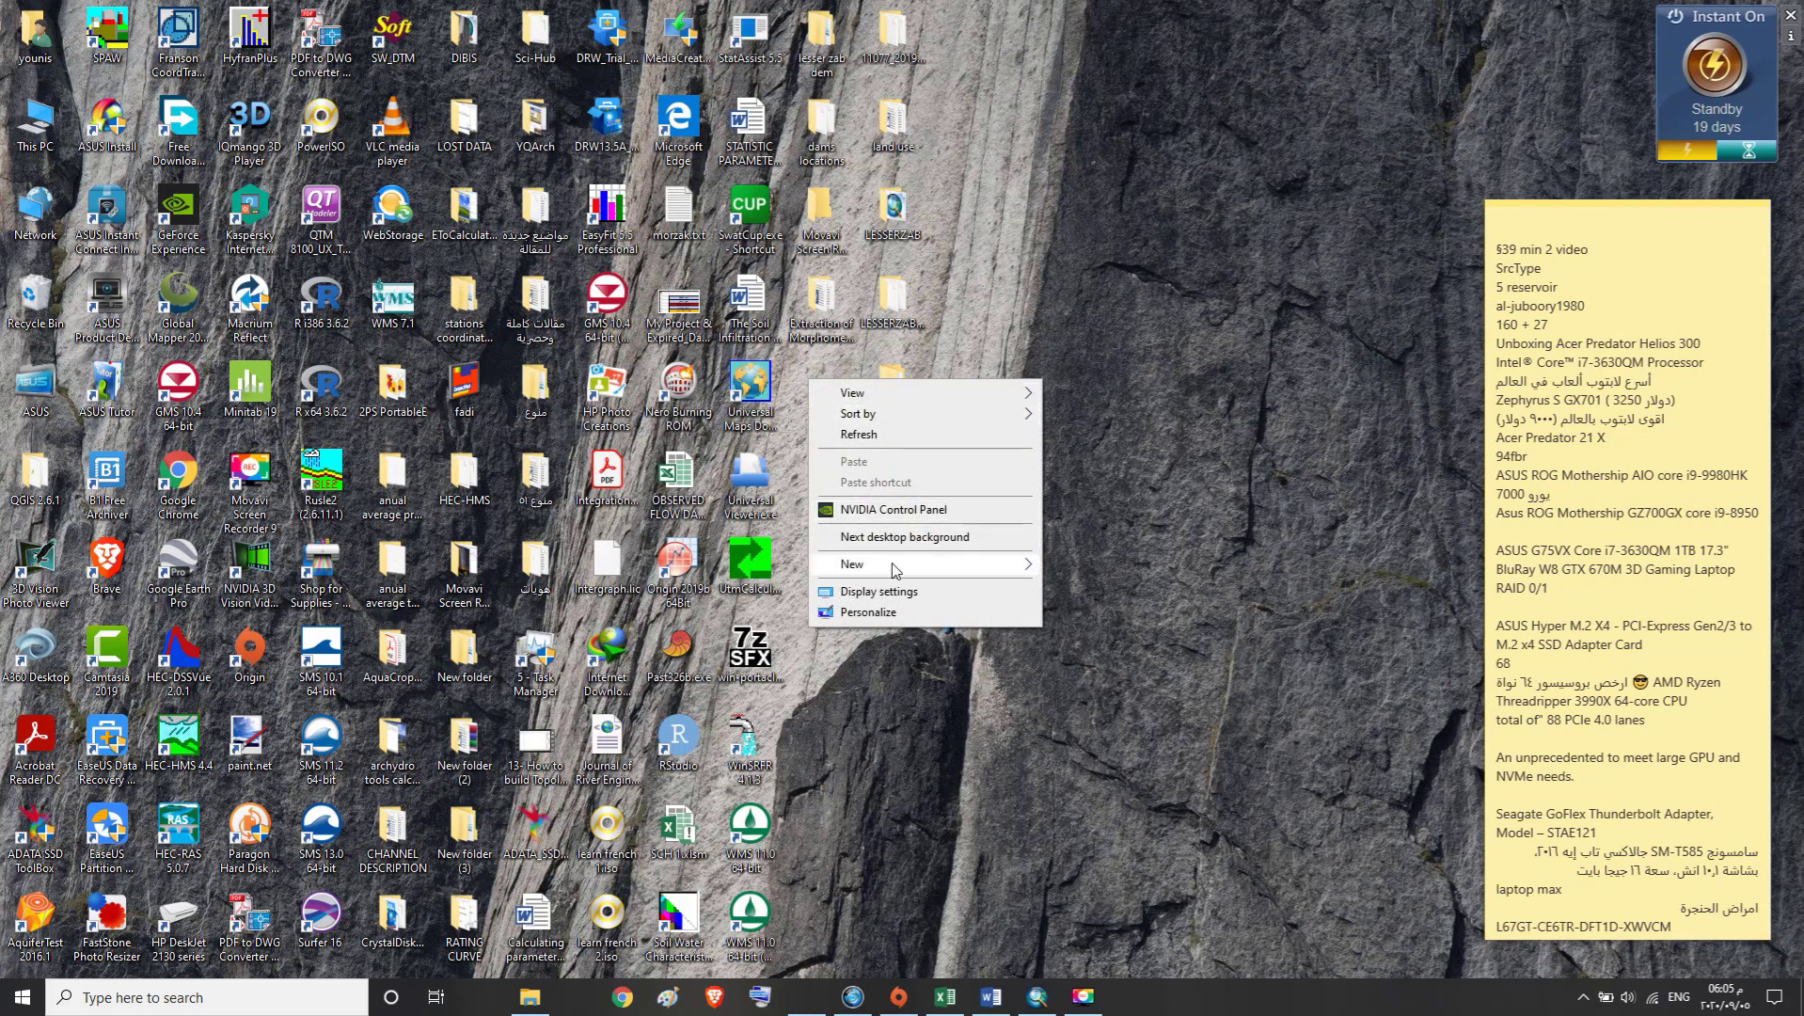
pyautogui.moveTo(893, 564)
pyautogui.click(1079, 568)
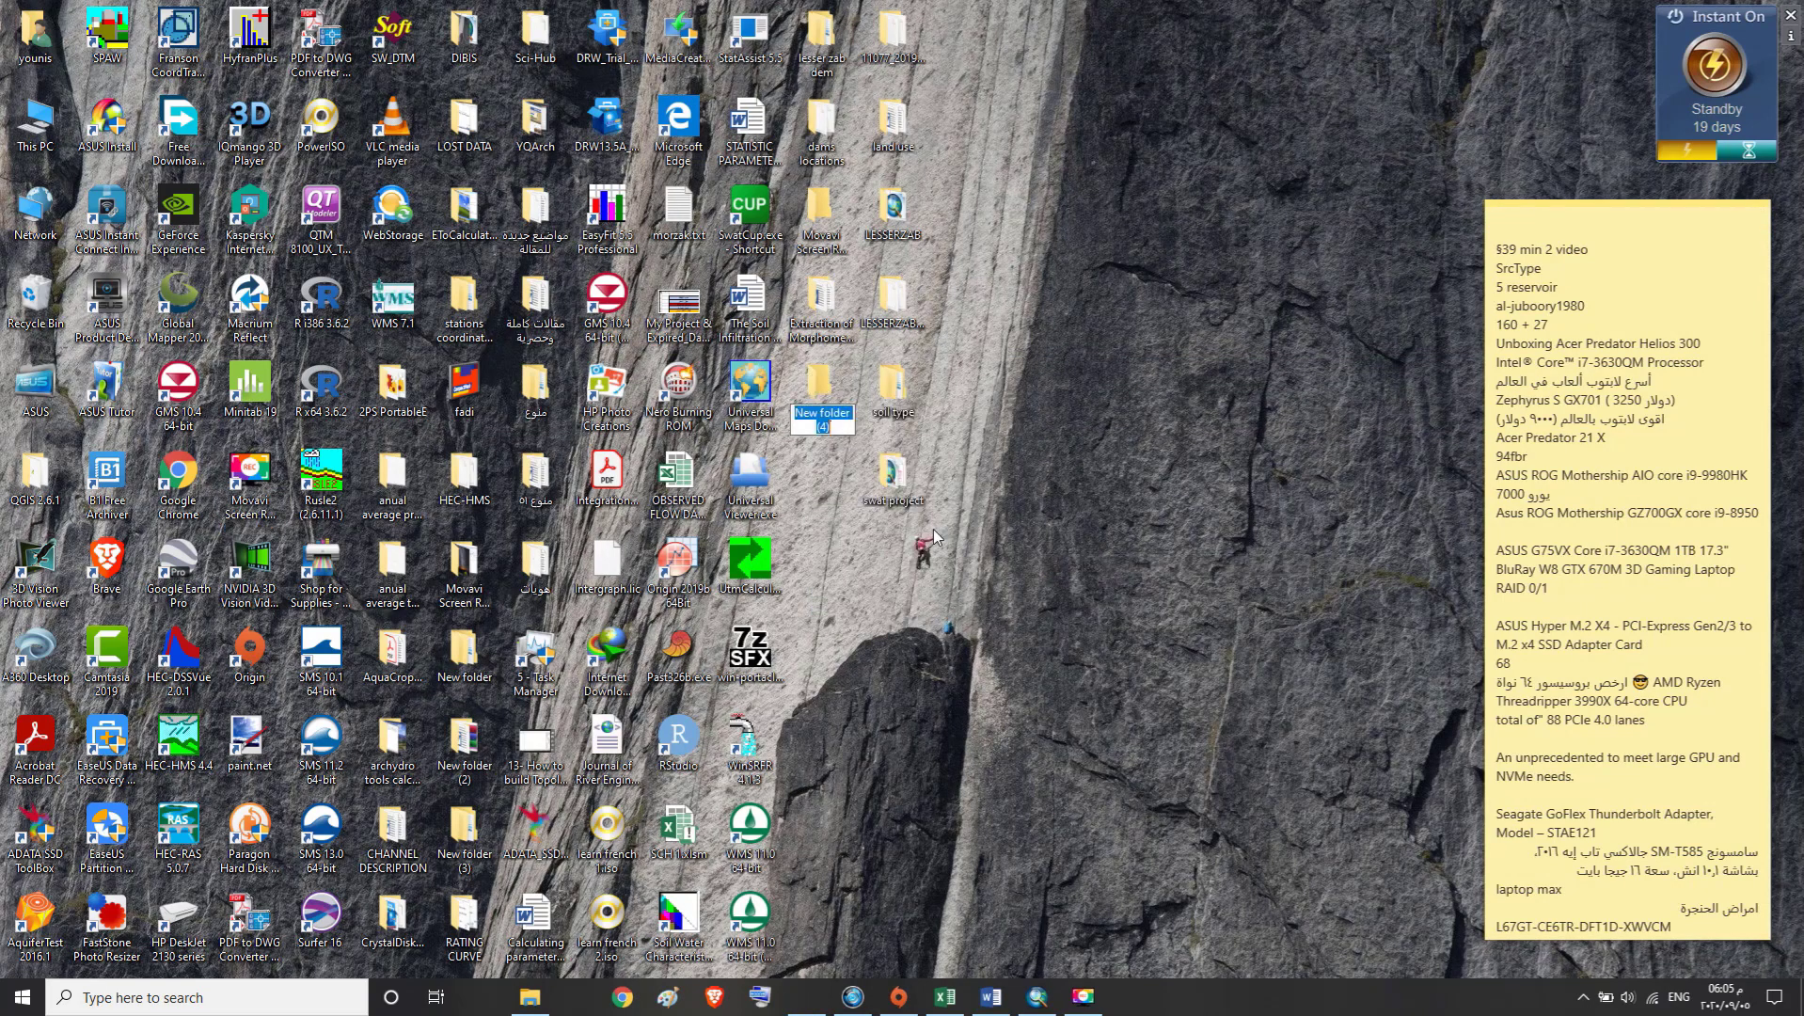
pyautogui.rightClick(824, 421)
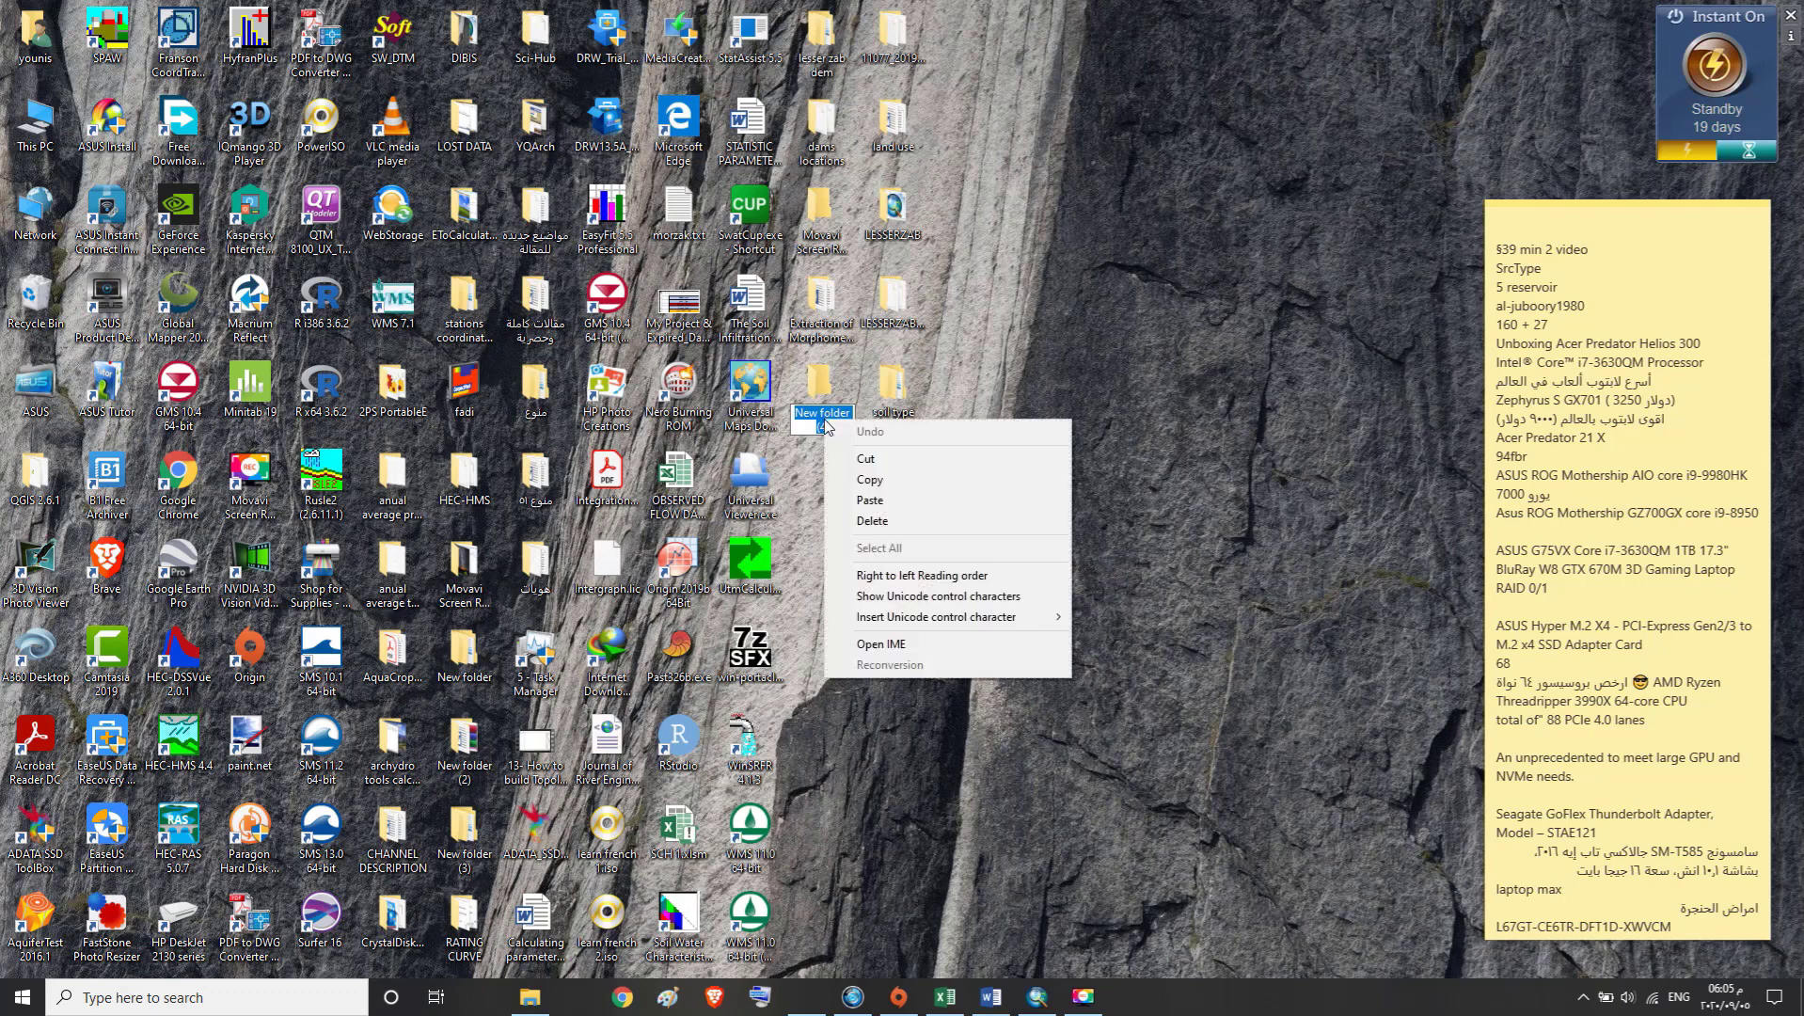
pyautogui.click(858, 500)
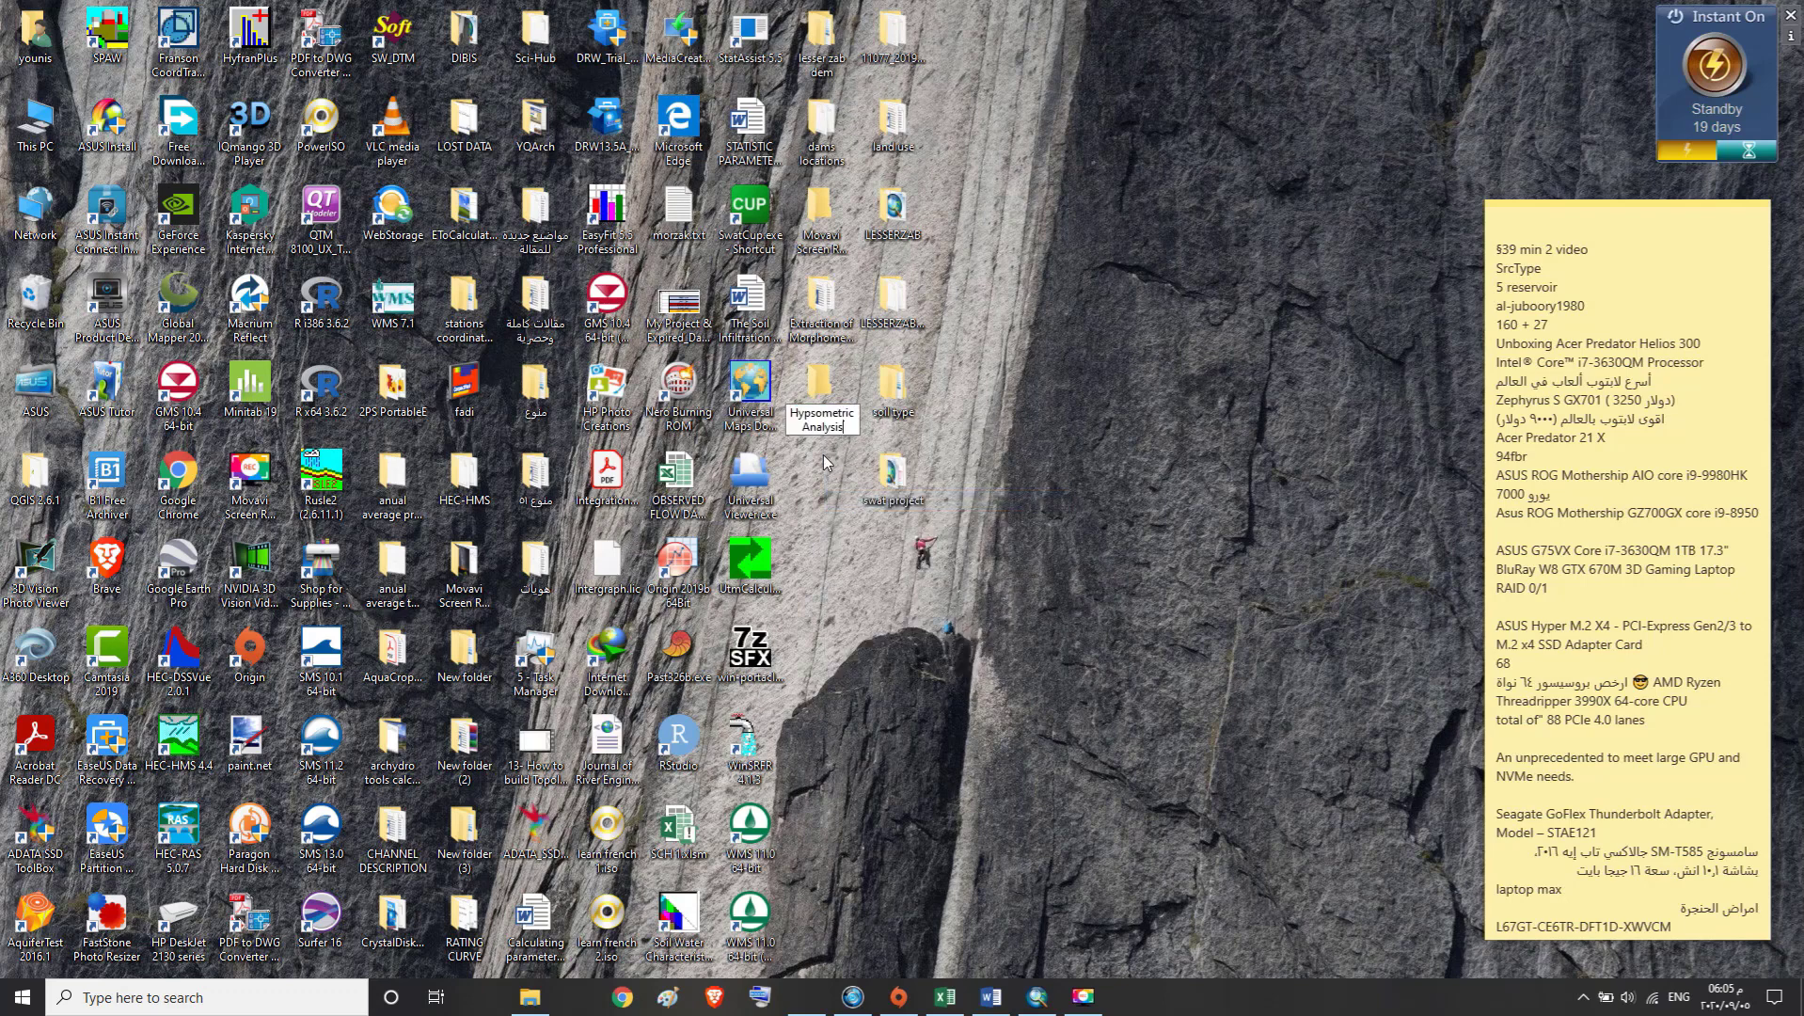
pyautogui.press('Return')
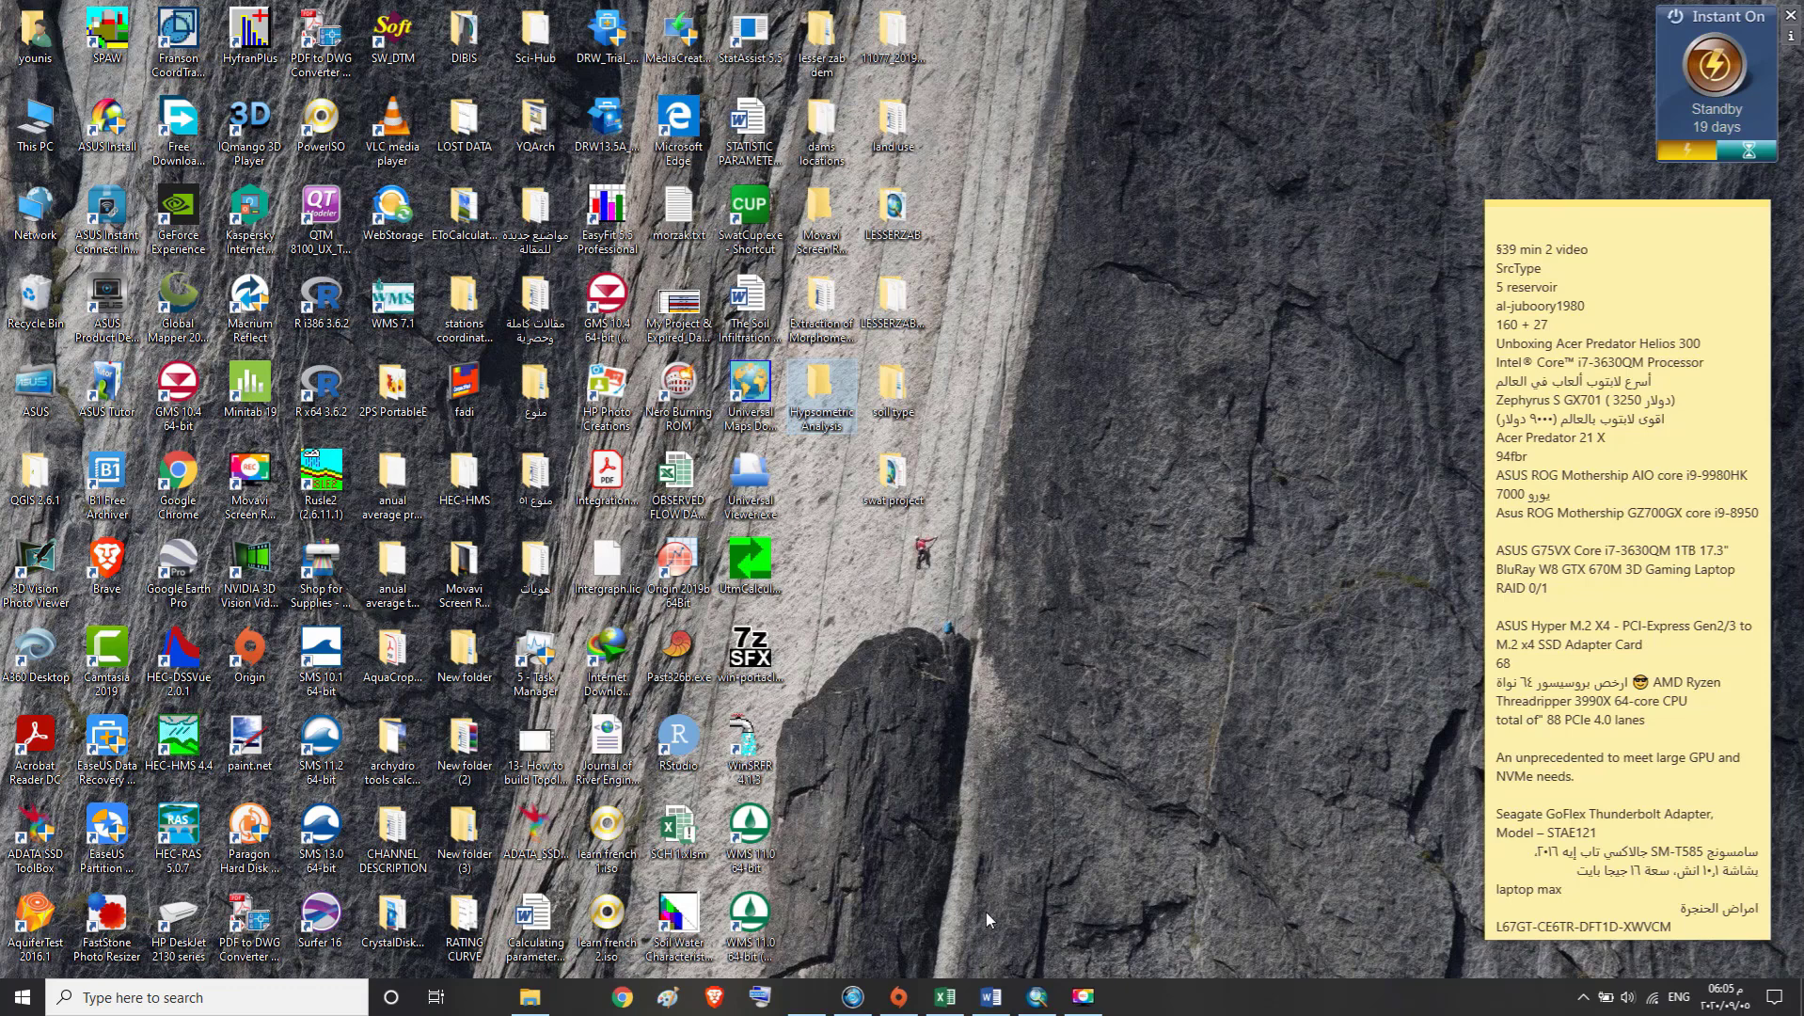
# Switch to the LESSERZAB.mxd project in ArcMap and make the Extract_Fill5 layer visible on the map
pyautogui.moveTo(1033, 1005)
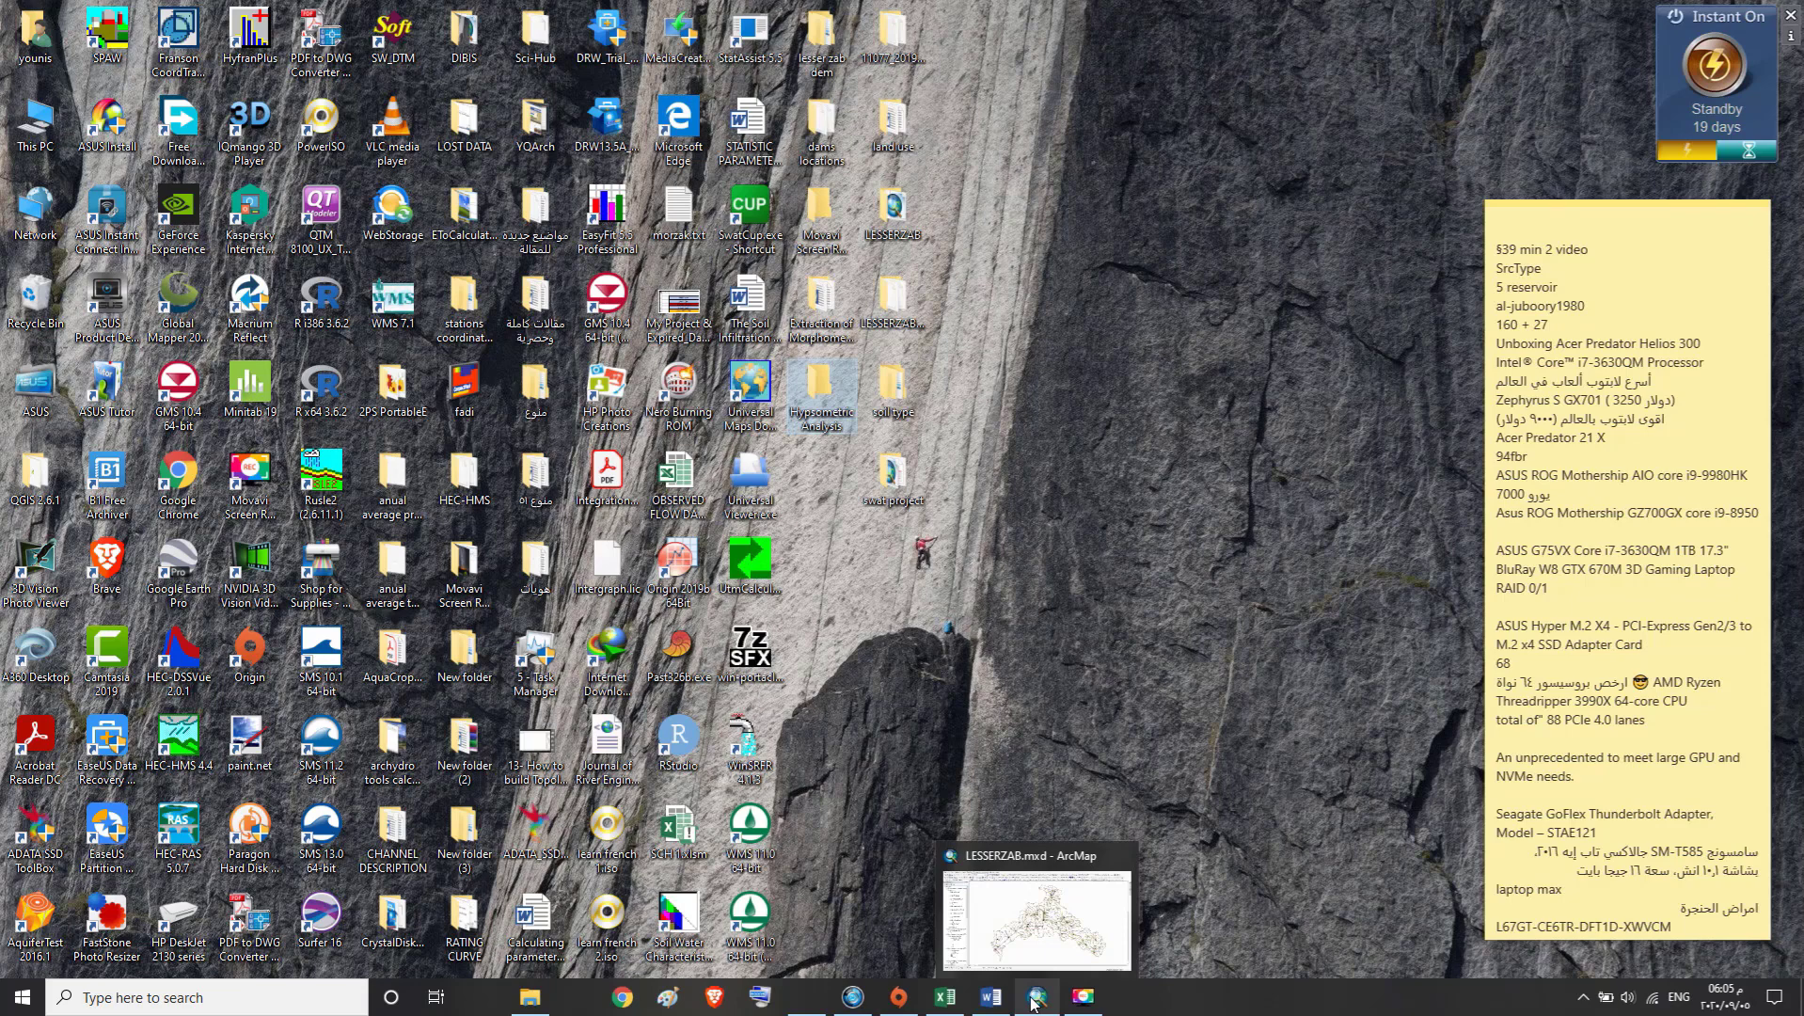
pyautogui.click(1032, 1002)
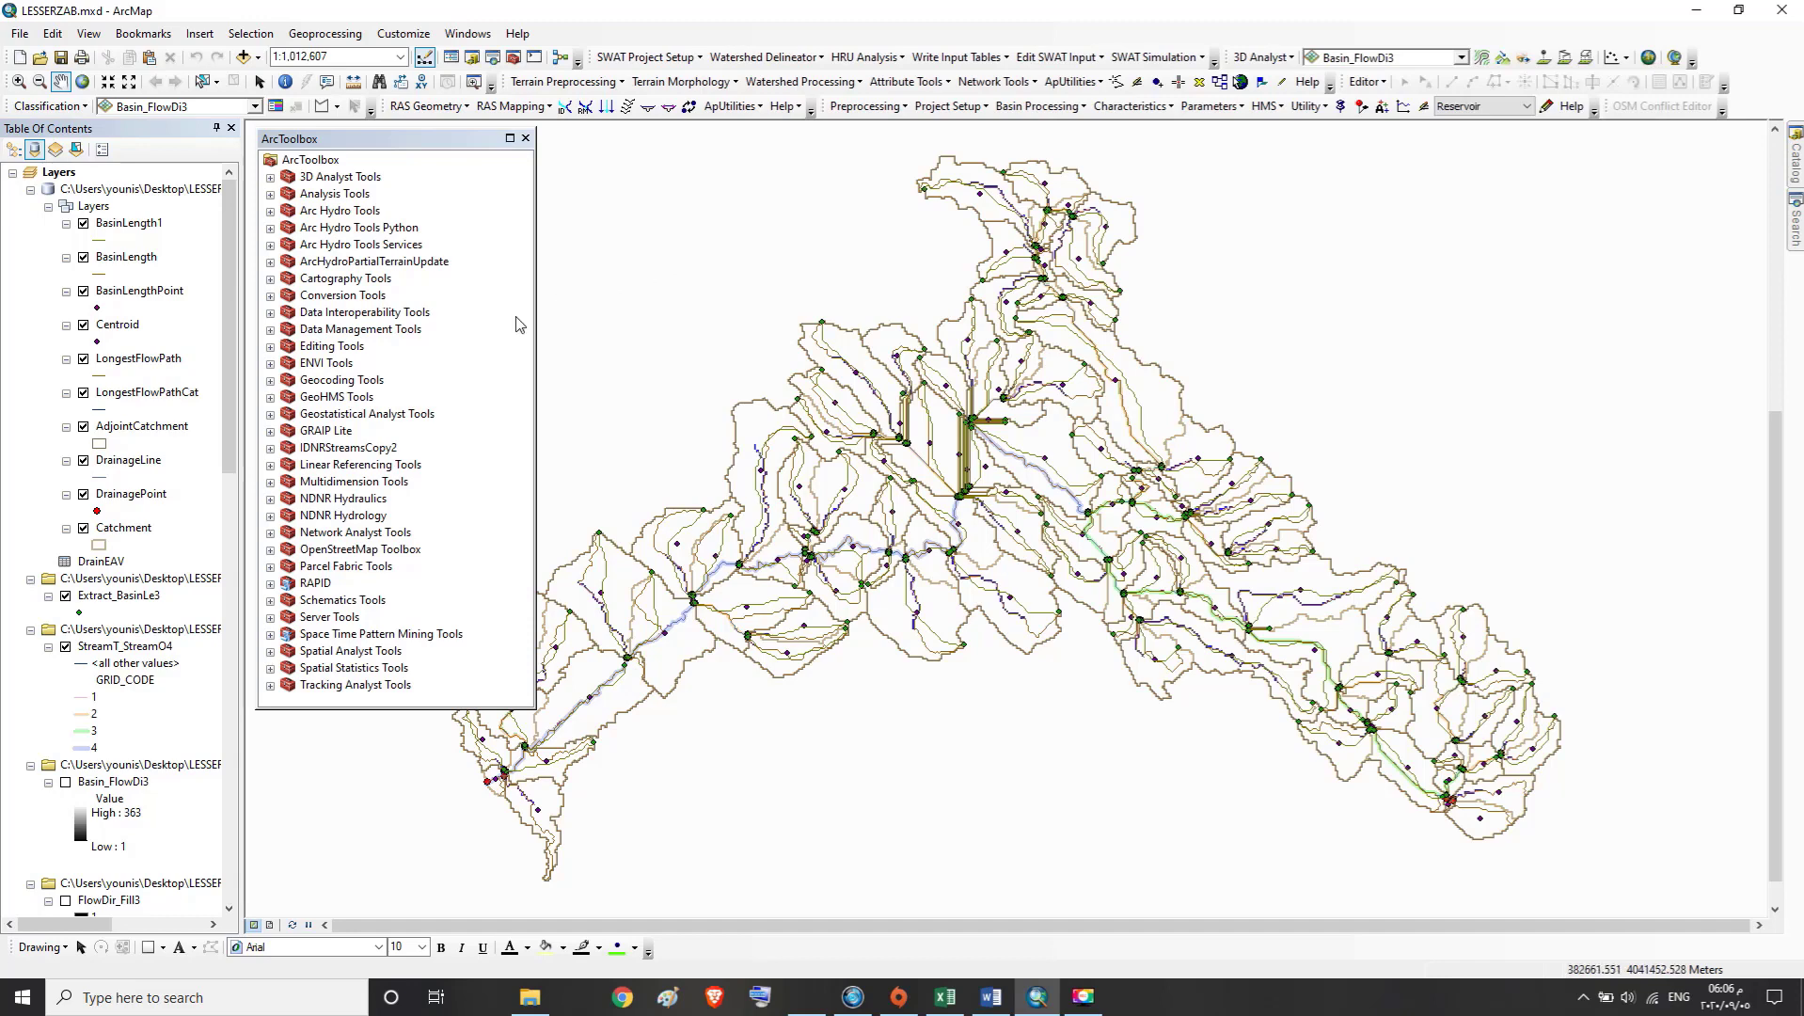
pyautogui.moveTo(228, 344); pyautogui.dragTo(218, 722)
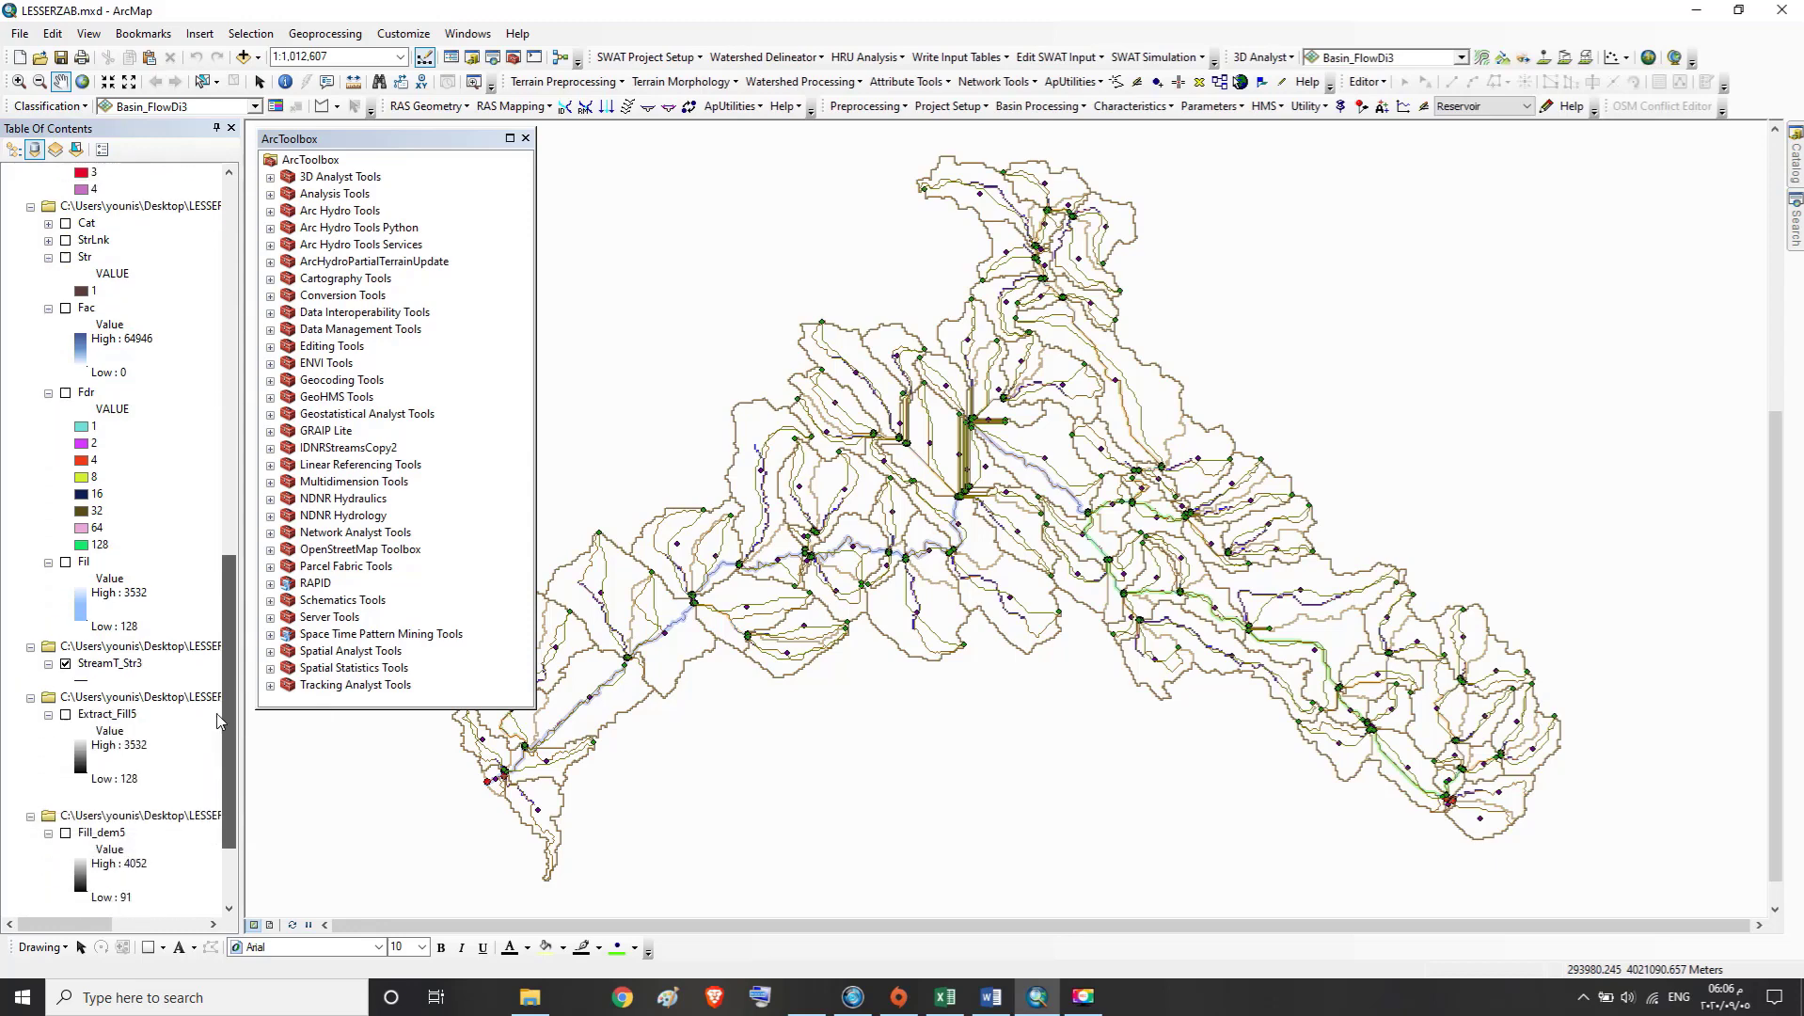
pyautogui.click(84, 715)
pyautogui.click(66, 714)
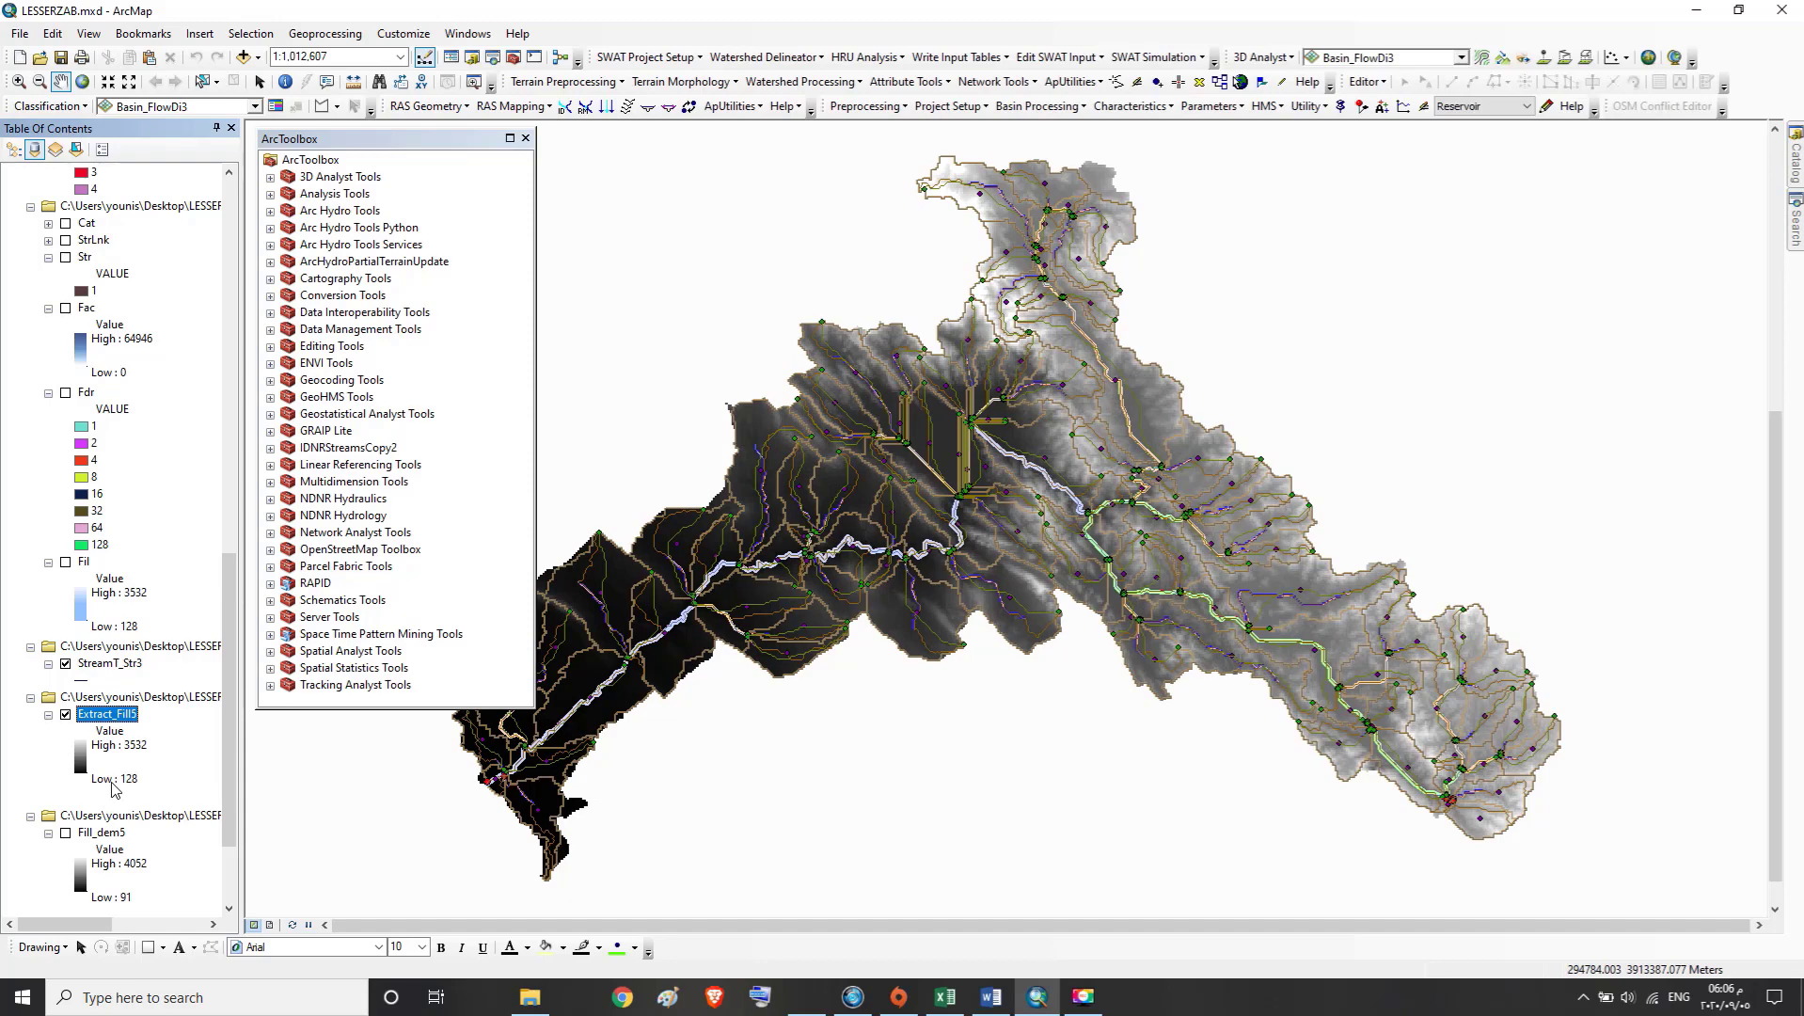
# Examine the high and low elevation values in the Extract_Fill5 layer's legend
pyautogui.click(111, 780)
pyautogui.click(120, 746)
pyautogui.click(123, 749)
pyautogui.click(114, 762)
# Open the Reclassify tool from the Reclass toolset of Spatial Analyst Tools and bring its dialog to the front
pyautogui.click(306, 160)
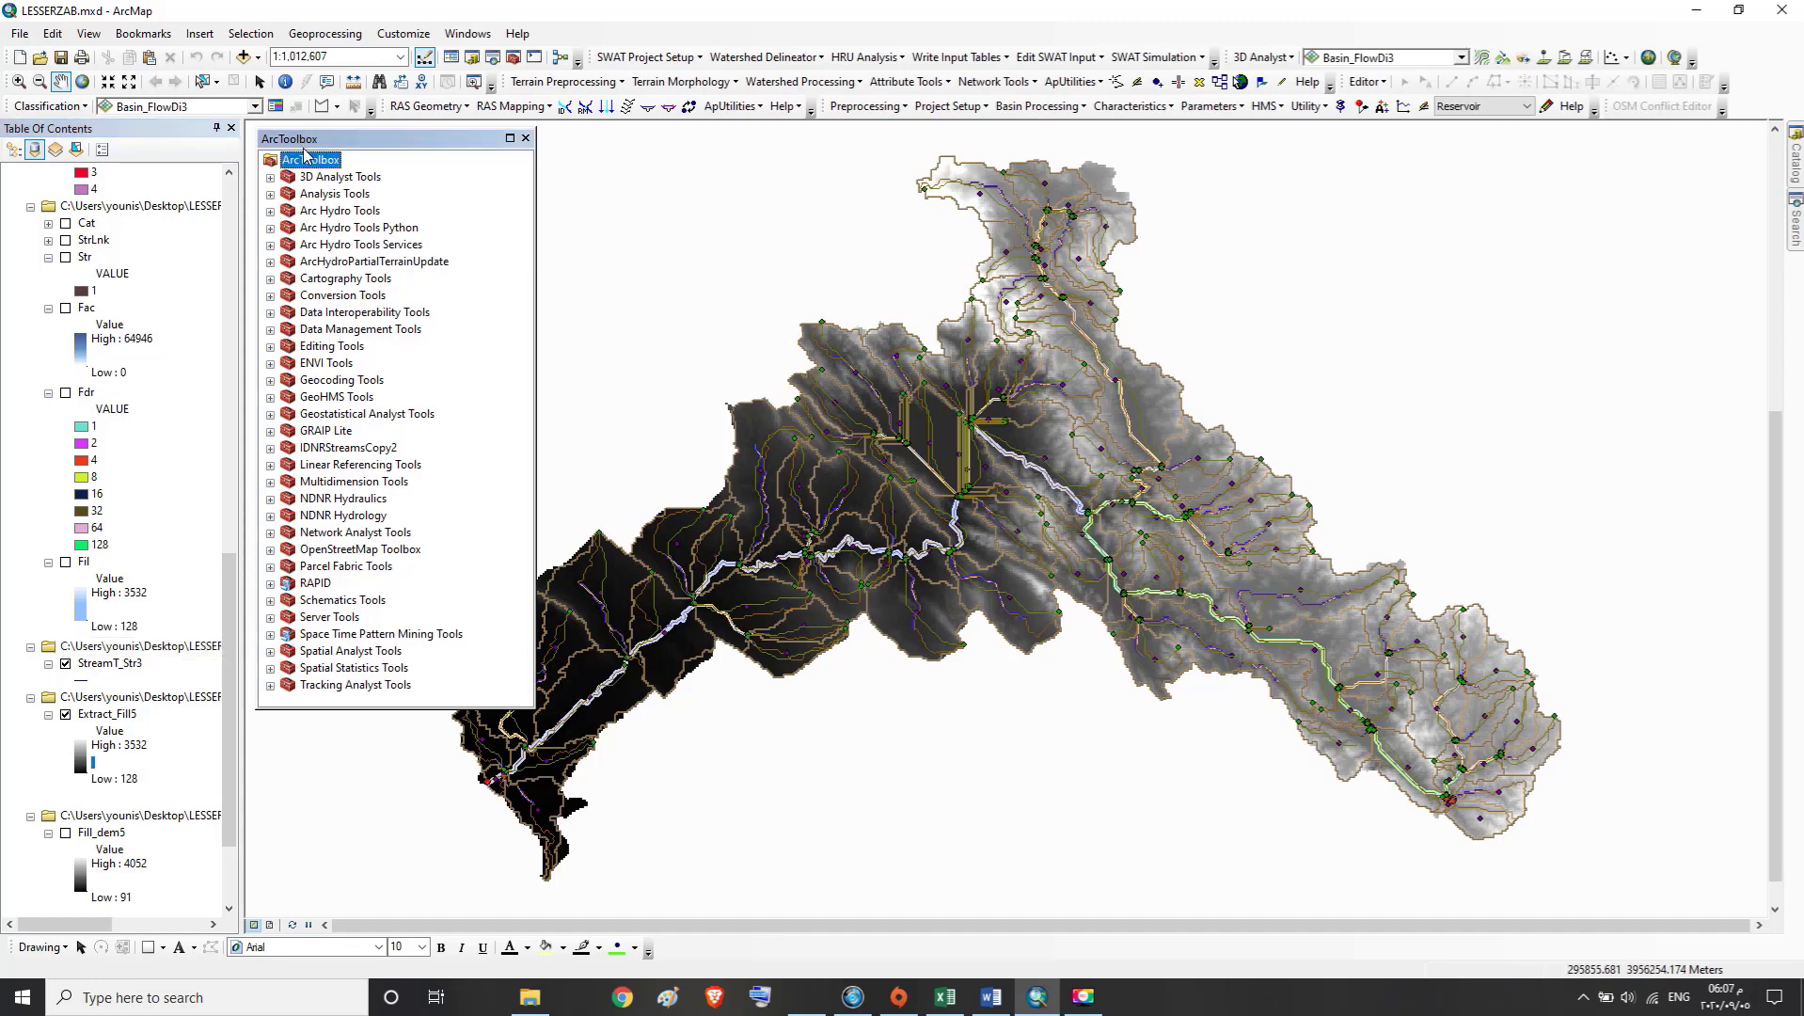
pyautogui.click(320, 651)
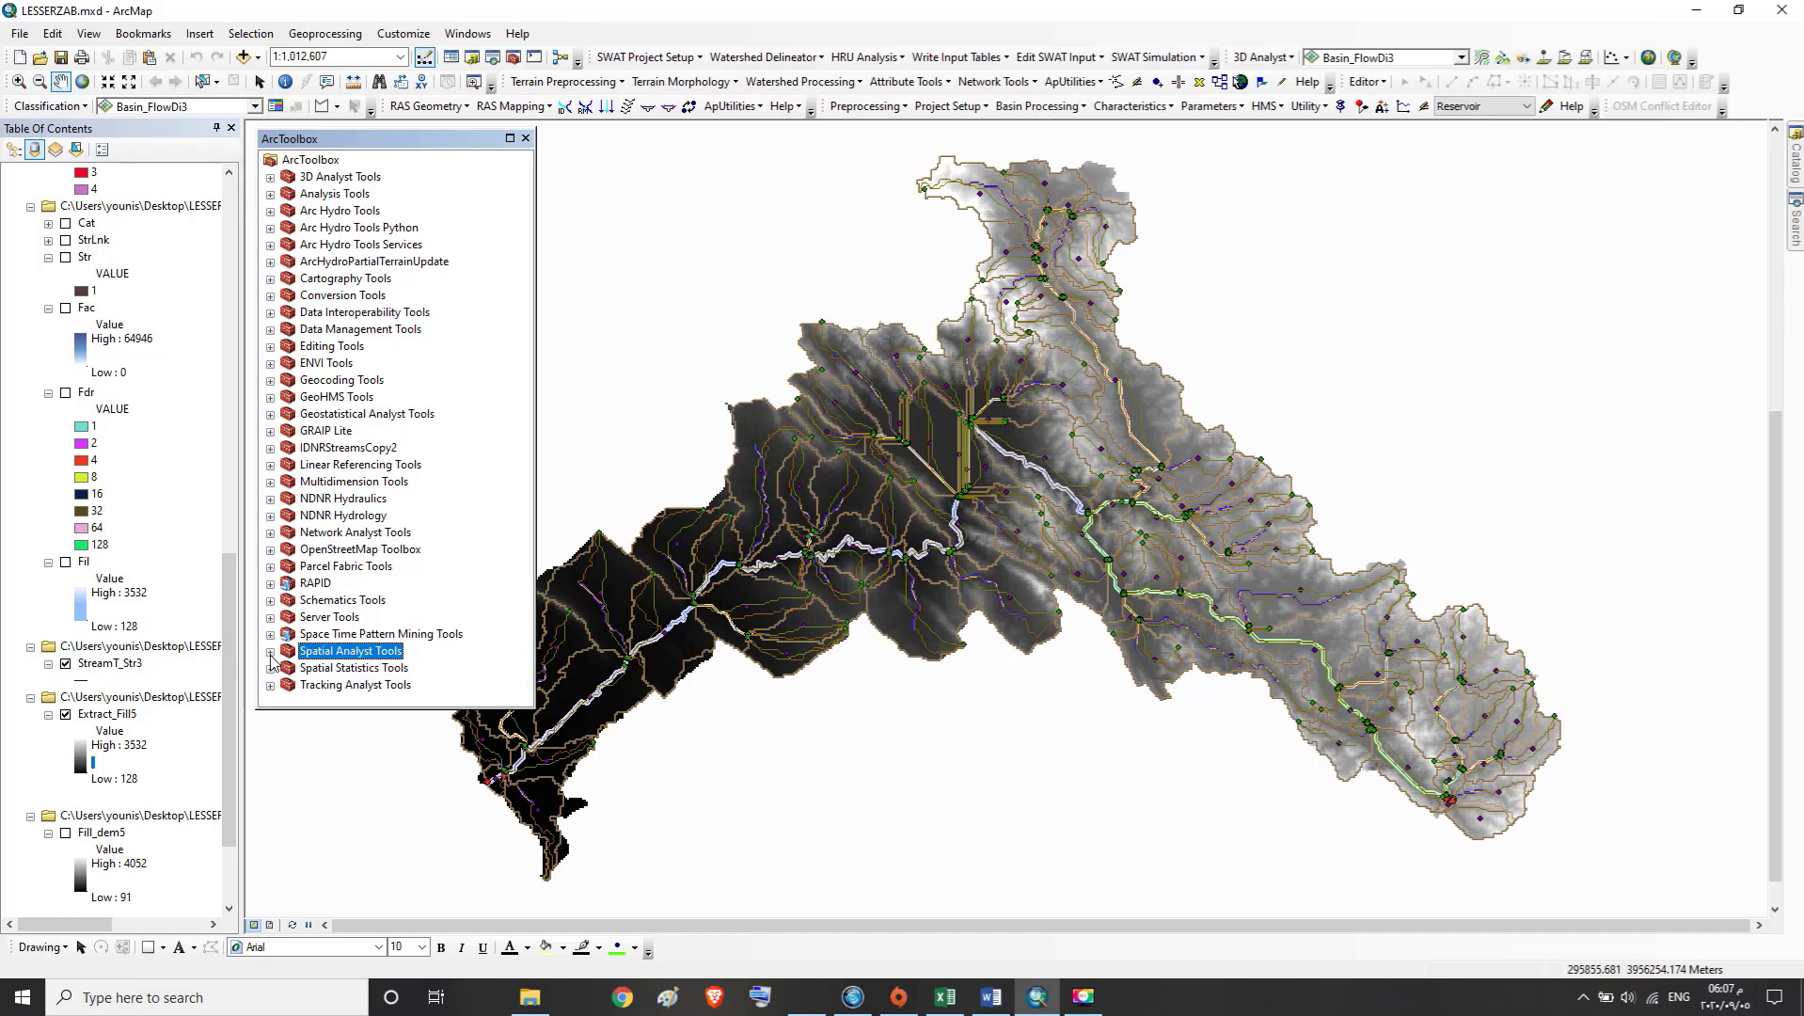
pyautogui.click(270, 652)
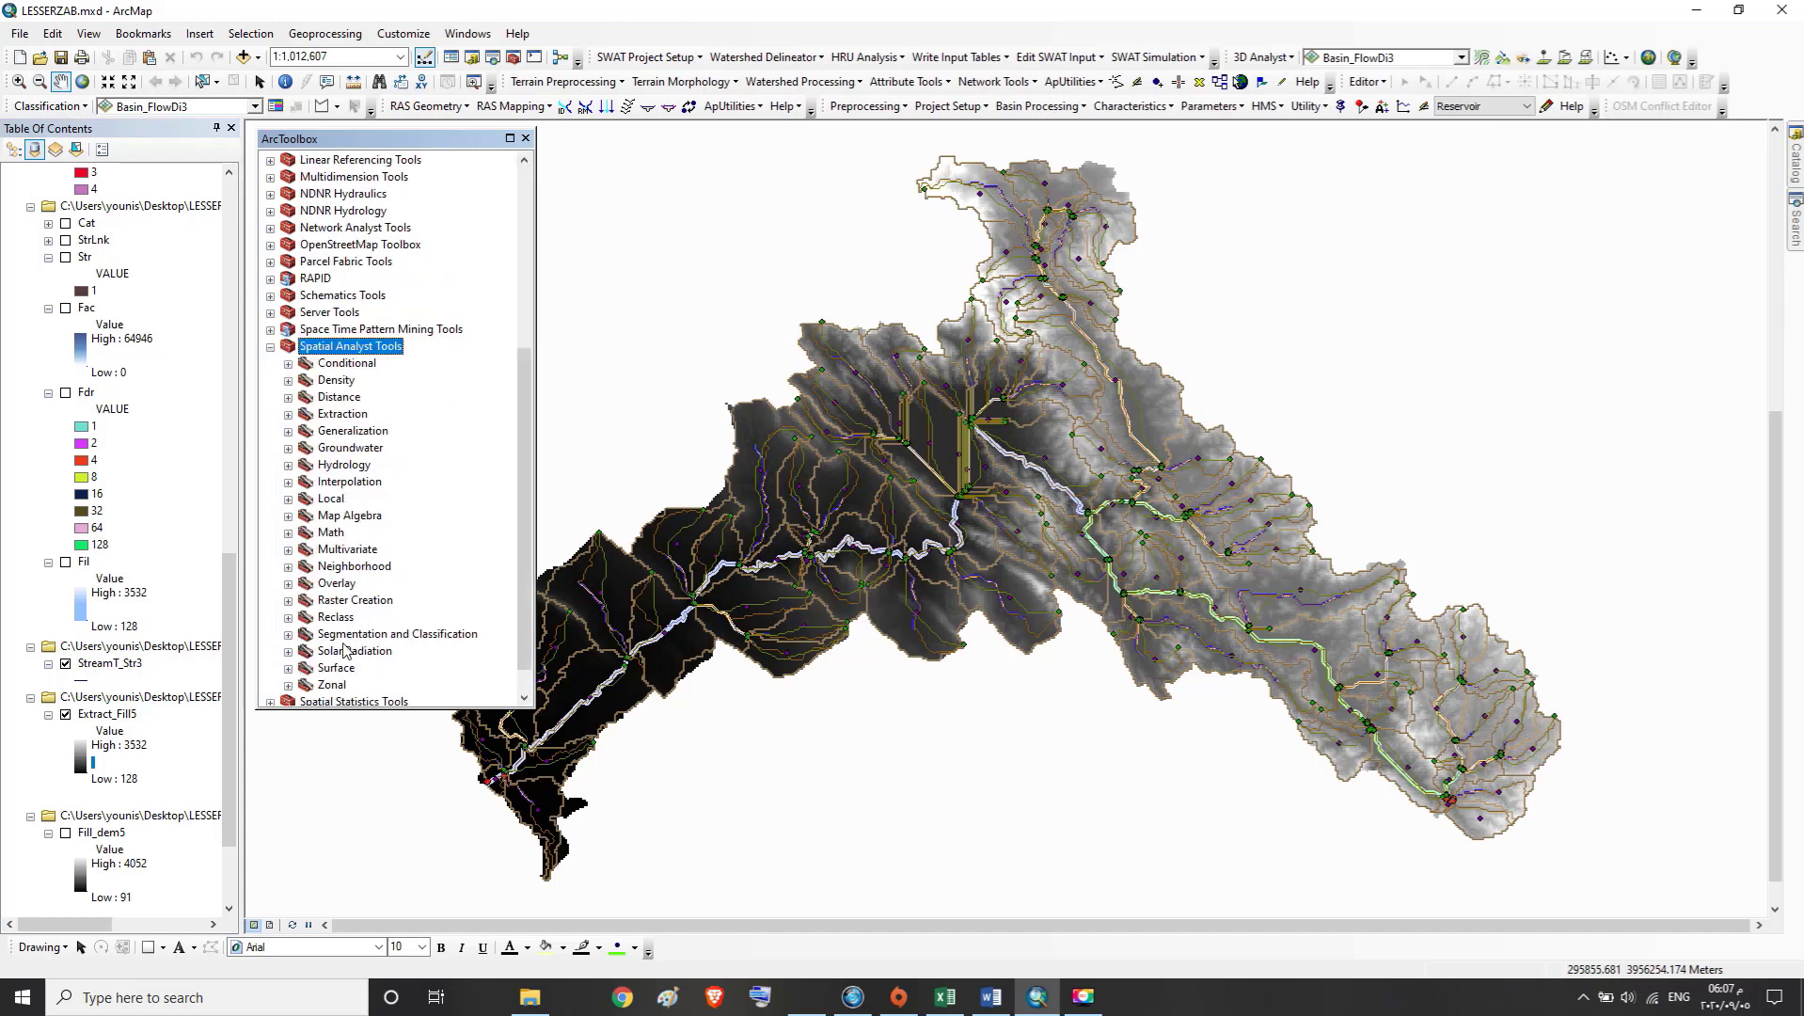
pyautogui.click(330, 620)
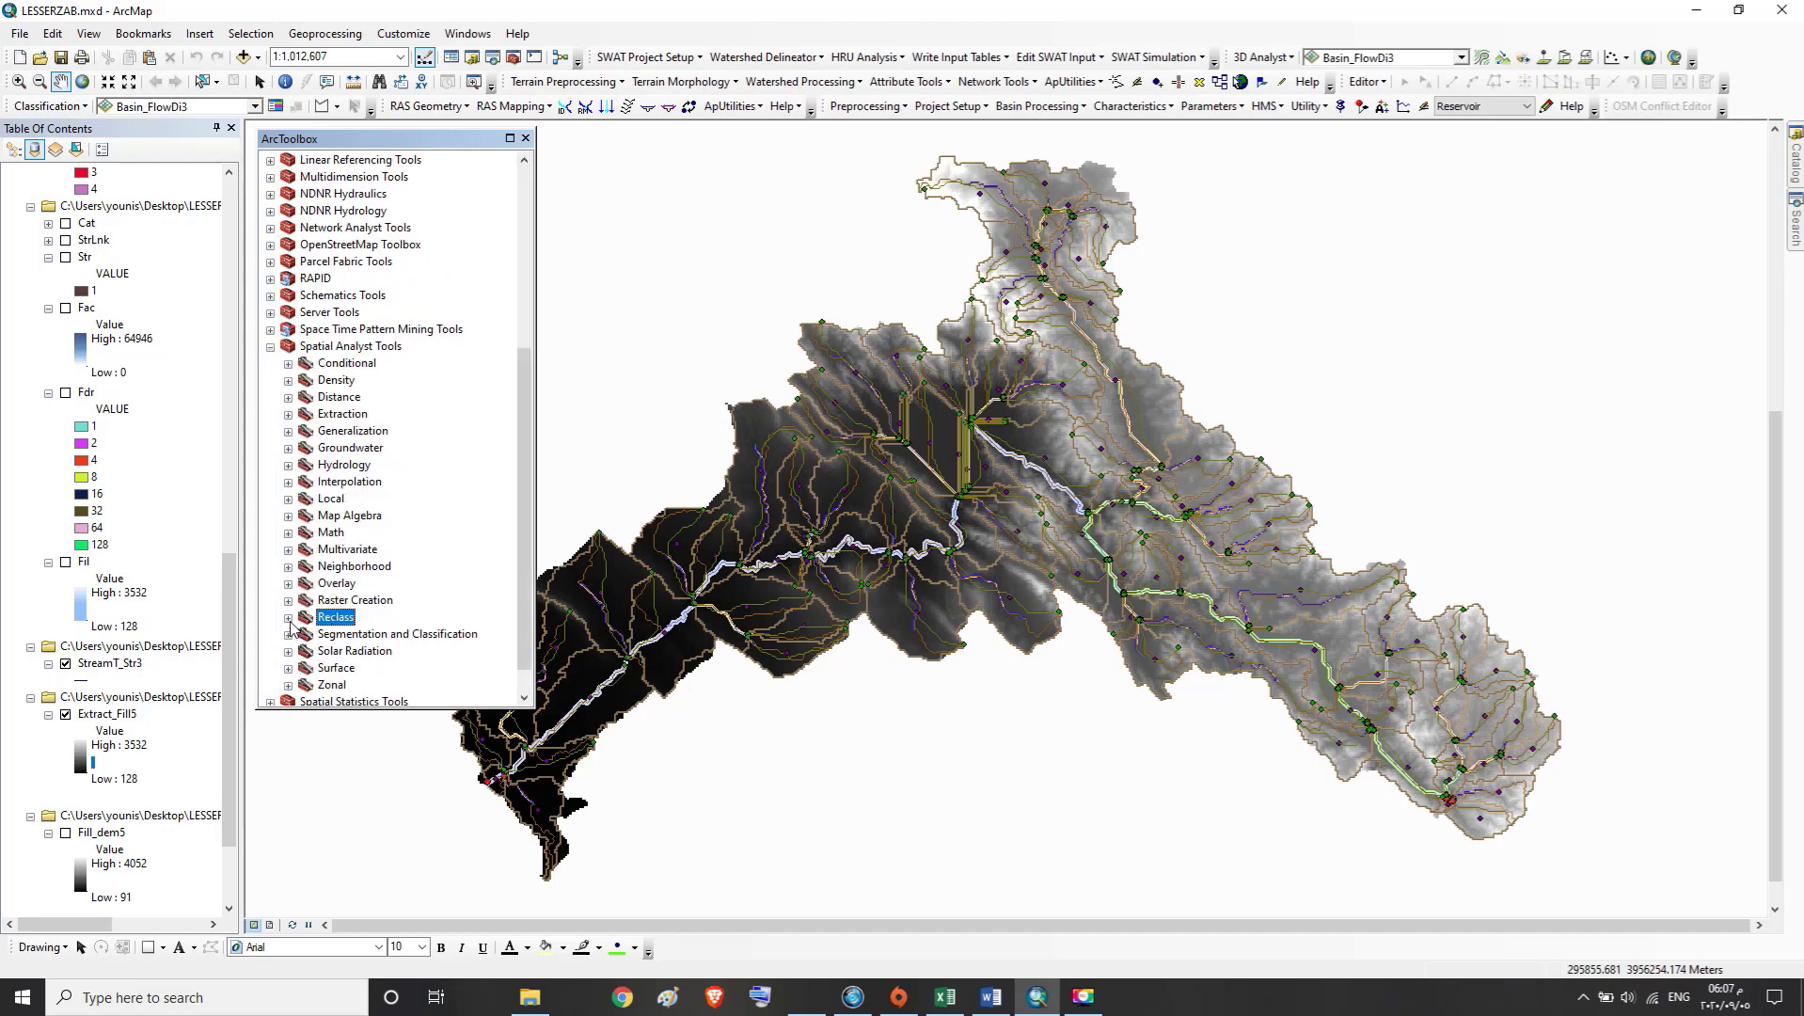
pyautogui.click(289, 618)
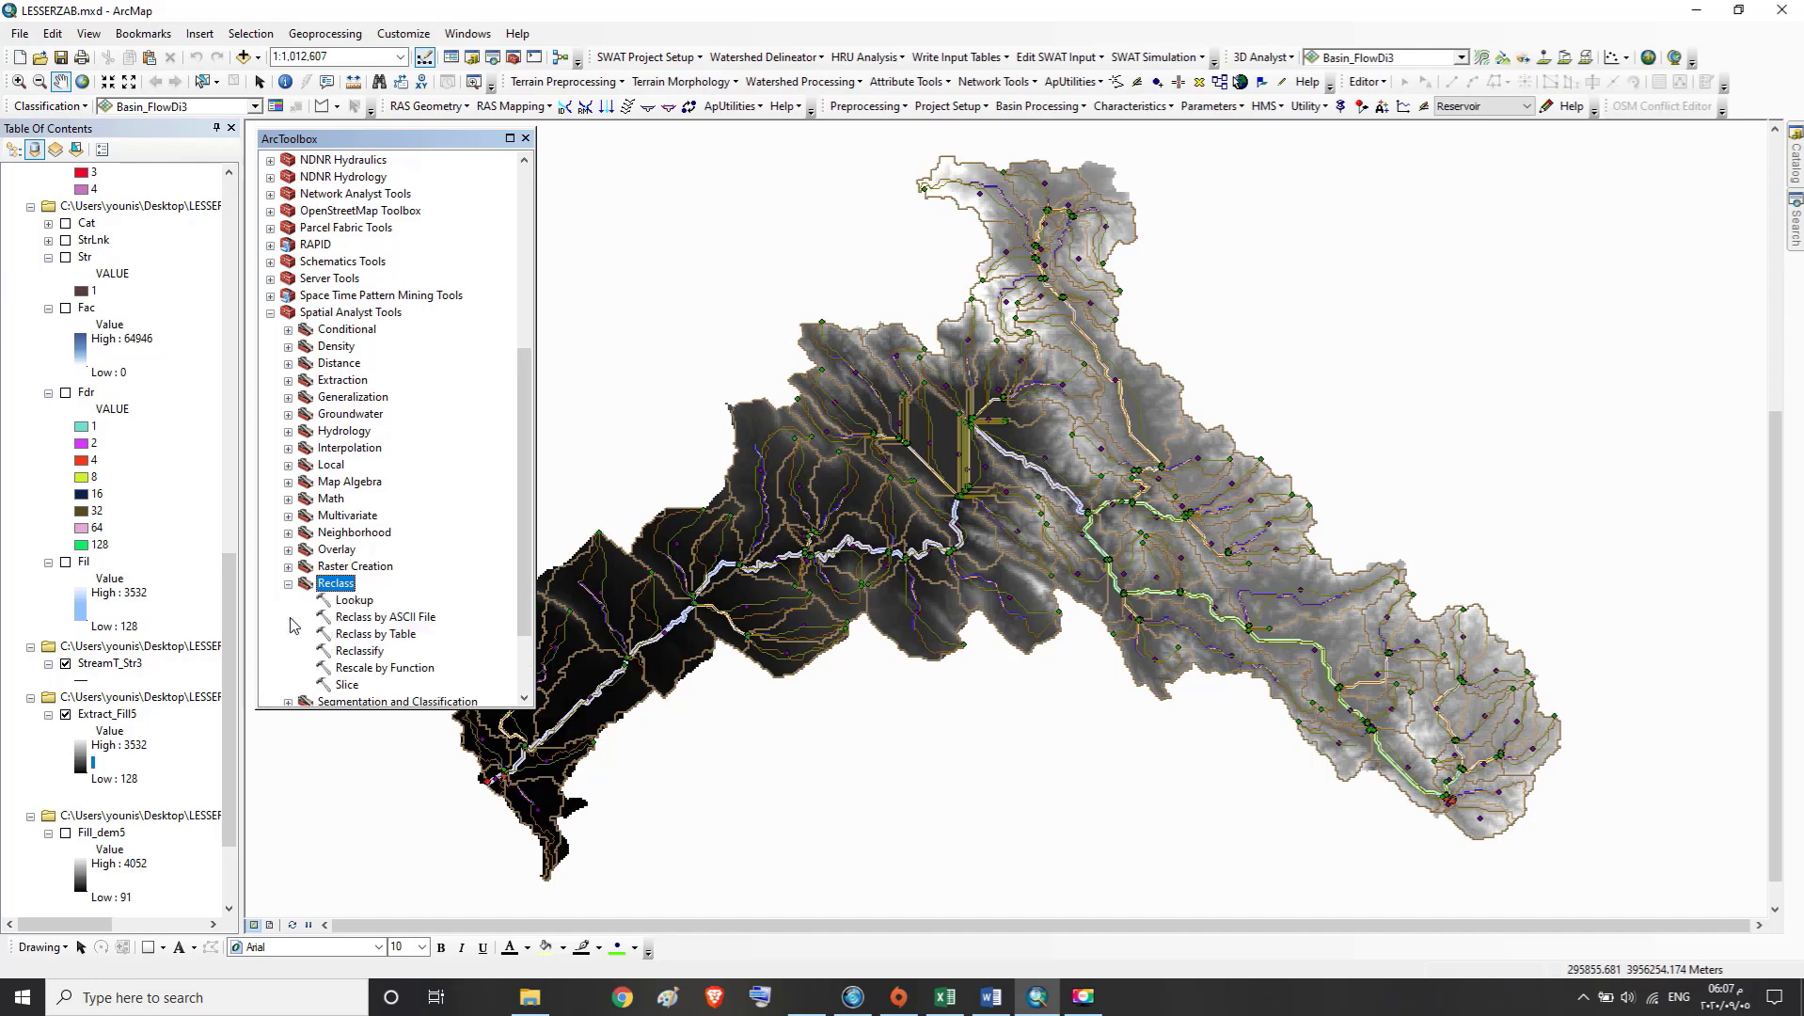
pyautogui.doubleClick(363, 653)
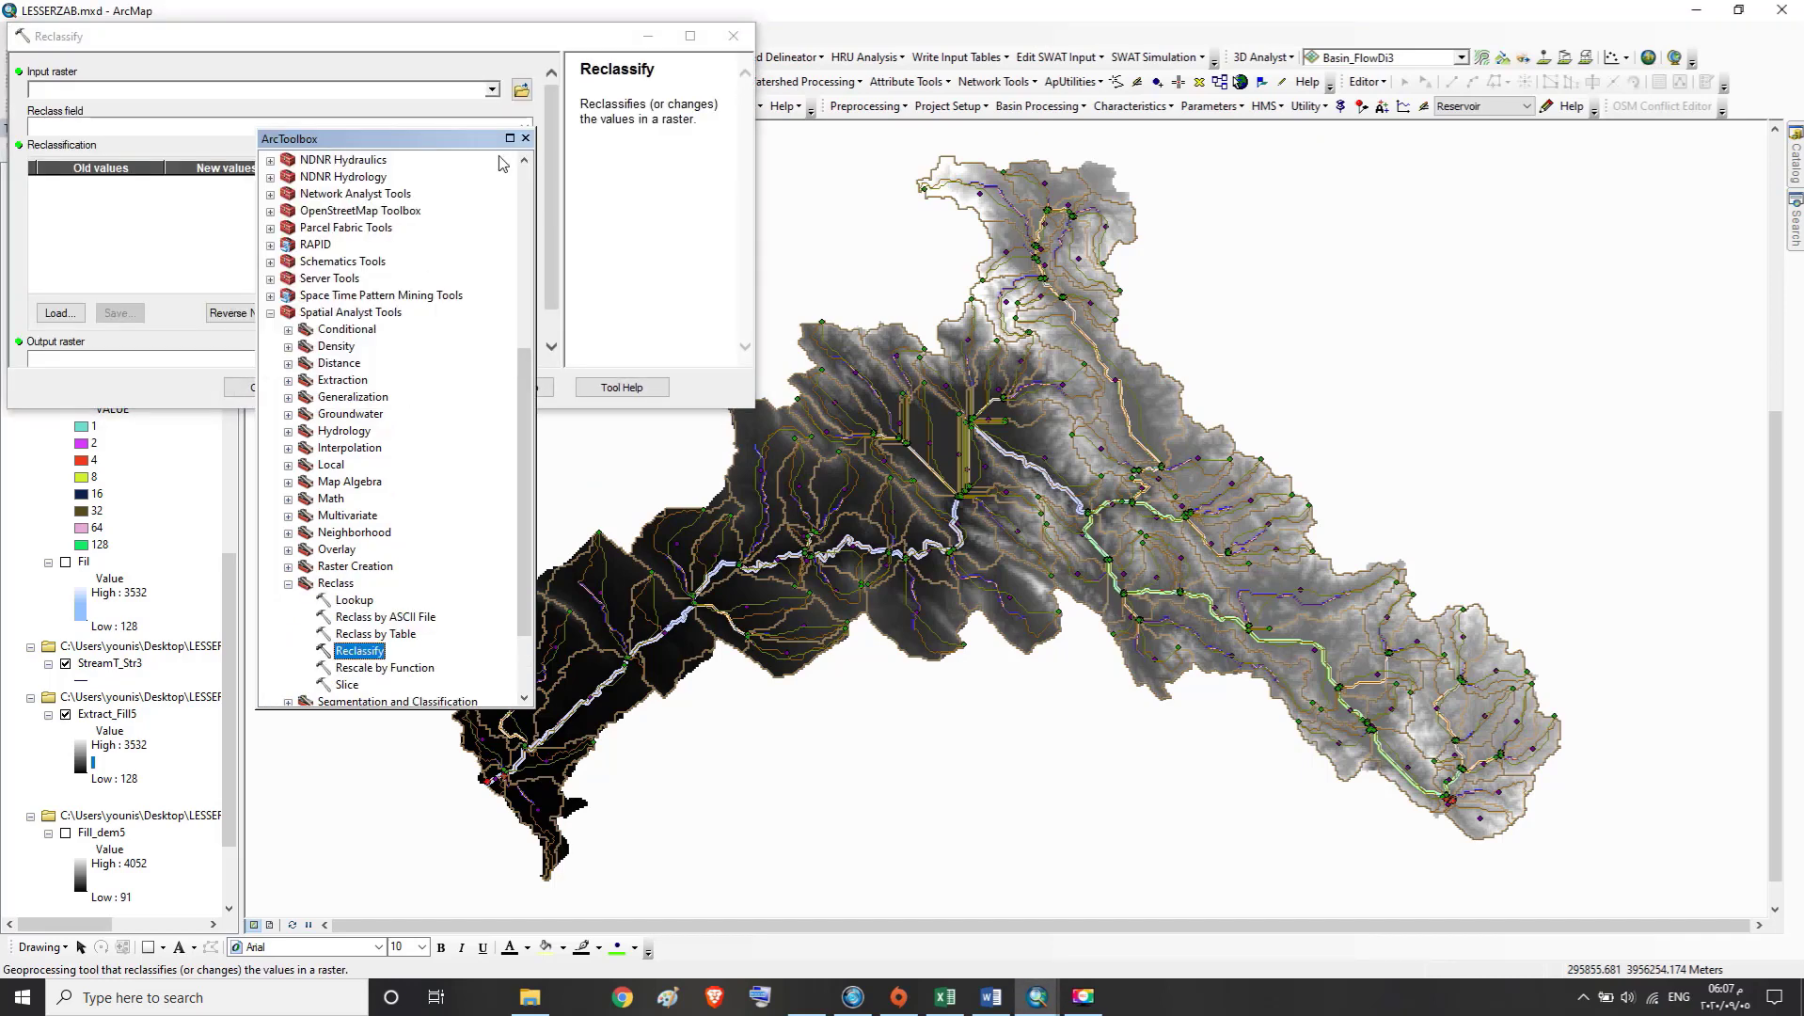
pyautogui.click(517, 39)
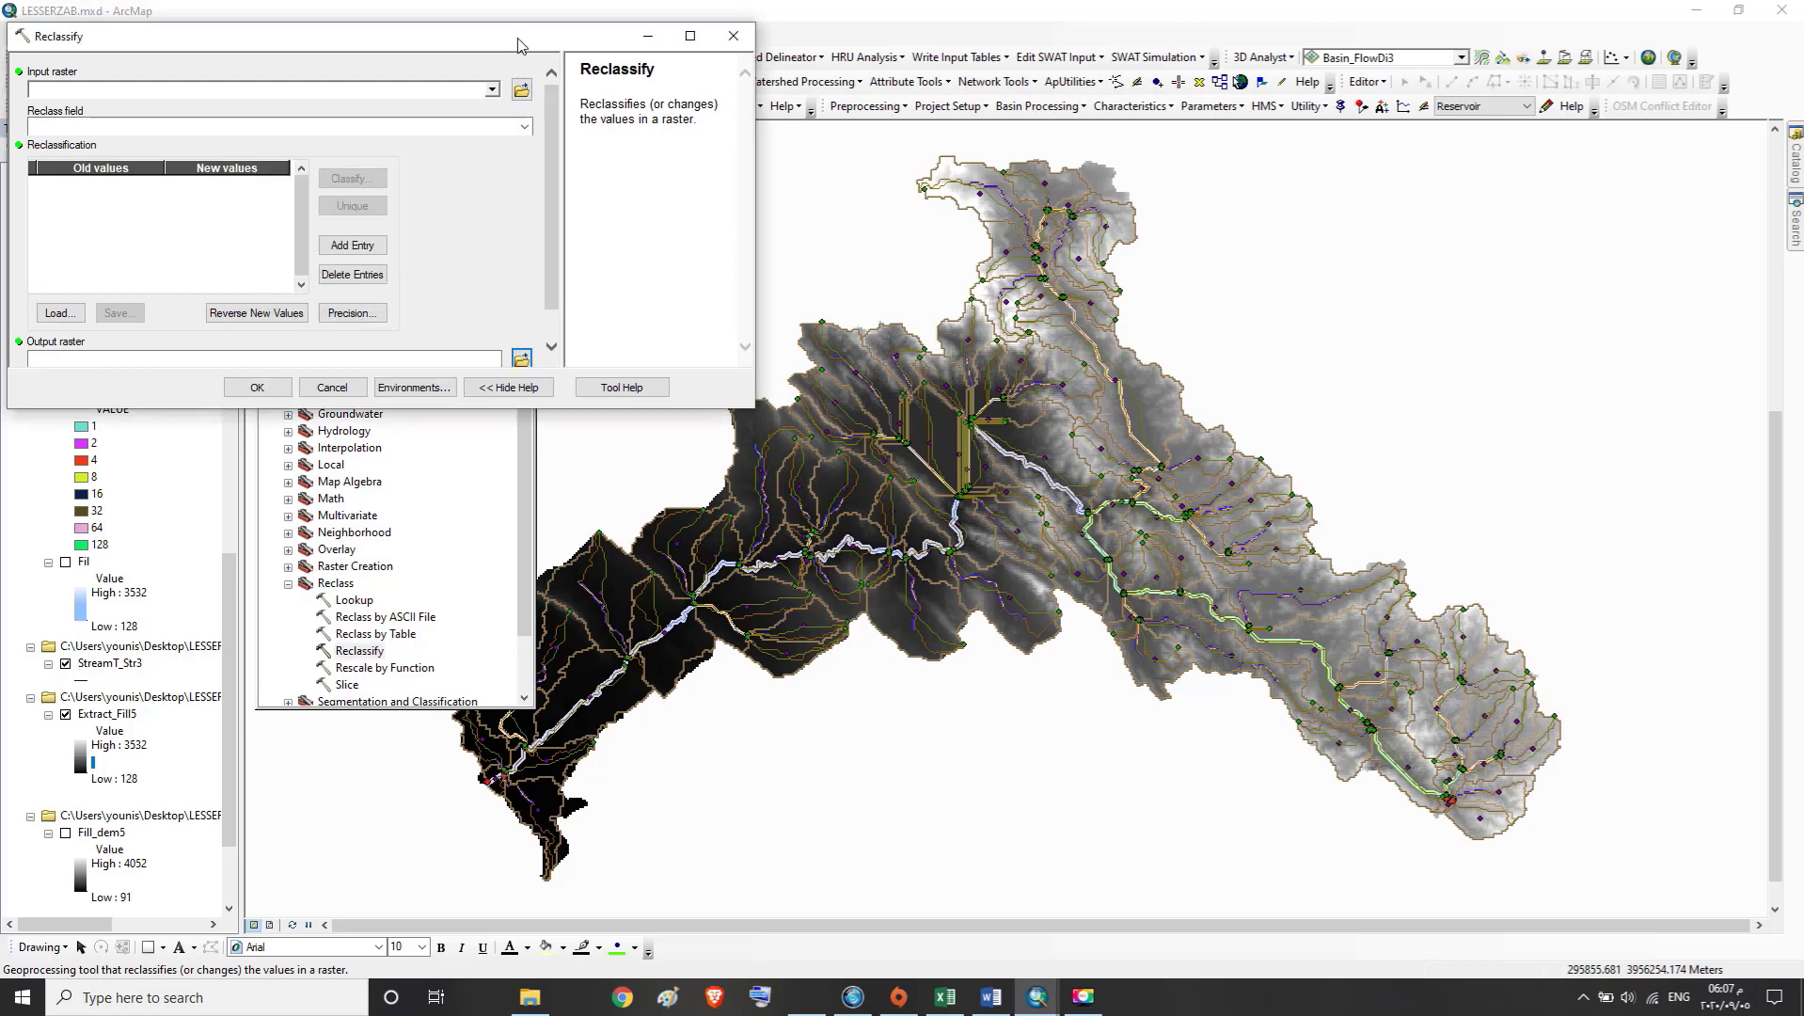
# Set Extract_Fill5 as the input raster for Reclassify and review its table of old and new values
pyautogui.click(491, 90)
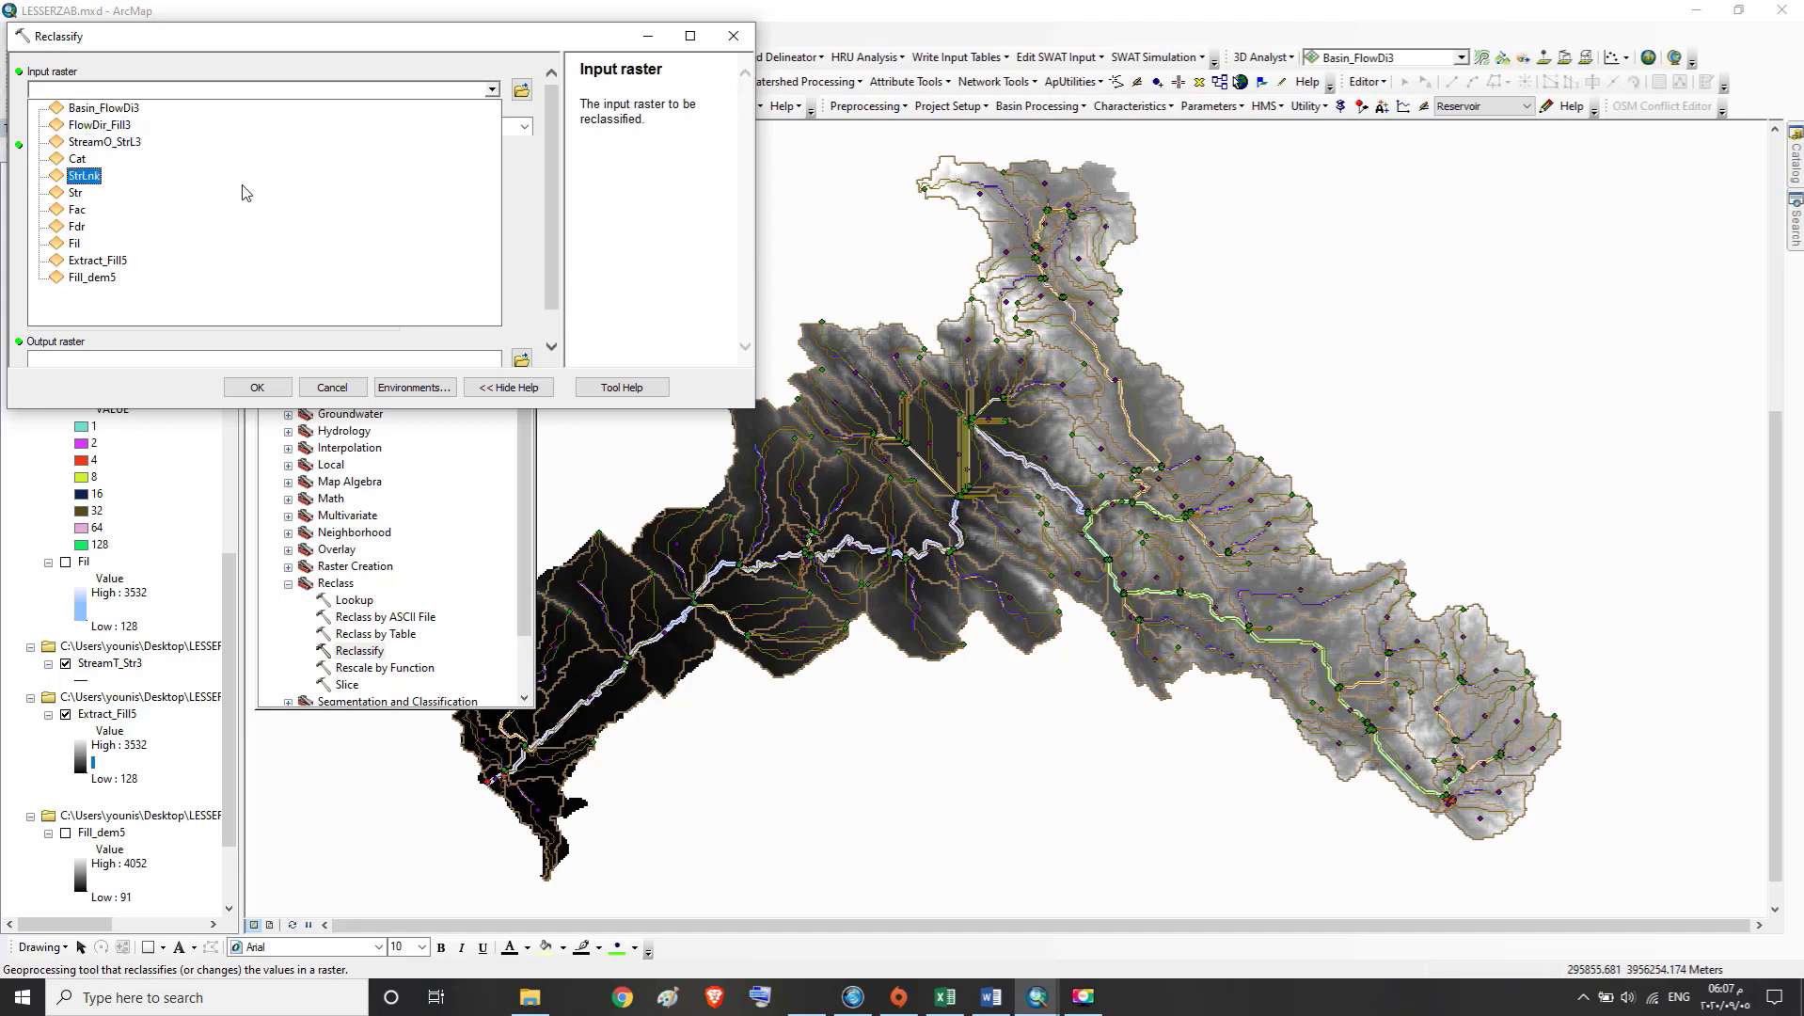
pyautogui.click(95, 260)
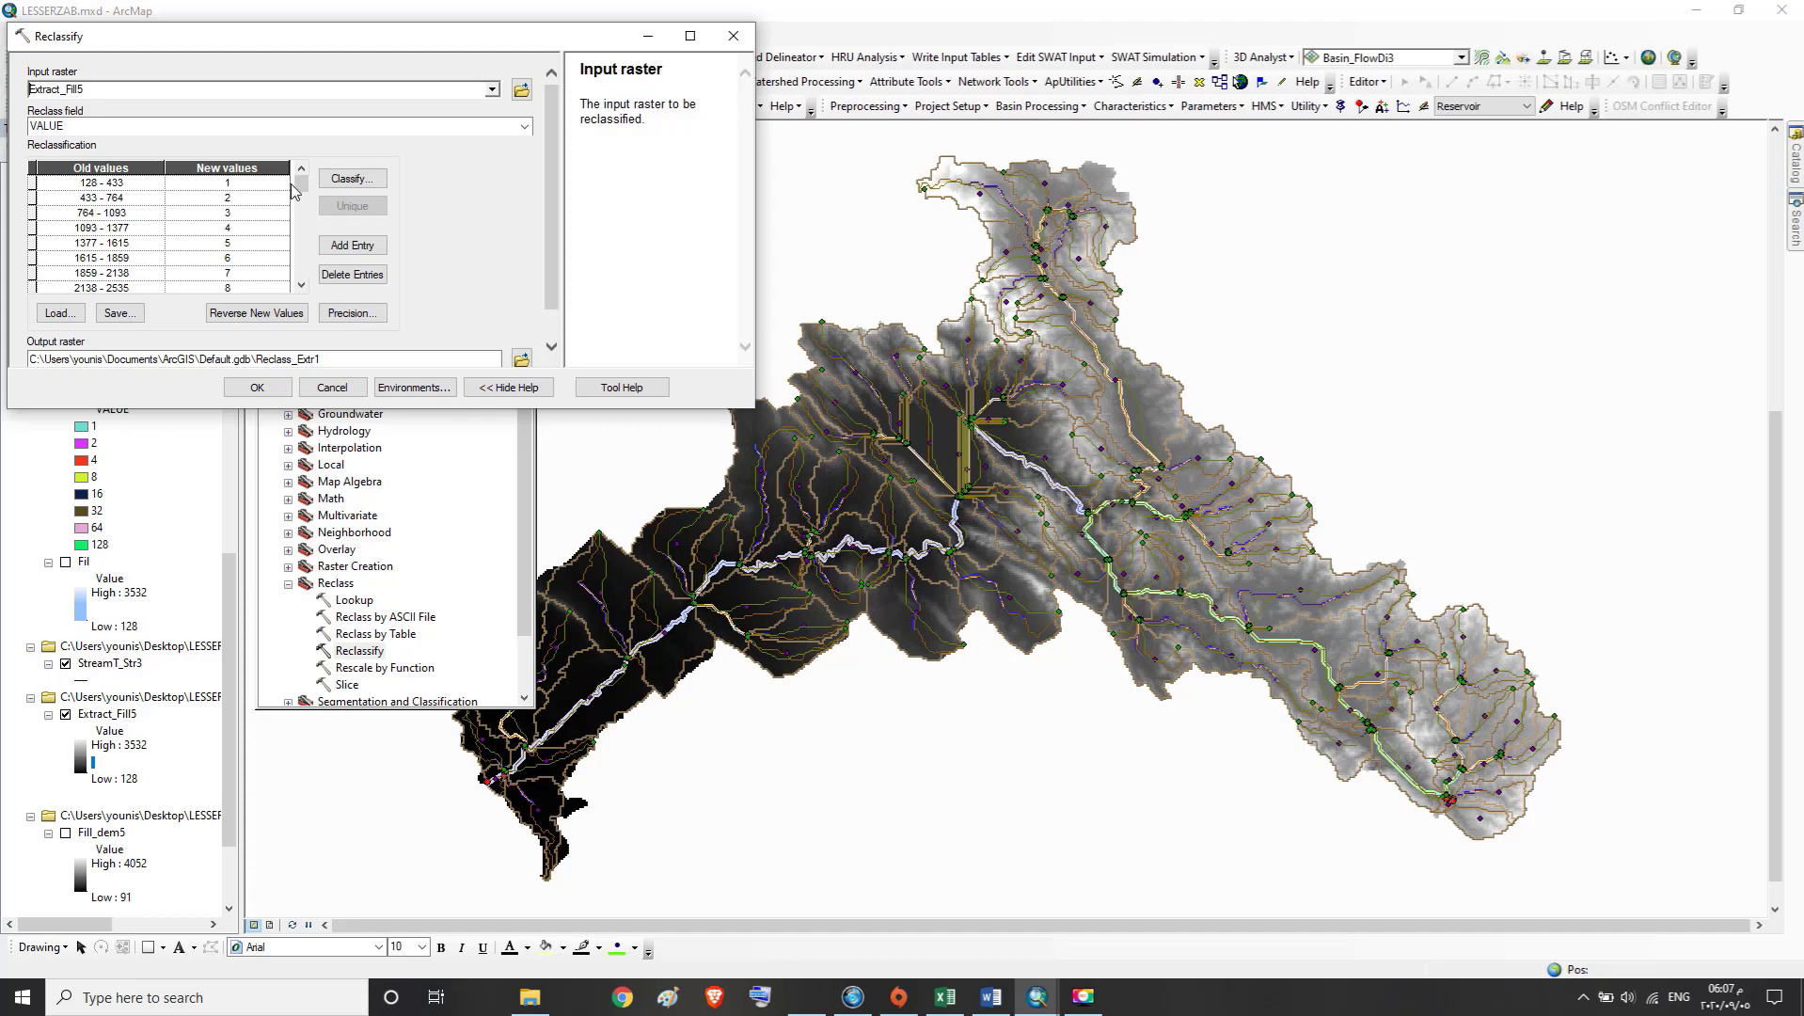
pyautogui.moveTo(302, 184); pyautogui.dragTo(302, 277)
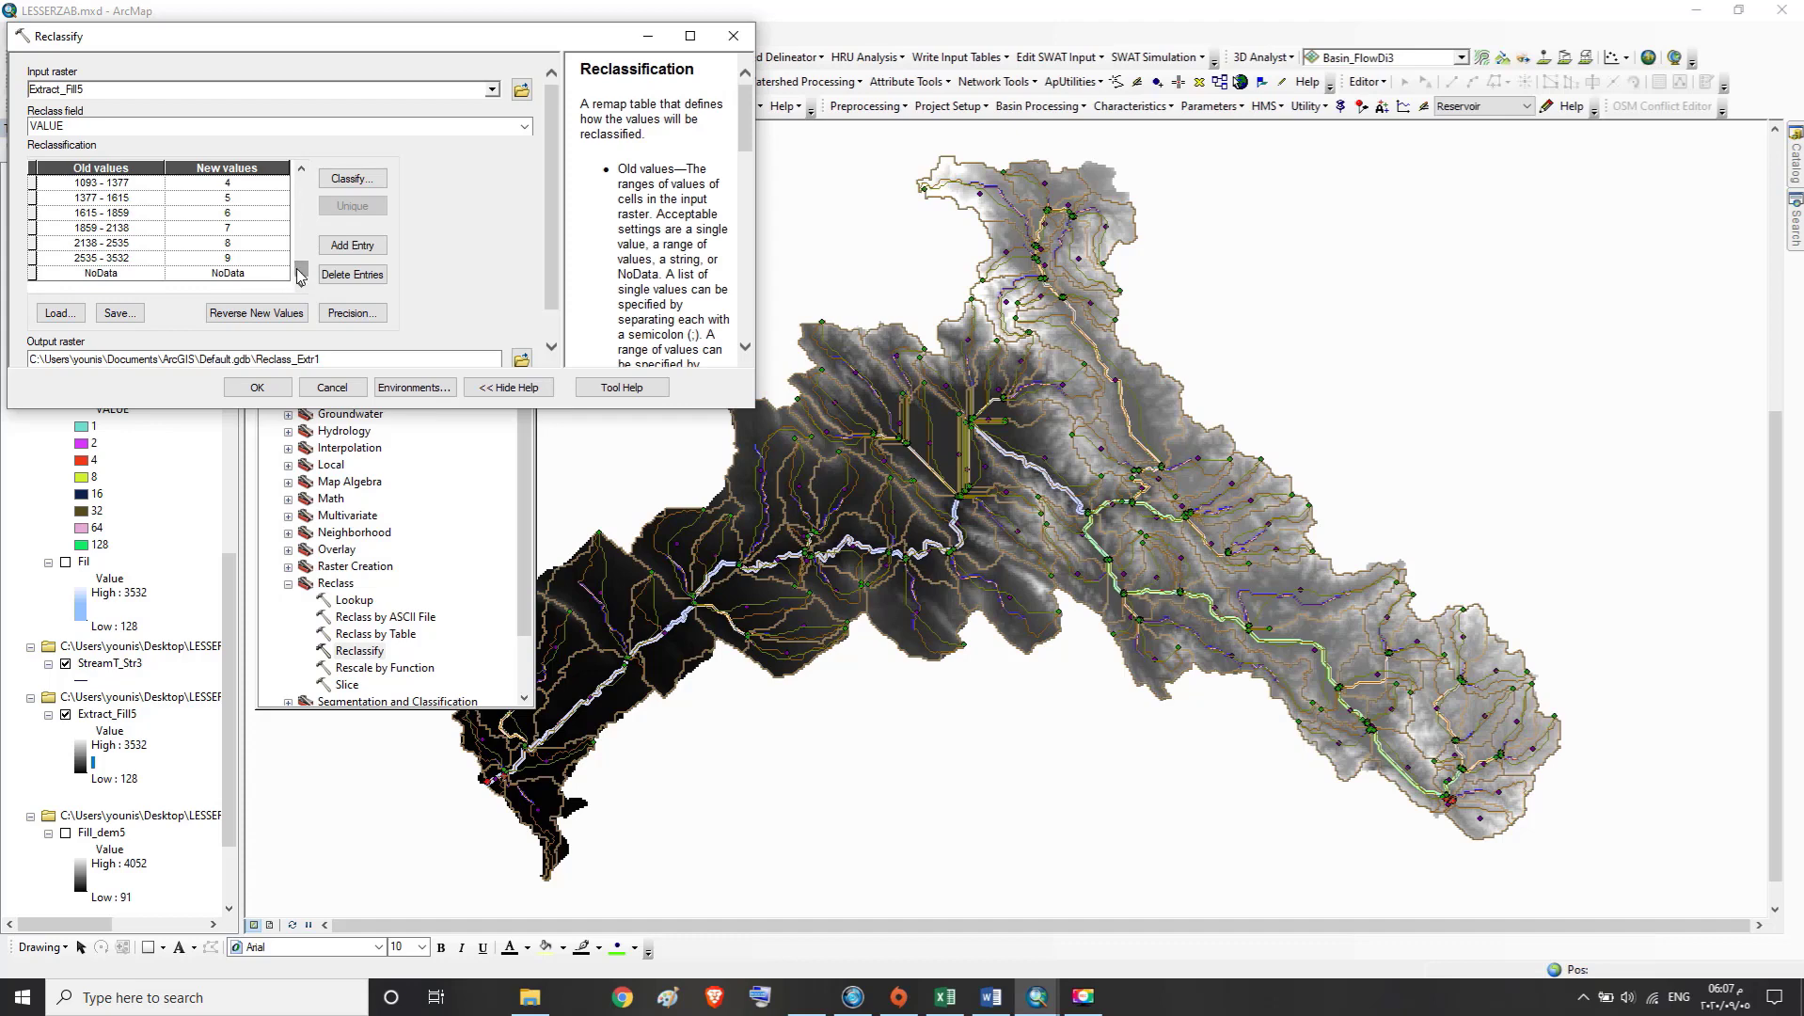
pyautogui.moveTo(302, 275); pyautogui.dragTo(302, 174)
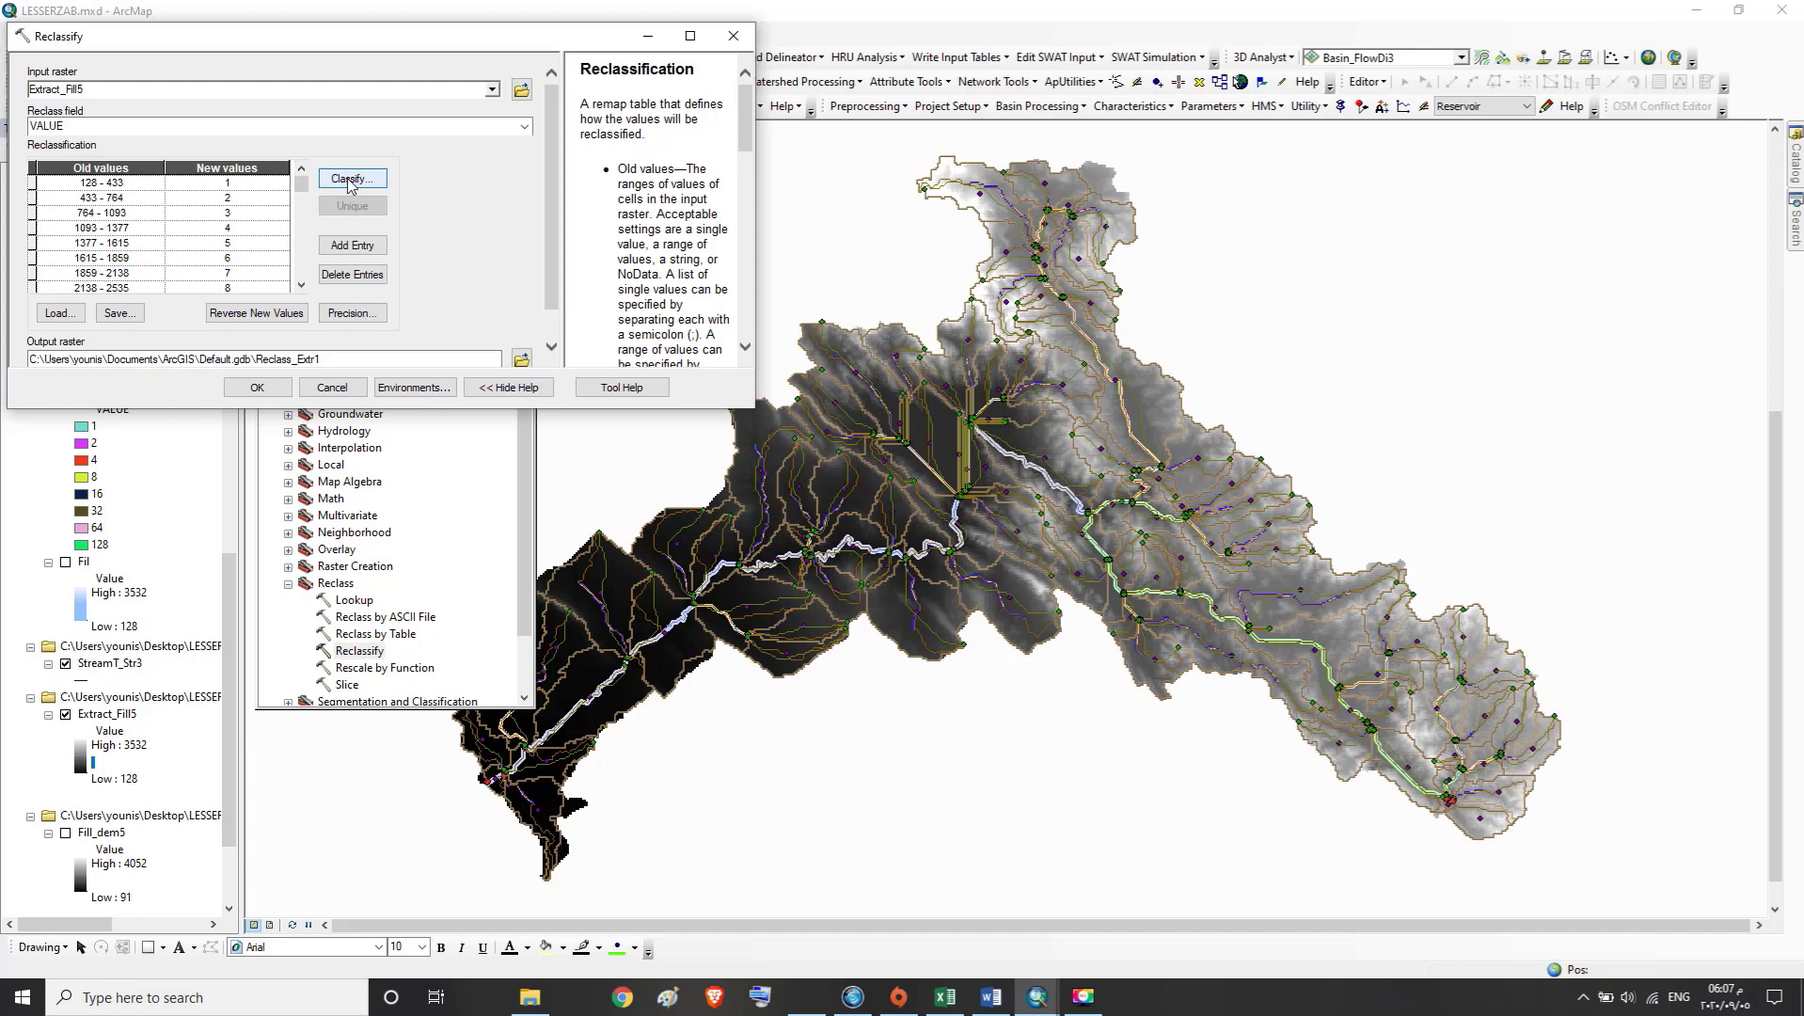
# Open the classification settings for the Reclassify table, set 35 classes and choose the Manual classification method
pyautogui.click(348, 178)
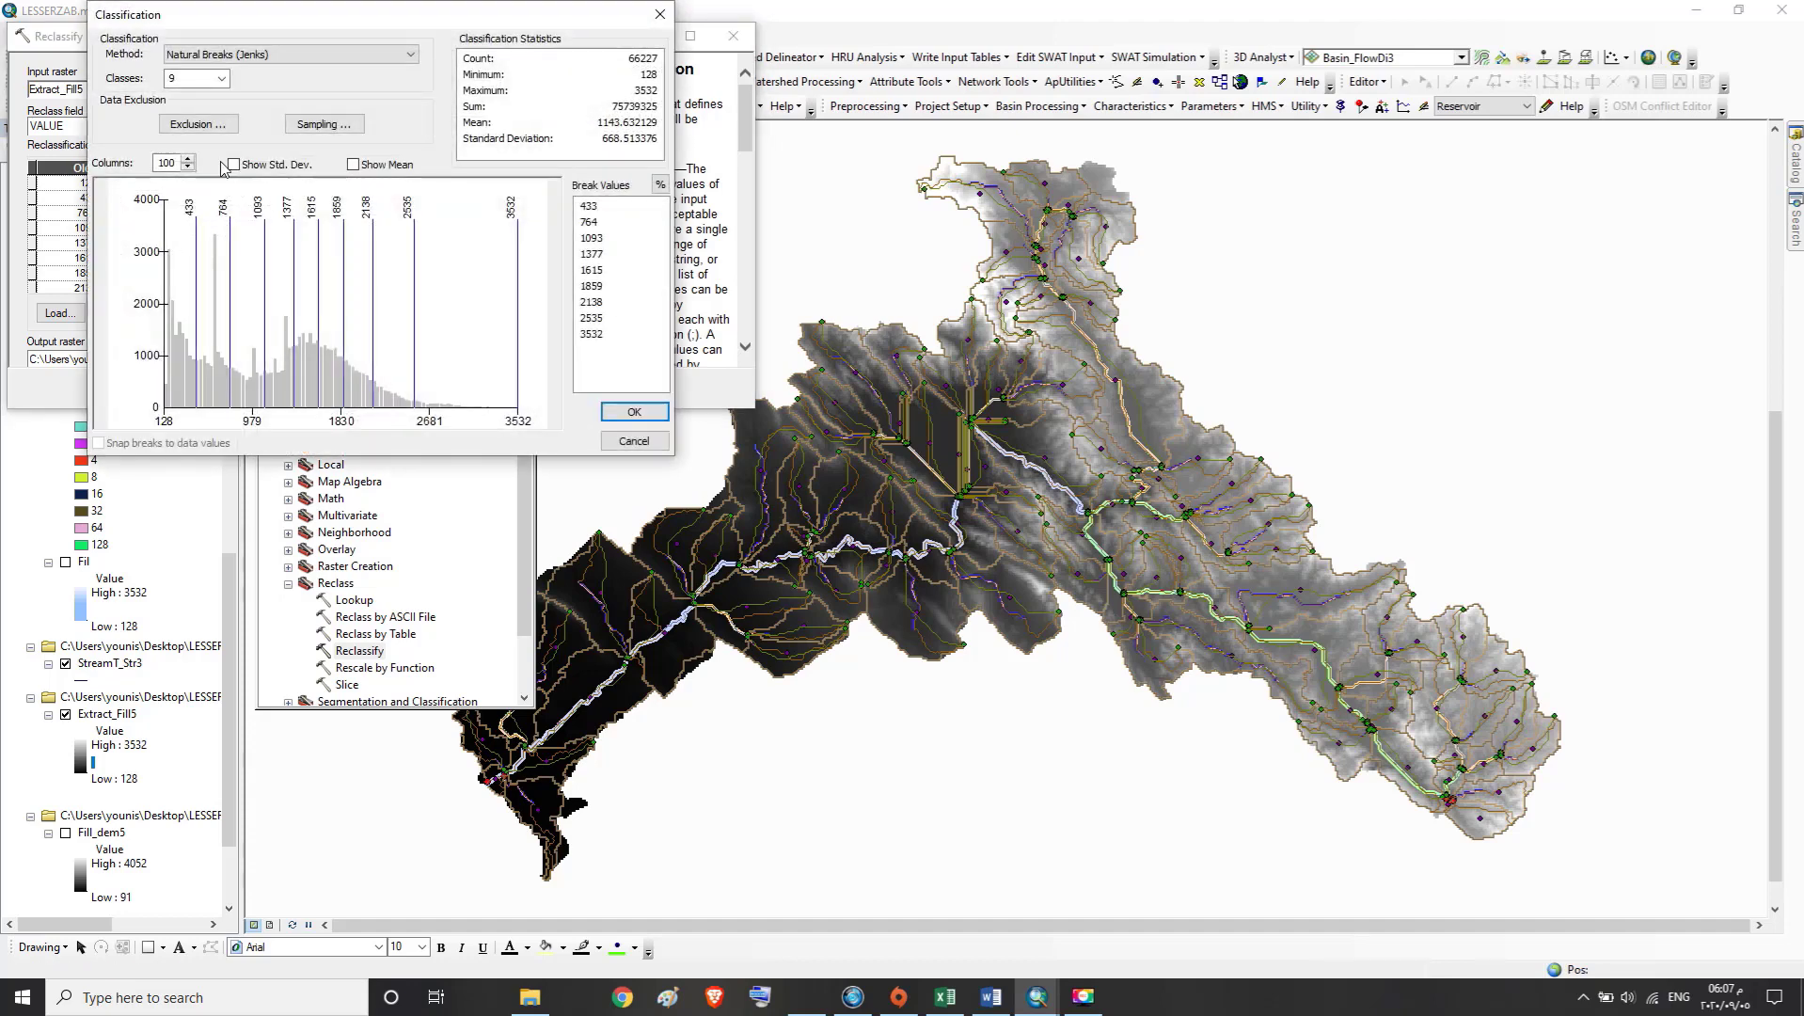
pyautogui.doubleClick(185, 78)
pyautogui.write('35')
pyautogui.click(406, 54)
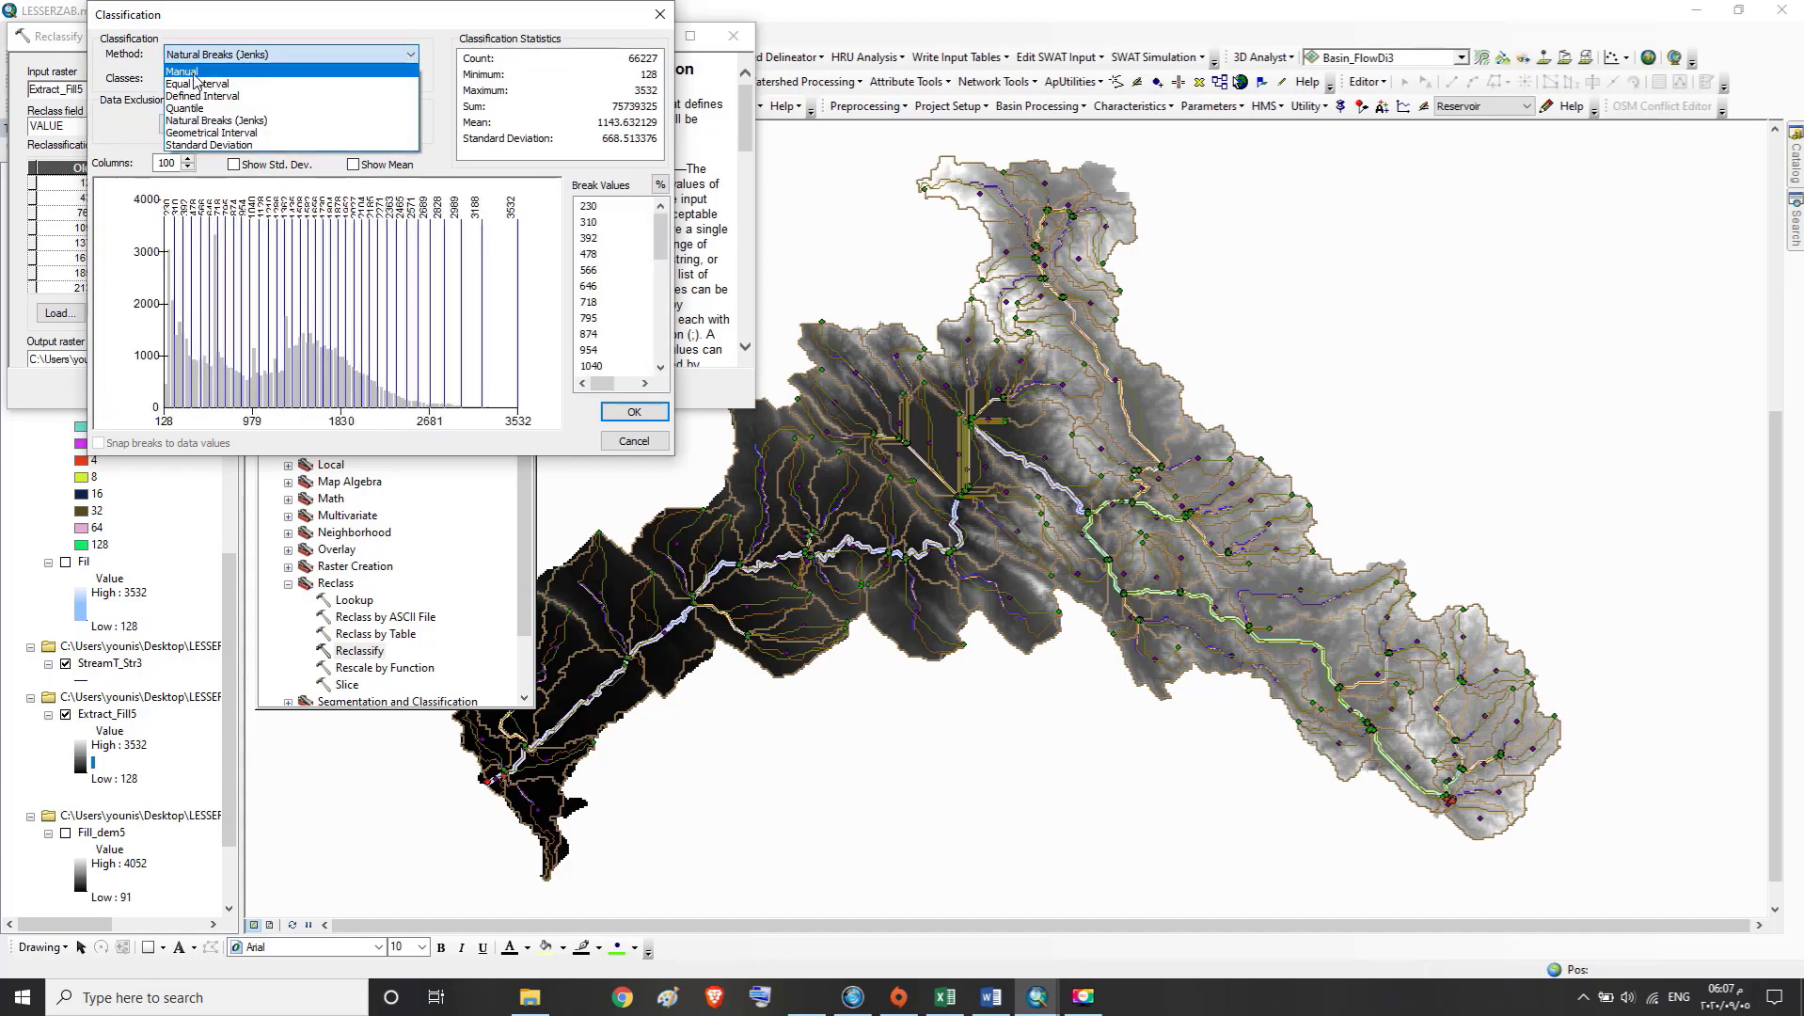
pyautogui.click(198, 73)
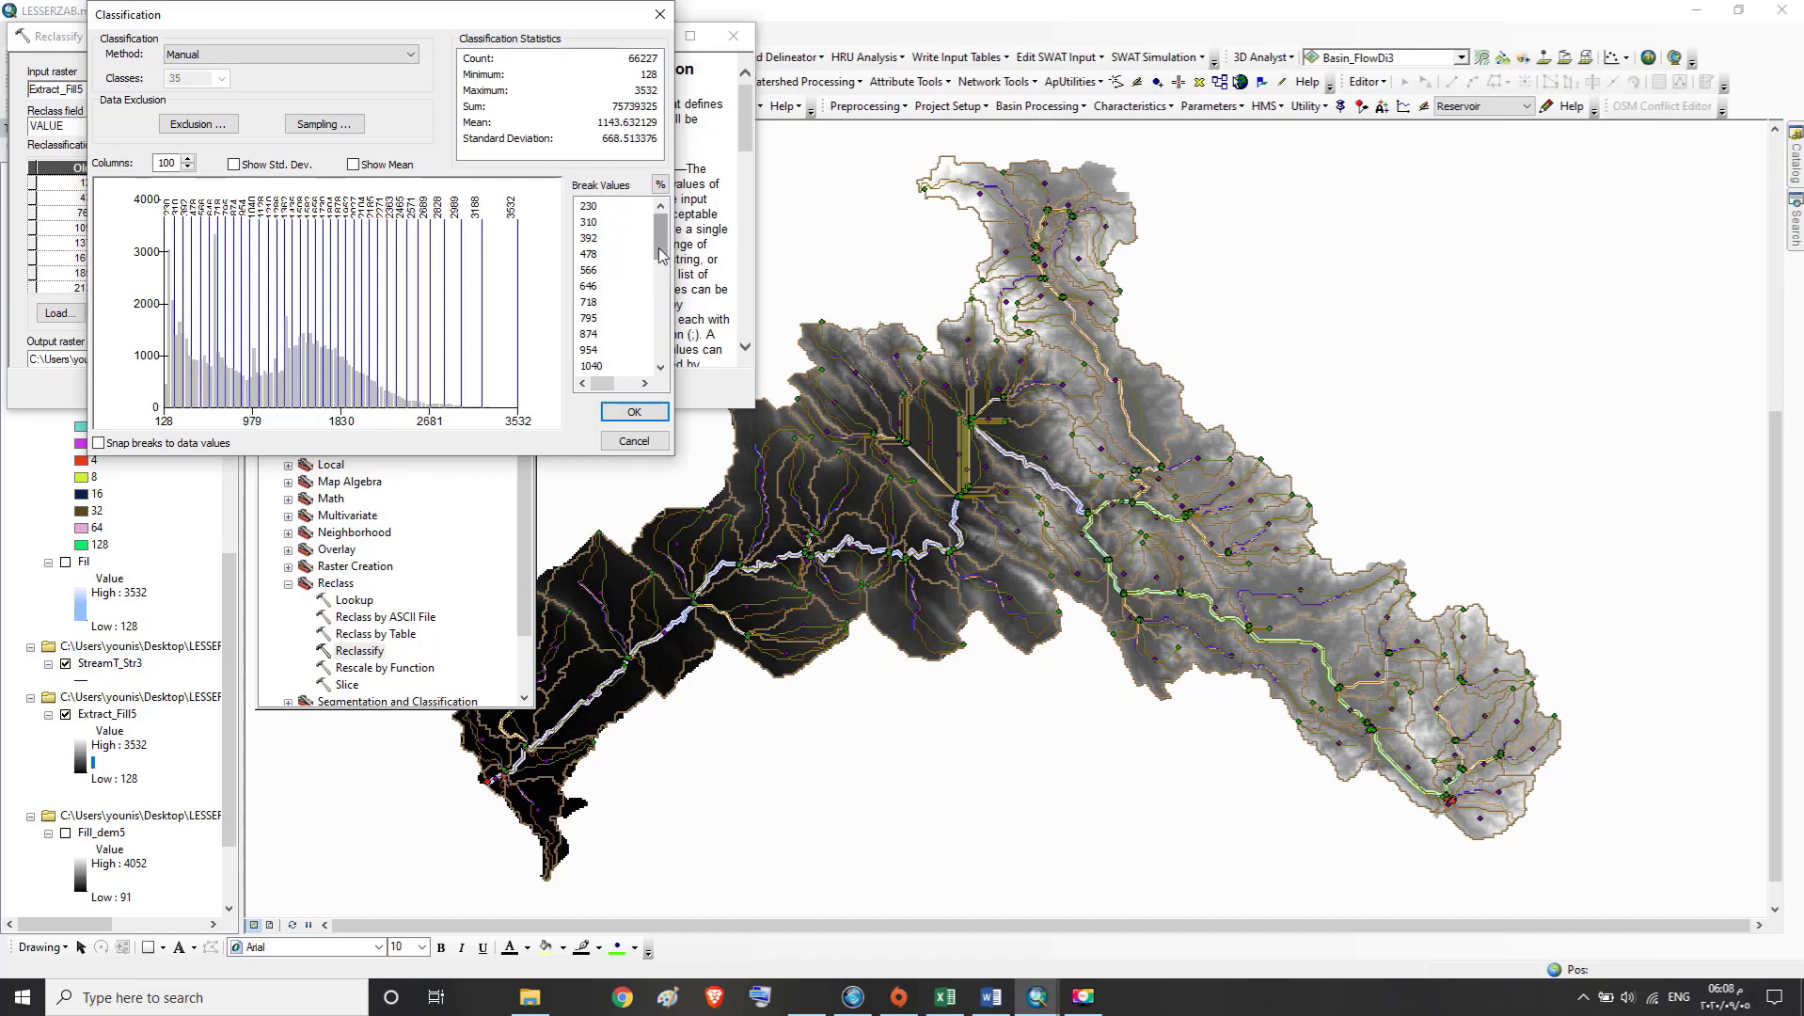
# Set the first two manual break values to 200 and 300
pyautogui.moveTo(660, 250)
pyautogui.mouseDown()
pyautogui.moveTo(661, 335)
pyautogui.moveTo(664, 229)
pyautogui.mouseUp()
pyautogui.click(591, 207)
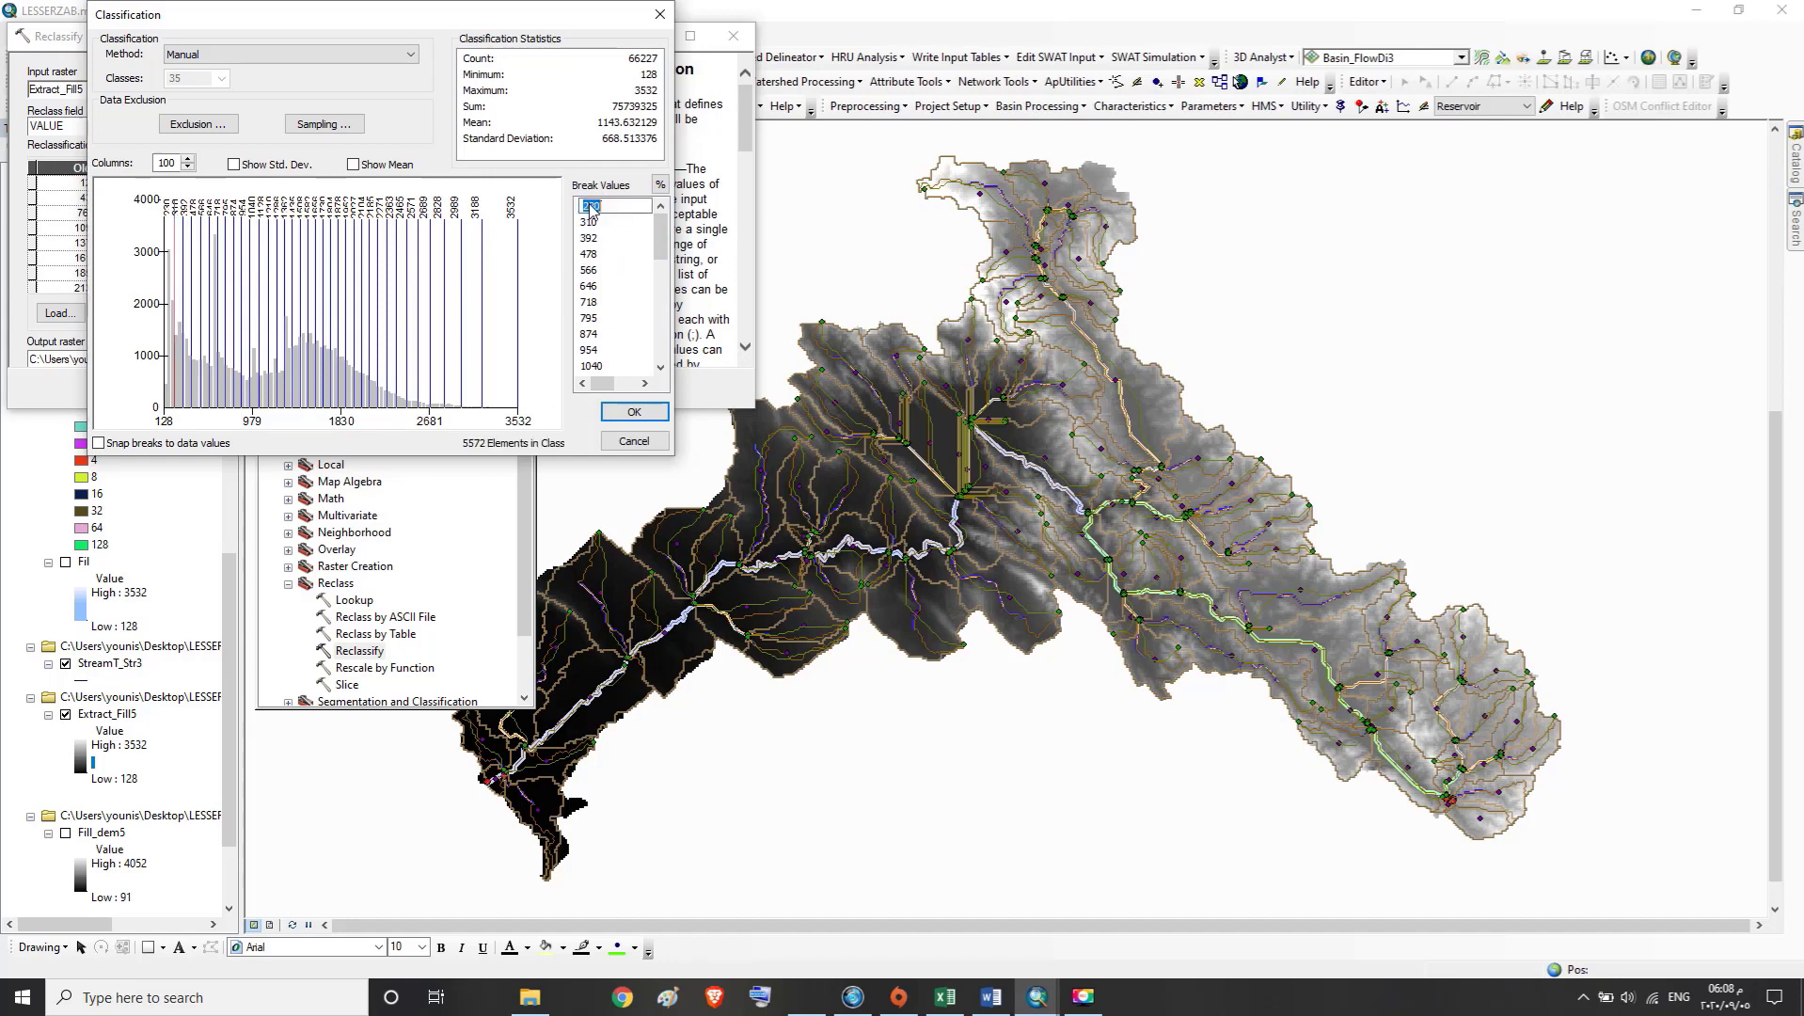
pyautogui.write('200')
pyautogui.press('Return')
pyautogui.click(590, 223)
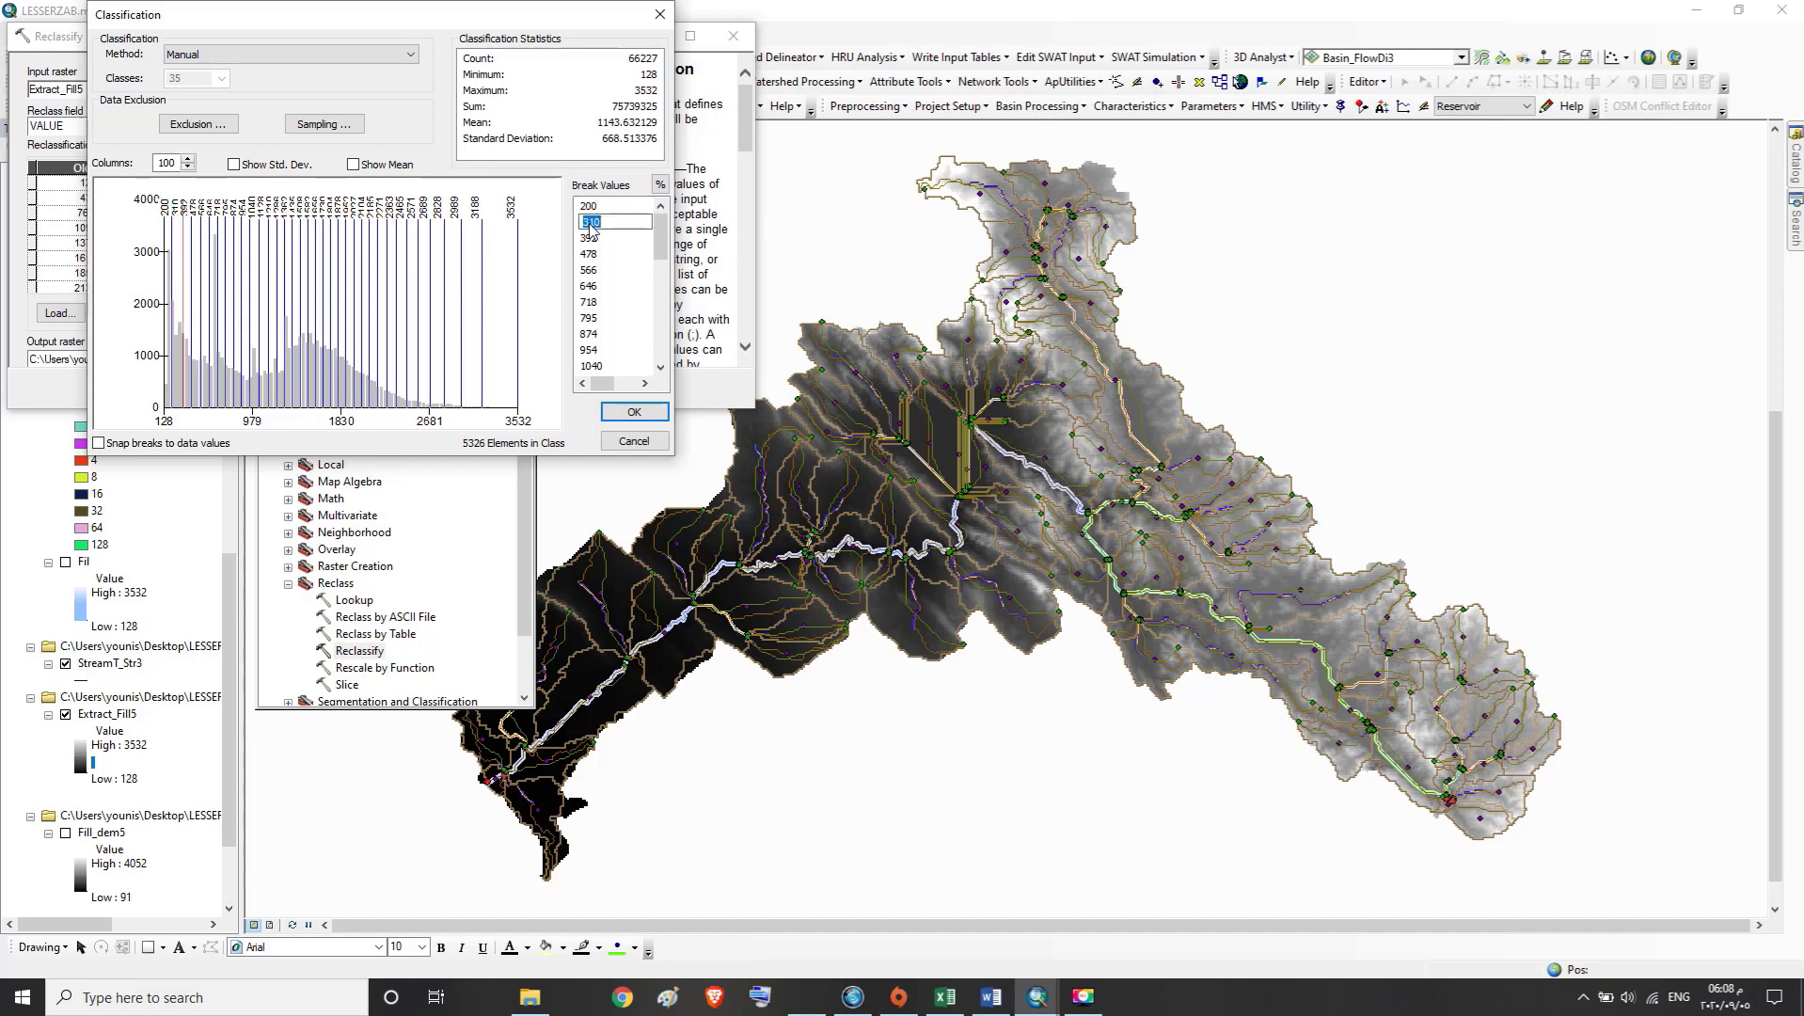
pyautogui.write('300')
pyautogui.press('Return')
# Set the third and fourth break values to 400 and 500
pyautogui.click(593, 239)
pyautogui.write('4')
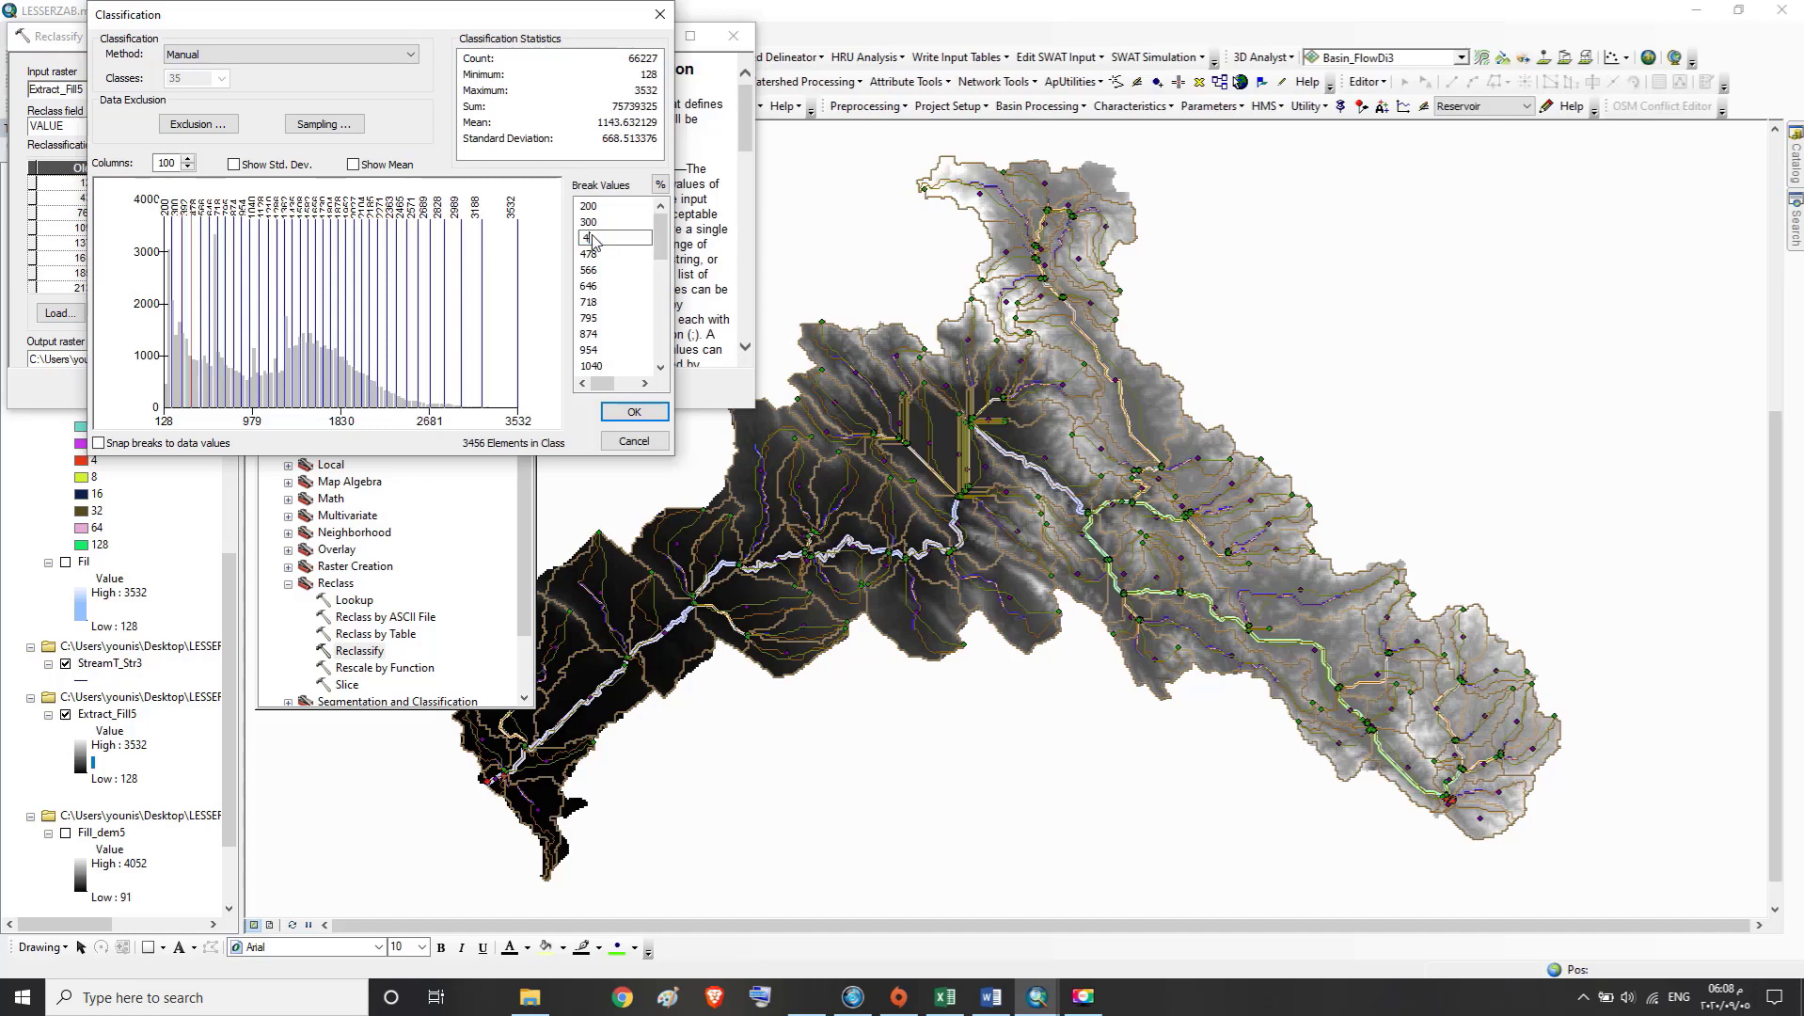
pyautogui.write('00')
pyautogui.press('Return')
pyautogui.click(592, 254)
pyautogui.write('500')
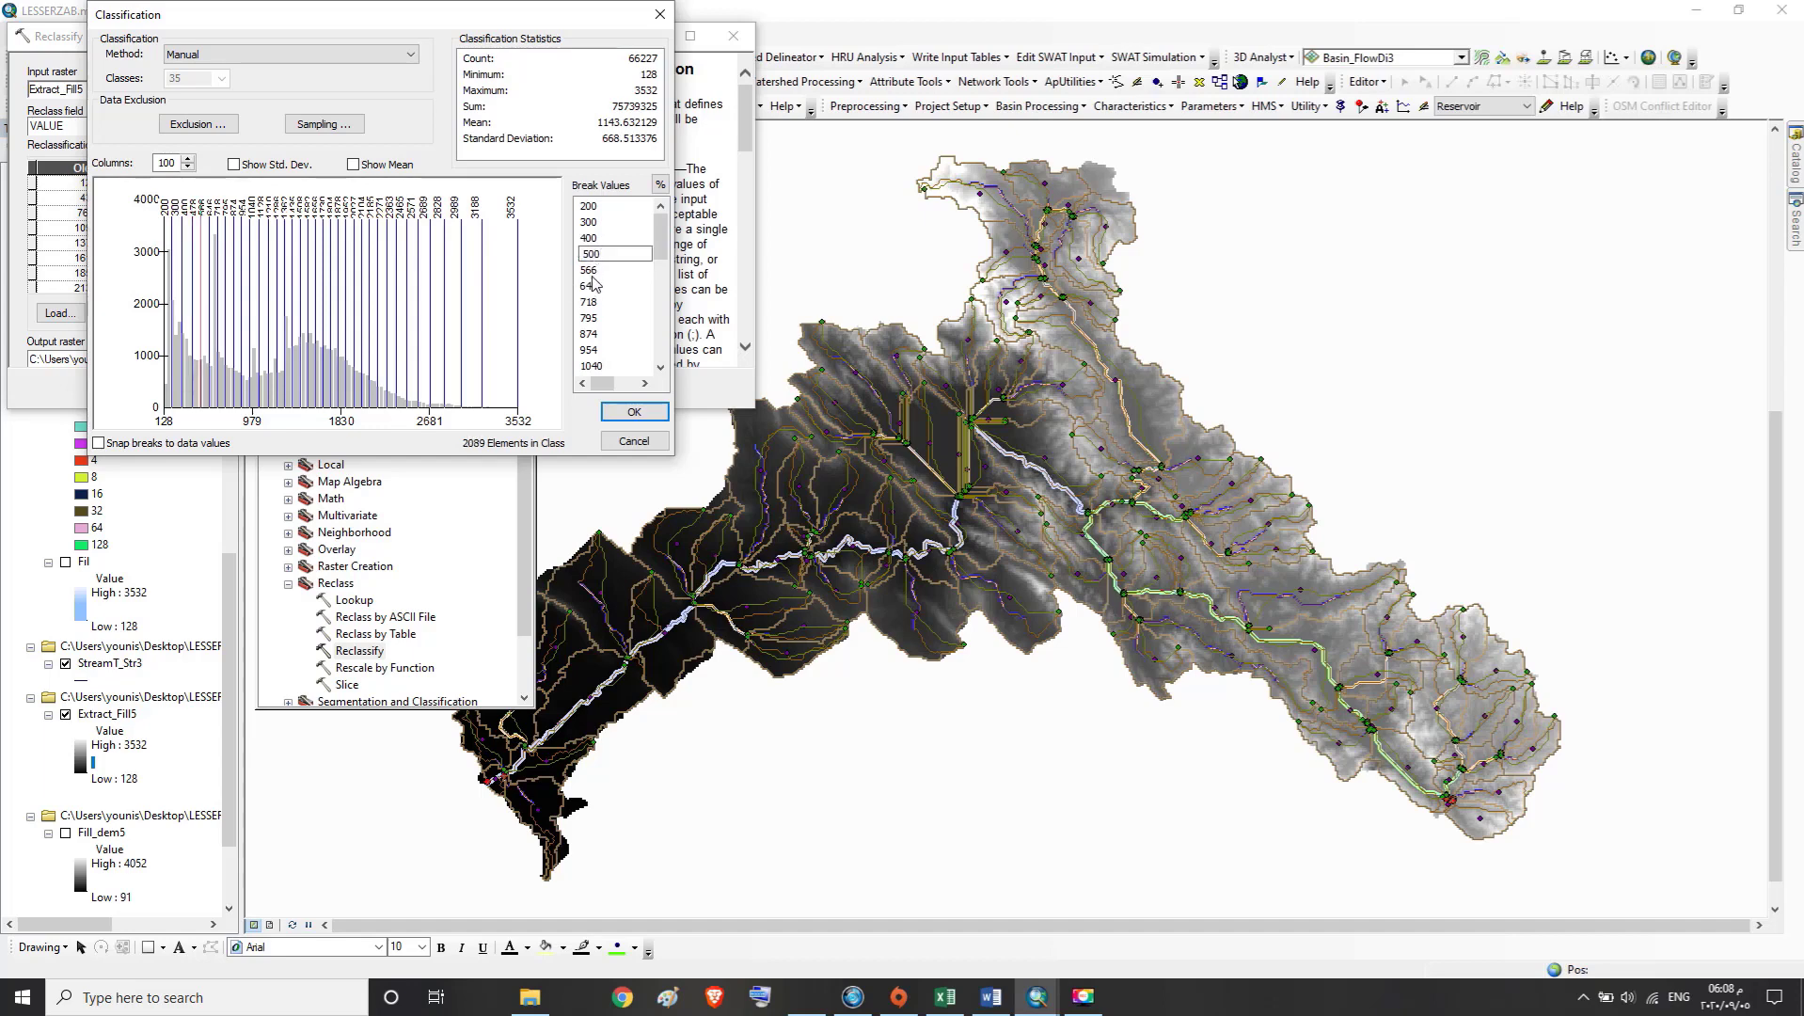
pyautogui.press('Return')
# Set the fifth and sixth break values to 600 and 700
pyautogui.click(592, 271)
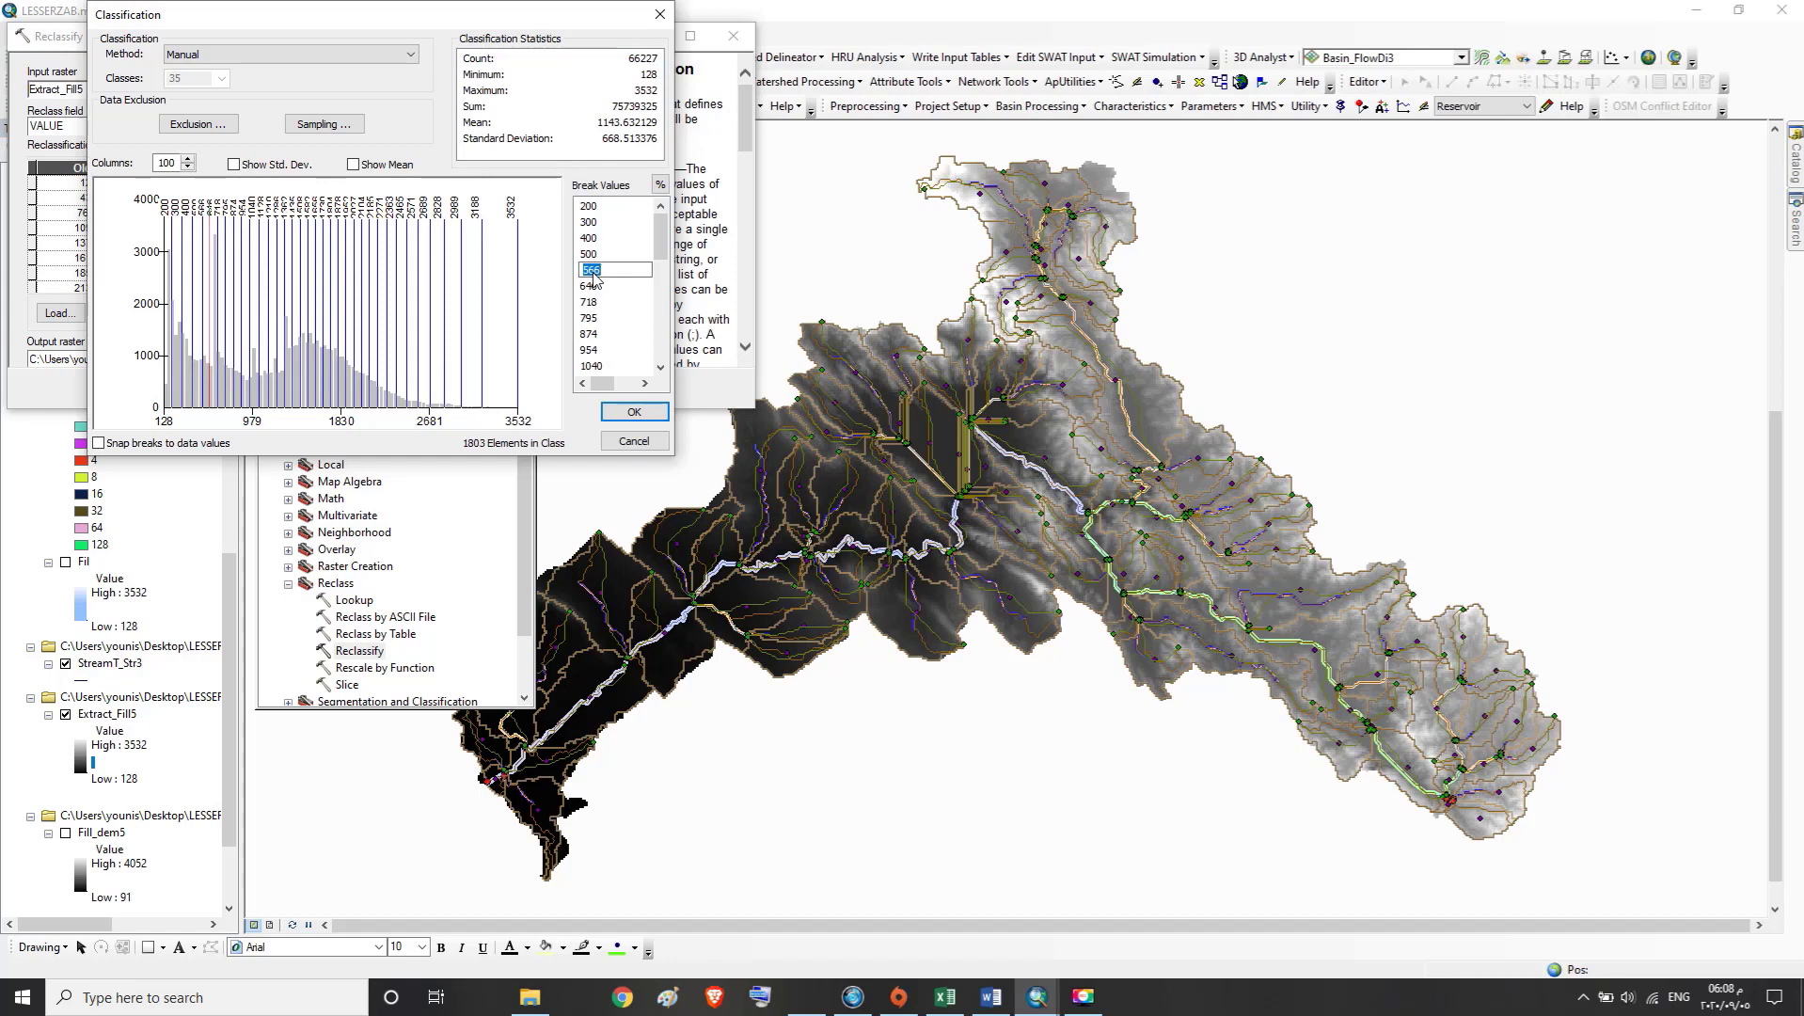
pyautogui.write('600')
pyautogui.press('Return')
pyautogui.click(594, 286)
pyautogui.write('700')
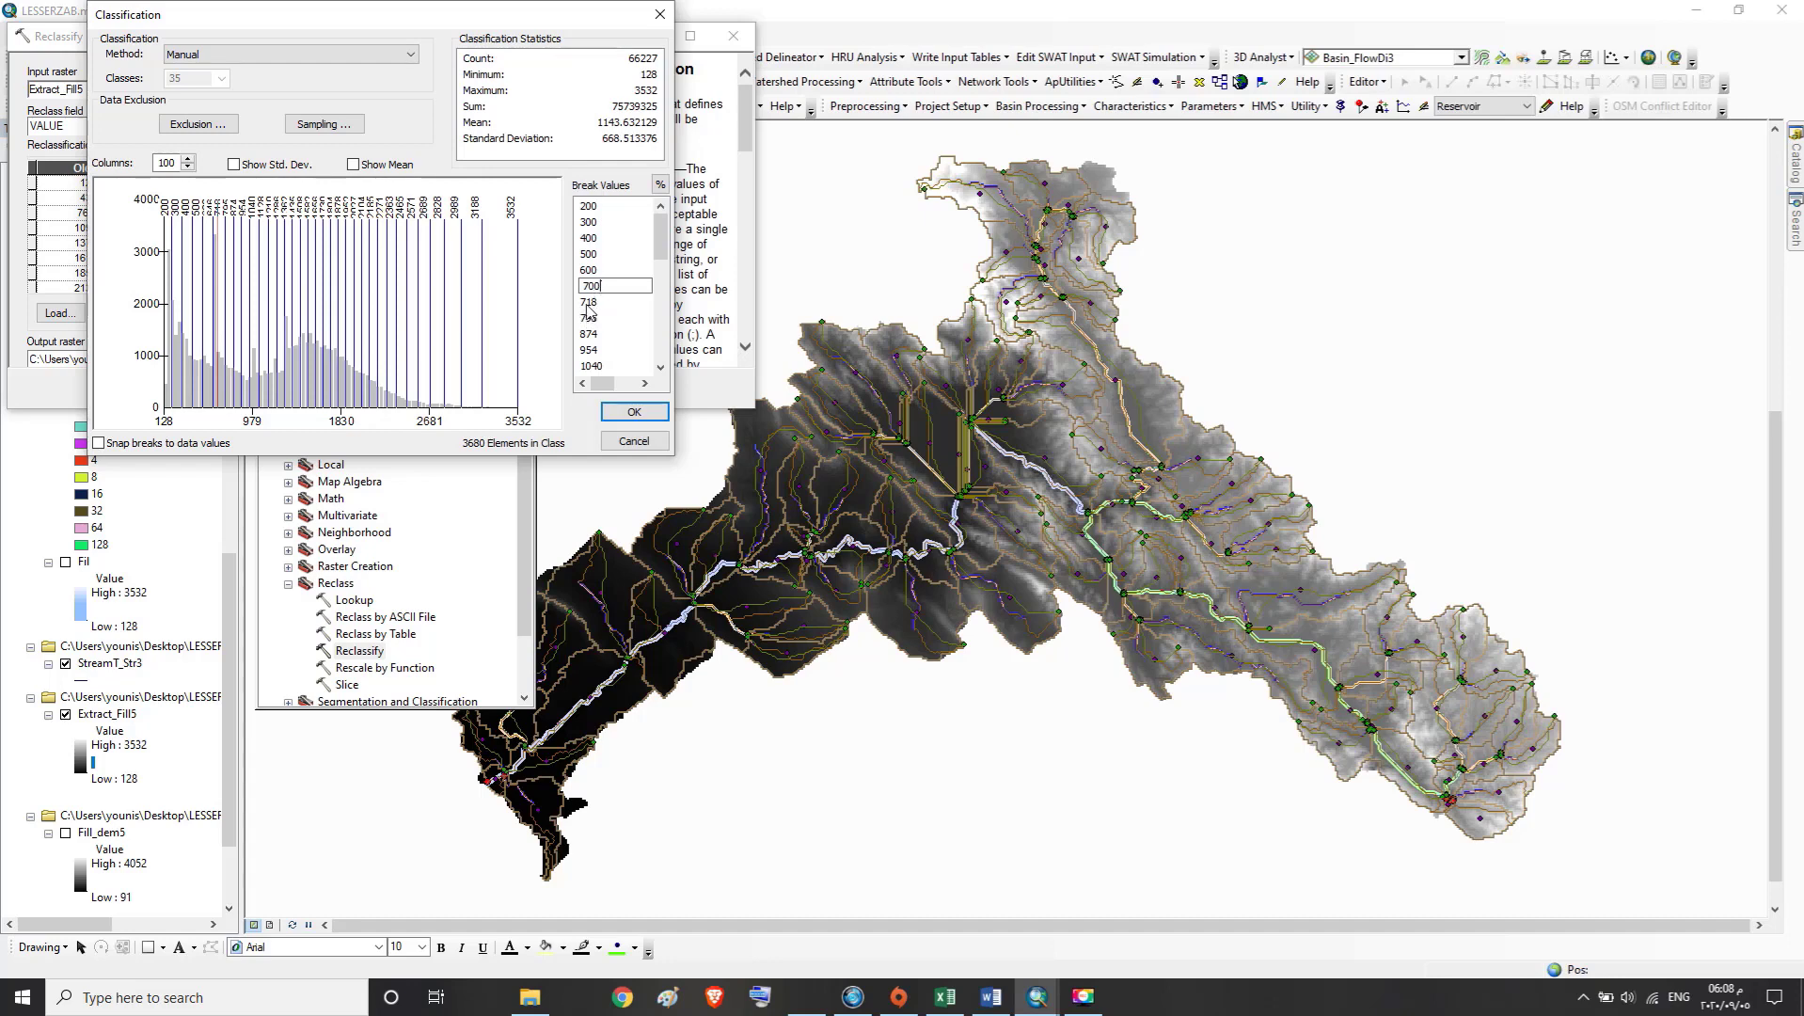
pyautogui.press('Return')
# Set the seventh break value, directly after 700, to 800
pyautogui.click(587, 302)
pyautogui.write('800')
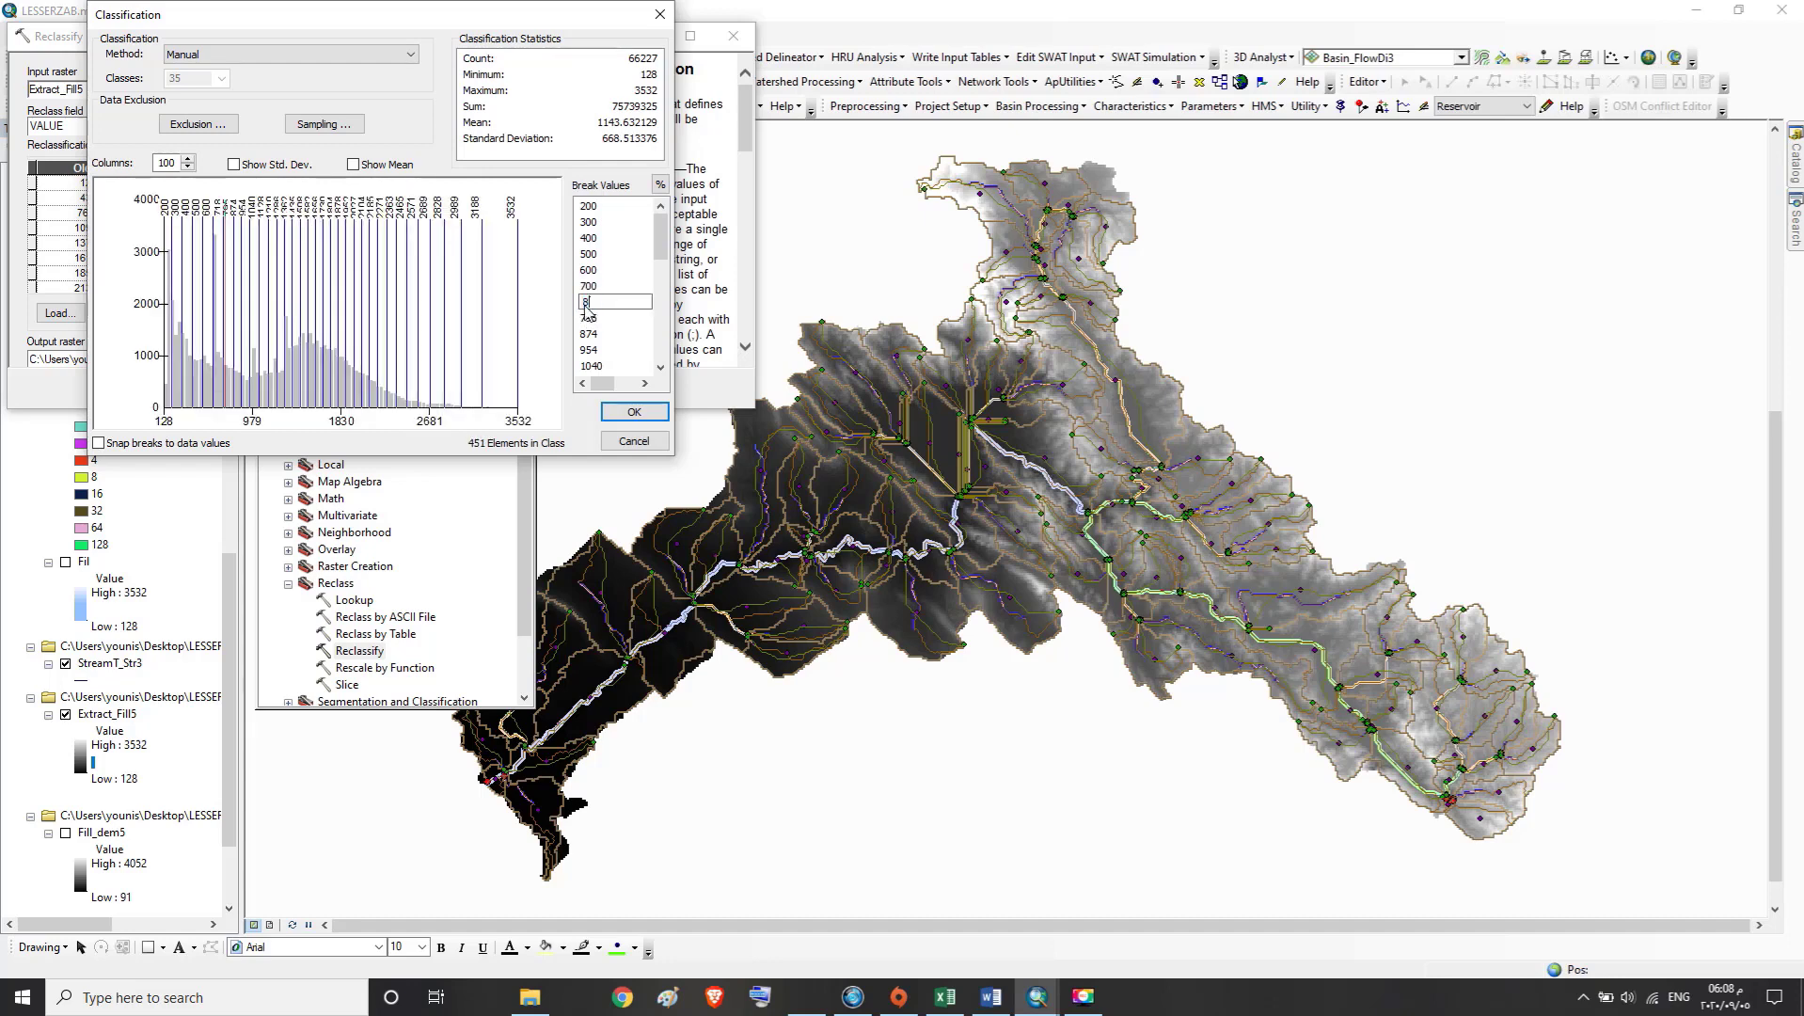
pyautogui.press('Return')
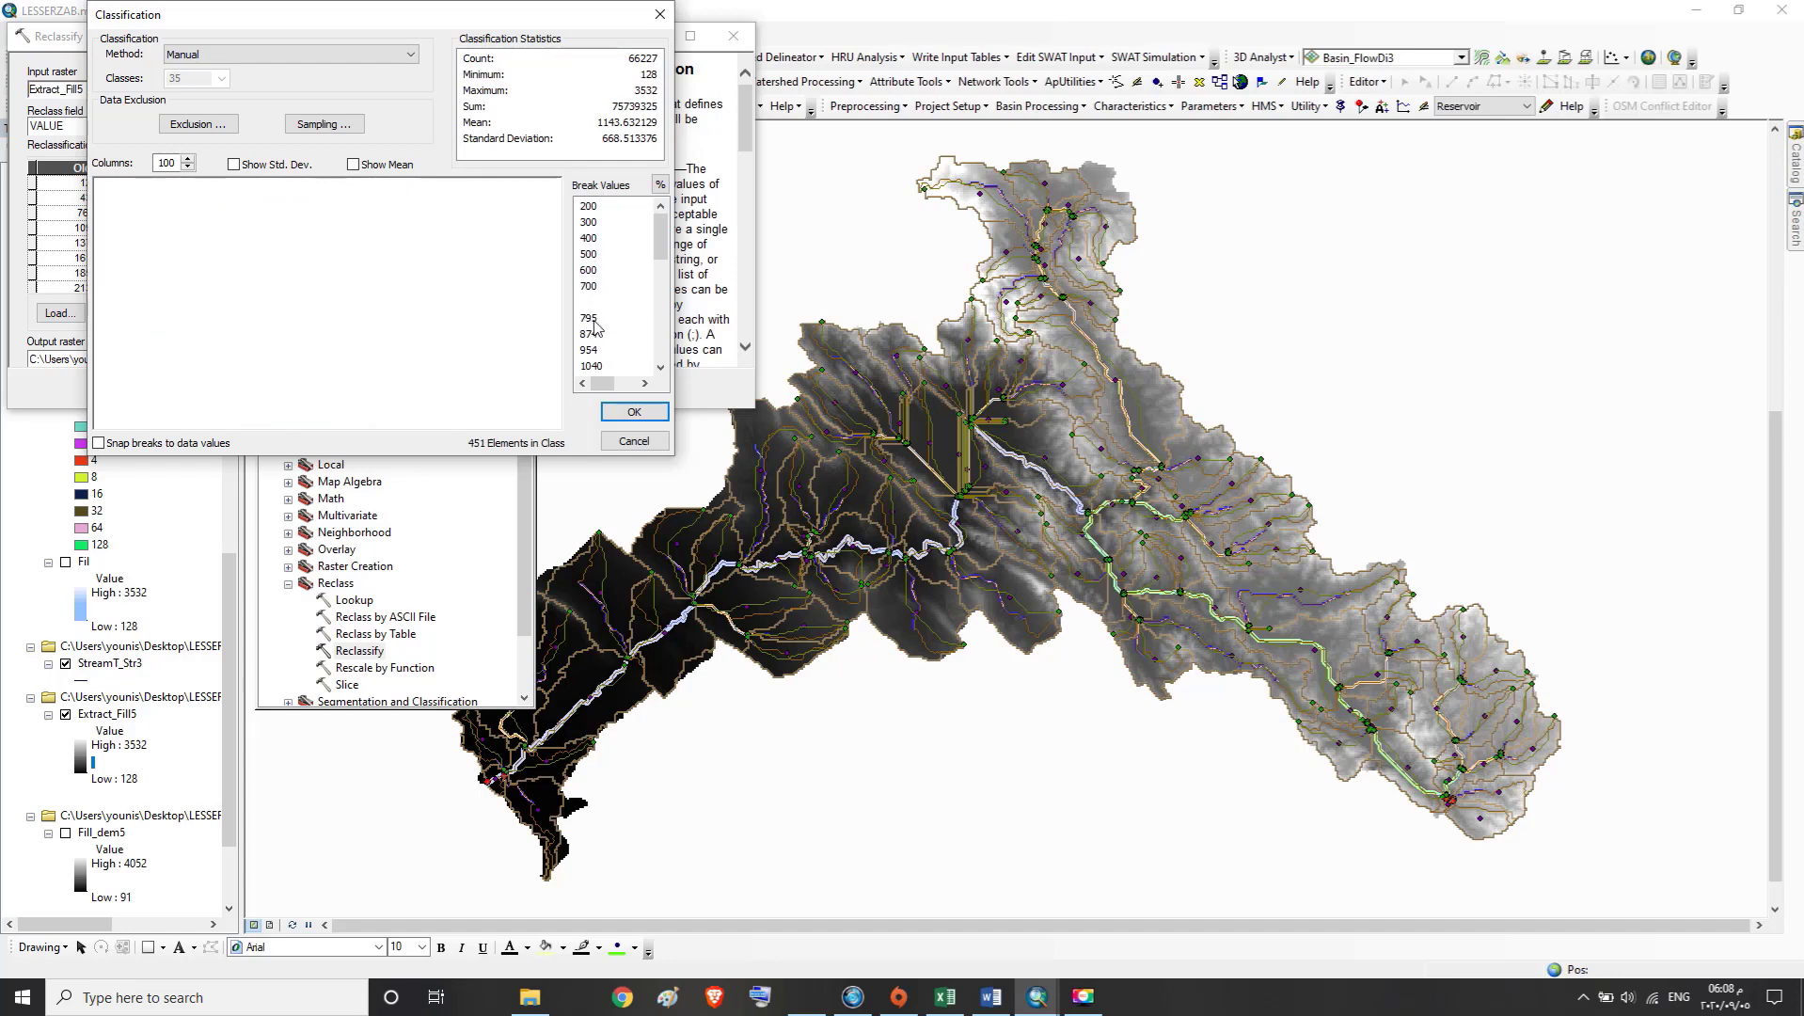
pyautogui.click(593, 321)
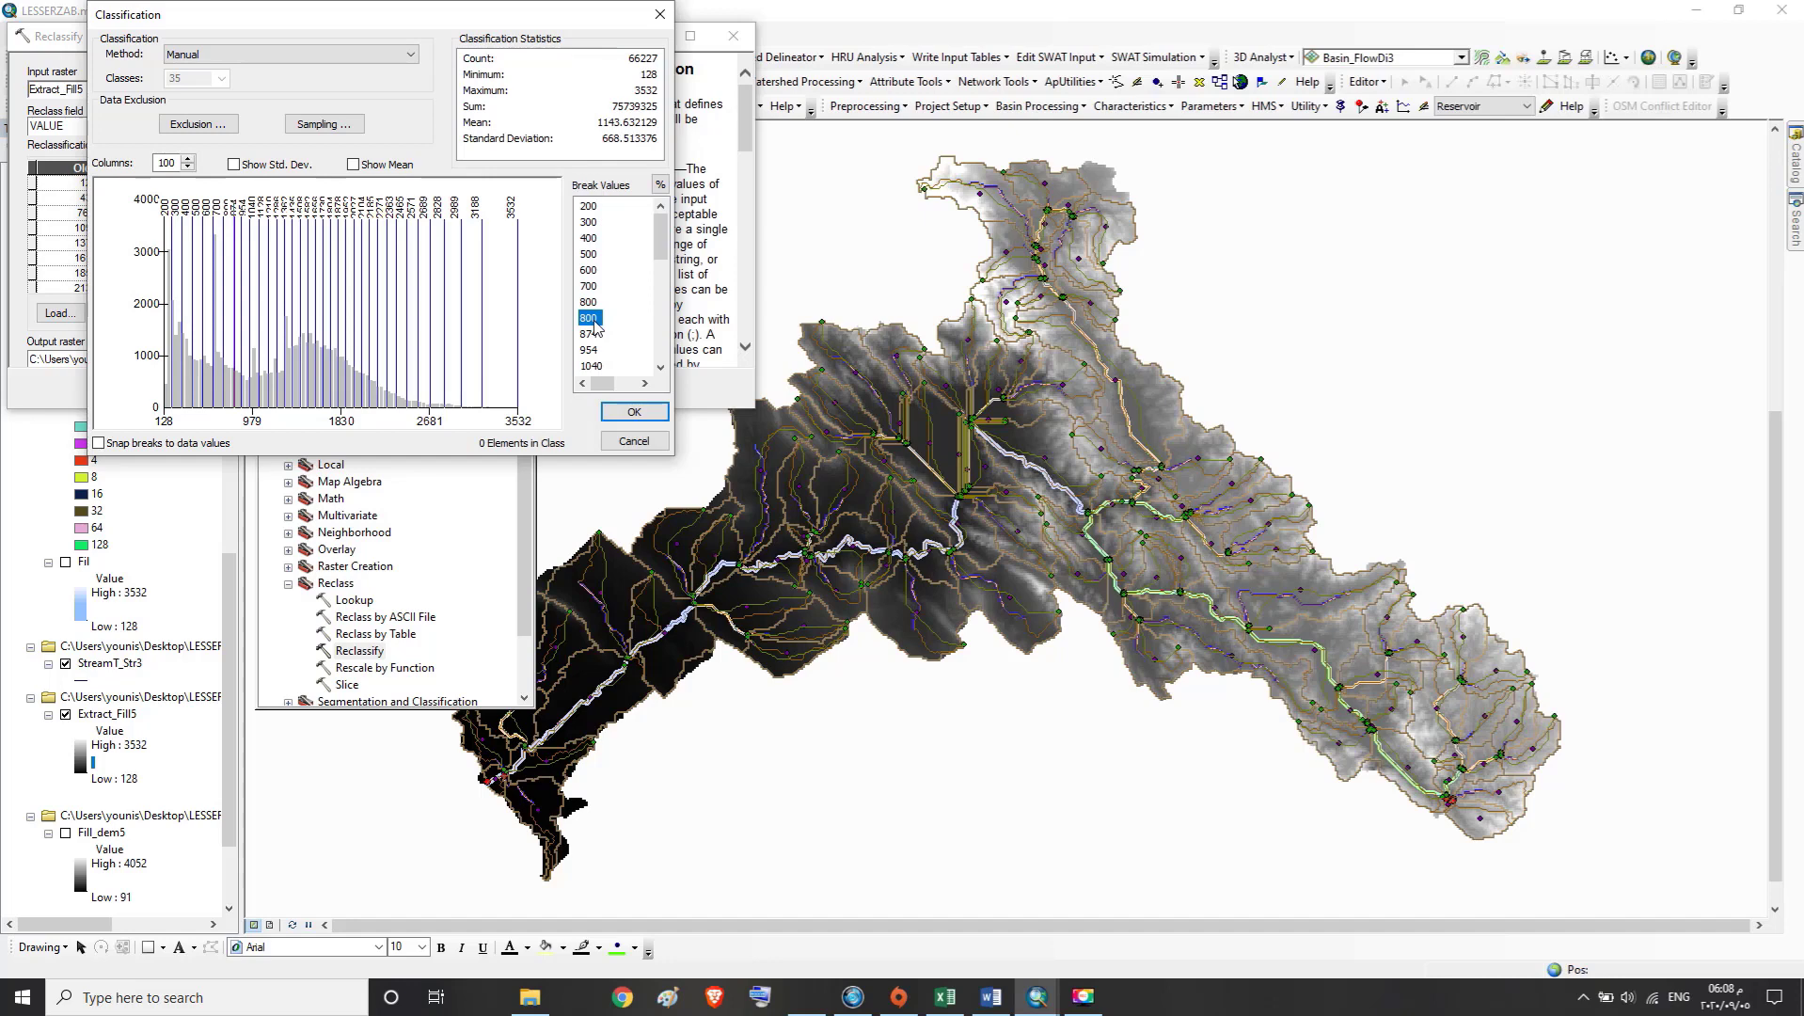
pyautogui.press('Down')
pyautogui.press('Down')
# Set the ninth, tenth and eleventh break values to 900, 1000 and 1100
pyautogui.click(590, 334)
pyautogui.click(589, 334)
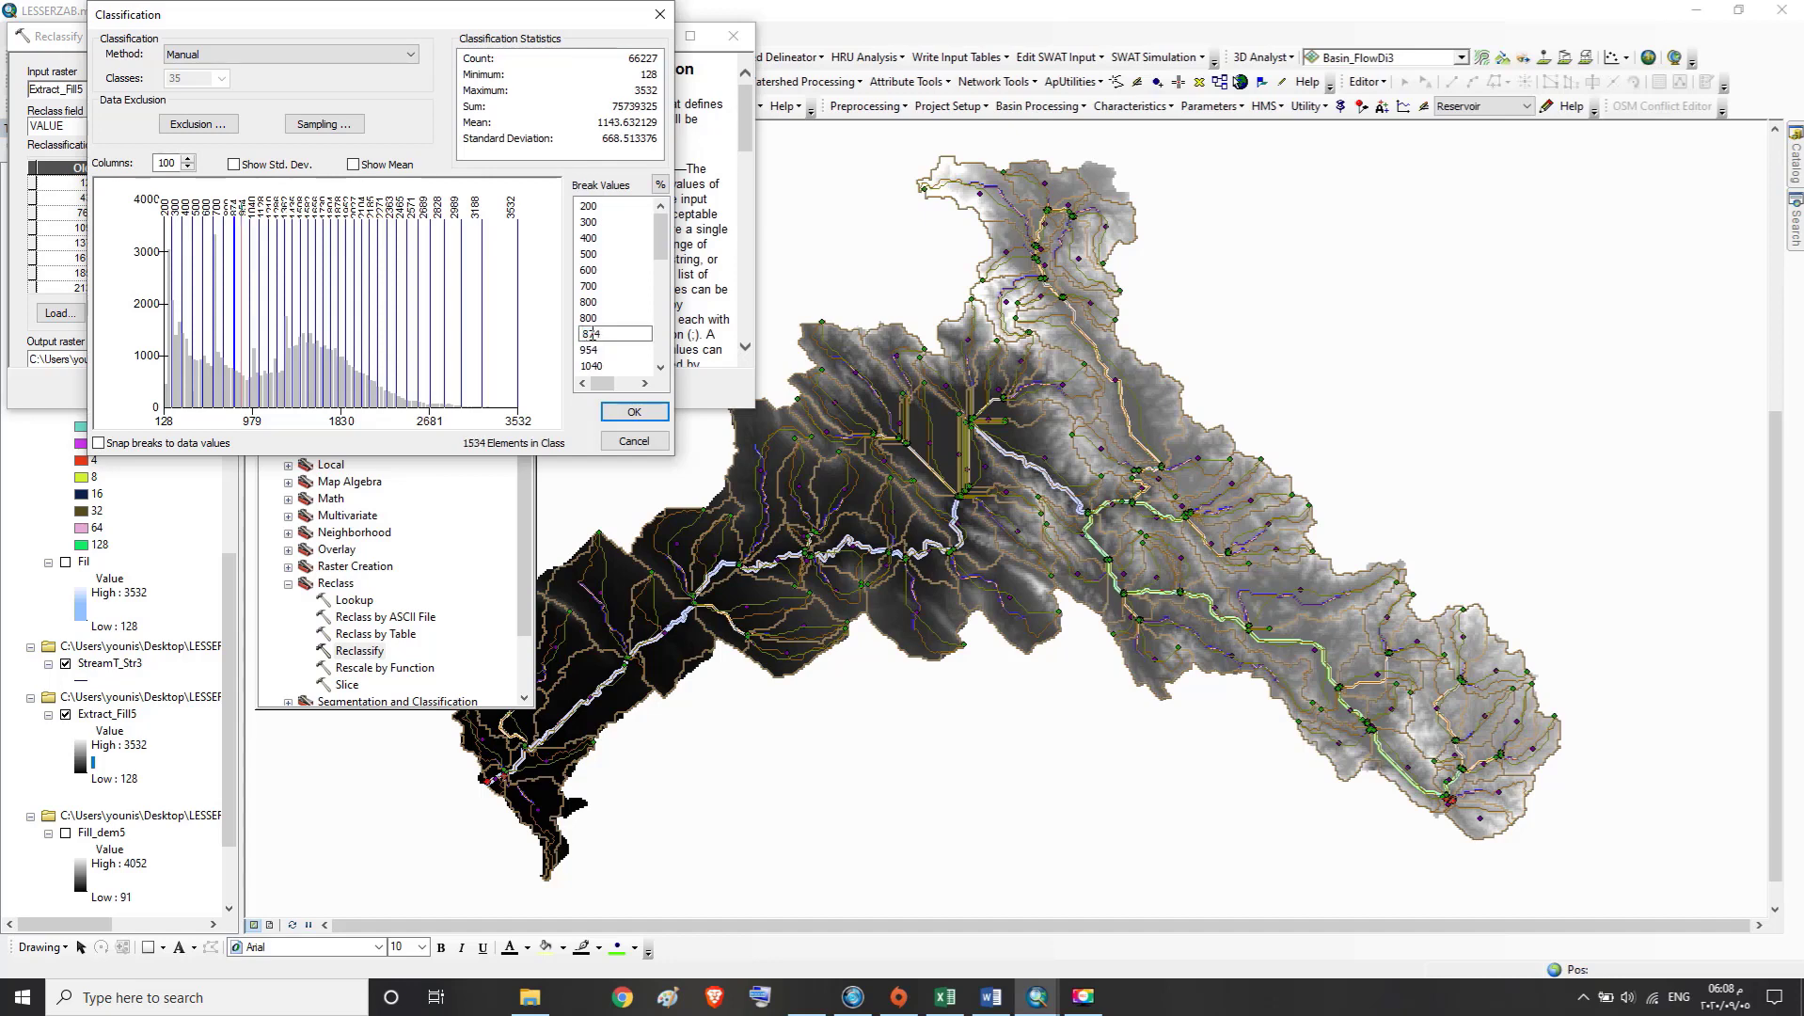
pyautogui.moveTo(606, 333); pyautogui.dragTo(579, 337)
pyautogui.write('900')
pyautogui.click(586, 350)
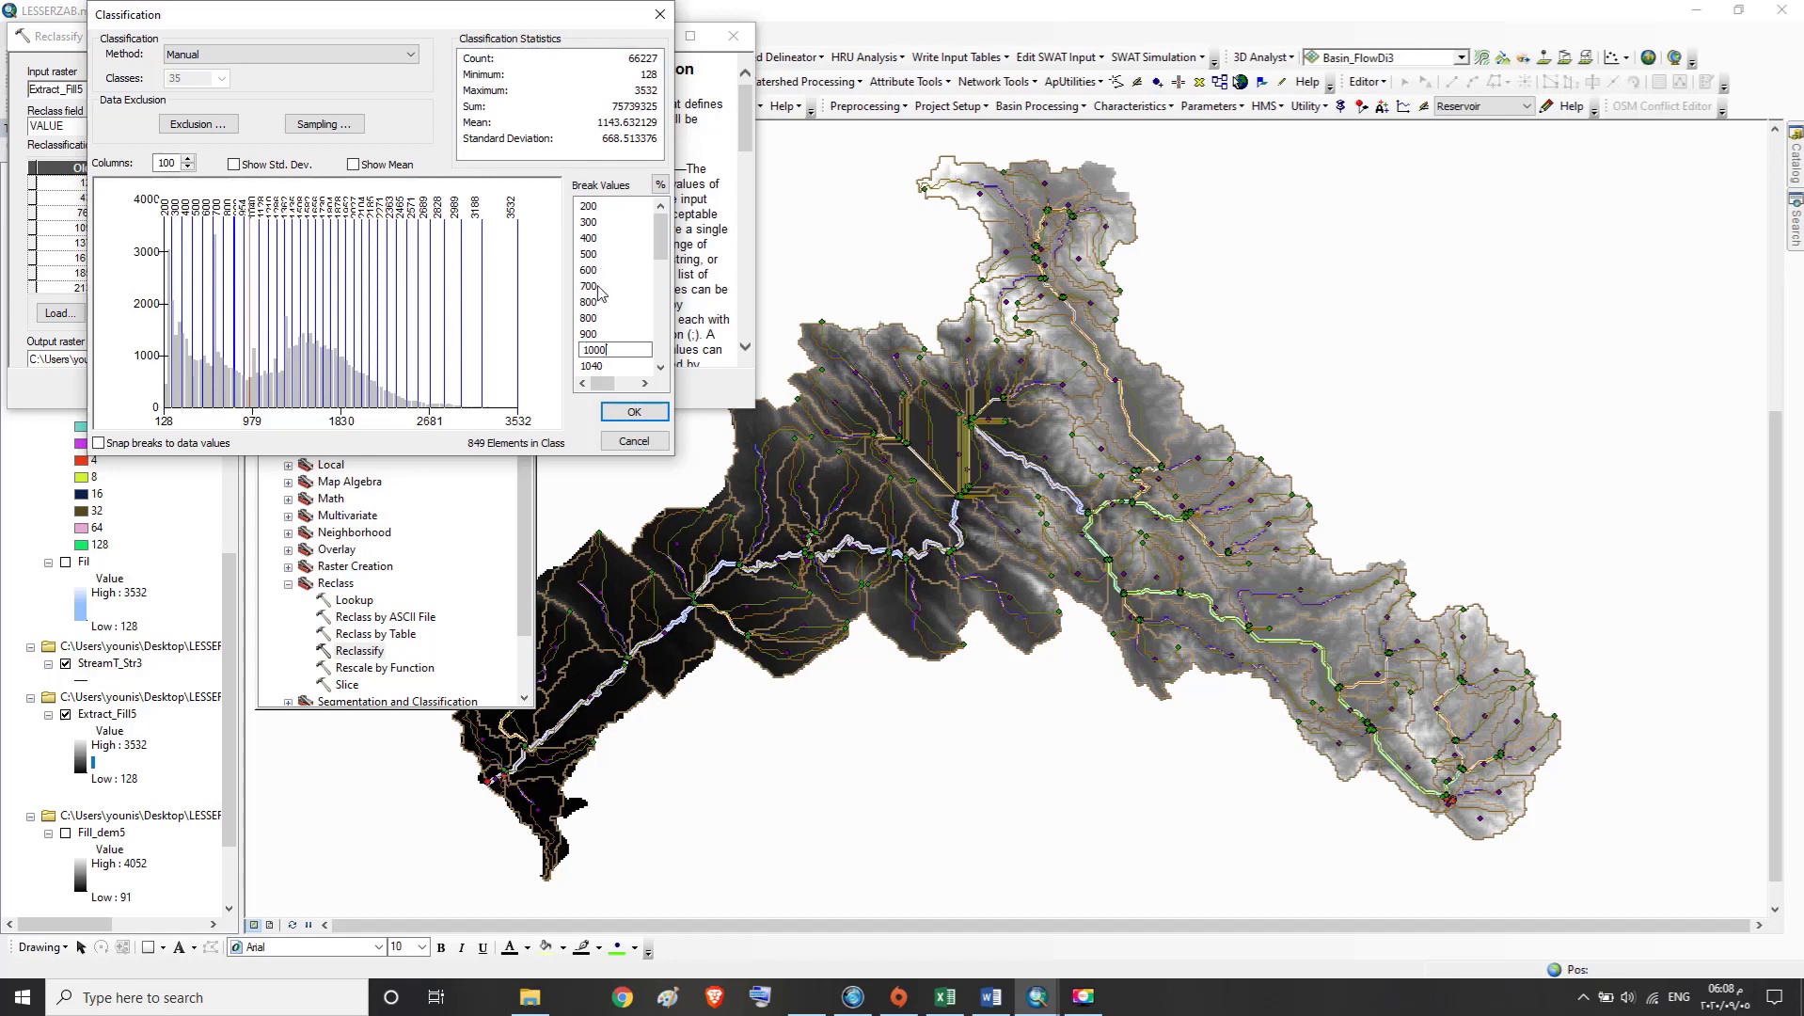
pyautogui.click(593, 365)
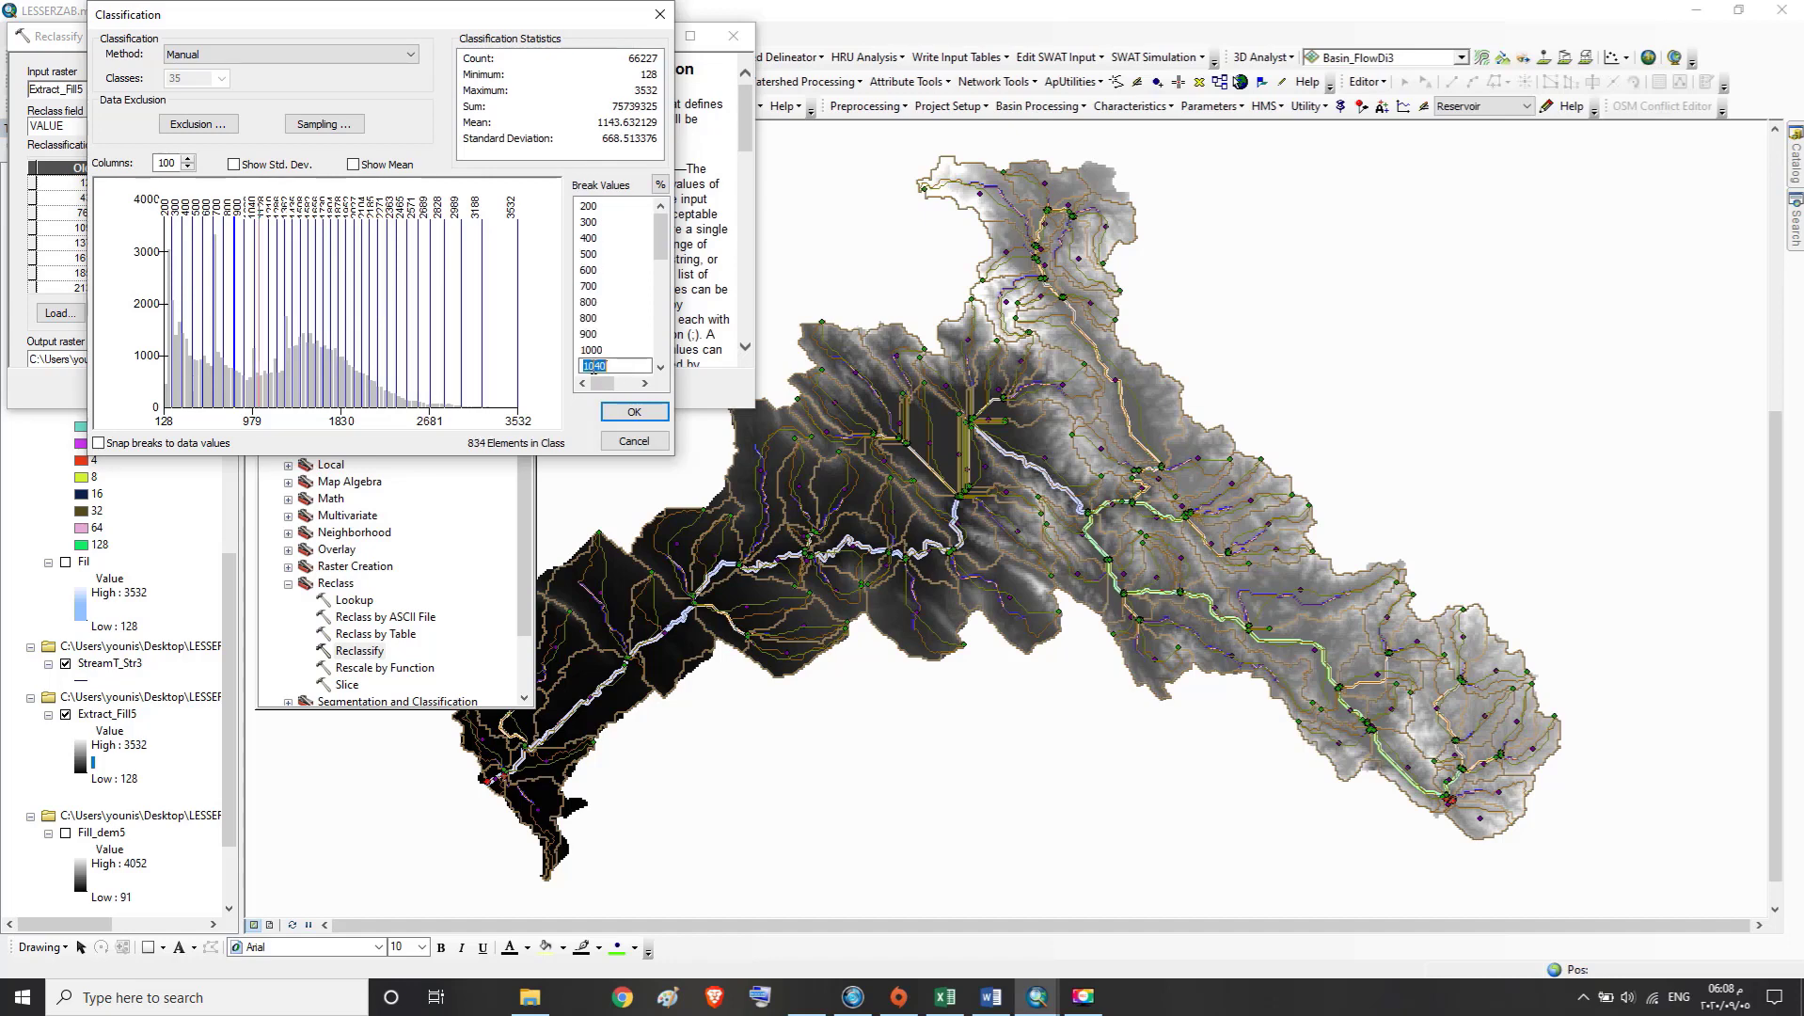
pyautogui.write('1')
pyautogui.write('0')
# Set the two break values following 1100 to 1200 and 1300
pyautogui.click(664, 369)
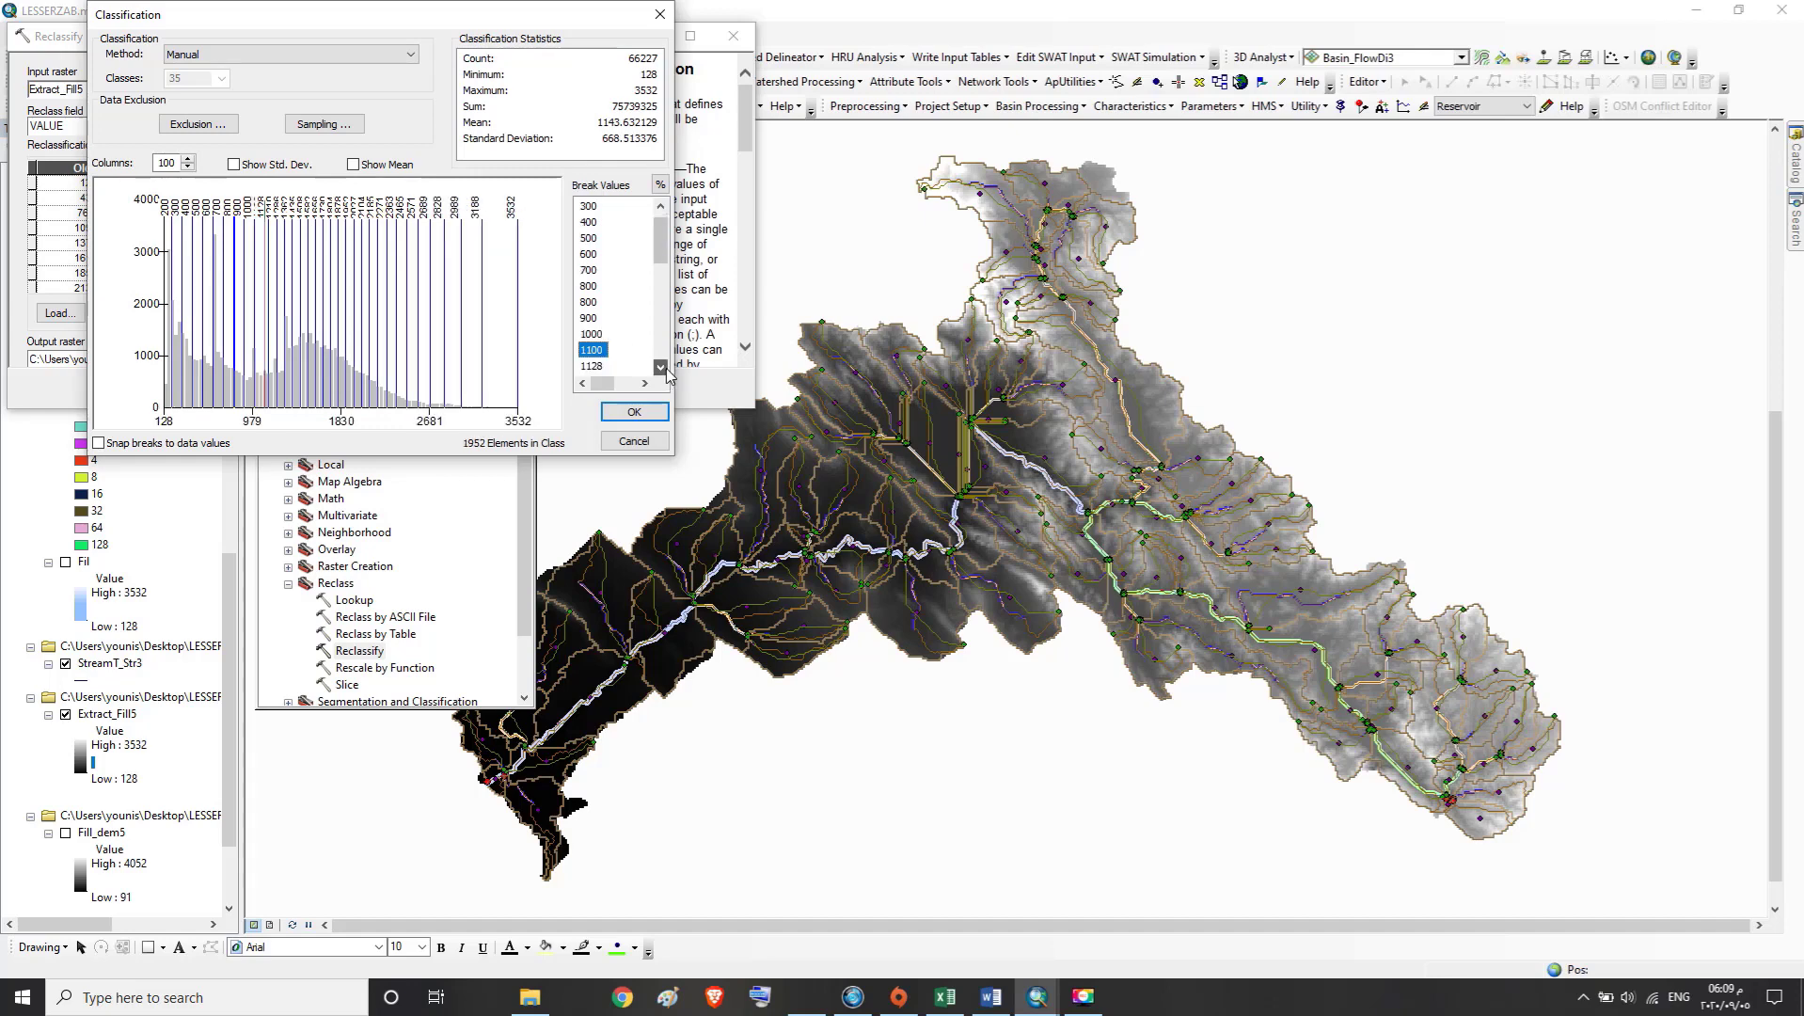
pyautogui.click(664, 369)
pyautogui.click(664, 369)
pyautogui.click(664, 368)
pyautogui.click(664, 369)
pyautogui.click(664, 369)
pyautogui.click(664, 368)
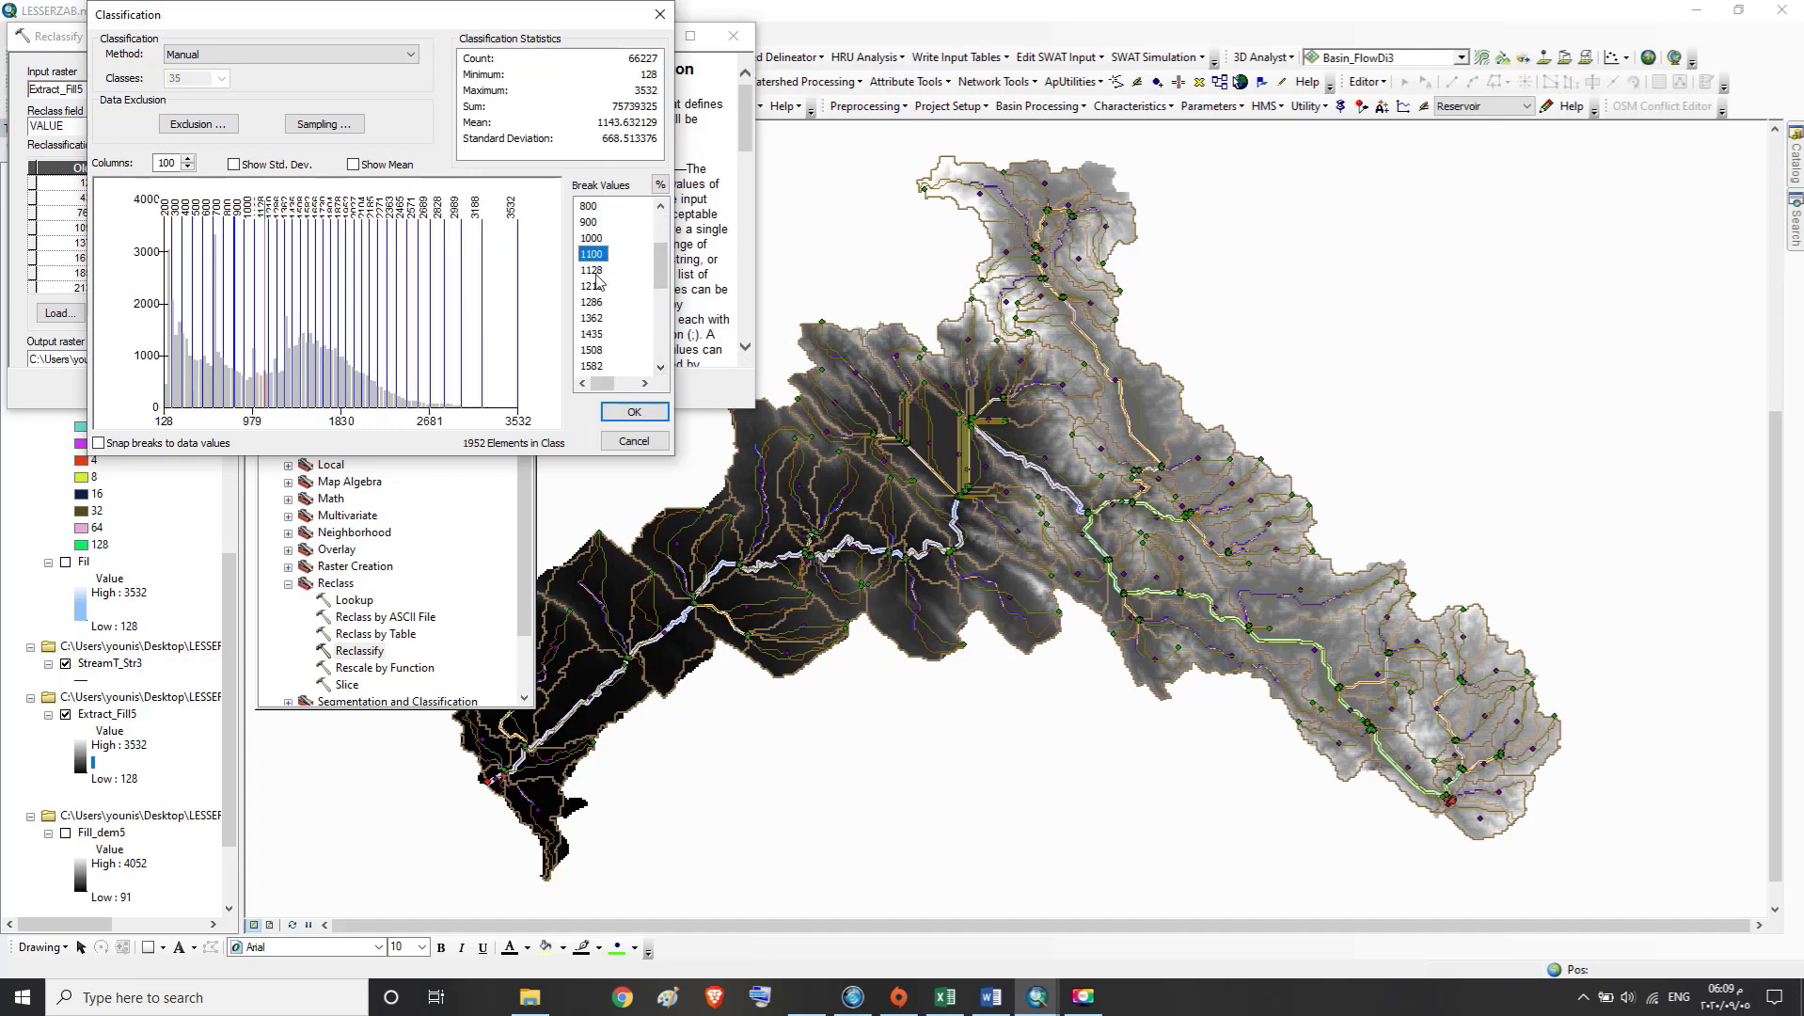
pyautogui.doubleClick(594, 271)
pyautogui.write('1200')
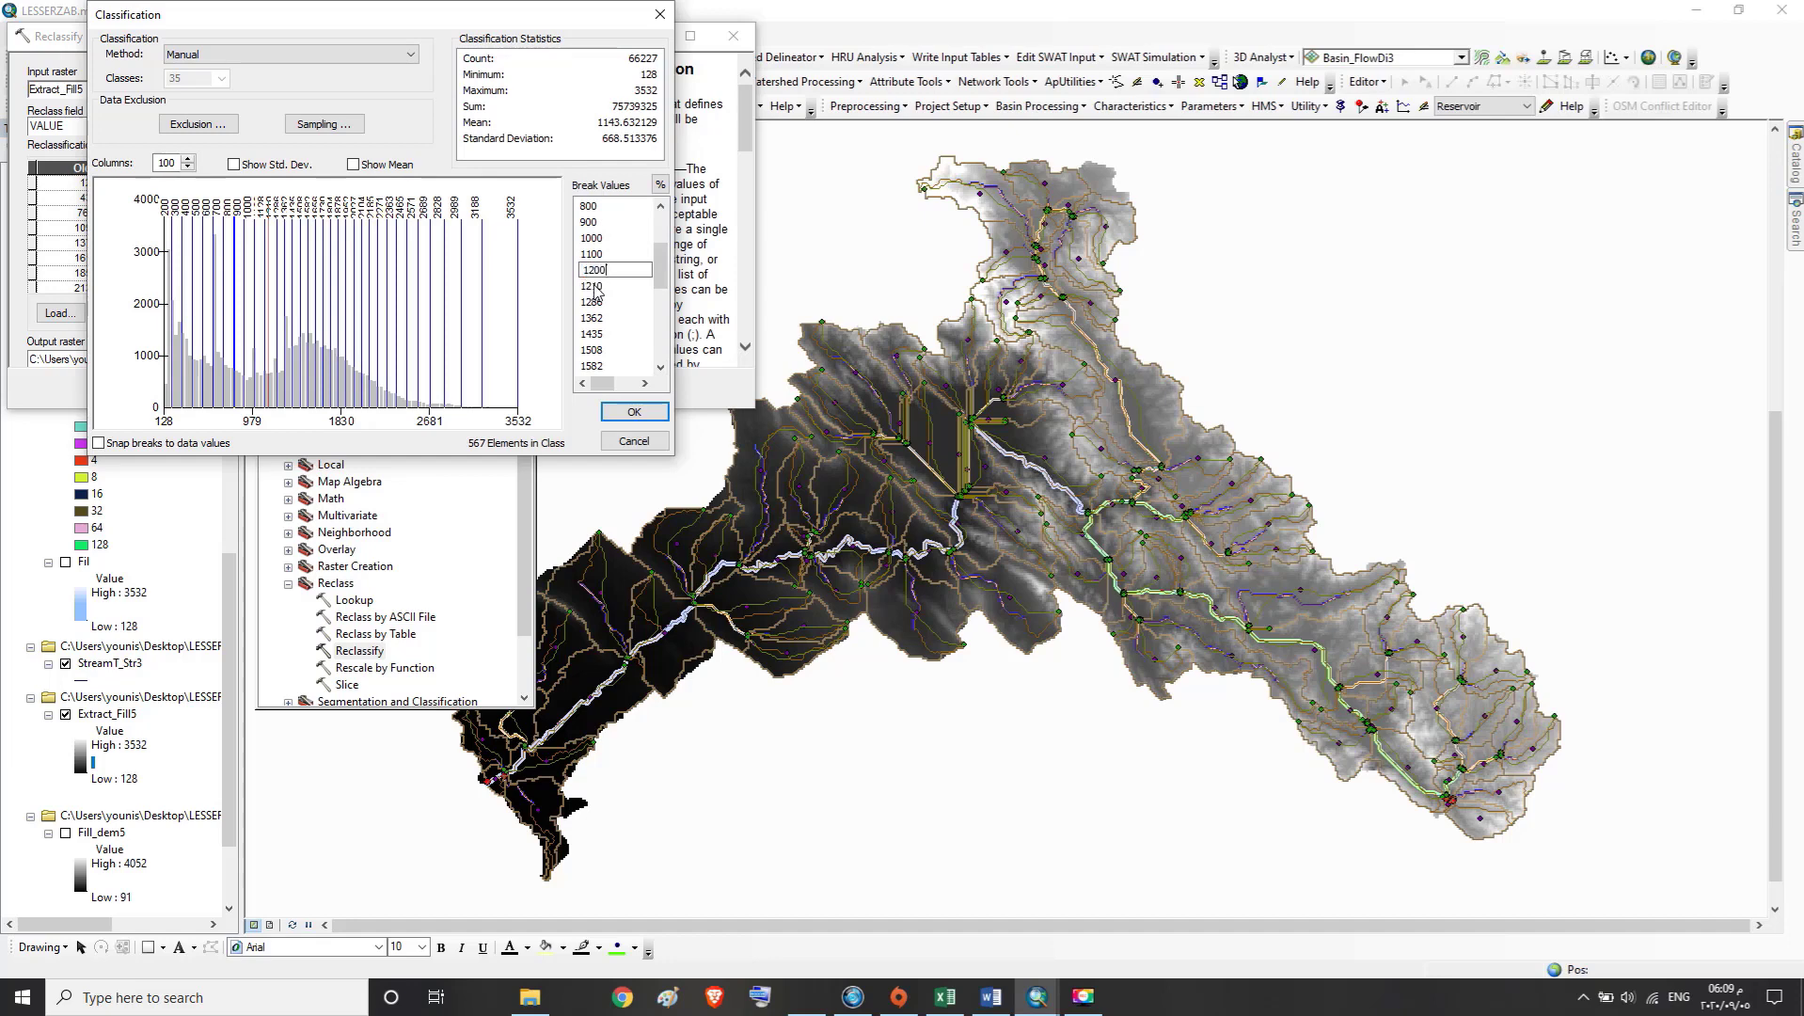
pyautogui.click(594, 286)
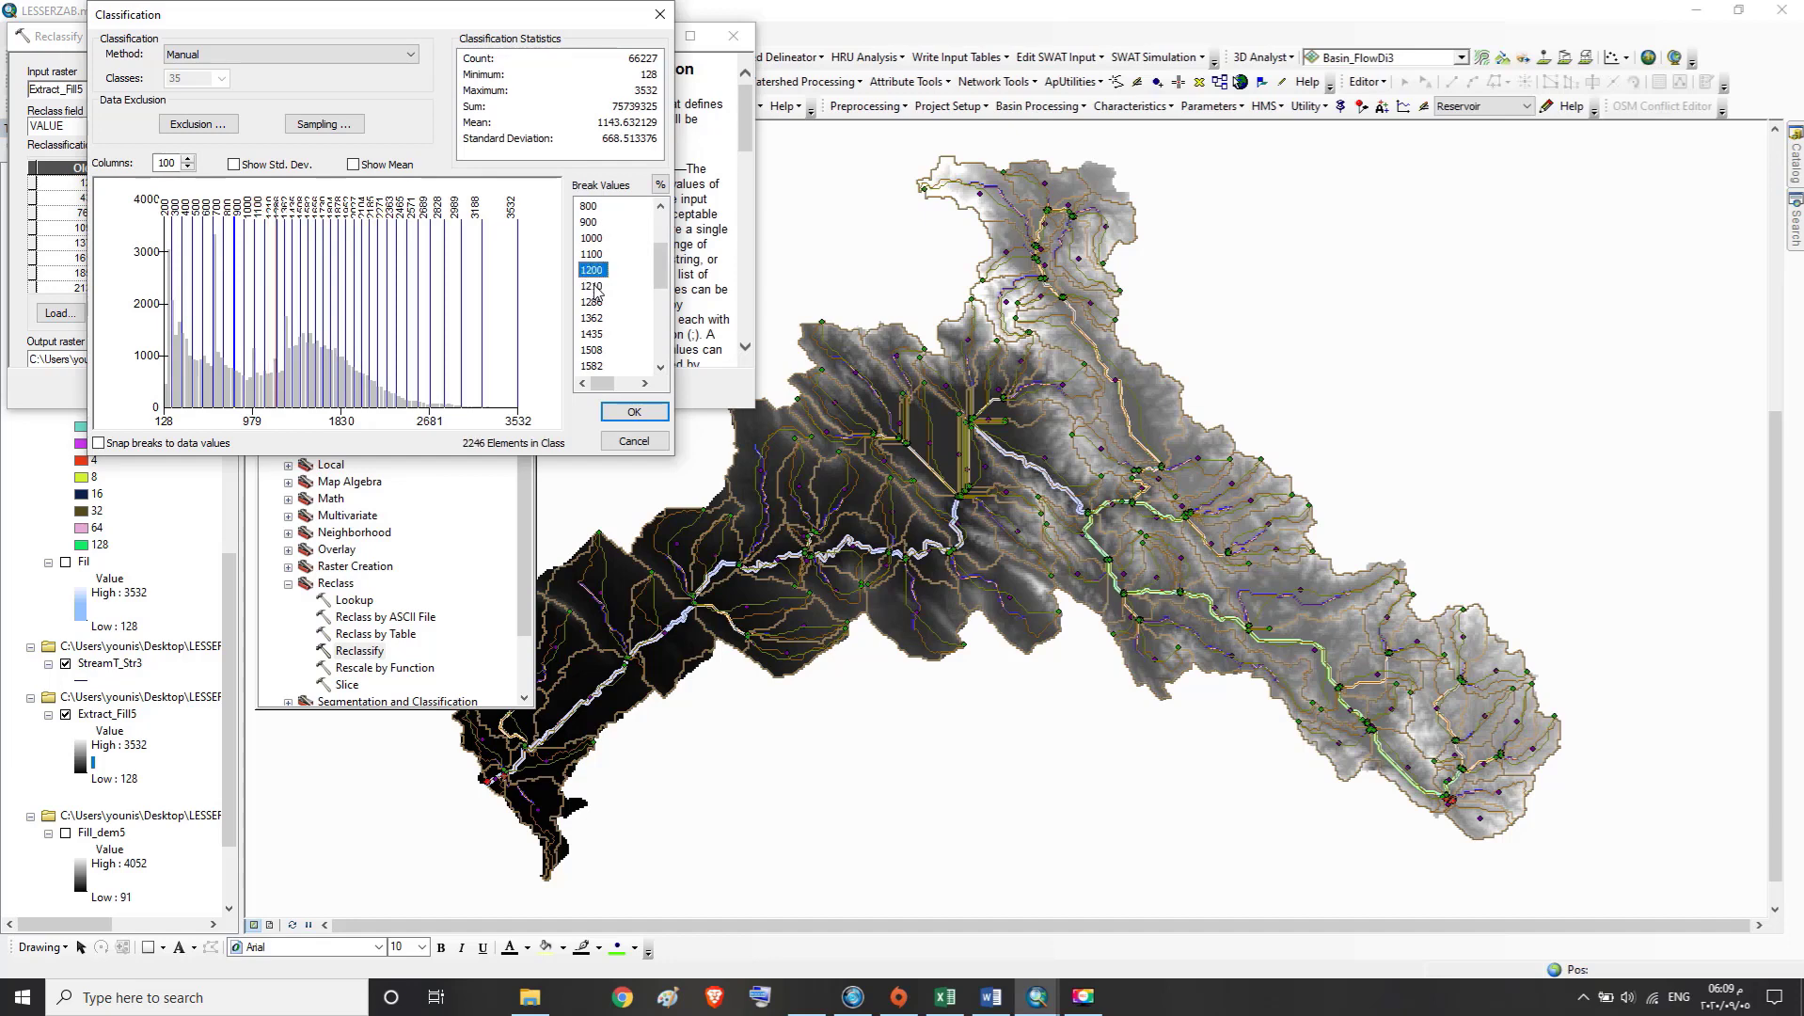
pyautogui.click(595, 286)
pyautogui.write('1300')
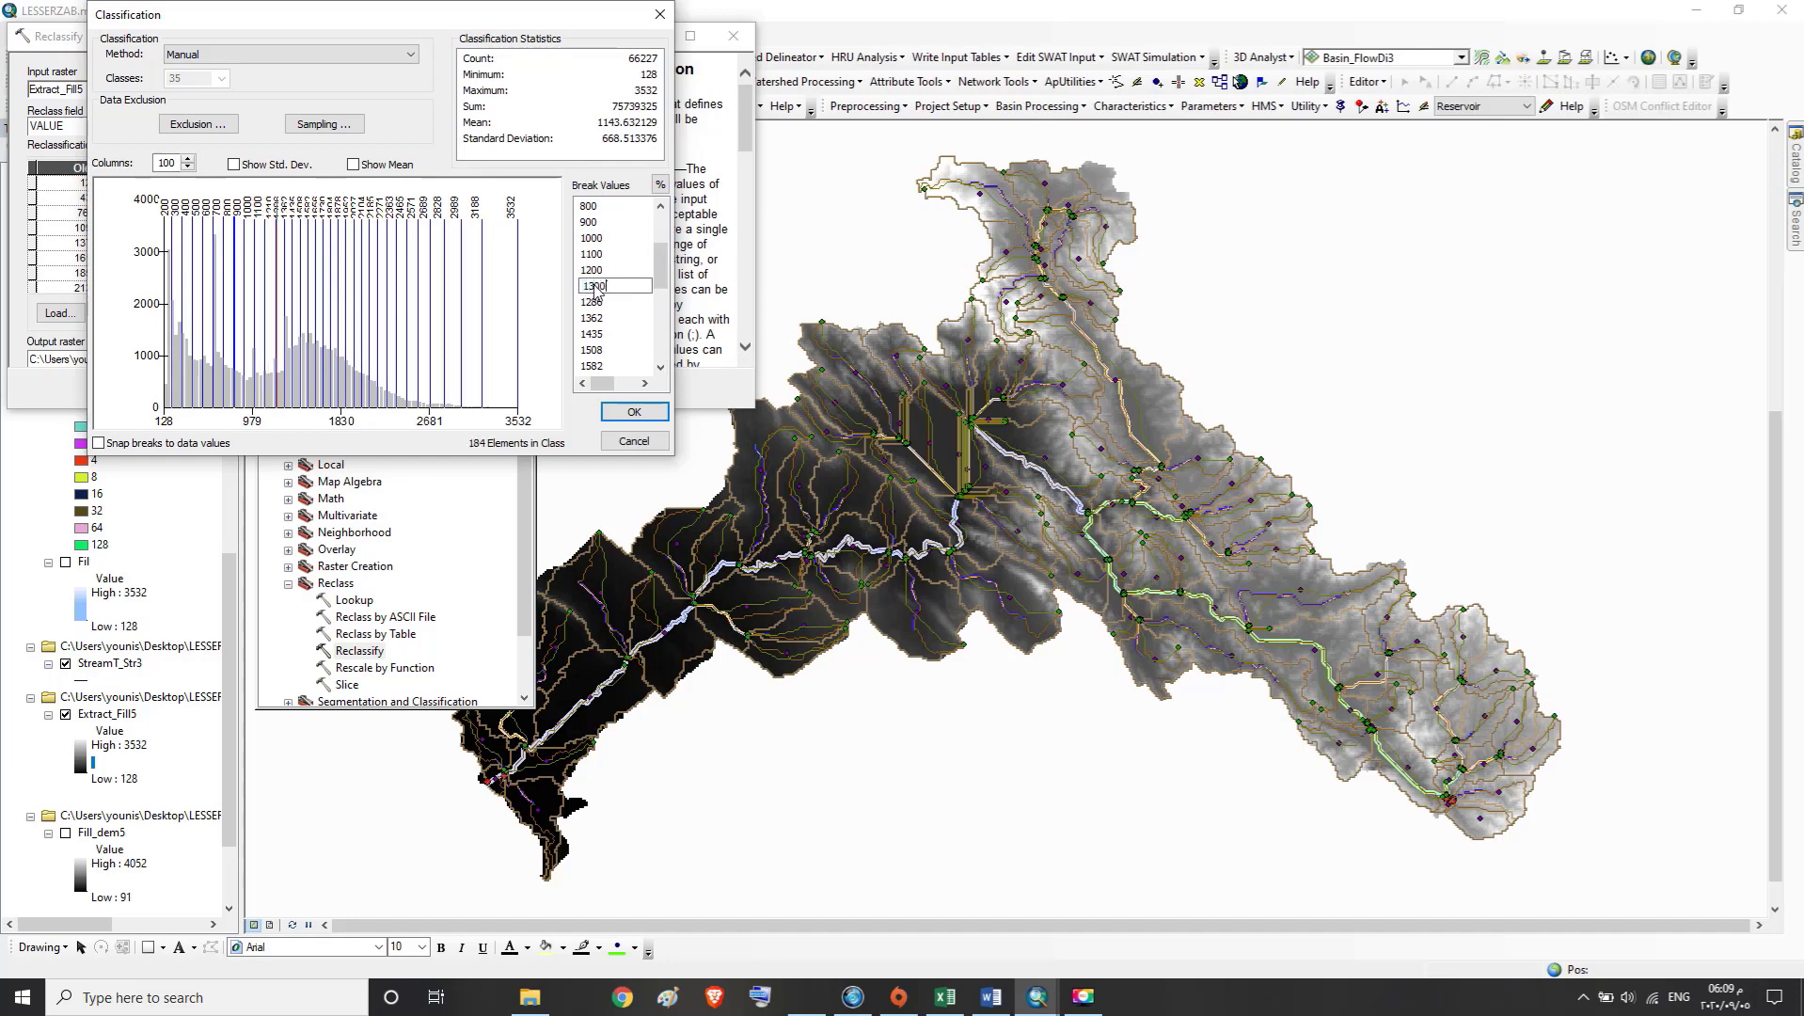
pyautogui.click(599, 303)
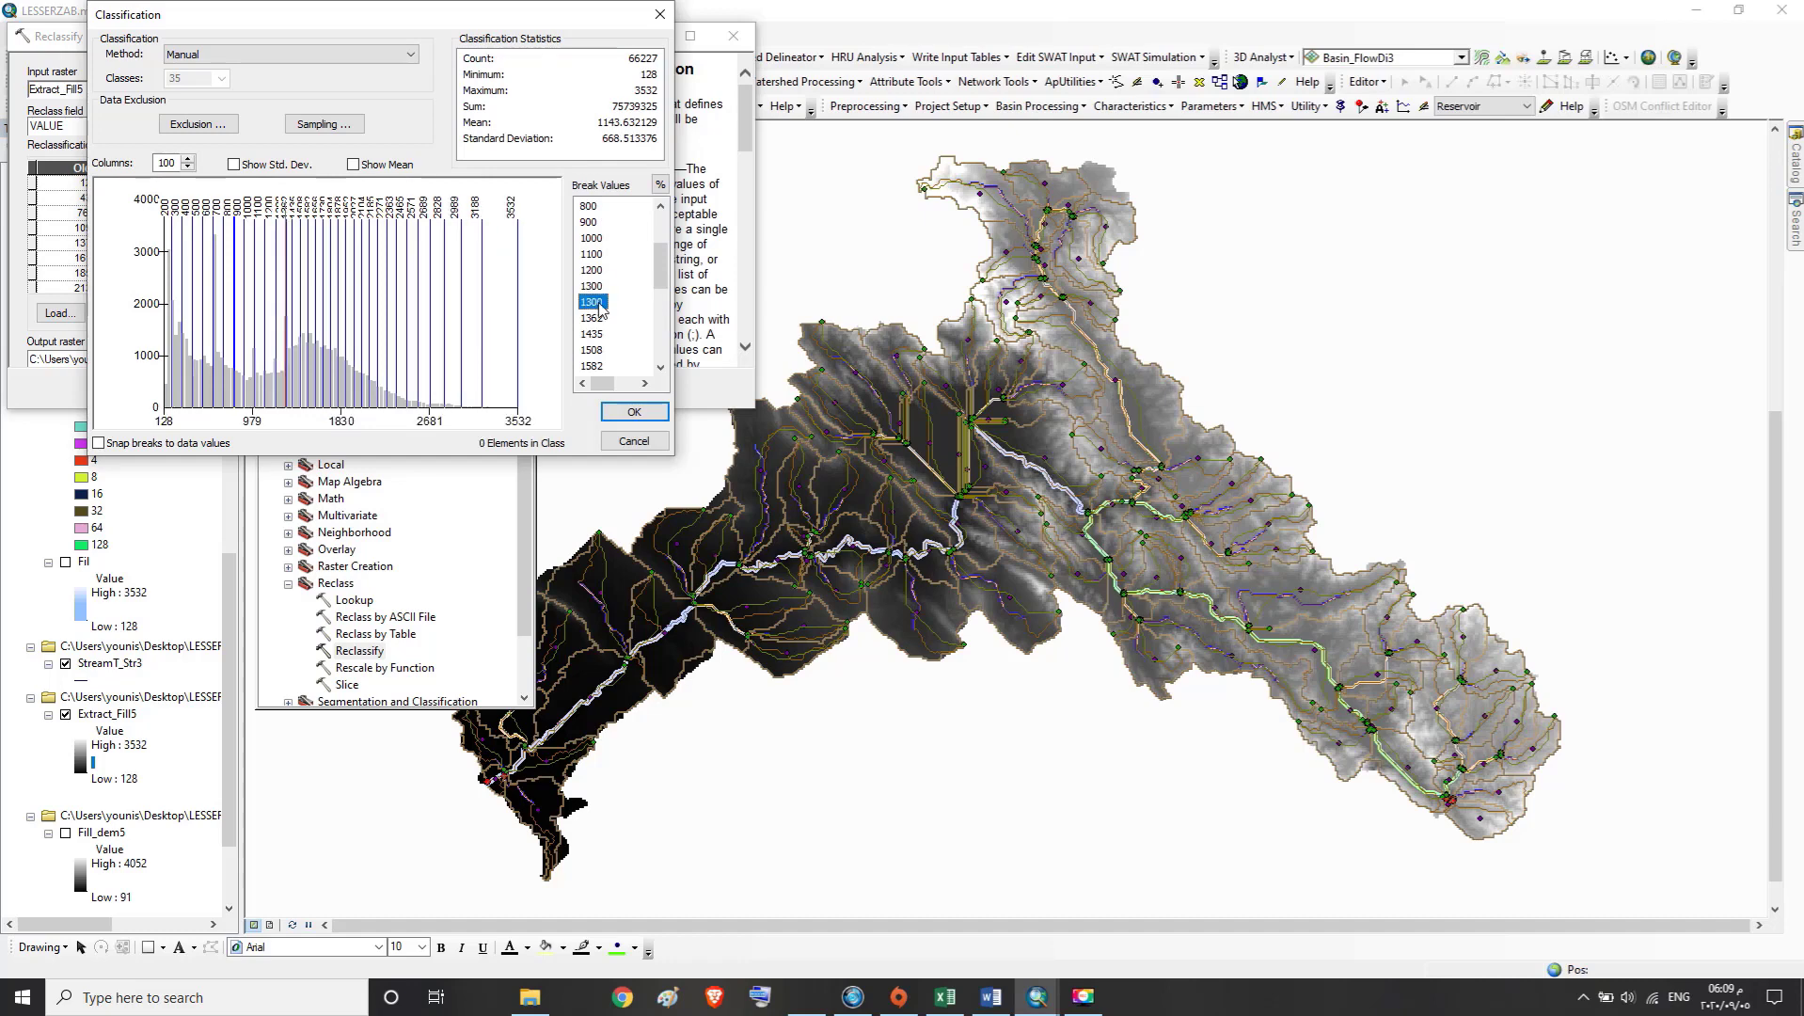
# Set the fifteenth and sixteenth break values, 1362 and the one after it, to 1400 and 1500
pyautogui.press('Down')
pyautogui.press('Down')
pyautogui.click(588, 335)
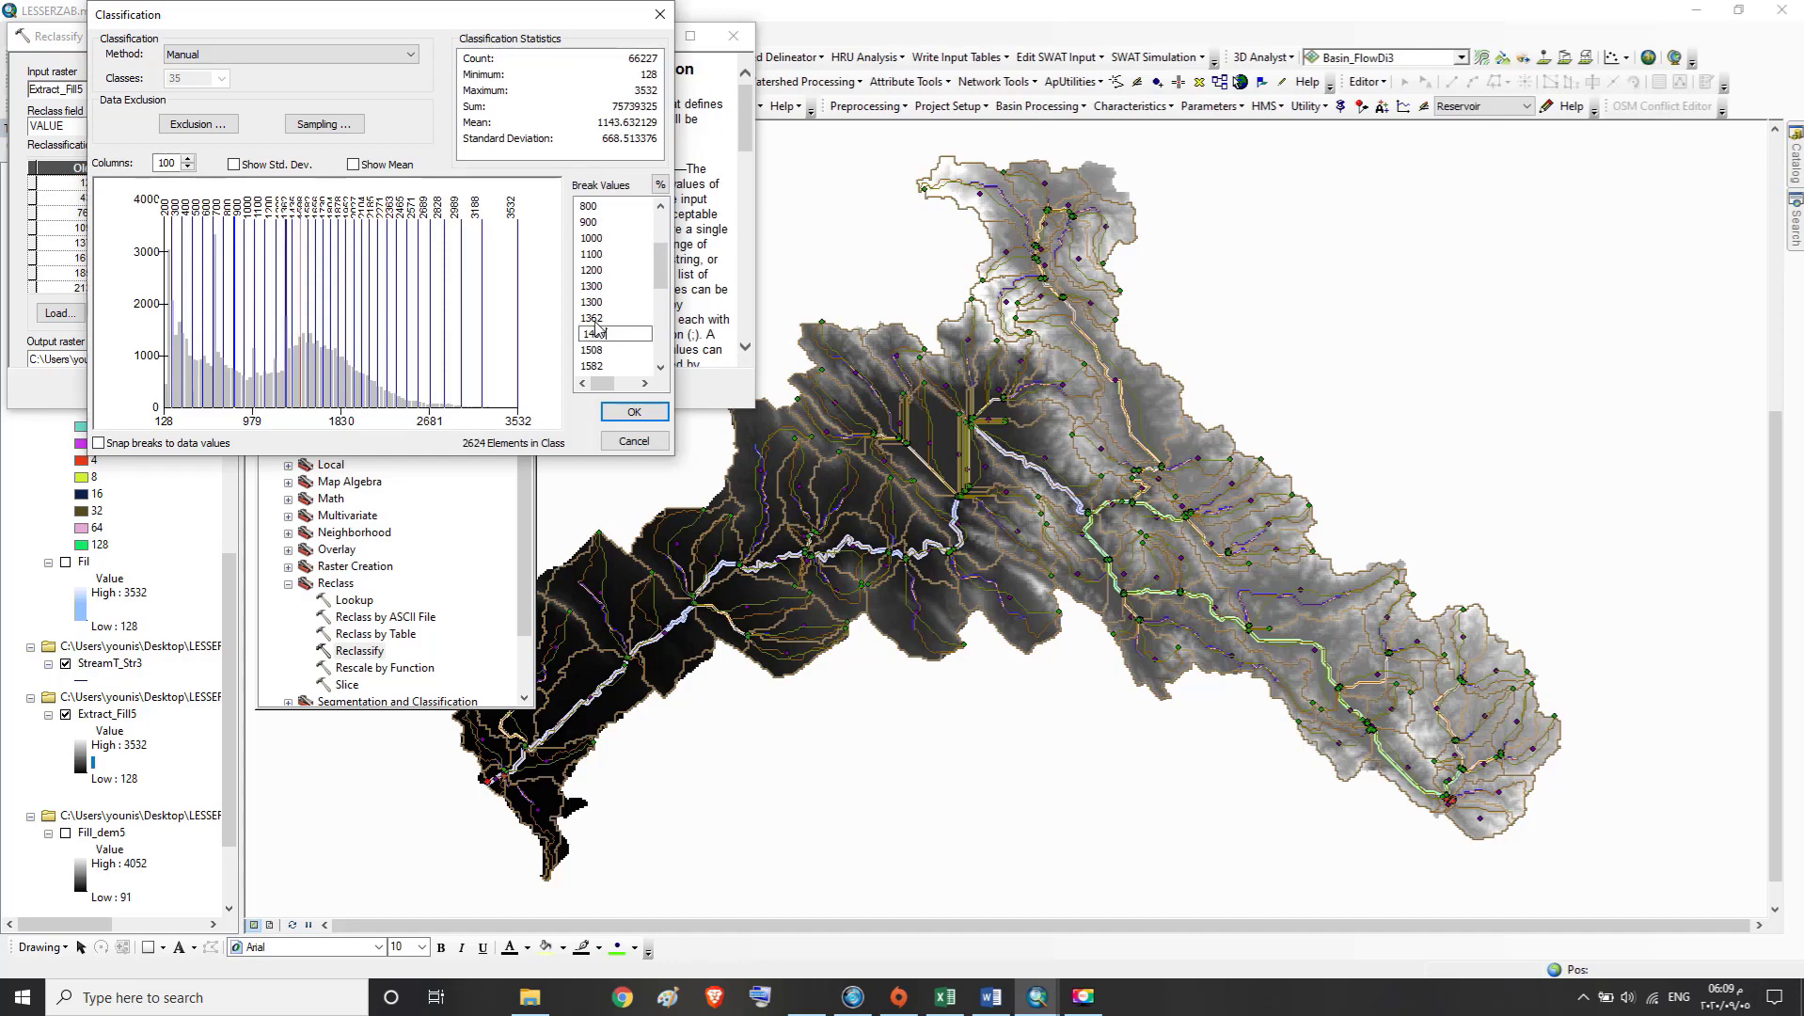
pyautogui.click(594, 320)
pyautogui.write('14')
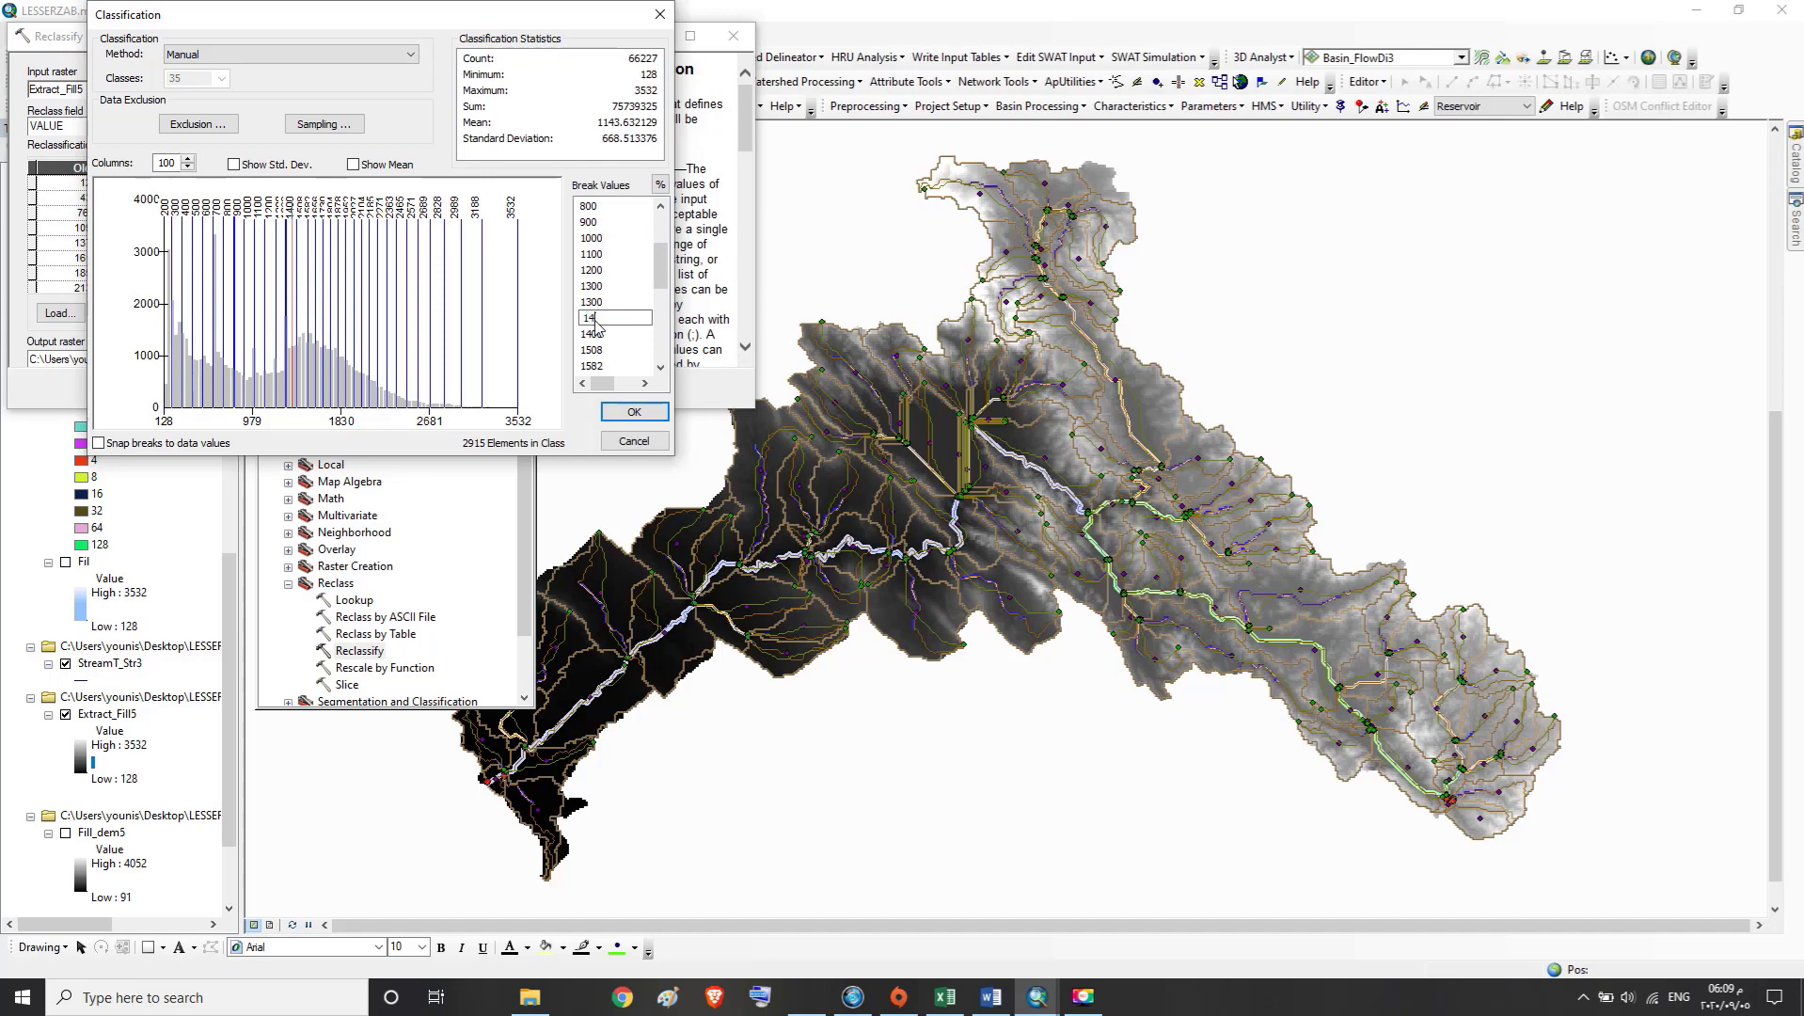
pyautogui.write('00')
pyautogui.click(593, 334)
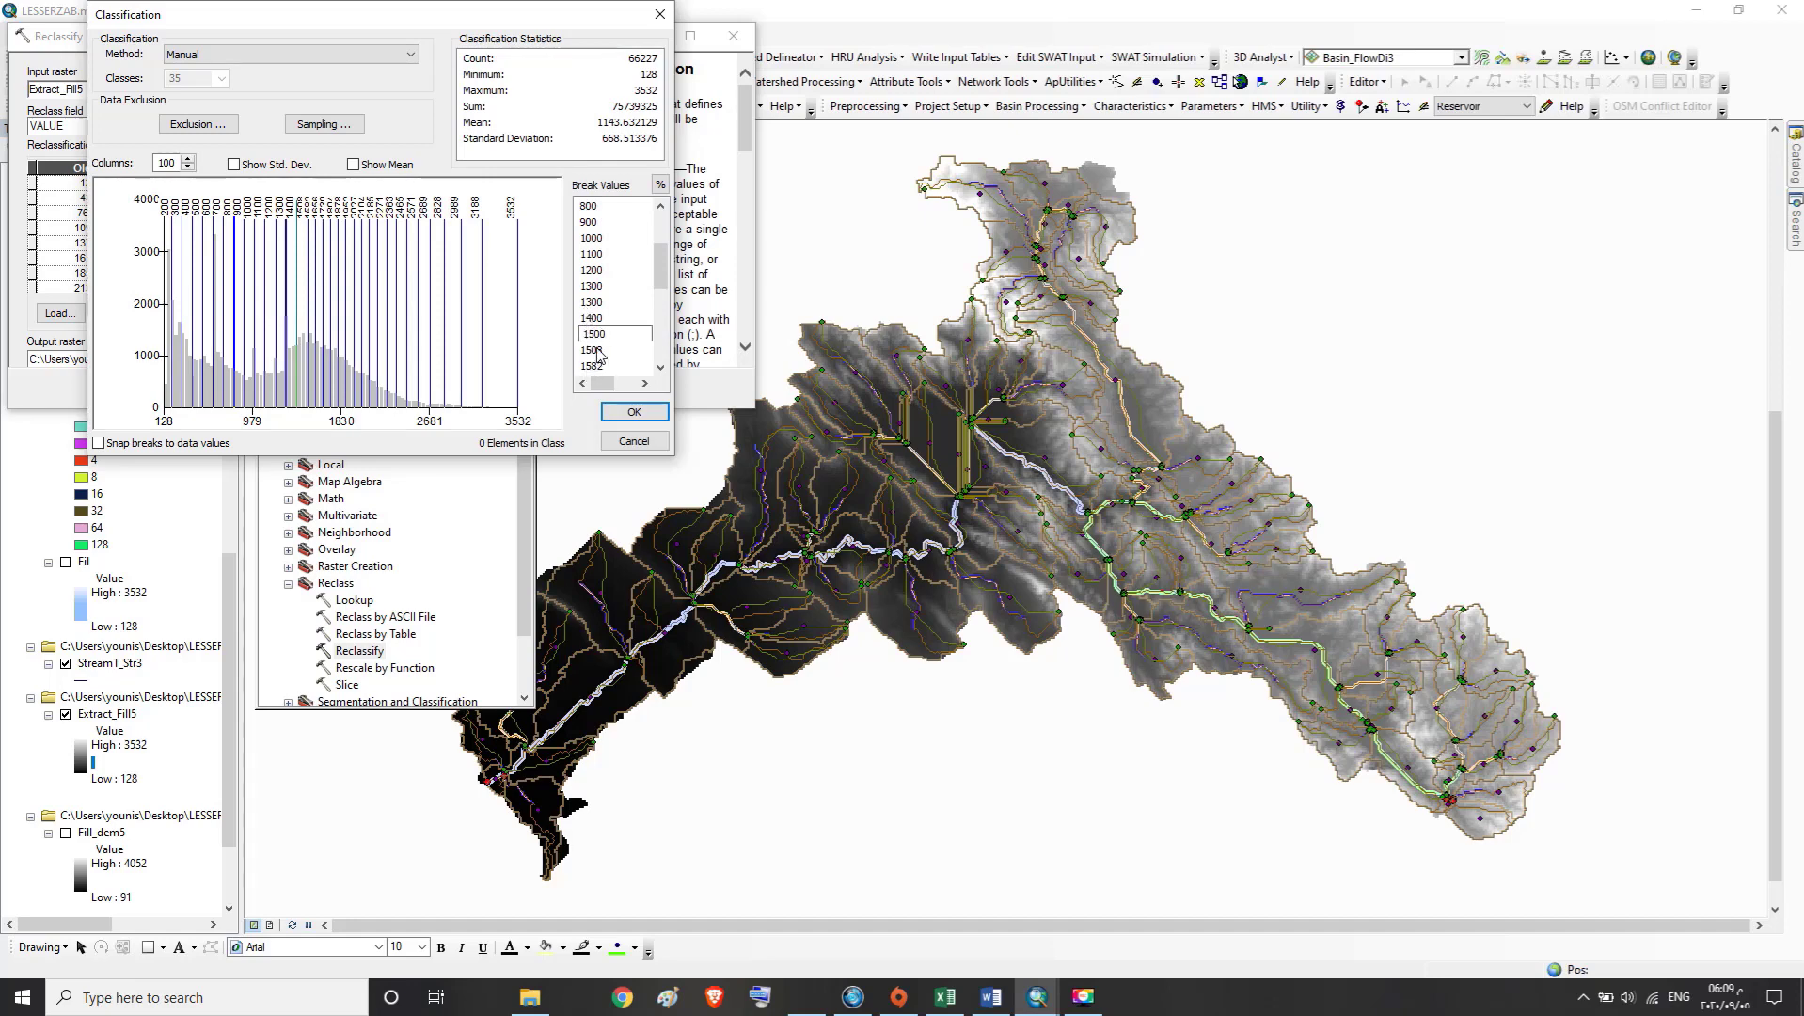
# Set the break value directly after 1500 to 1600
pyautogui.click(596, 350)
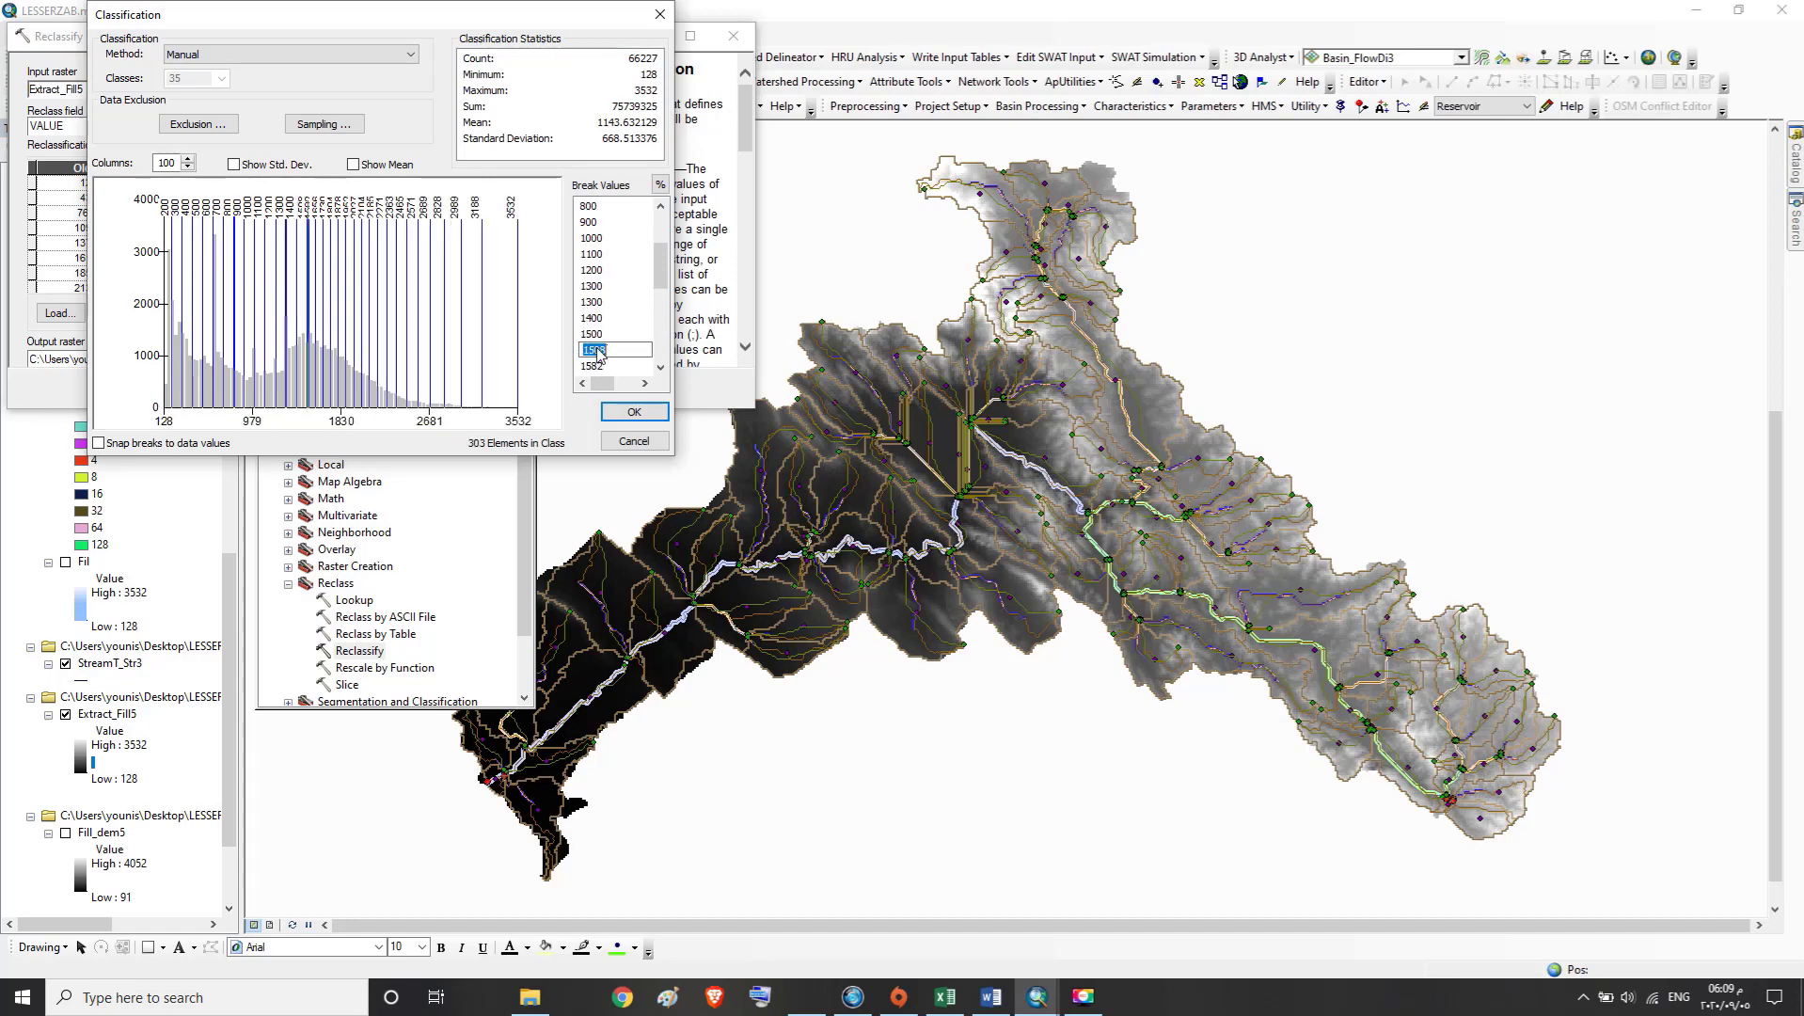
pyautogui.write('1600')
pyautogui.click(602, 366)
# Check the break values entered so far and set the 1656 break to 1700
pyautogui.scroll(-4, 602, 369)
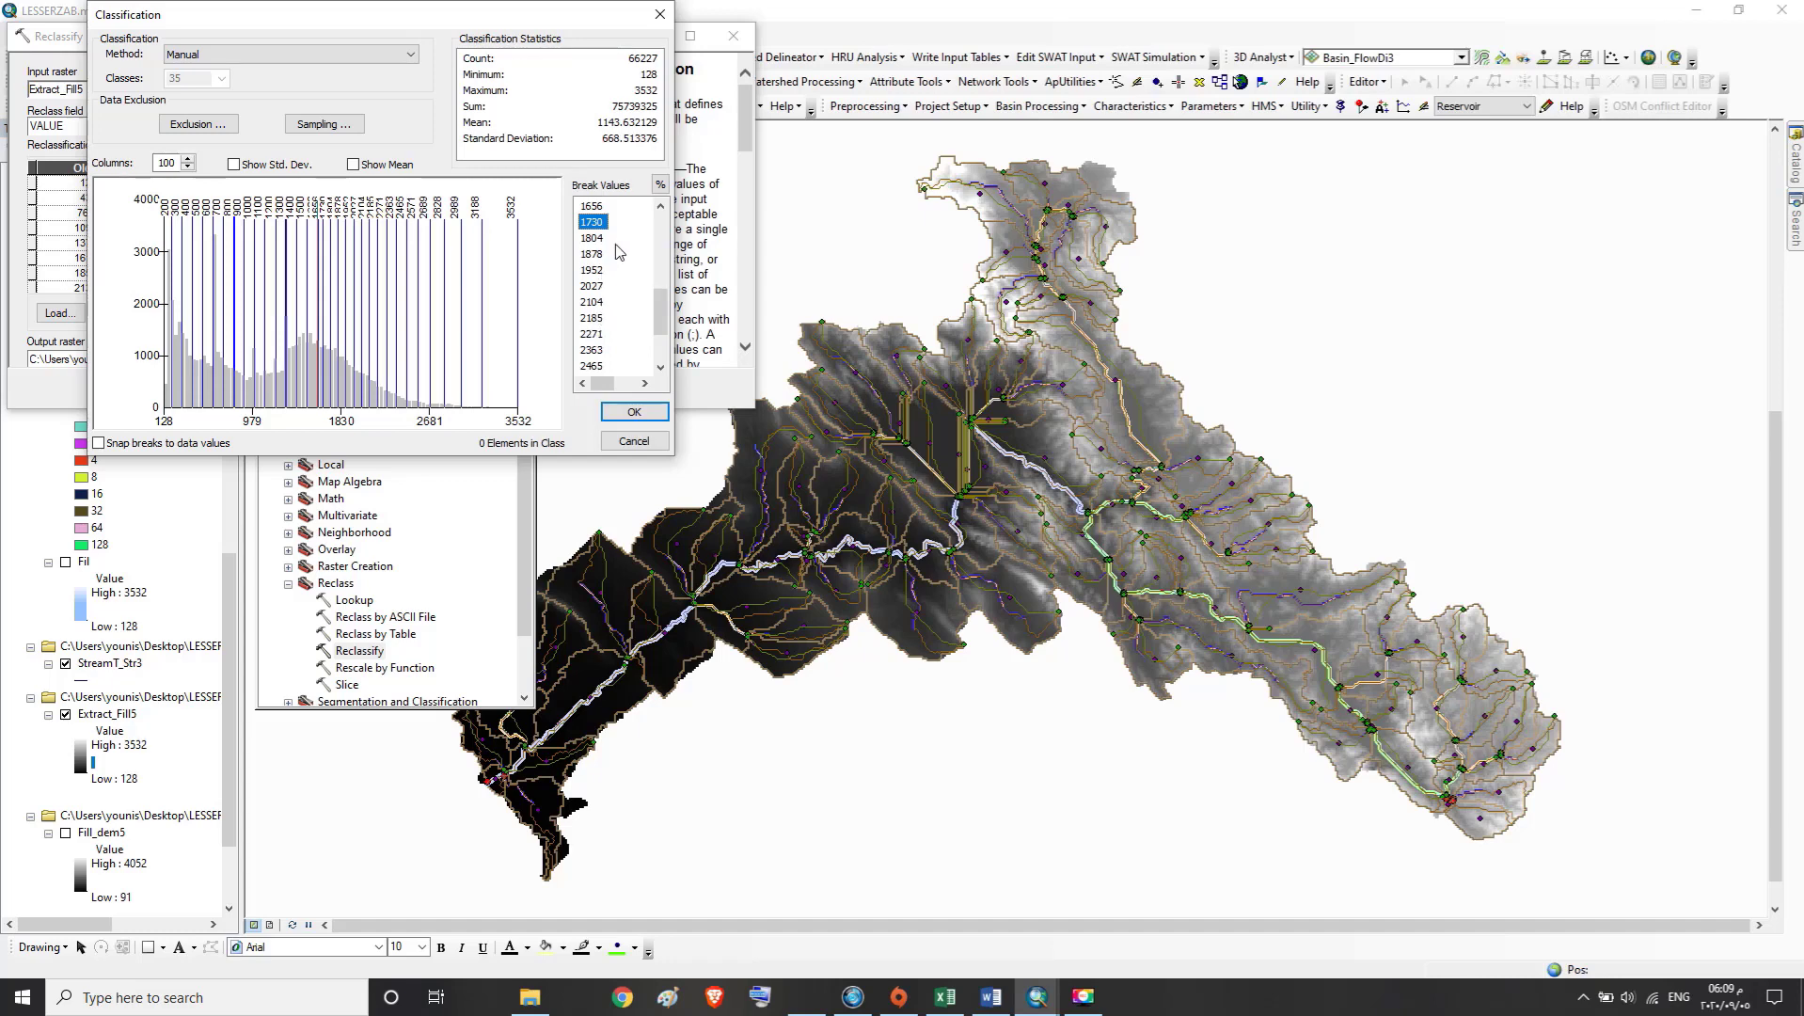
pyautogui.click(660, 208)
pyautogui.click(660, 208)
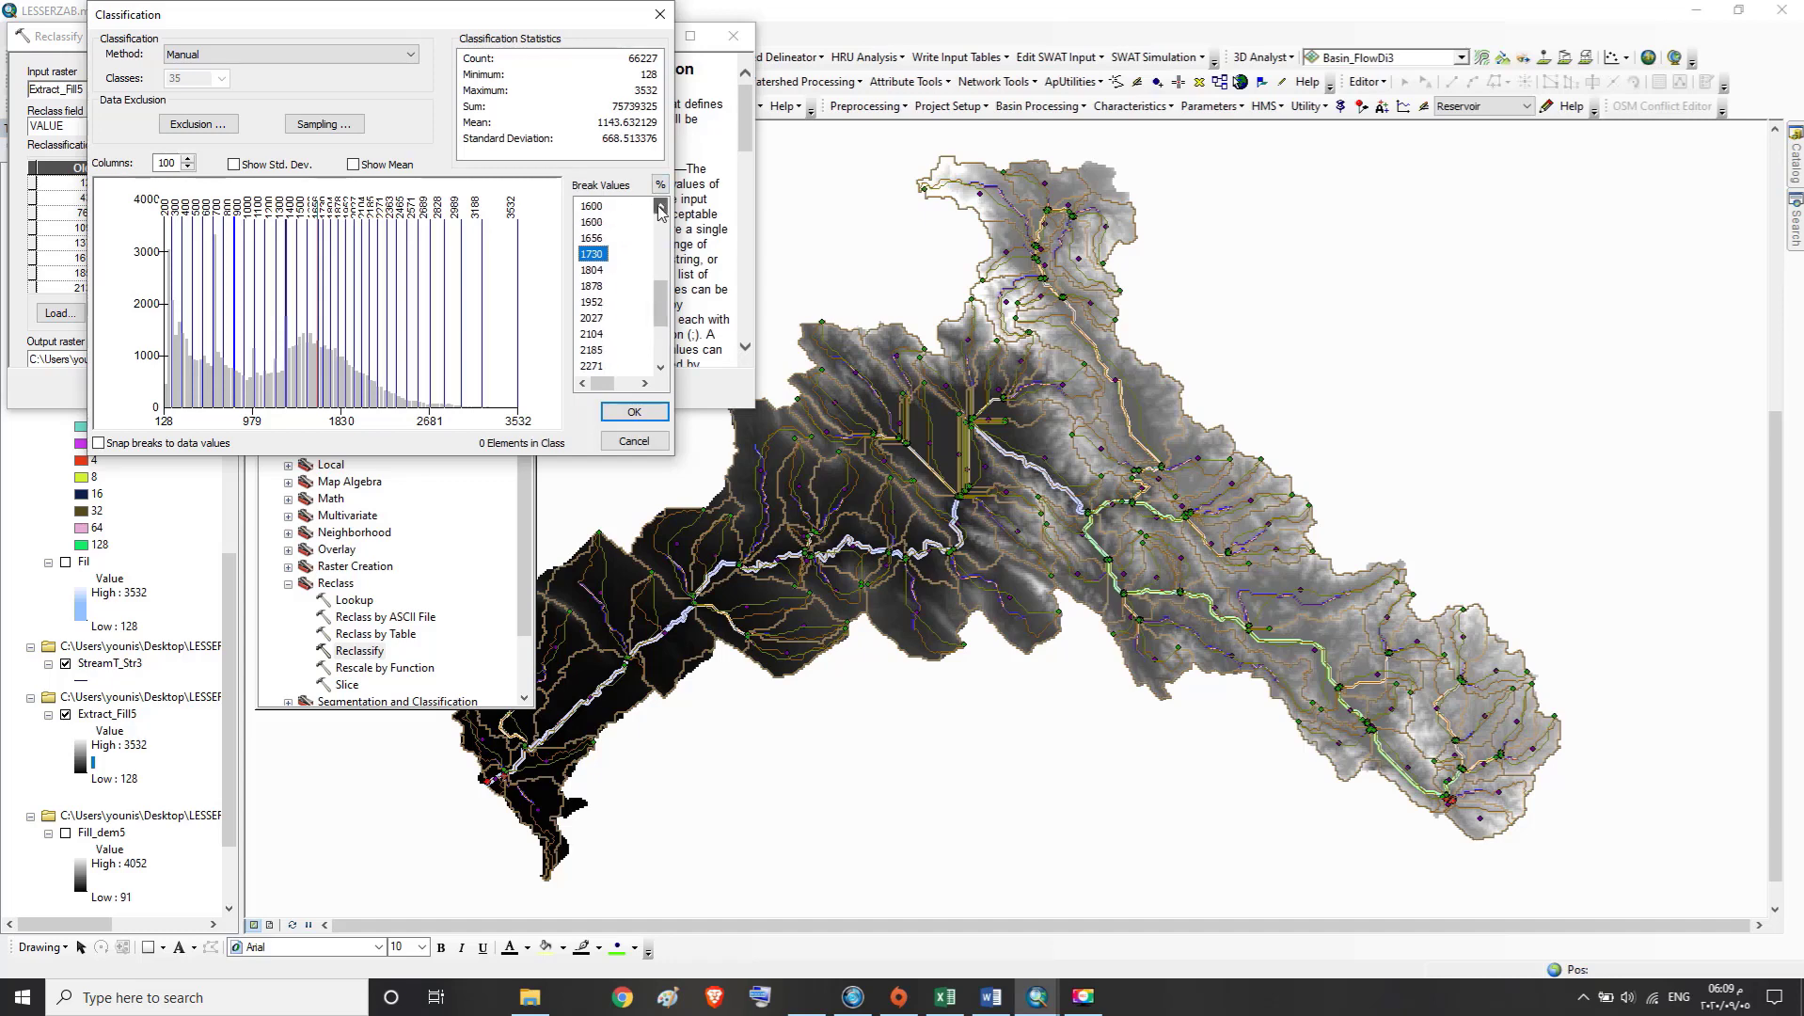
pyautogui.click(660, 208)
pyautogui.click(661, 208)
pyautogui.click(660, 208)
pyautogui.click(661, 208)
pyautogui.click(660, 208)
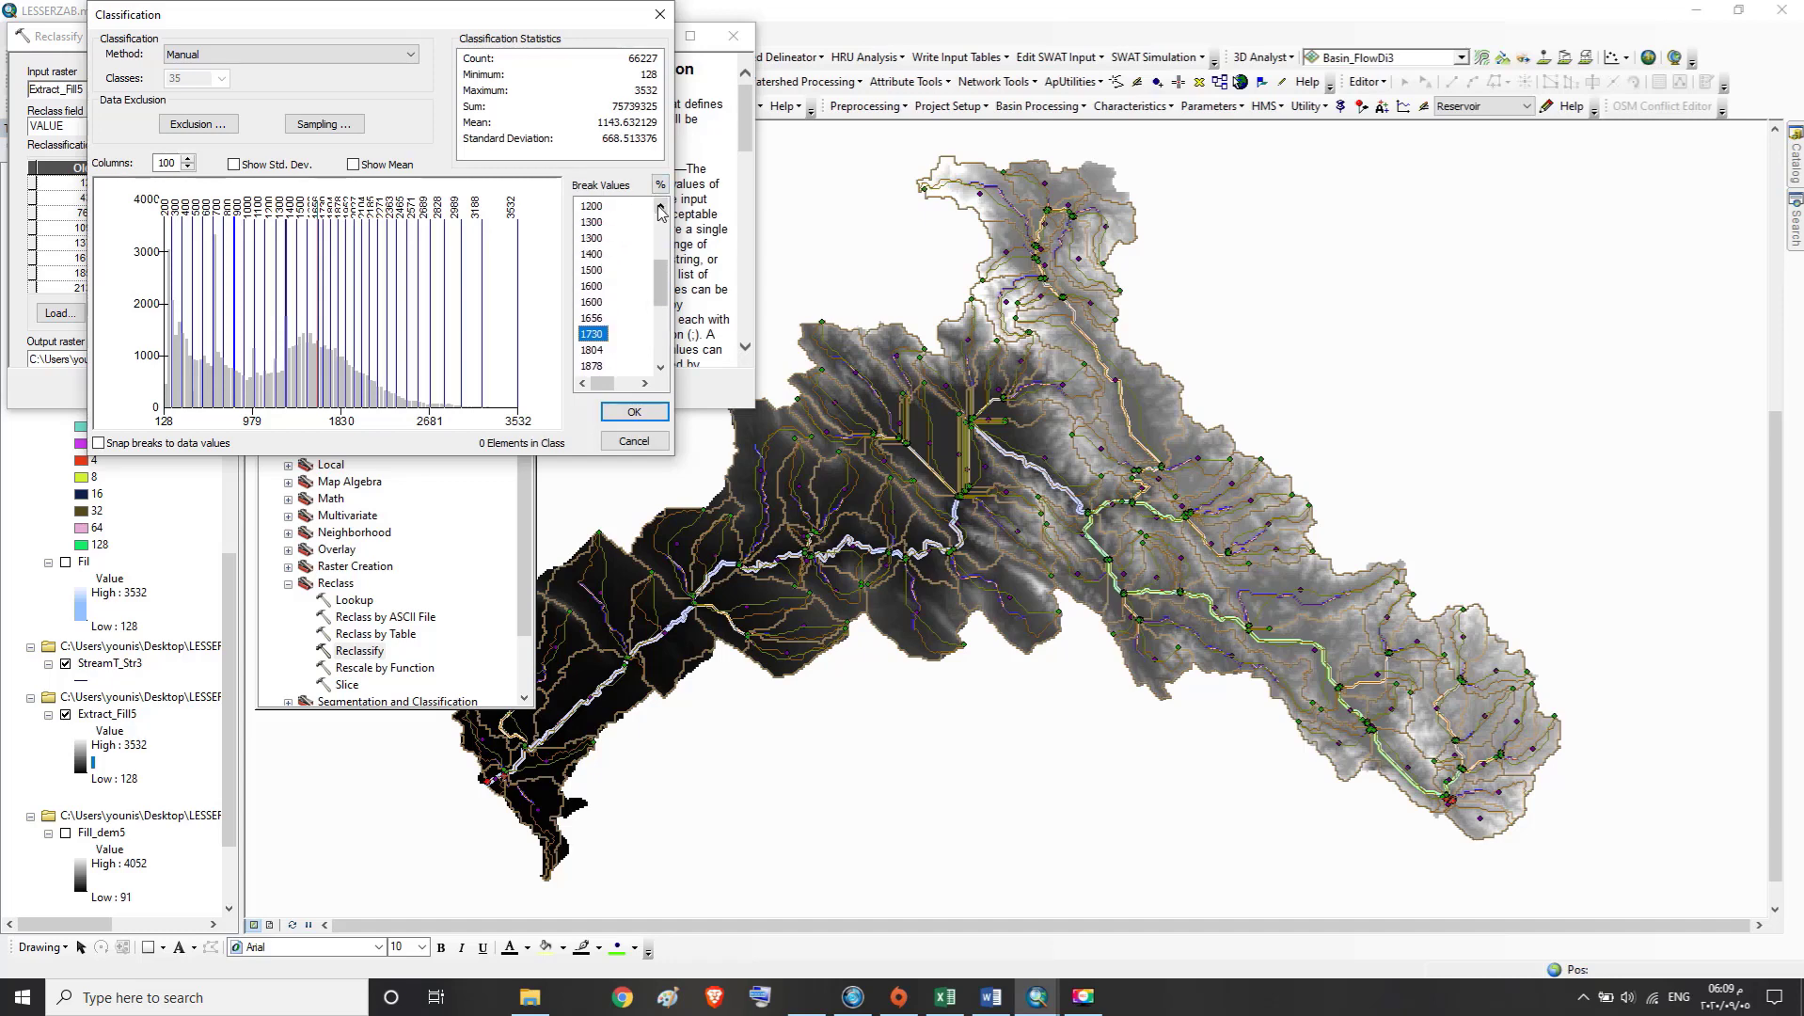
pyautogui.click(660, 208)
pyautogui.click(660, 208)
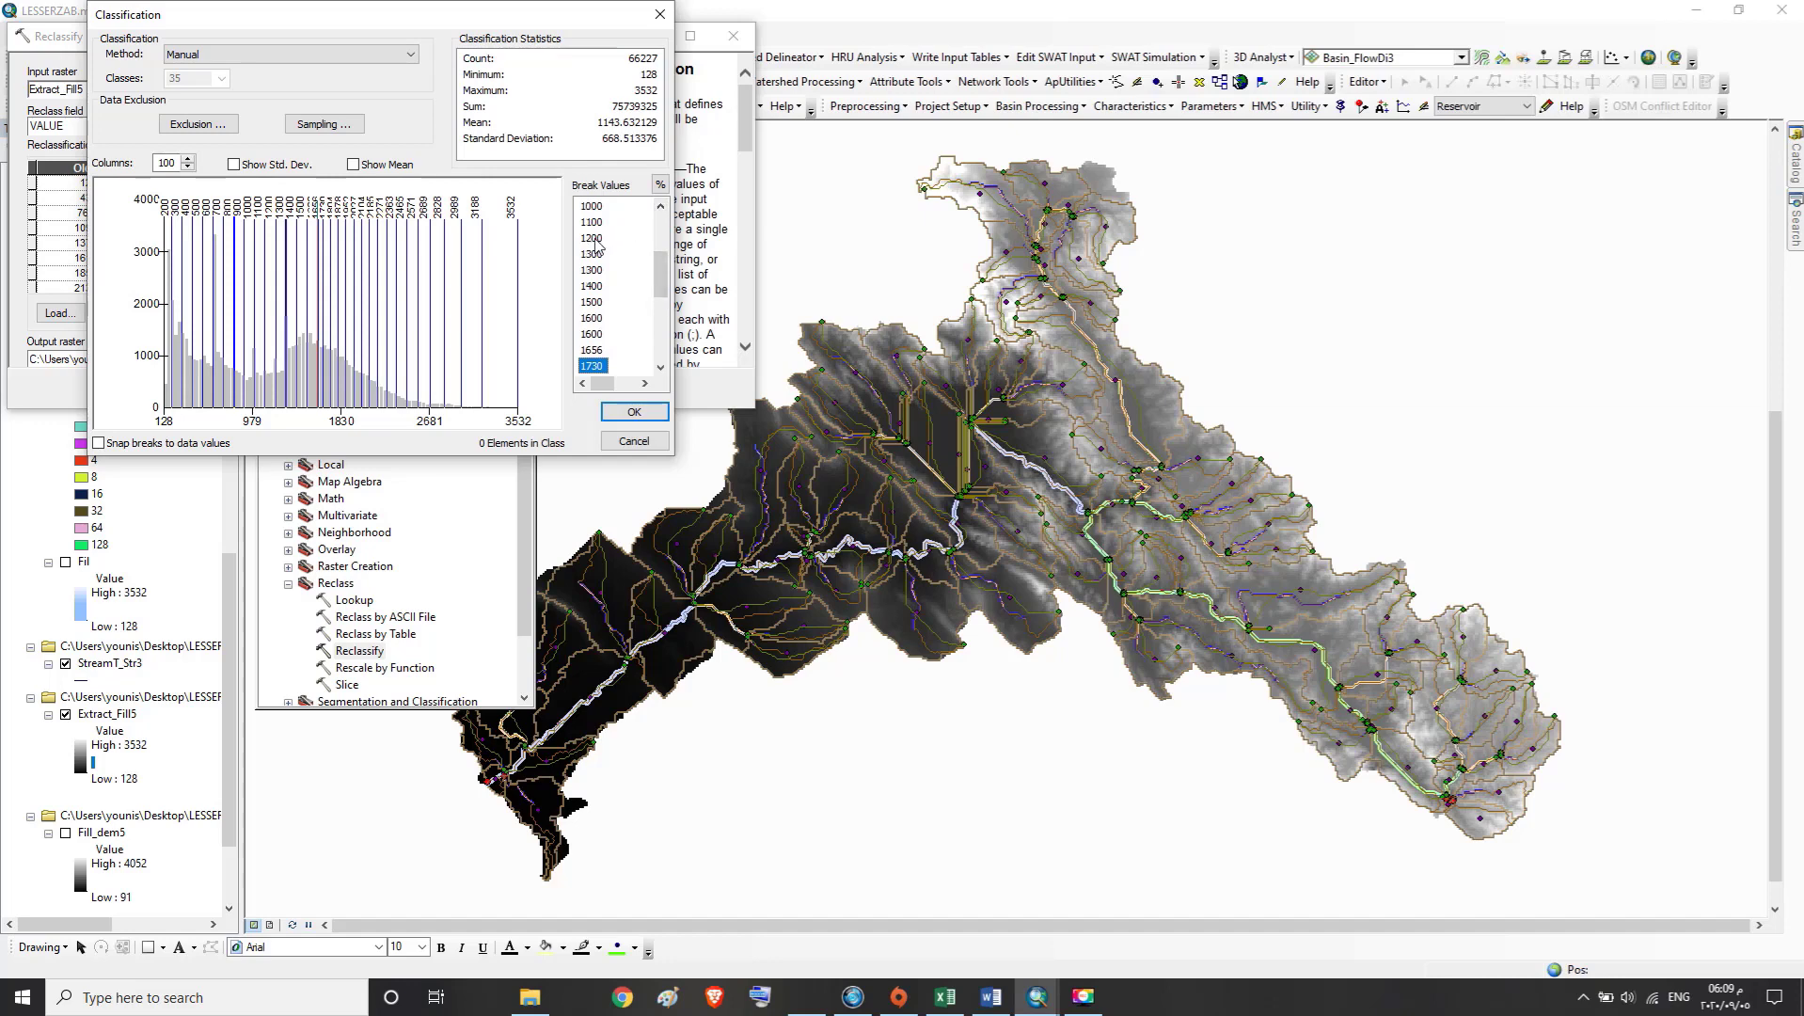
pyautogui.click(660, 206)
pyautogui.click(659, 368)
pyautogui.click(660, 368)
pyautogui.doubleClick(596, 335)
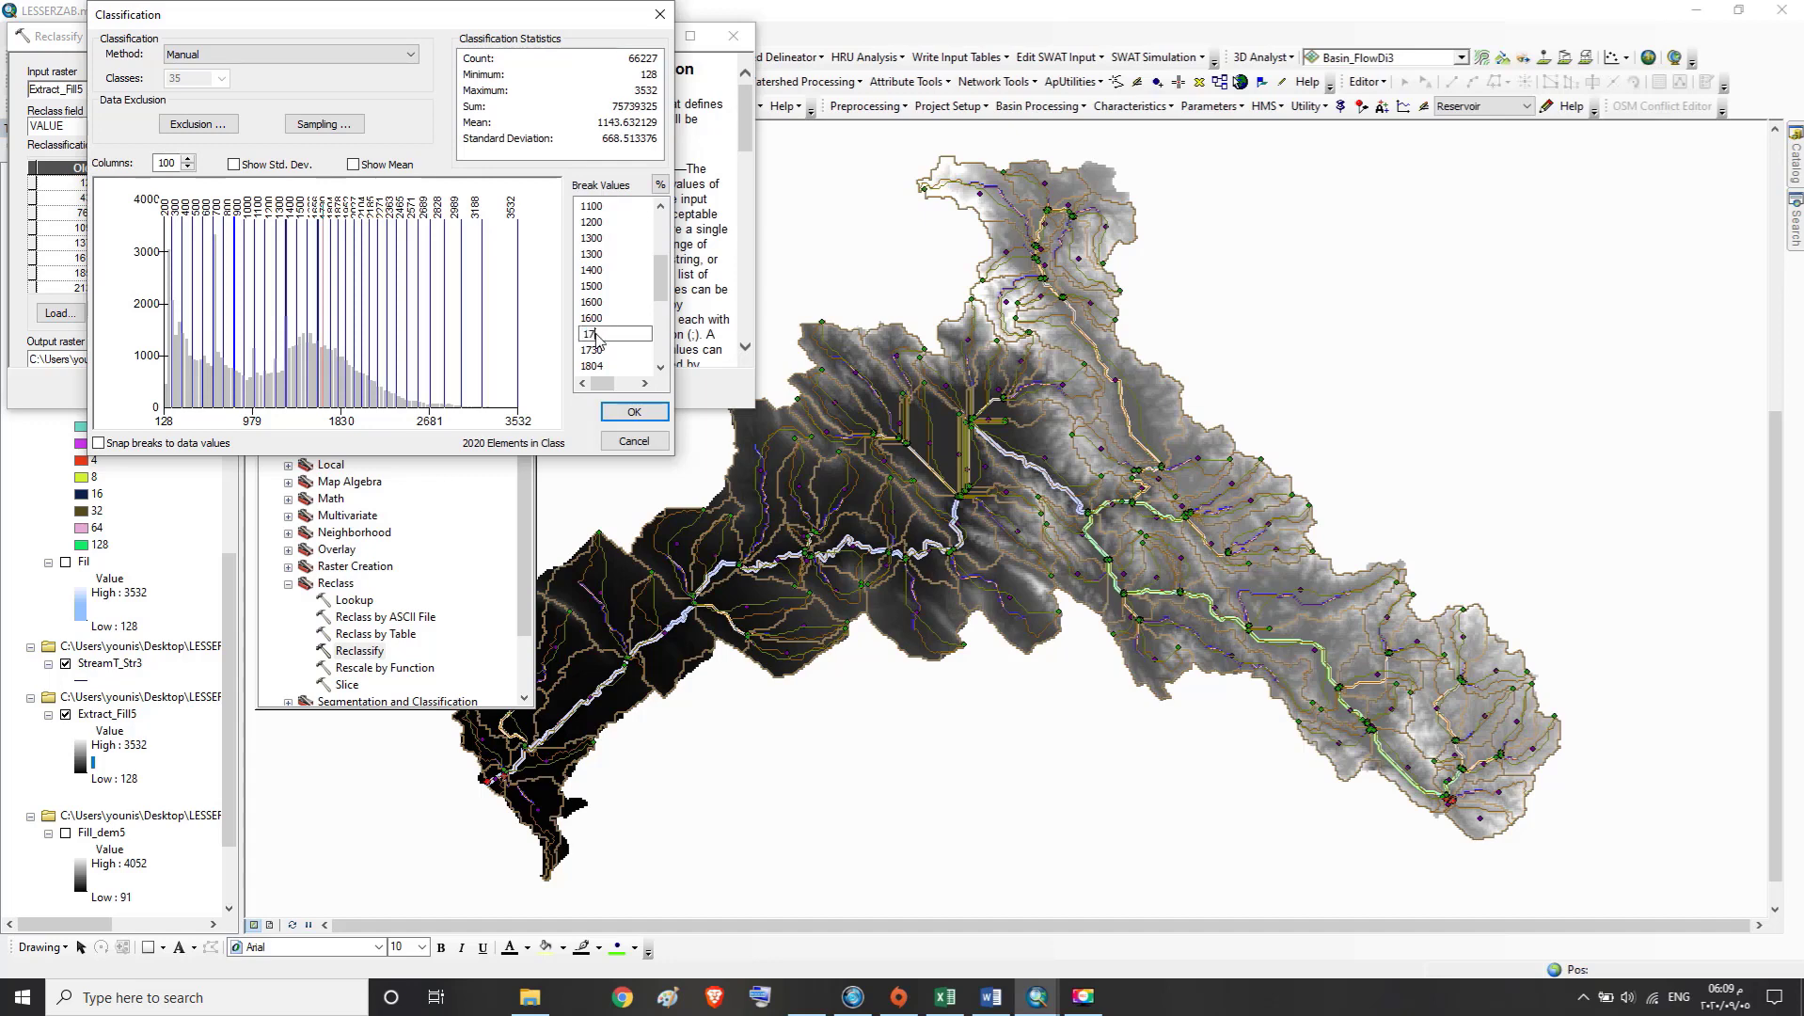
pyautogui.write('1700')
pyautogui.press('Return')
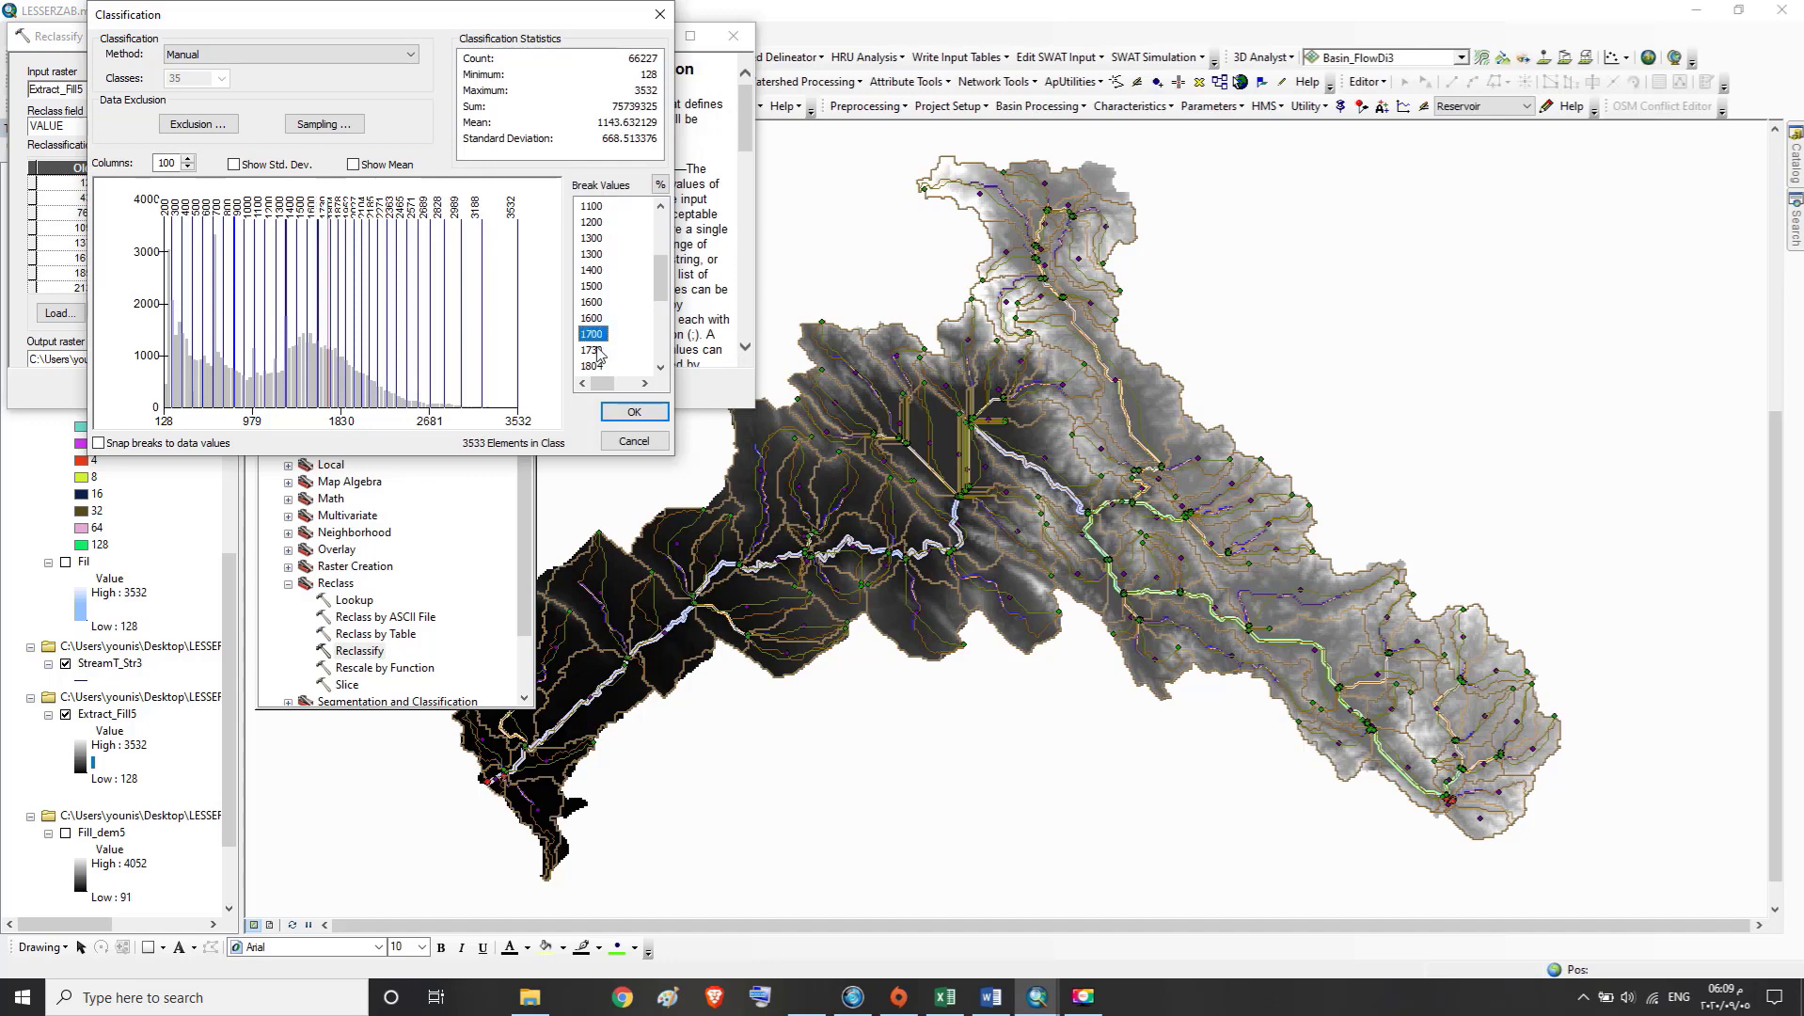
# Set the two break values following 1700 to 1800 and 1900
pyautogui.doubleClick(596, 350)
pyautogui.write('1800')
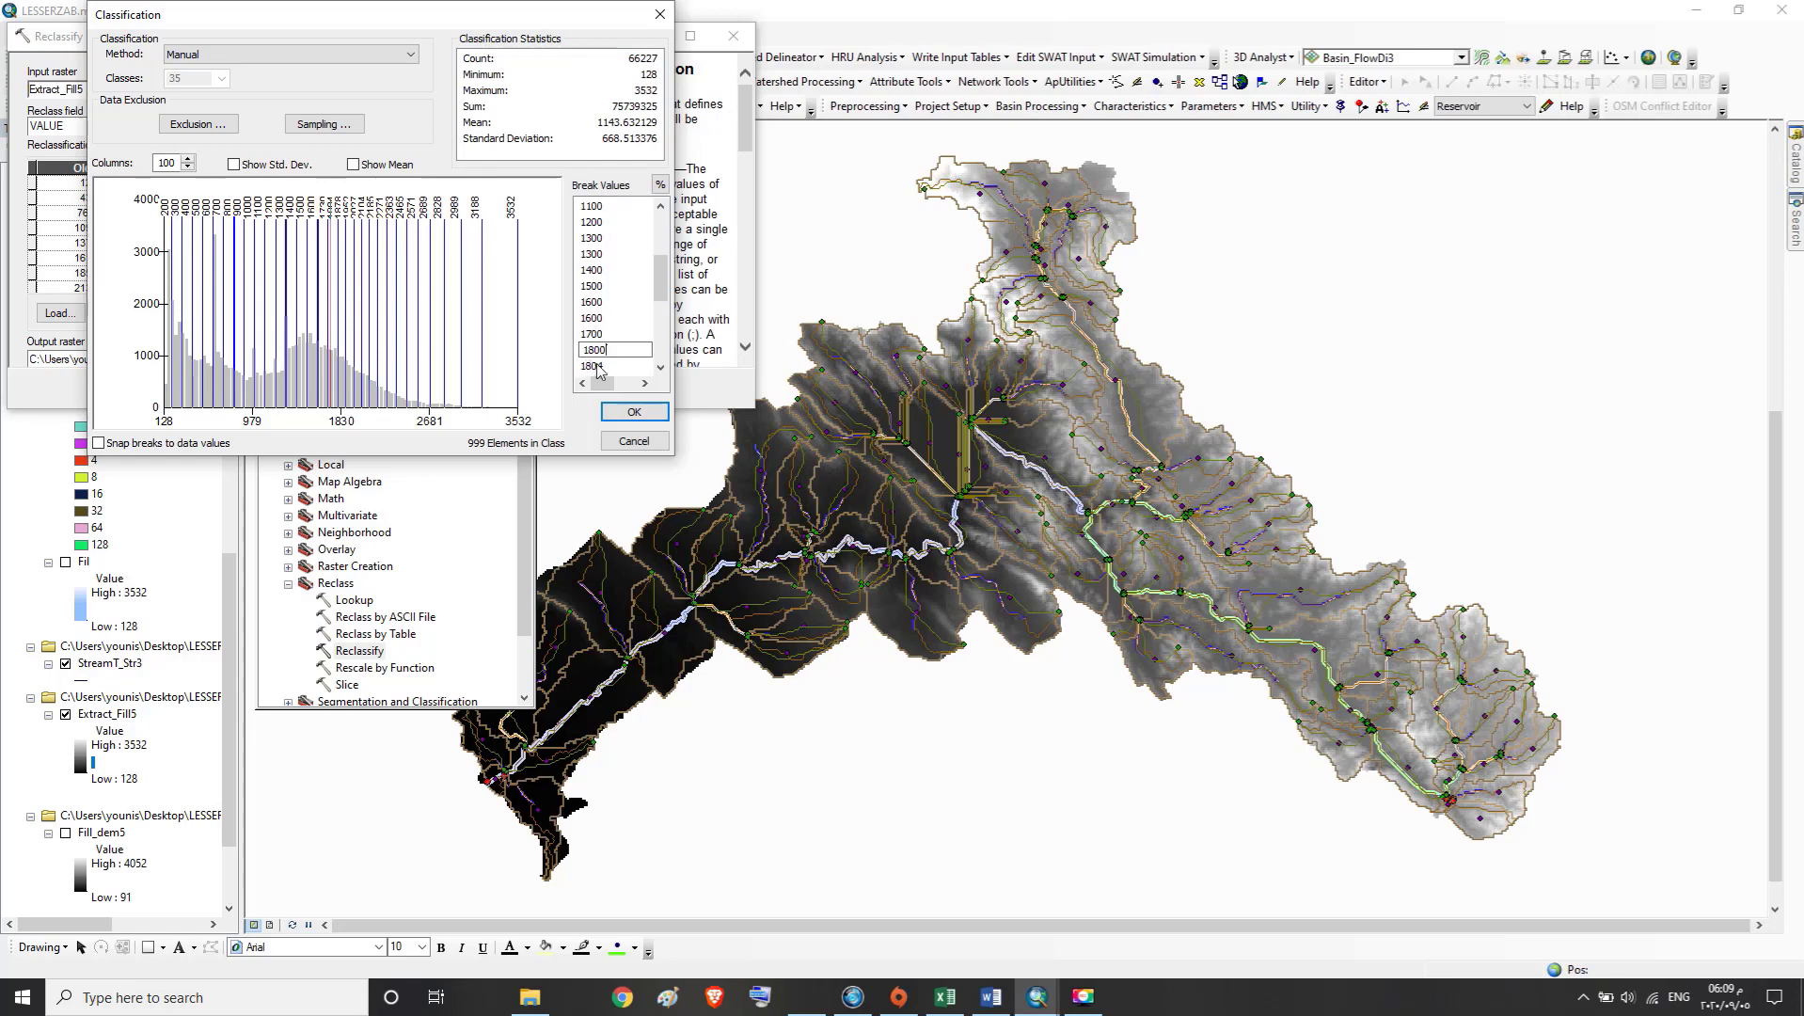
pyautogui.press('Return')
pyautogui.doubleClick(599, 366)
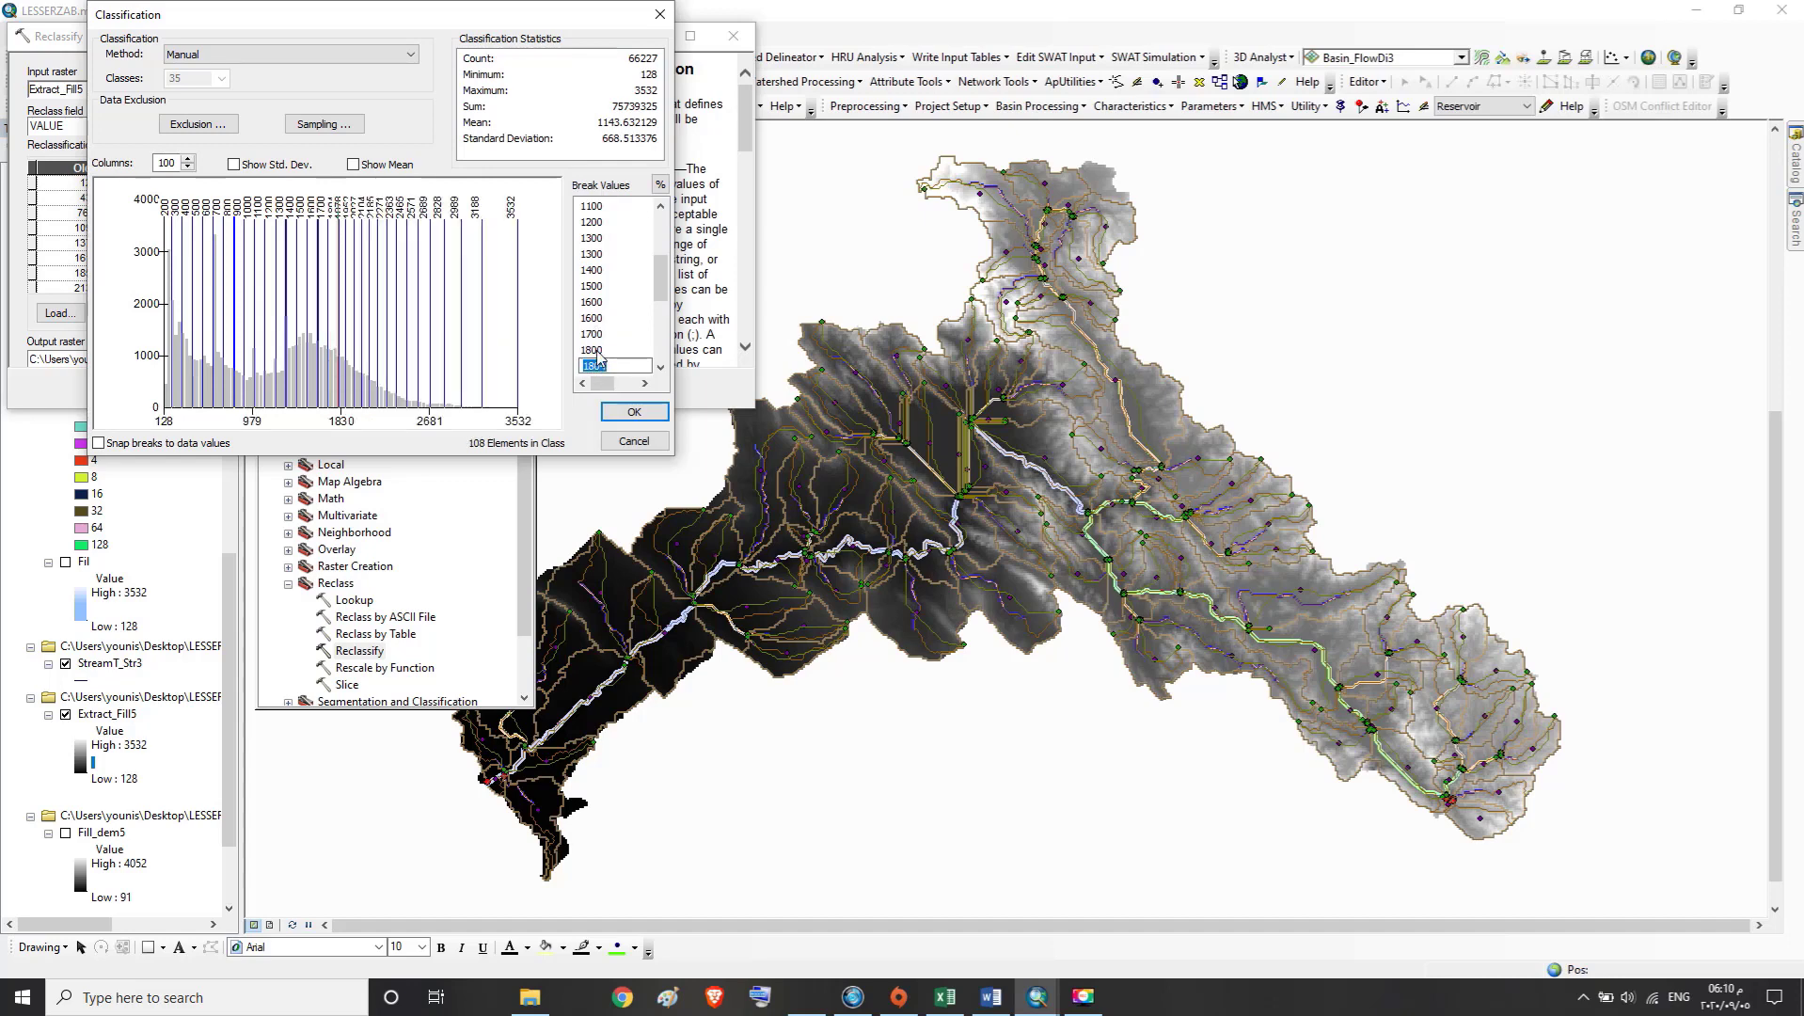
pyautogui.write('1900')
pyautogui.press('Return')
pyautogui.click(661, 368)
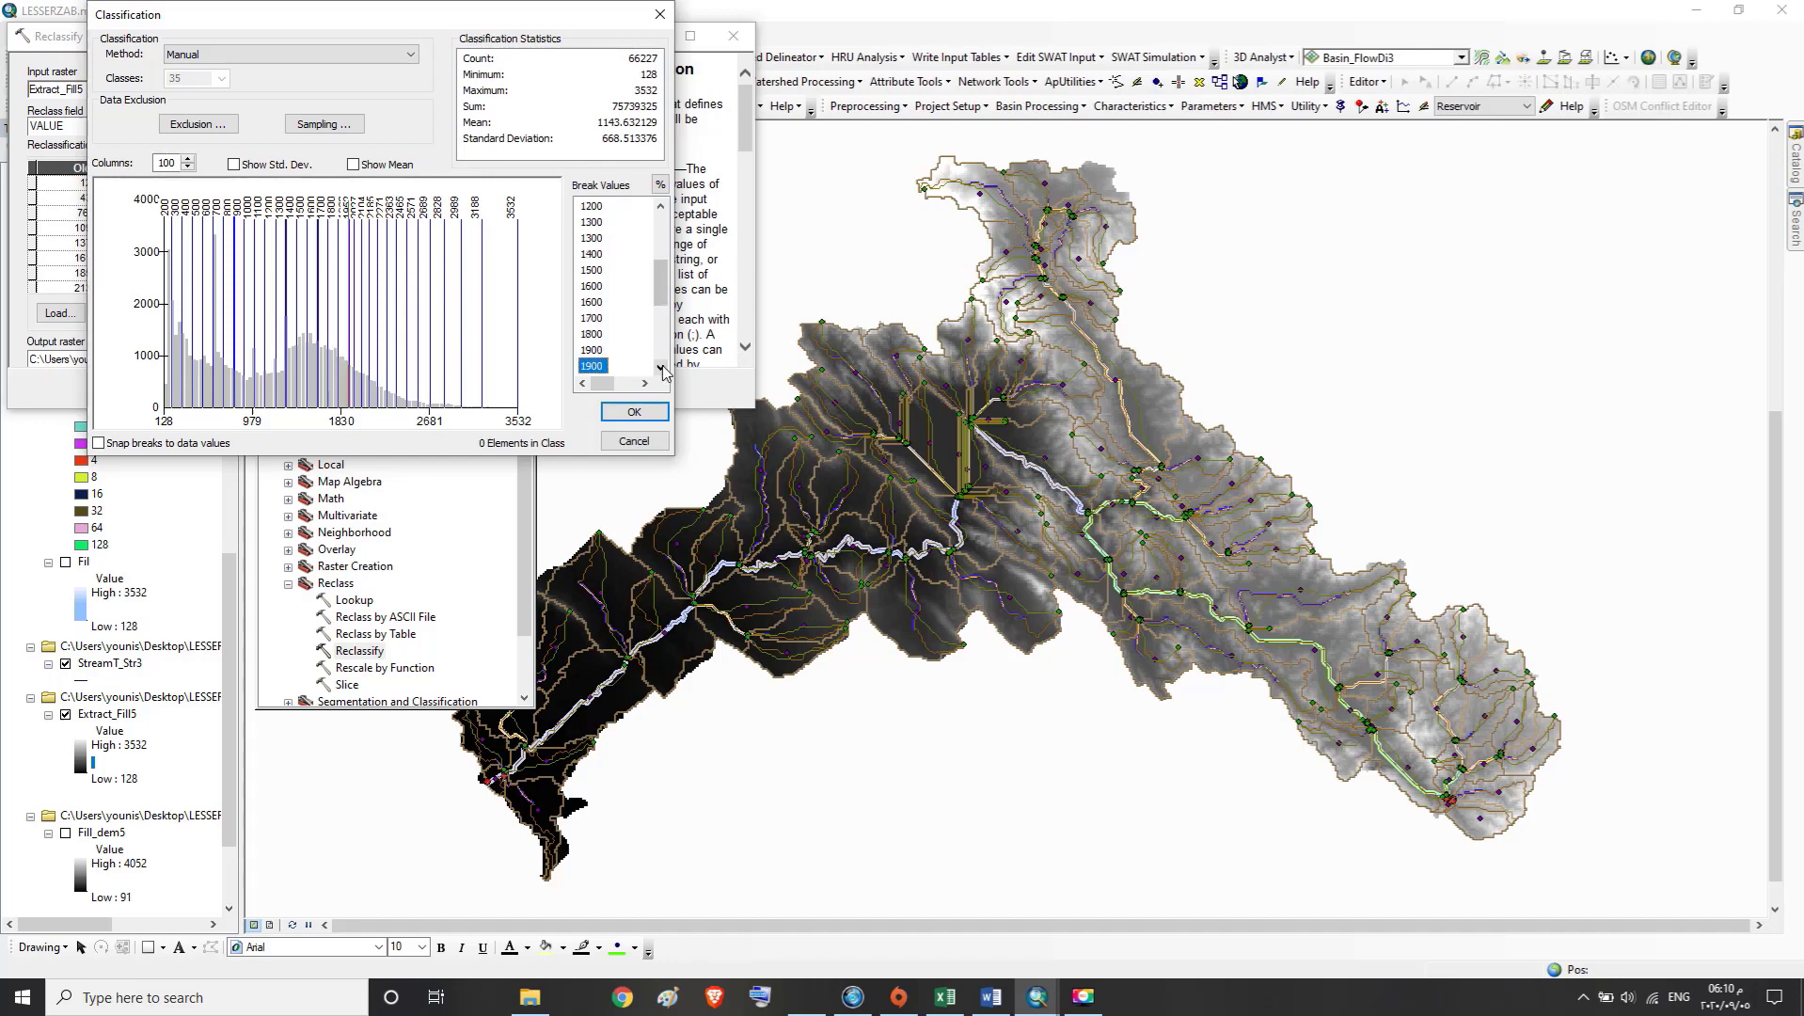
pyautogui.click(661, 368)
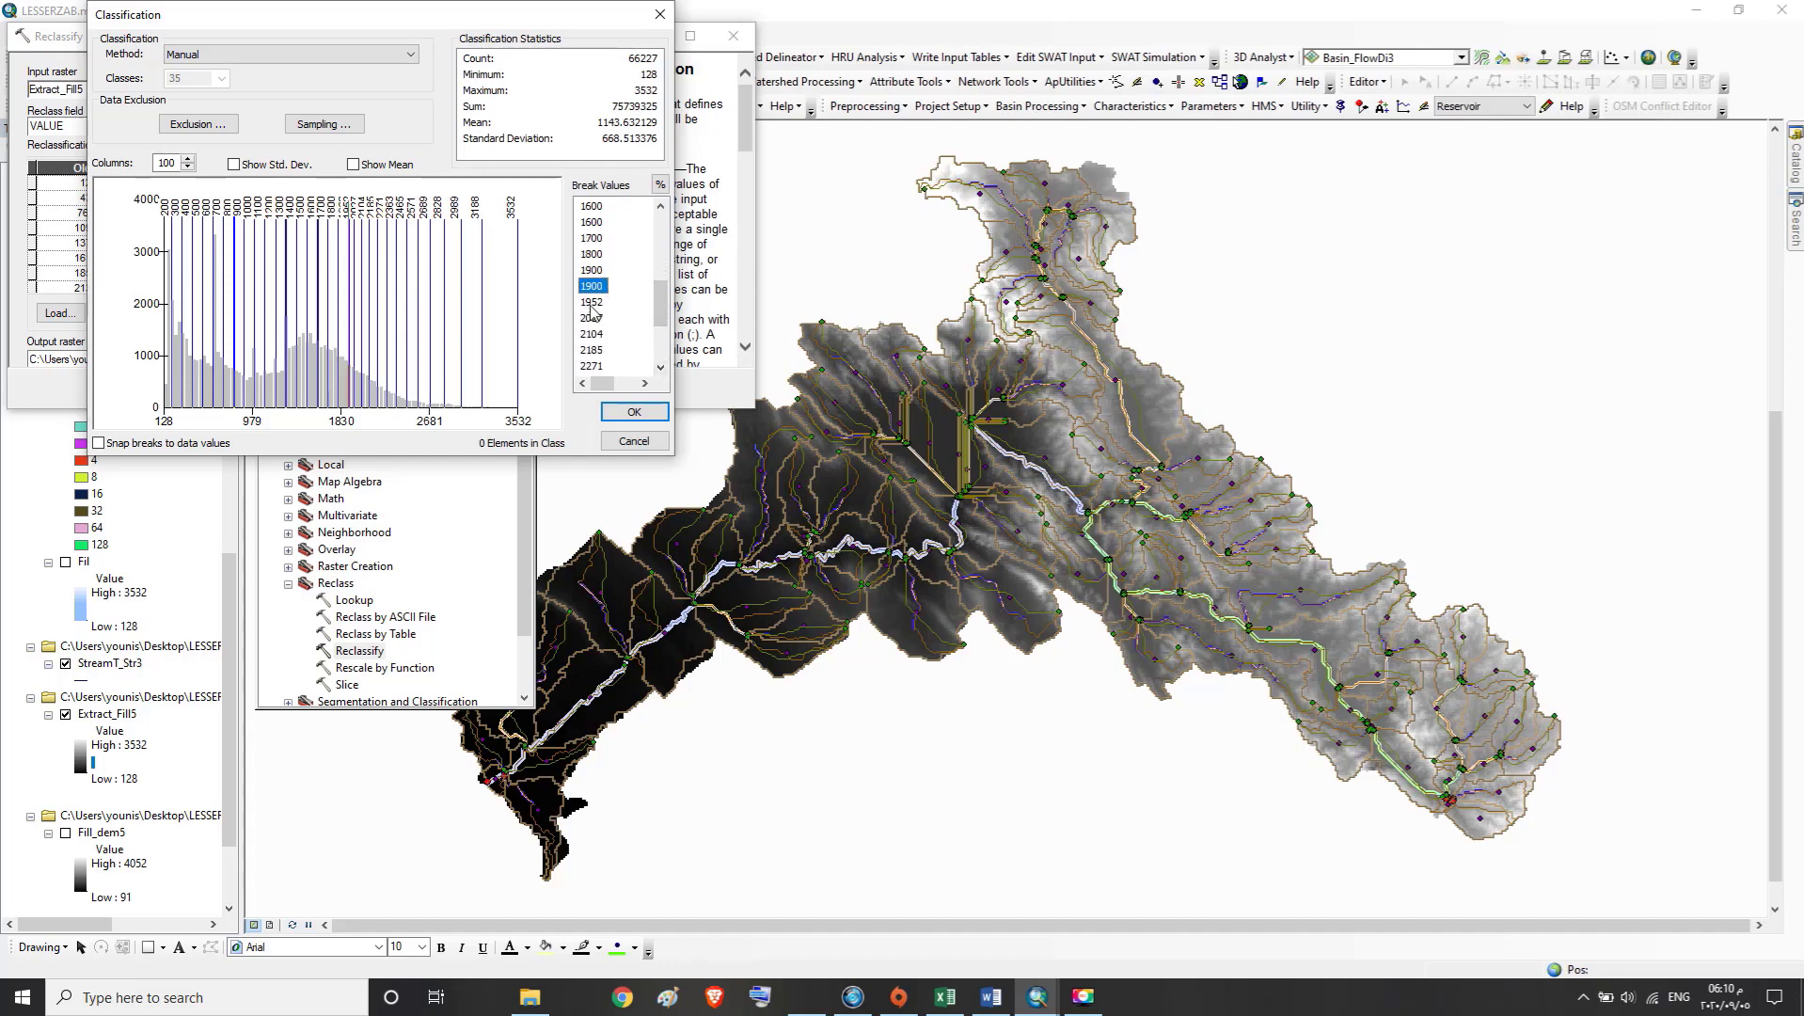
# Set the three break values following the last 1900 to 2000, 2100 and 2200
pyautogui.doubleClick(593, 303)
pyautogui.write('2000')
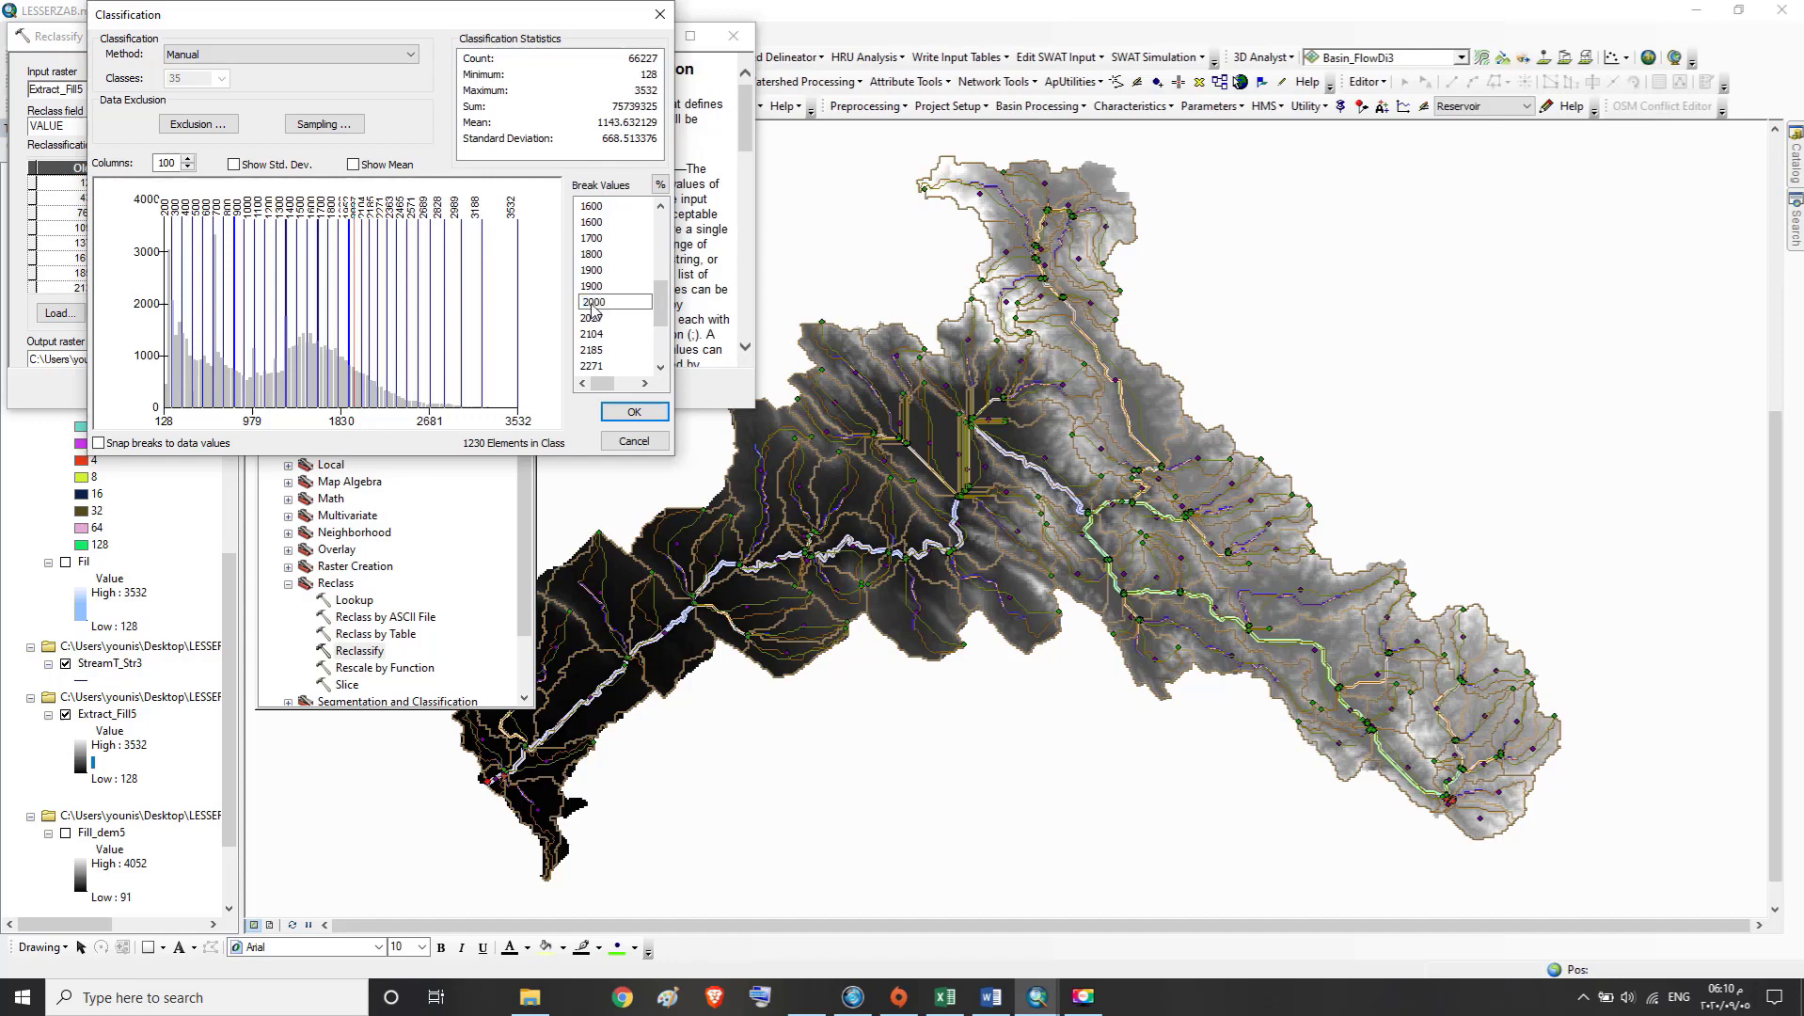
pyautogui.doubleClick(585, 318)
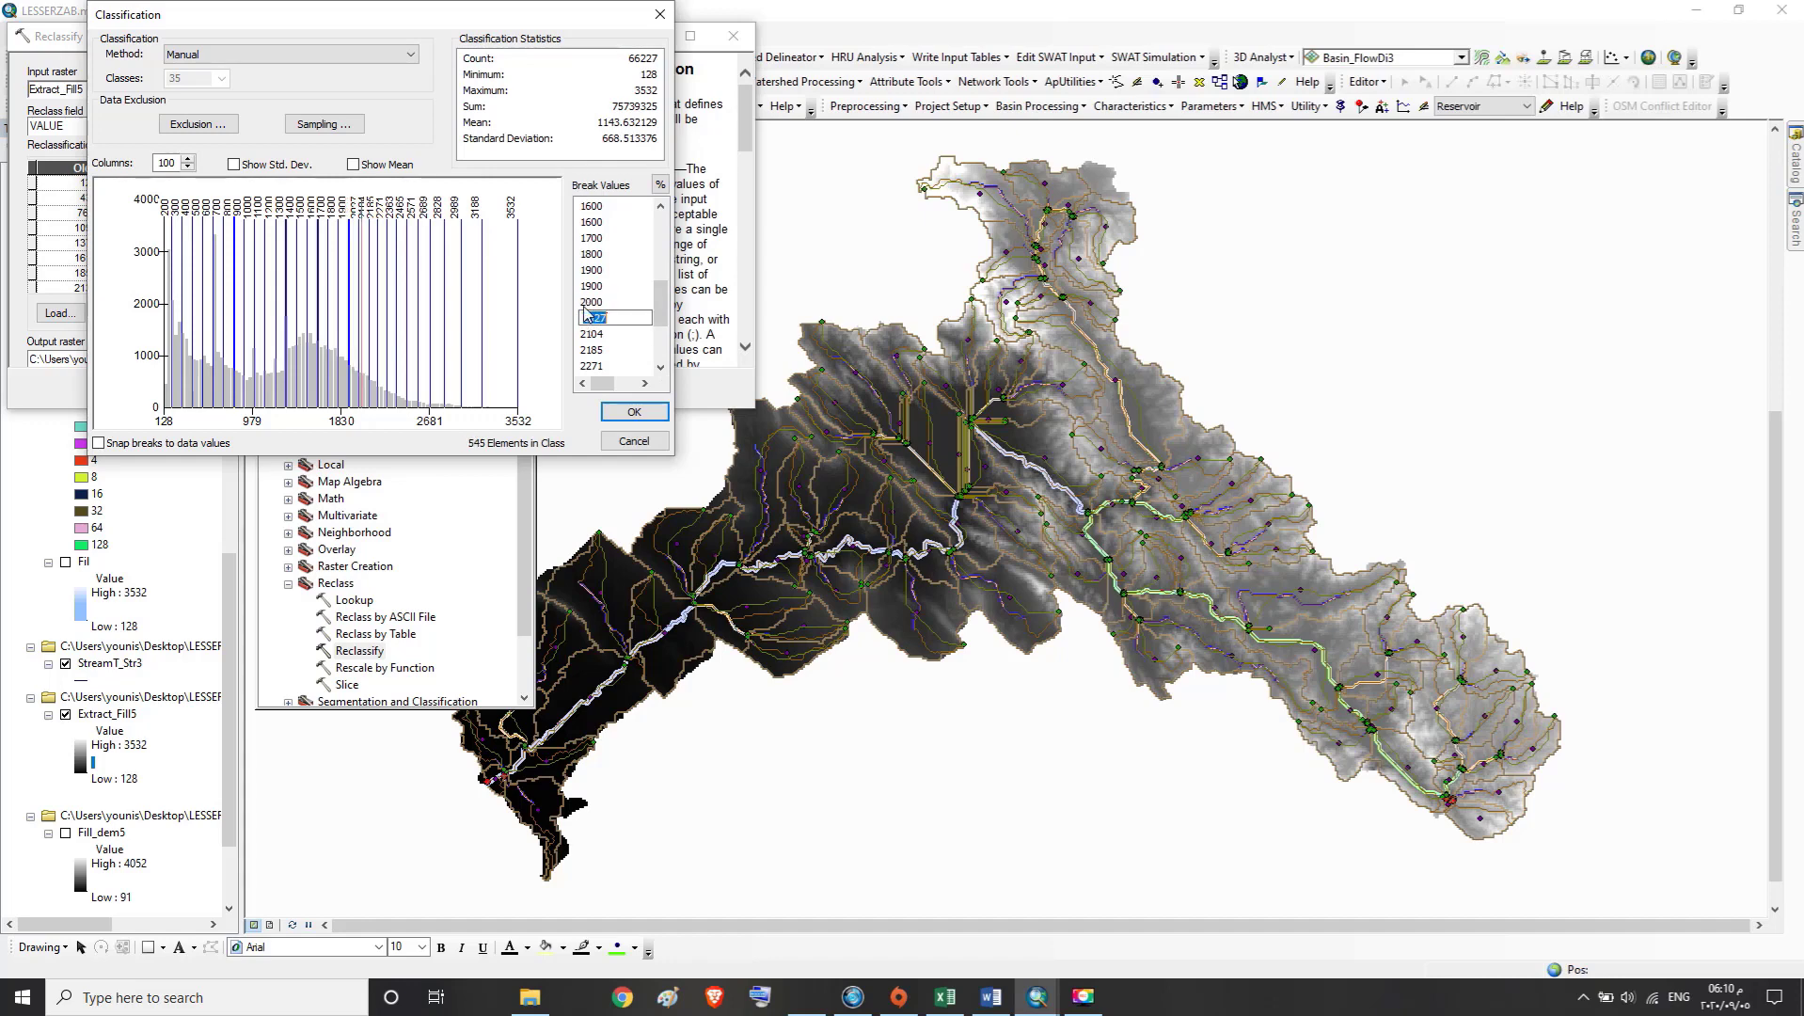
pyautogui.write('2100')
pyautogui.doubleClick(598, 335)
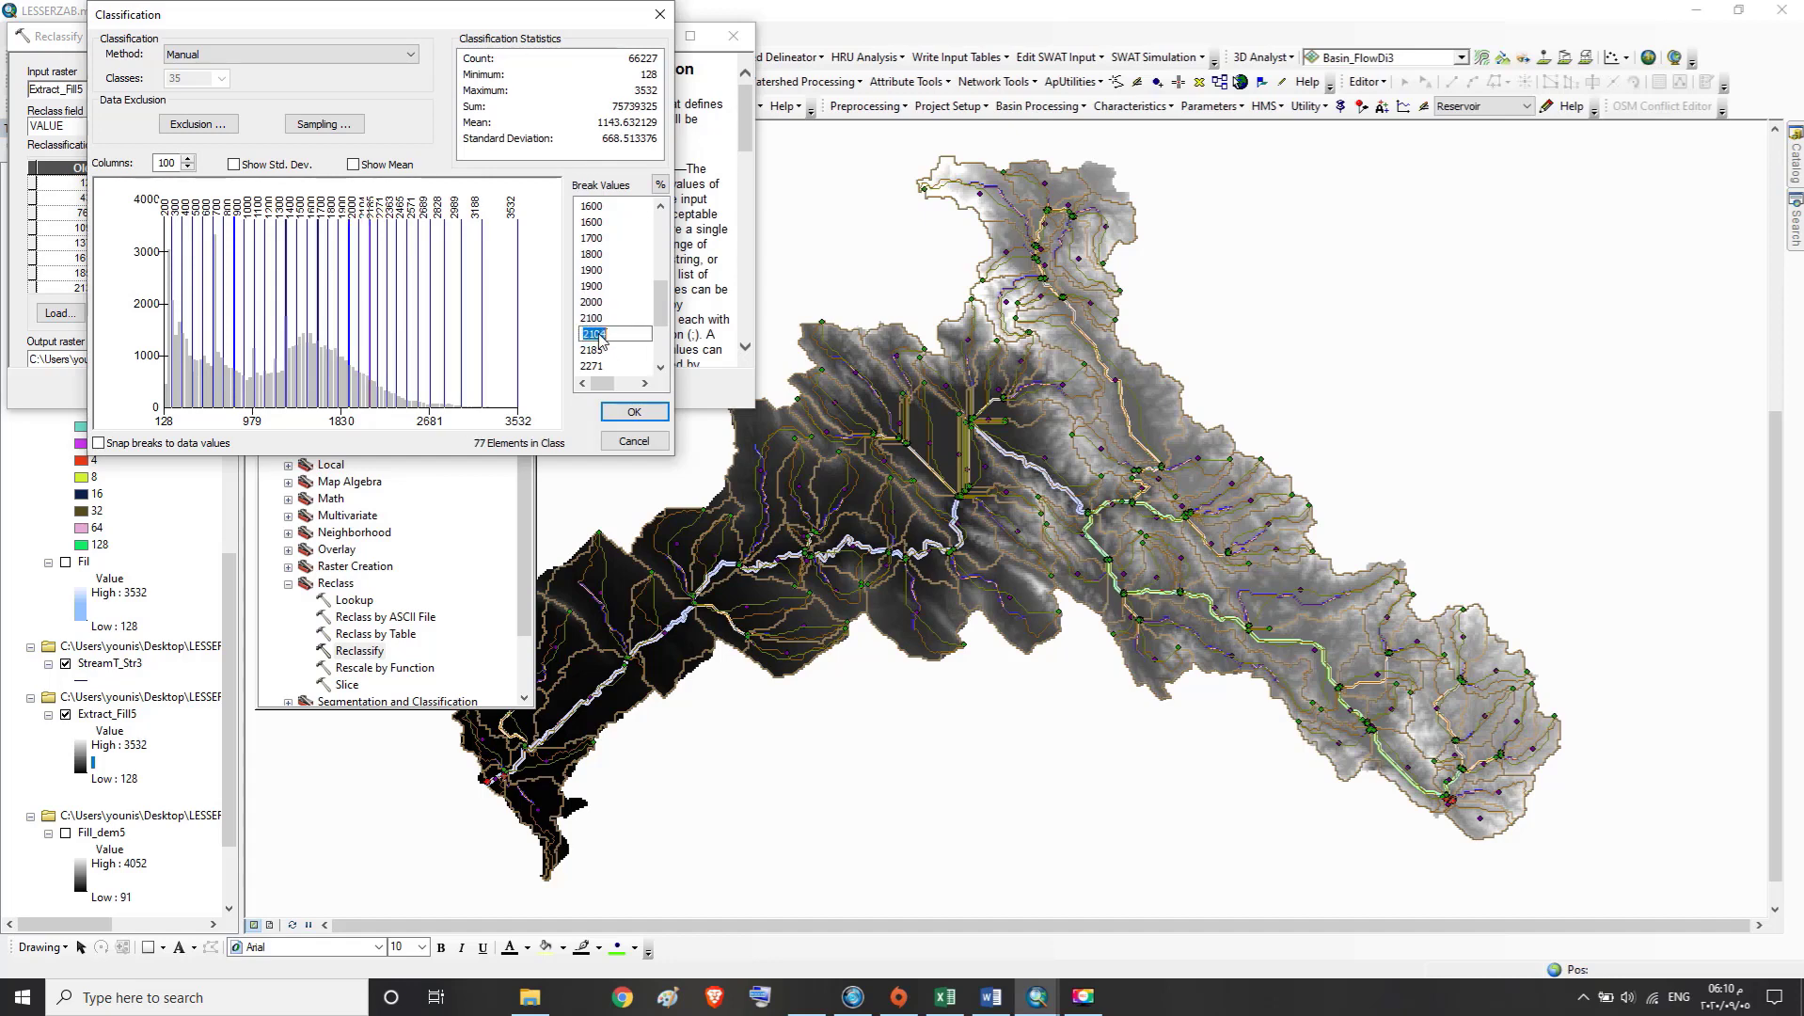
pyautogui.write('2200')
# Set the two break values following the repeated 2200 to 2300 and 2400
pyautogui.click(598, 351)
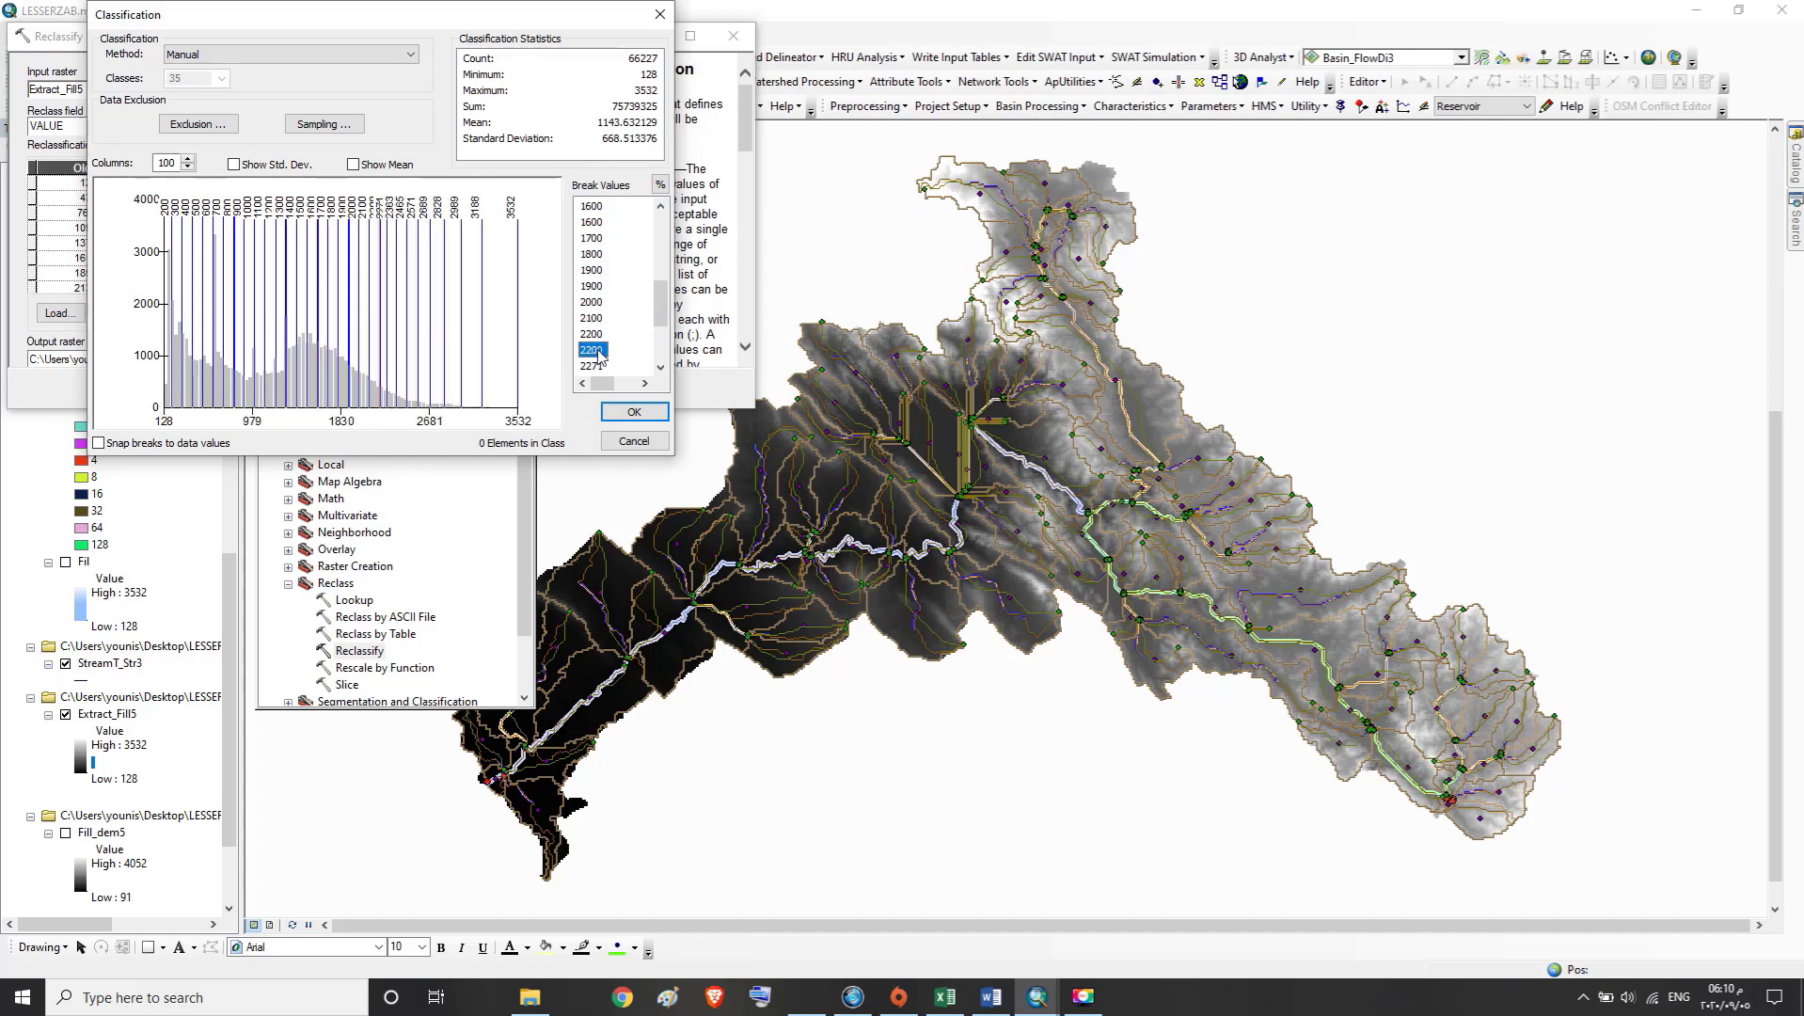
pyautogui.press('Down')
pyautogui.press('Down')
pyautogui.scroll(-3, 598, 352)
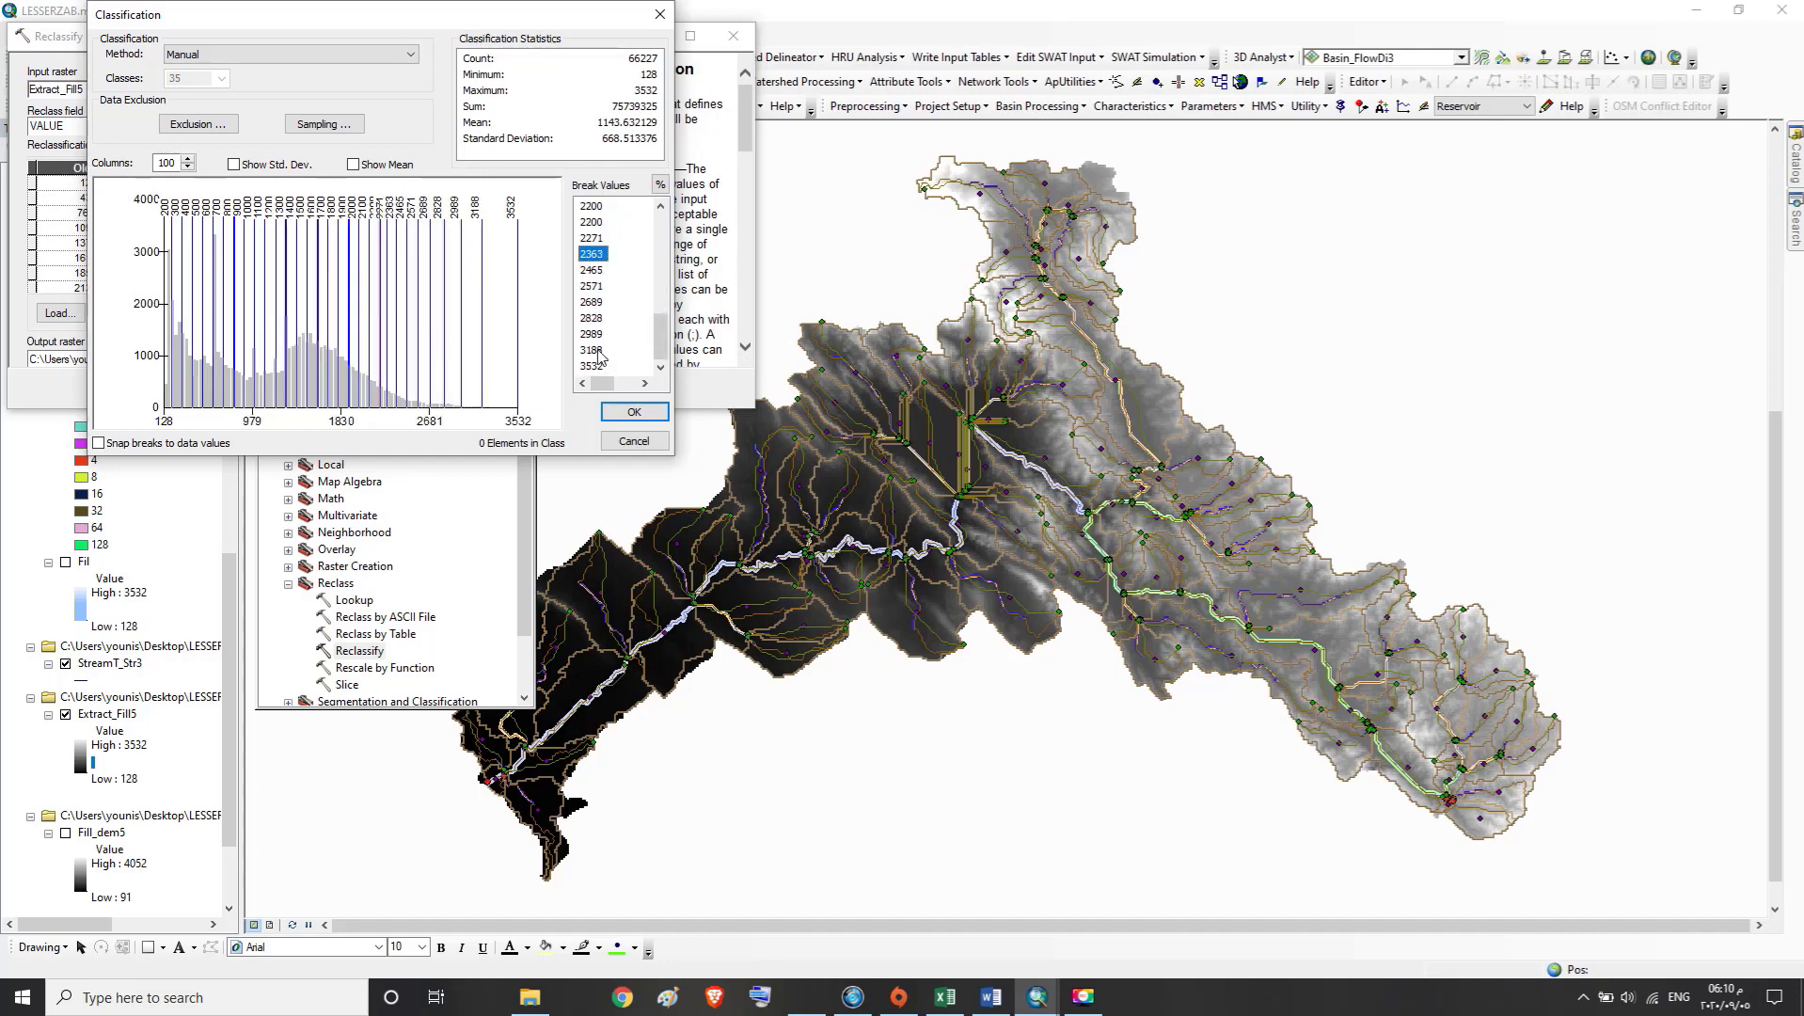
pyautogui.click(588, 238)
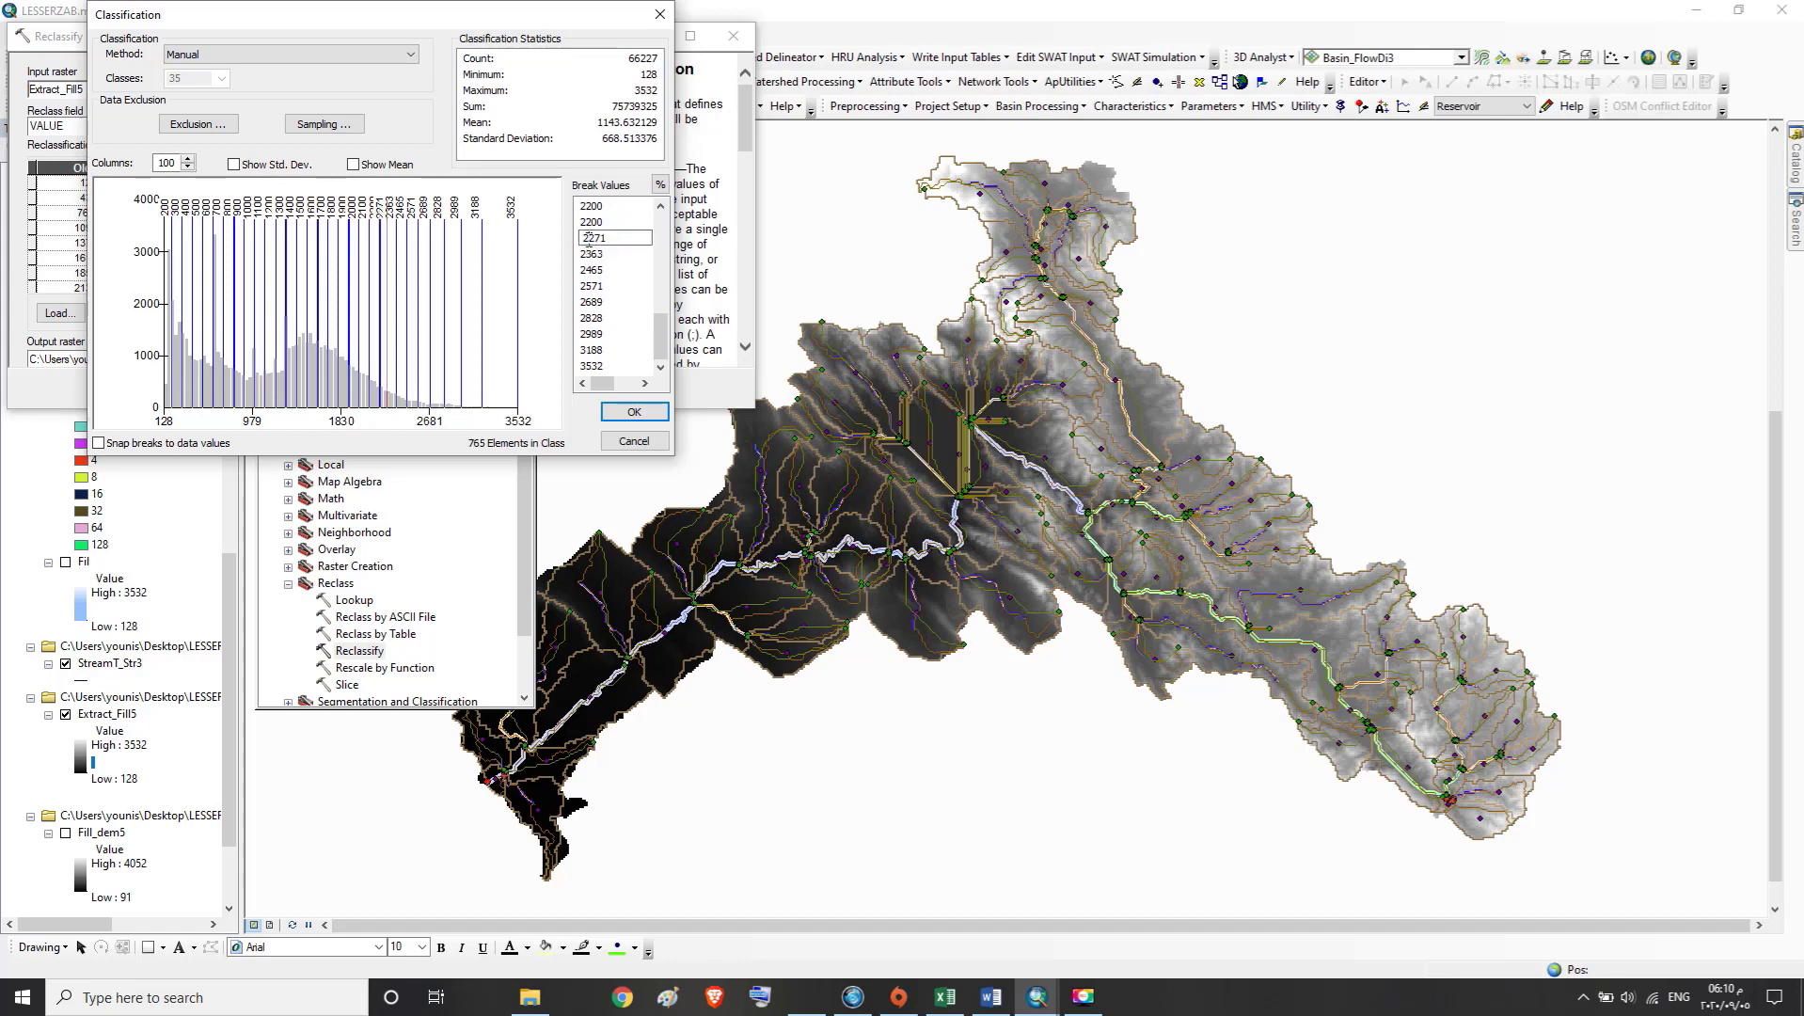
pyautogui.doubleClick(593, 239)
pyautogui.write('23')
pyautogui.doubleClick(594, 254)
pyautogui.write('2400')
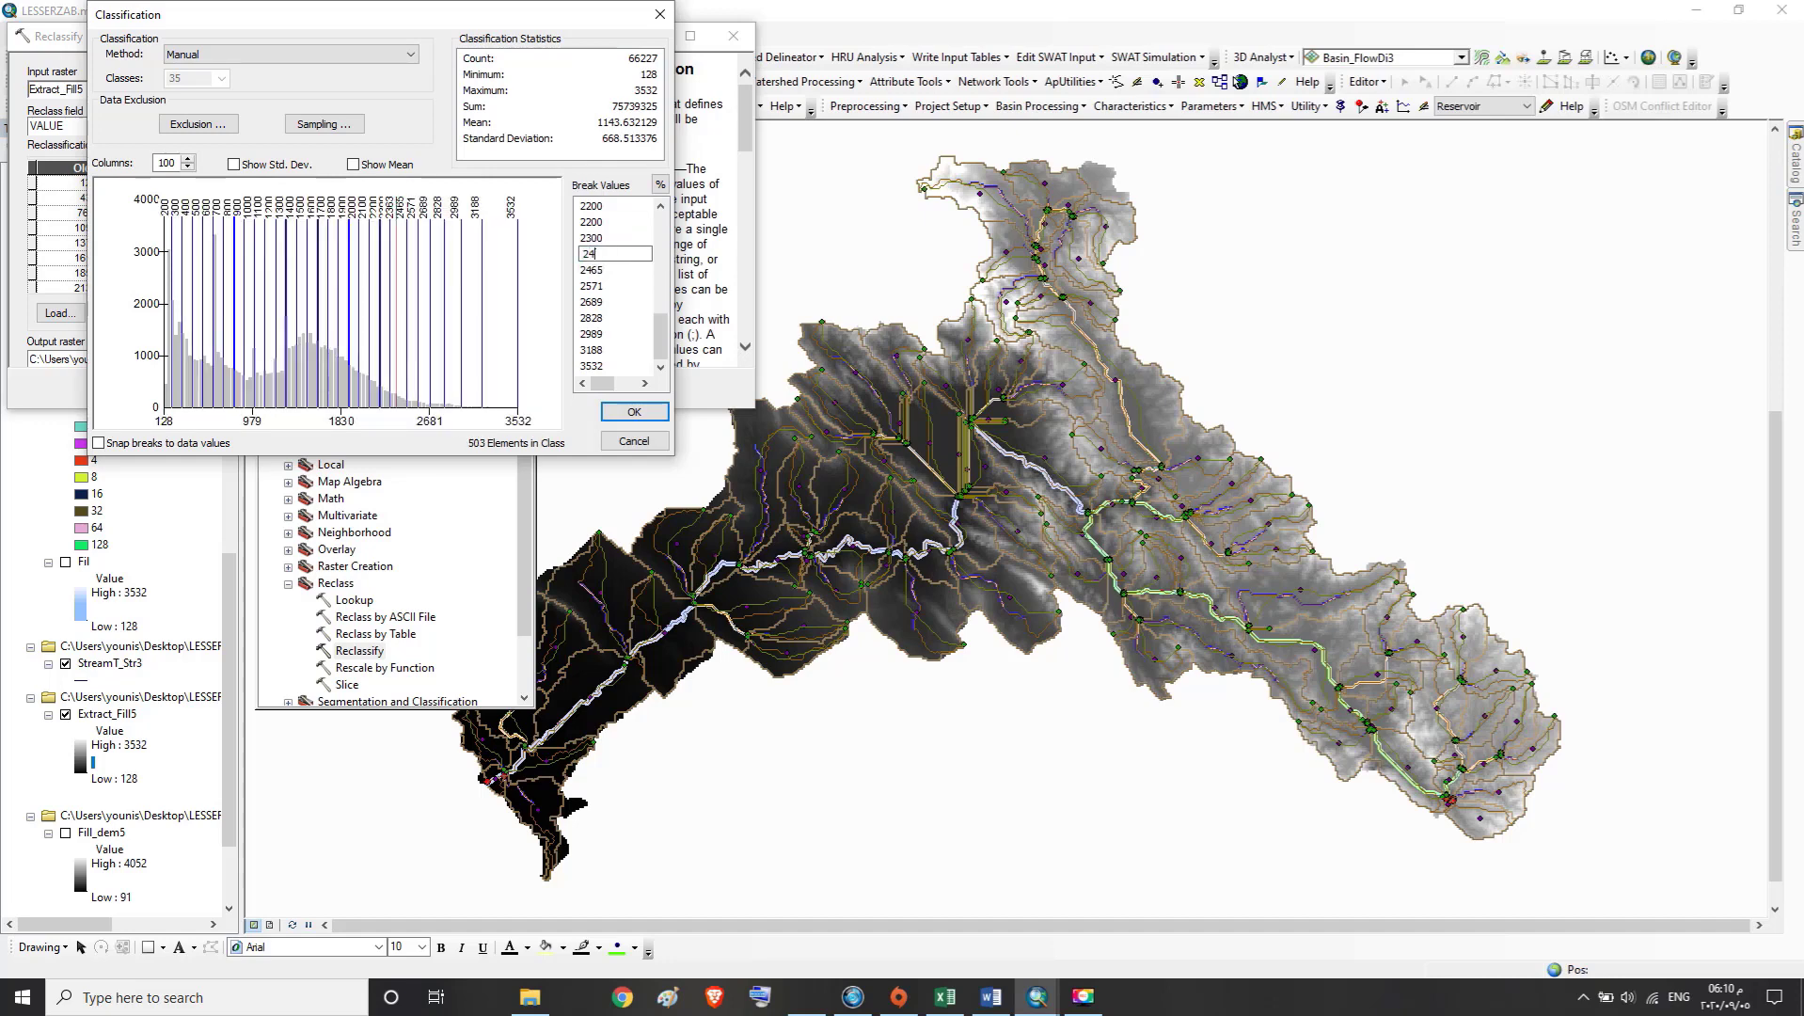
# Set the two break values directly after 2400 to 2500 and 2600
pyautogui.doubleClick(594, 270)
pyautogui.write('25')
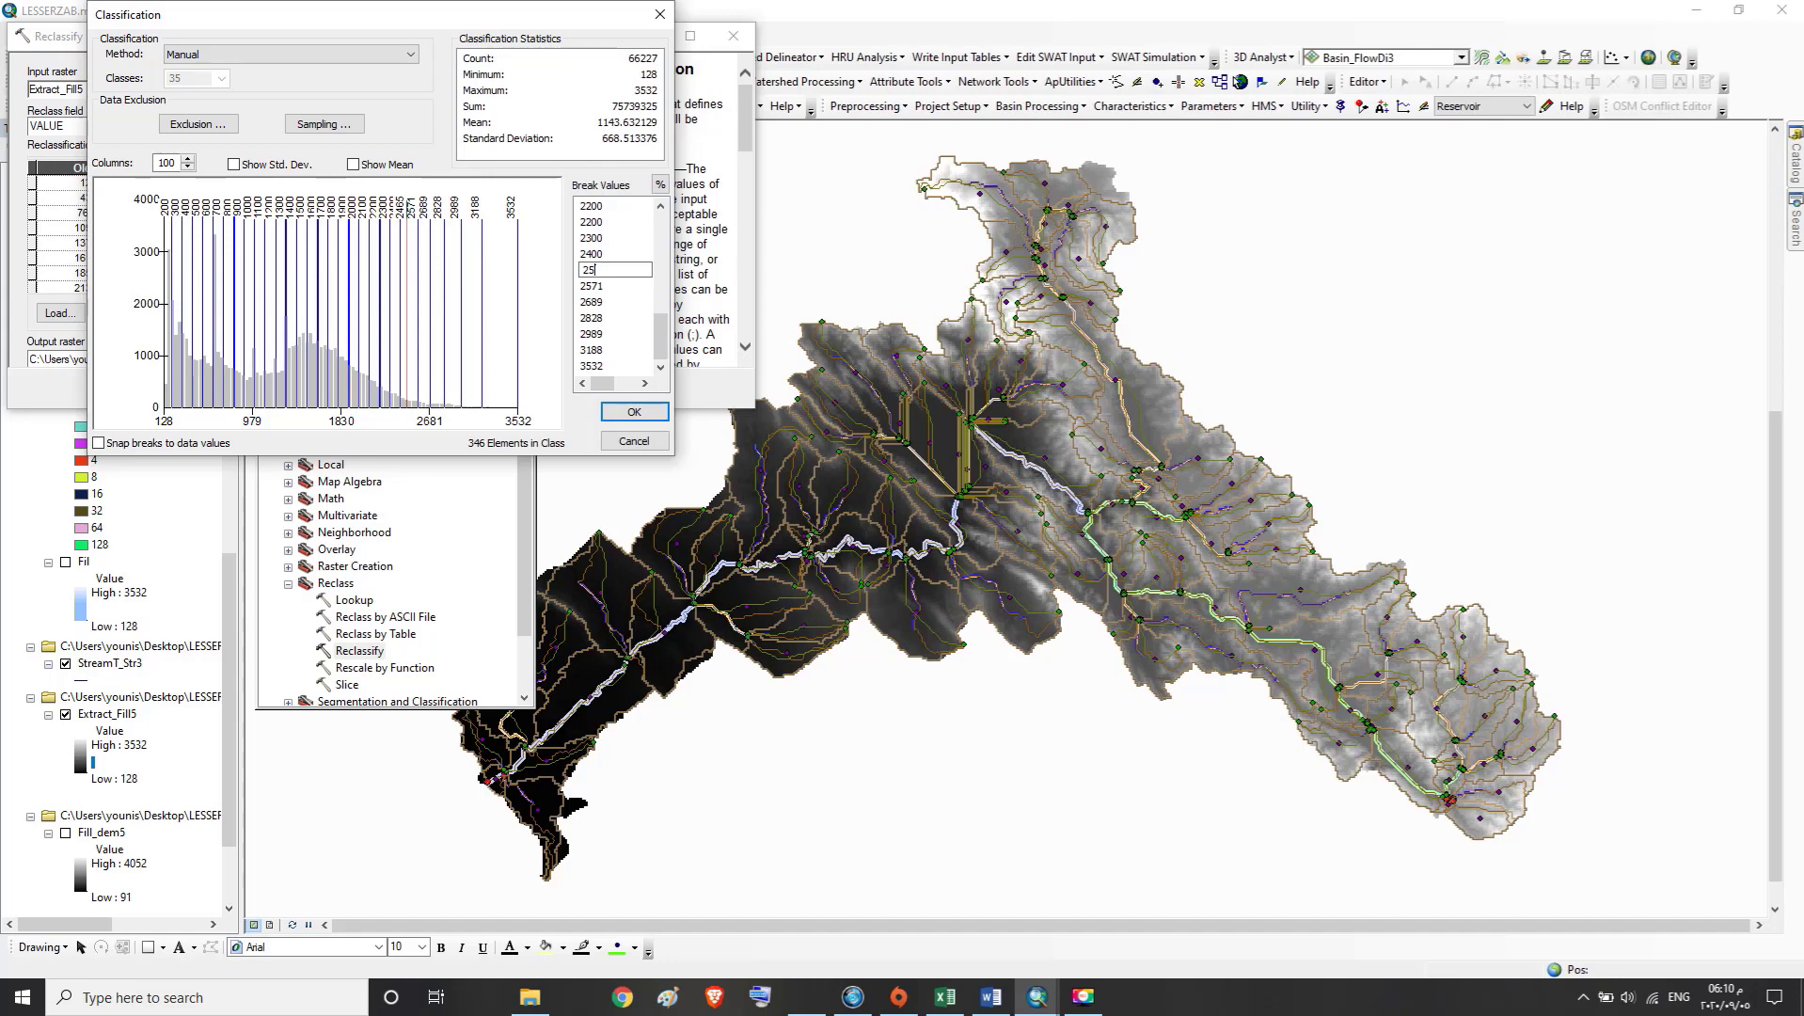
pyautogui.write('00')
pyautogui.doubleClick(595, 287)
pyautogui.write('2600')
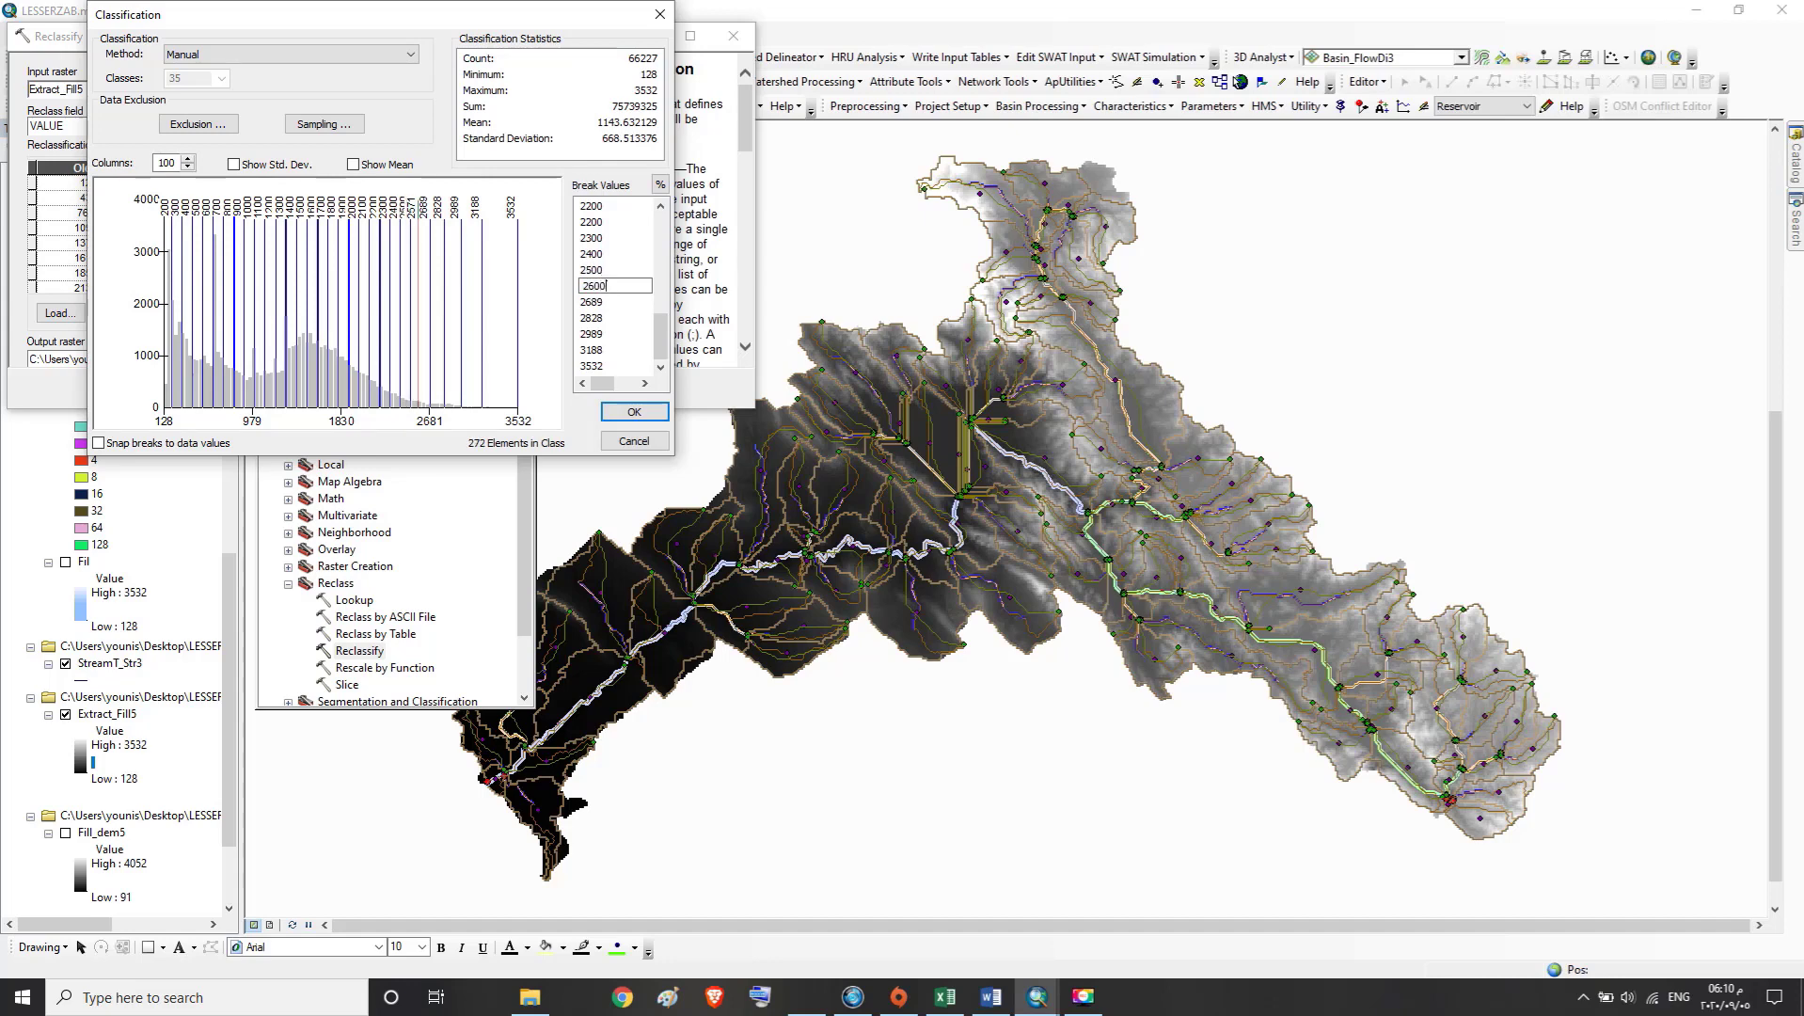
# Set the two break values directly after 2600 to 2700 and 2800
pyautogui.doubleClick(597, 302)
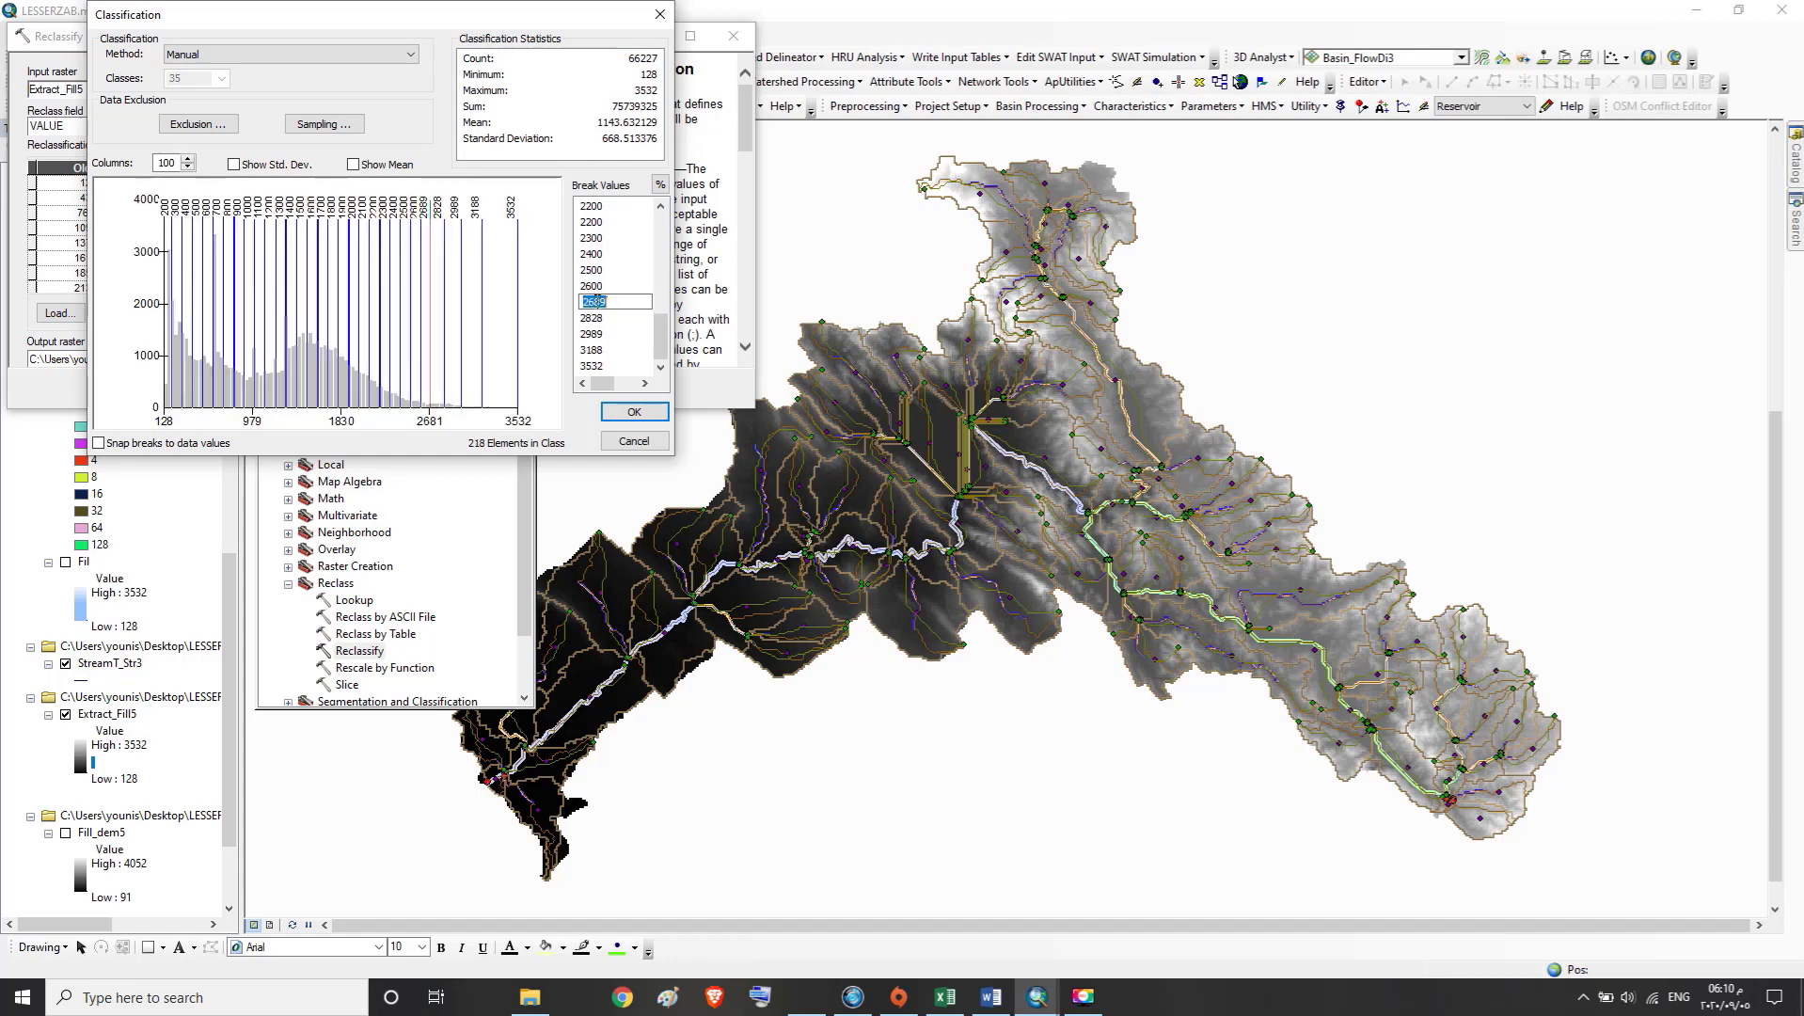
pyautogui.write('2700')
pyautogui.doubleClick(599, 318)
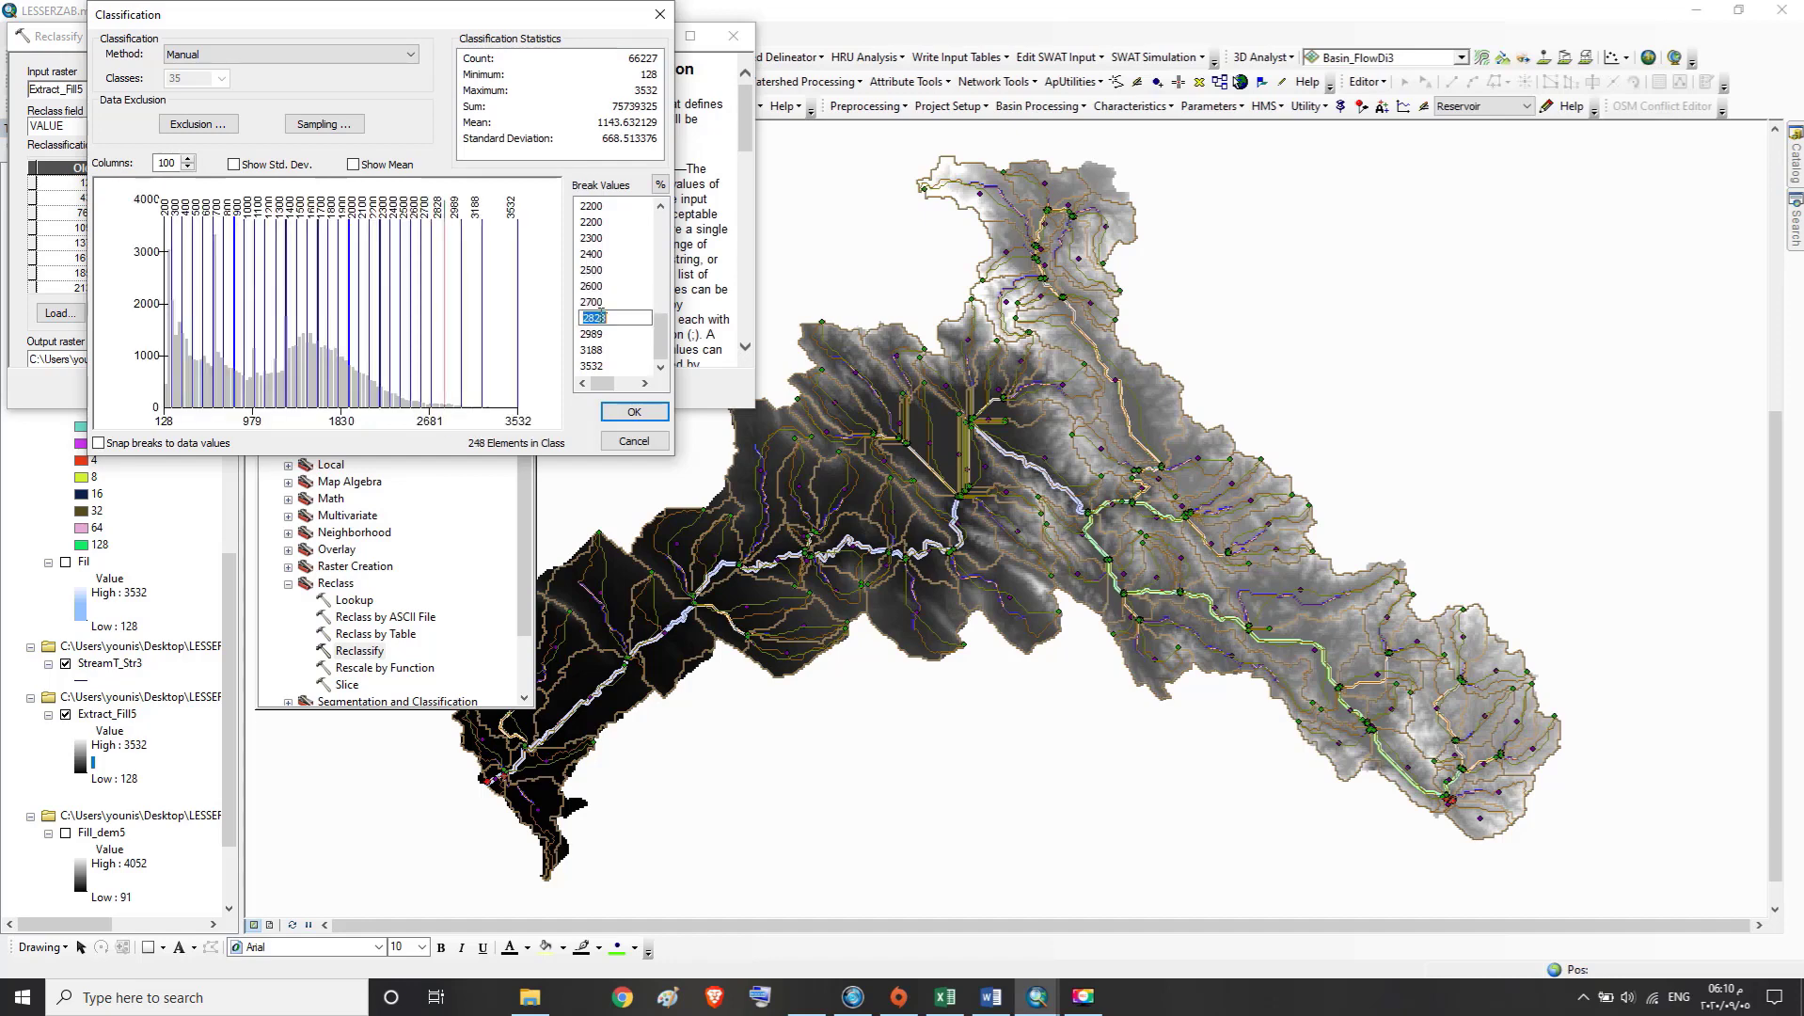
pyautogui.write('2800')
# Set the two break values between 2800 and the final 3532 break to 2900 and 3000
pyautogui.doubleClick(596, 335)
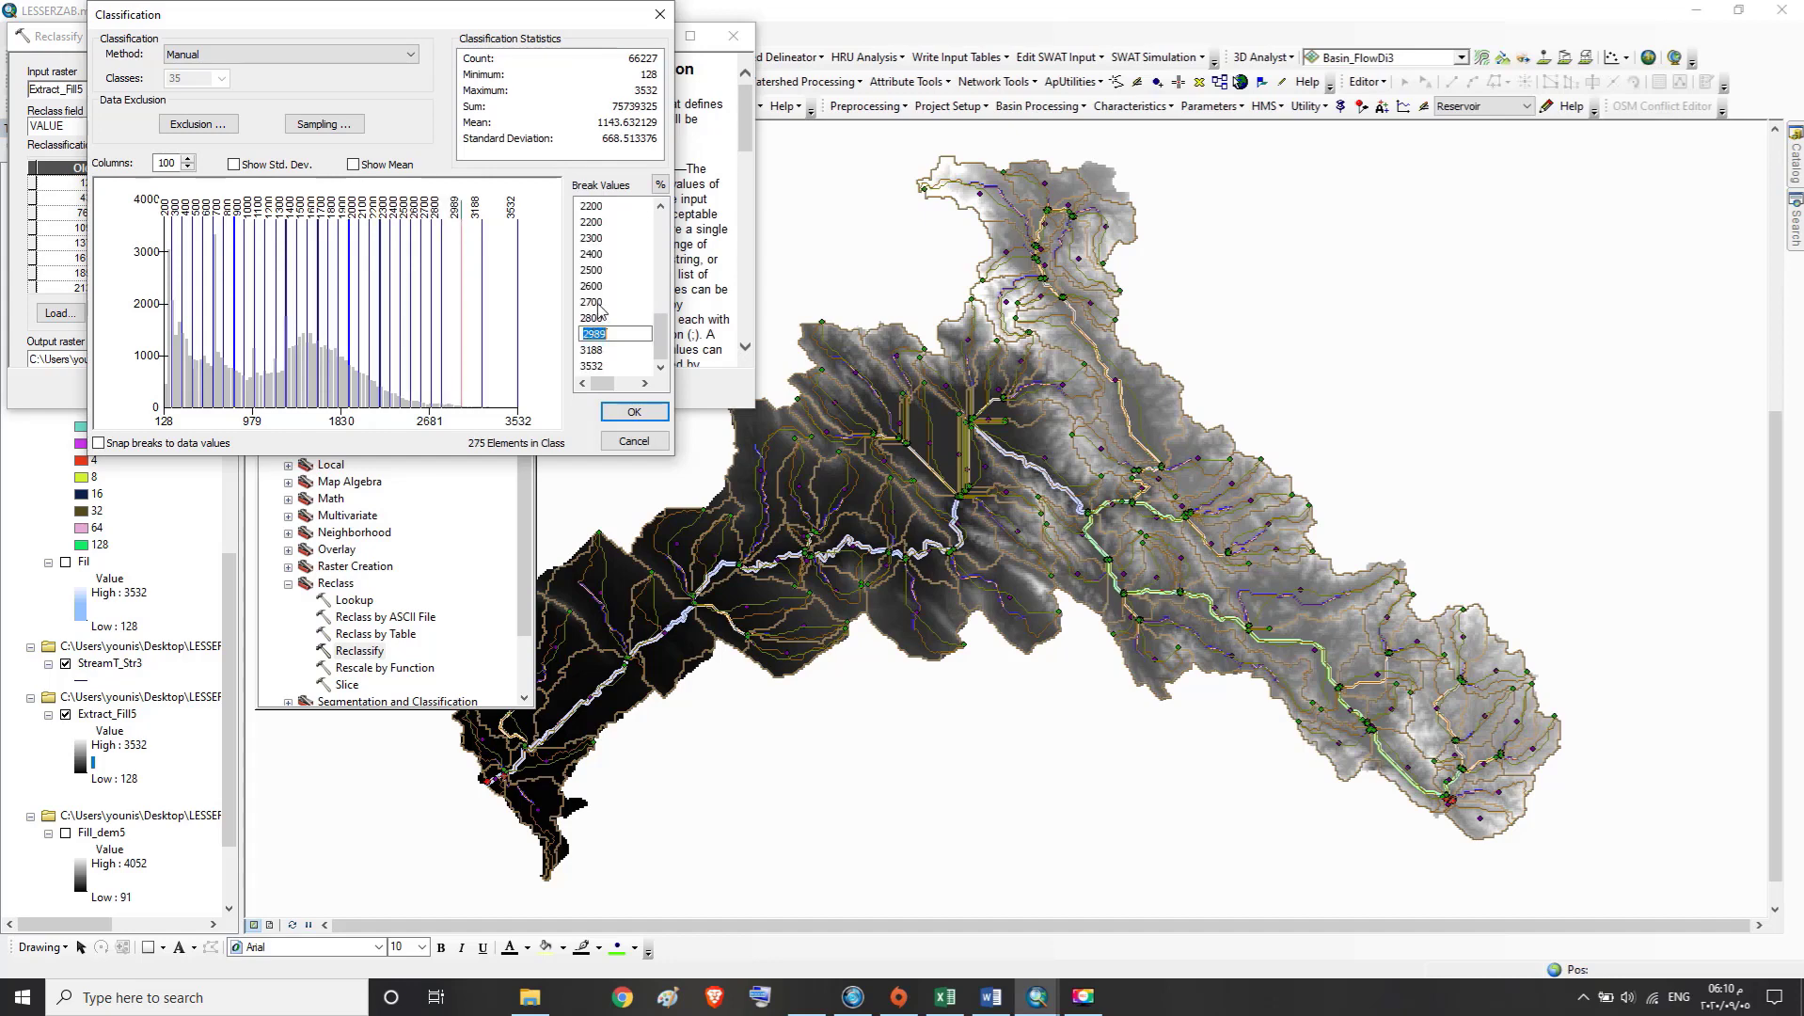
pyautogui.write('2900')
pyautogui.doubleClick(596, 350)
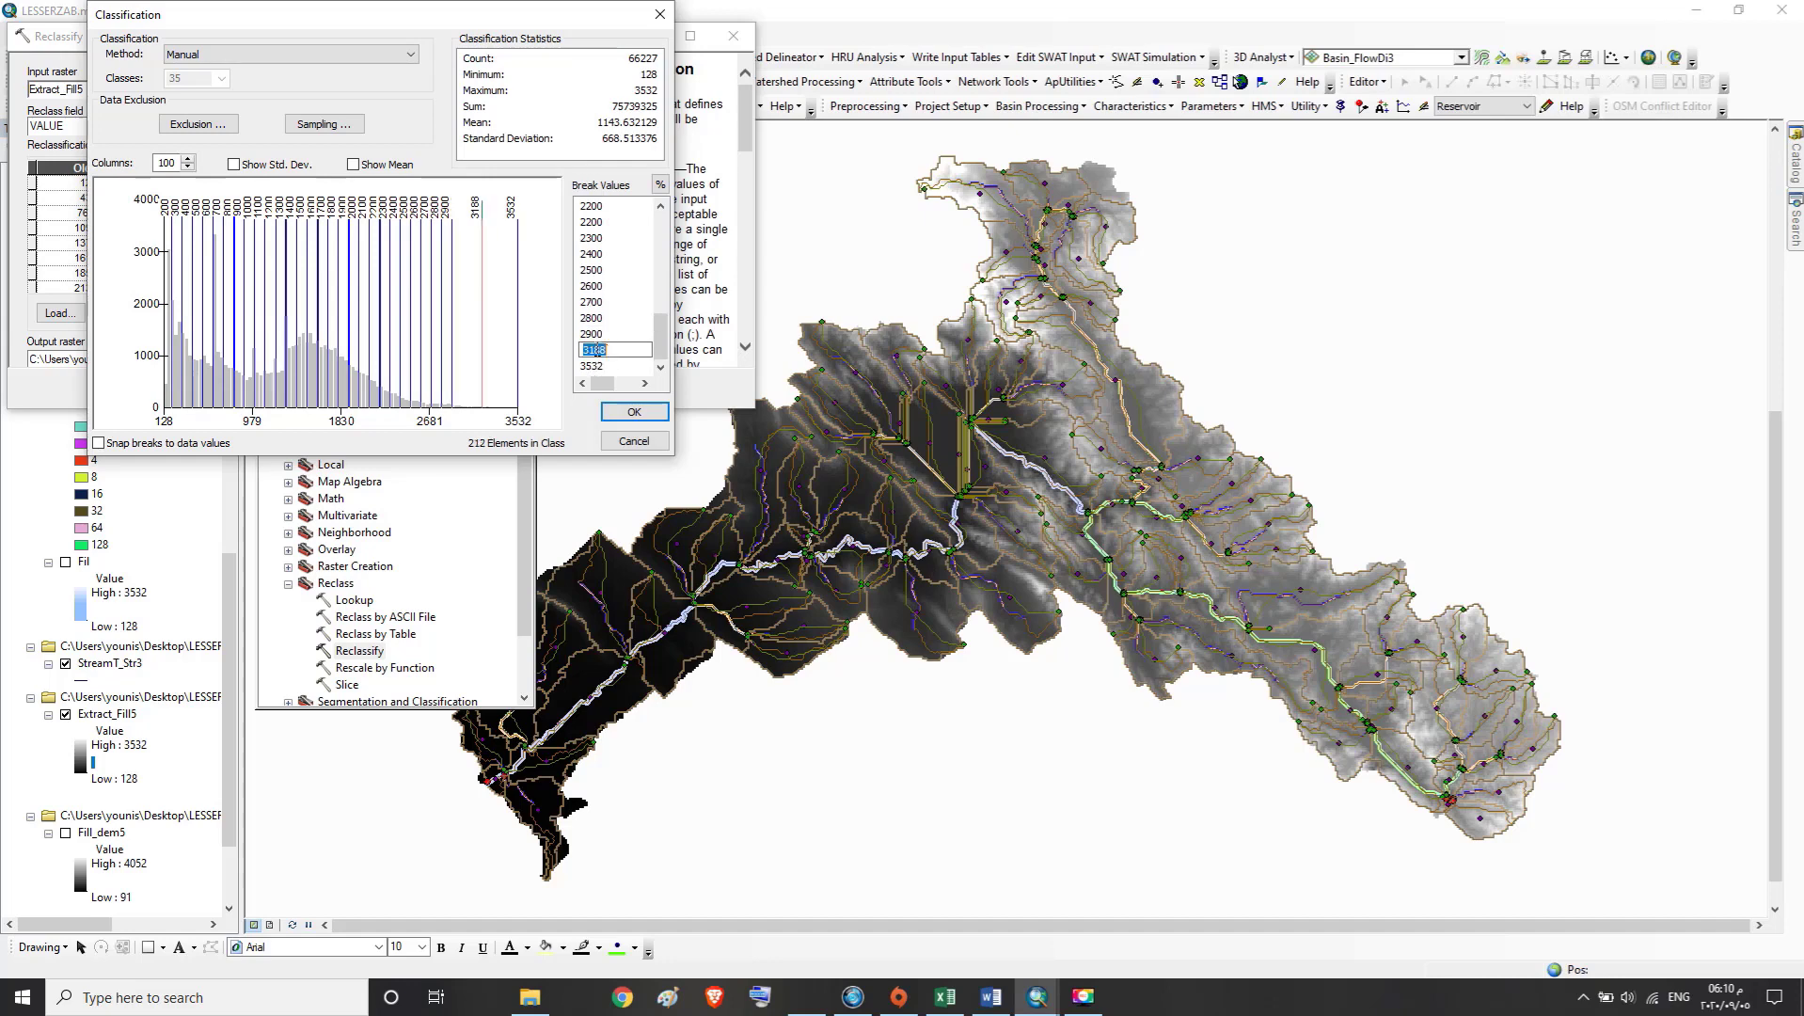
pyautogui.write('3000')
pyautogui.click(661, 367)
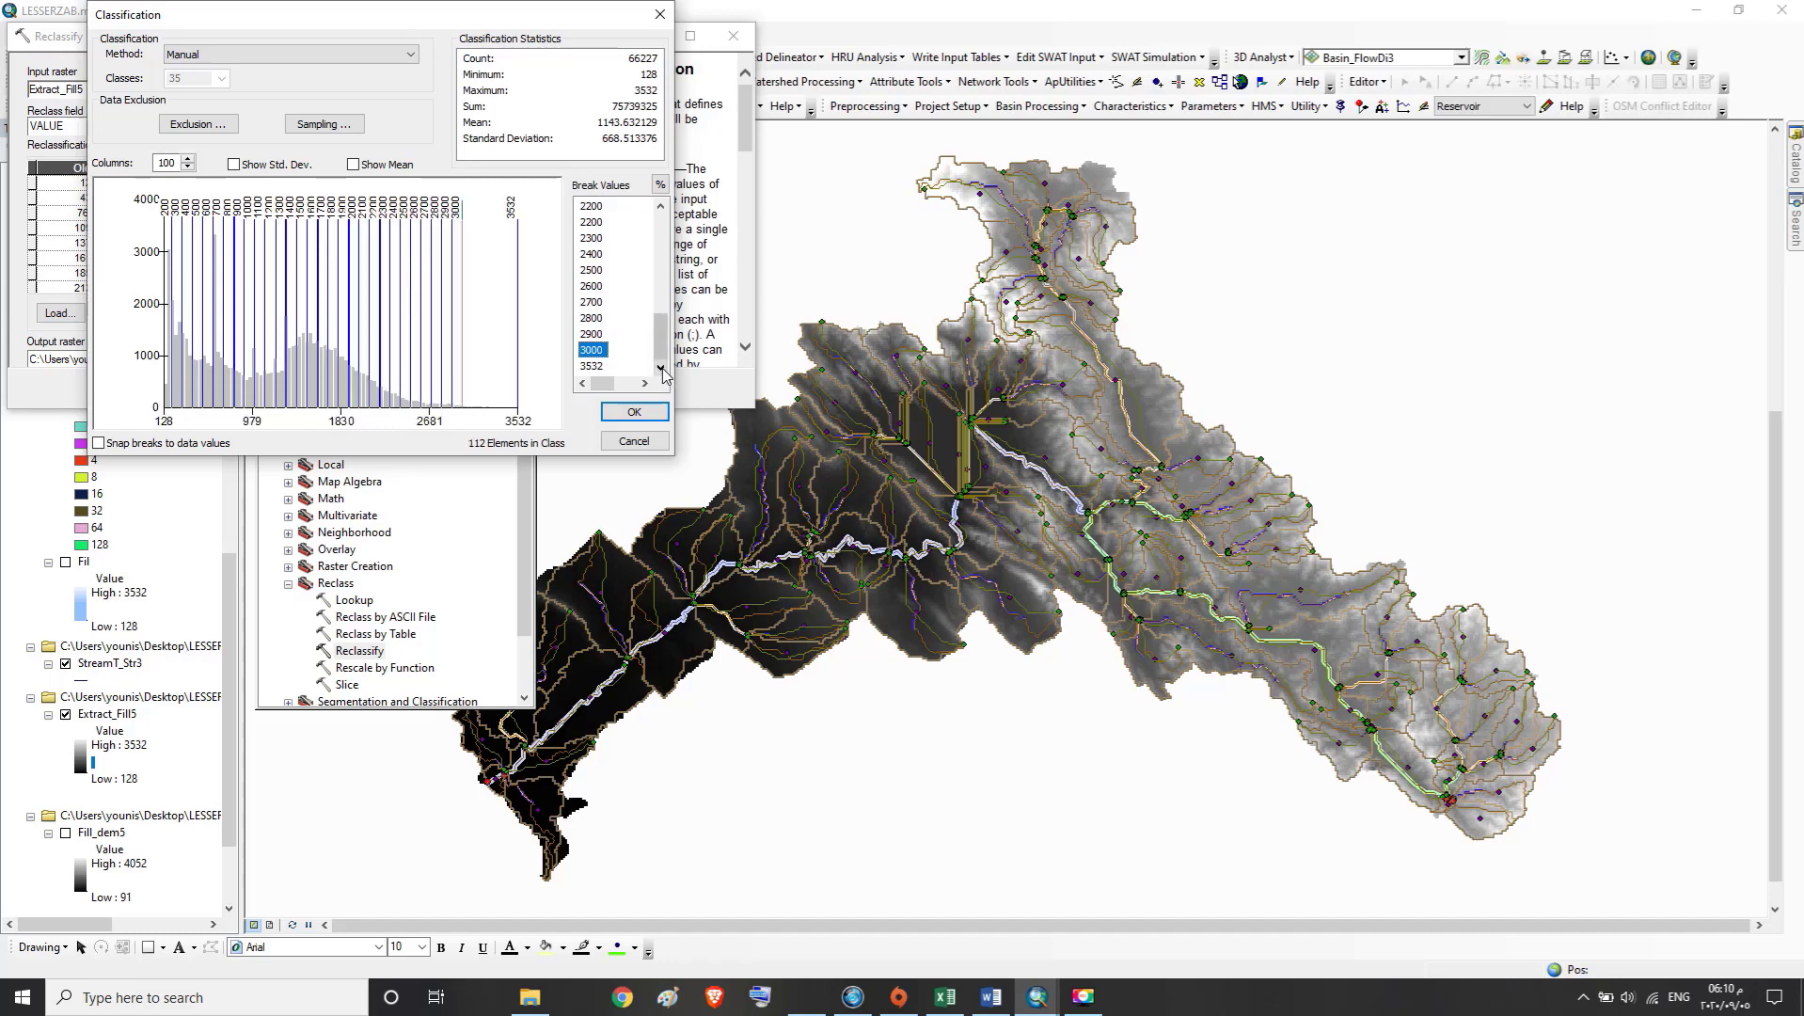
pyautogui.click(663, 369)
# Return to the start of the break values and correct the repeated 800 and the value after it to 900 and 1000
pyautogui.moveTo(663, 341); pyautogui.dragTo(663, 217)
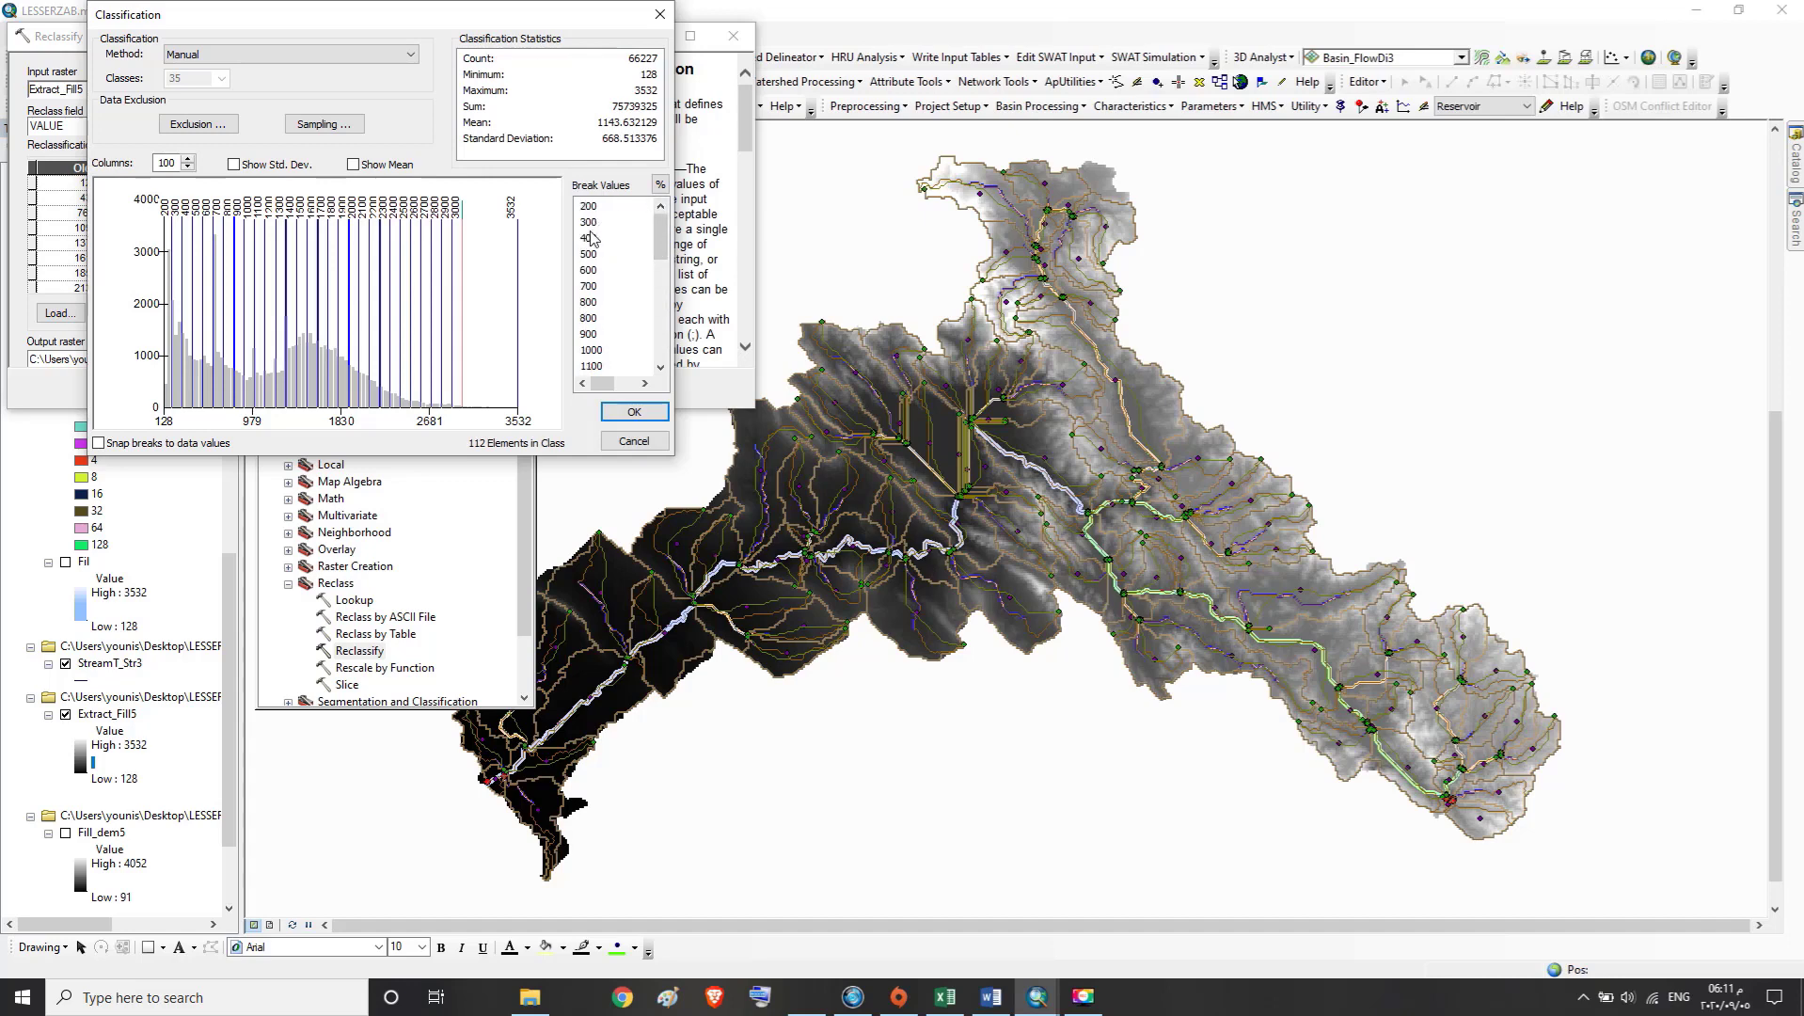
pyautogui.click(591, 319)
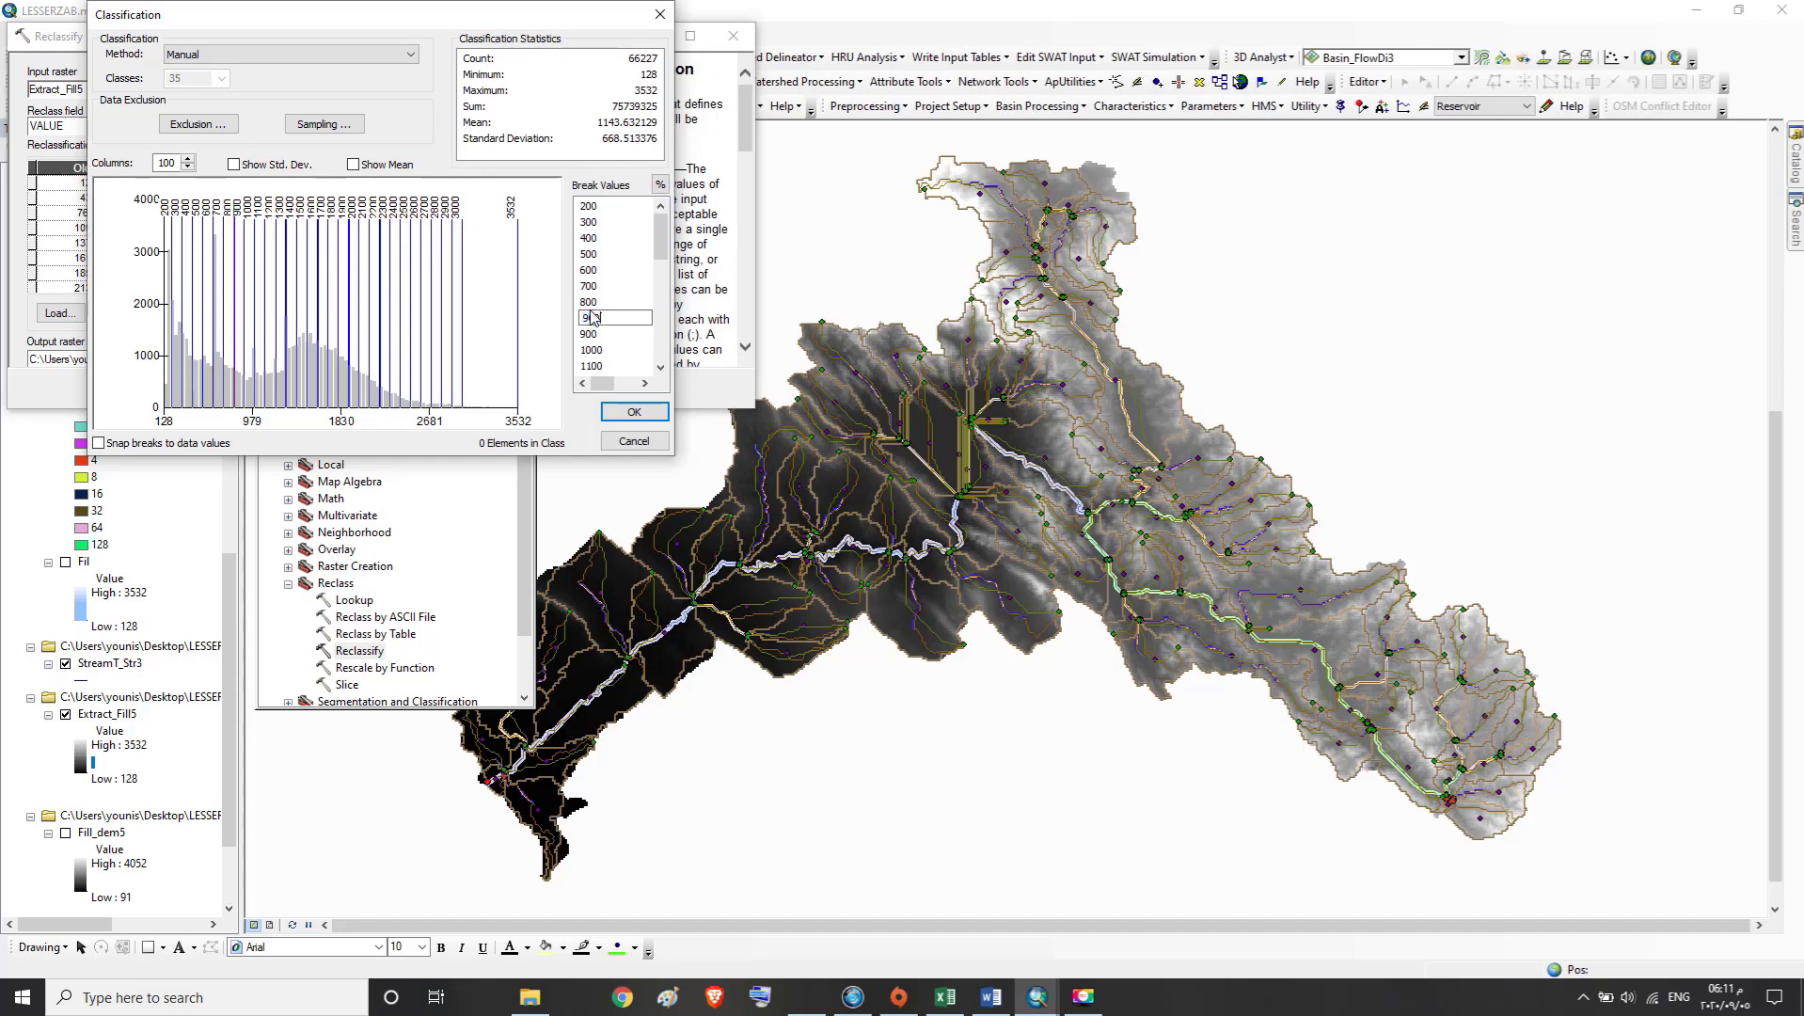
pyautogui.click(590, 337)
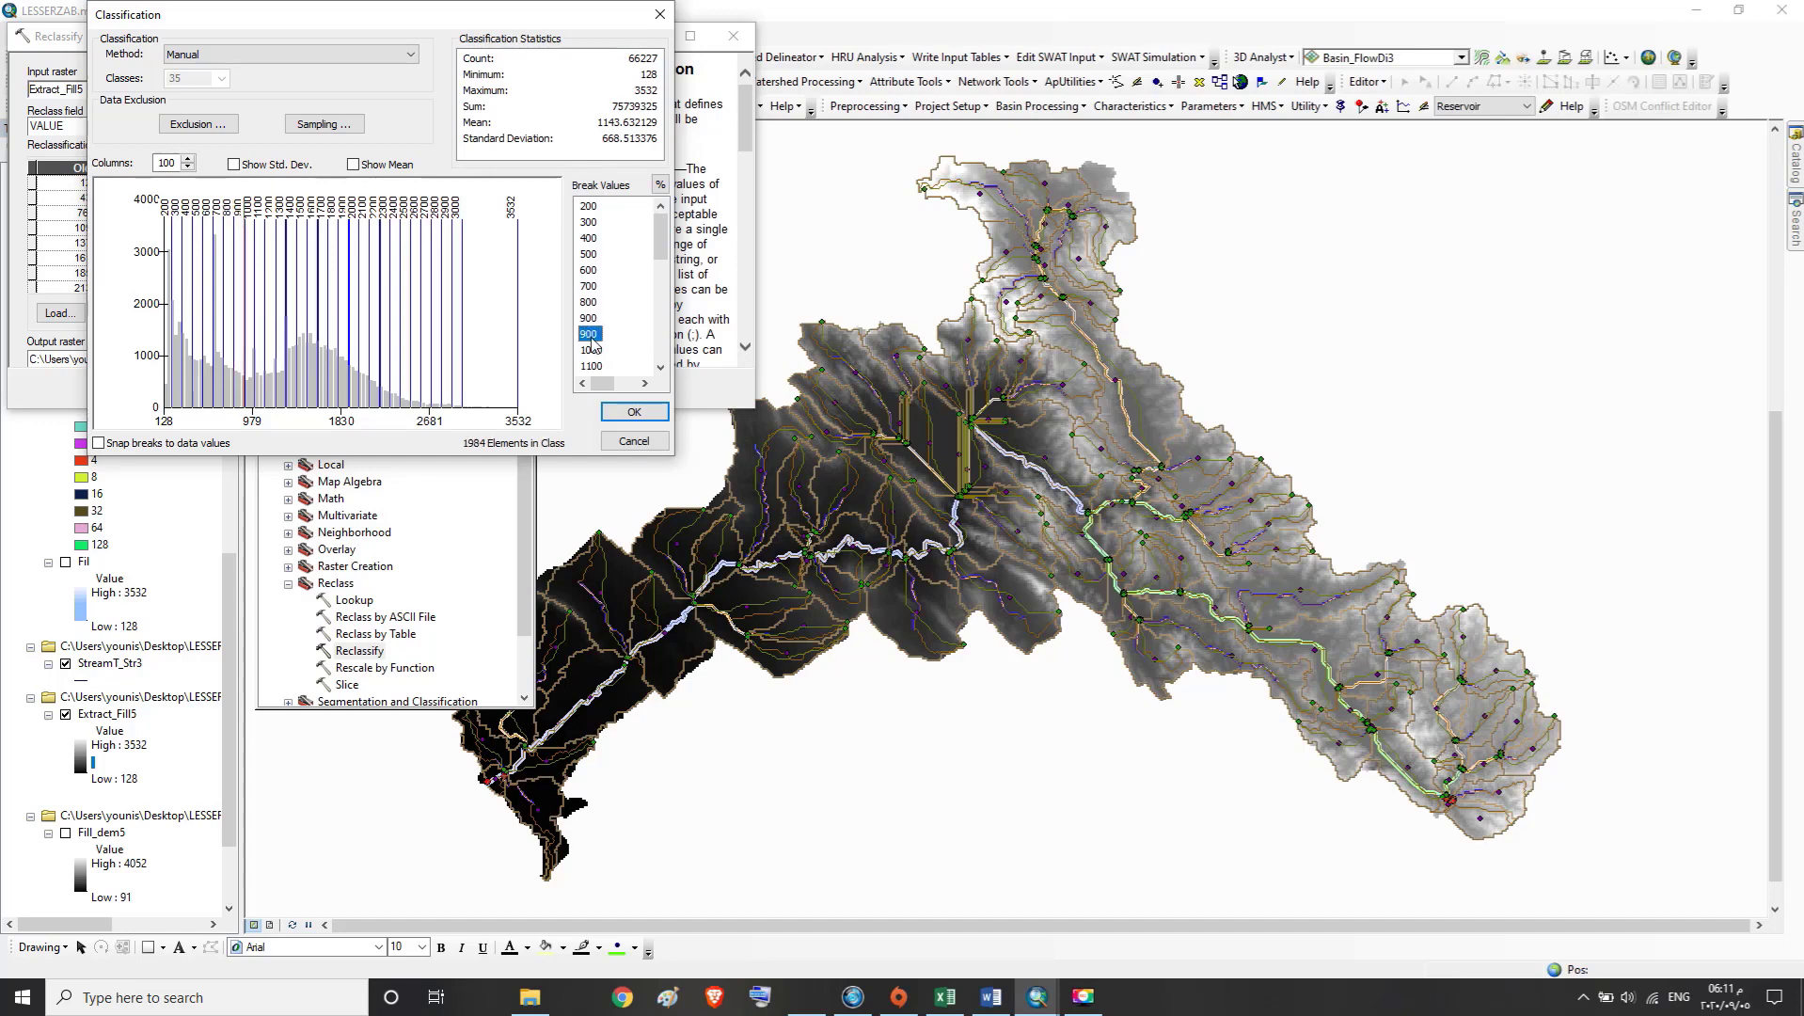
pyautogui.click(591, 332)
pyautogui.write('10')
# Set the two break values directly after the corrected 1000 to 1100 and 1200
pyautogui.click(591, 350)
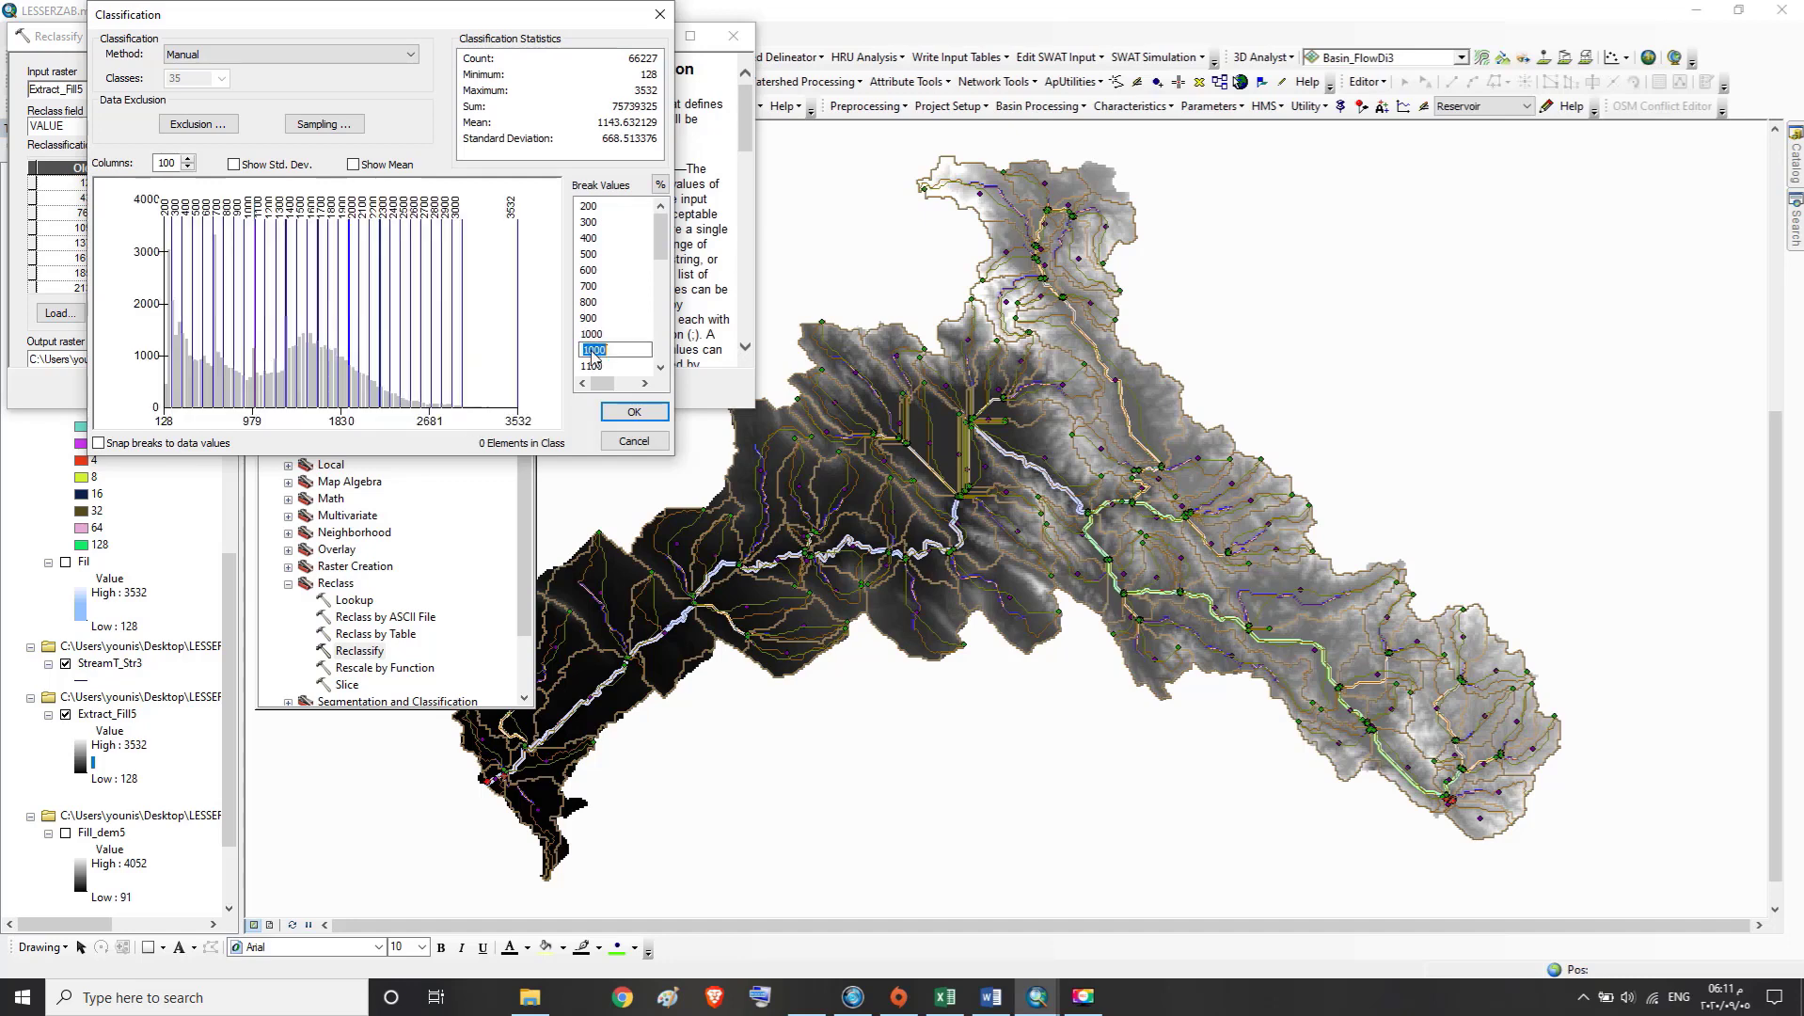
pyautogui.write('1100')
pyautogui.press('Return')
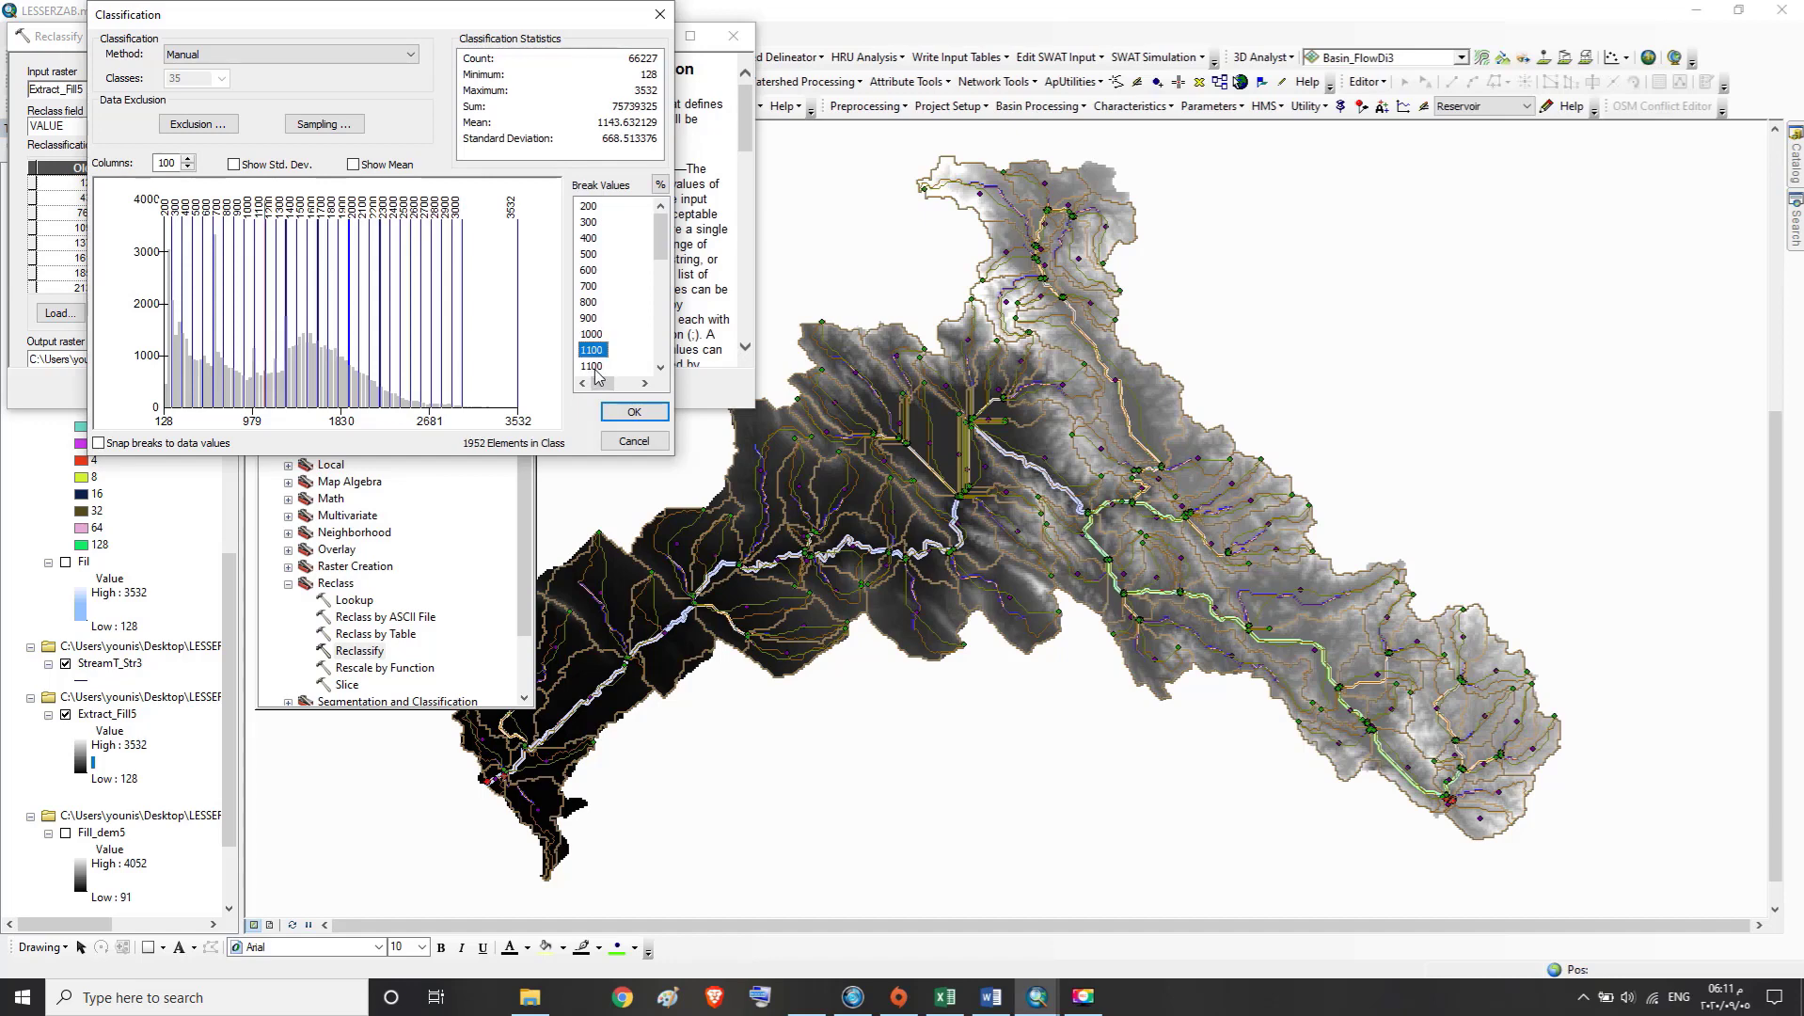
pyautogui.click(594, 367)
pyautogui.write('1200')
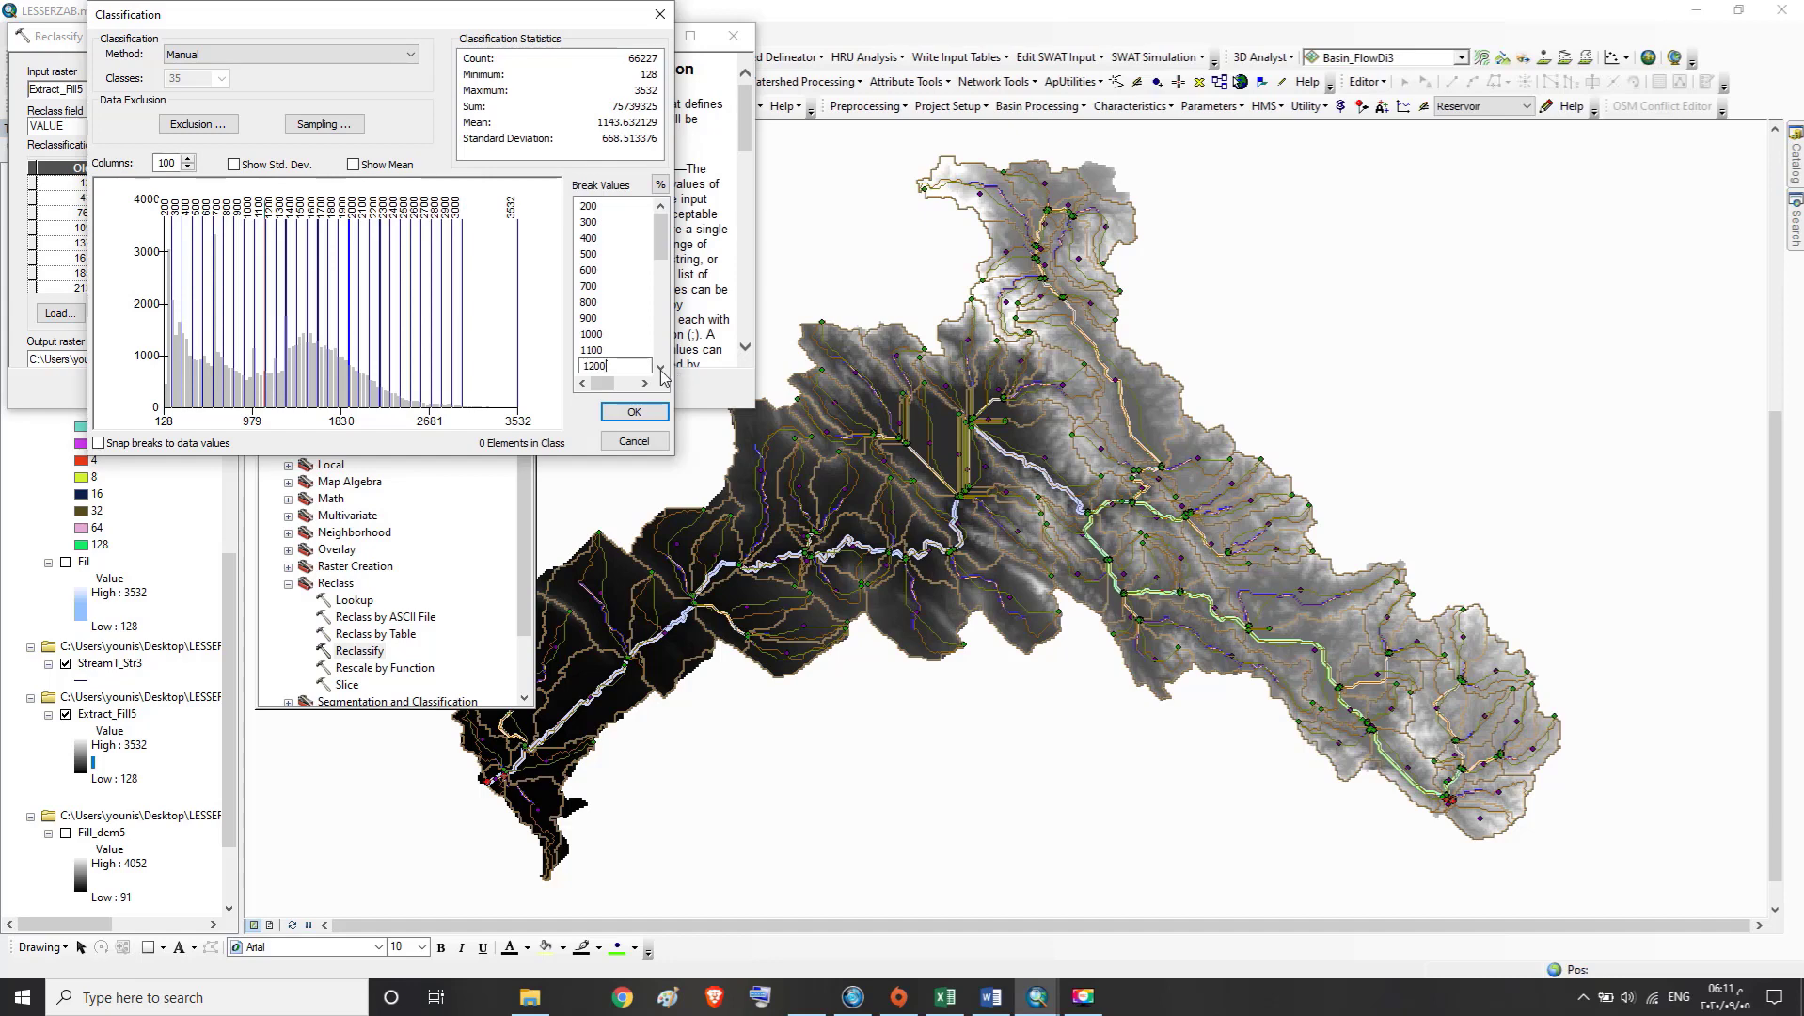
pyautogui.press('Return')
# Correct the repeated 1200 break and the one after it to 1300 and 1400
pyautogui.click(661, 367)
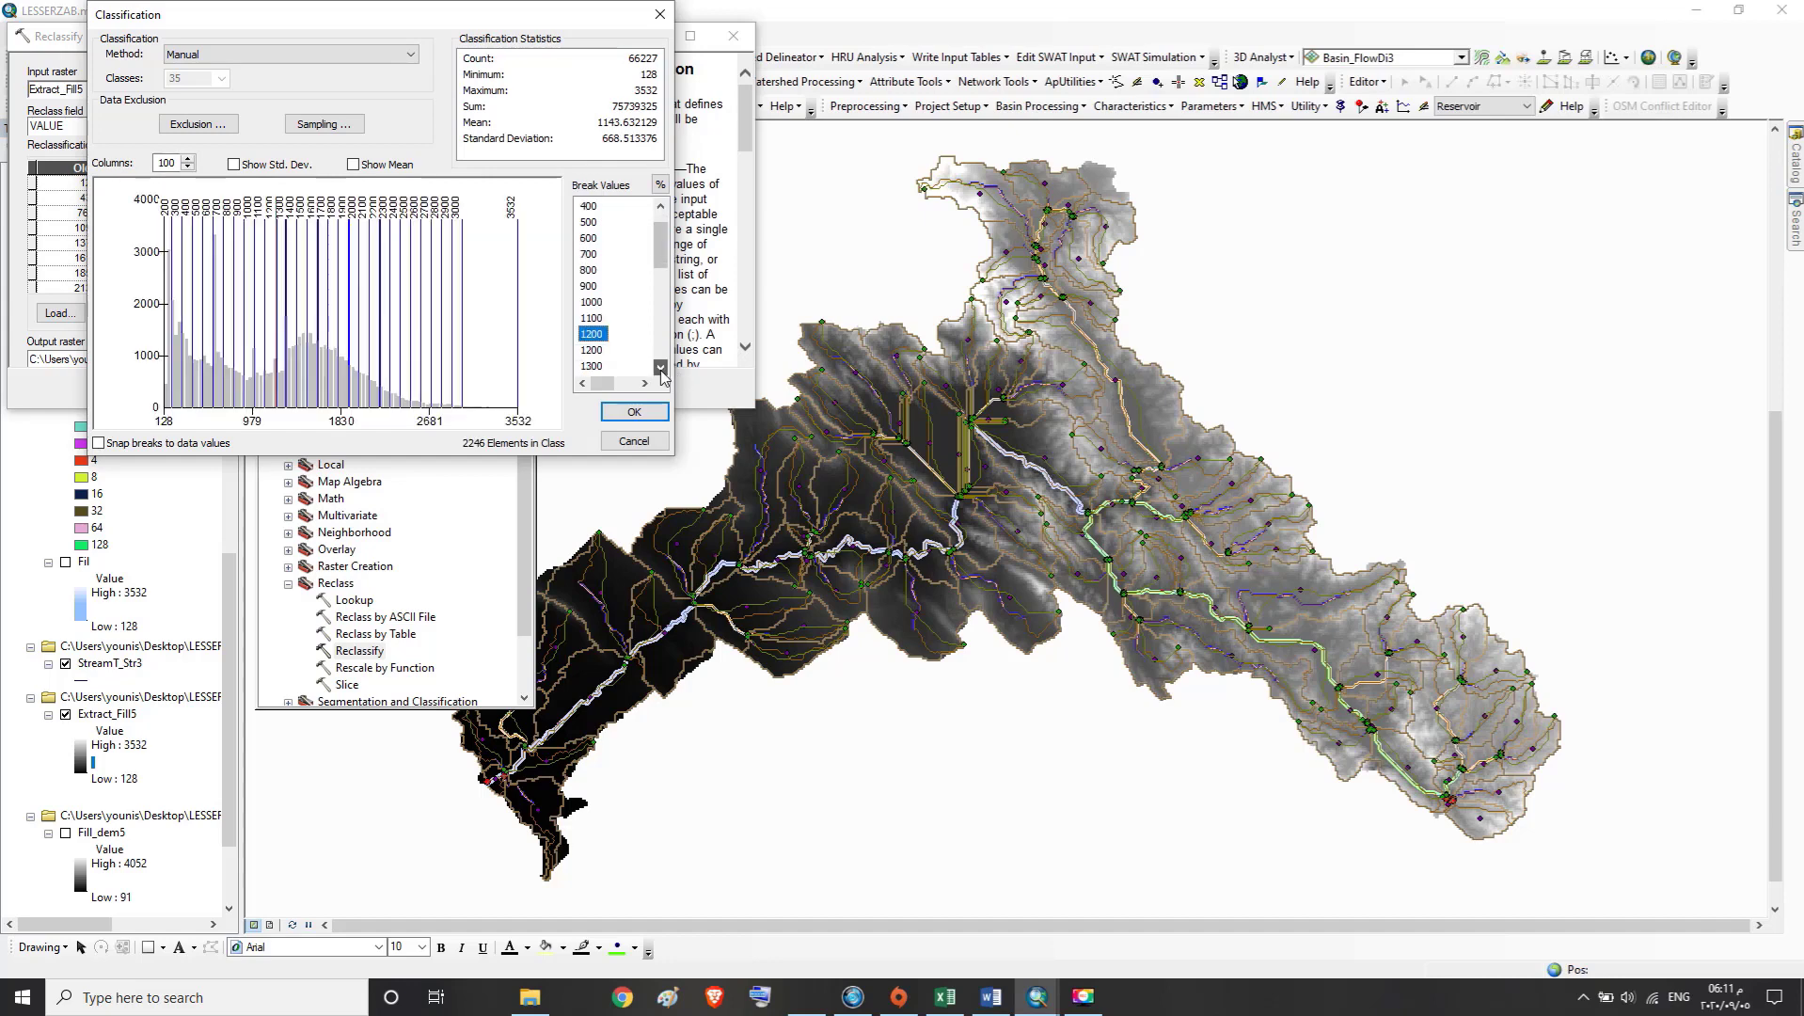
pyautogui.click(661, 367)
pyautogui.click(661, 368)
pyautogui.click(588, 288)
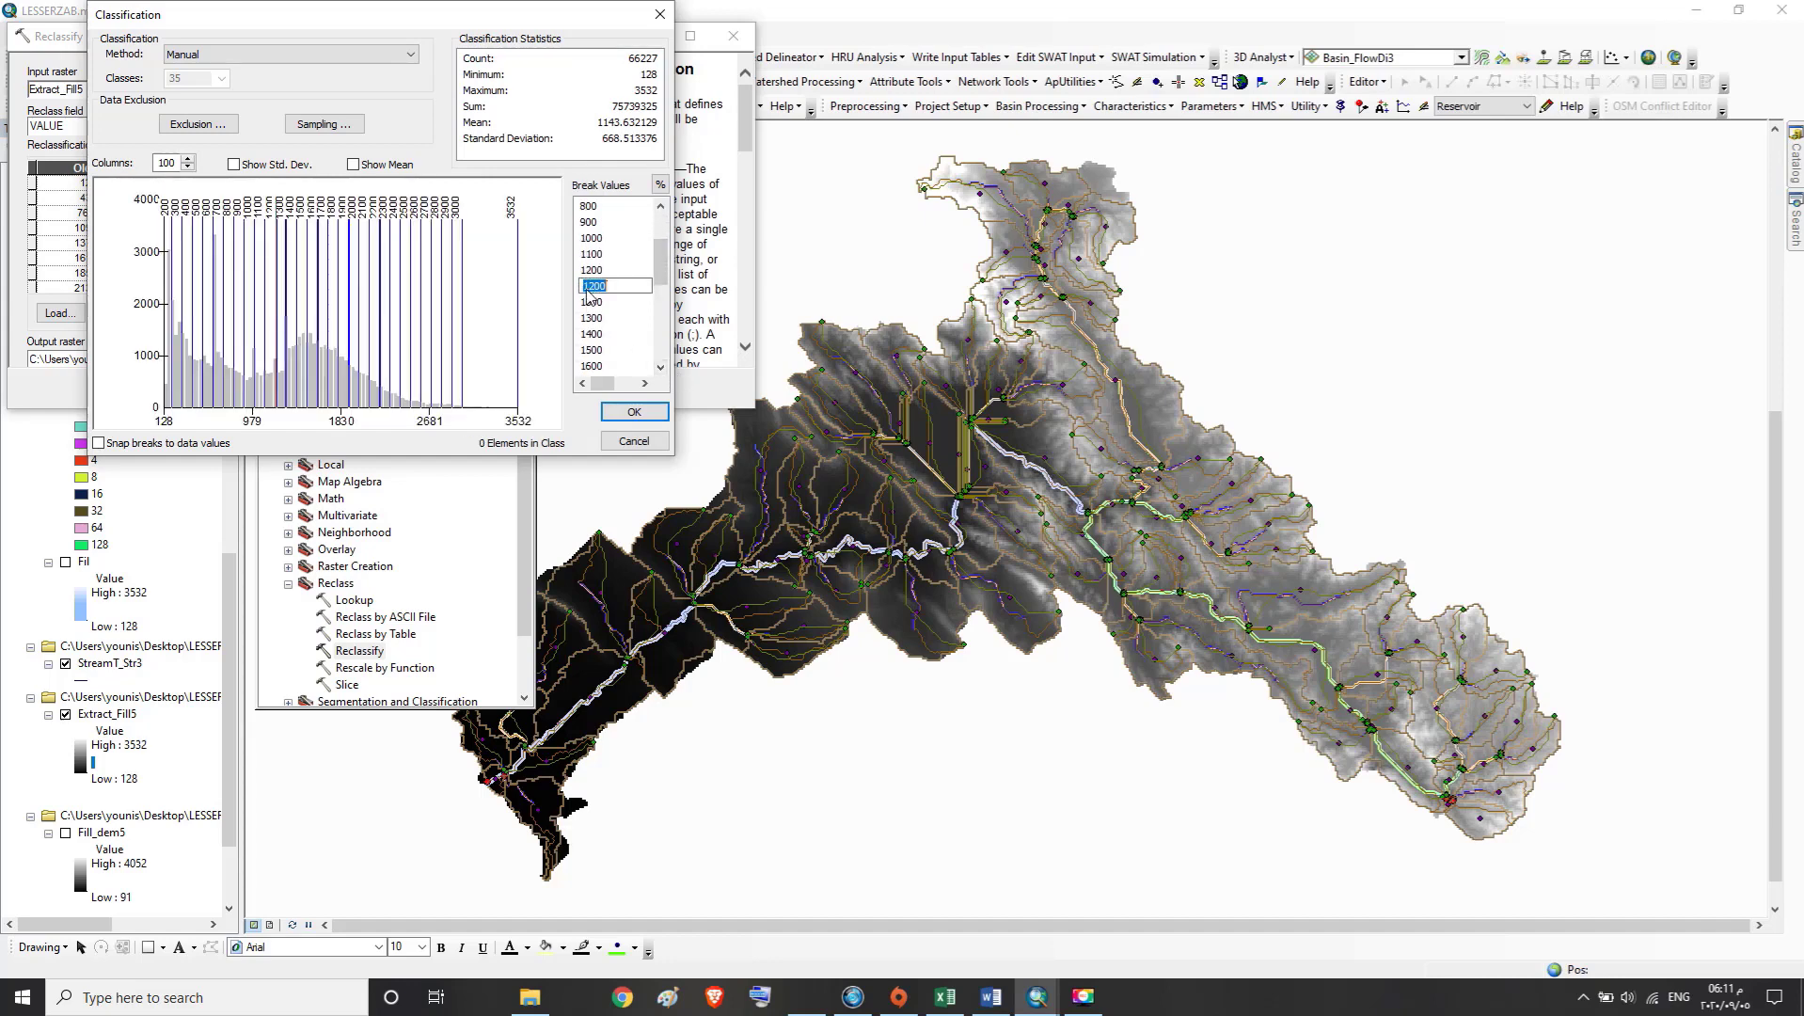
pyautogui.write('1300')
pyautogui.click(592, 303)
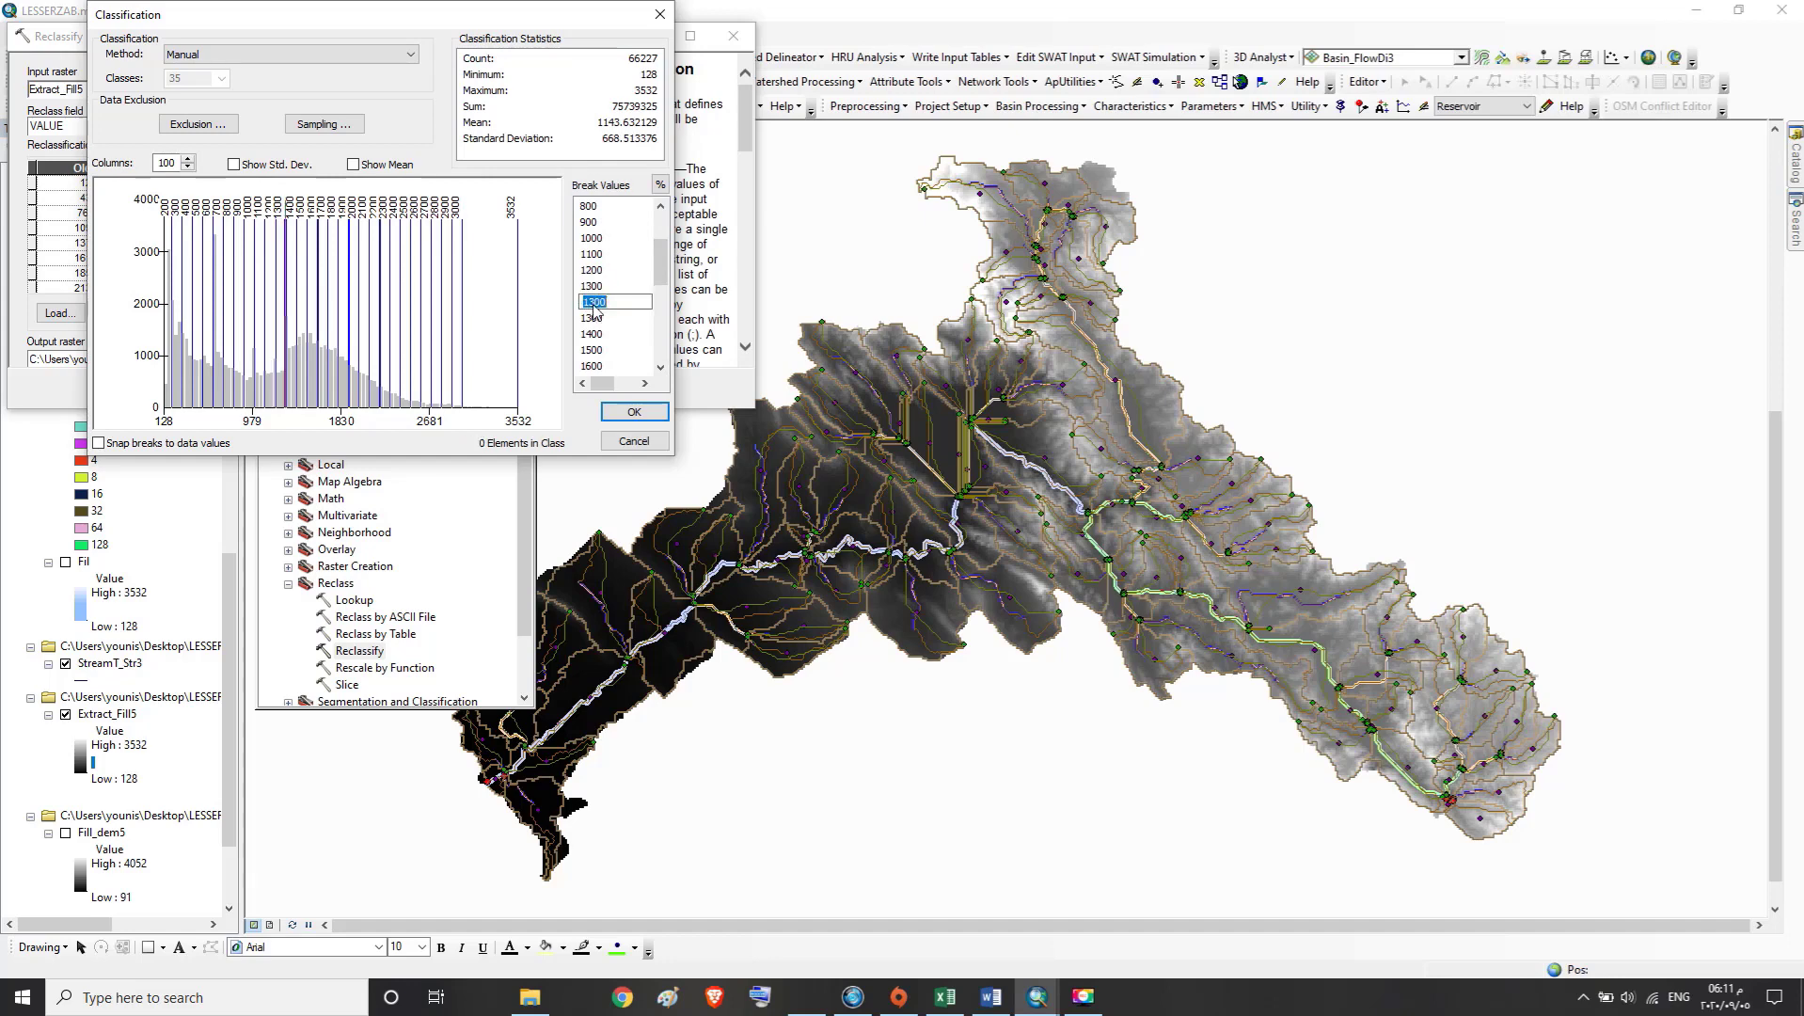
pyautogui.write('1400')
# Change the repeated 1400 break values to 1500 and 1600
pyautogui.click(597, 320)
pyautogui.press('Down')
pyautogui.press('Down')
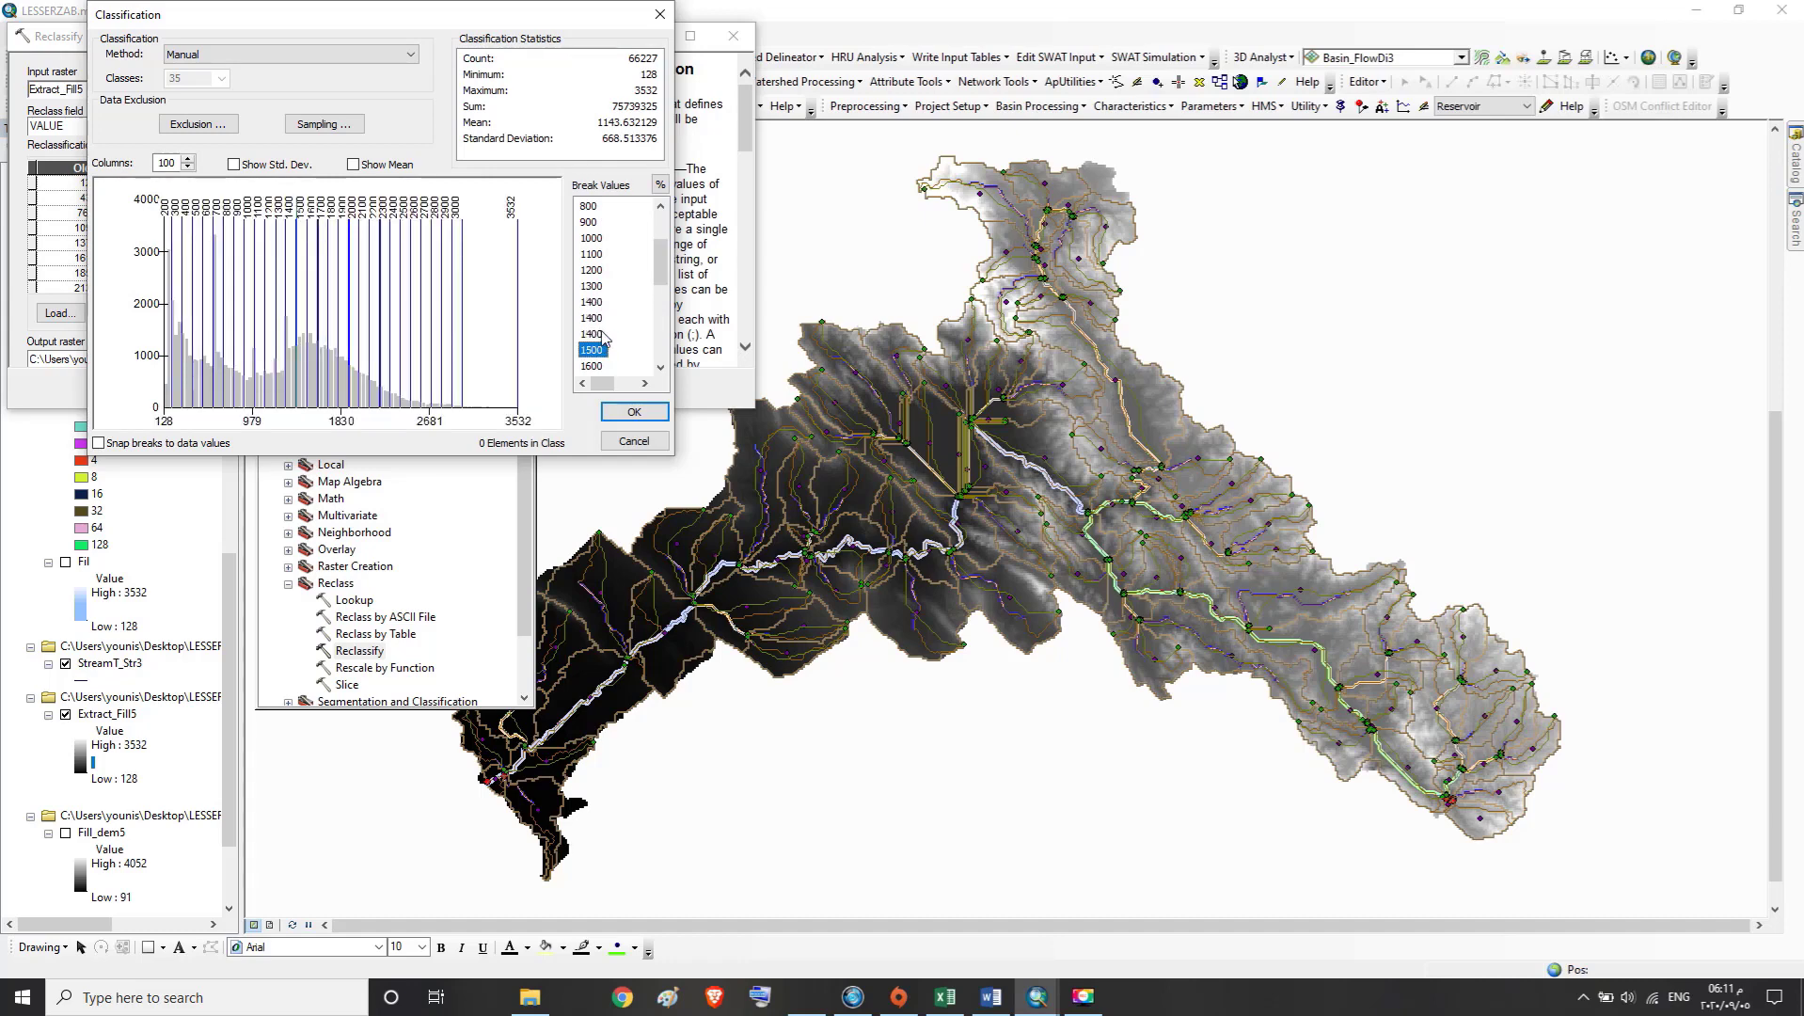
pyautogui.click(596, 334)
pyautogui.press('BackSpace')
pyautogui.doubleClick(600, 318)
pyautogui.write('1500')
pyautogui.press('Return')
pyautogui.write('16')
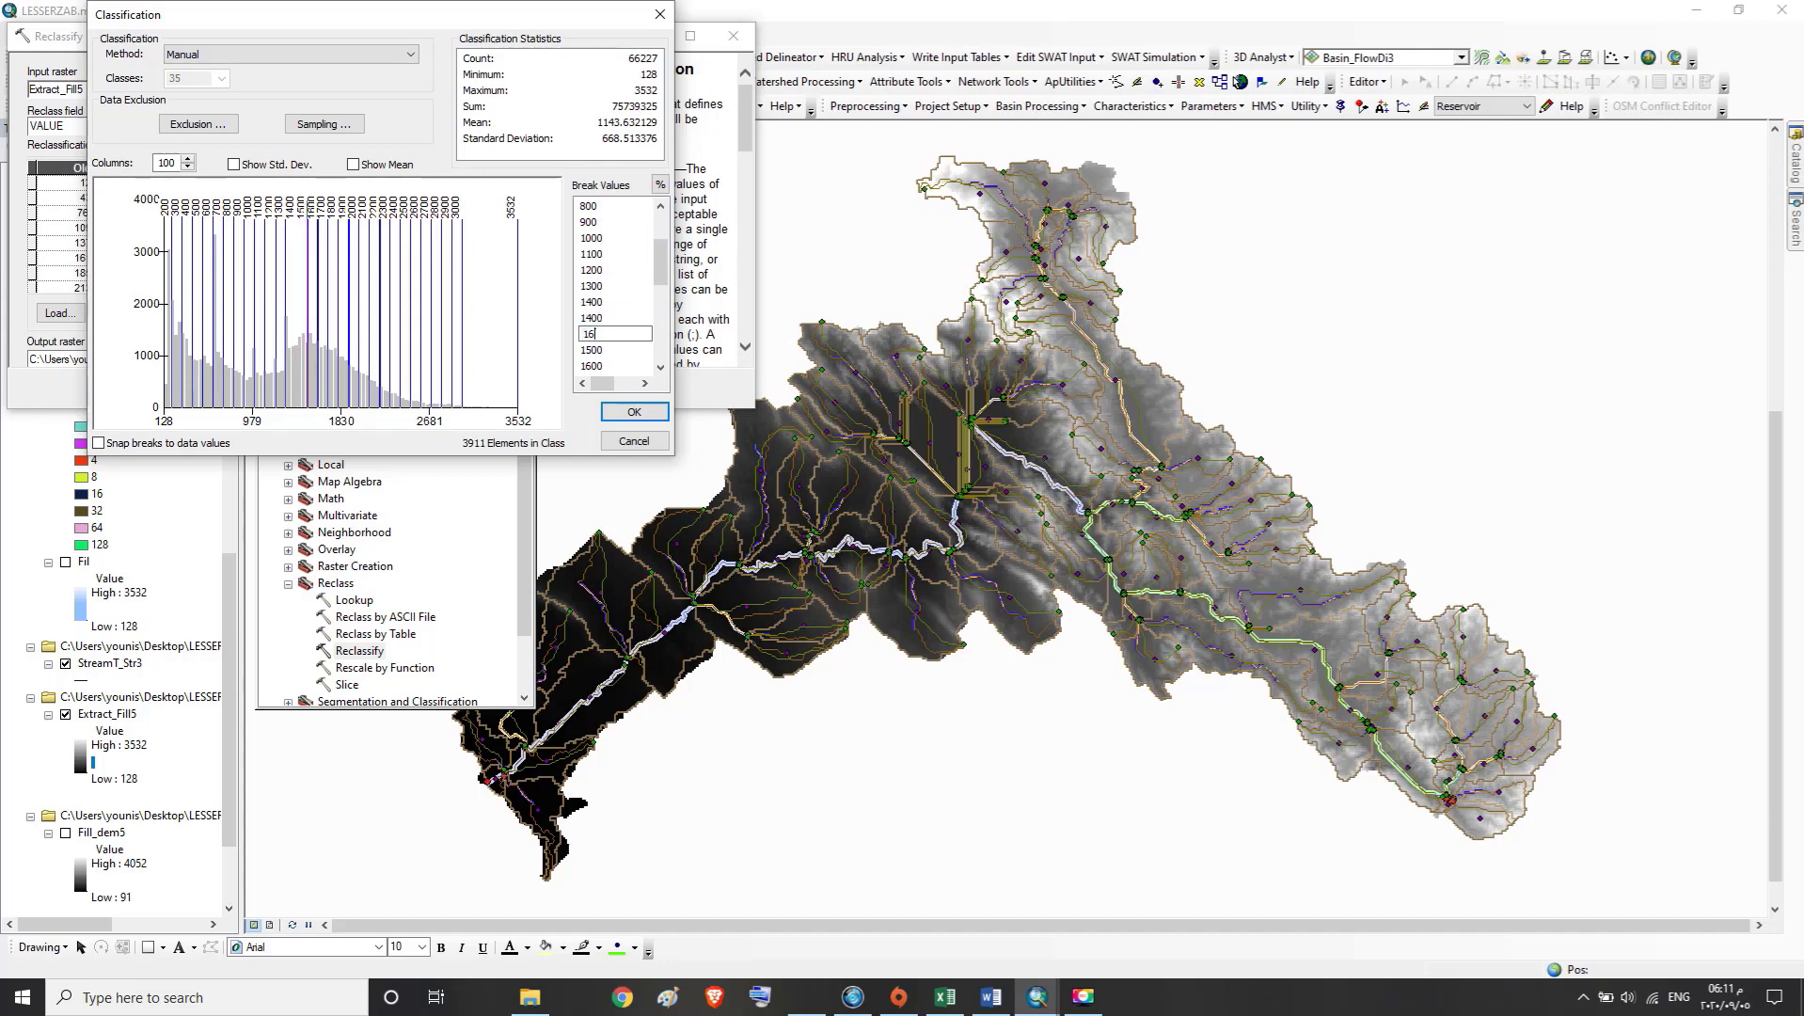
pyautogui.write('00')
pyautogui.press('Return')
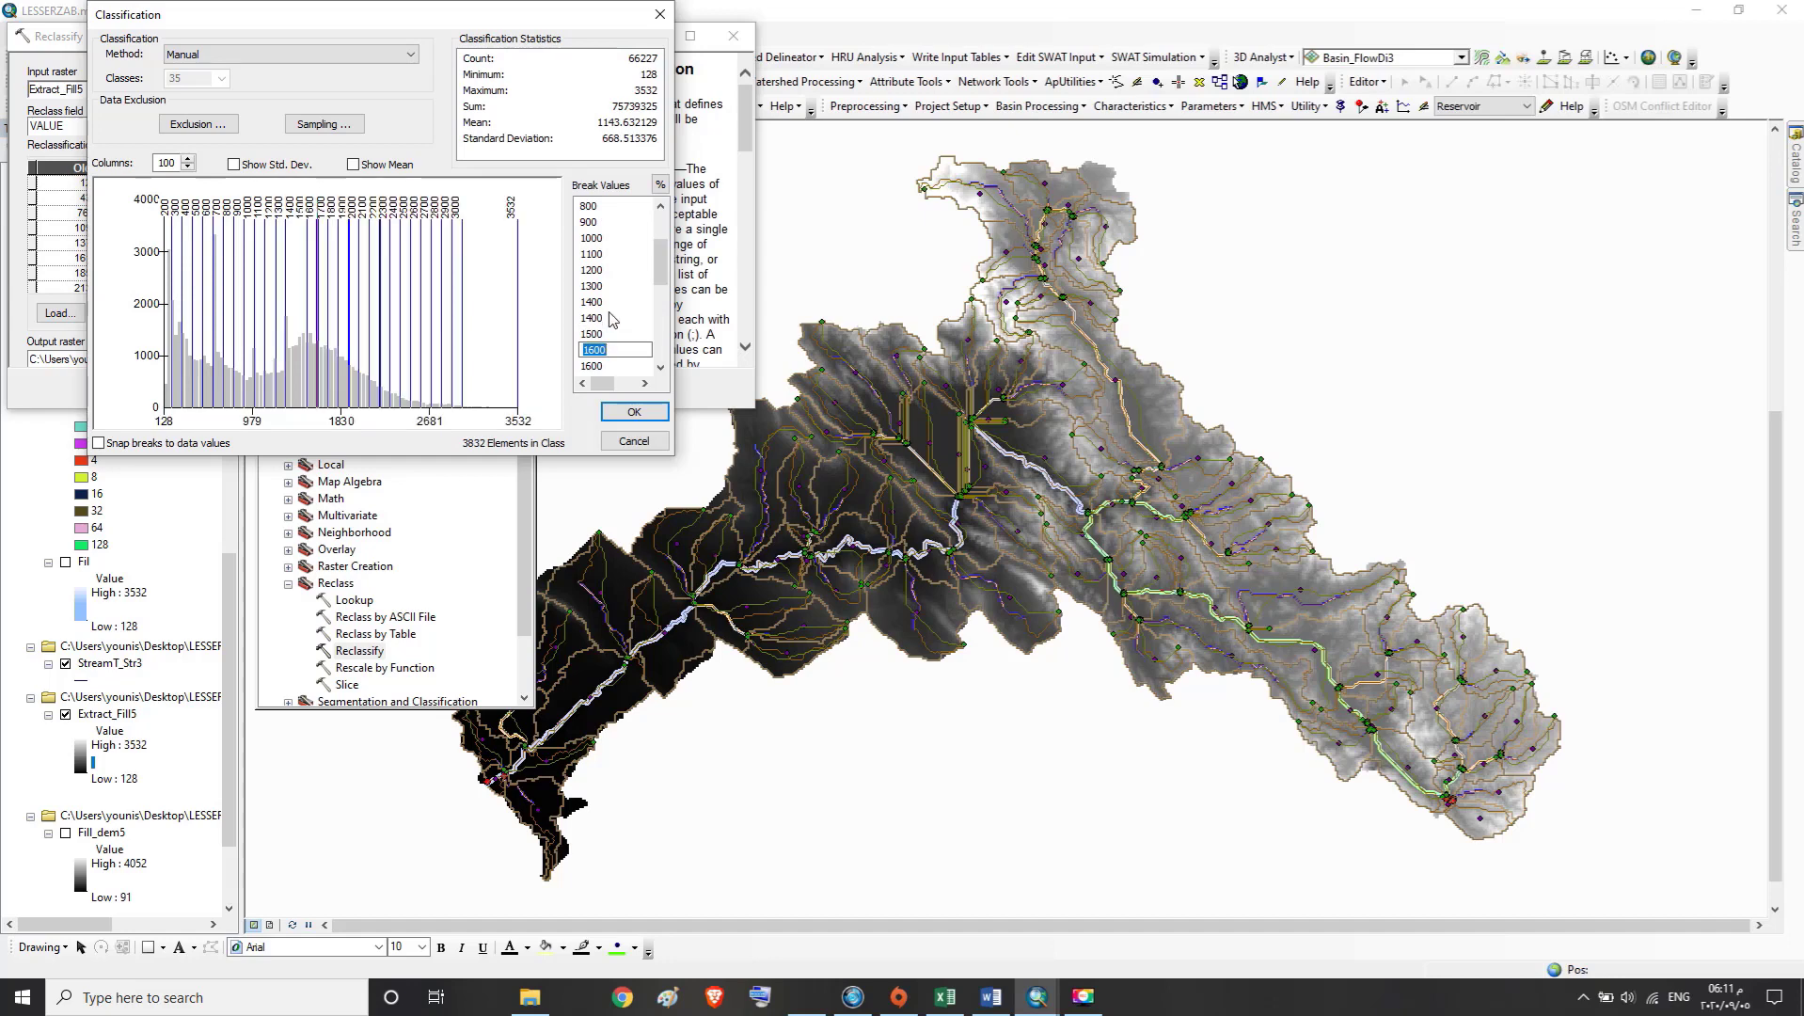
# Set the remaining duplicate 1400 break to 1500 and the break after it to 1600
pyautogui.click(660, 367)
pyautogui.click(660, 367)
pyautogui.click(660, 367)
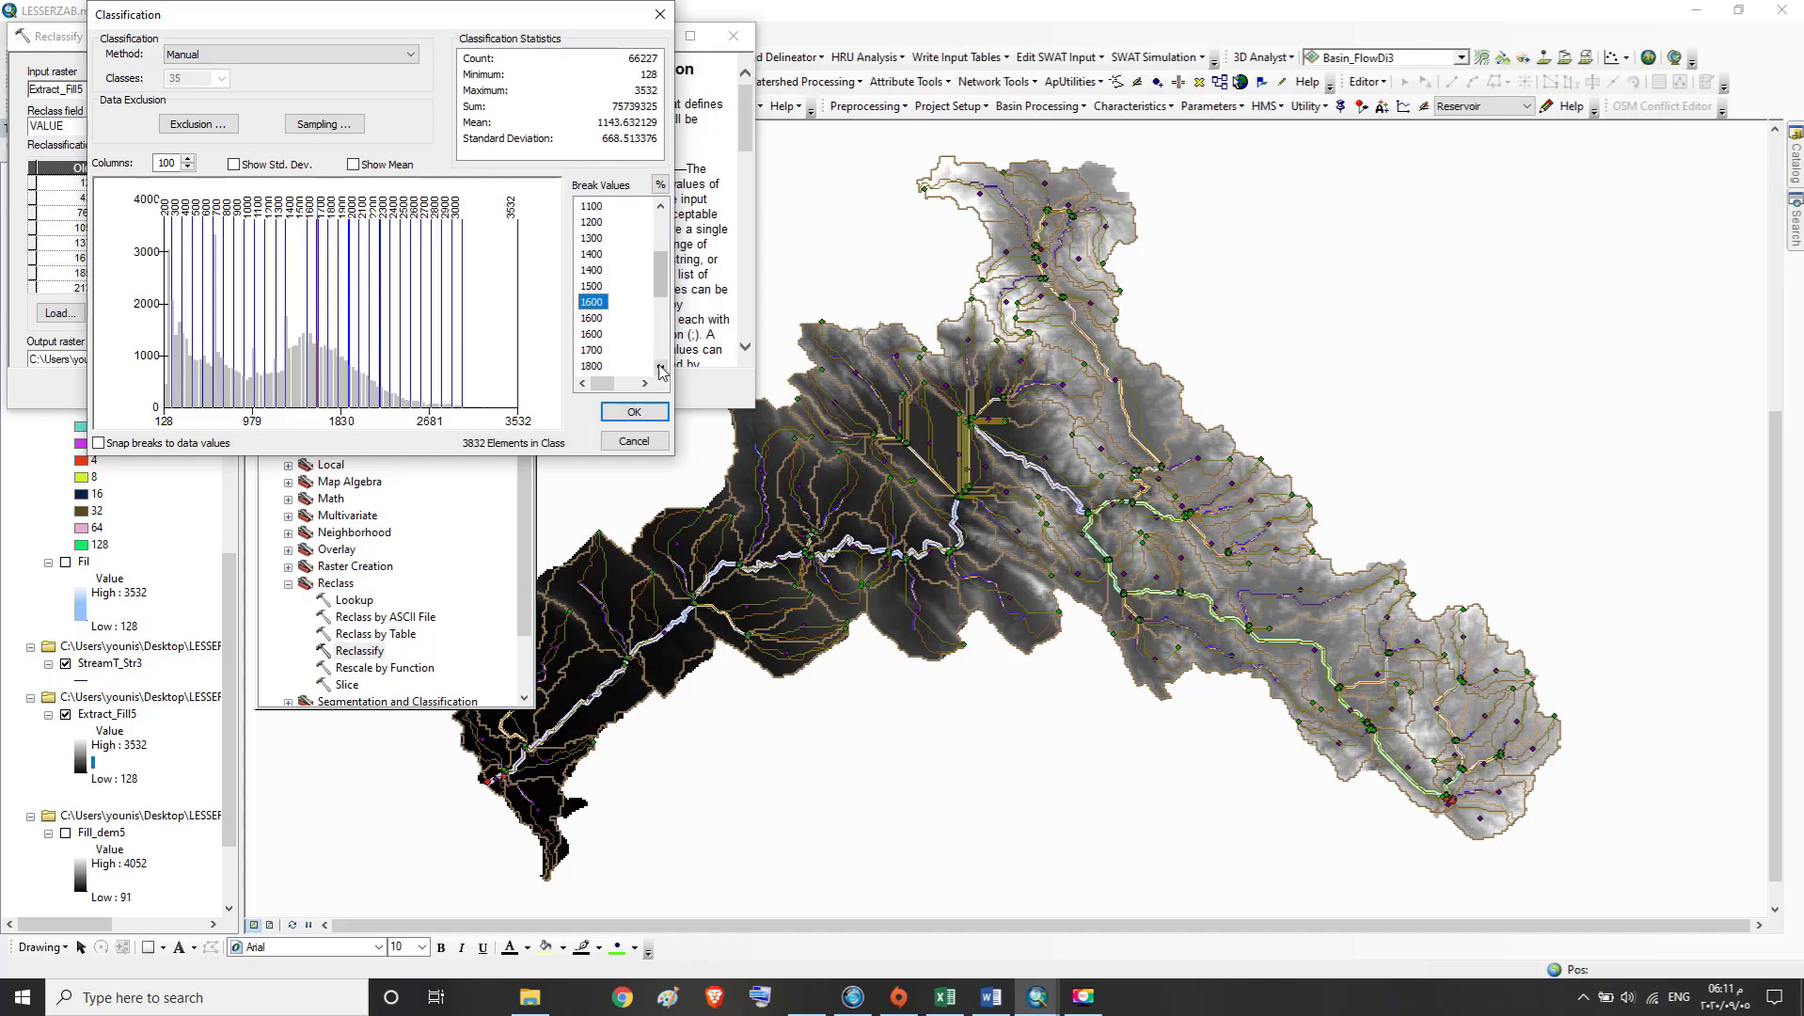
pyautogui.click(593, 272)
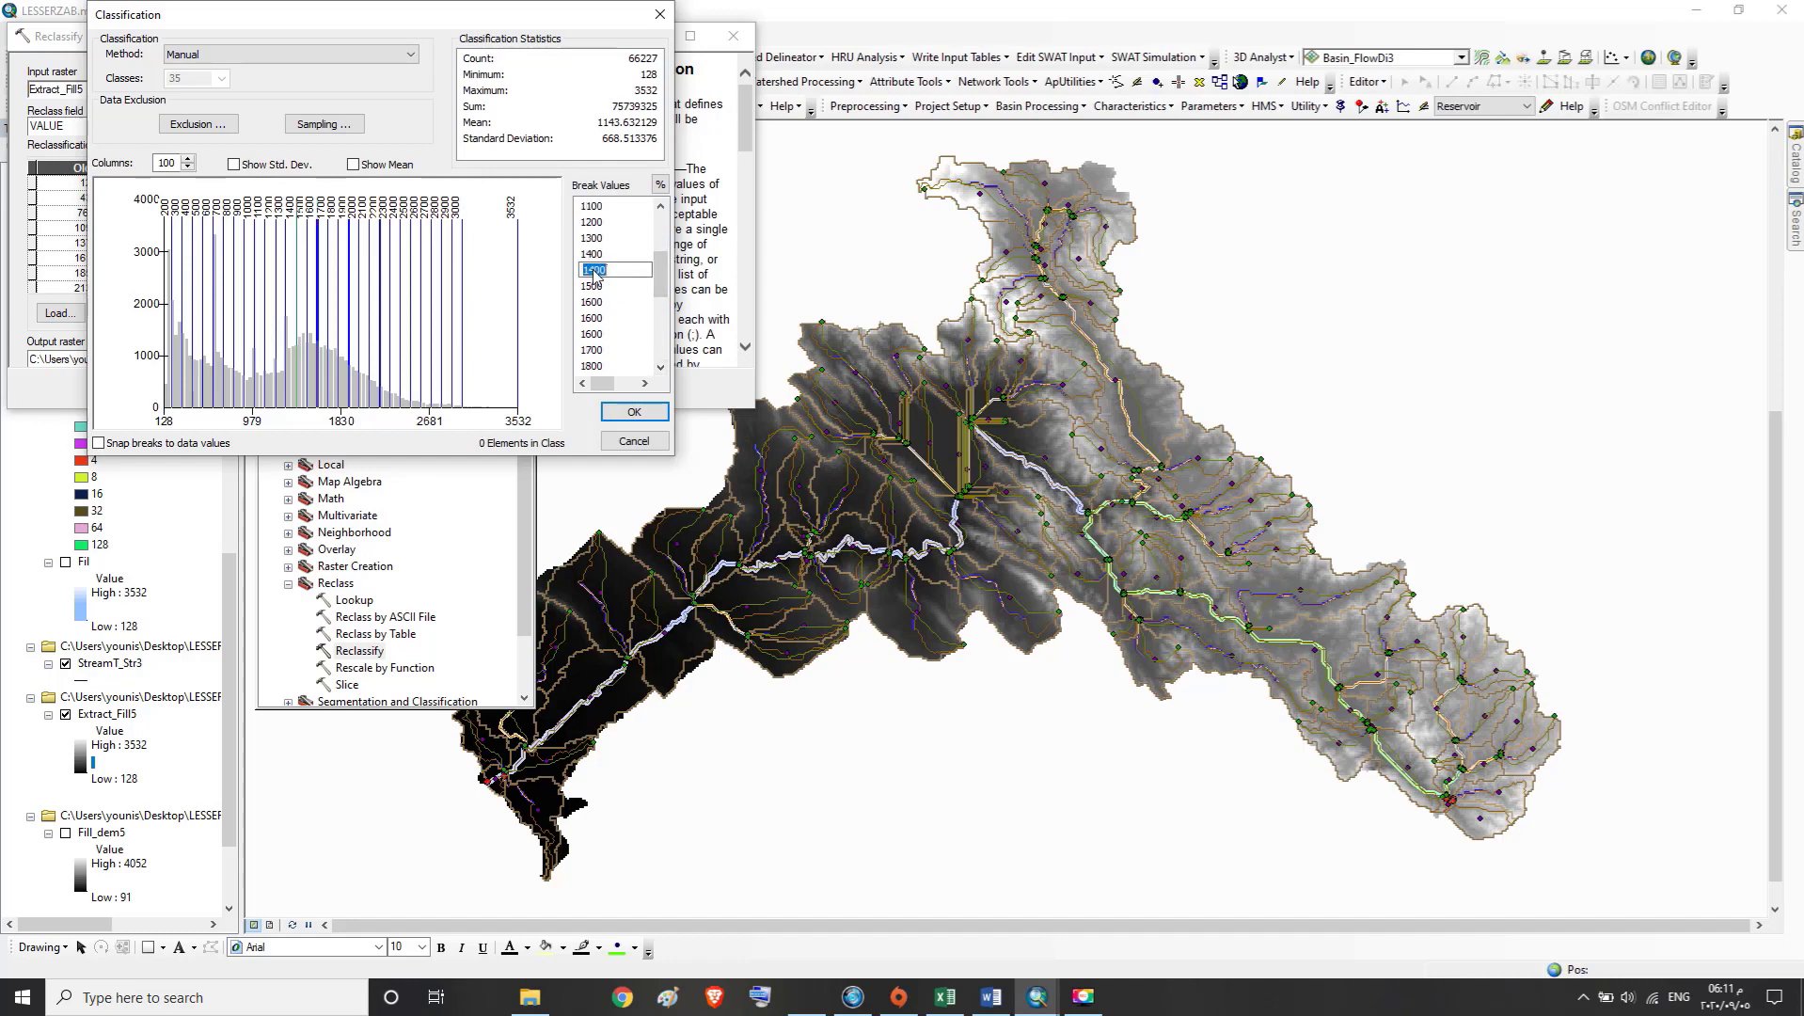
pyautogui.write('1500')
pyautogui.click(598, 287)
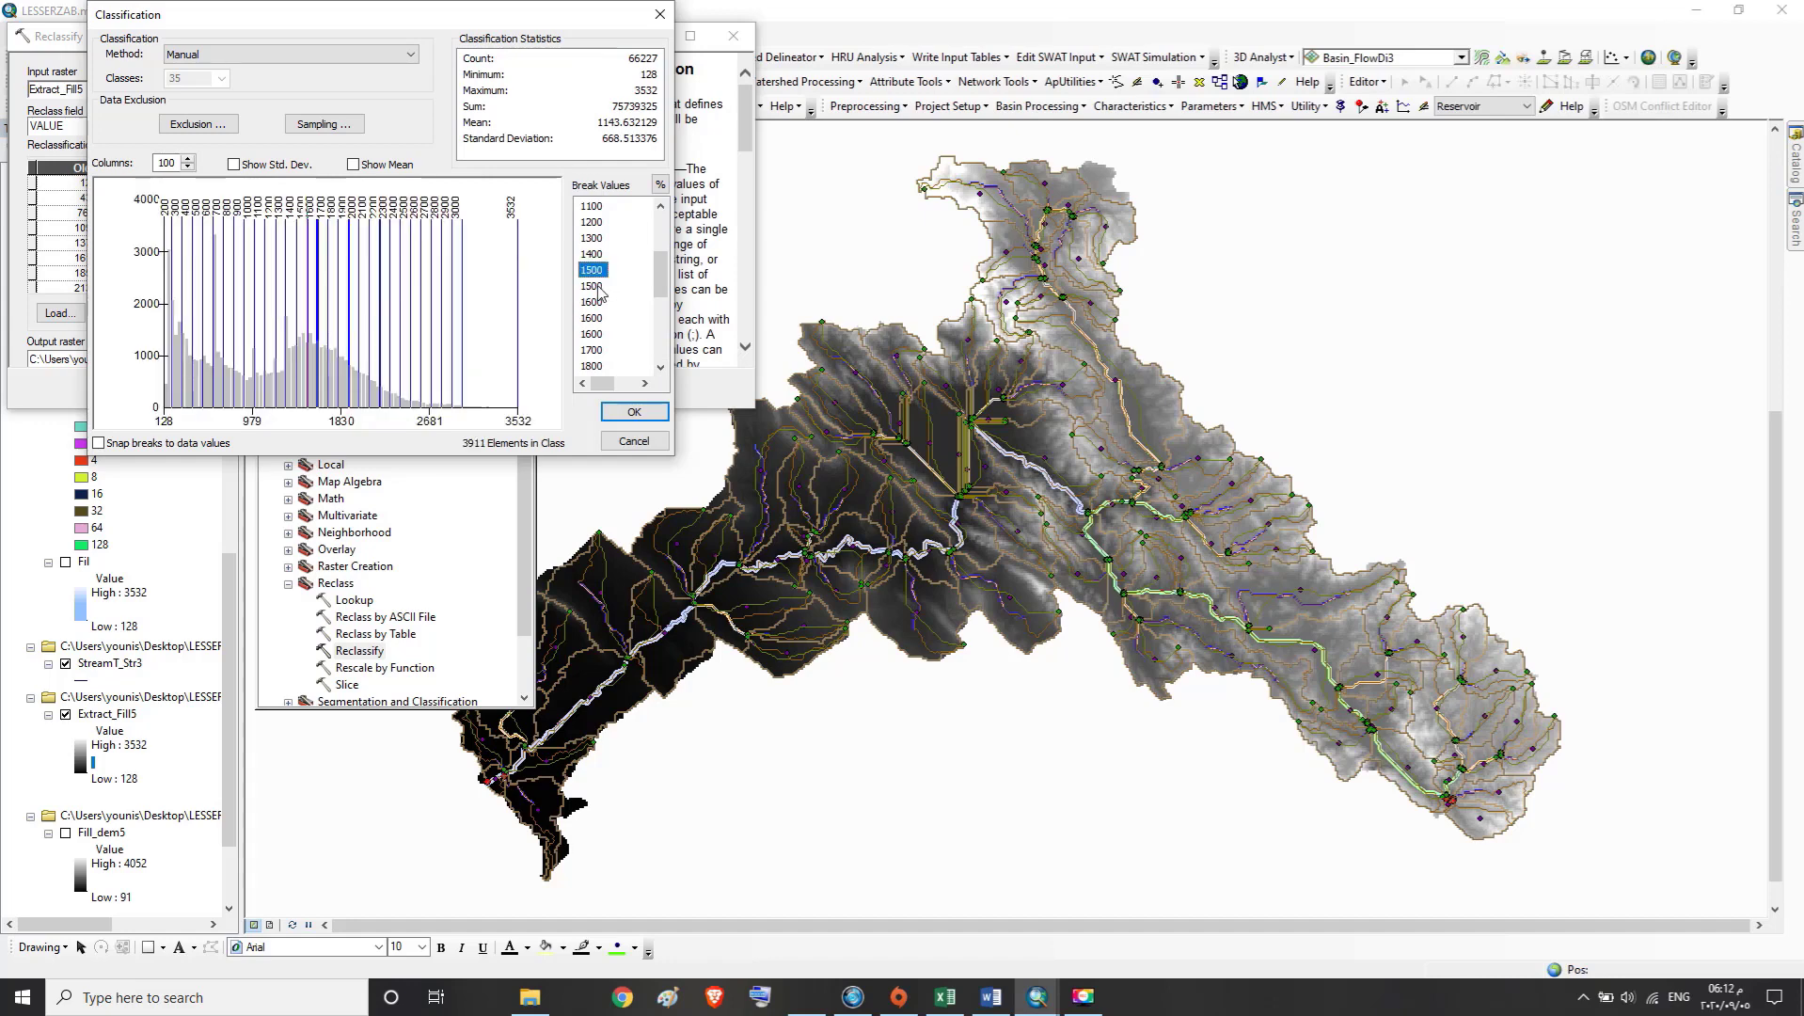
pyautogui.write('16')
# Set a repeated 1600 break value to 1700 and the last of the repeated 1700 breaks to 1900
pyautogui.click(591, 302)
pyautogui.click(591, 302)
pyautogui.write('1')
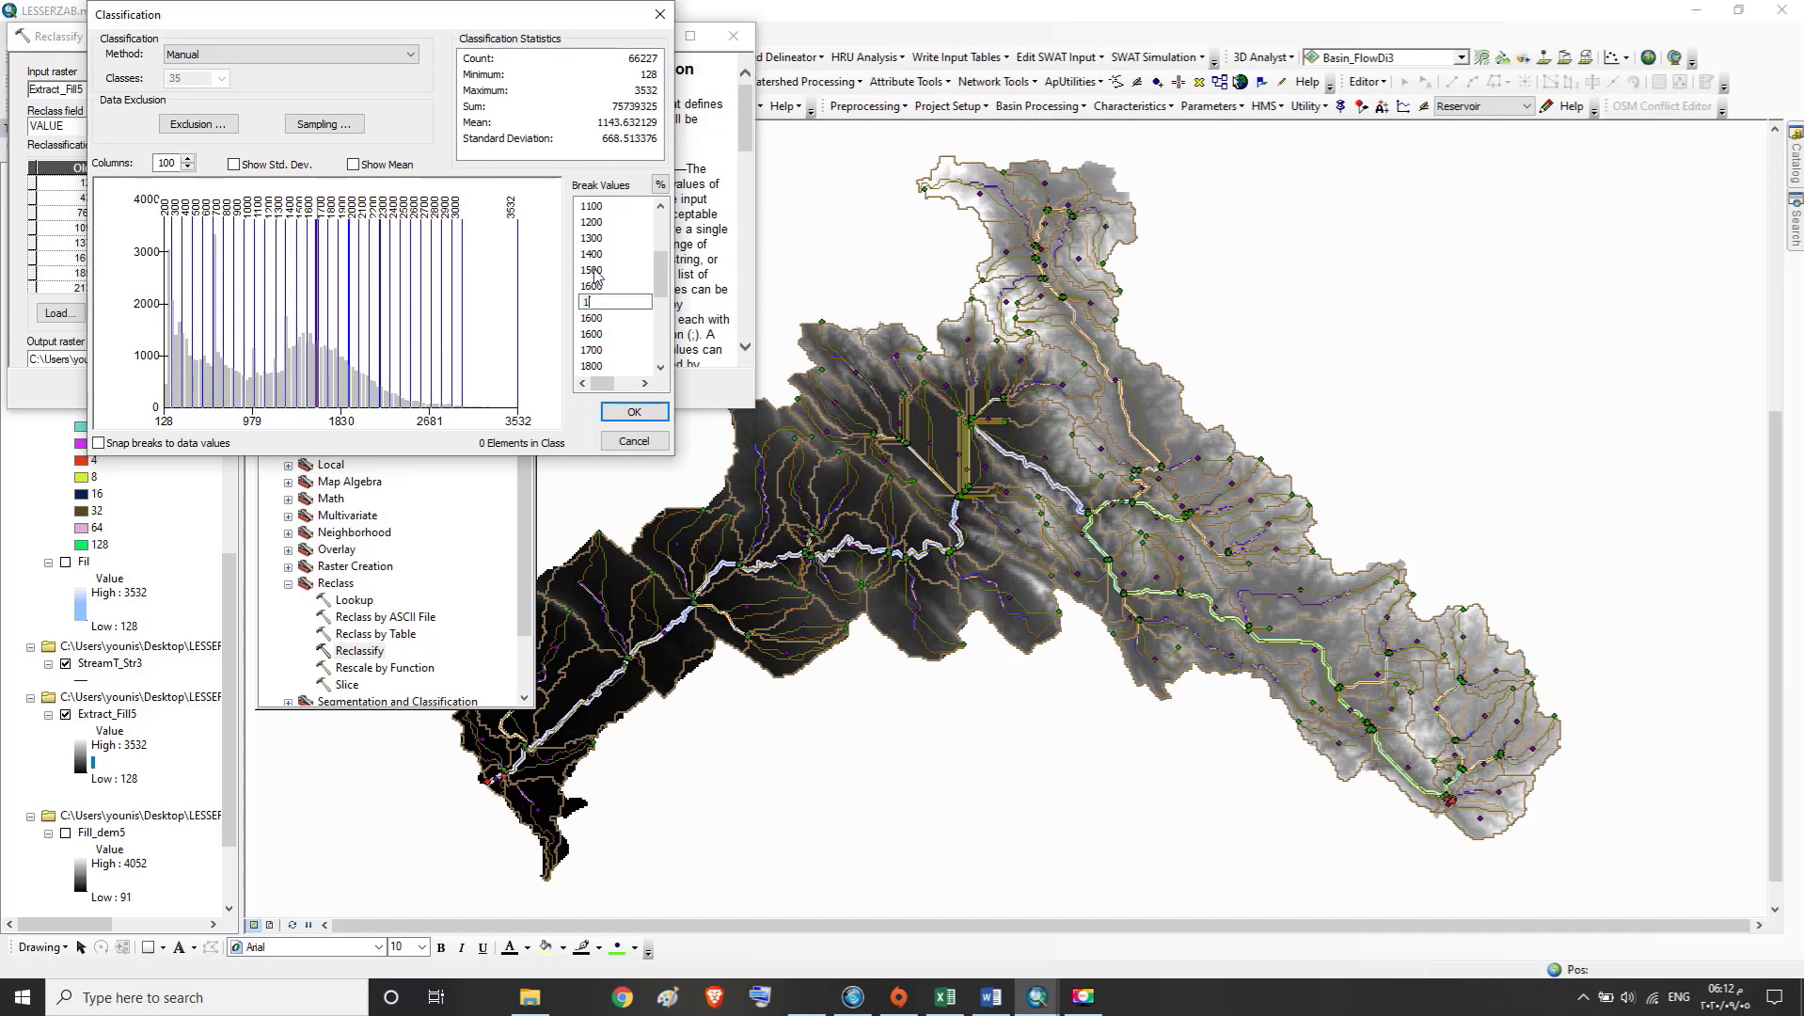
pyautogui.click(599, 329)
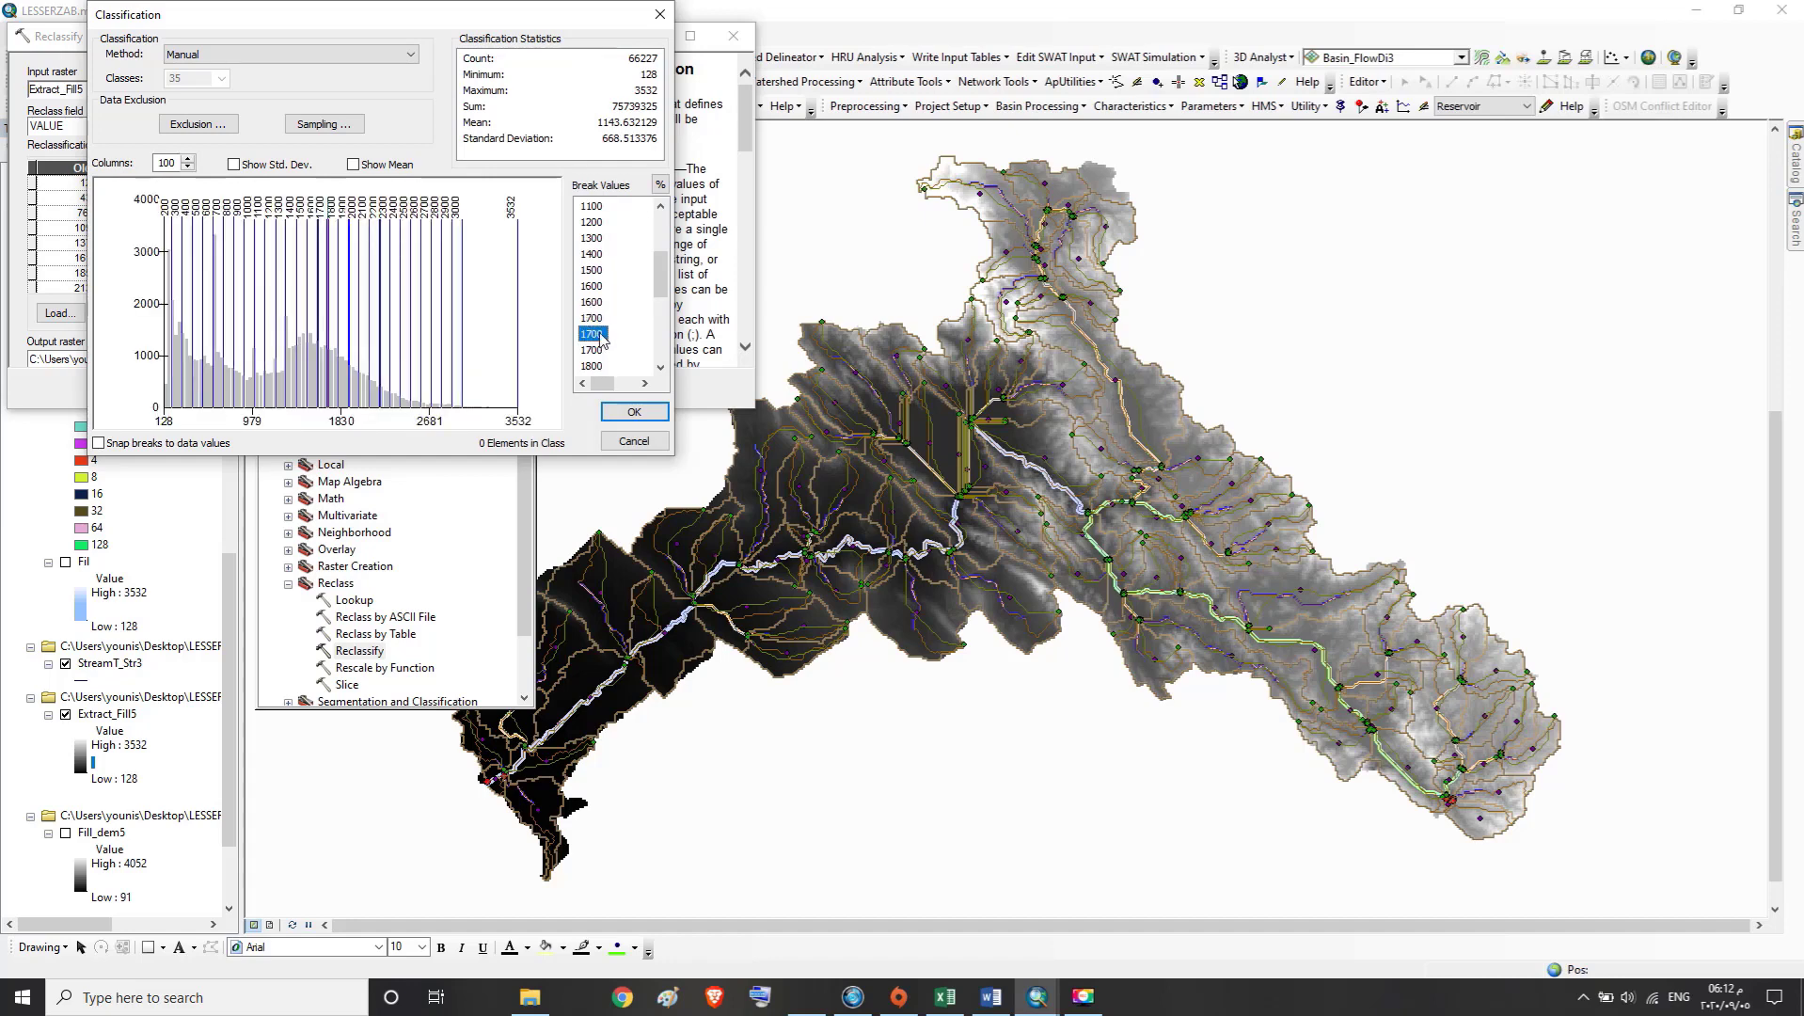
pyautogui.click(601, 336)
pyautogui.moveTo(621, 336); pyautogui.dragTo(581, 335)
pyautogui.click(594, 350)
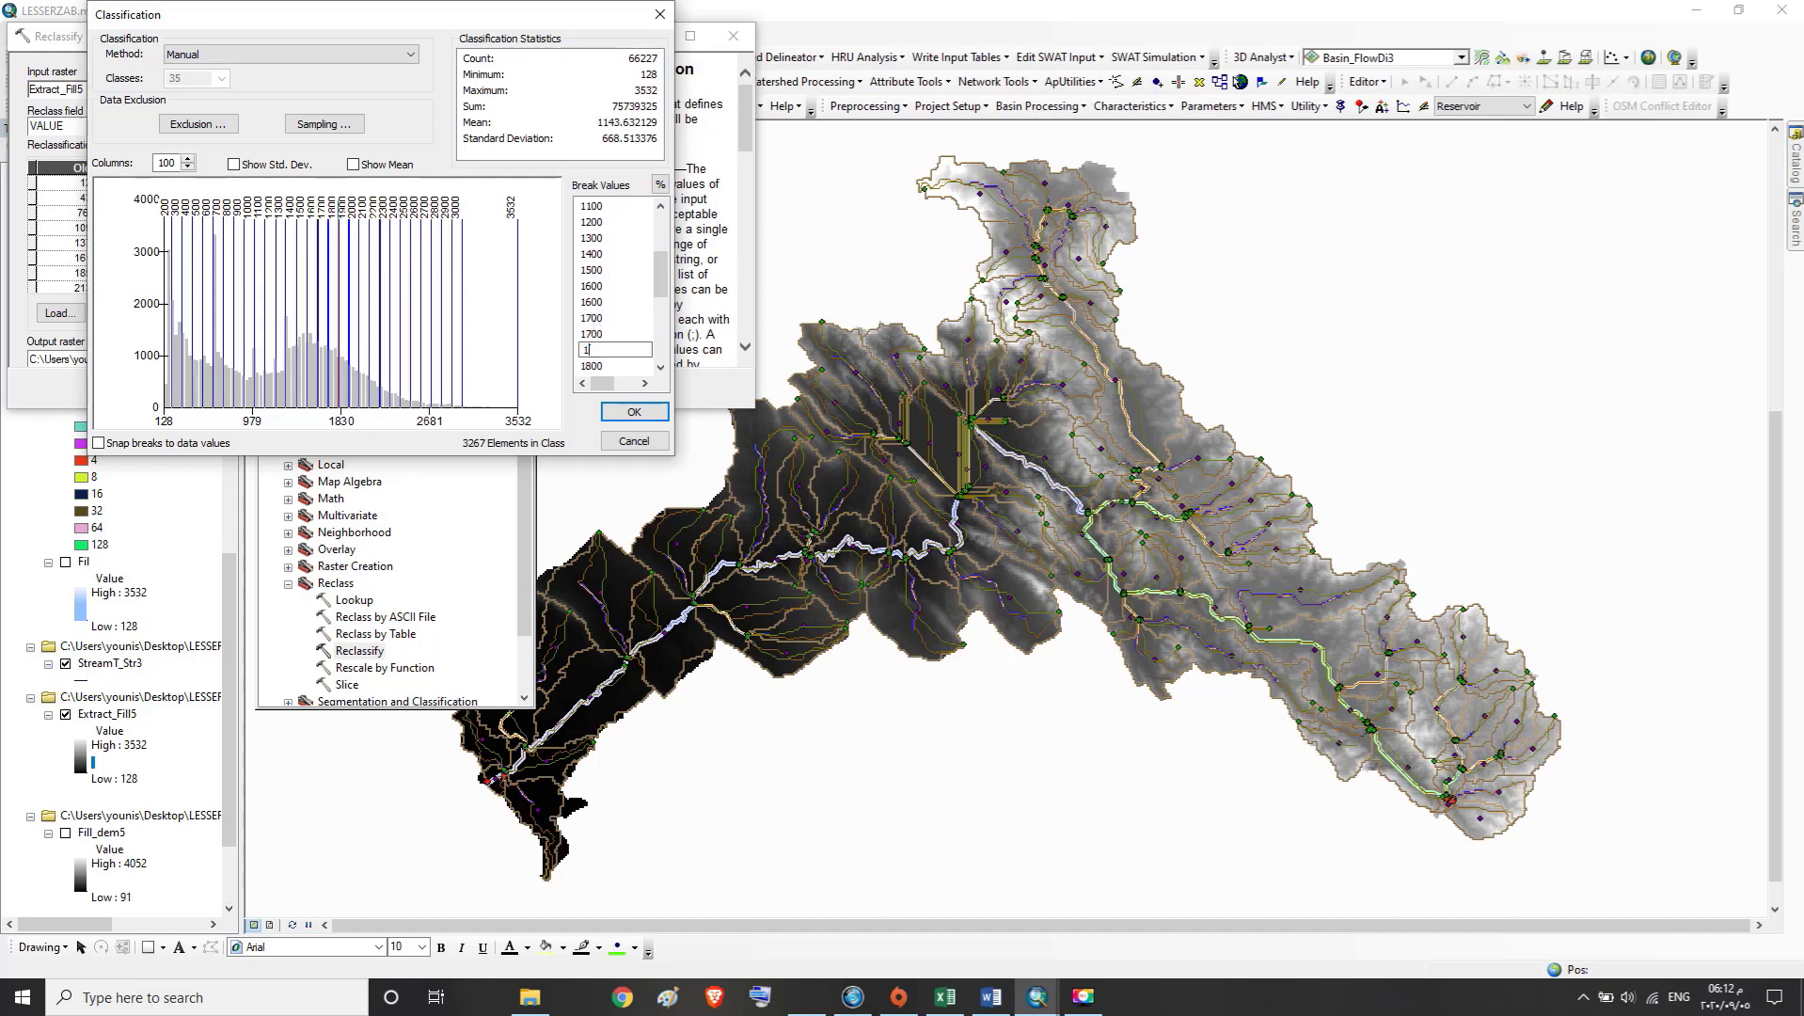
# Set the three break values following the first 1700 to 1800, 1900 and 2000
pyautogui.click(602, 336)
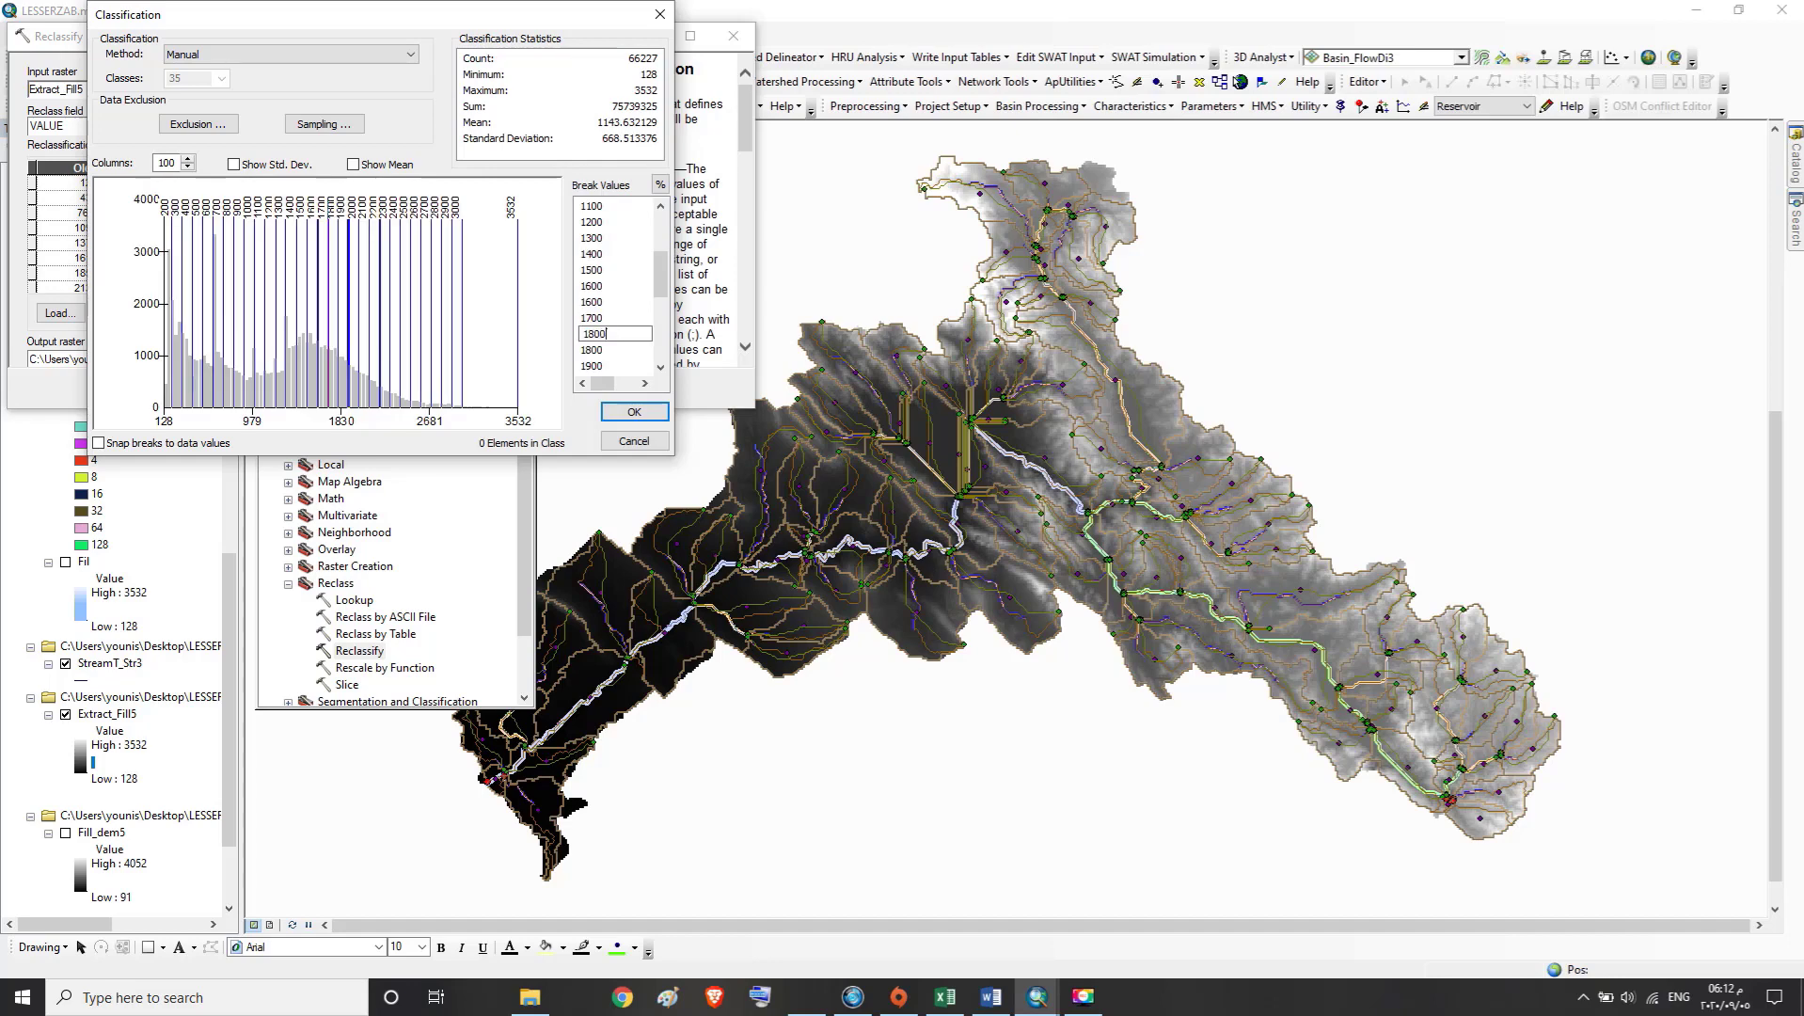
pyautogui.click(602, 350)
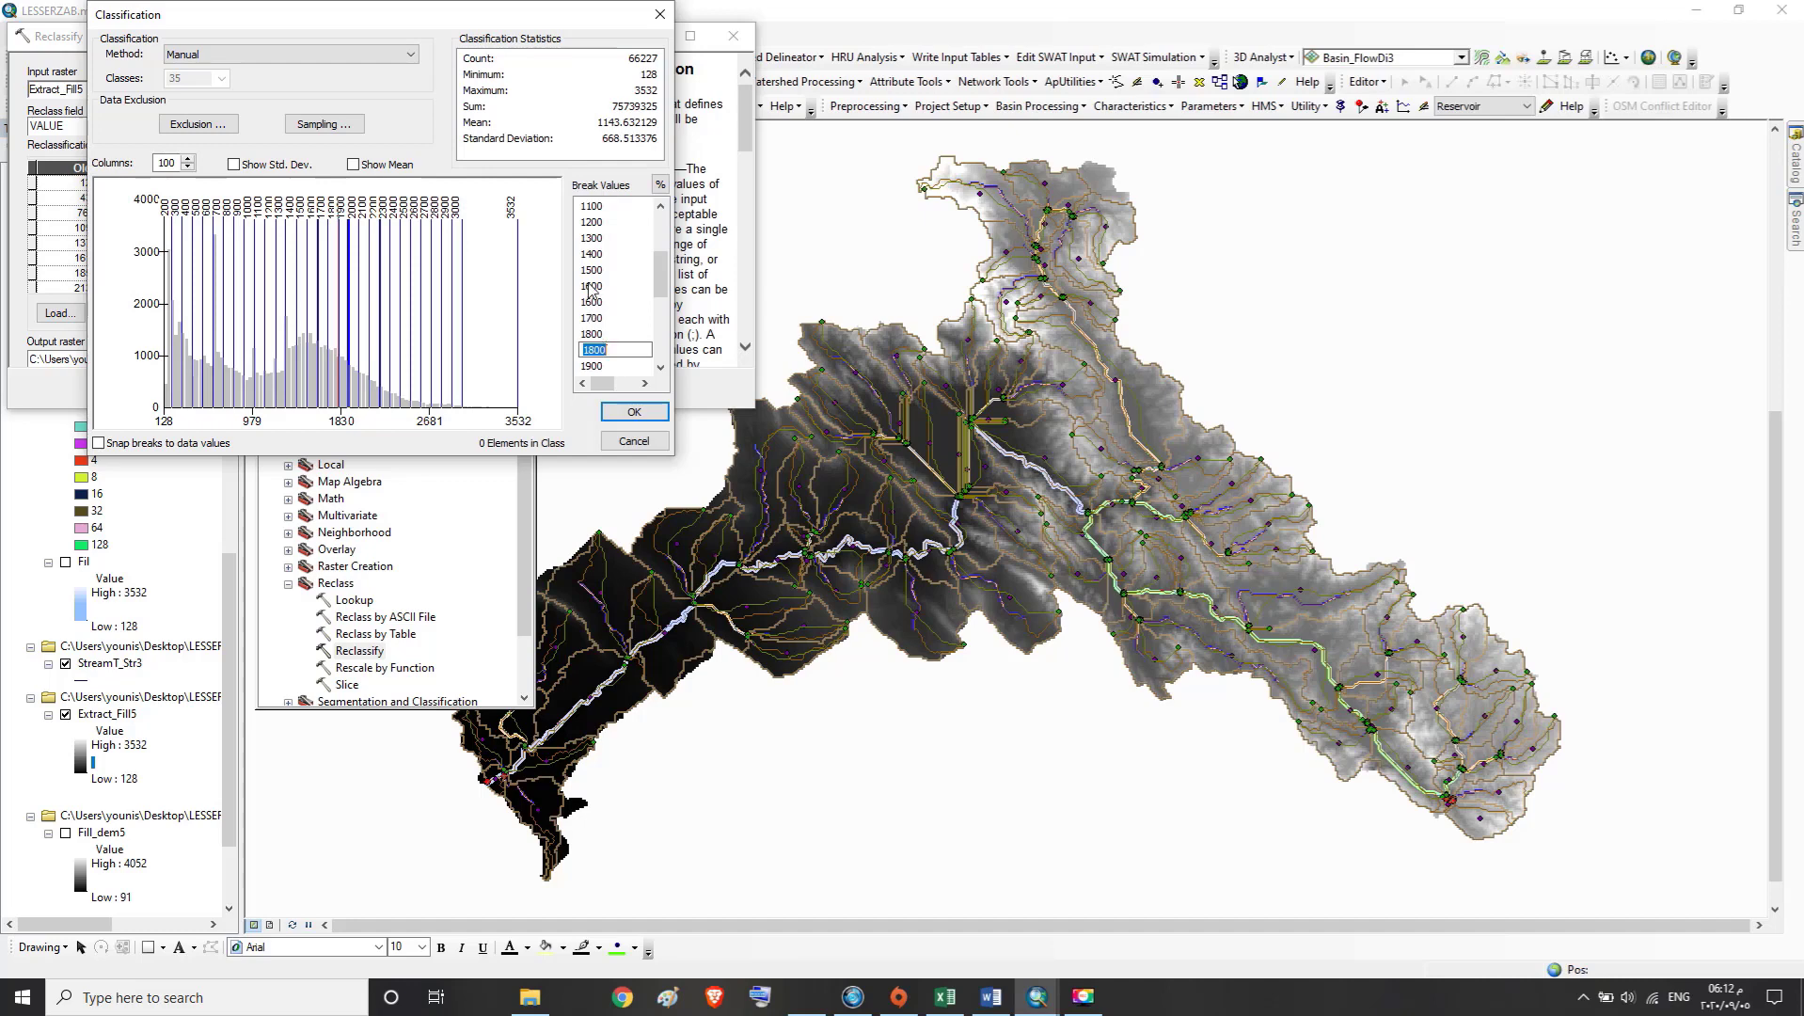
pyautogui.write('1900')
pyautogui.click(599, 366)
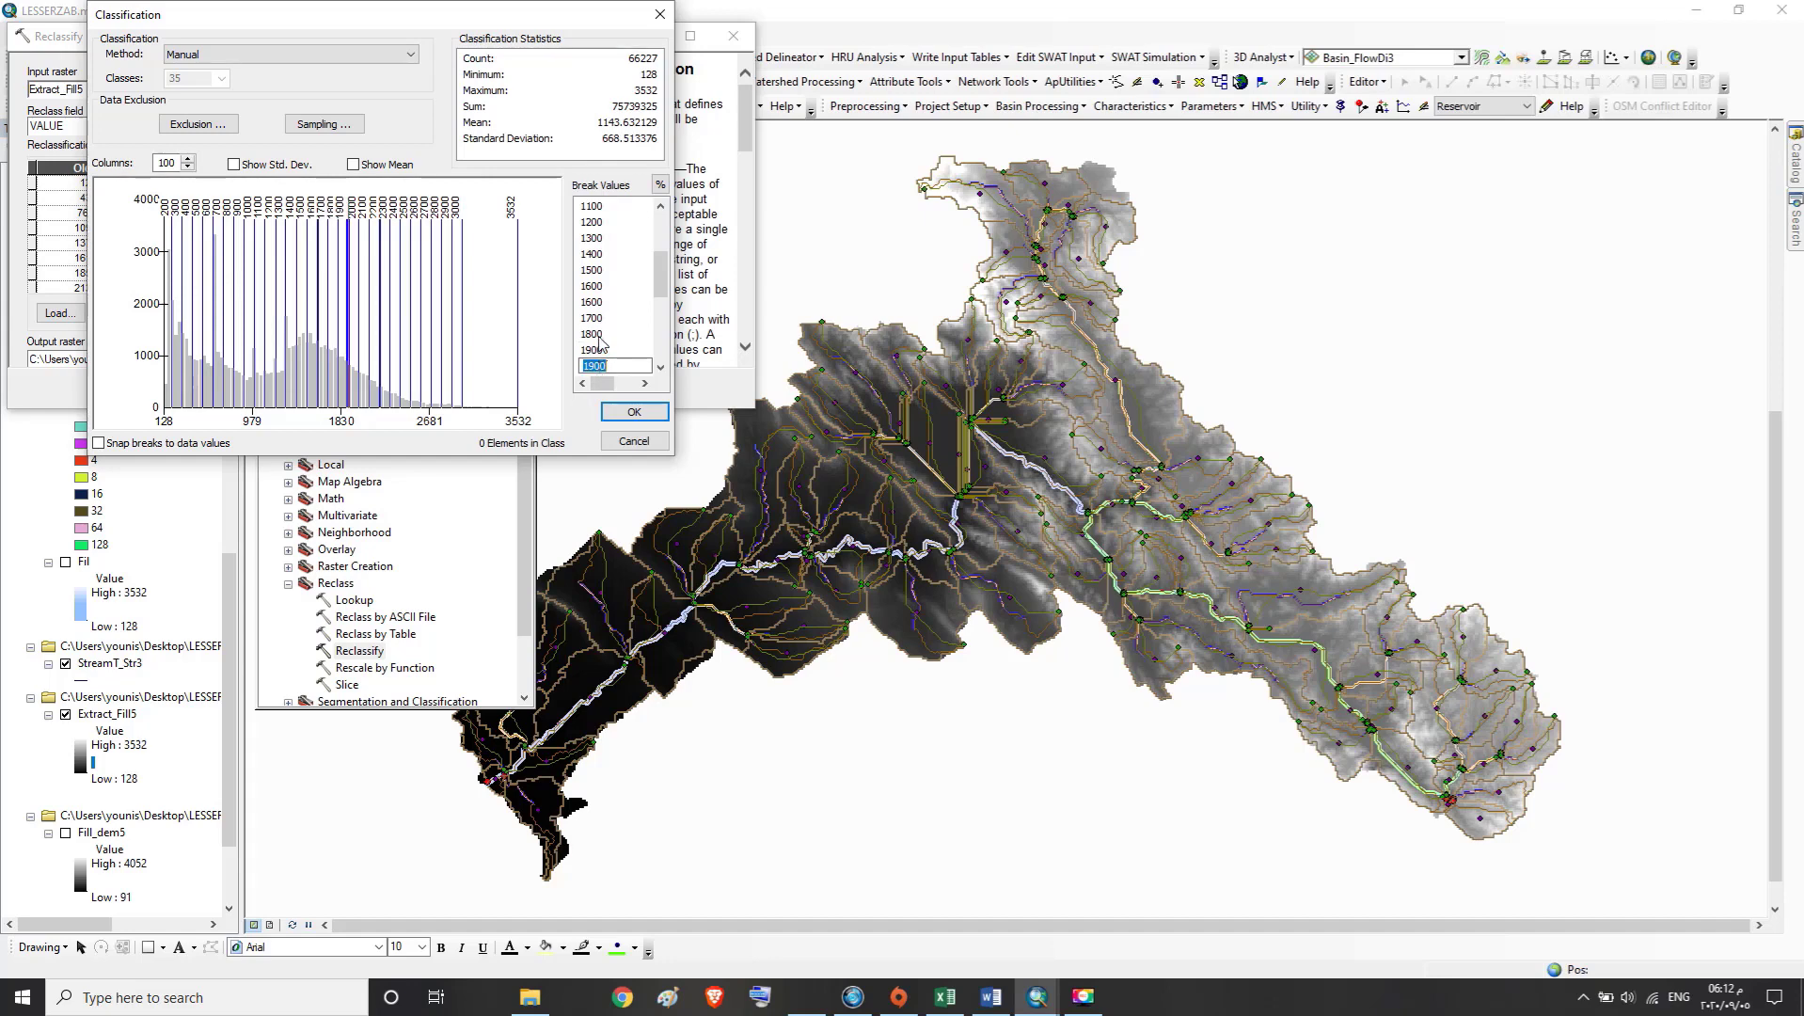
pyautogui.write('2000')
pyautogui.click(662, 367)
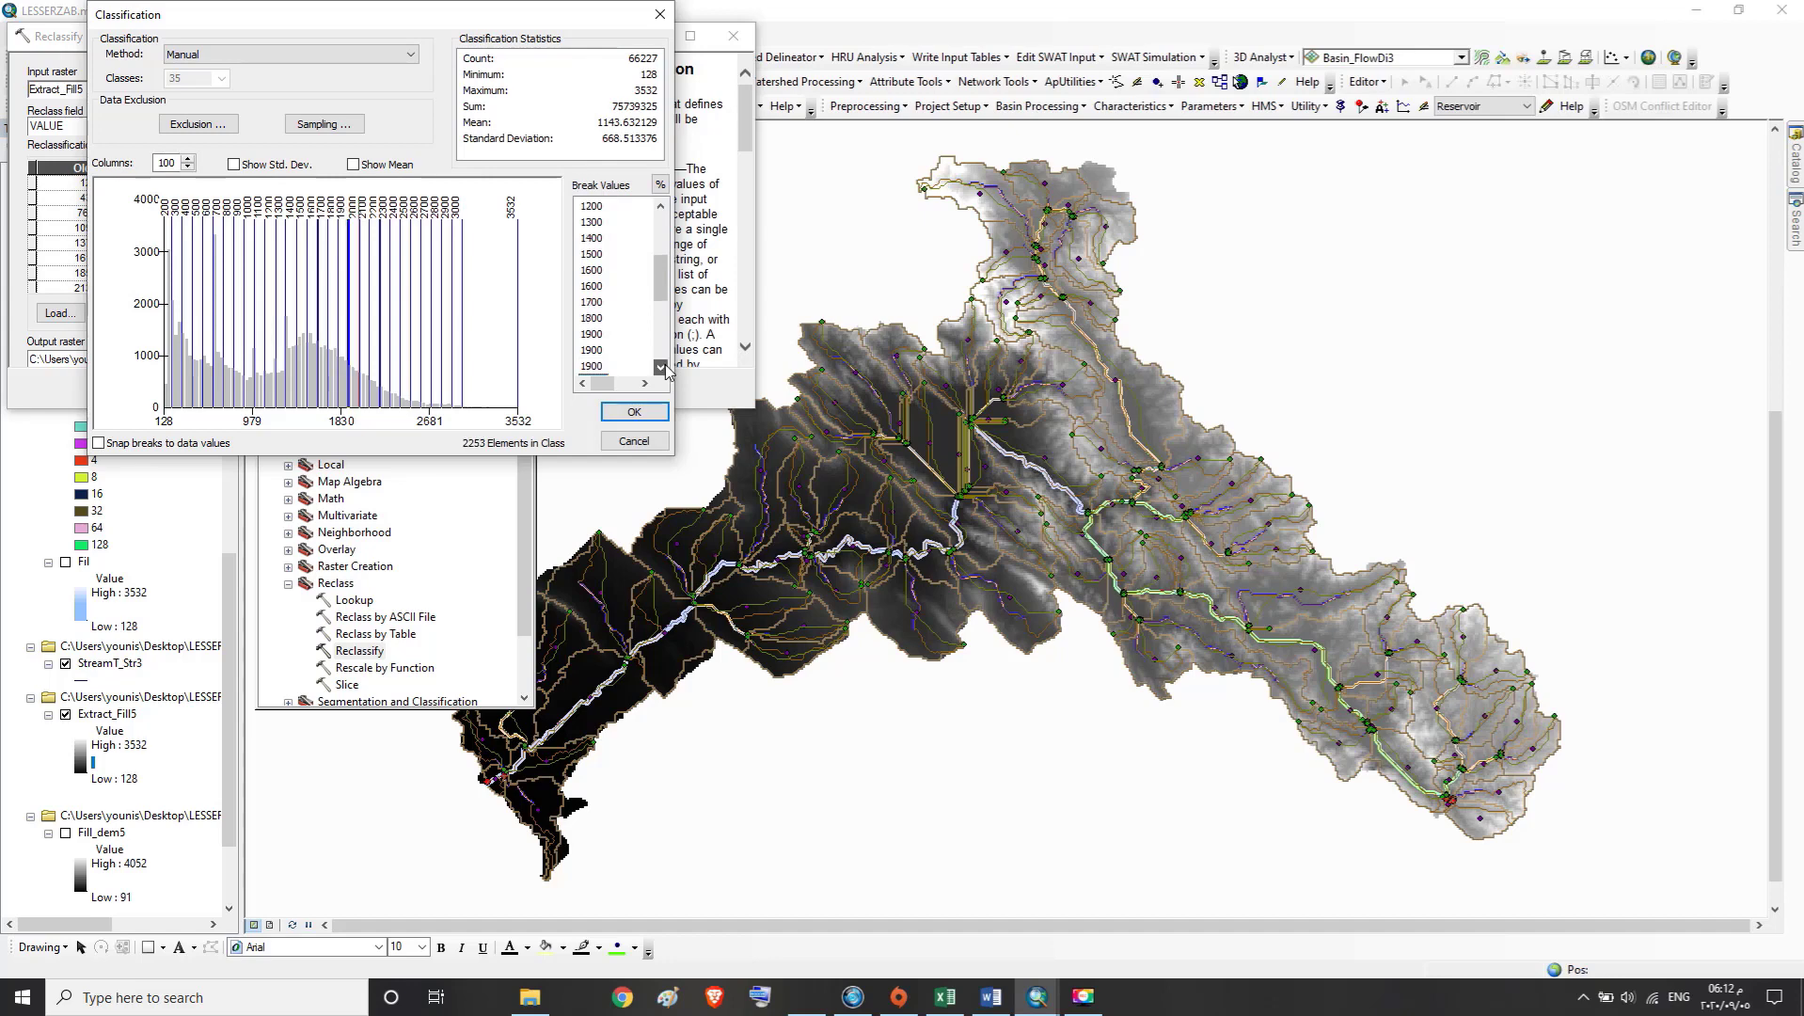
# Set the last of the repeated 1900 break values to 2000 and the break after it to 2100
pyautogui.click(662, 367)
pyautogui.click(662, 367)
pyautogui.click(662, 367)
pyautogui.doubleClick(589, 317)
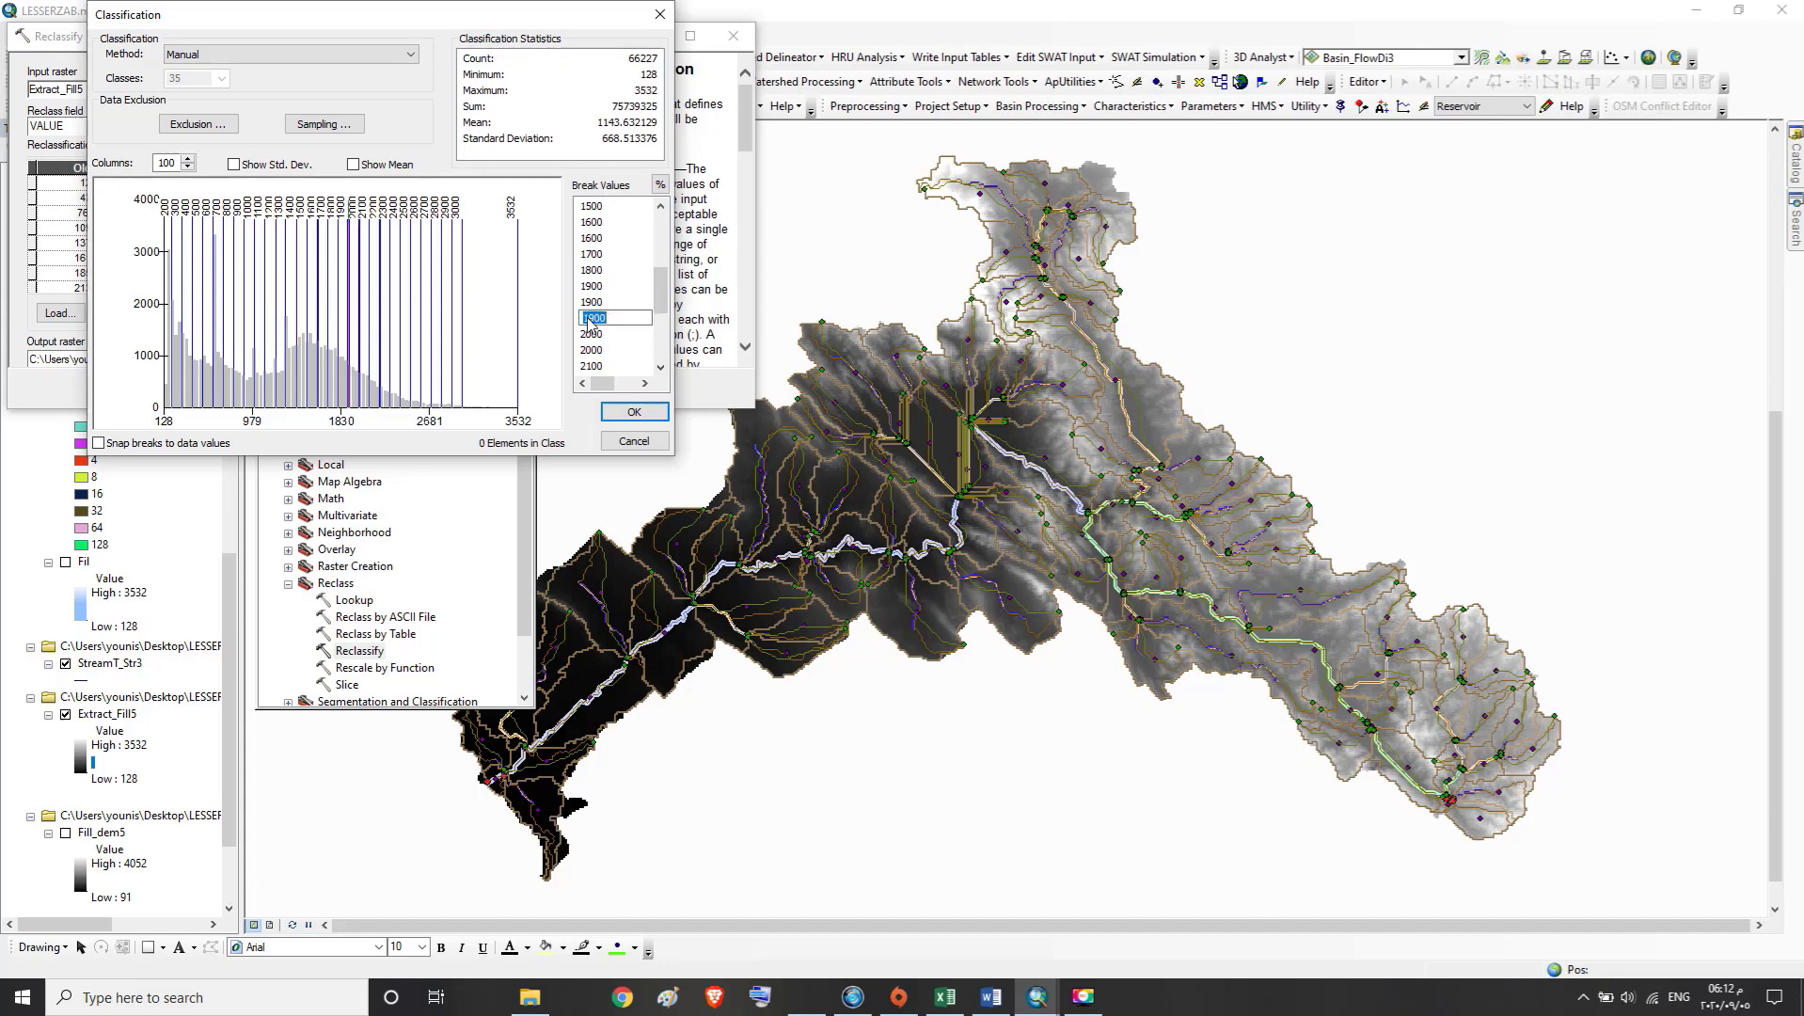
pyautogui.write('2000')
pyautogui.press('Return')
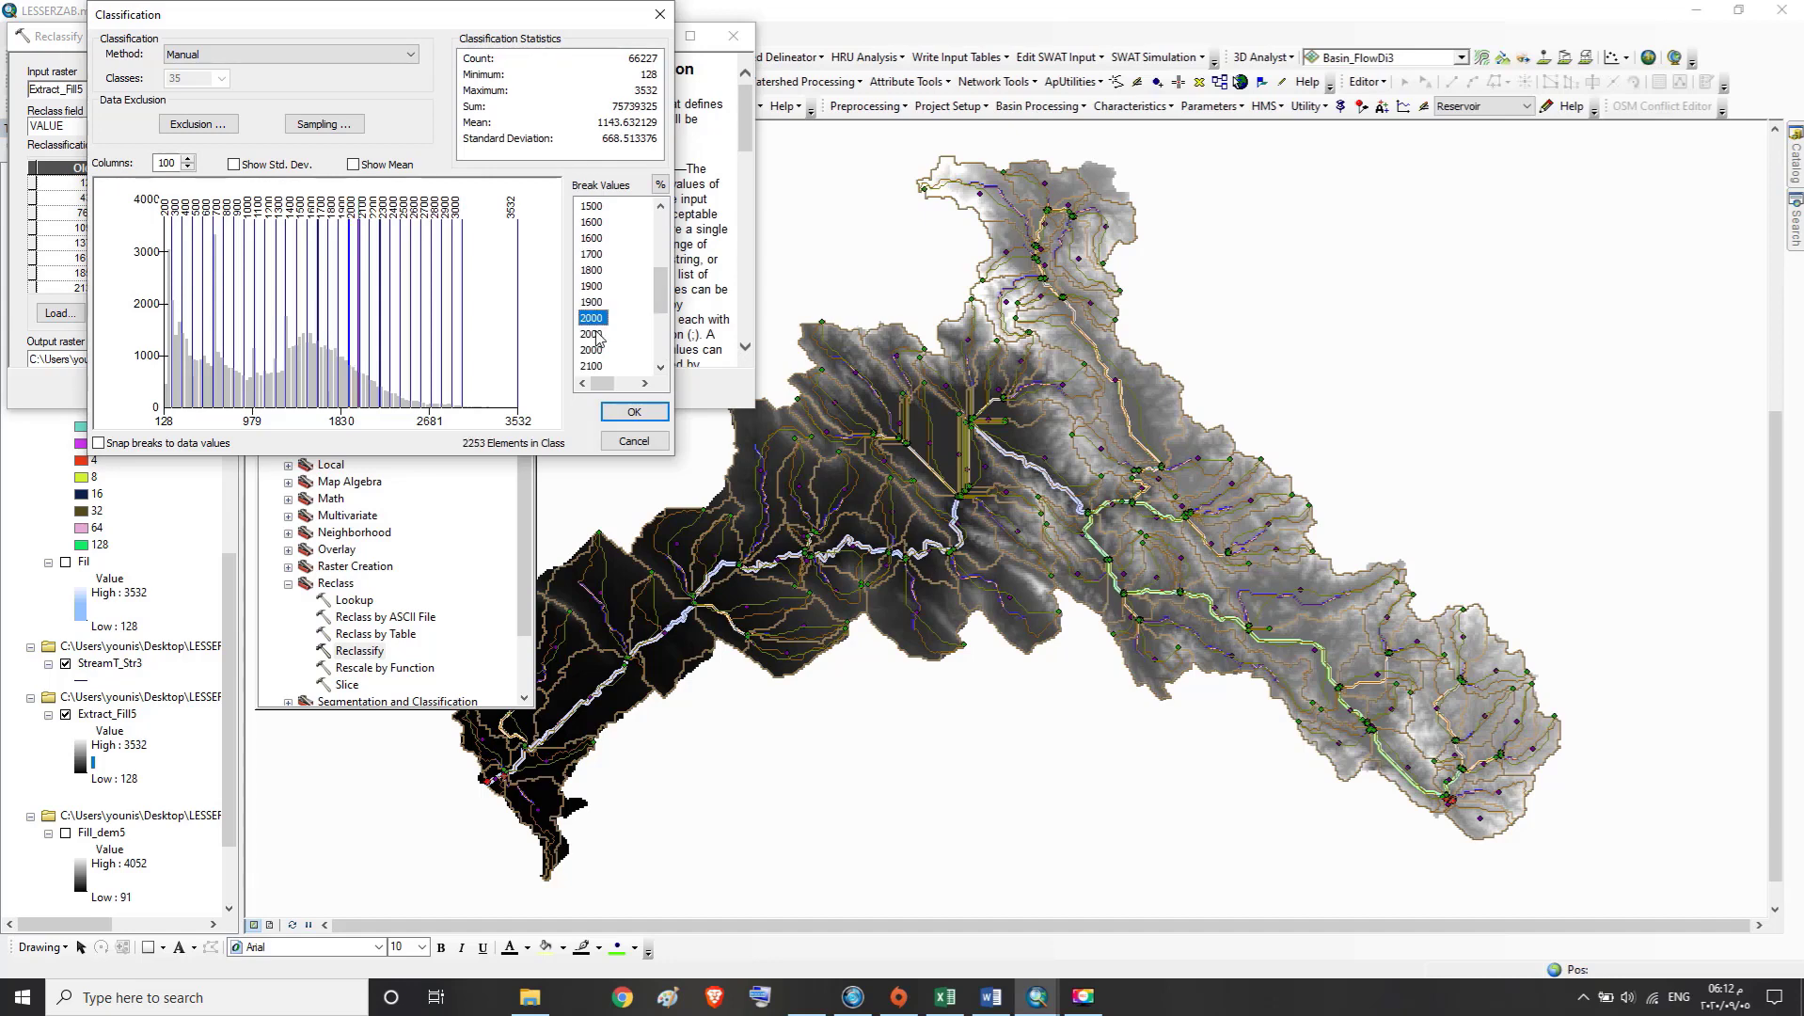
pyautogui.doubleClick(594, 335)
pyautogui.write('2100')
# Set the two break values following 2100 to 2200 and 2300
pyautogui.click(590, 350)
pyautogui.click(591, 351)
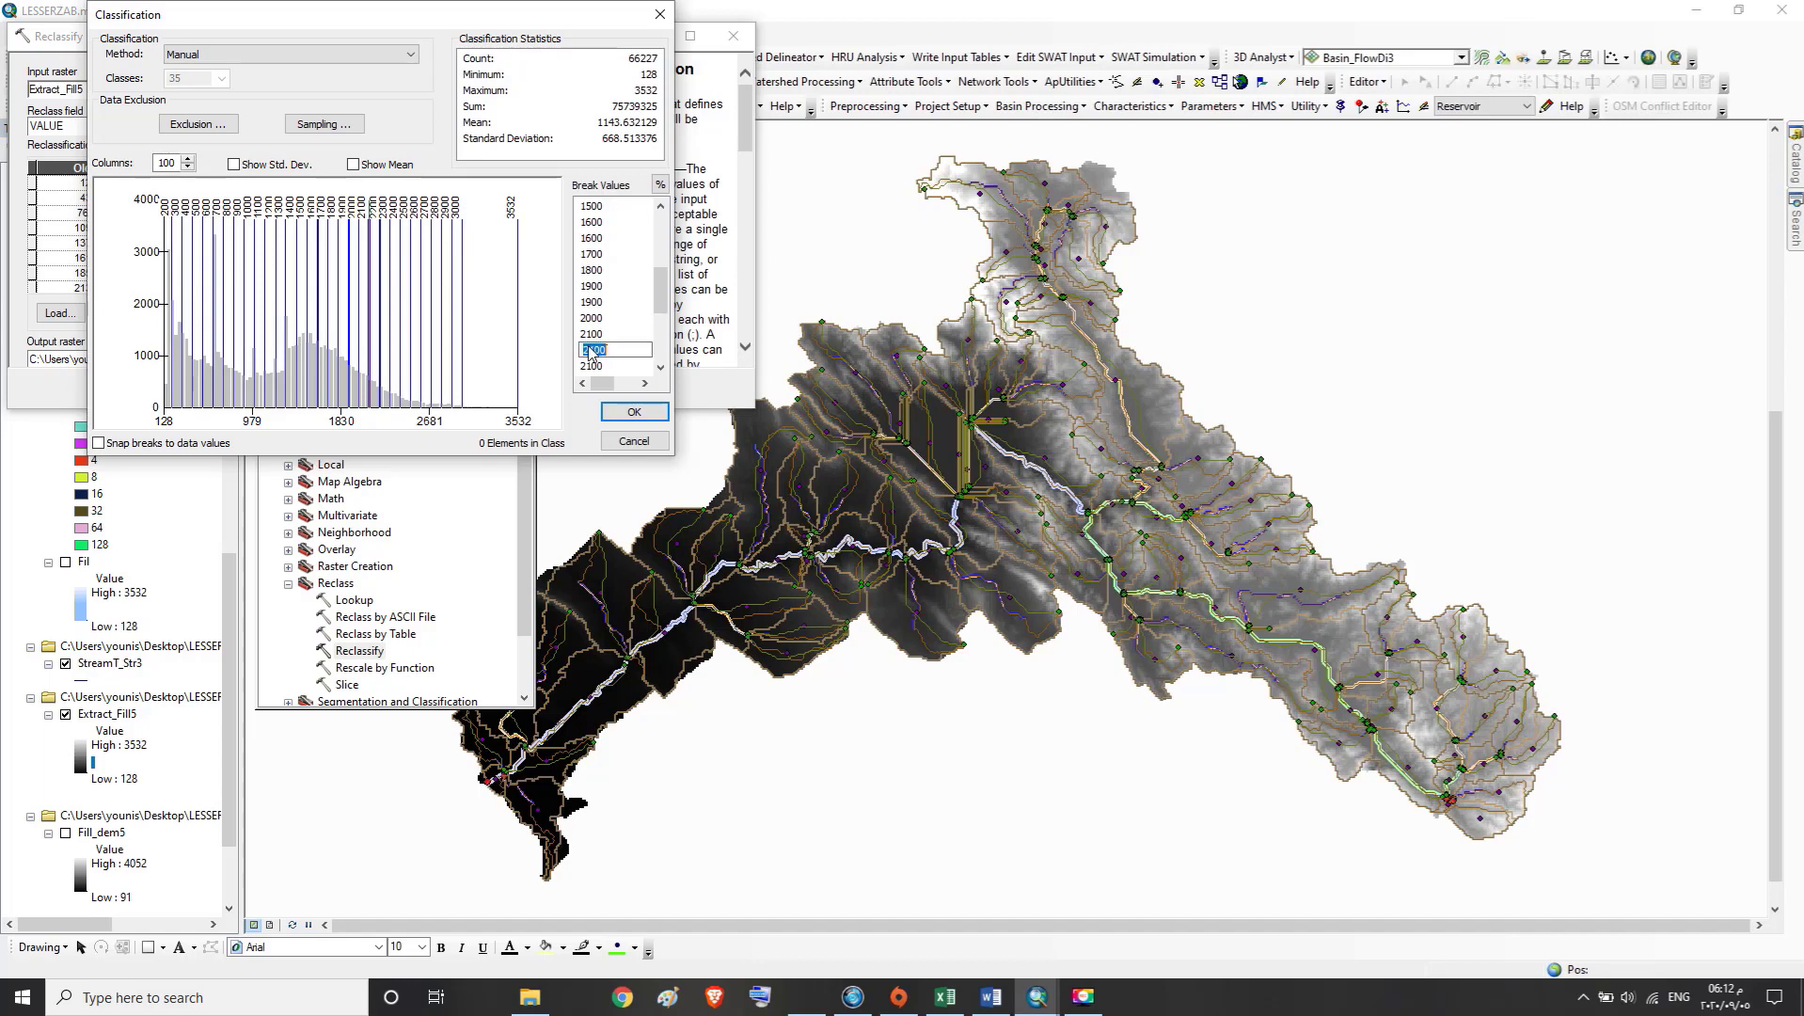
pyautogui.write('2200')
pyautogui.click(593, 367)
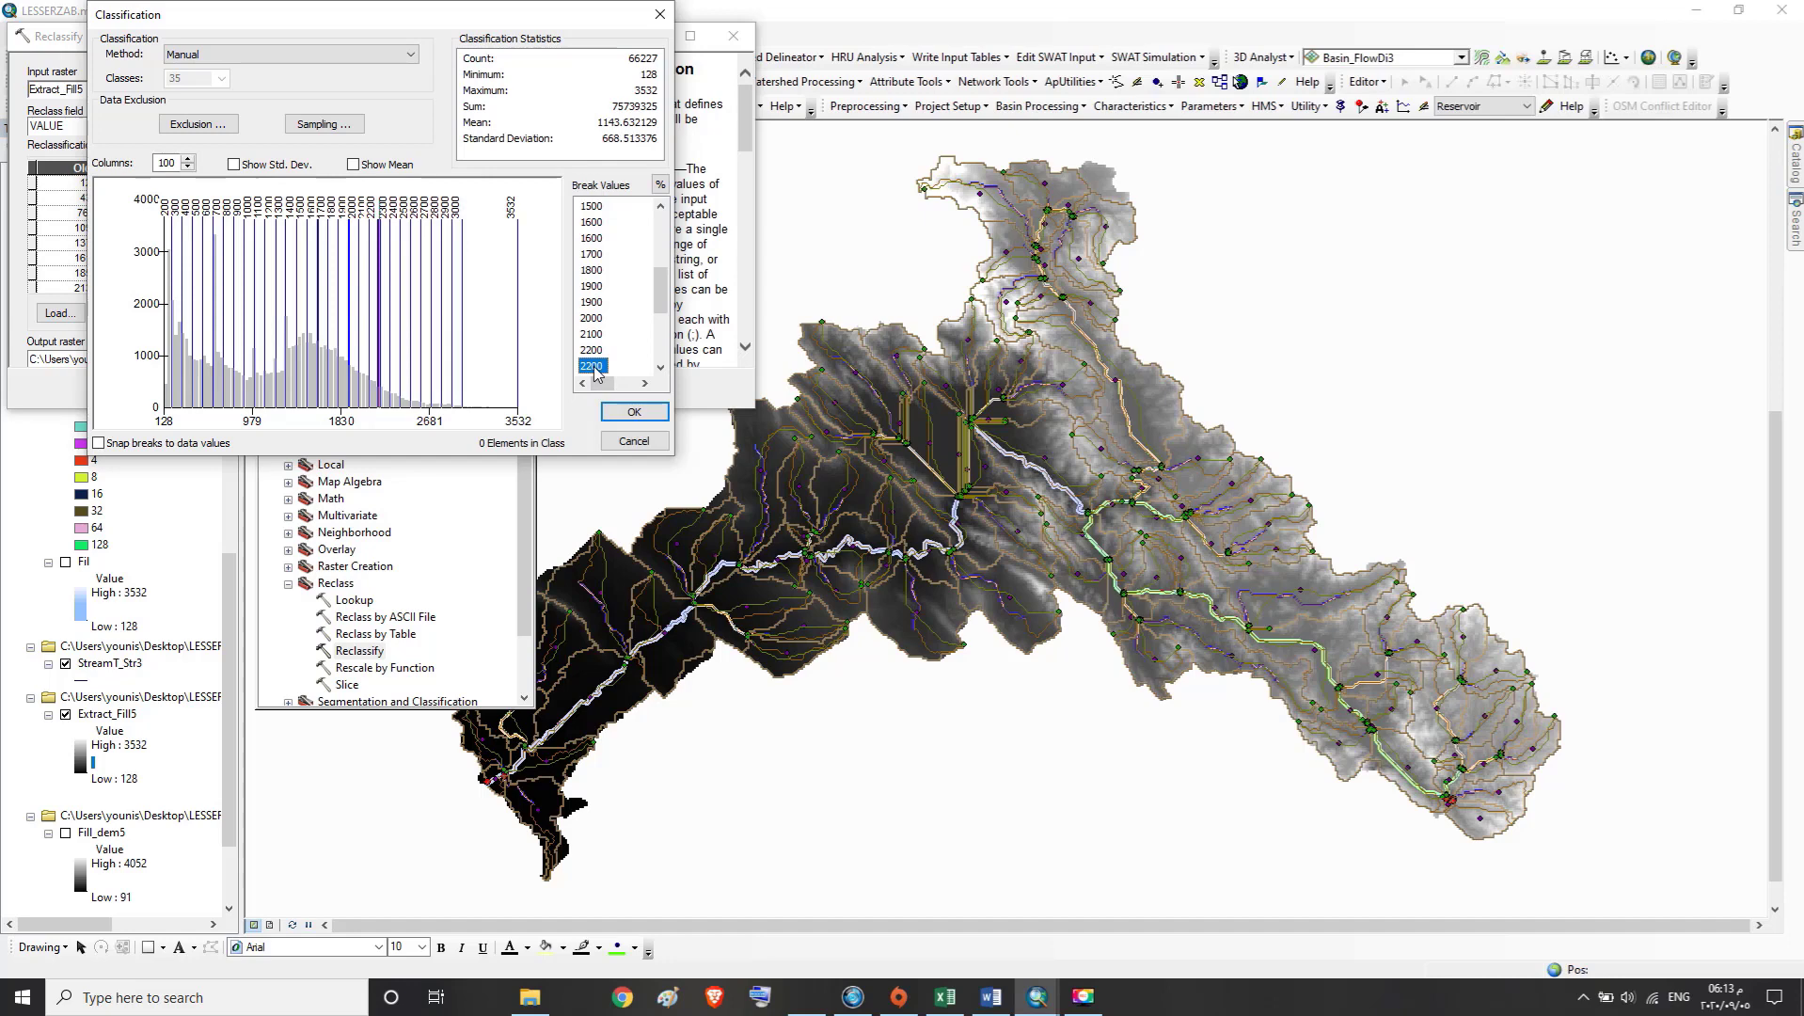
pyautogui.write('2300')
# Set the break value following 2200 to 2300 and the one after it to 2400
pyautogui.click(662, 368)
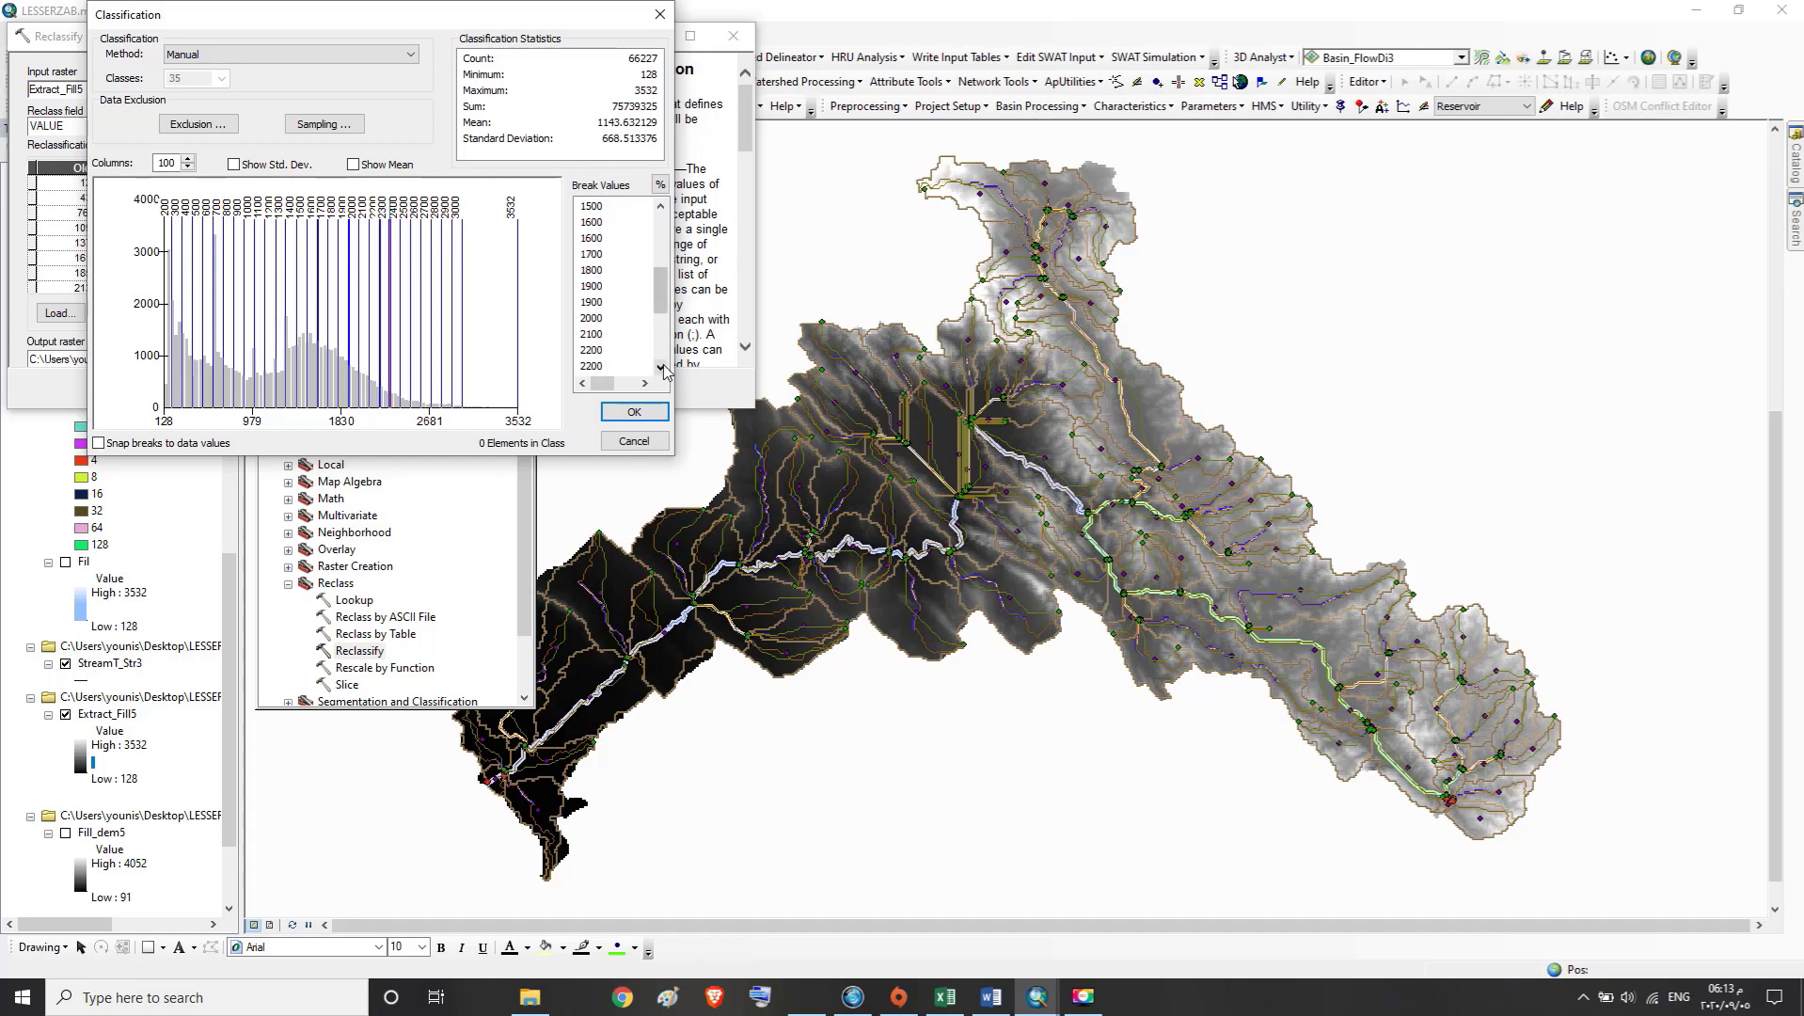
pyautogui.click(661, 368)
pyautogui.click(662, 368)
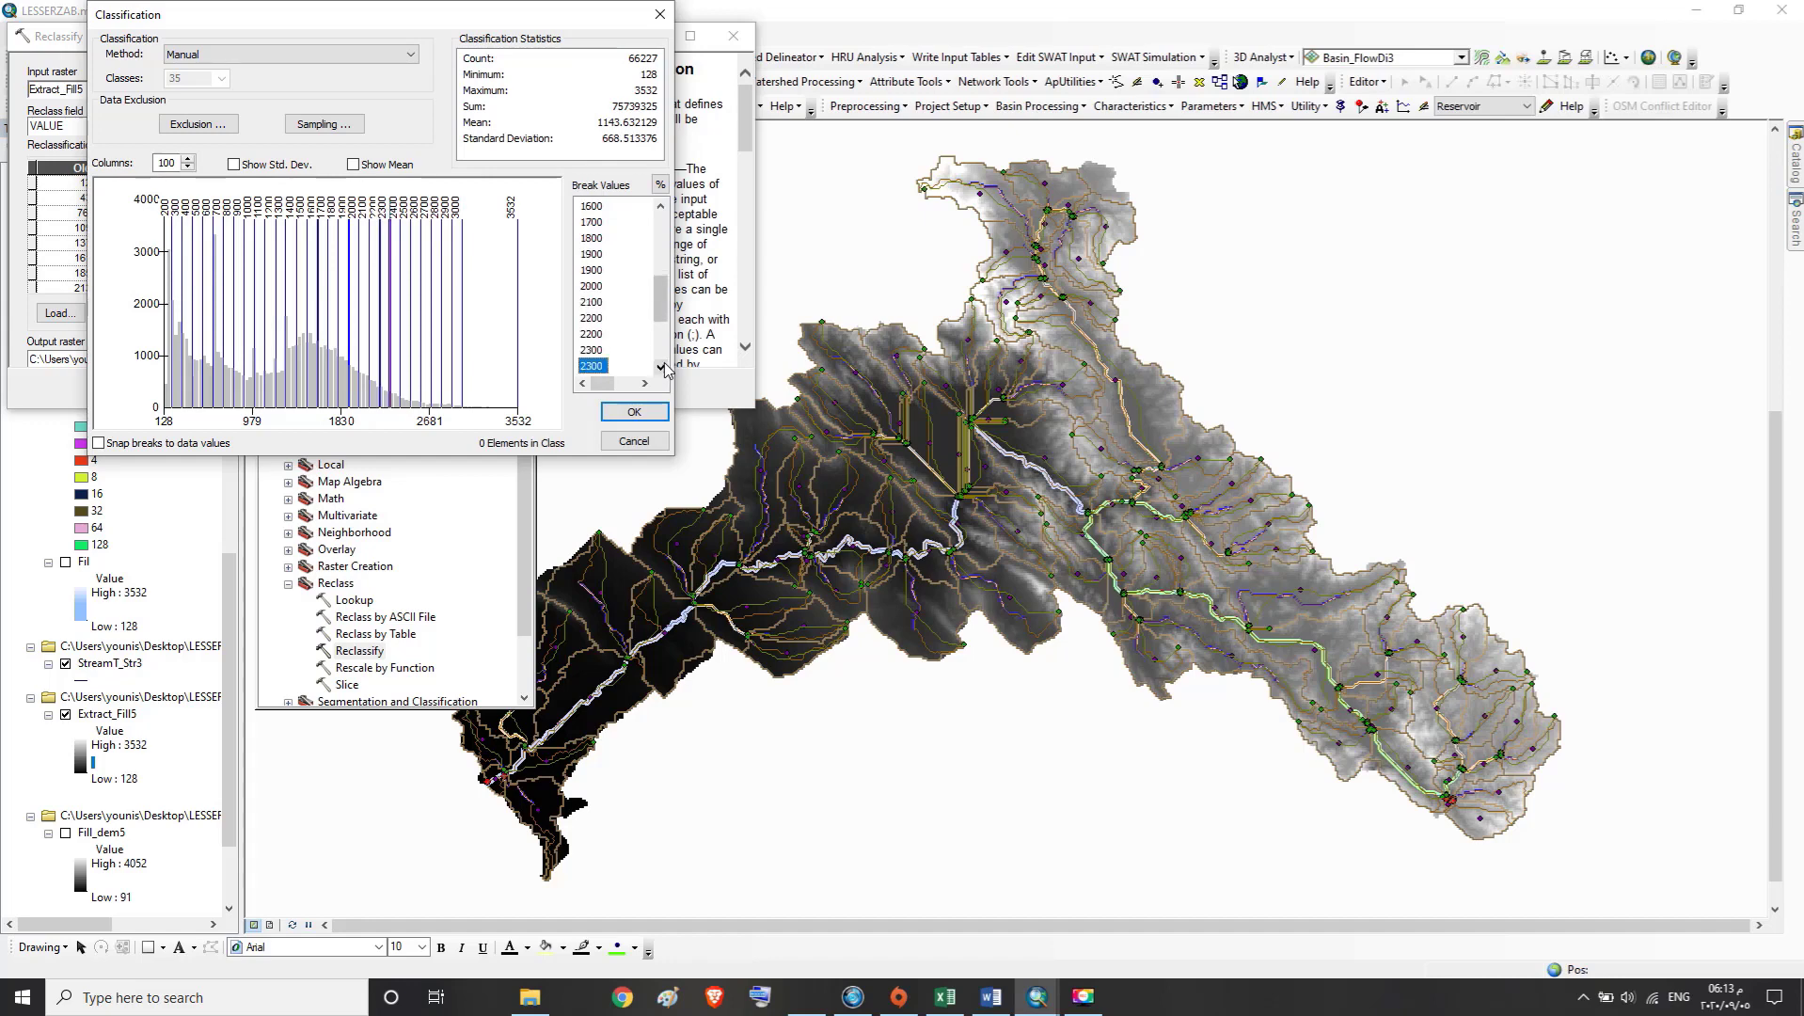
pyautogui.click(598, 335)
pyautogui.write('2300')
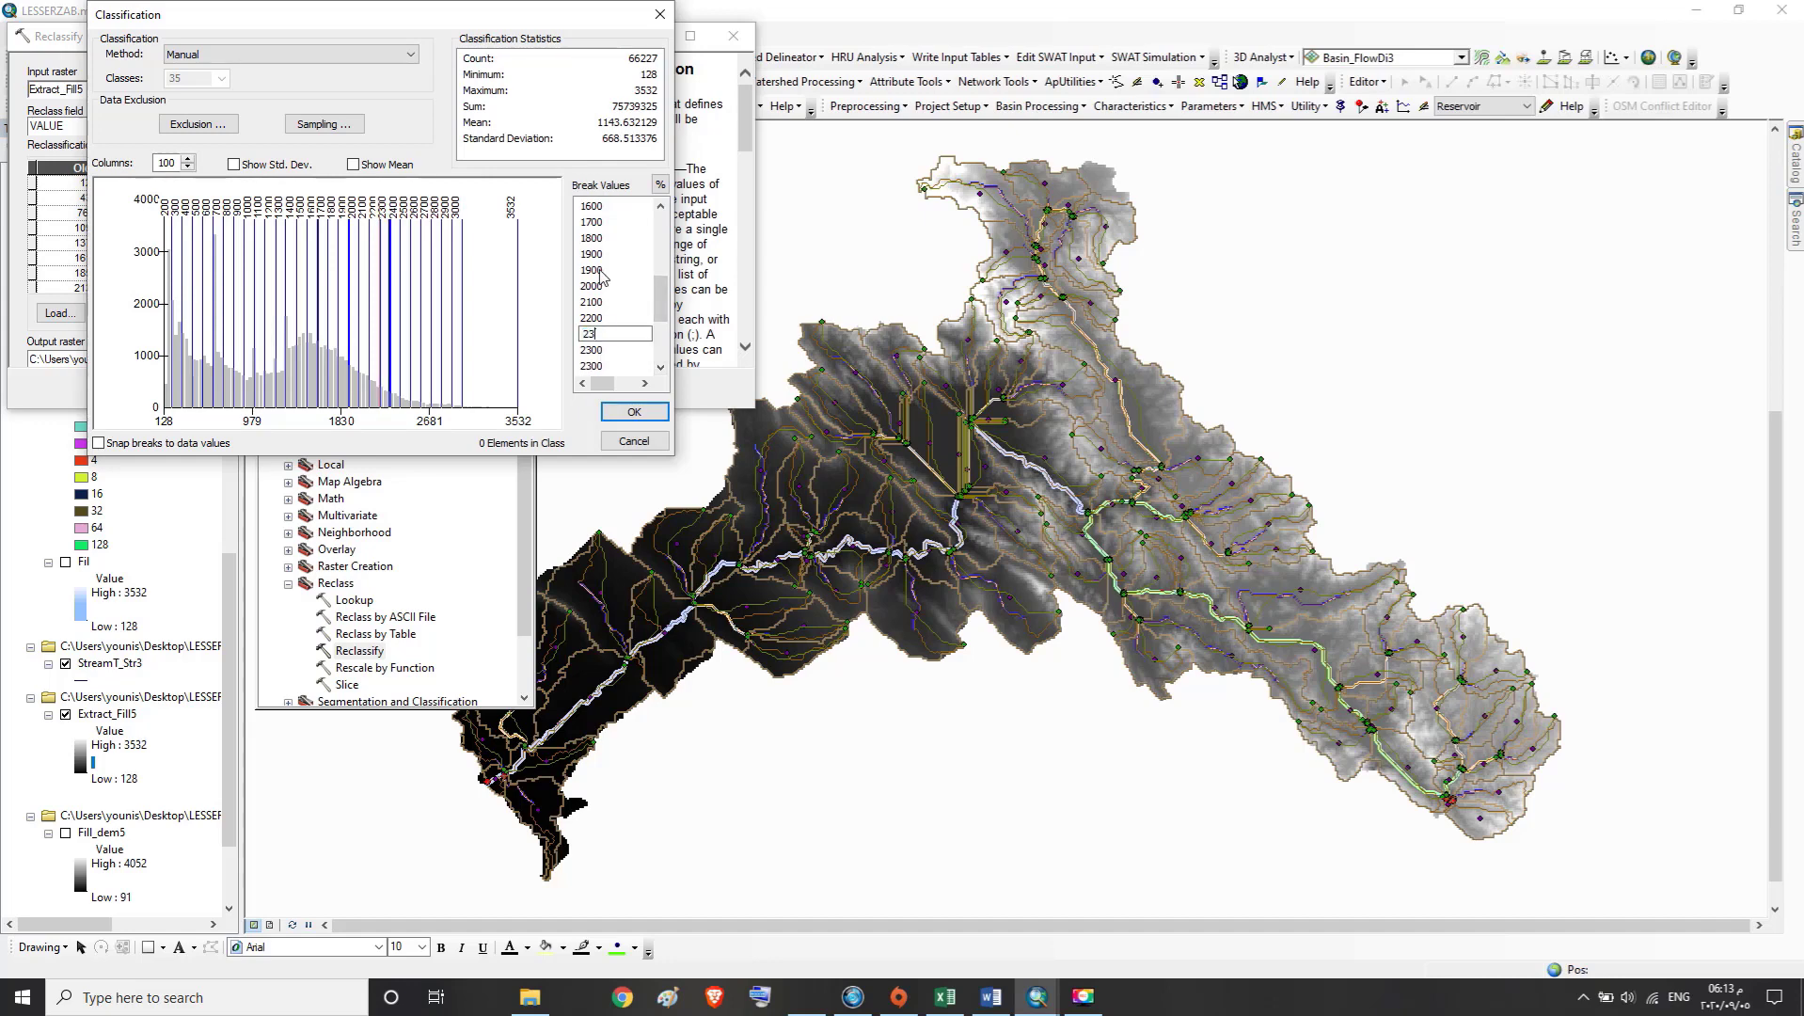
pyautogui.press('Return')
pyautogui.click(601, 350)
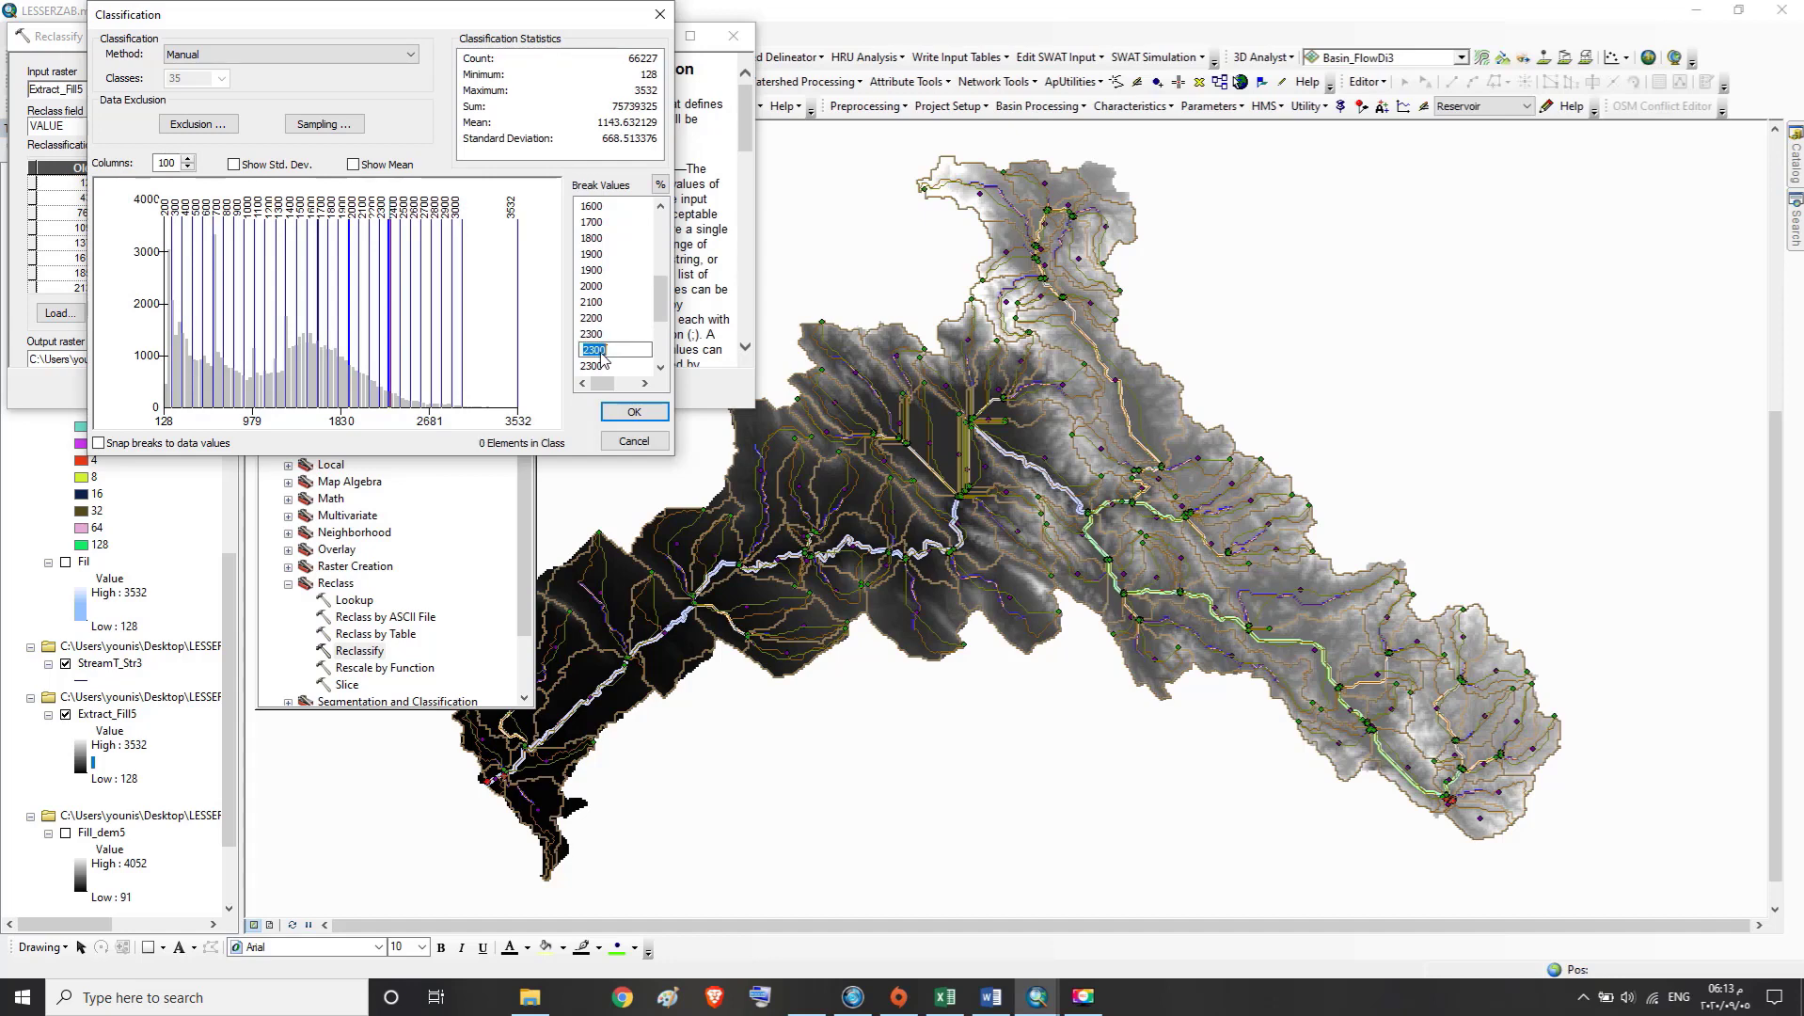
pyautogui.write('2400')
# Set the last repeated 2300 break to 2400 and a repeated 2400 break to 2500
pyautogui.click(599, 367)
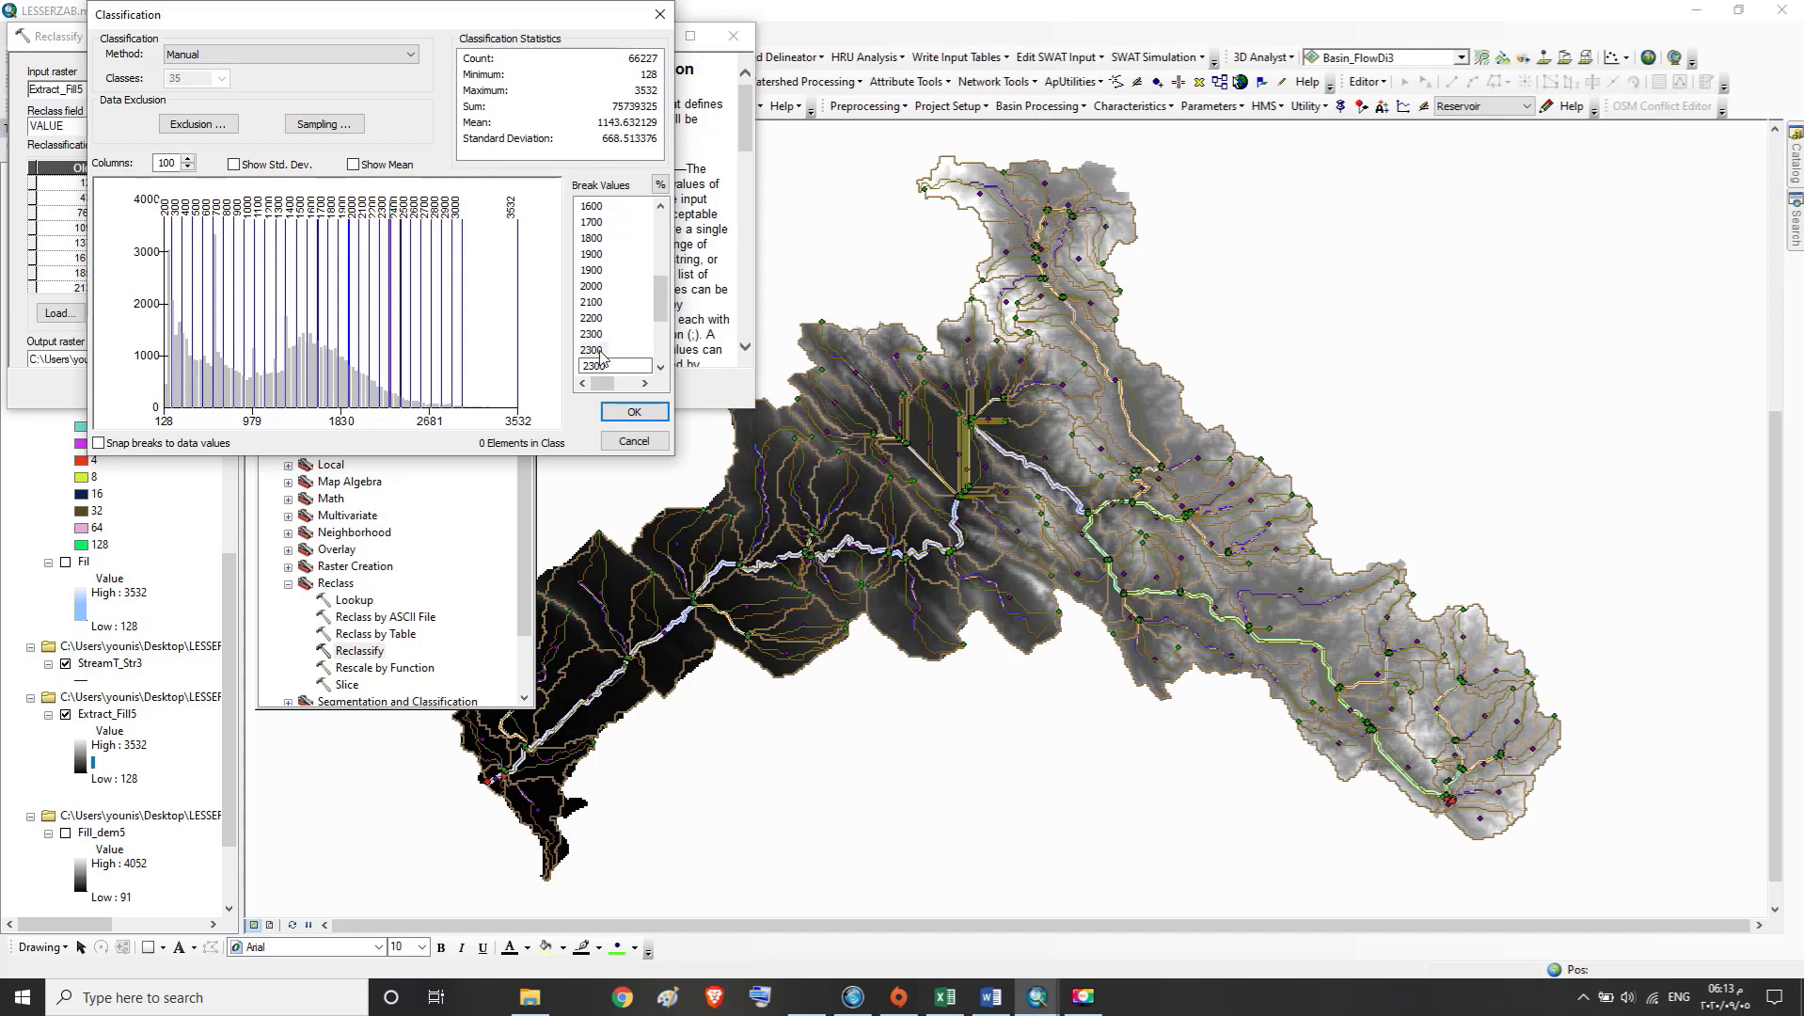
pyautogui.click(601, 350)
pyautogui.click(661, 367)
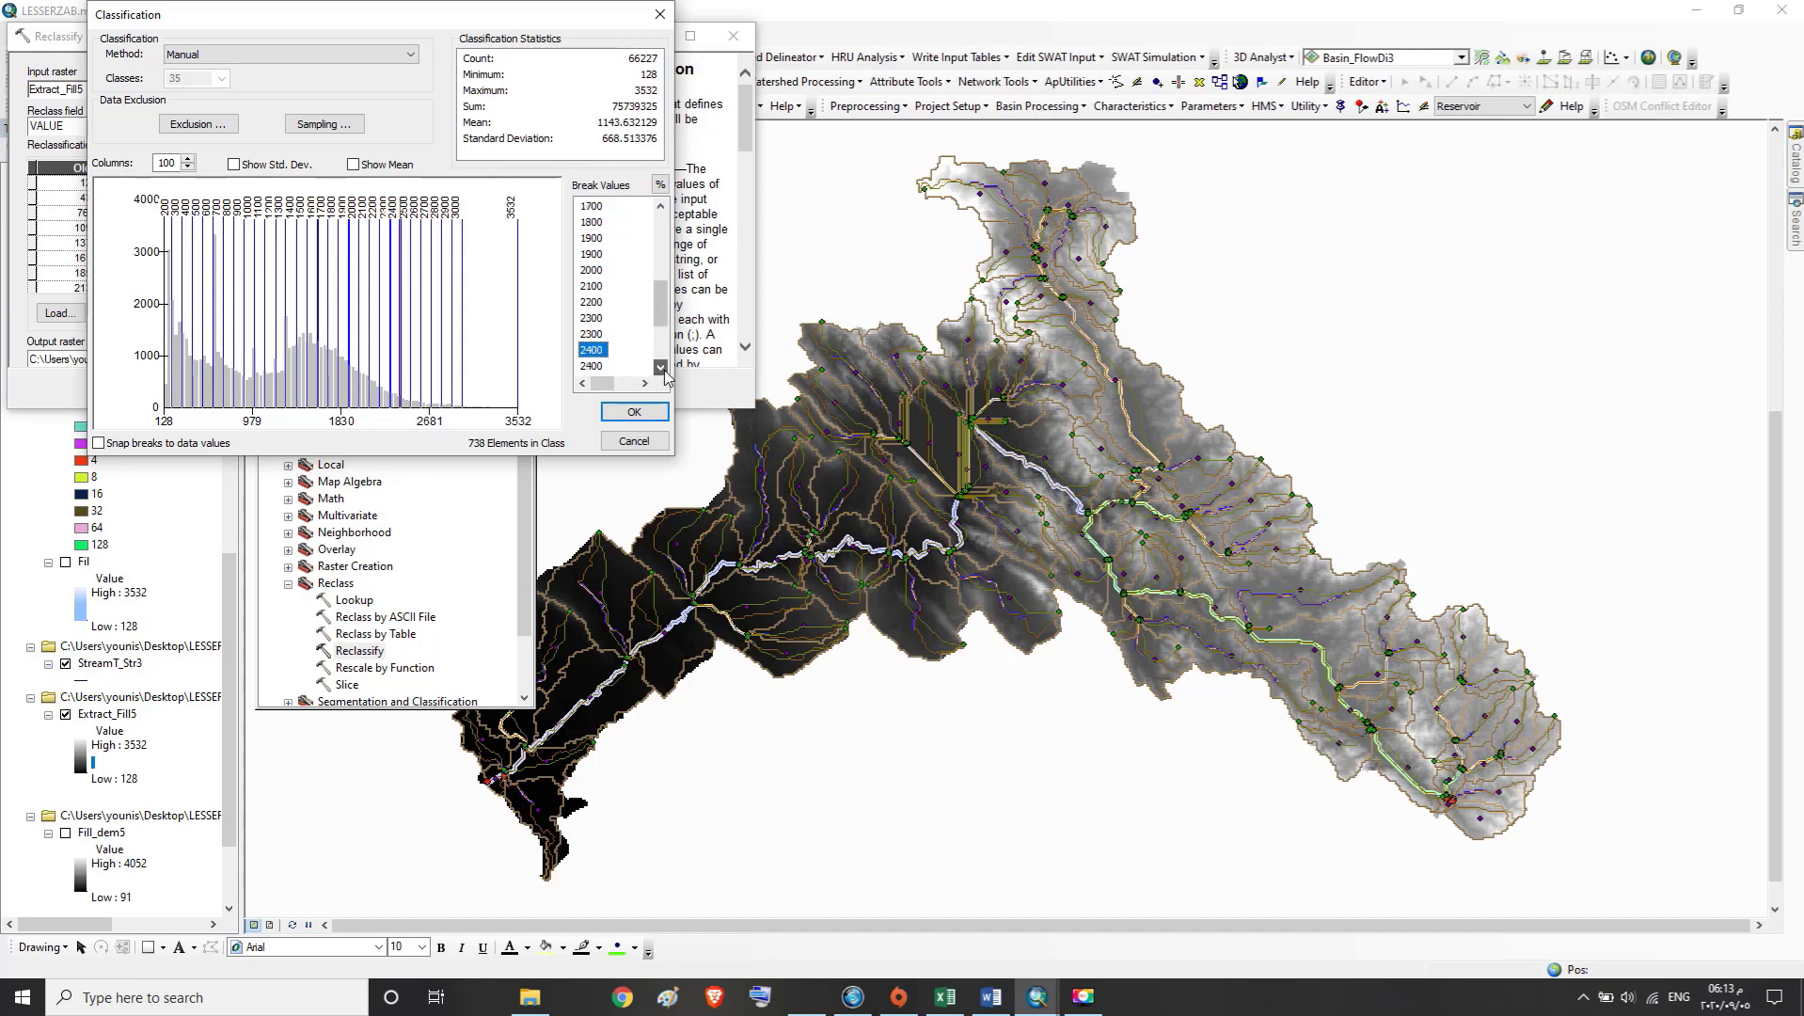
pyautogui.click(661, 368)
pyautogui.click(661, 368)
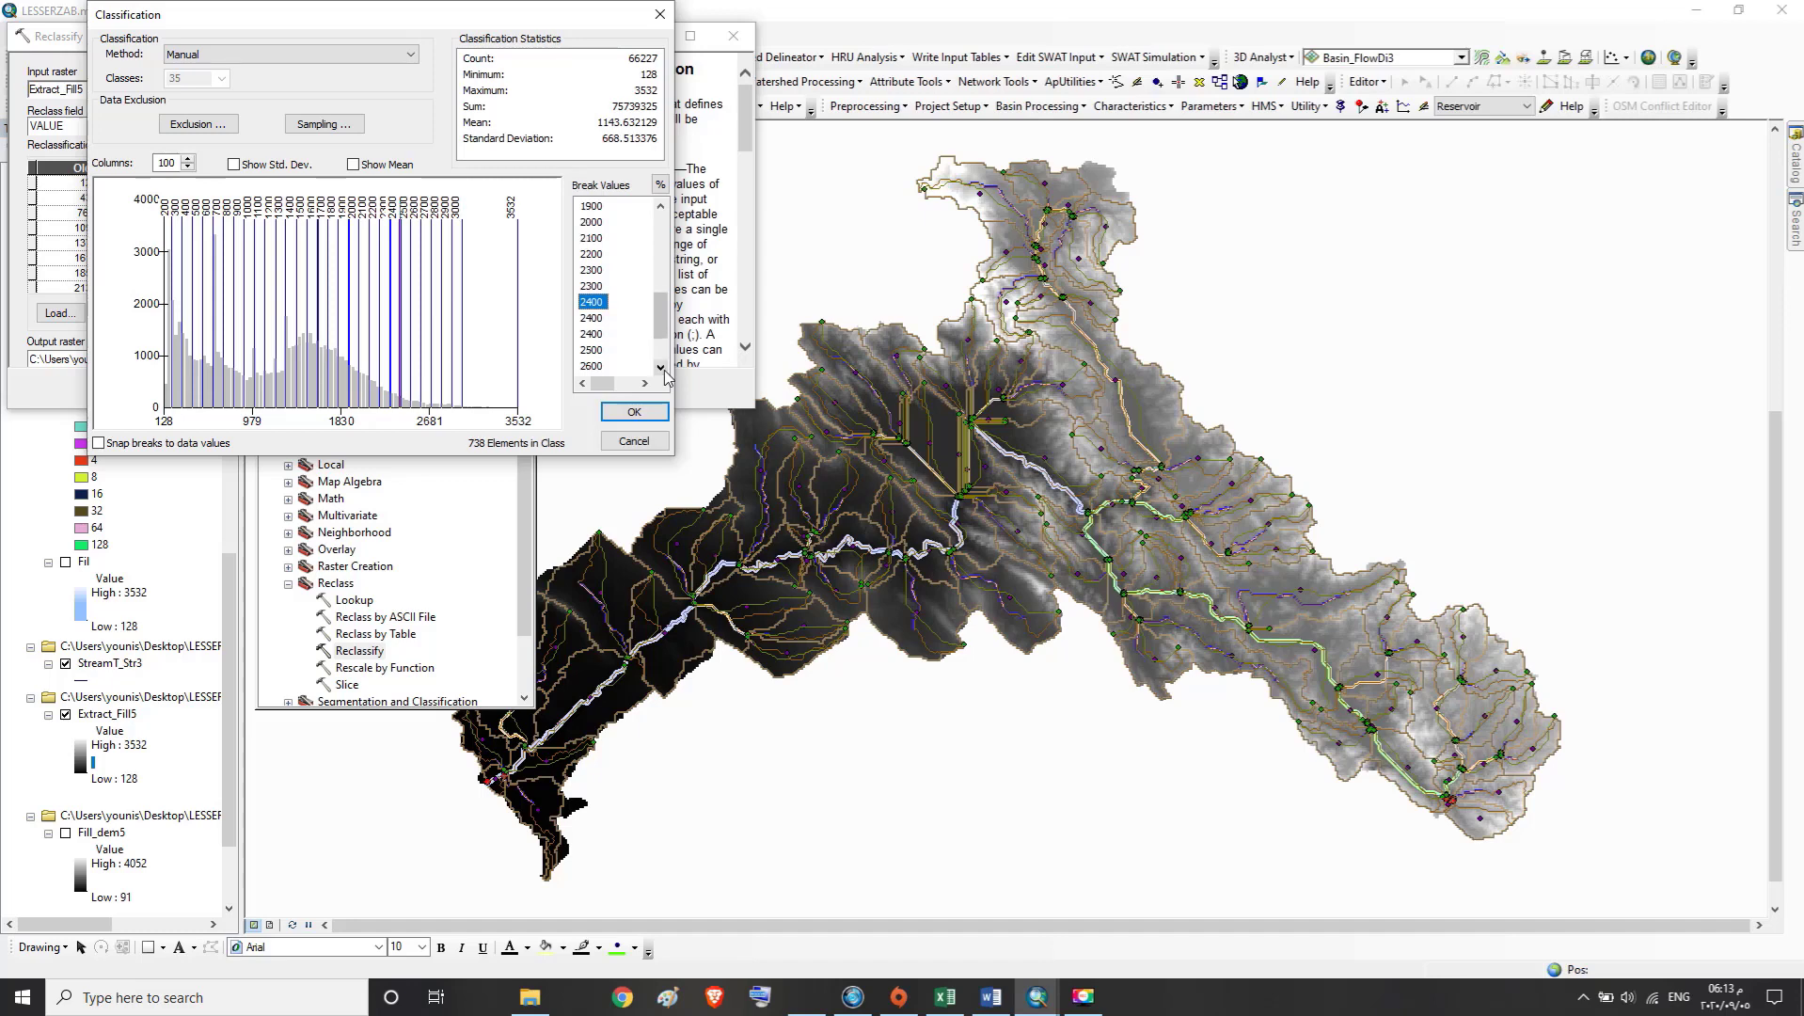
pyautogui.click(600, 320)
pyautogui.write('2')
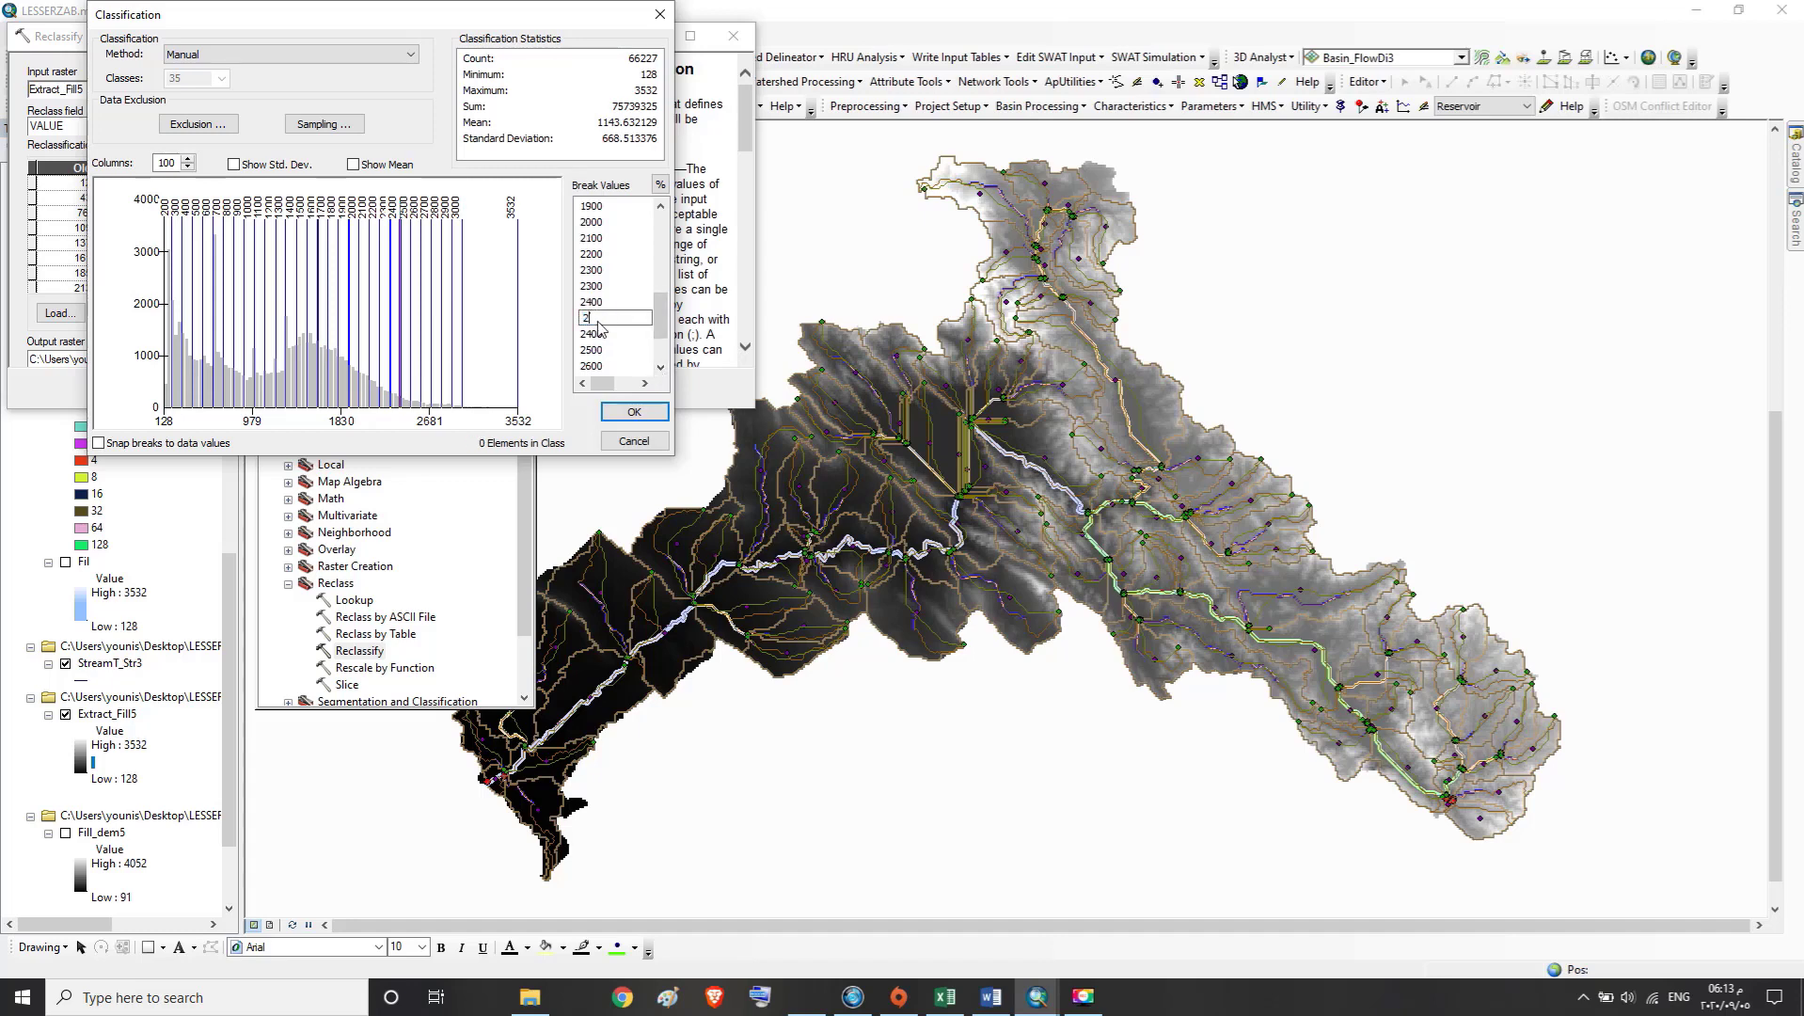
# Change two of the repeated 2500 breaks to 2600 and a repeated 2600 break to 2700
pyautogui.click(658, 370)
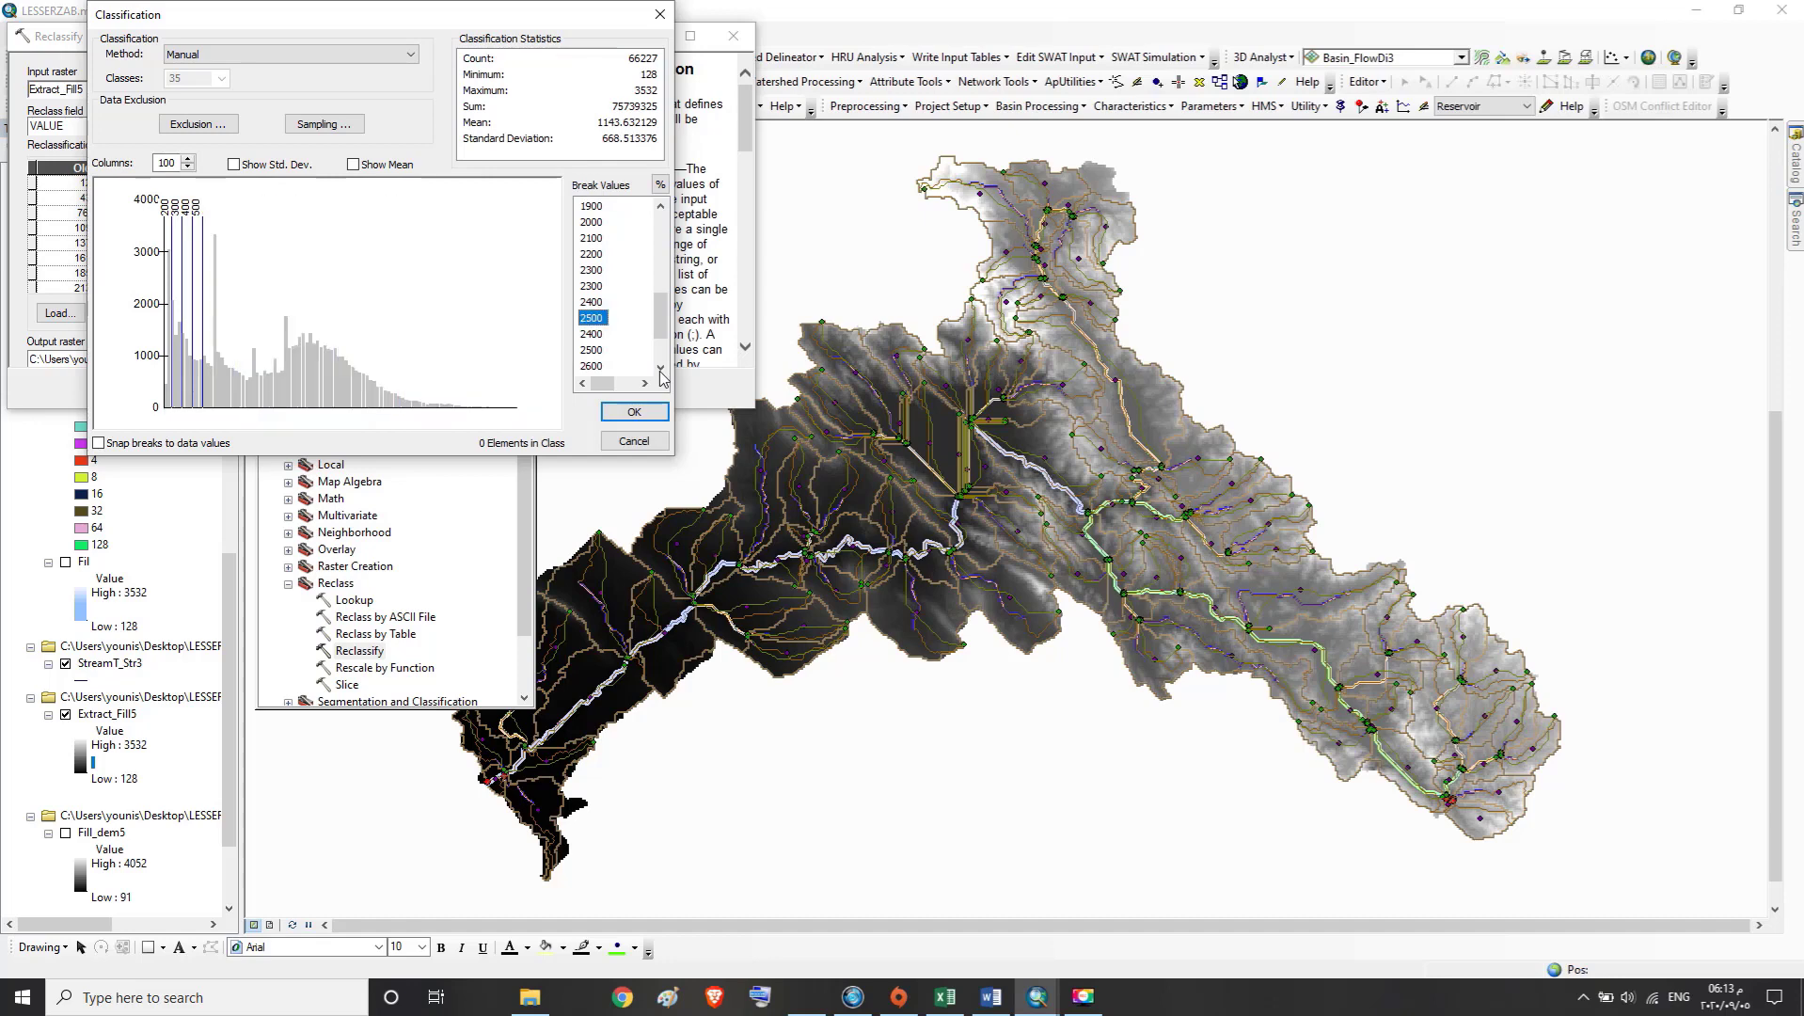
pyautogui.click(597, 332)
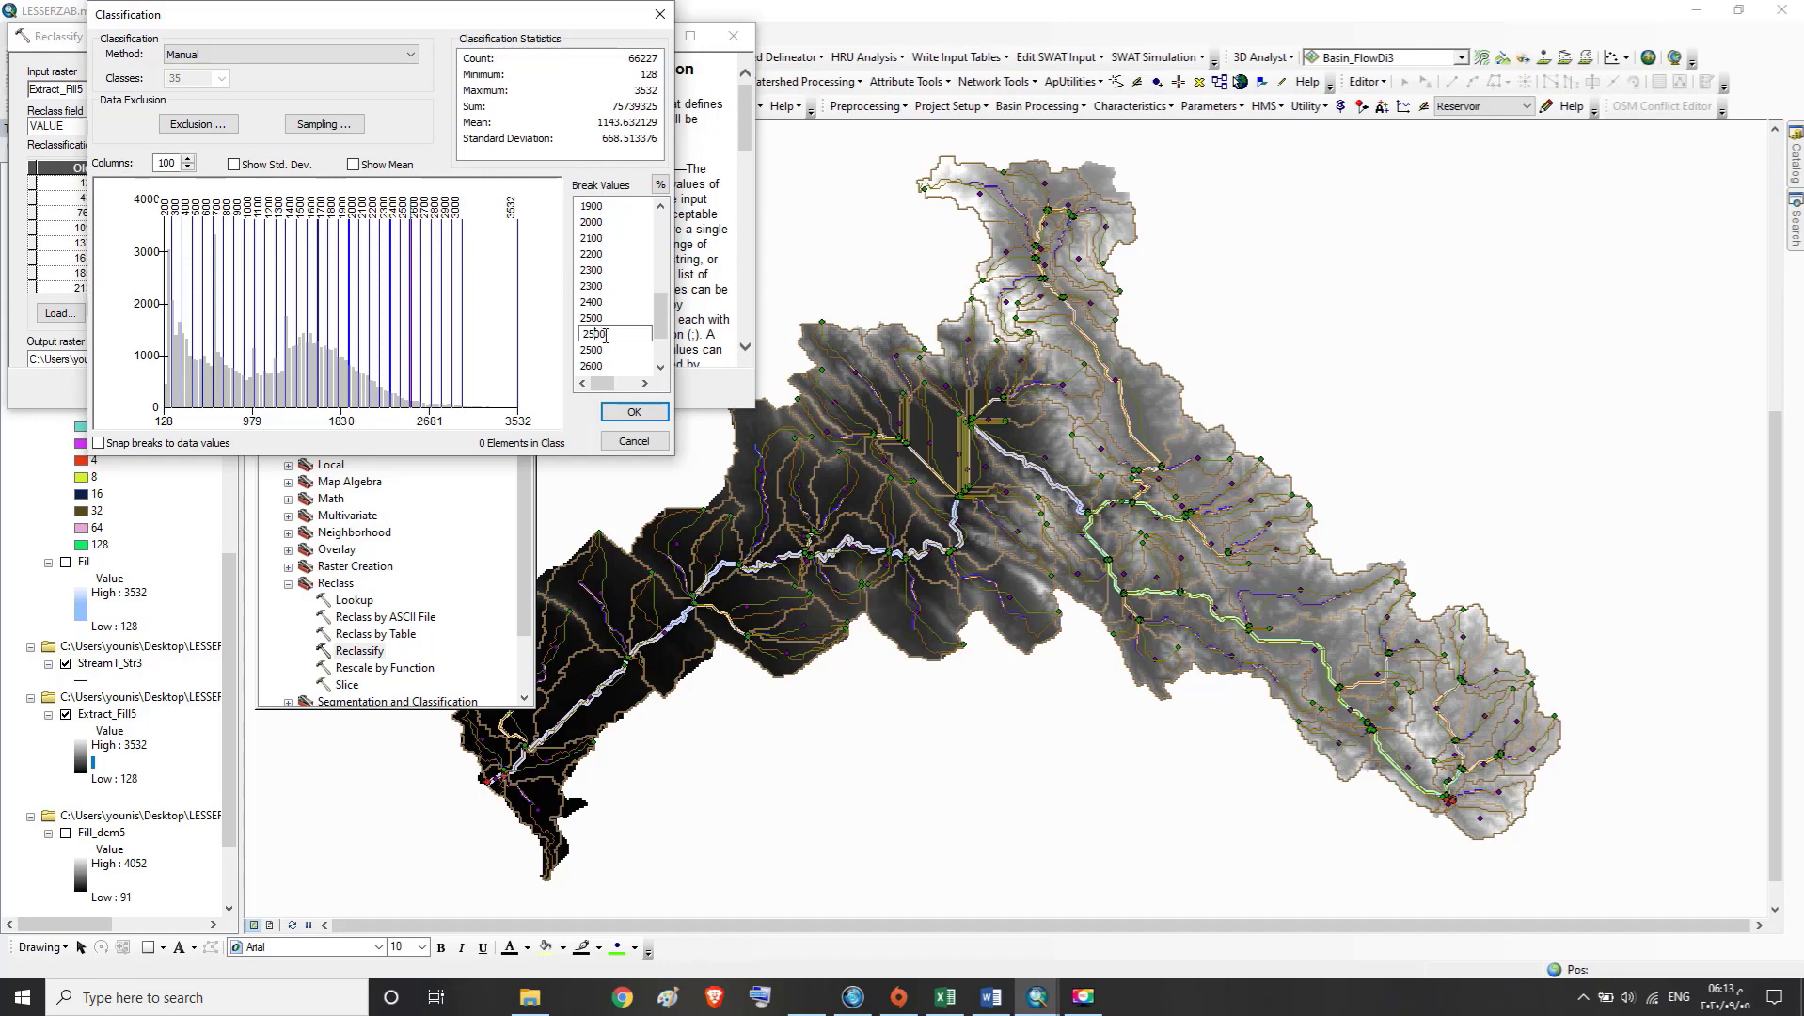
pyautogui.write('2')
pyautogui.click(605, 349)
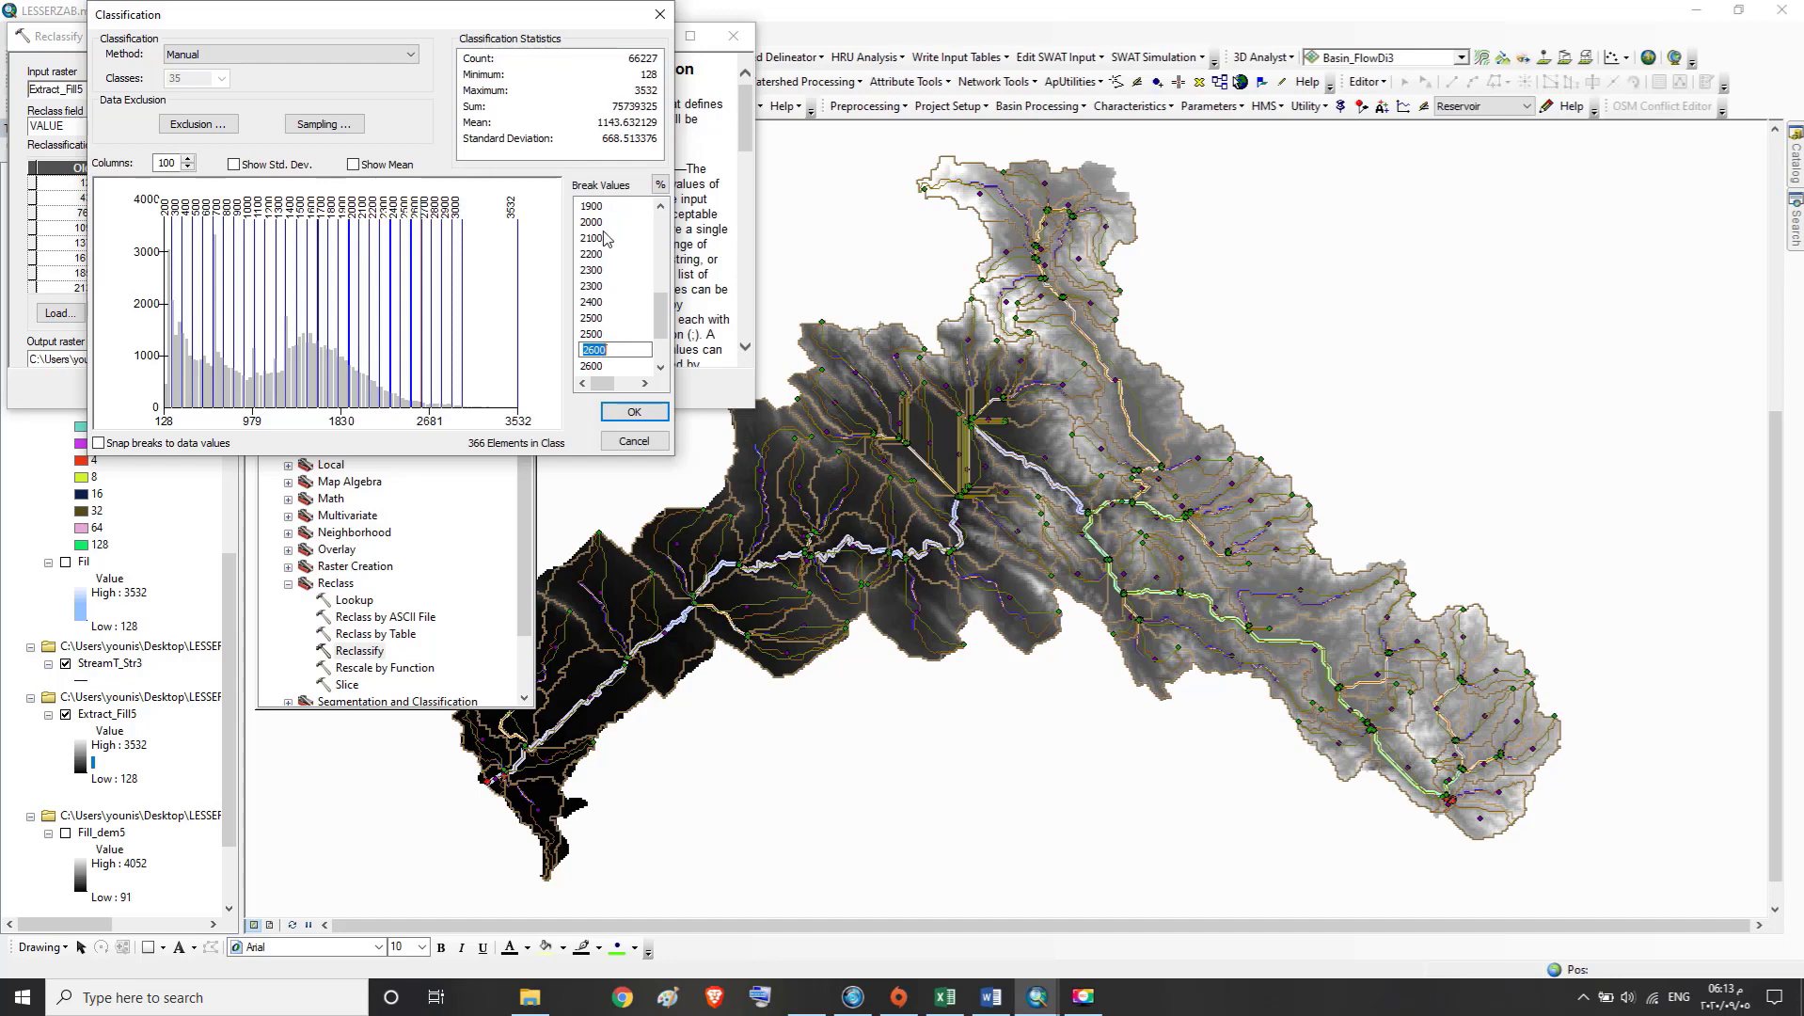
pyautogui.write('2')
pyautogui.click(595, 334)
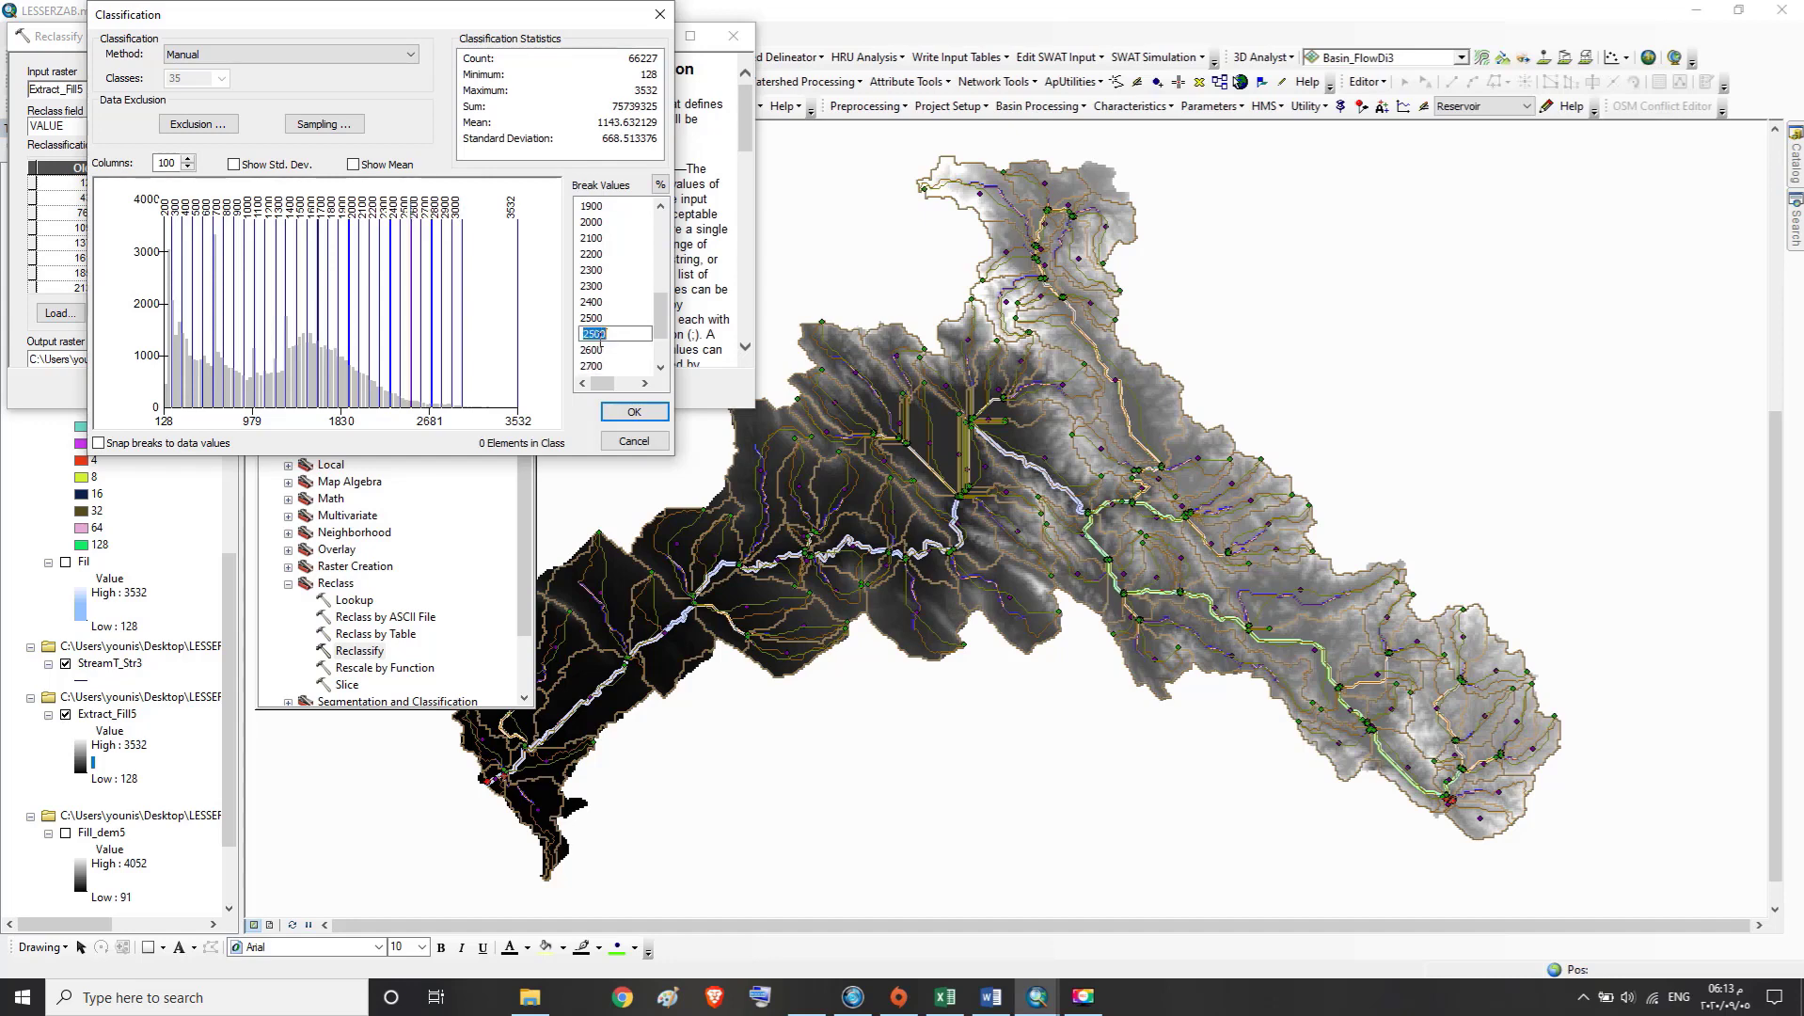
pyautogui.write('2600')
# Set the repeated 2600 break to 2700 and the repeated 2700 breaks to 2800
pyautogui.click(662, 367)
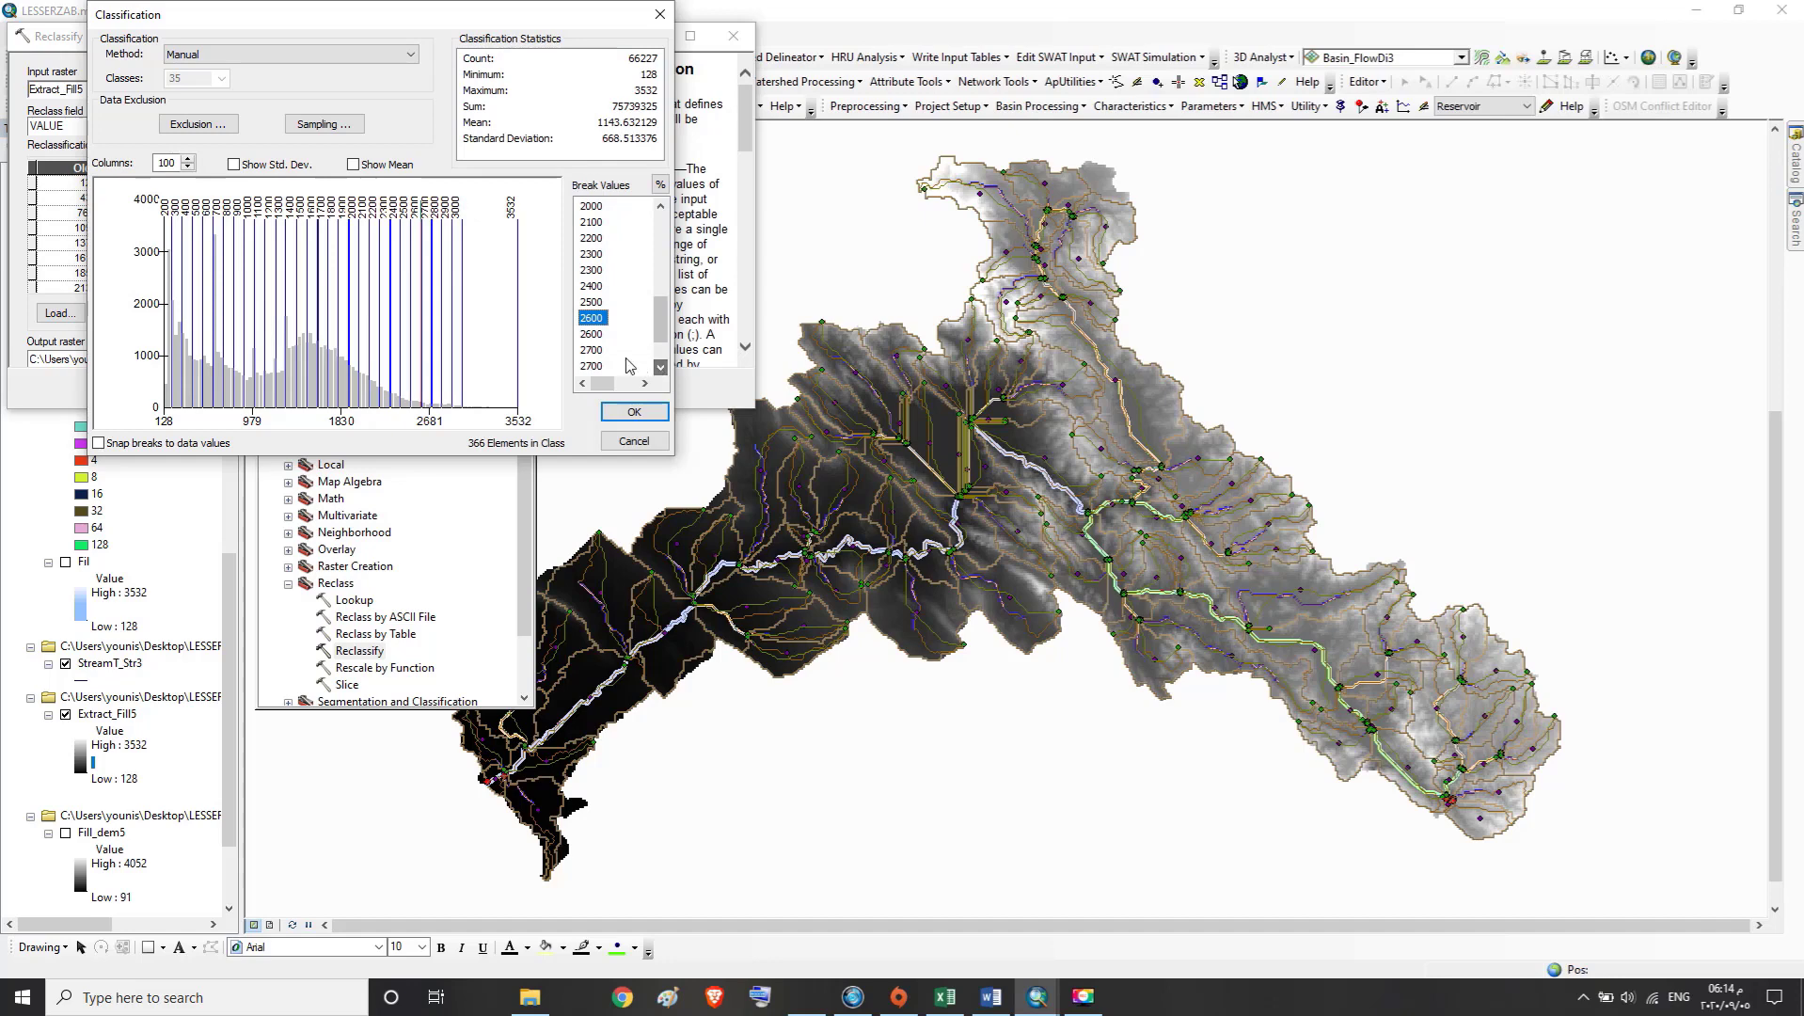
pyautogui.click(596, 334)
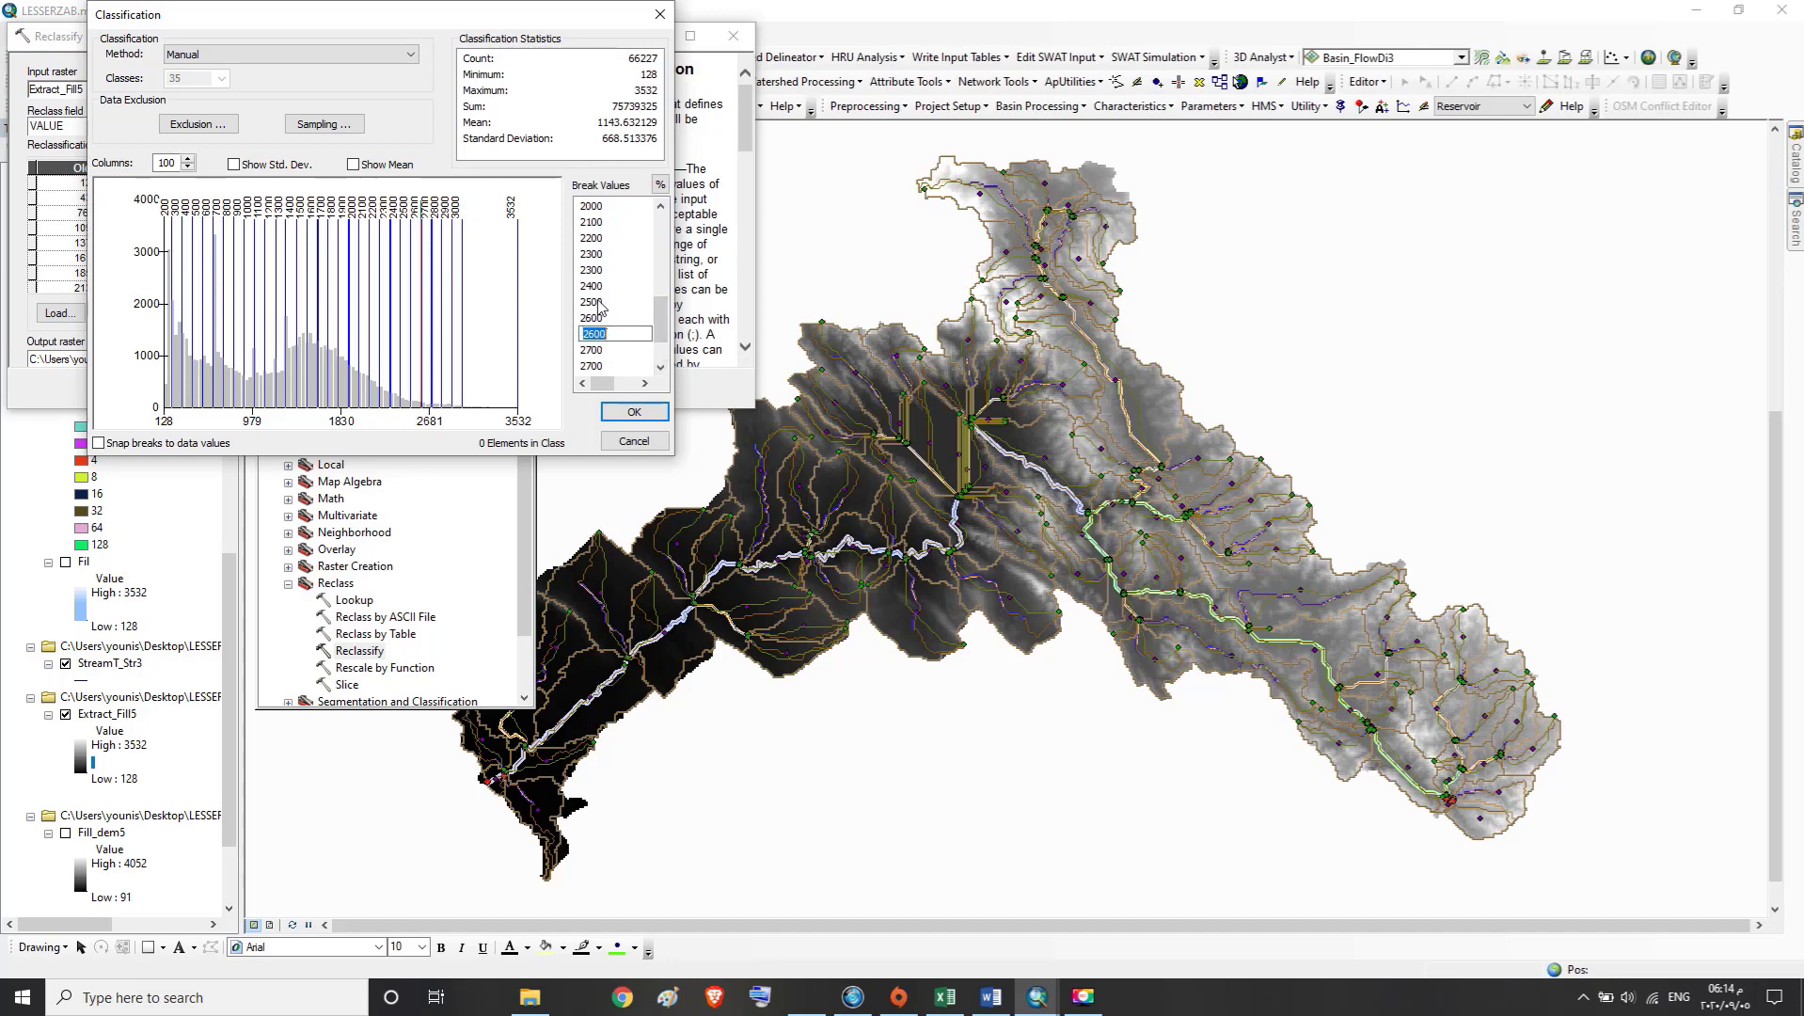
pyautogui.write('27')
pyautogui.press('Return')
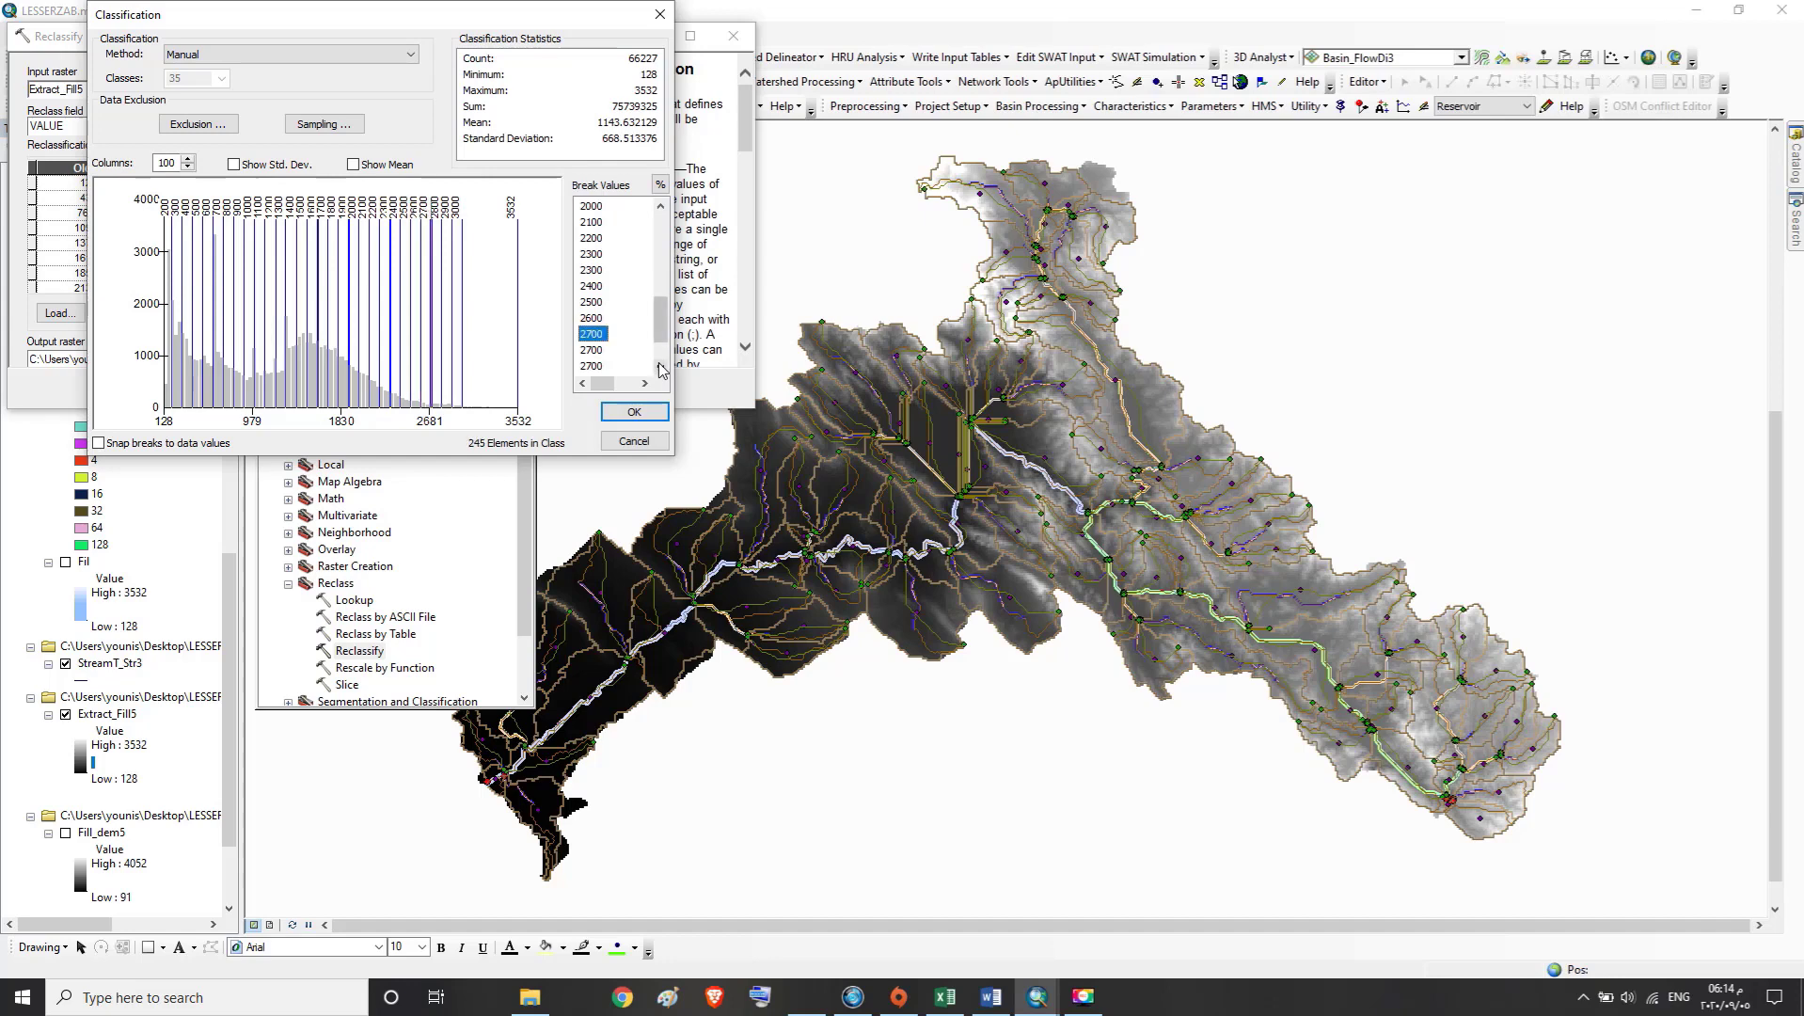
pyautogui.doubleClick(596, 350)
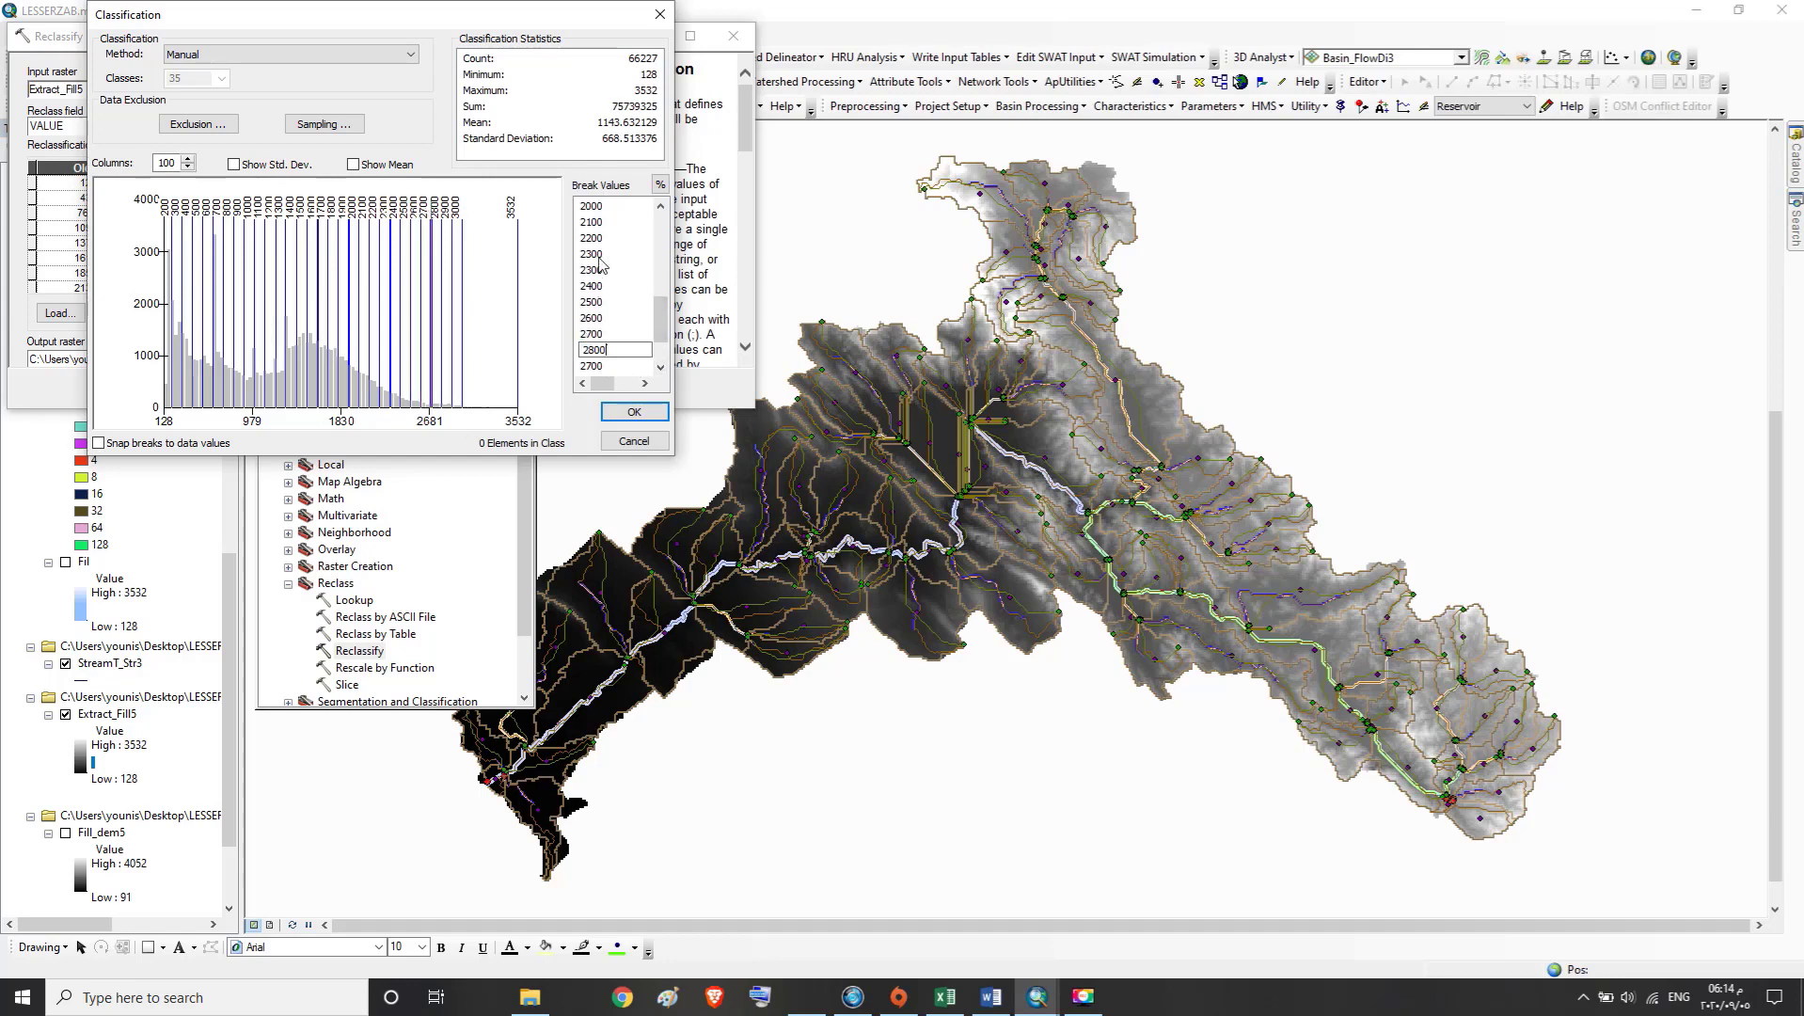
pyautogui.write('2800')
pyautogui.press('Return')
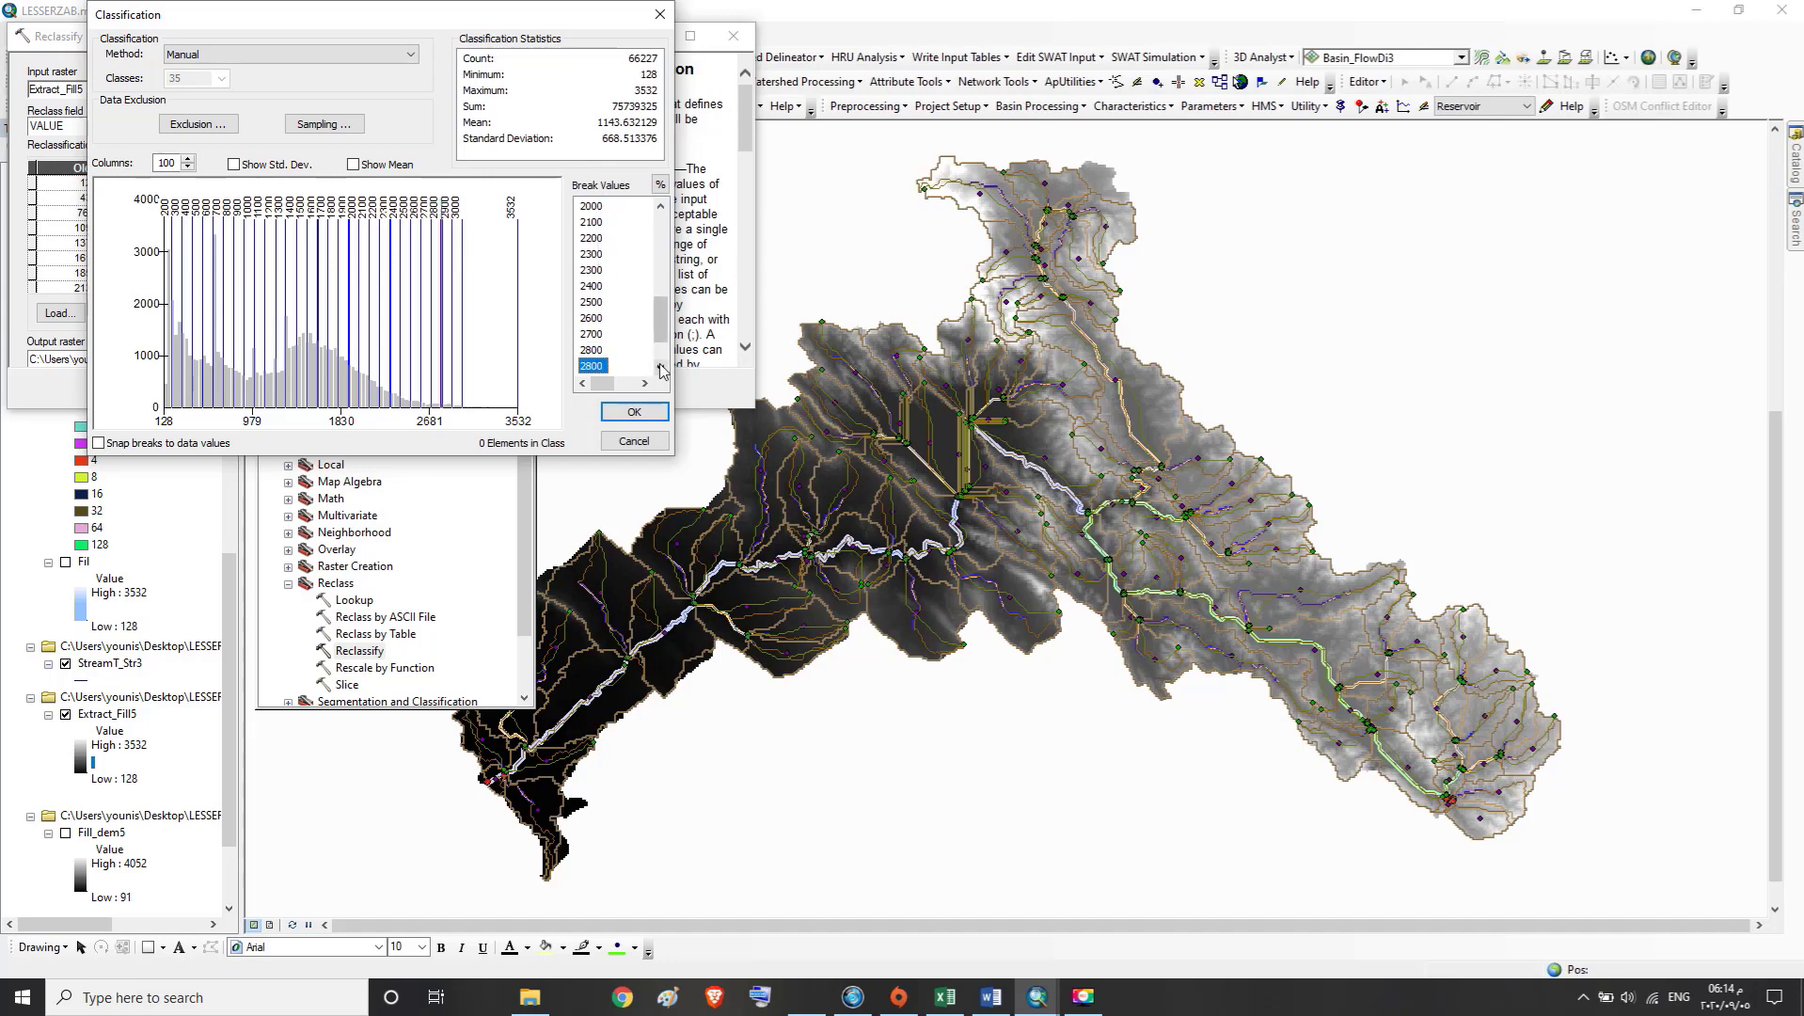
# Set the second of the repeated 2800 break values to 2900
pyautogui.click(661, 368)
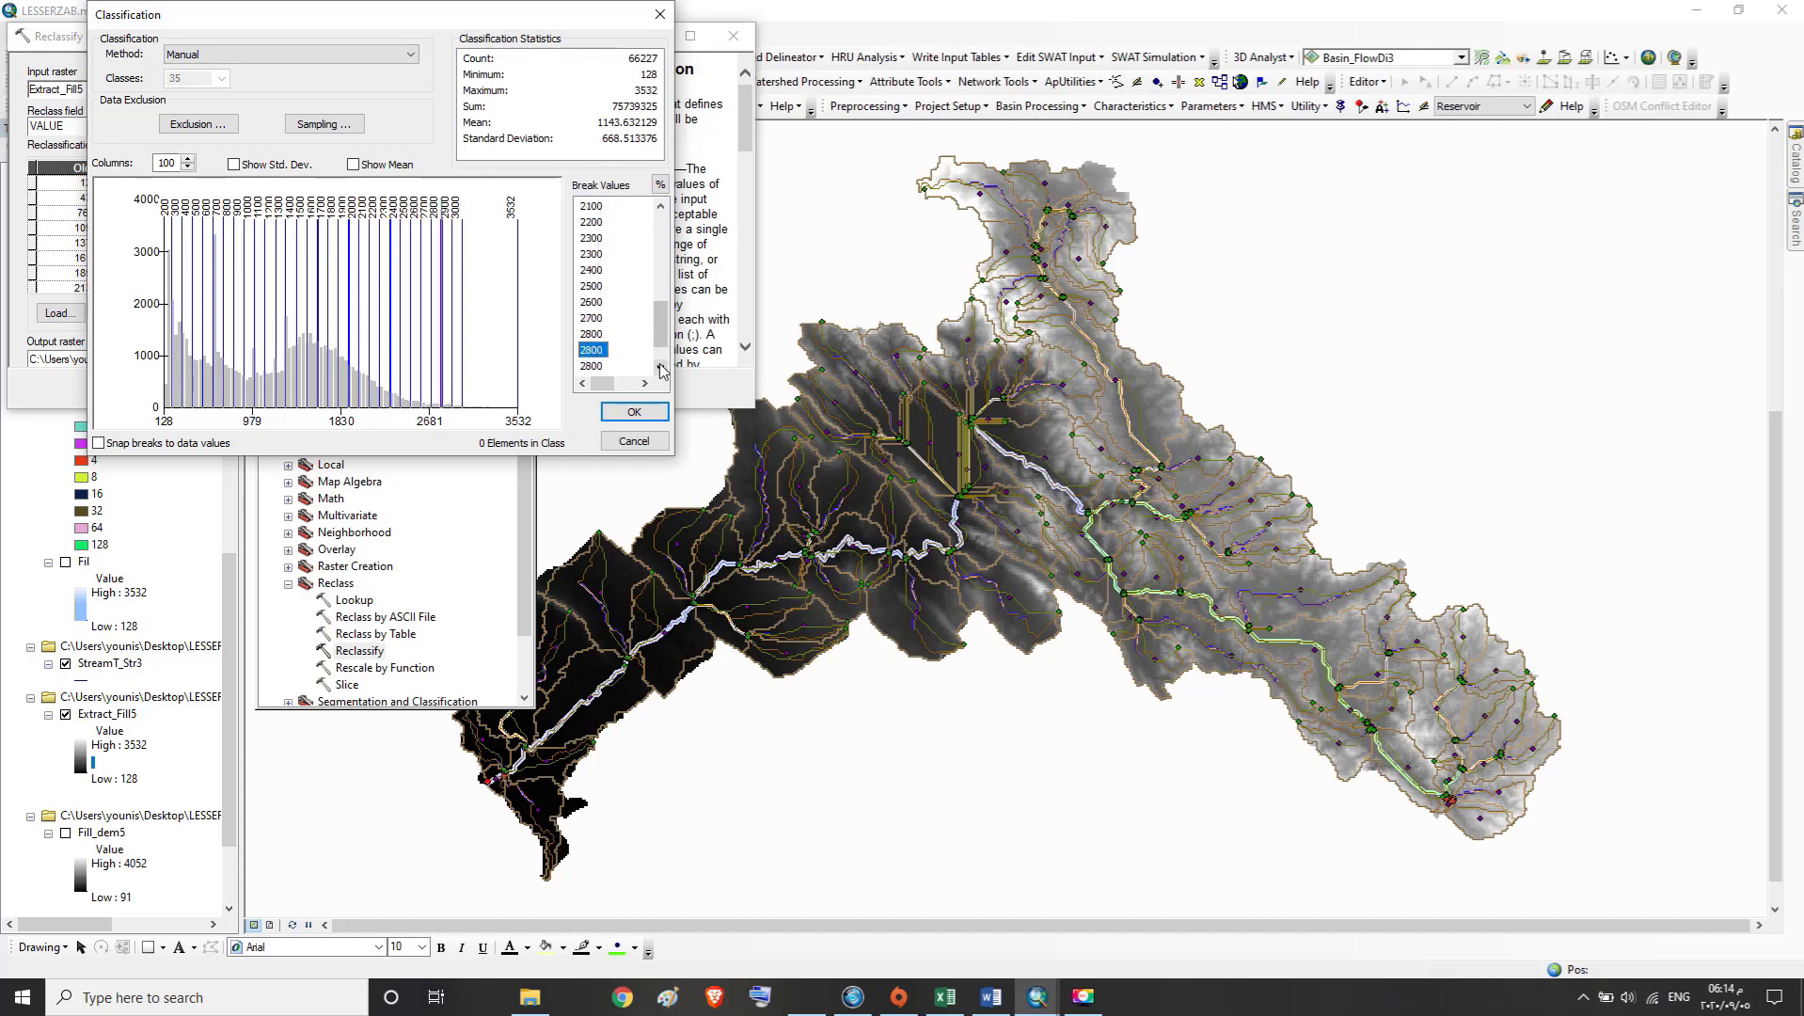
pyautogui.click(605, 349)
pyautogui.moveTo(613, 350); pyautogui.dragTo(589, 352)
pyautogui.press('BackSpace')
pyautogui.write('900')
pyautogui.click(661, 370)
# Set the remaining duplicate 2800 break to 2900 and the break after it to 3000
pyautogui.click(593, 351)
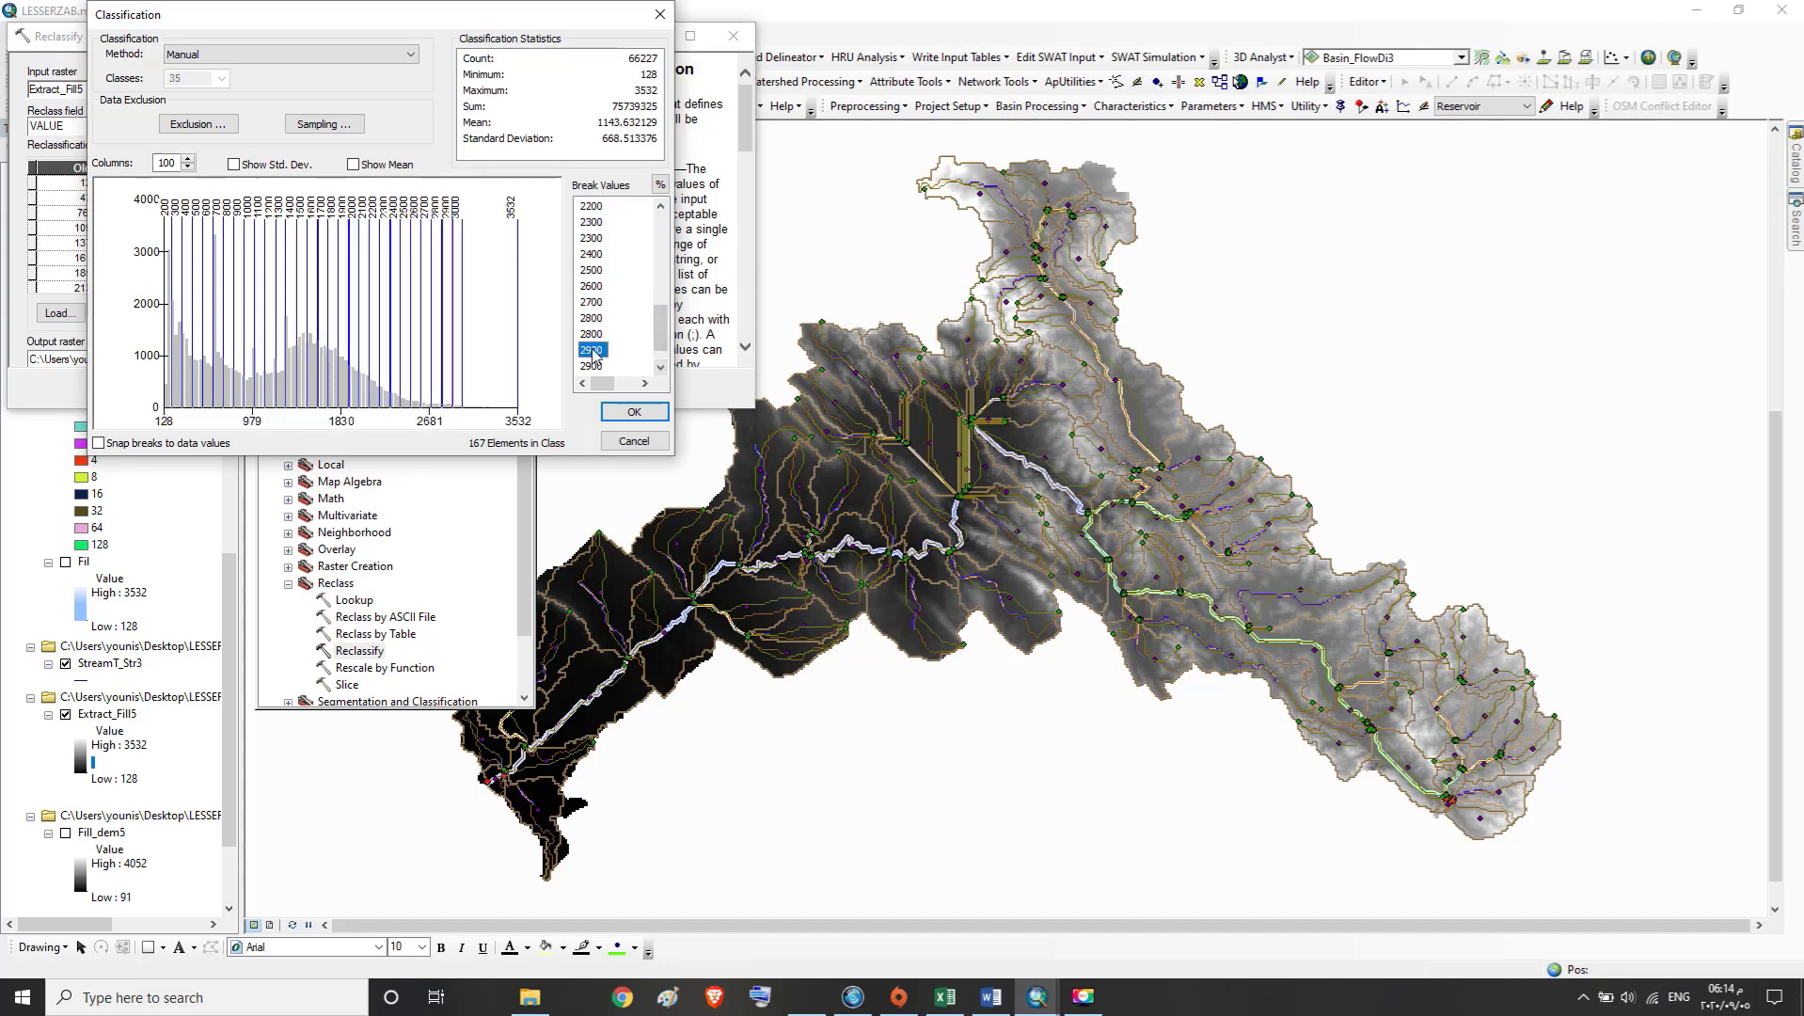
pyautogui.doubleClick(595, 335)
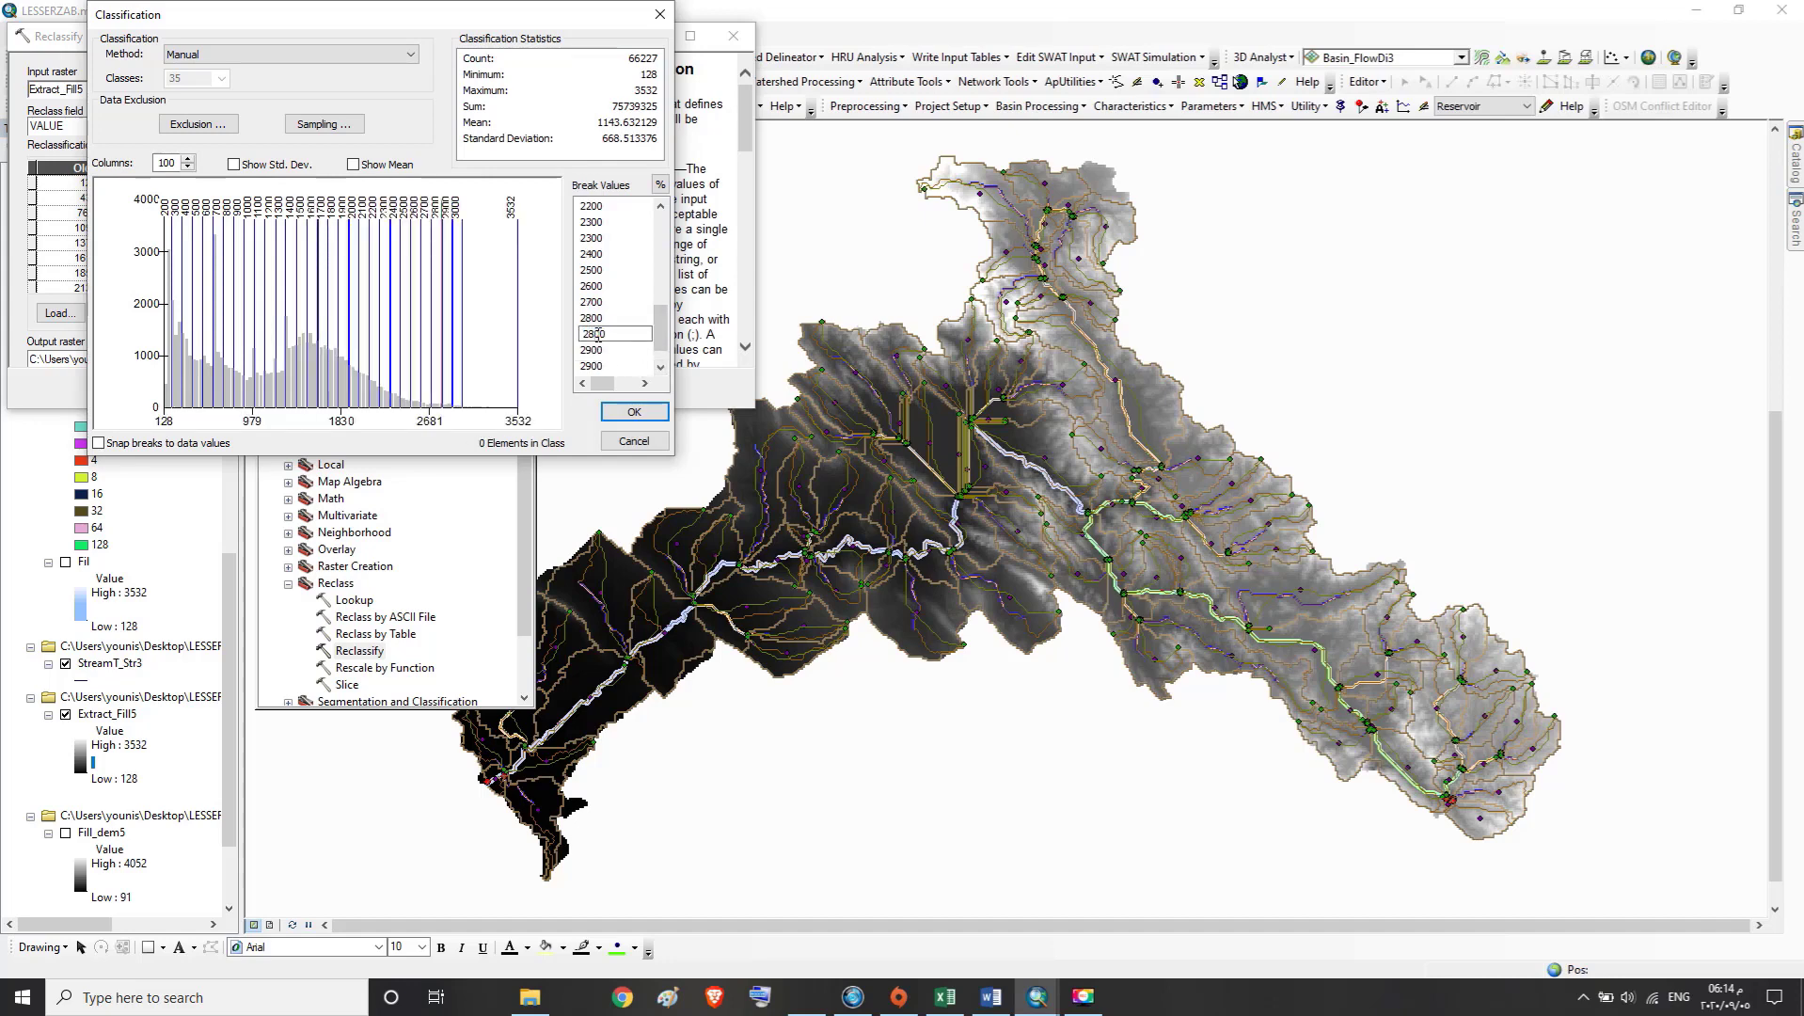
pyautogui.write('2900')
pyautogui.doubleClick(602, 350)
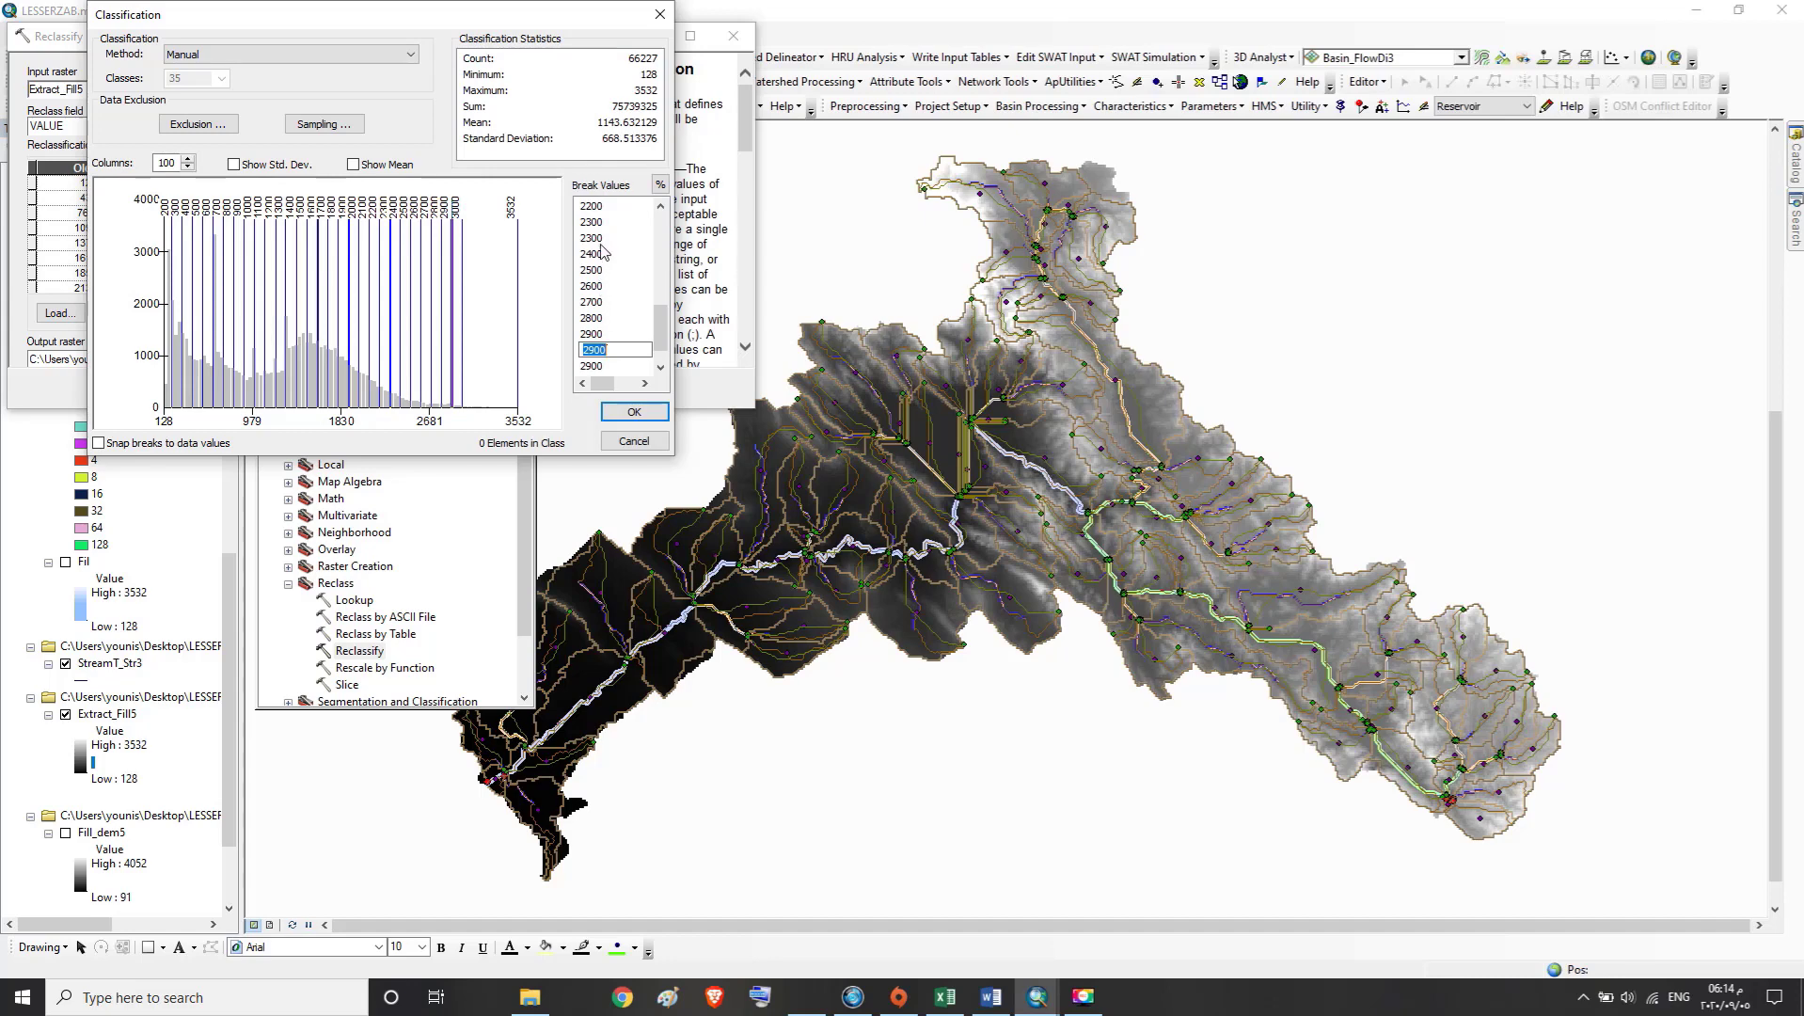
pyautogui.write('3000')
# Set the remaining duplicate 2900 break value to 3000
pyautogui.click(662, 367)
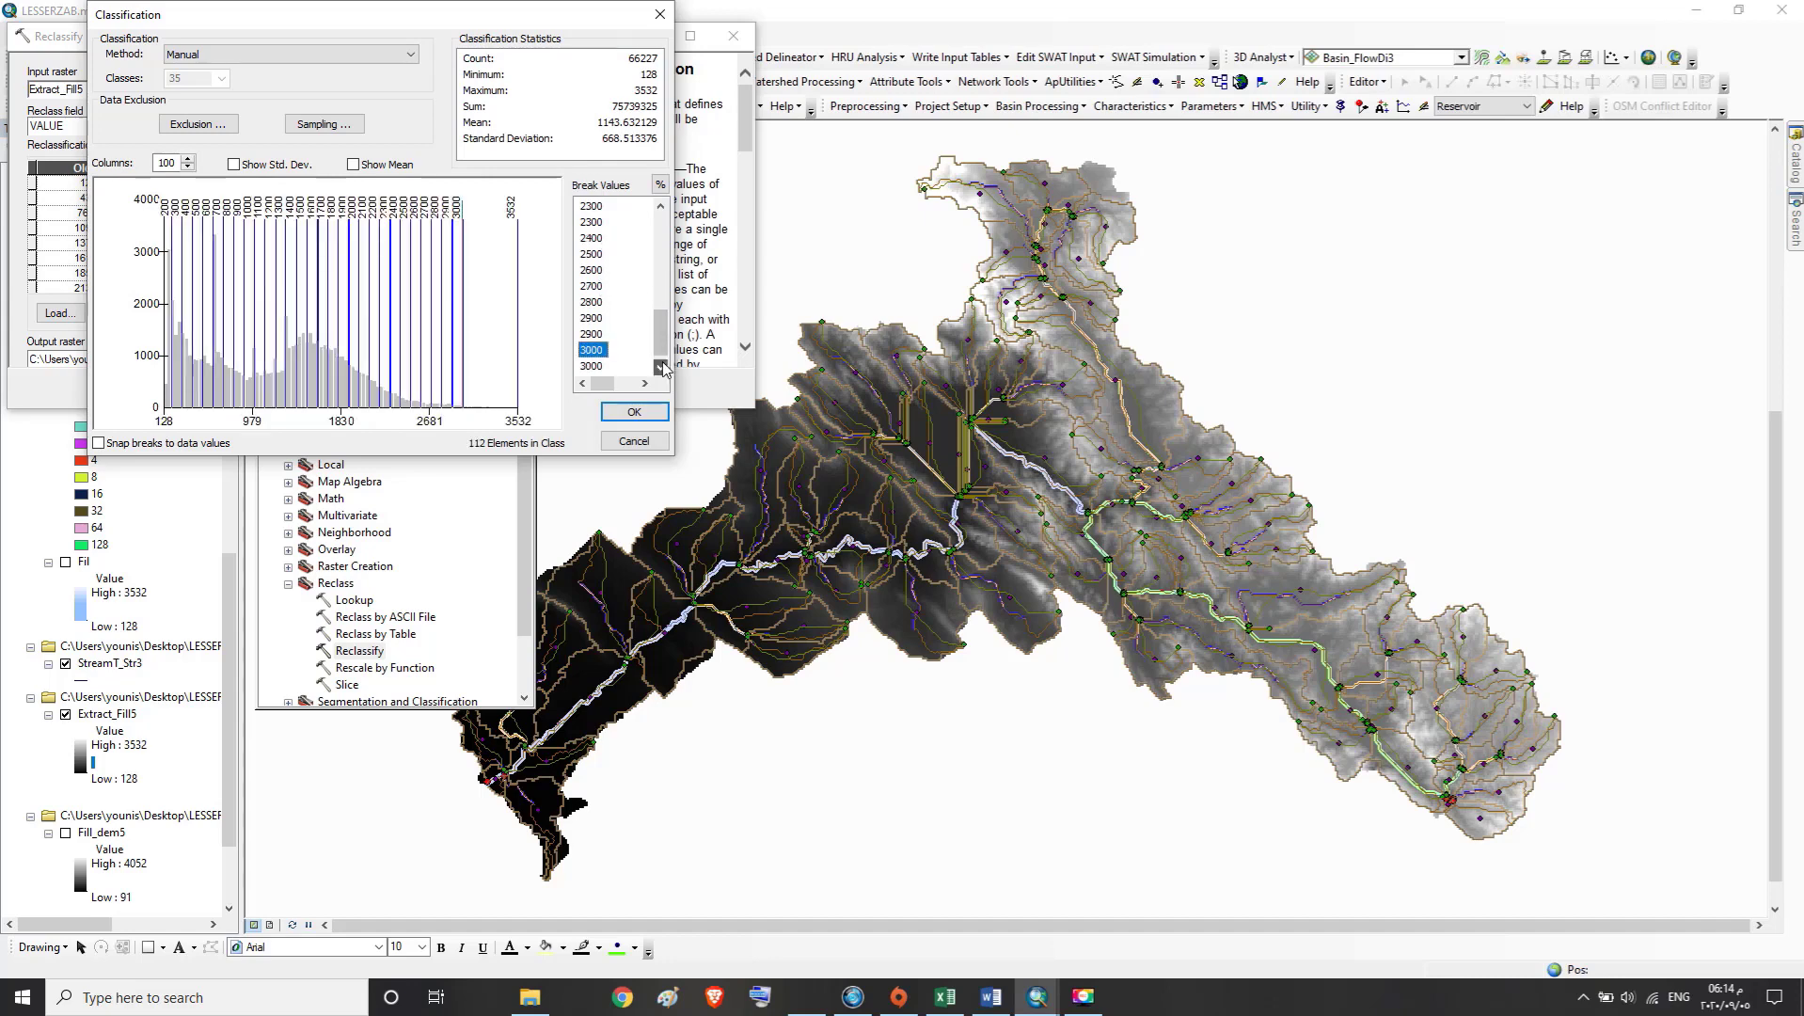
pyautogui.click(661, 367)
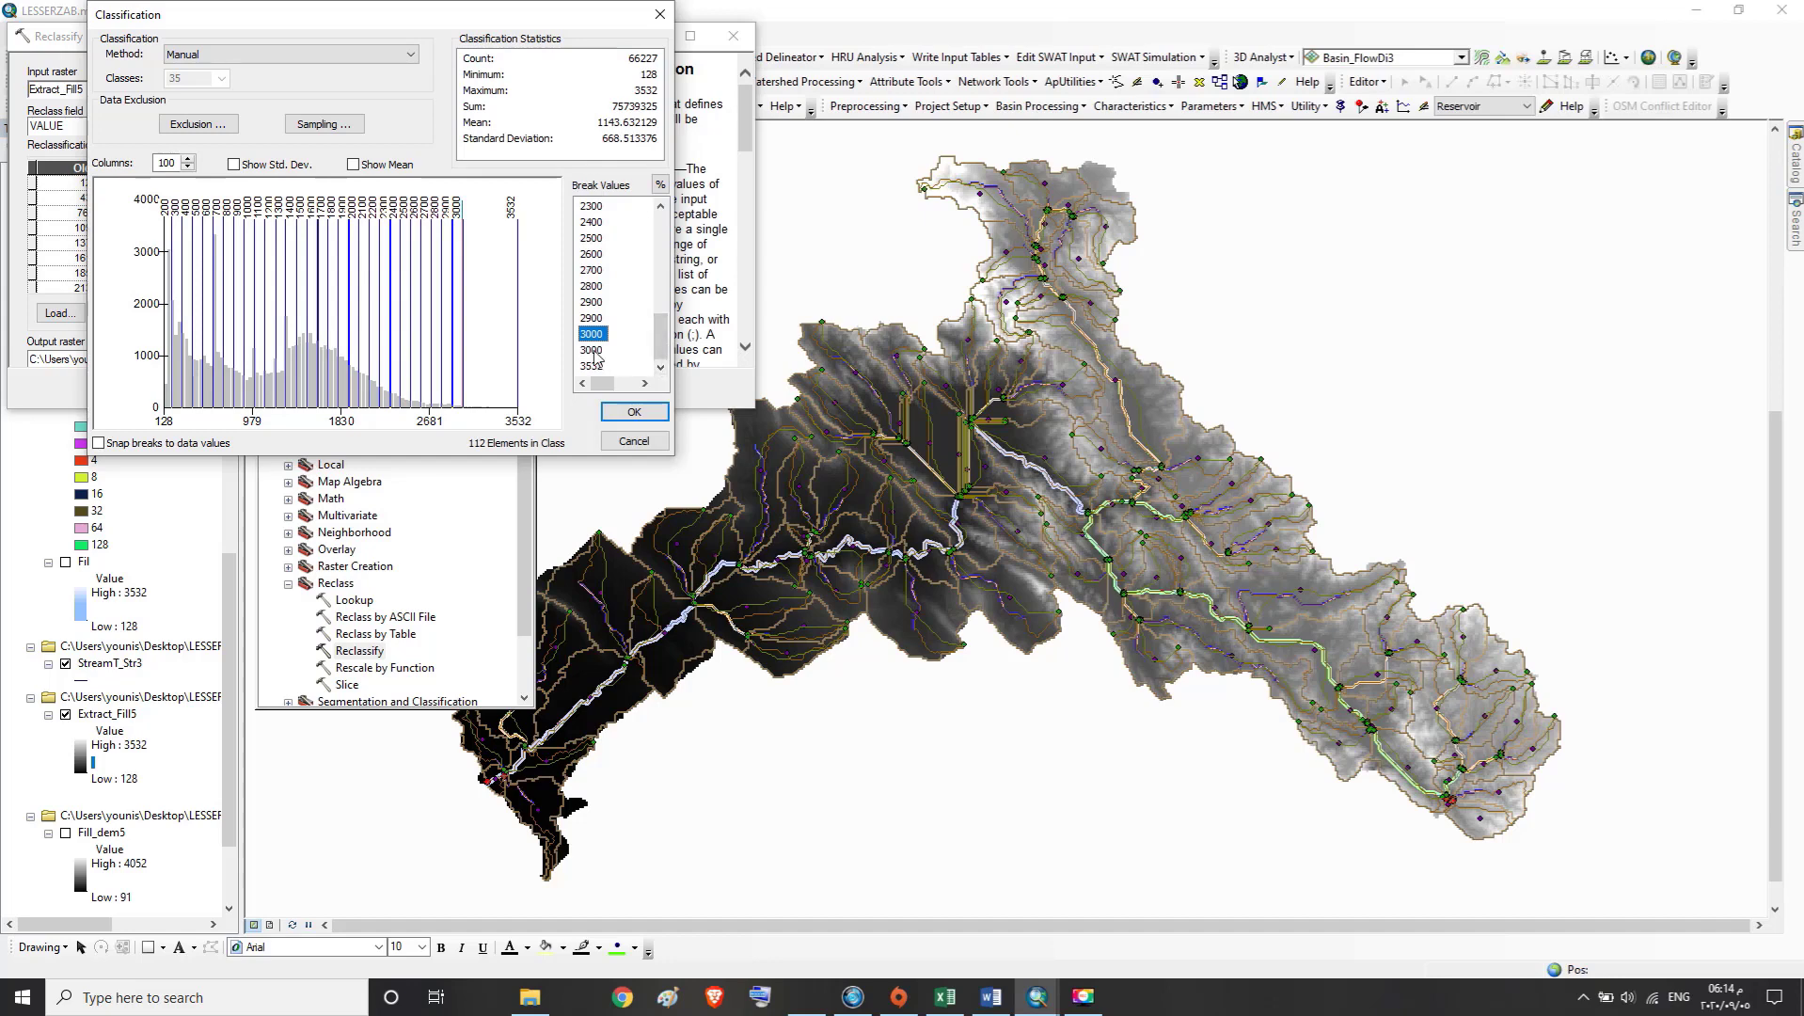
pyautogui.click(598, 319)
pyautogui.click(599, 319)
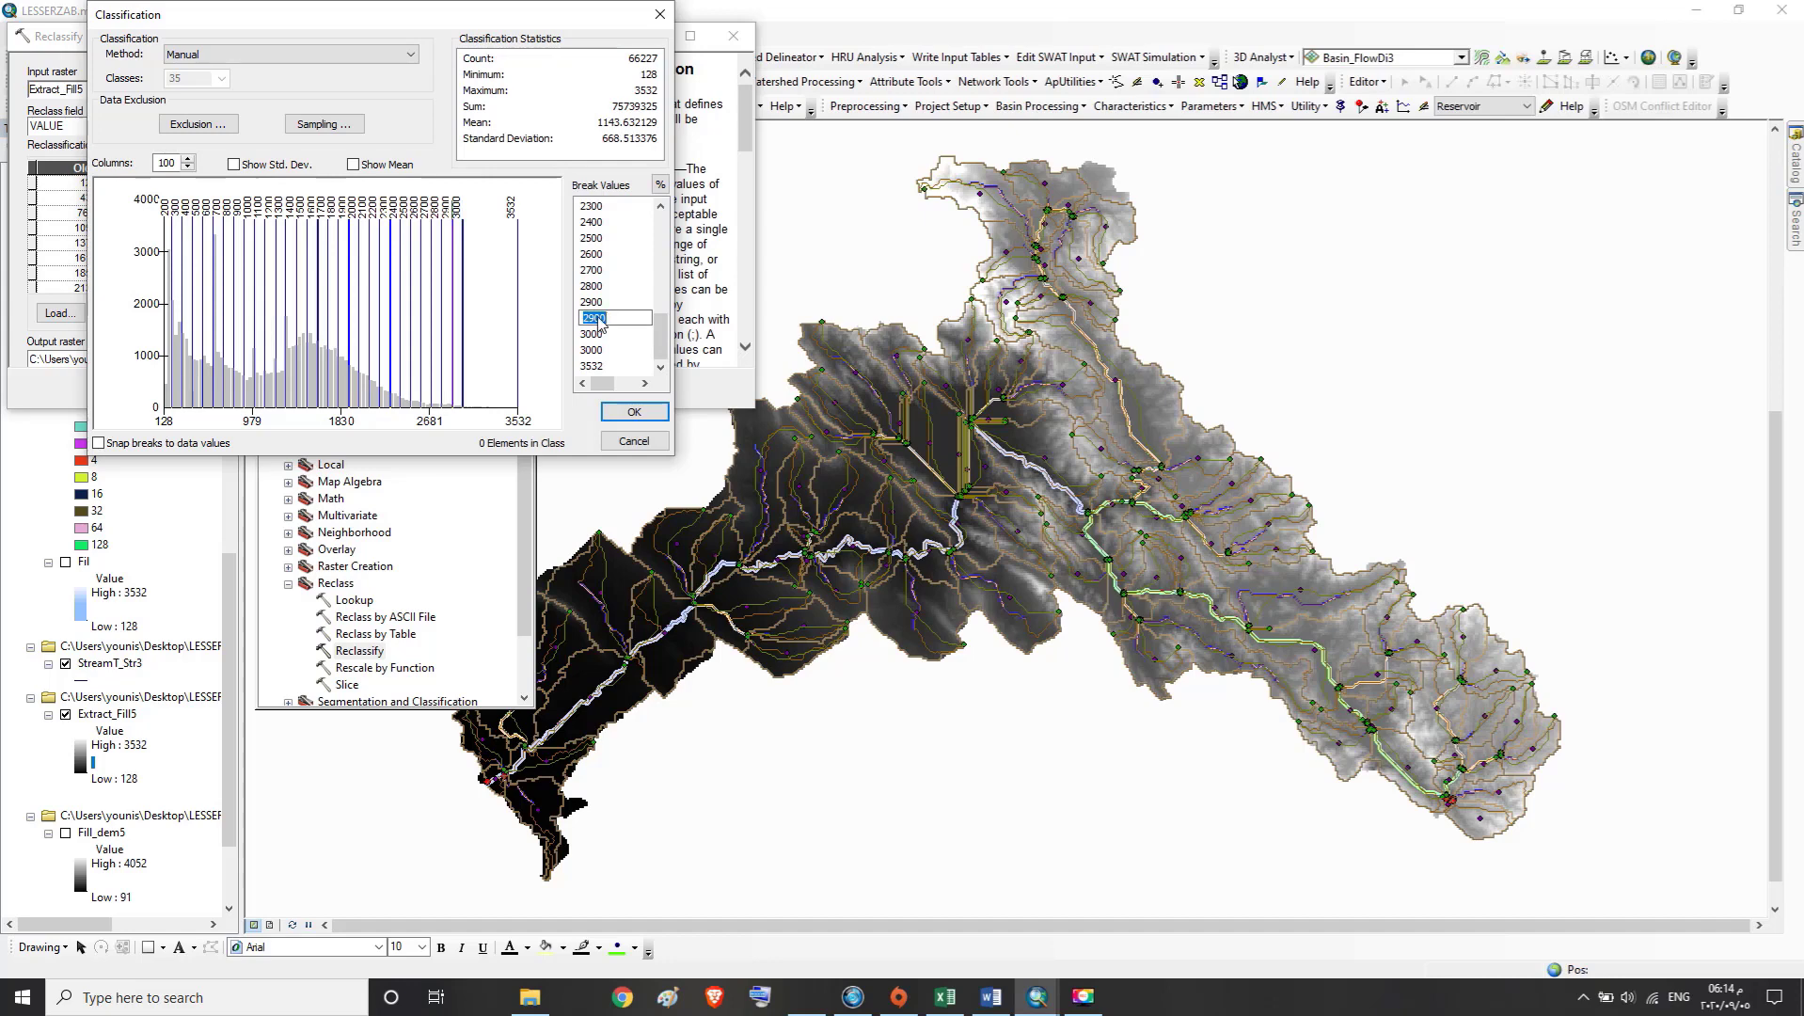
pyautogui.write('31')
pyautogui.write('00')
pyautogui.press('BackSpace')
pyautogui.press('BackSpace')
pyautogui.click(663, 368)
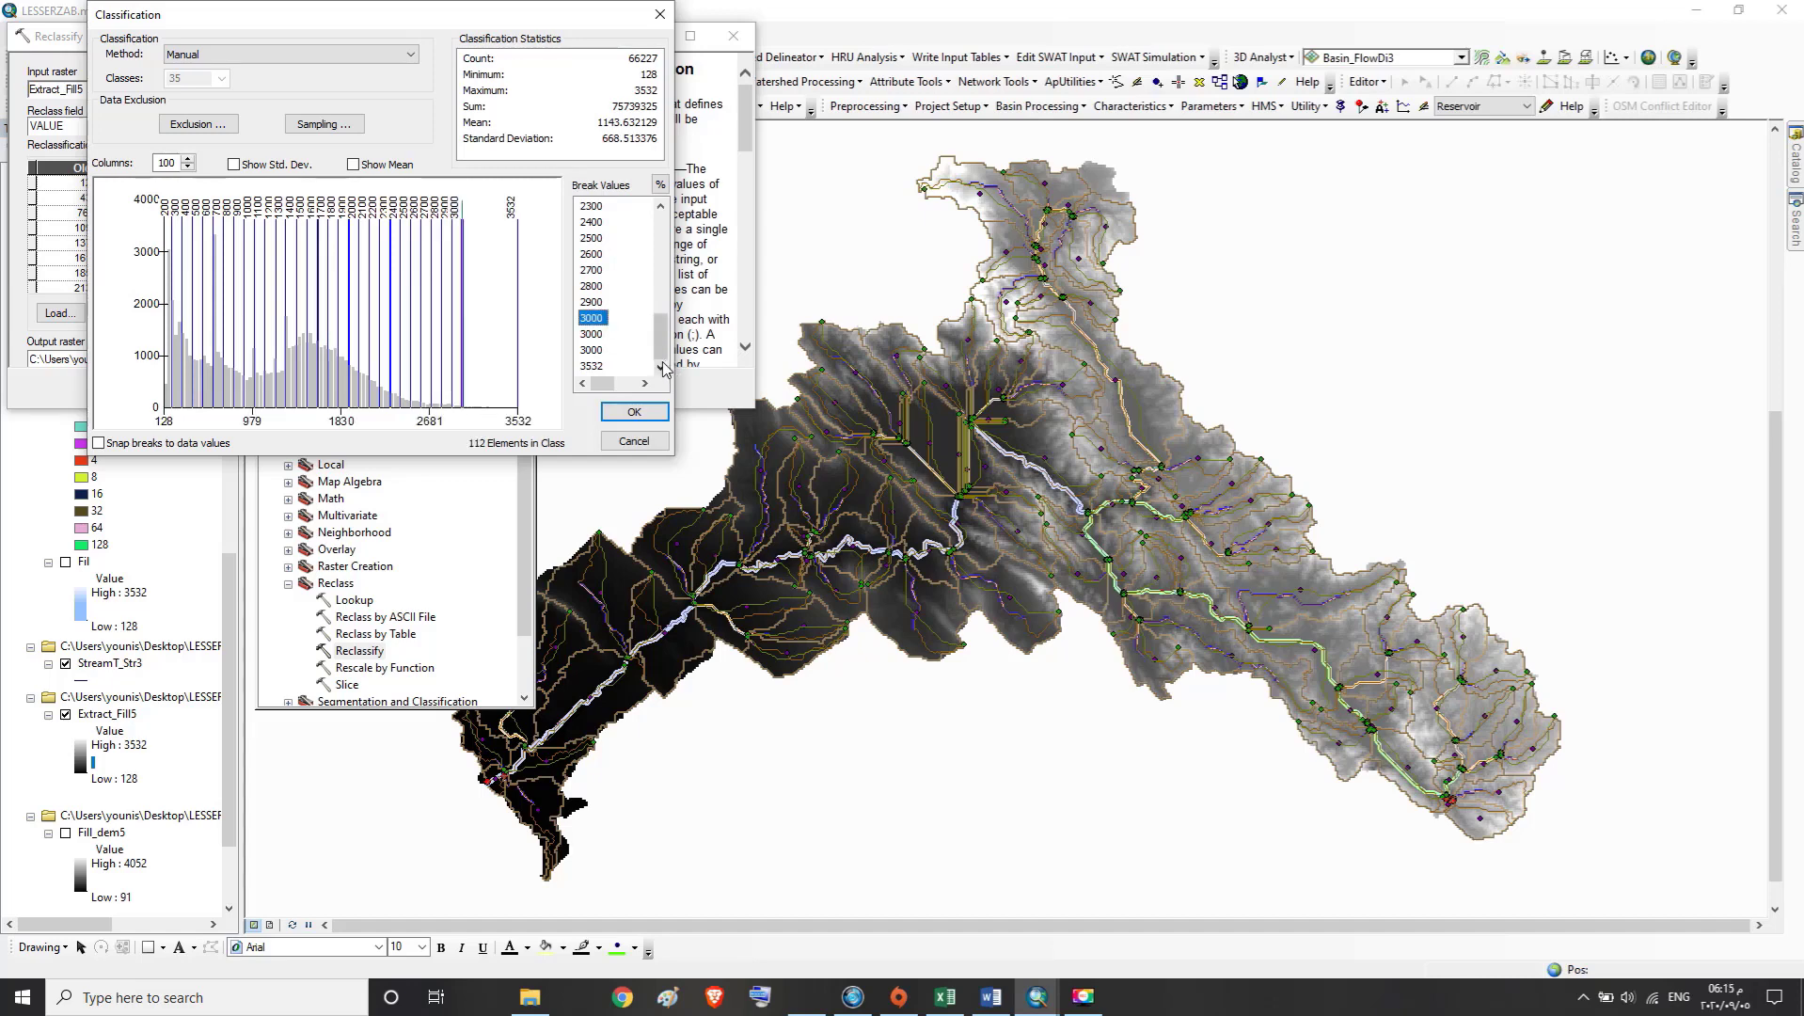
# Set the two duplicate 3000 break values to 3100
pyautogui.click(600, 333)
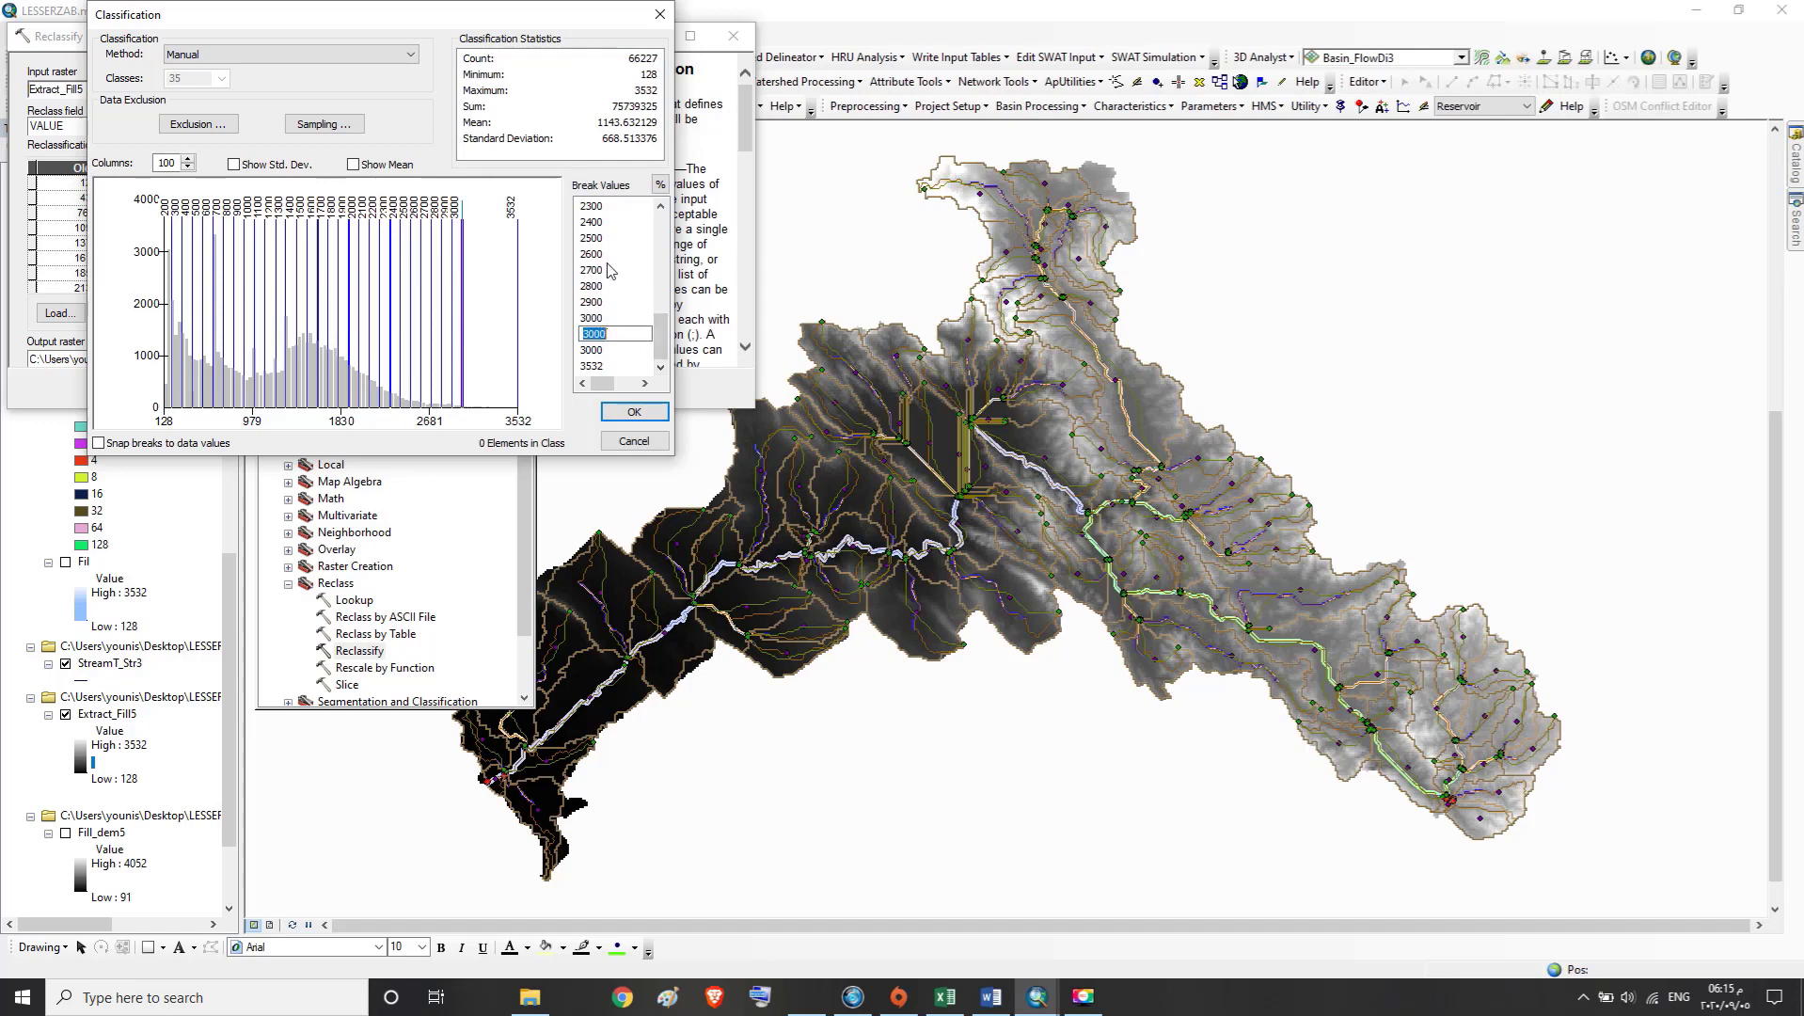
pyautogui.write('31')
pyautogui.click(595, 349)
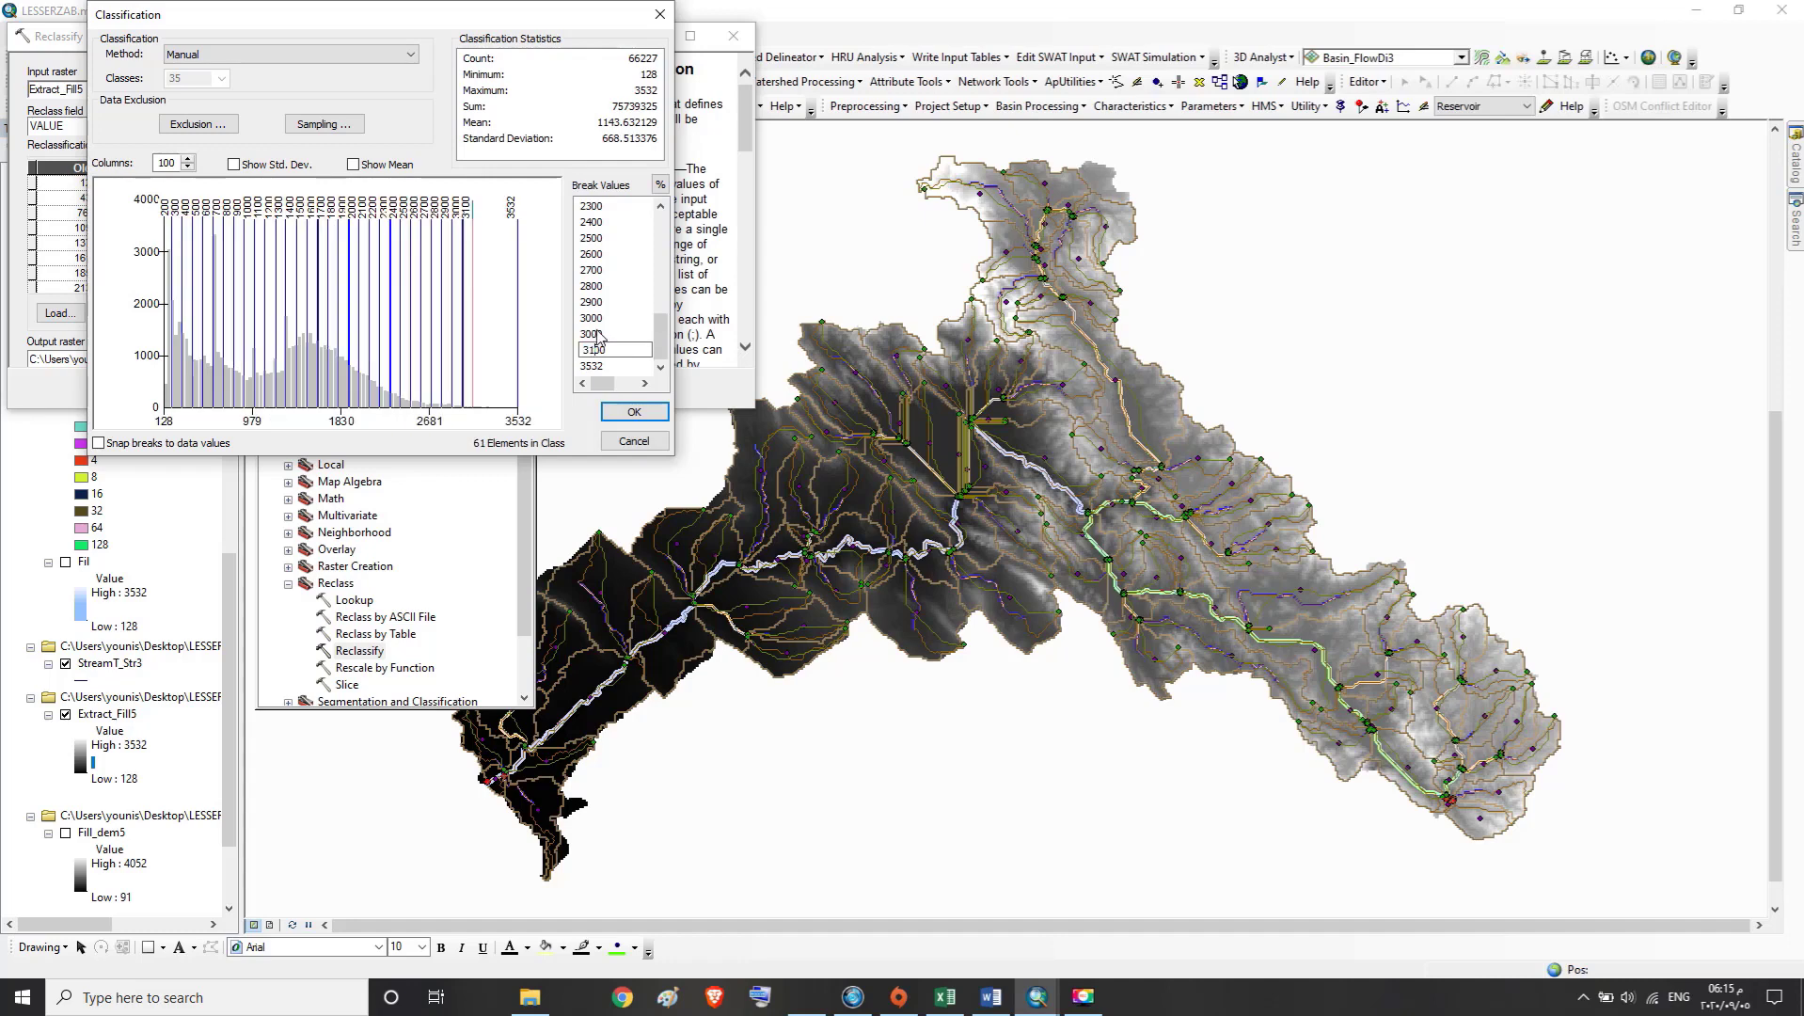
pyautogui.click(597, 333)
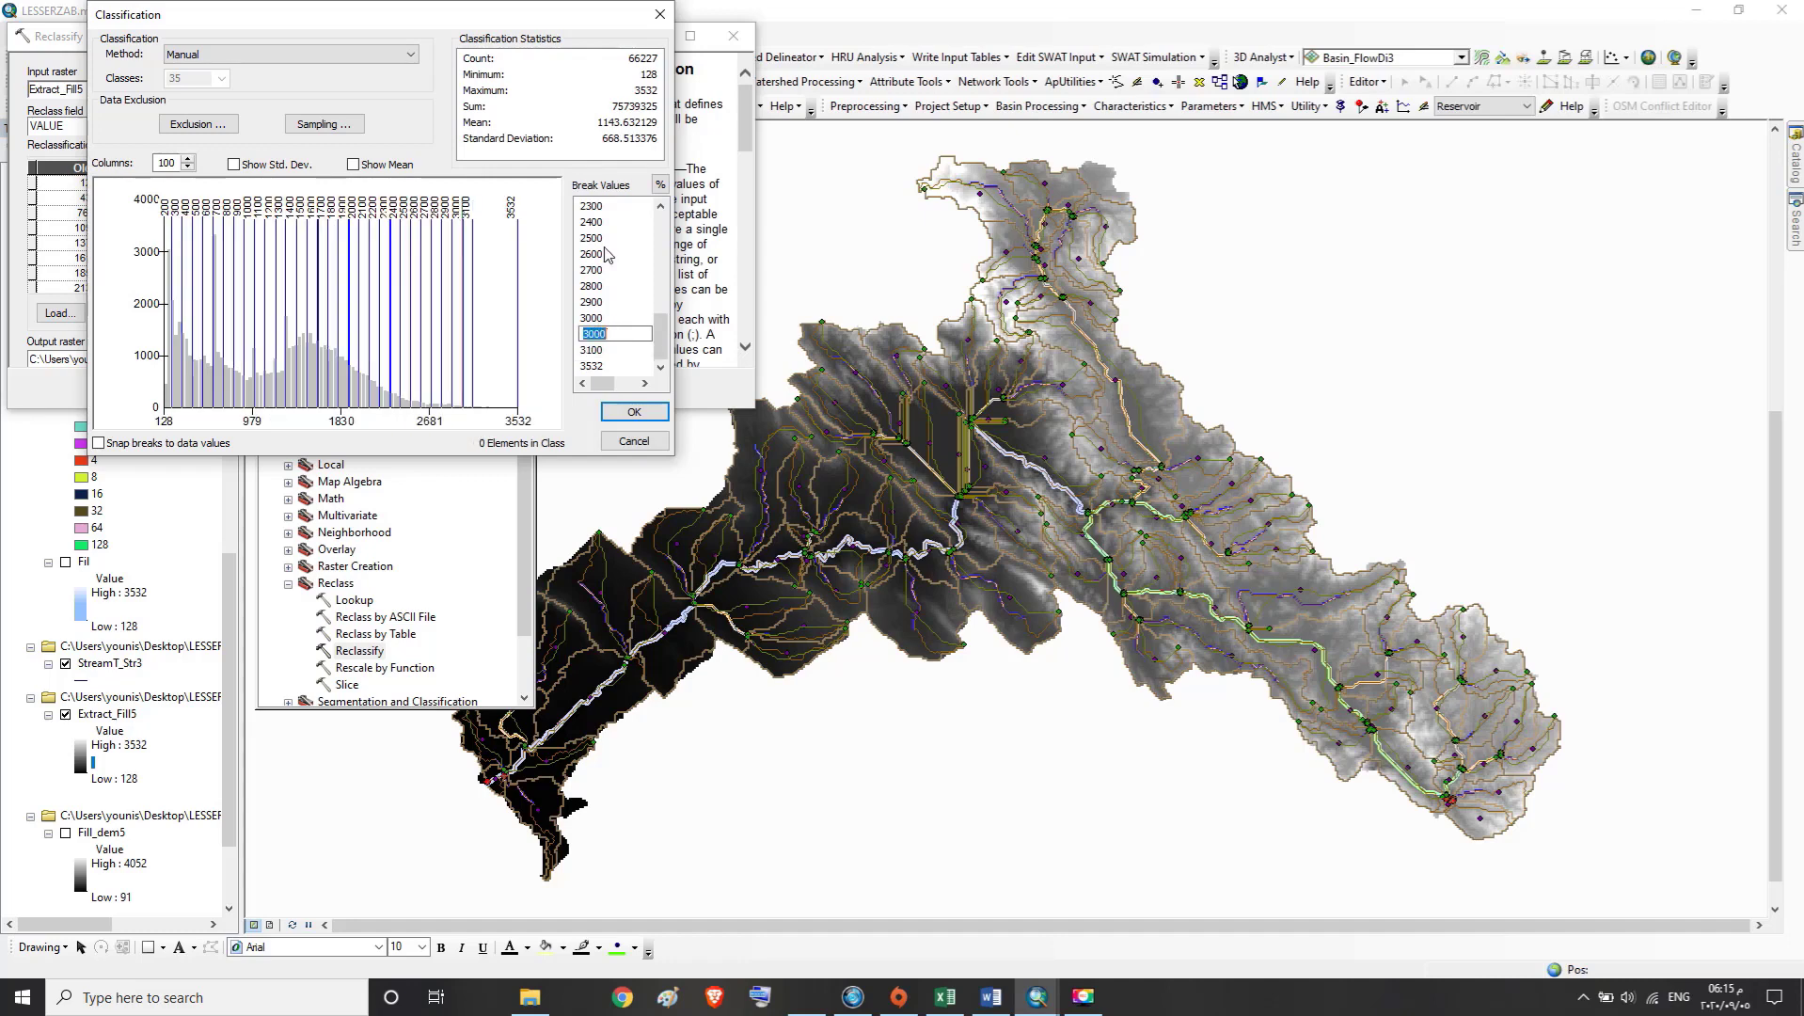
pyautogui.write('3100')
# Set the duplicate 3100 break to 3200 and the final break in the list to 3300
pyautogui.click(601, 349)
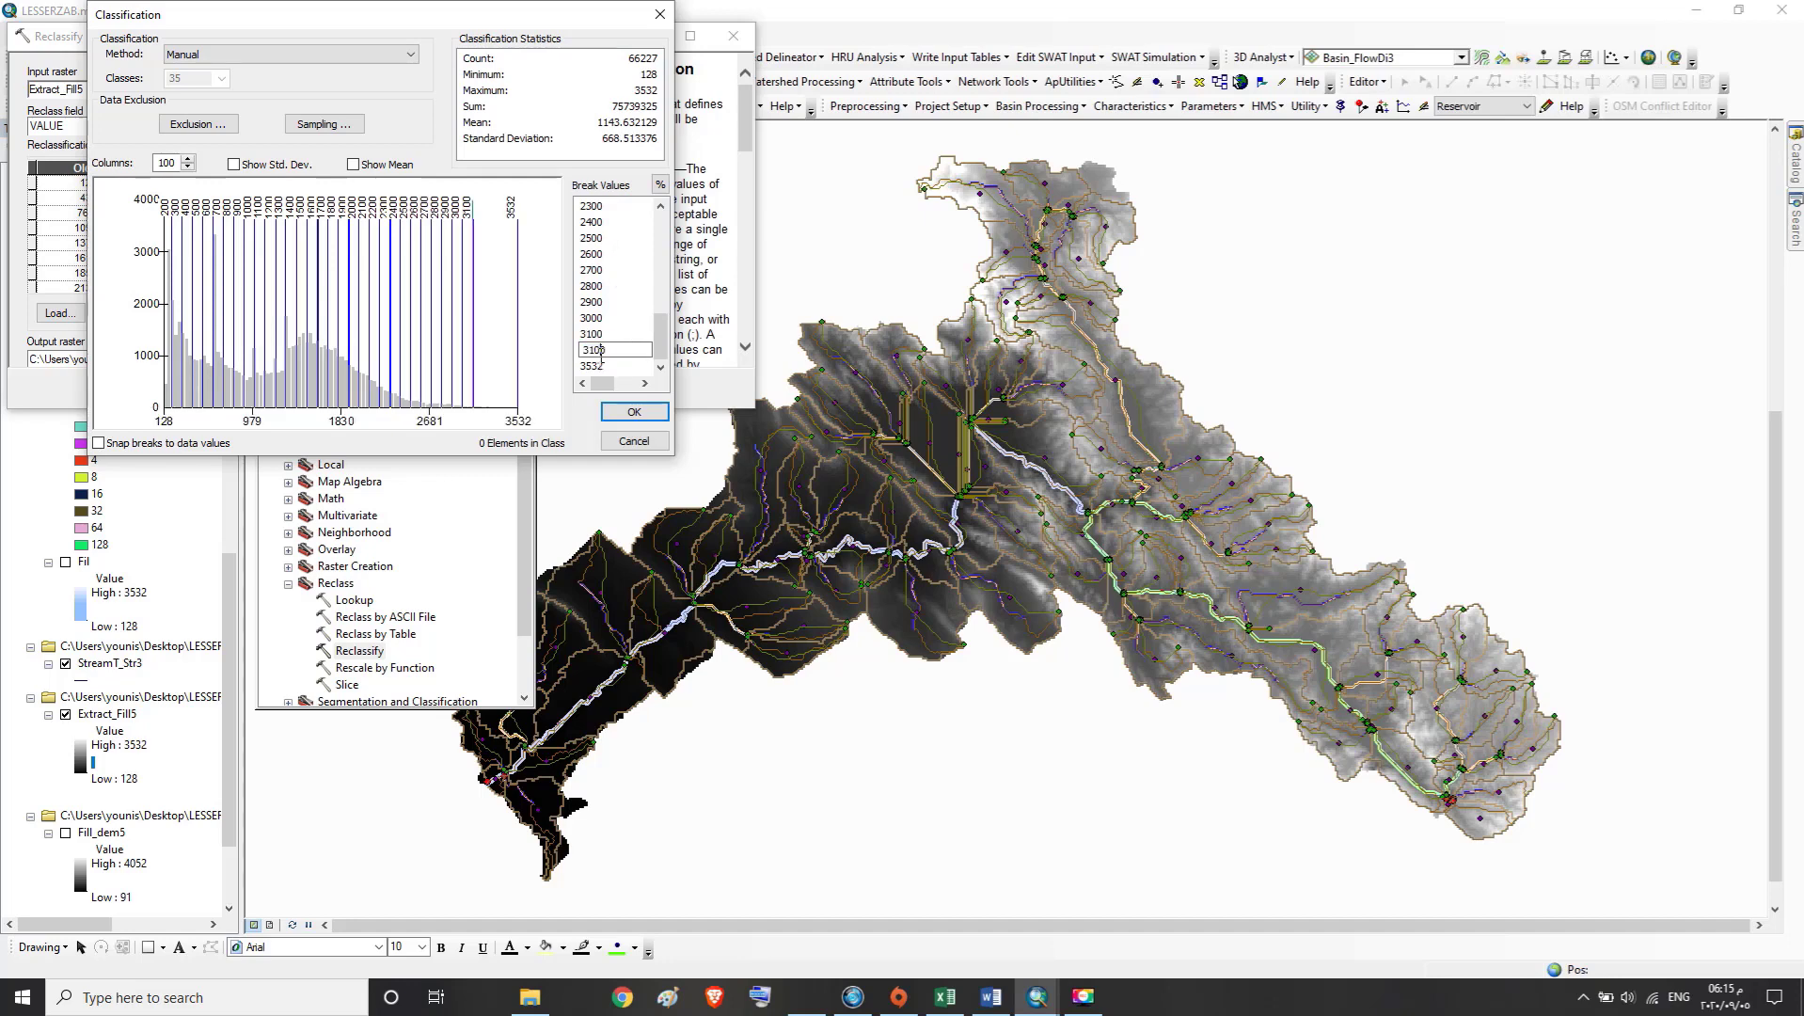
pyautogui.write('3')
pyautogui.click(599, 366)
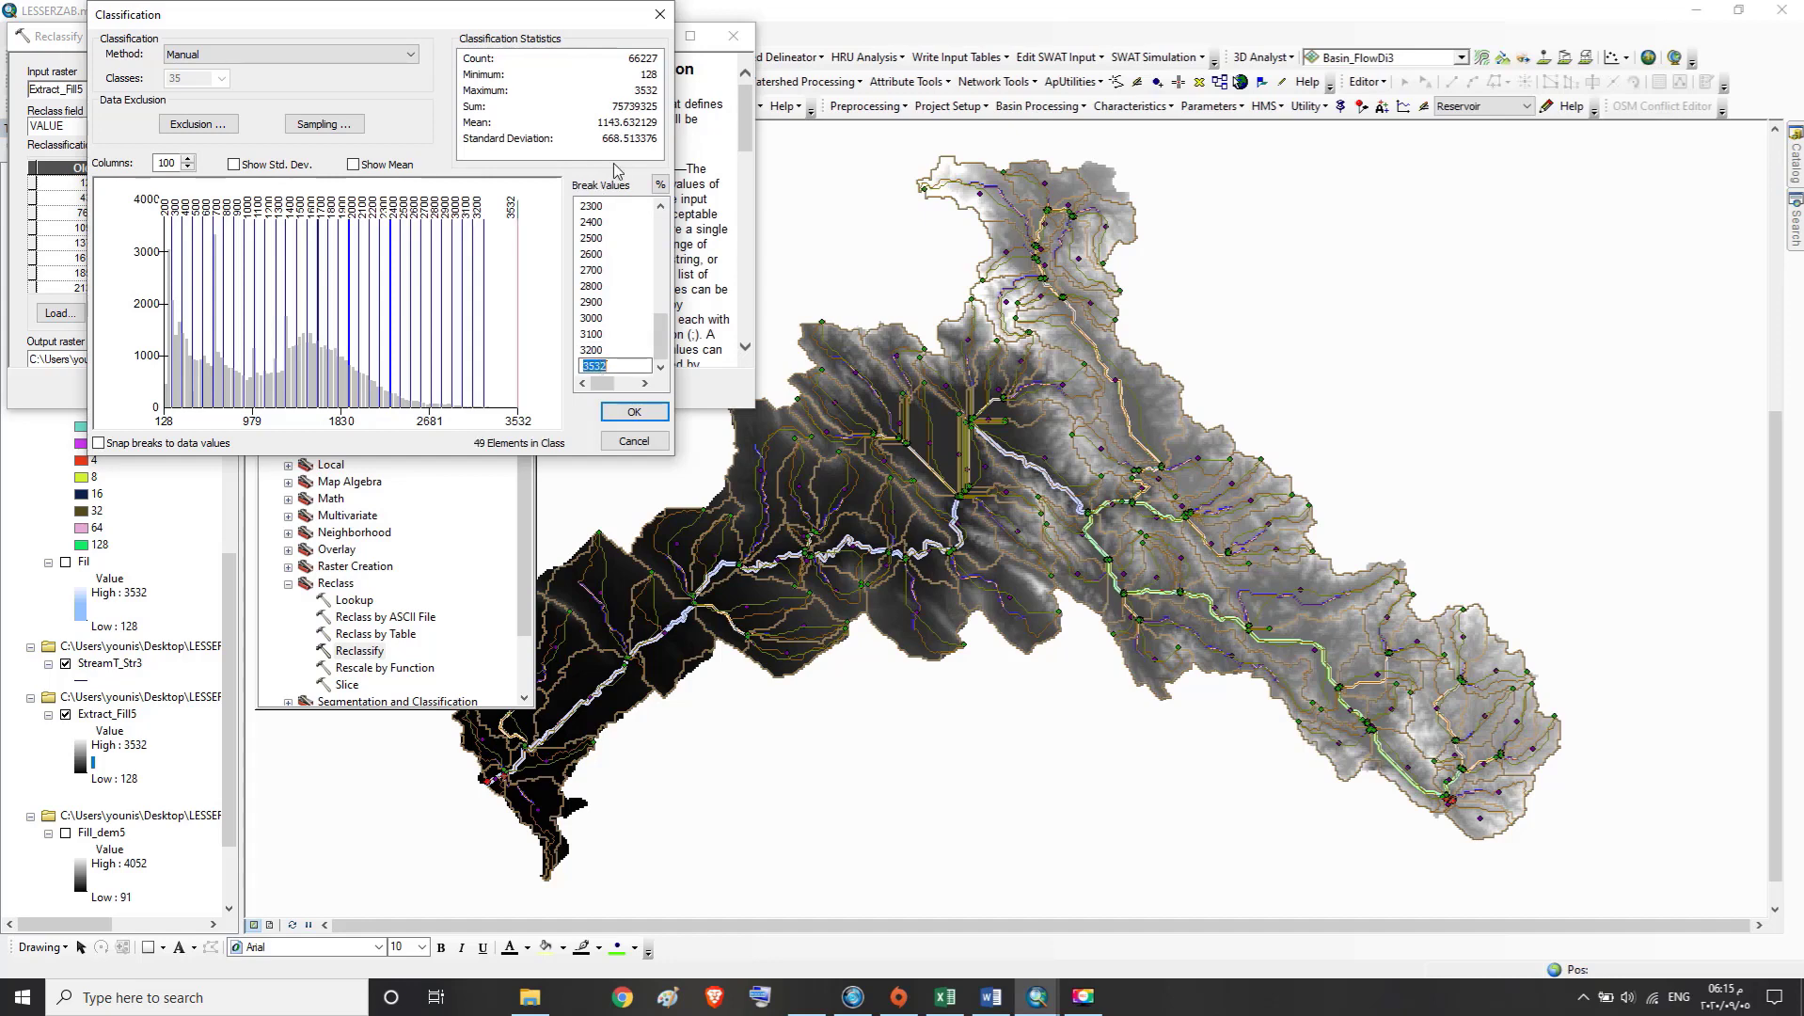
pyautogui.write('3300')
# Check the break values in order from the start of the list for duplicated entries
pyautogui.click(663, 350)
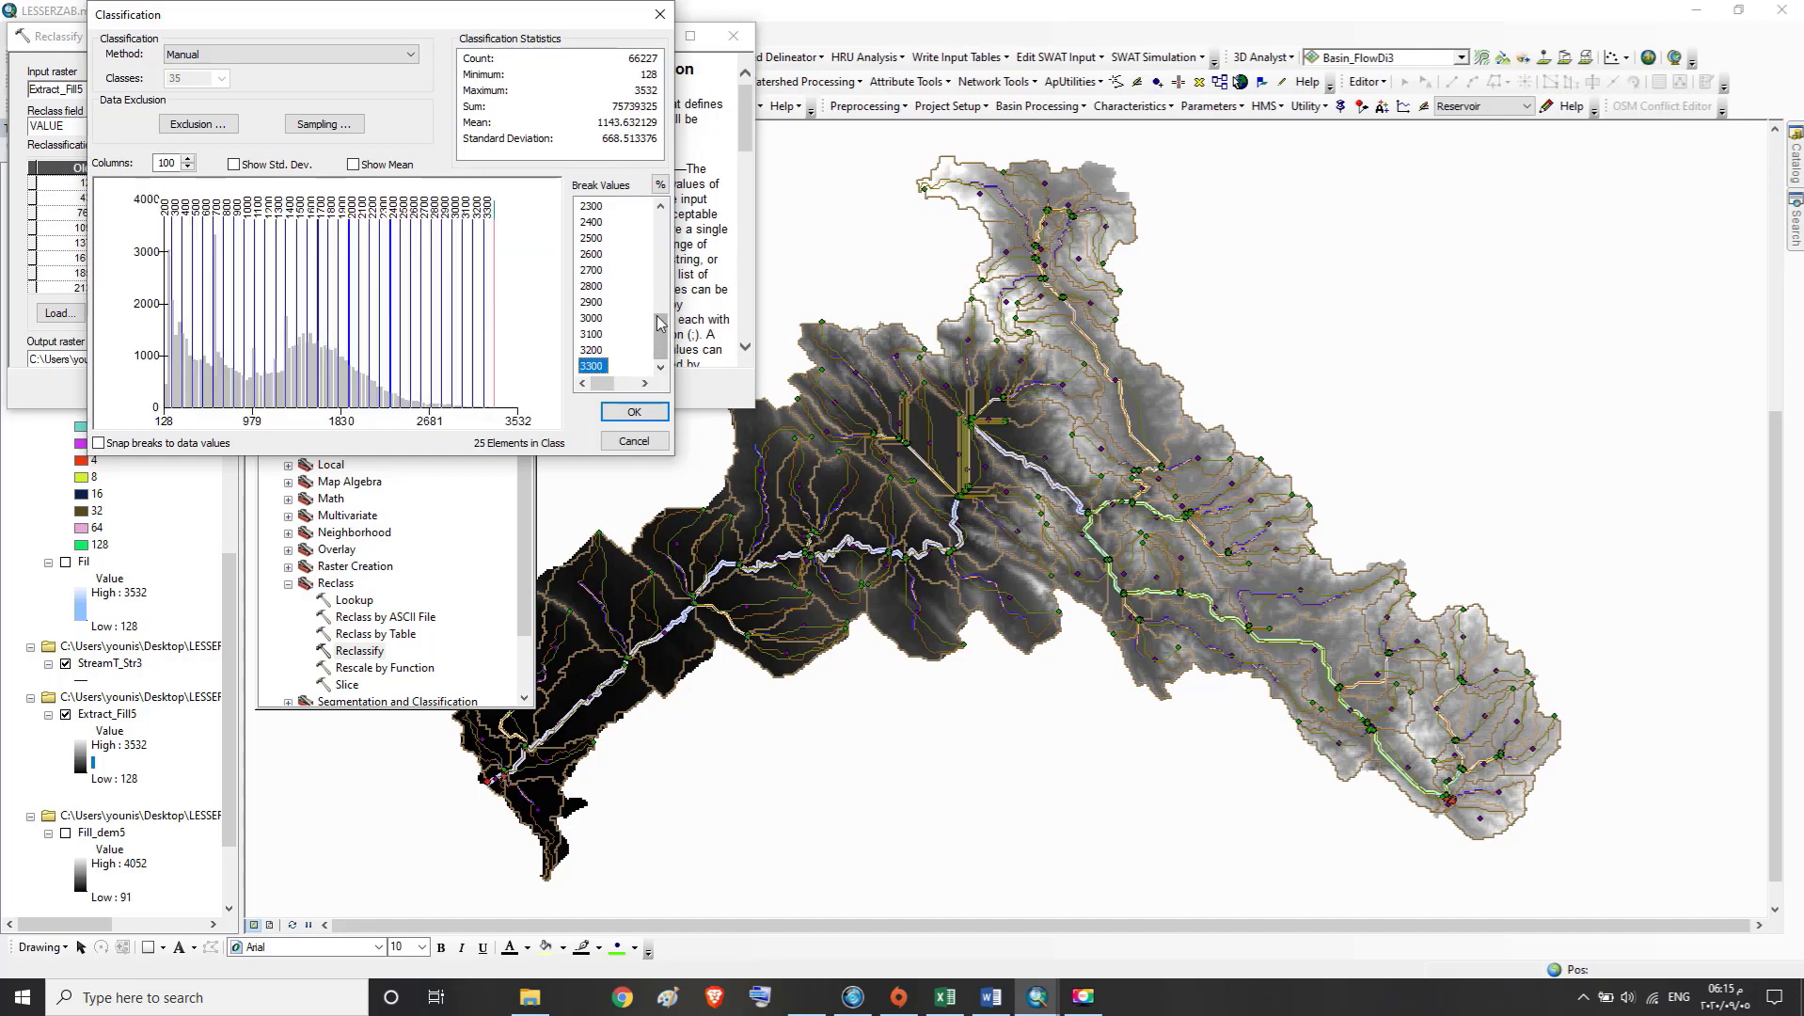
pyautogui.click(662, 274)
pyautogui.moveTo(662, 275); pyautogui.dragTo(662, 199)
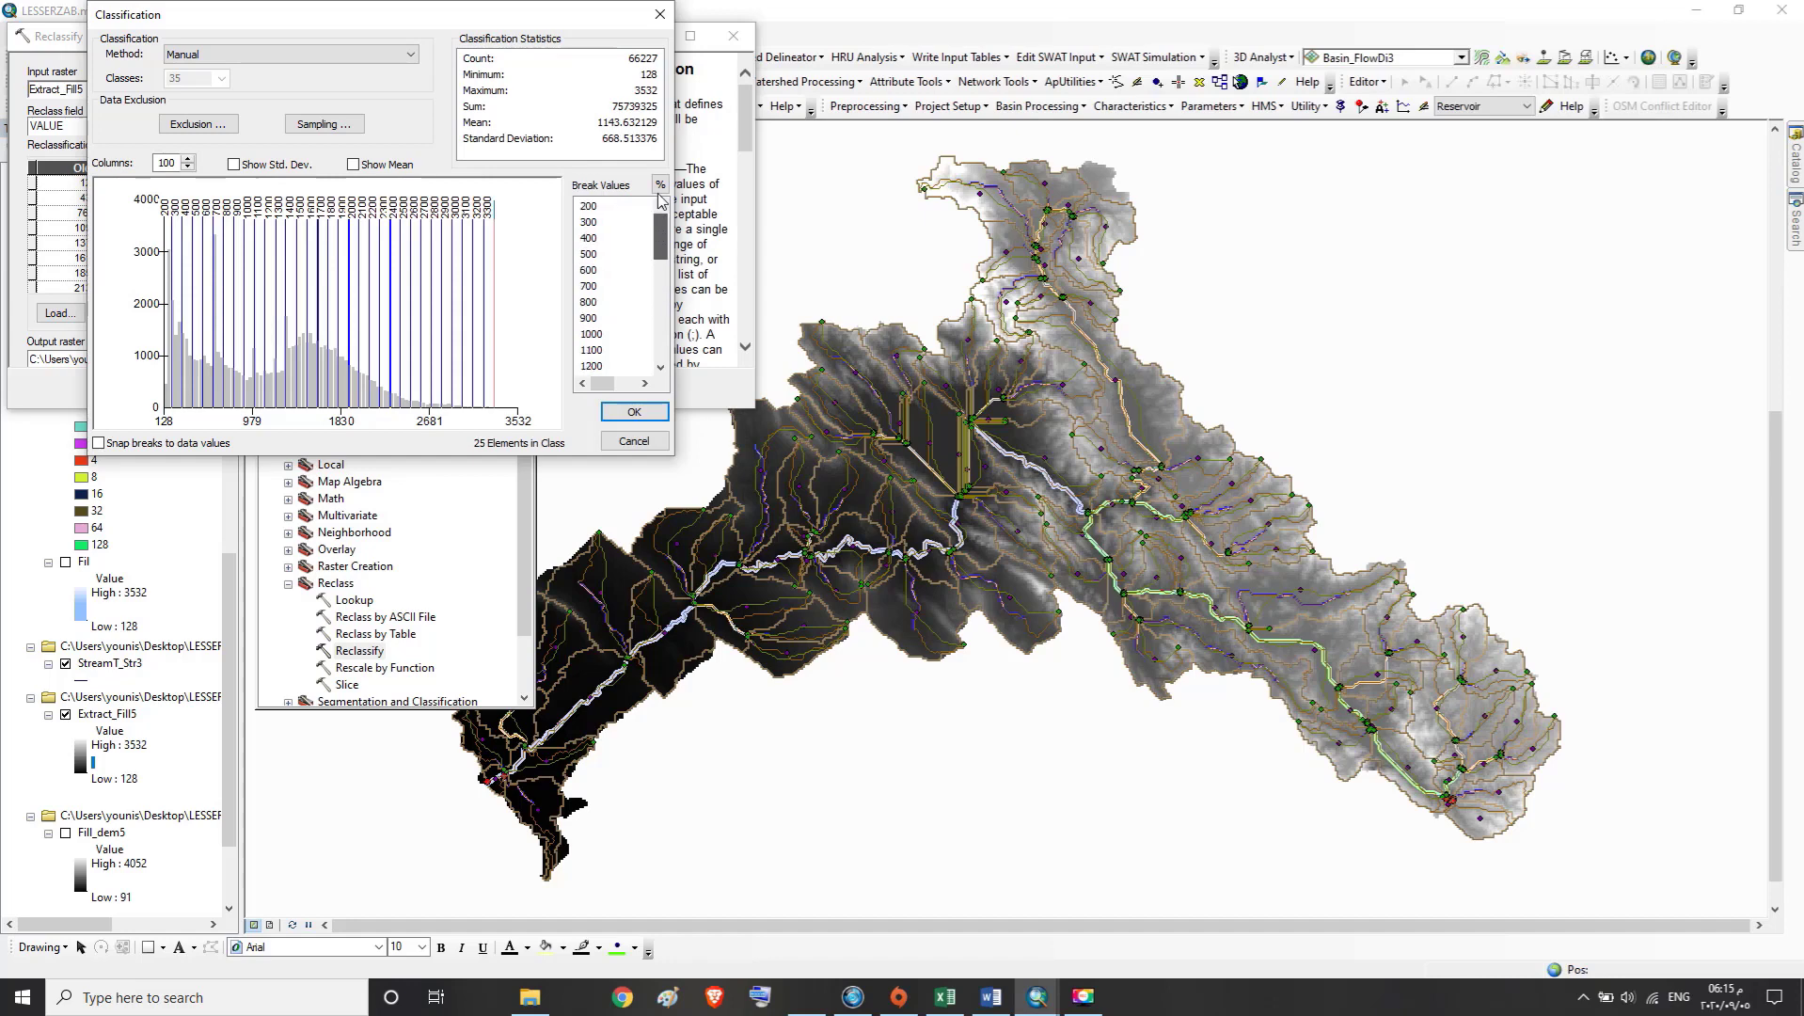
pyautogui.click(595, 302)
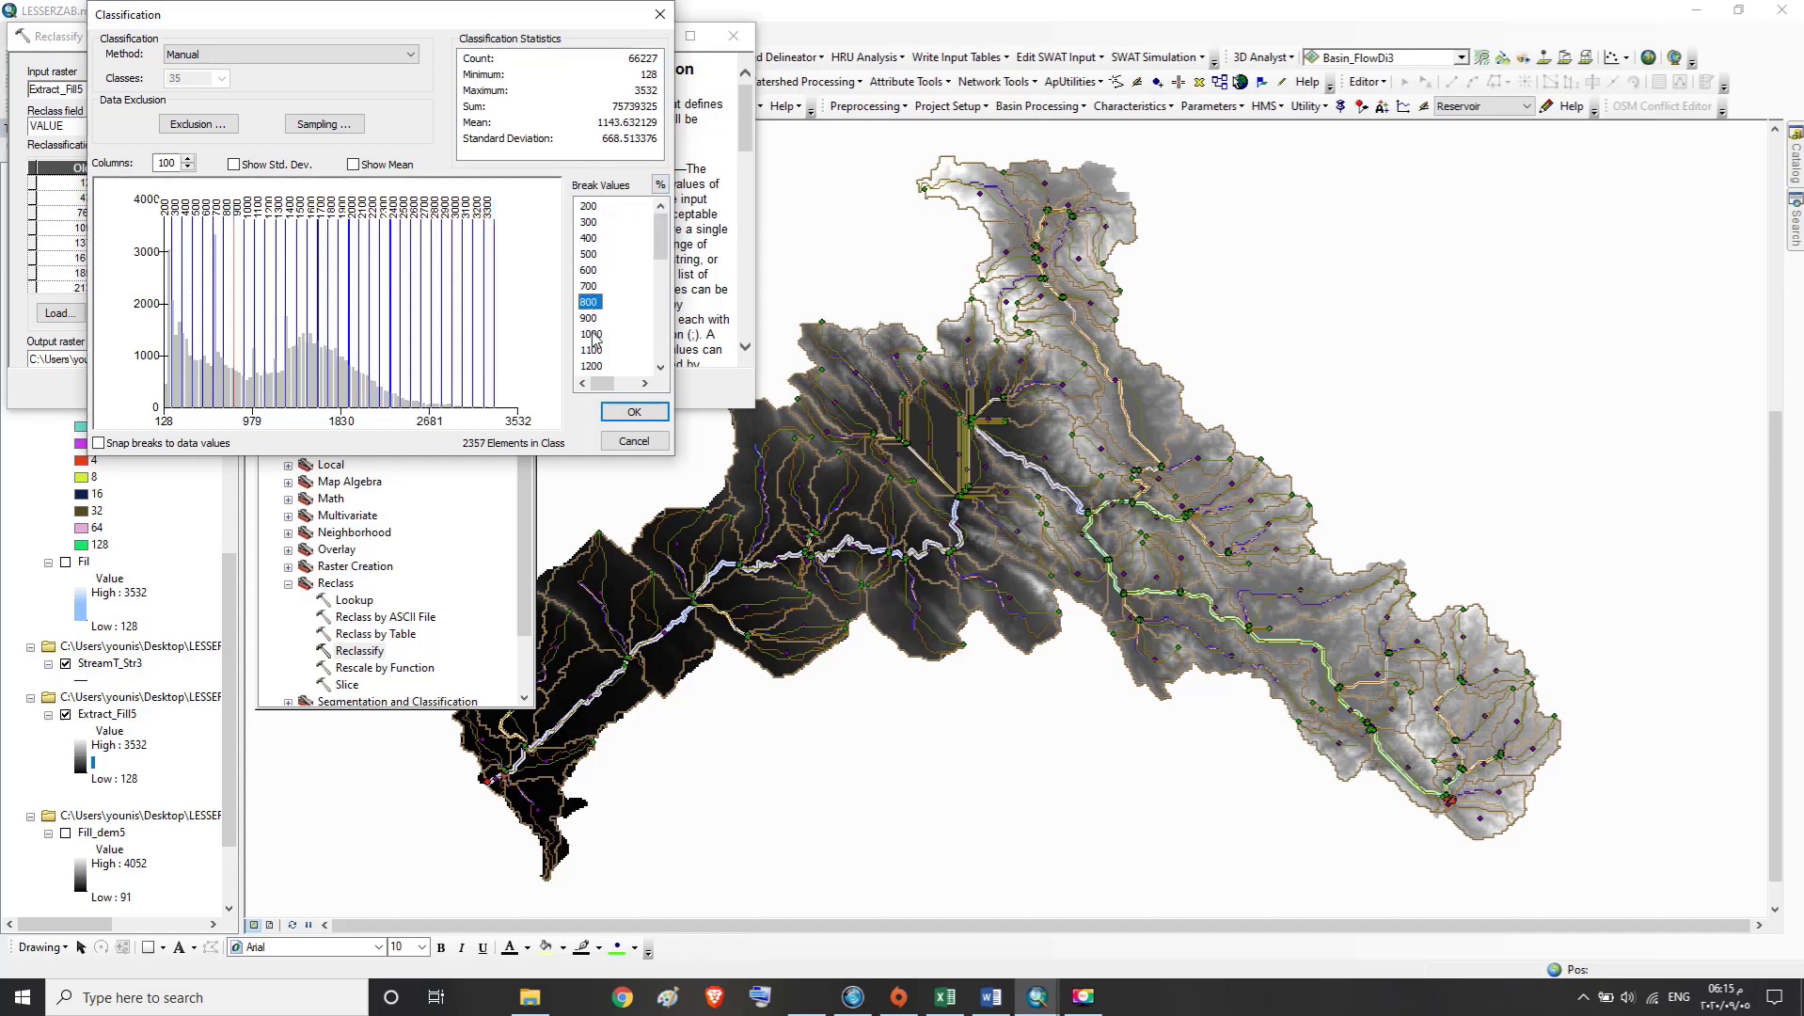
pyautogui.click(594, 334)
pyautogui.click(594, 366)
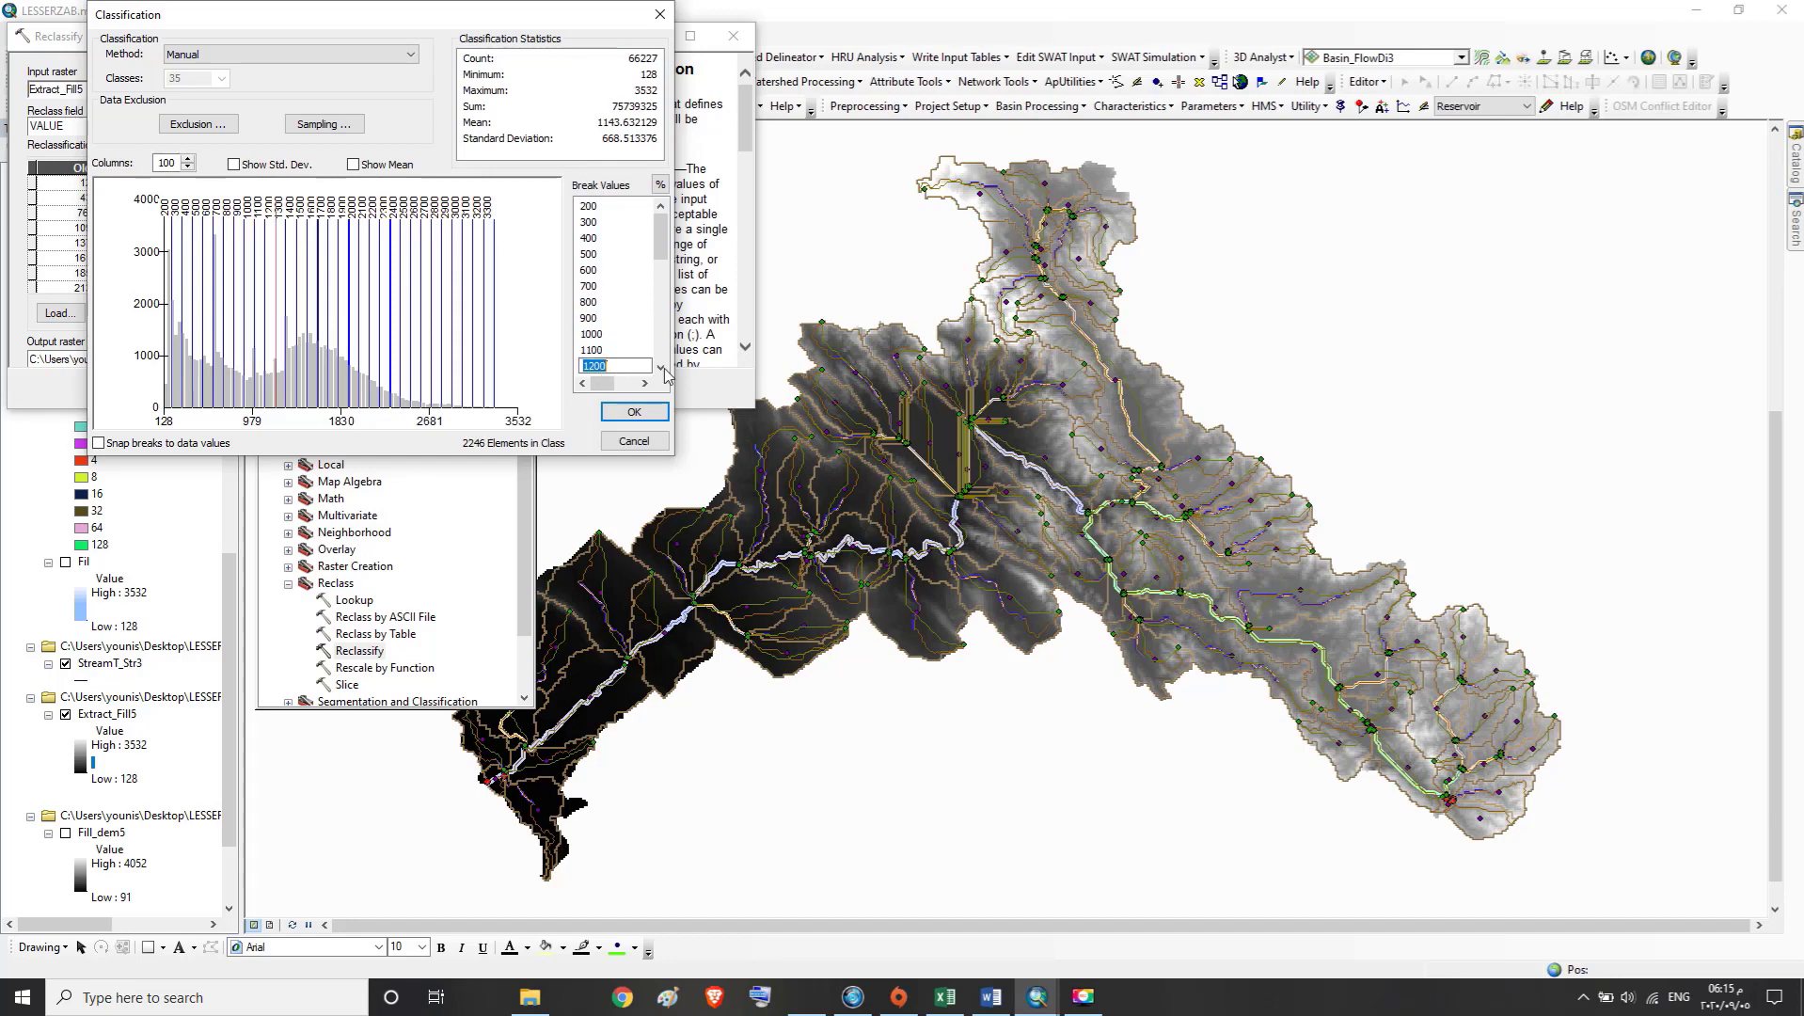
pyautogui.click(662, 368)
pyautogui.click(661, 368)
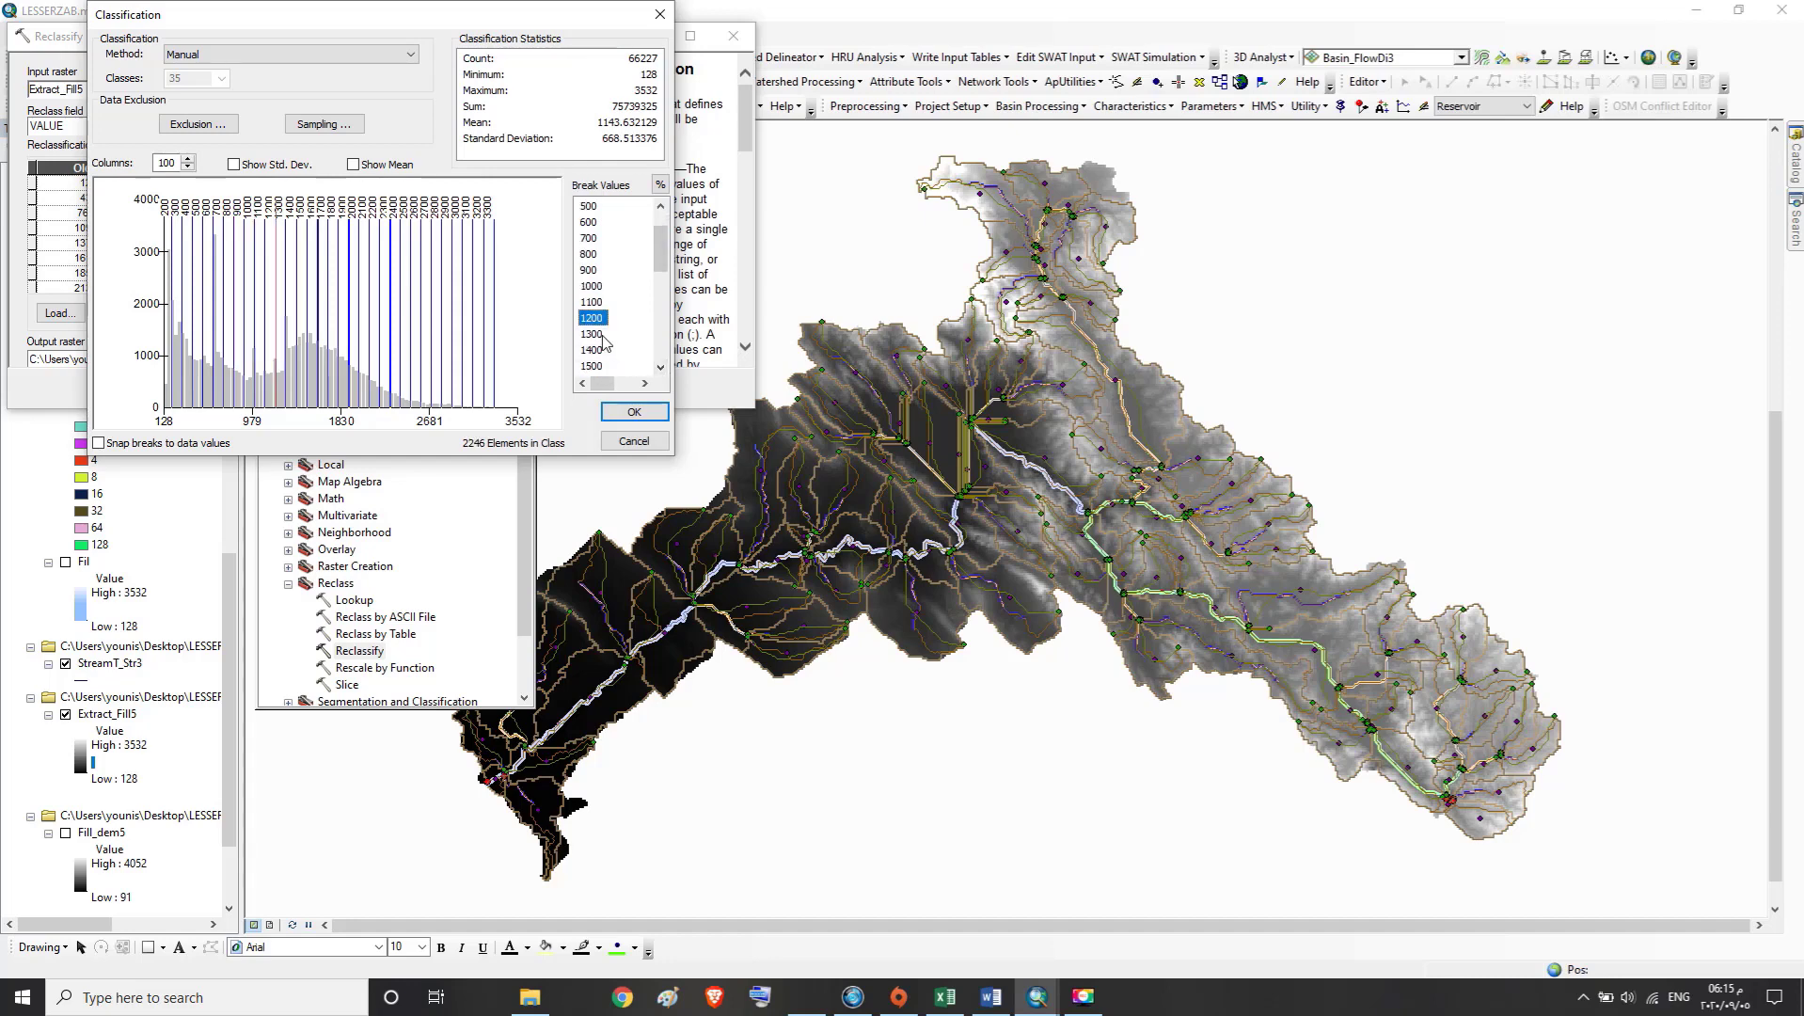
pyautogui.click(601, 335)
pyautogui.press('Down')
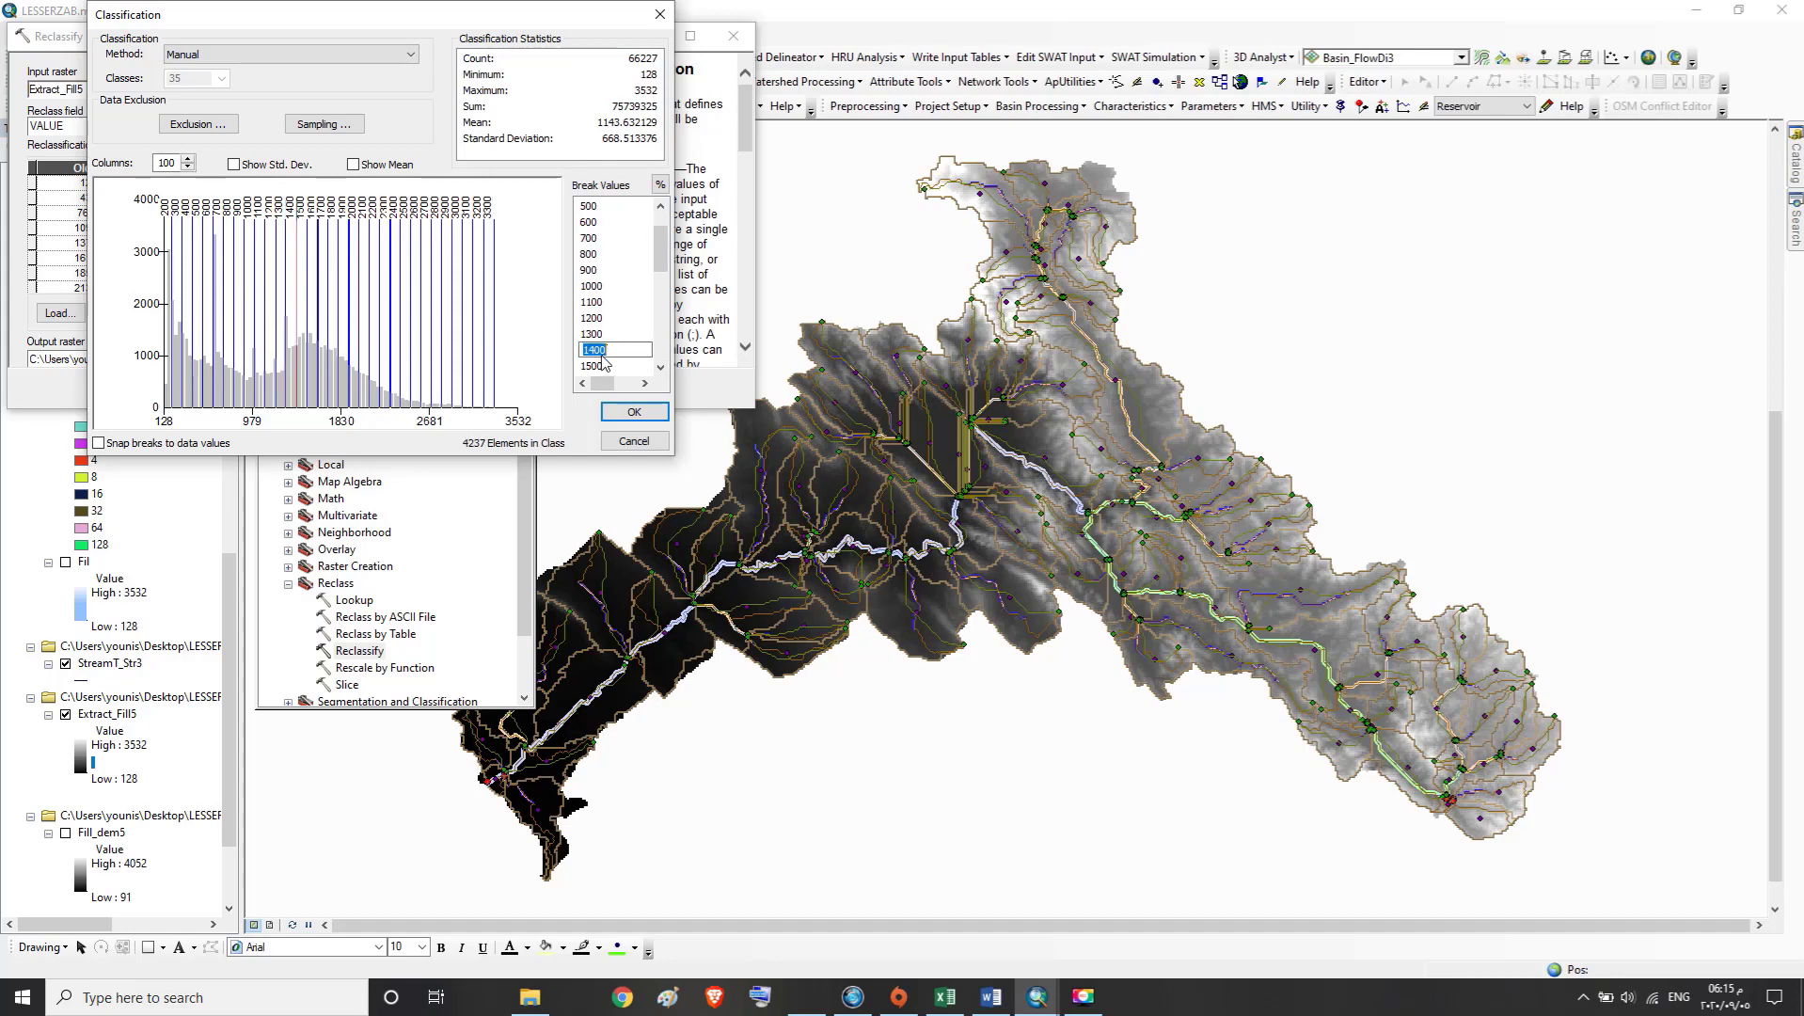
pyautogui.click(593, 366)
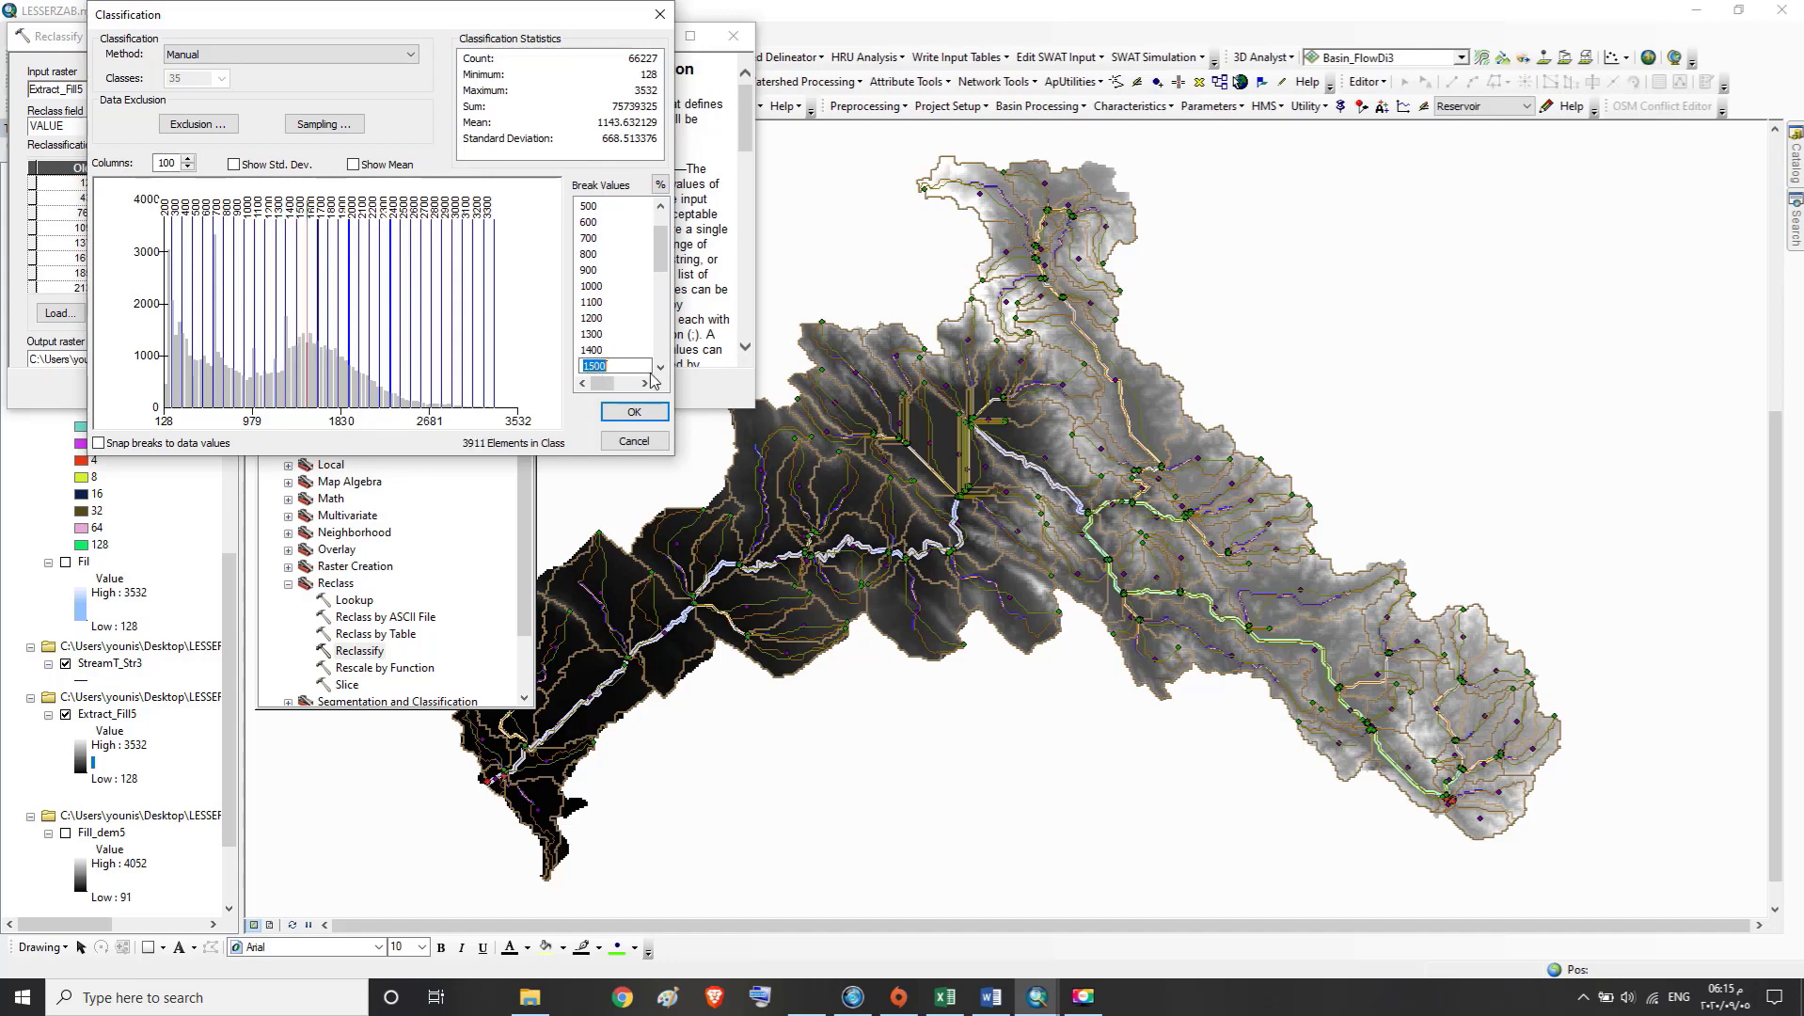
pyautogui.click(661, 367)
pyautogui.click(661, 368)
pyautogui.click(661, 368)
pyautogui.click(661, 368)
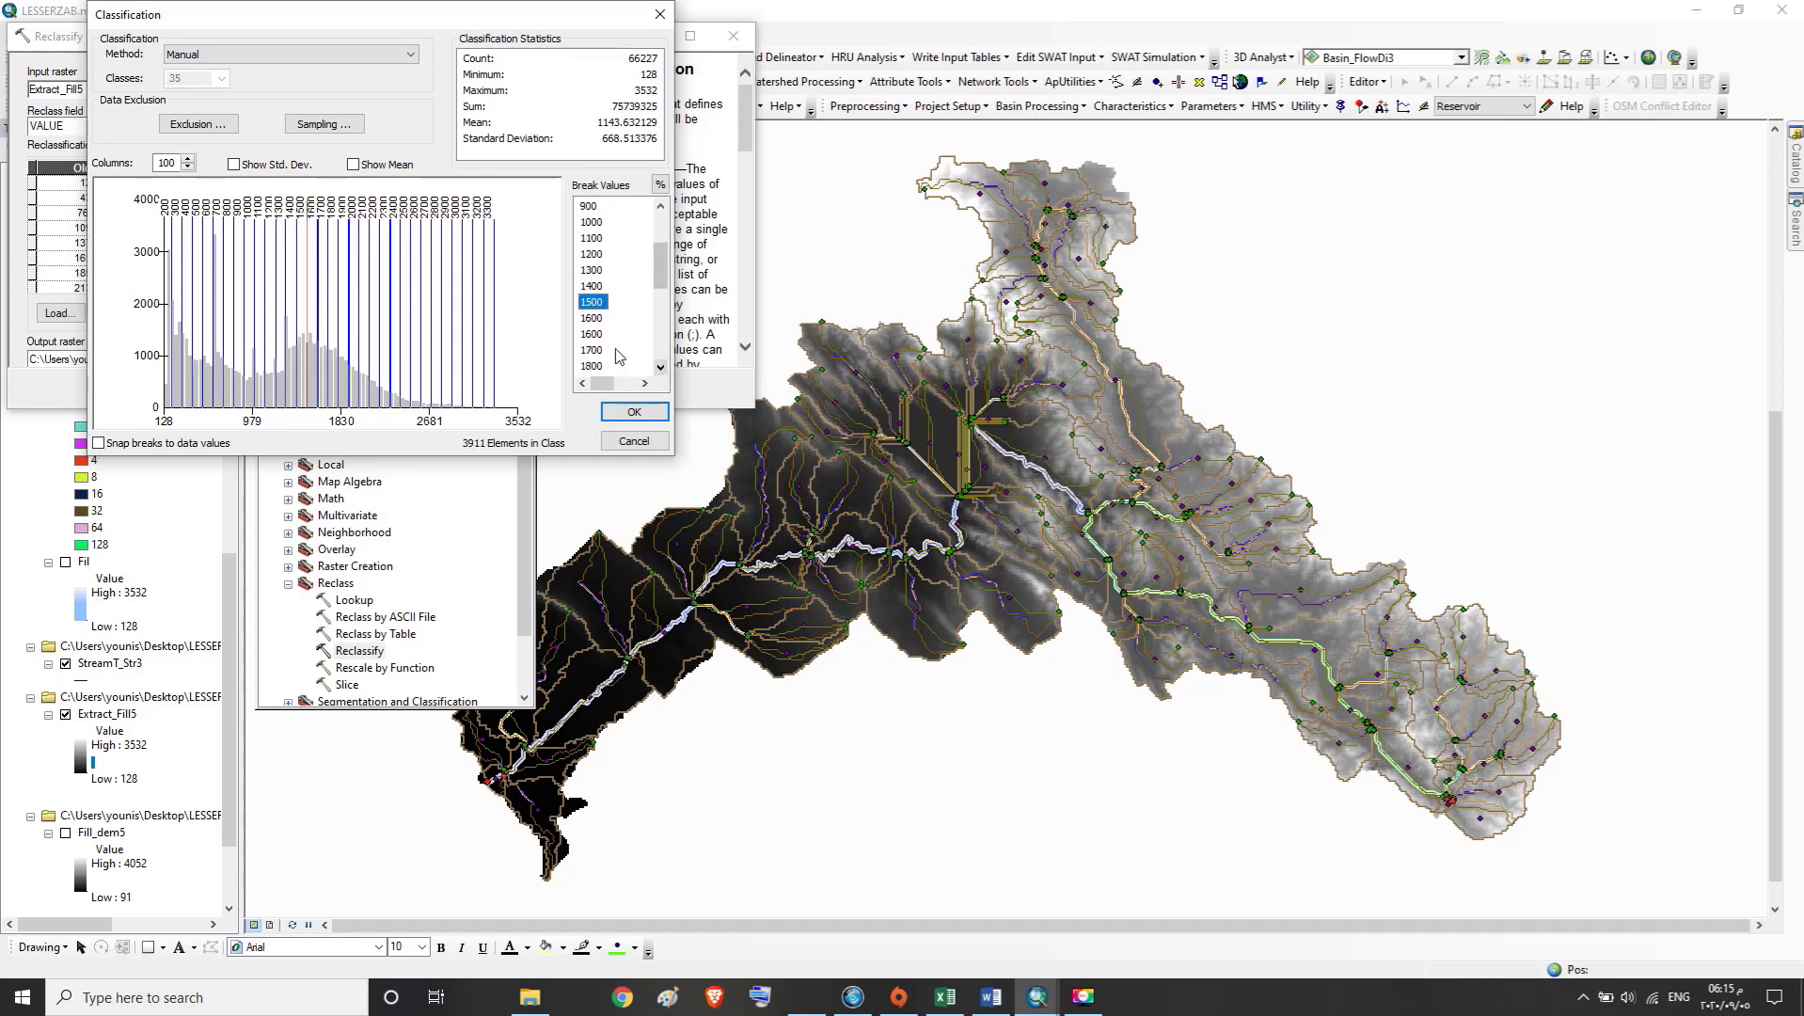
# Set the duplicate 1600 break value to 1700 and the duplicate 1700 break to 1800
pyautogui.doubleClick(593, 334)
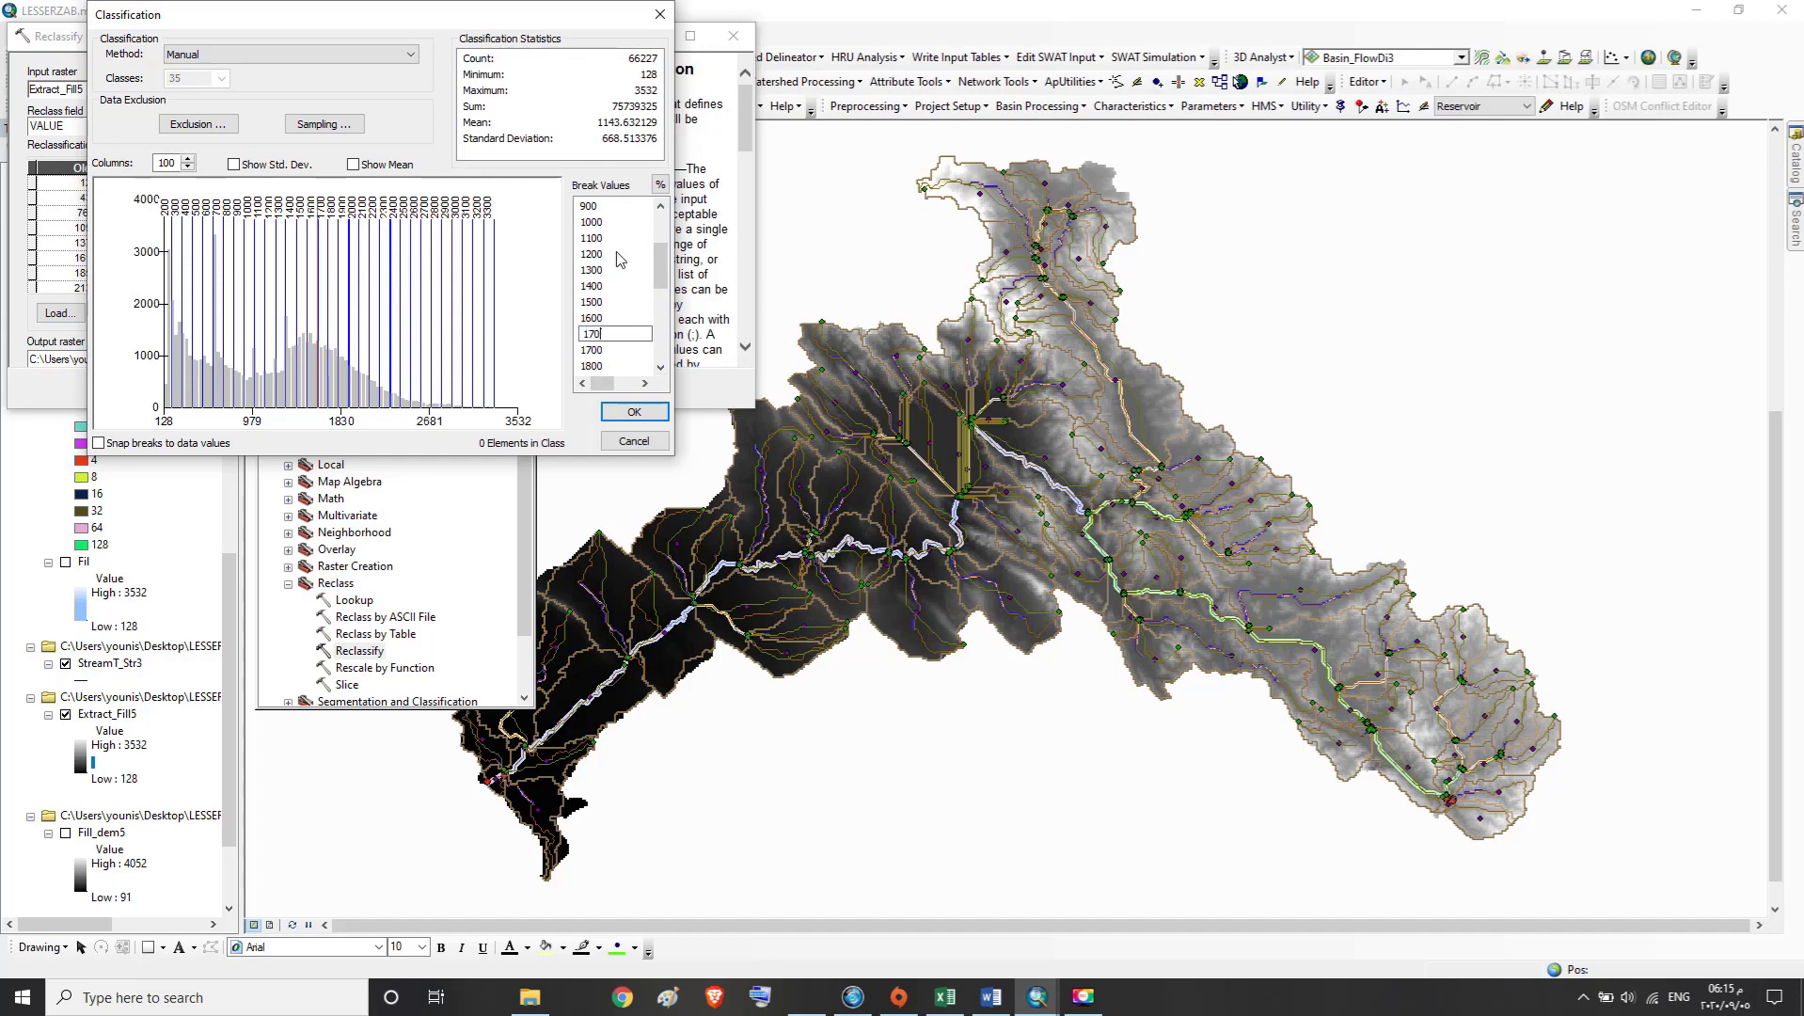
pyautogui.doubleClick(593, 351)
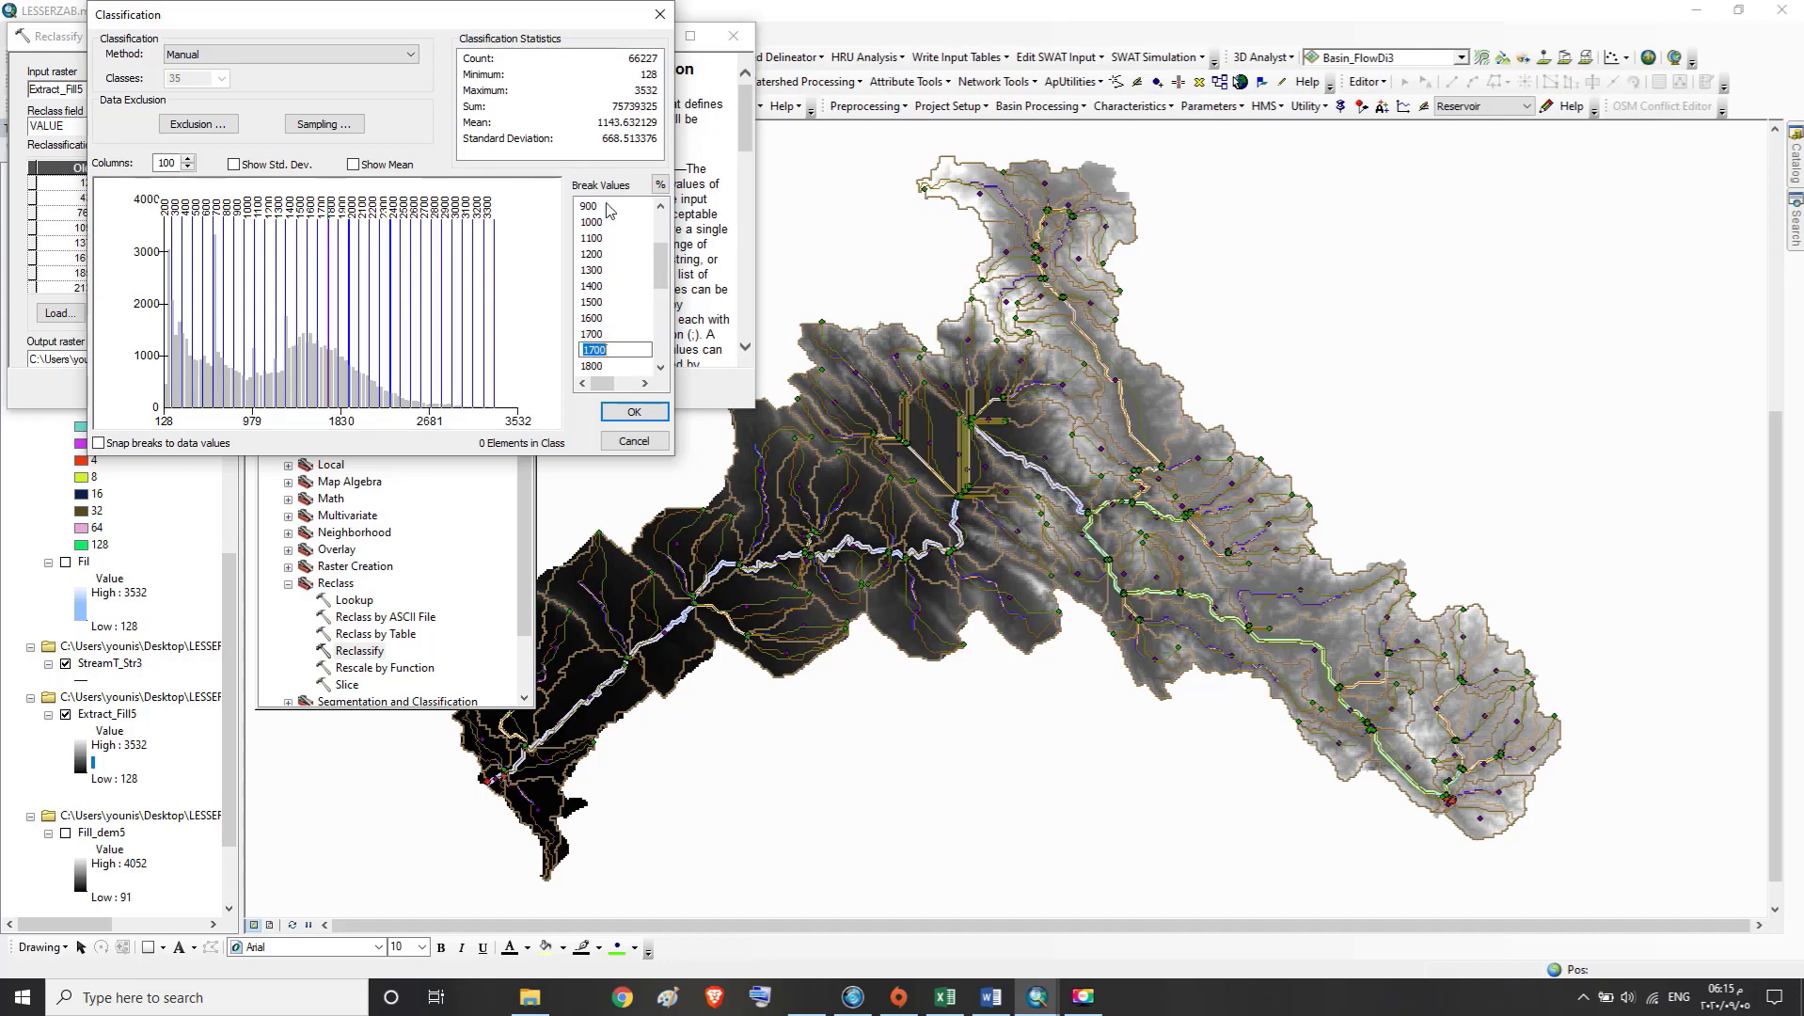
pyautogui.write('18')
pyautogui.click(660, 368)
pyautogui.click(660, 368)
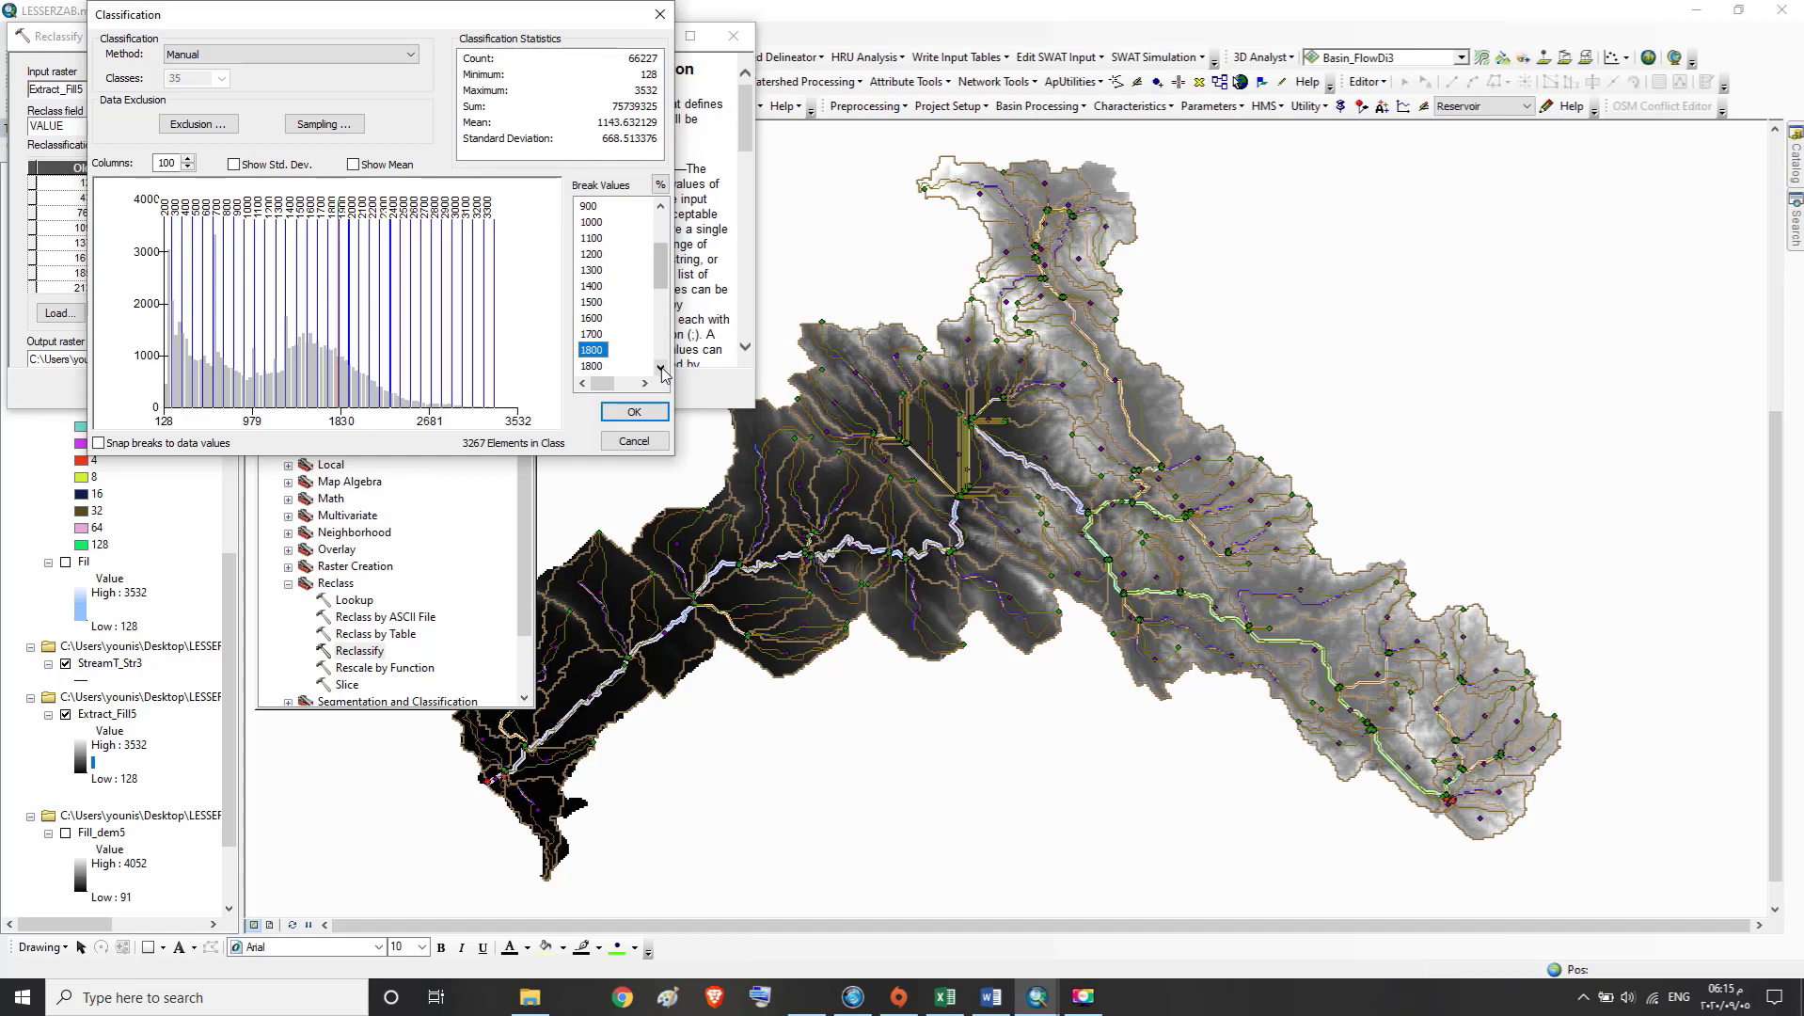
# Set the duplicate 1800 break value to 1900
pyautogui.click(660, 369)
pyautogui.click(660, 369)
pyautogui.click(604, 322)
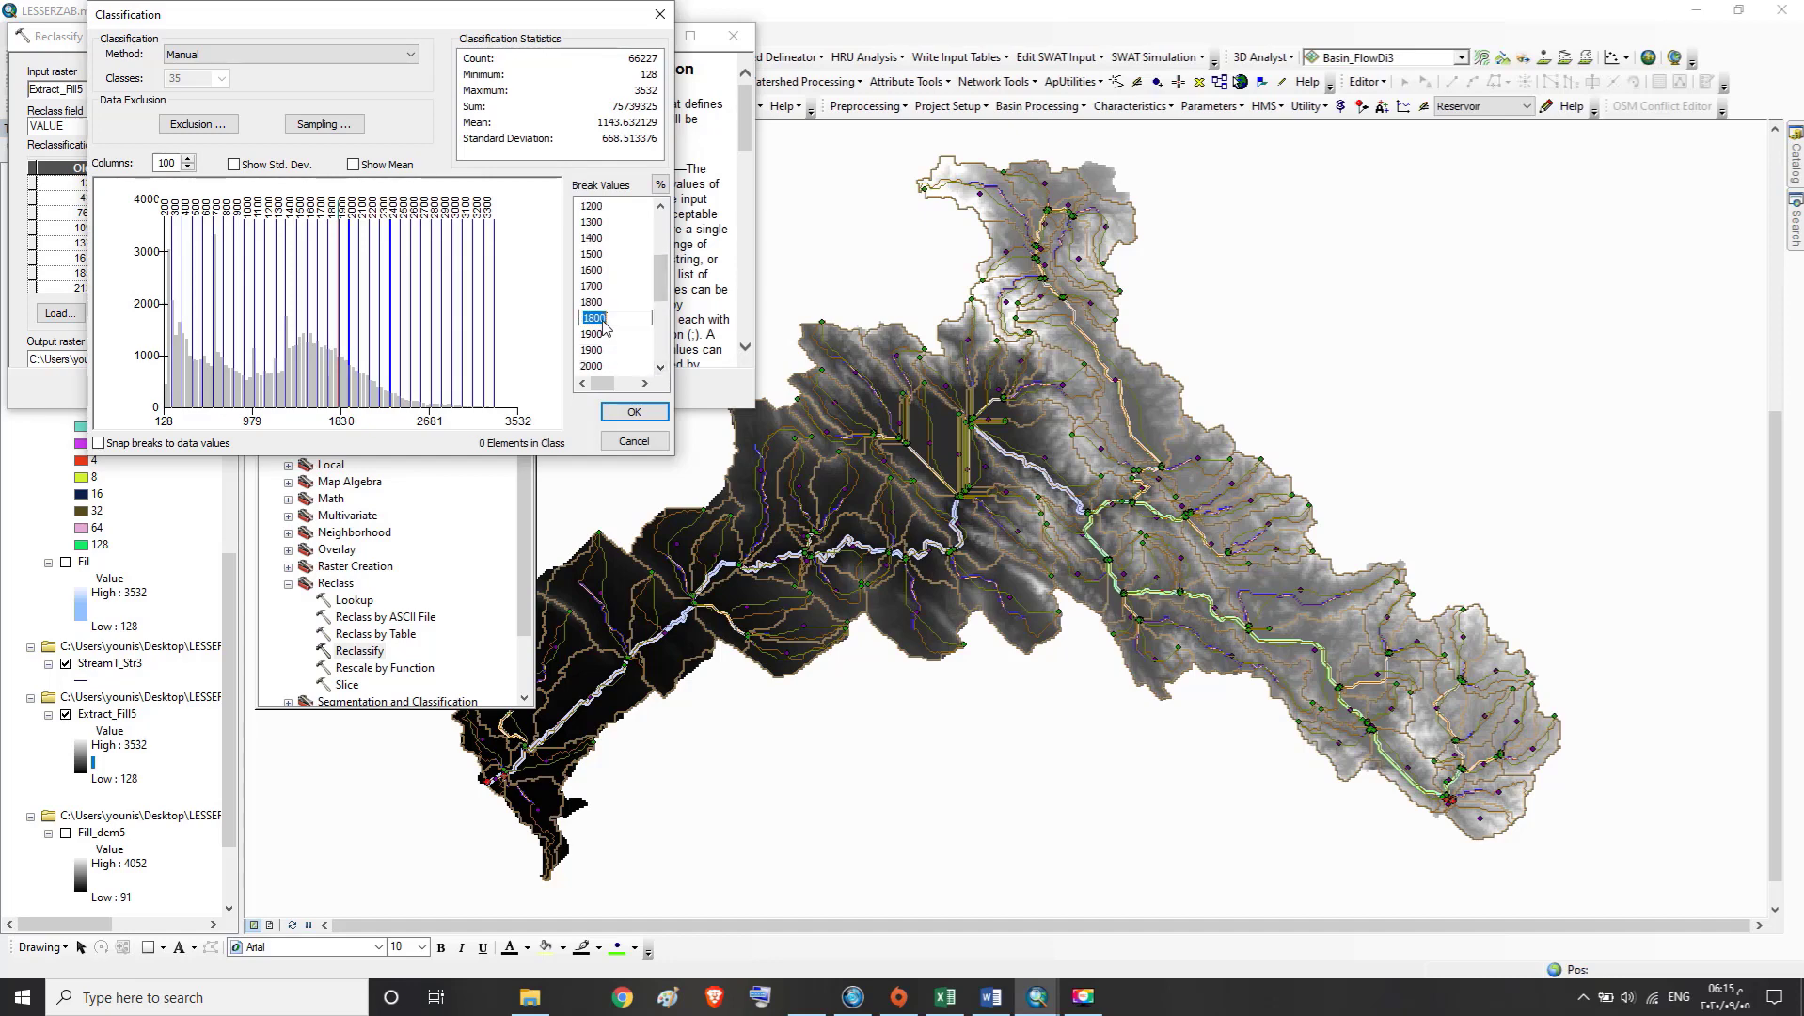
pyautogui.write('1900')
pyautogui.click(660, 369)
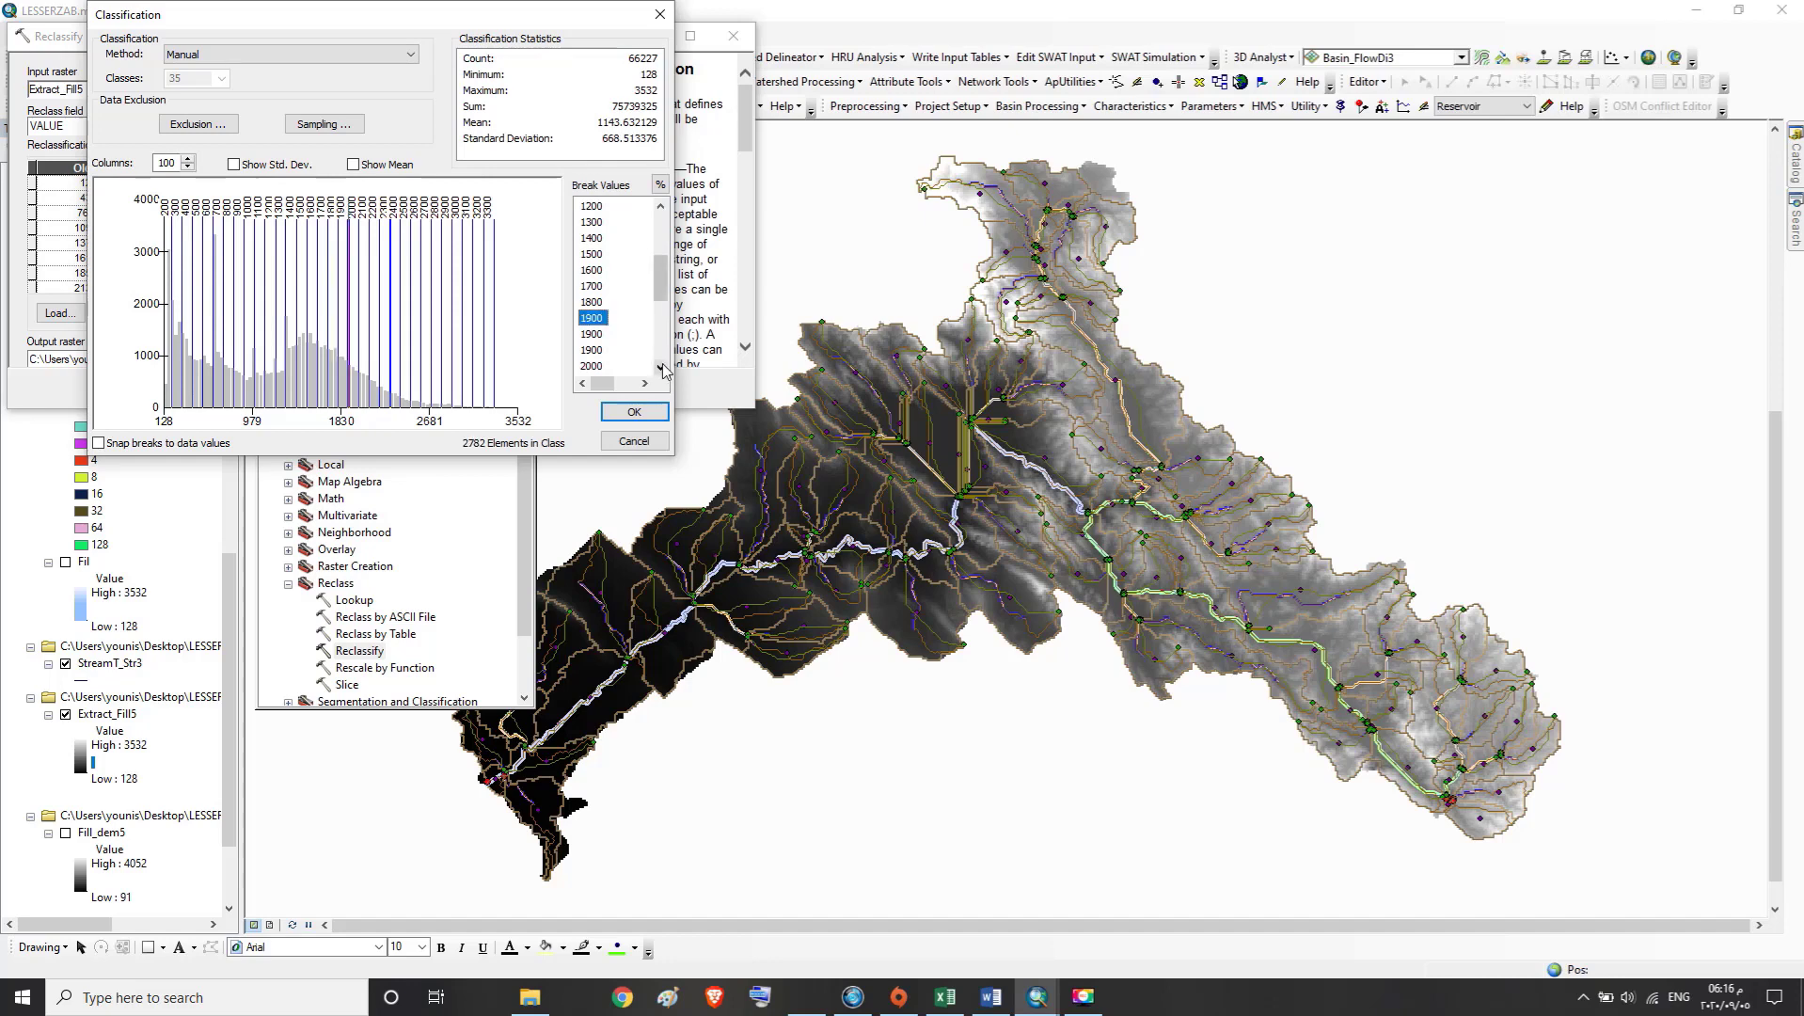
# Set the two extra 1900 break values to 2000
pyautogui.click(606, 334)
pyautogui.write('2')
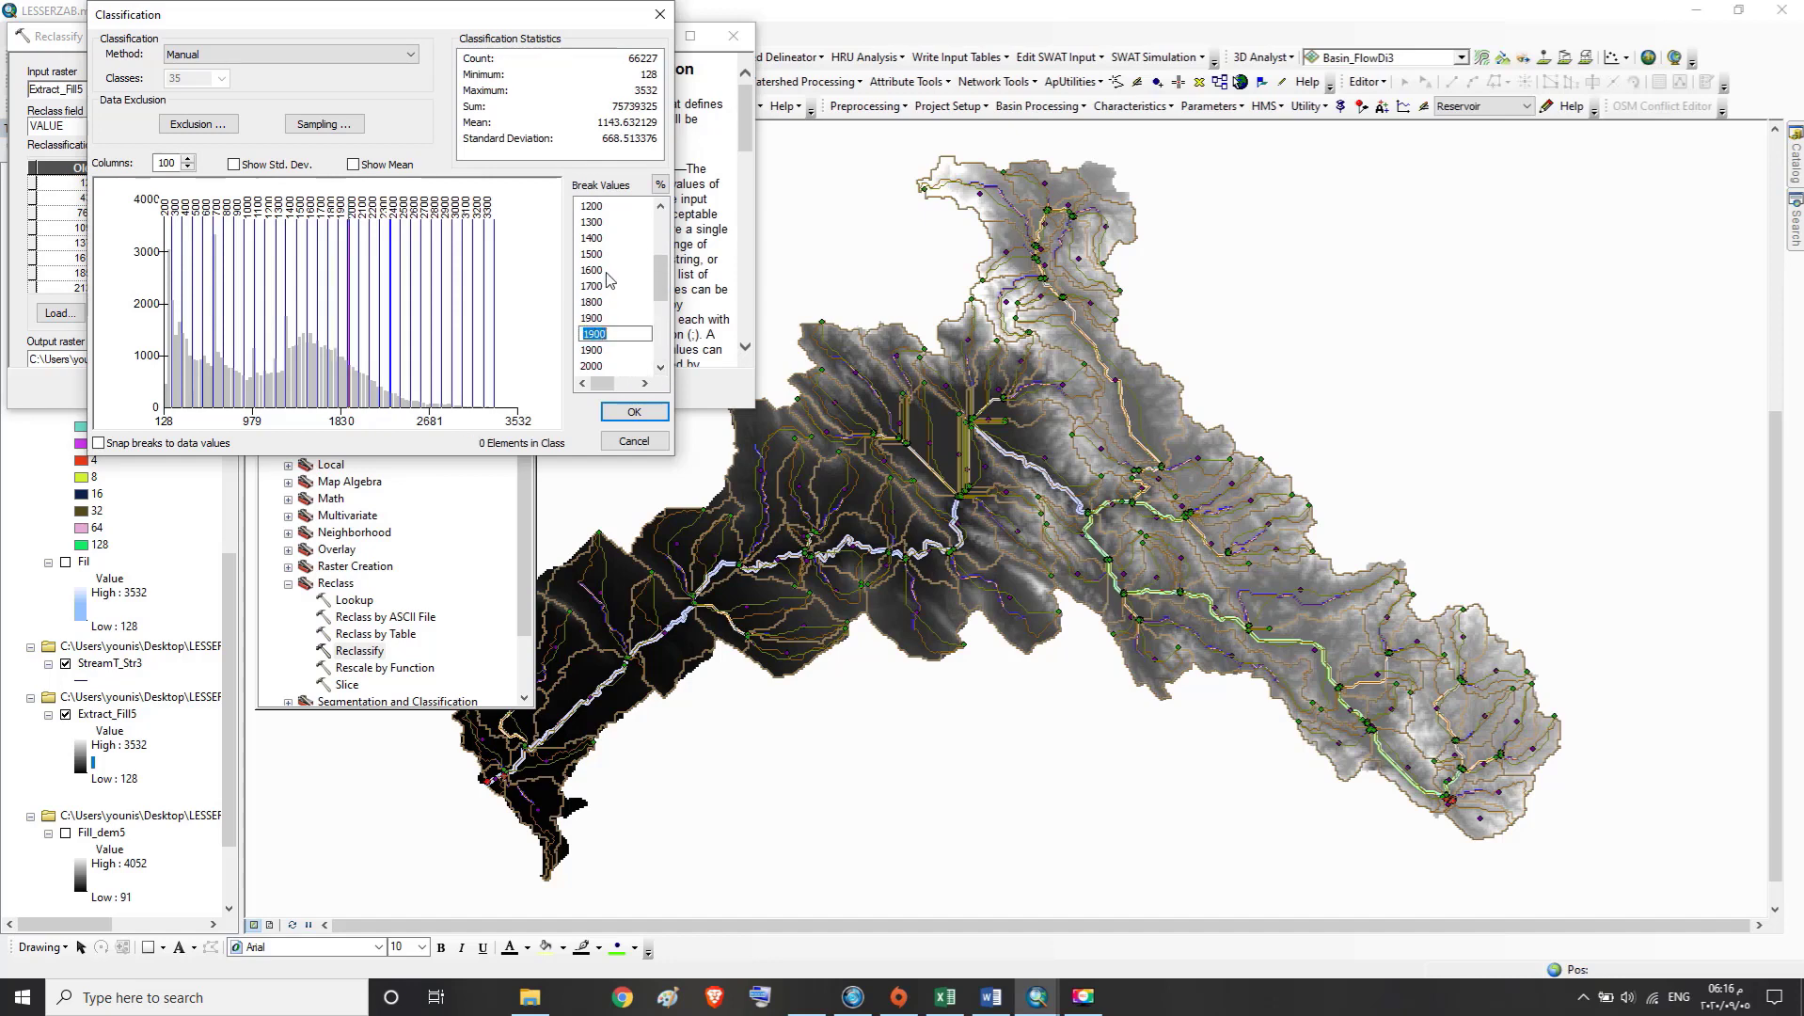
pyautogui.write('000')
pyautogui.click(663, 370)
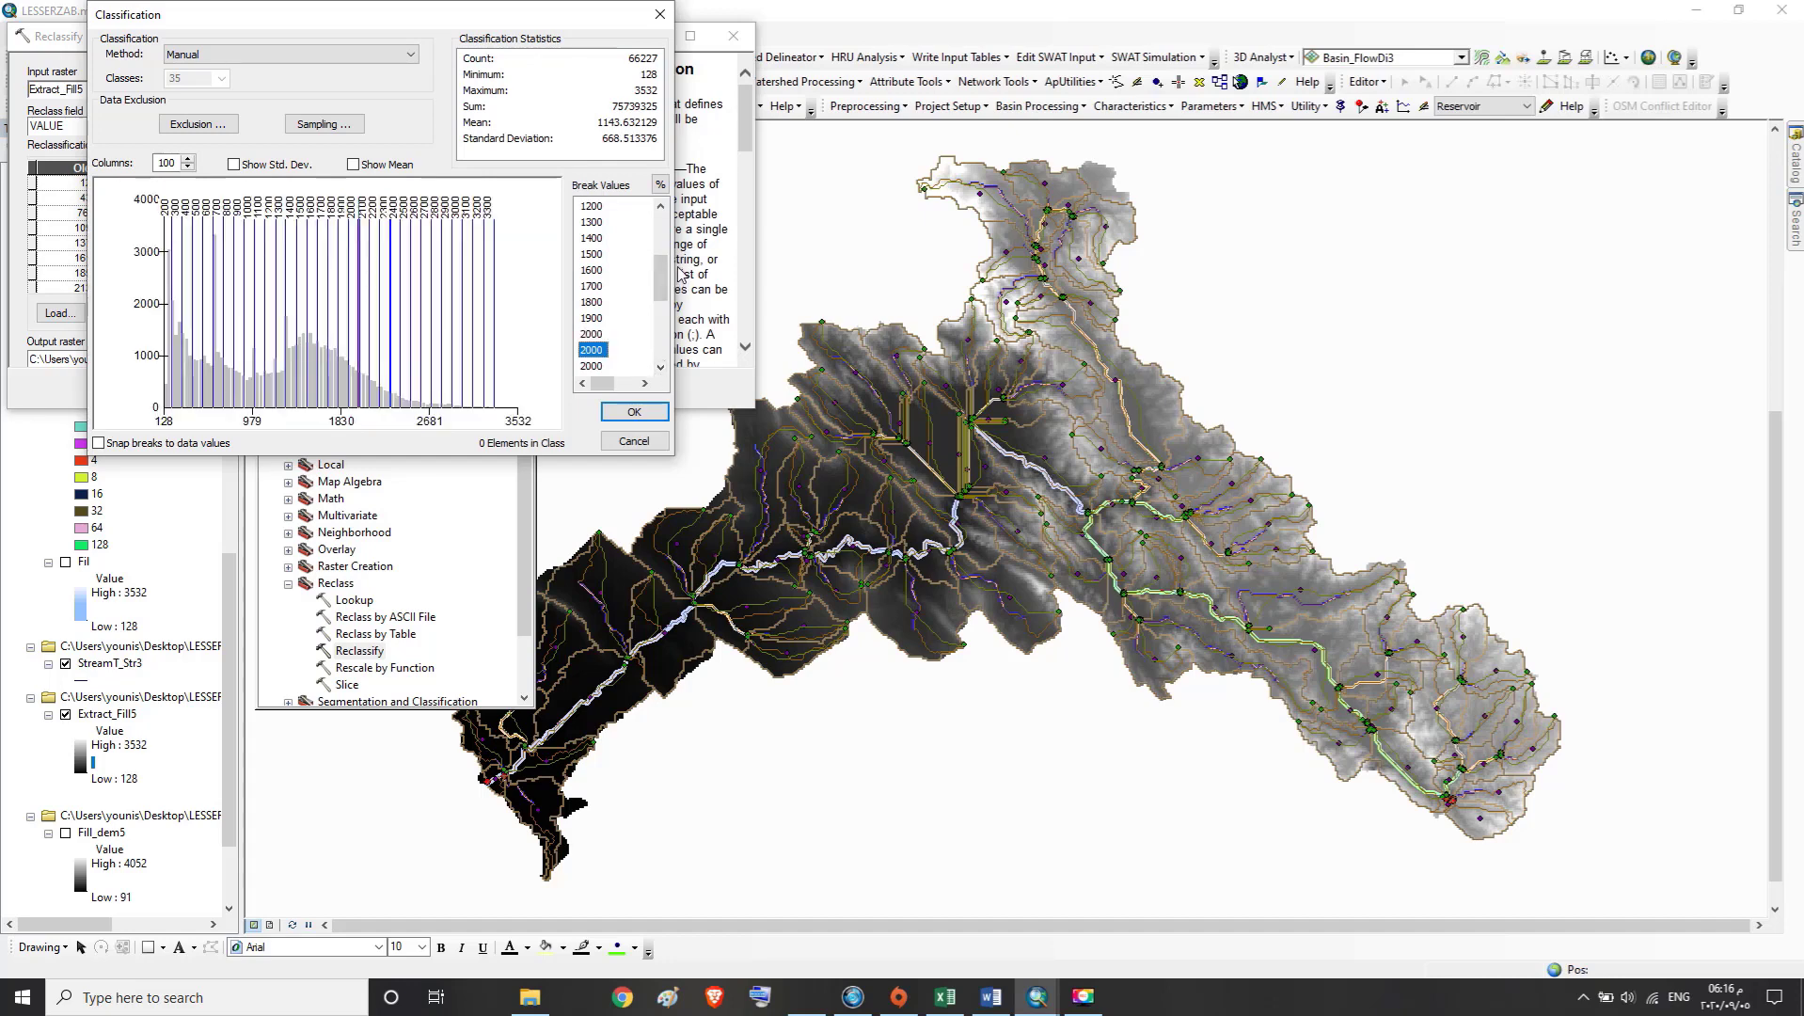
# Set the two extra 2000 break values to 2100
pyautogui.click(609, 351)
pyautogui.write('2100')
pyautogui.click(660, 367)
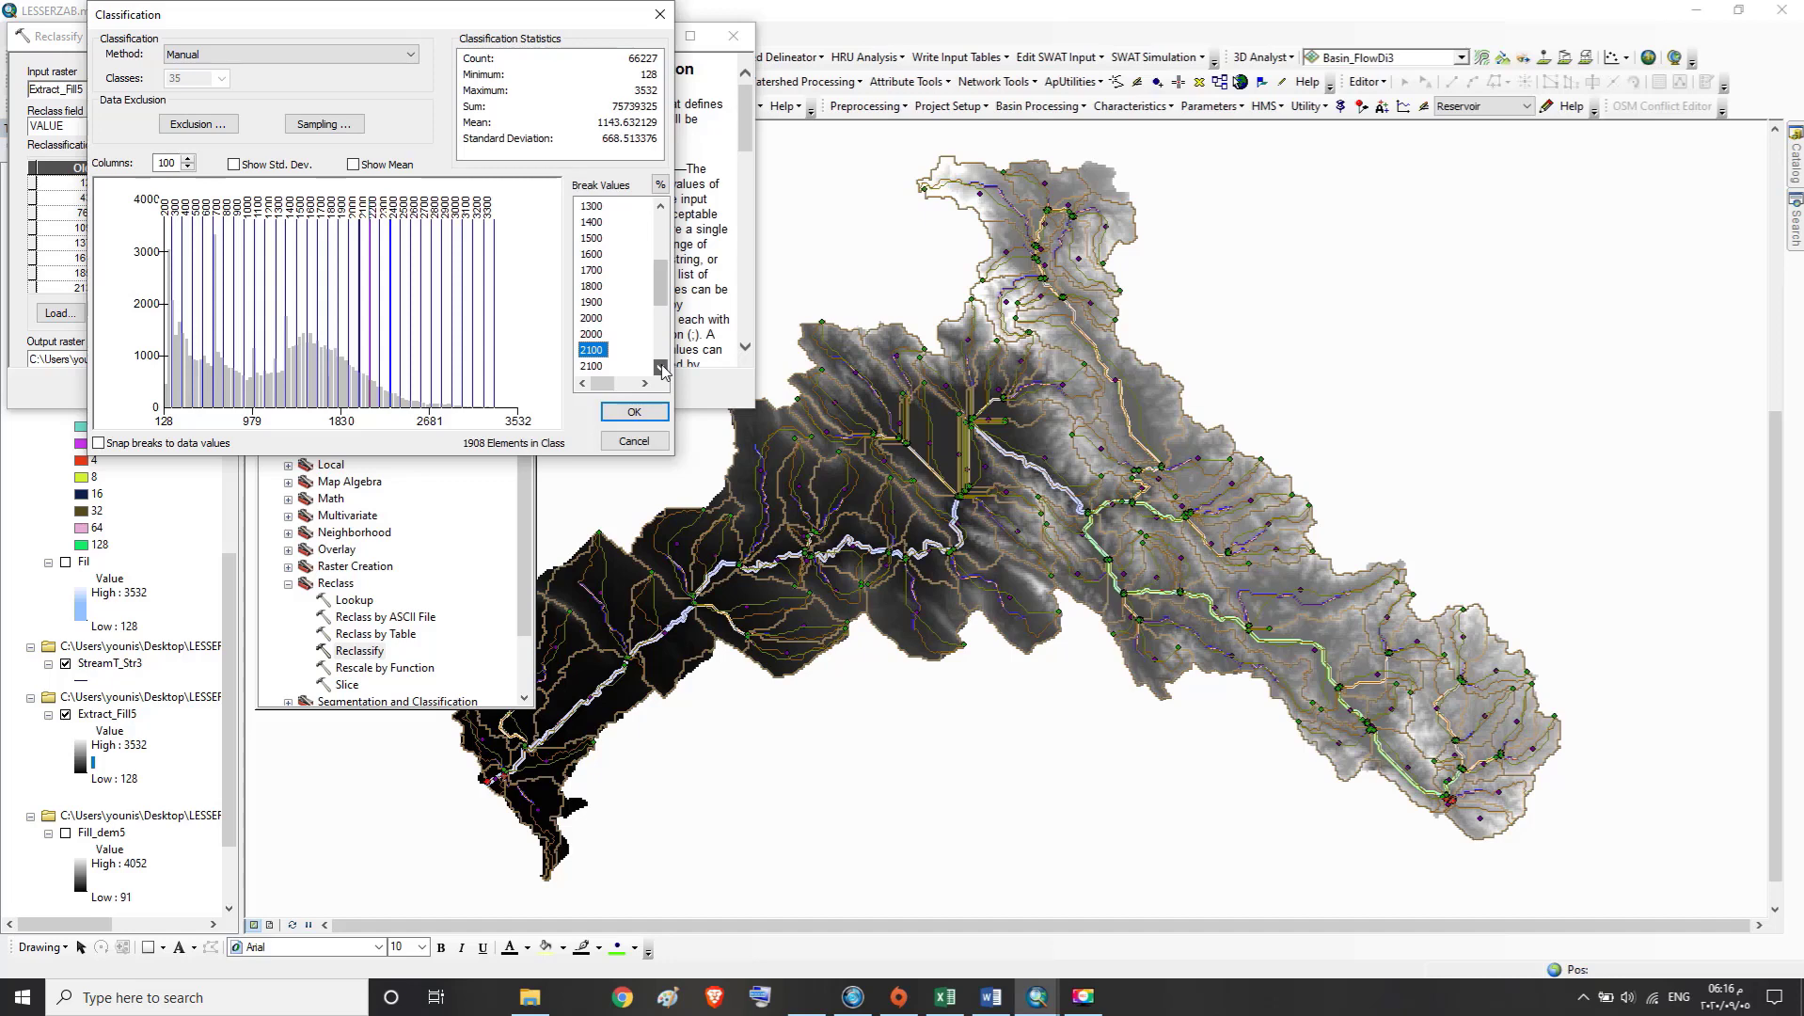
pyautogui.click(595, 334)
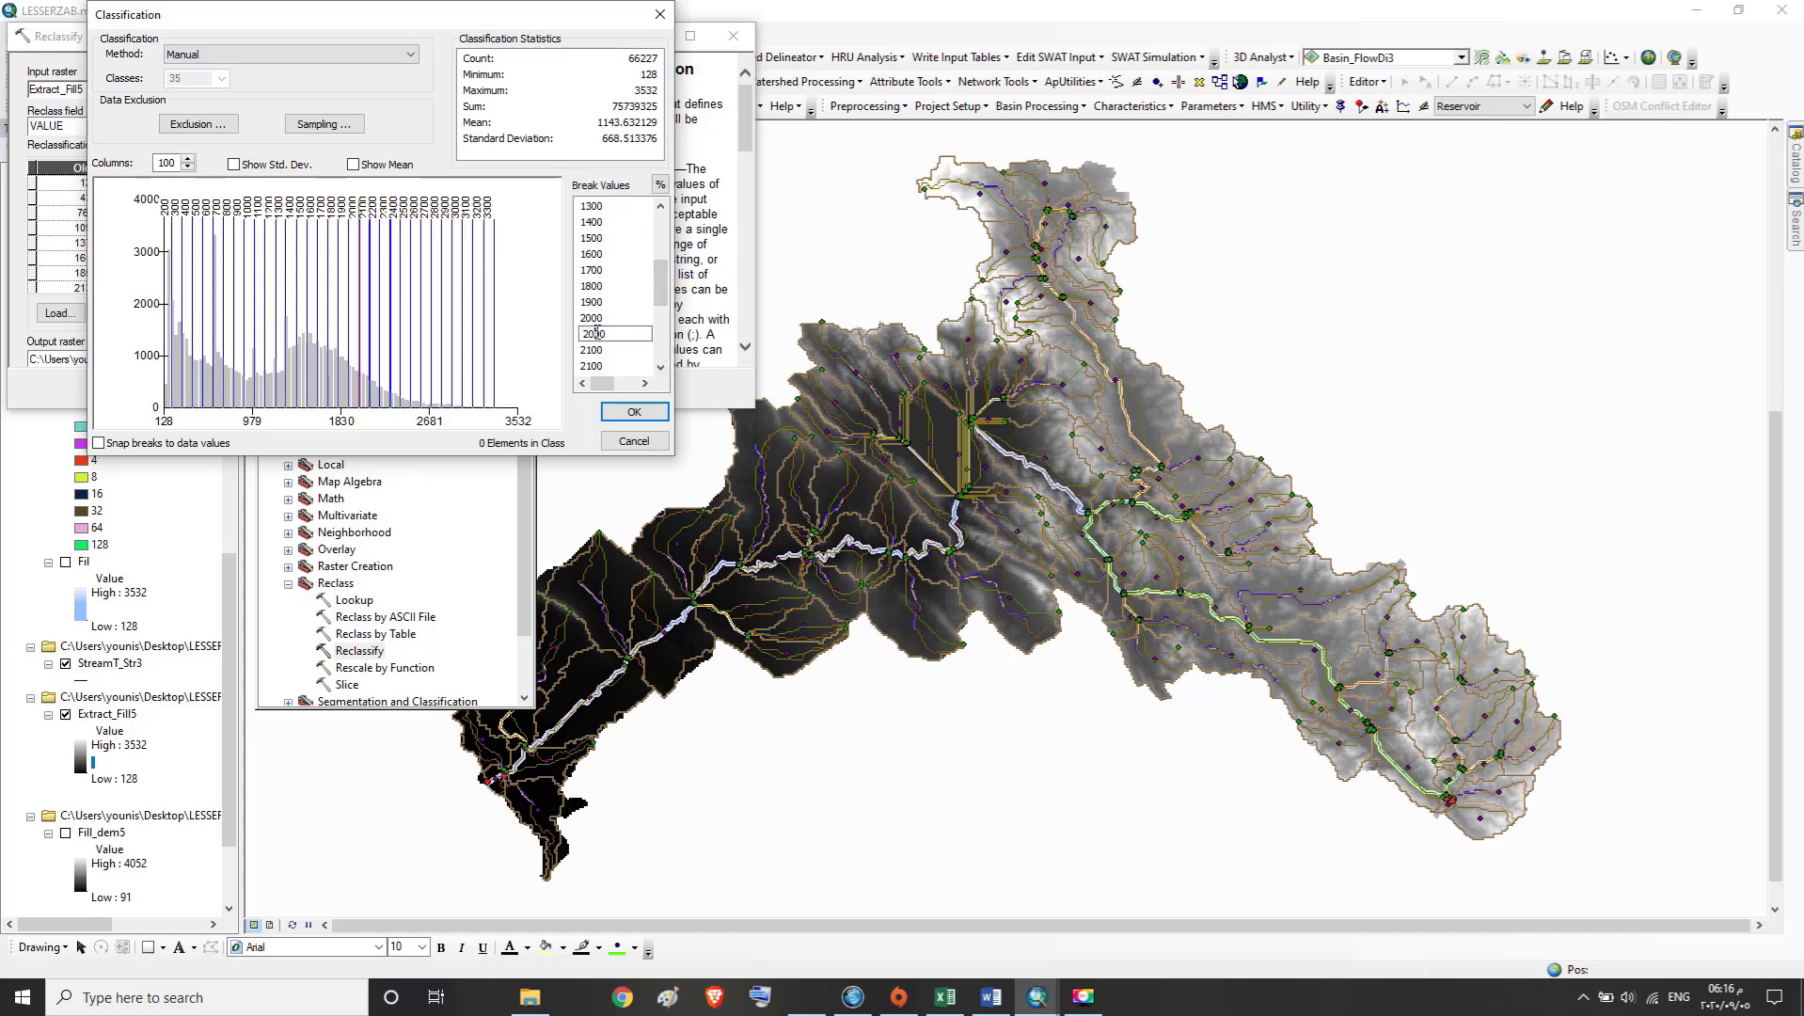
pyautogui.write('2')
pyautogui.click(661, 367)
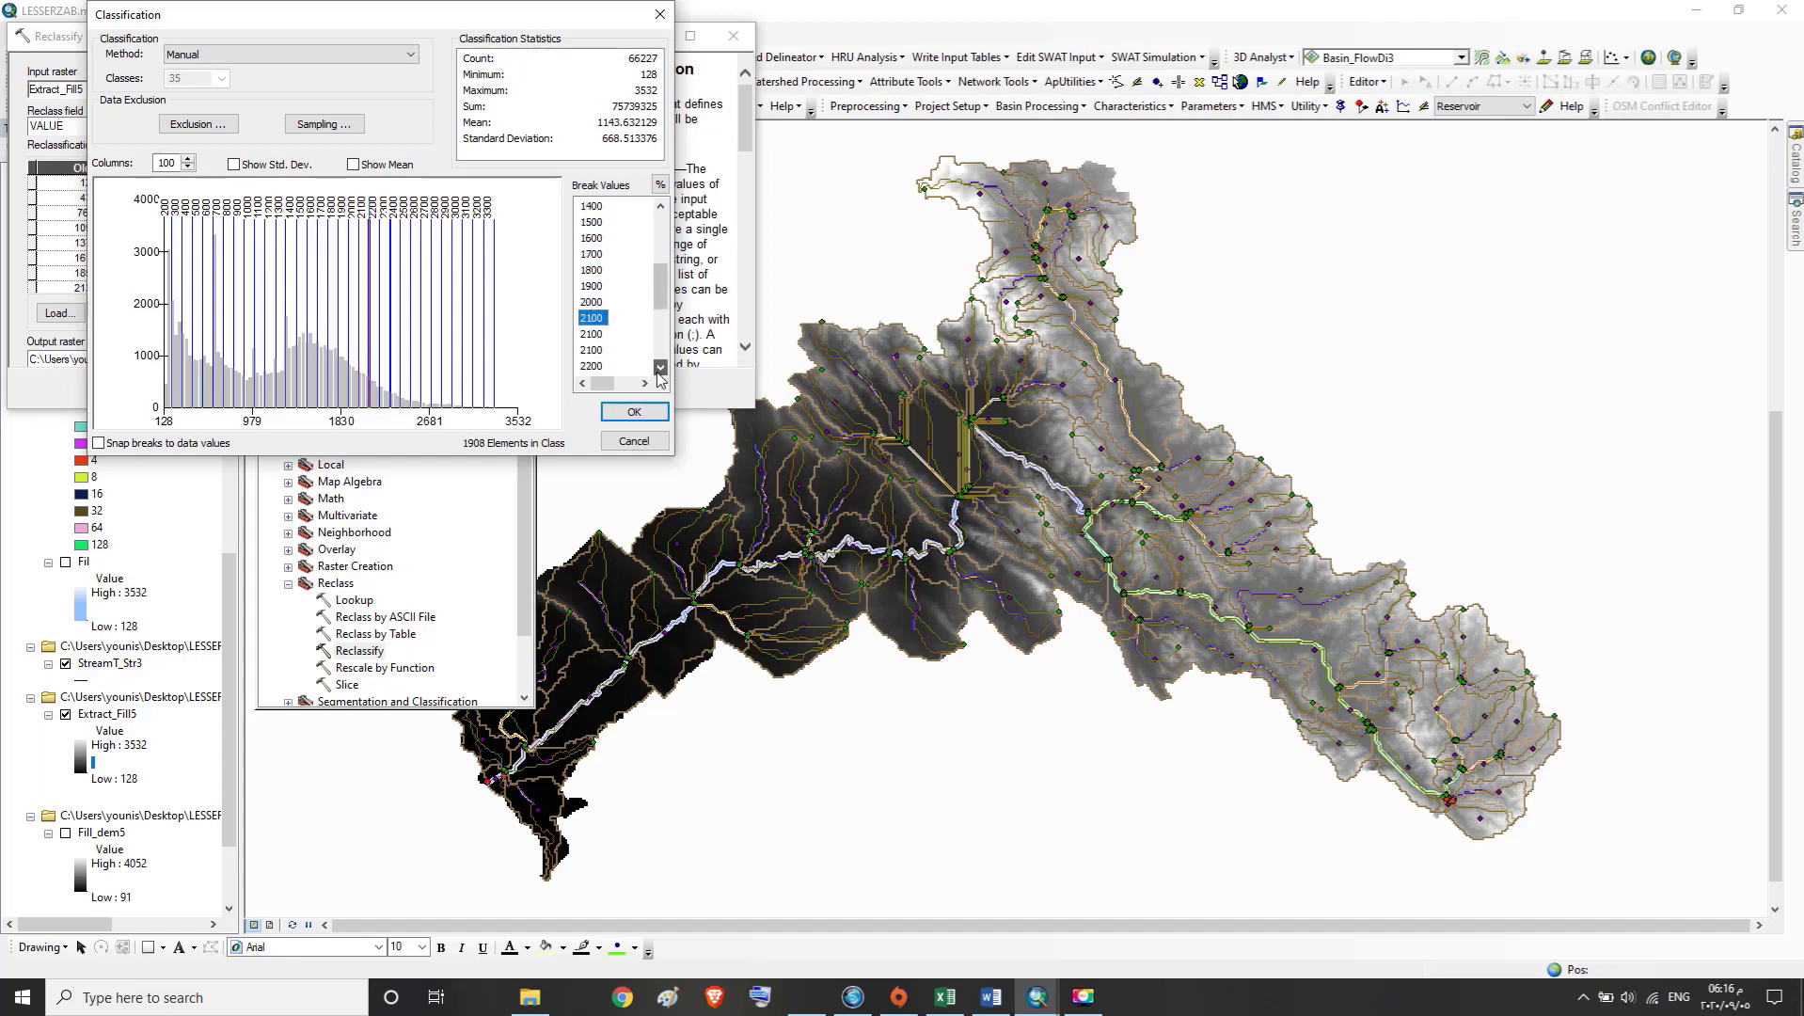
# Set the two extra 2100 break values to 2200
pyautogui.doubleClick(594, 335)
pyautogui.write('2')
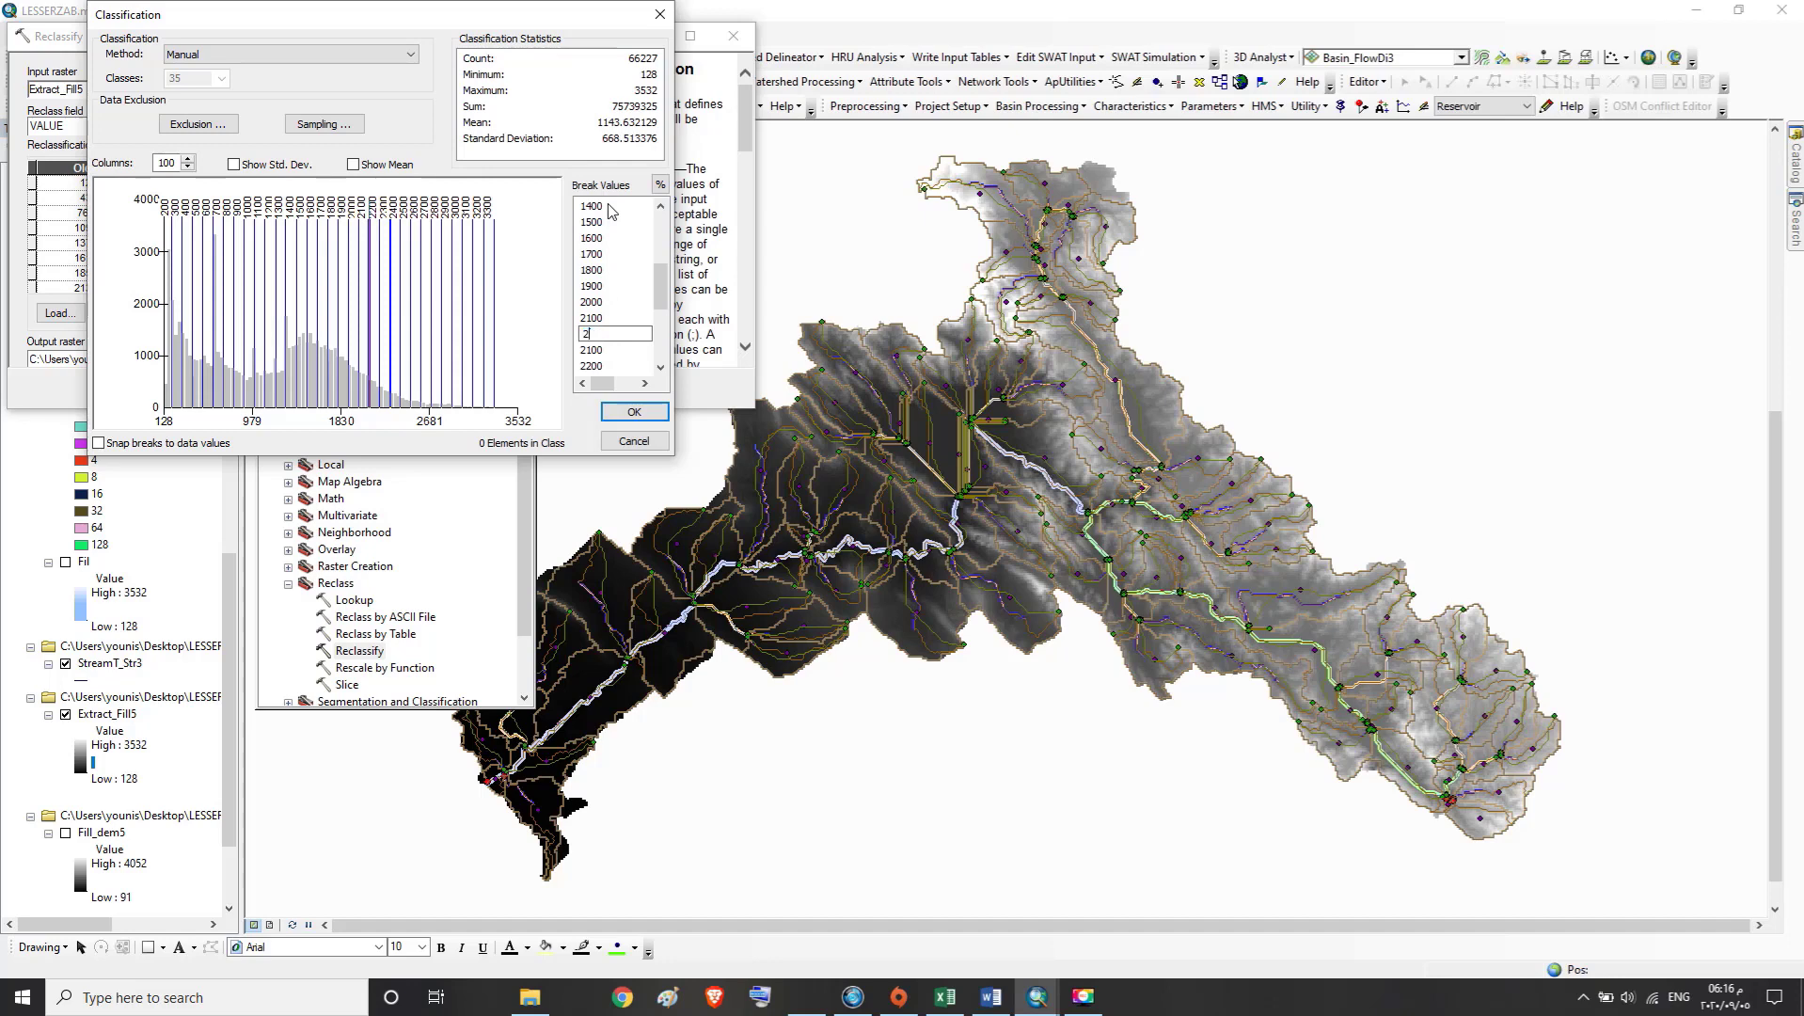
pyautogui.write('200')
pyautogui.click(662, 368)
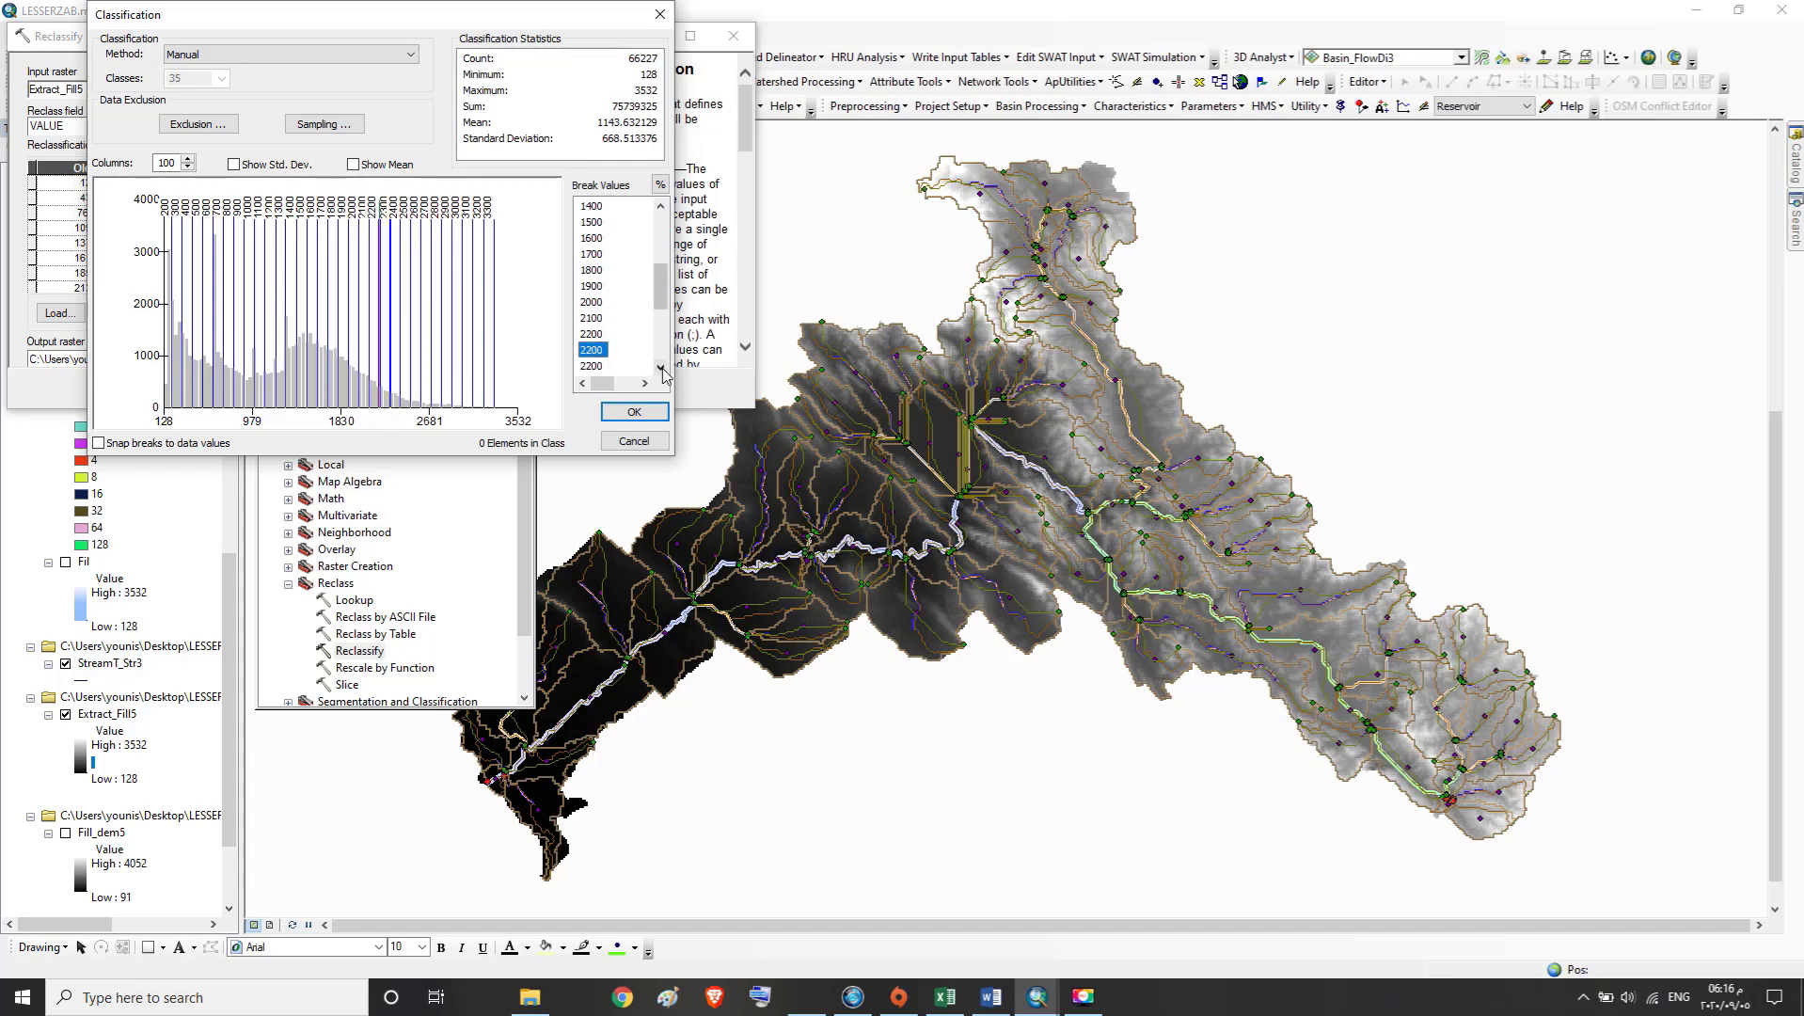
# Set the two extra 2200 break values to 2300
pyautogui.doubleClick(596, 349)
pyautogui.write('2300')
pyautogui.click(661, 367)
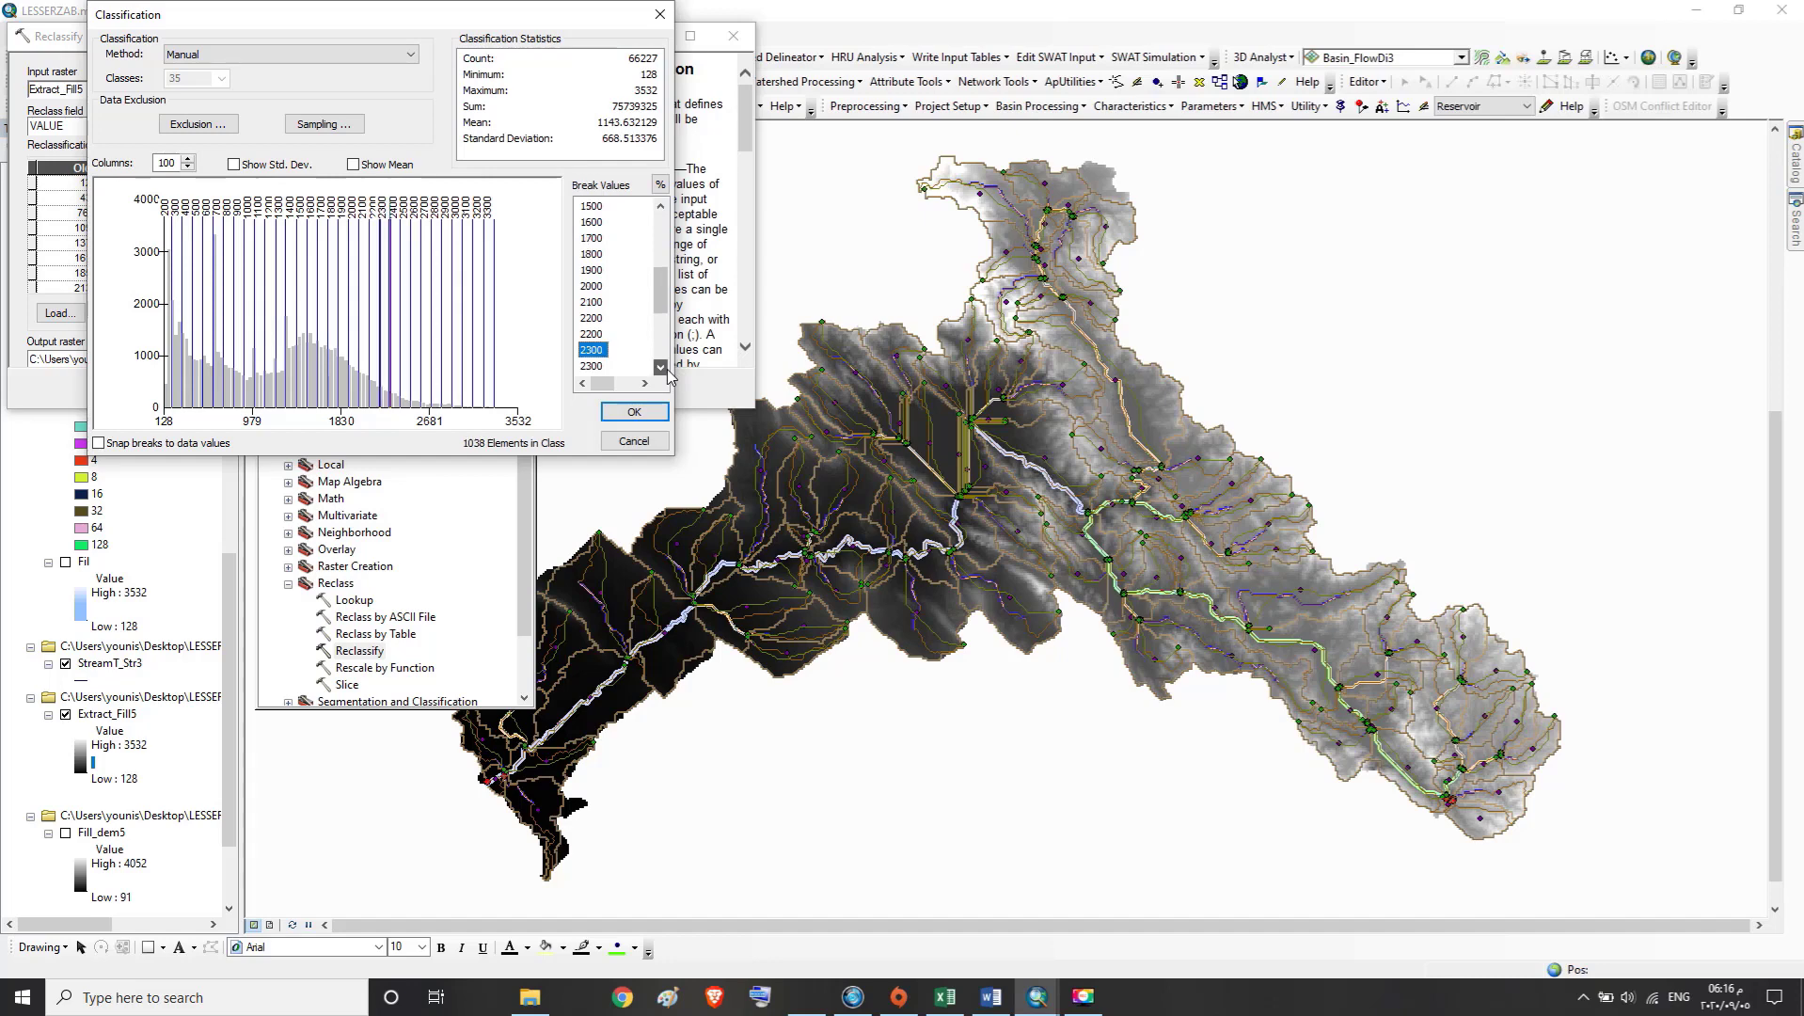
pyautogui.doubleClick(594, 335)
pyautogui.write('23')
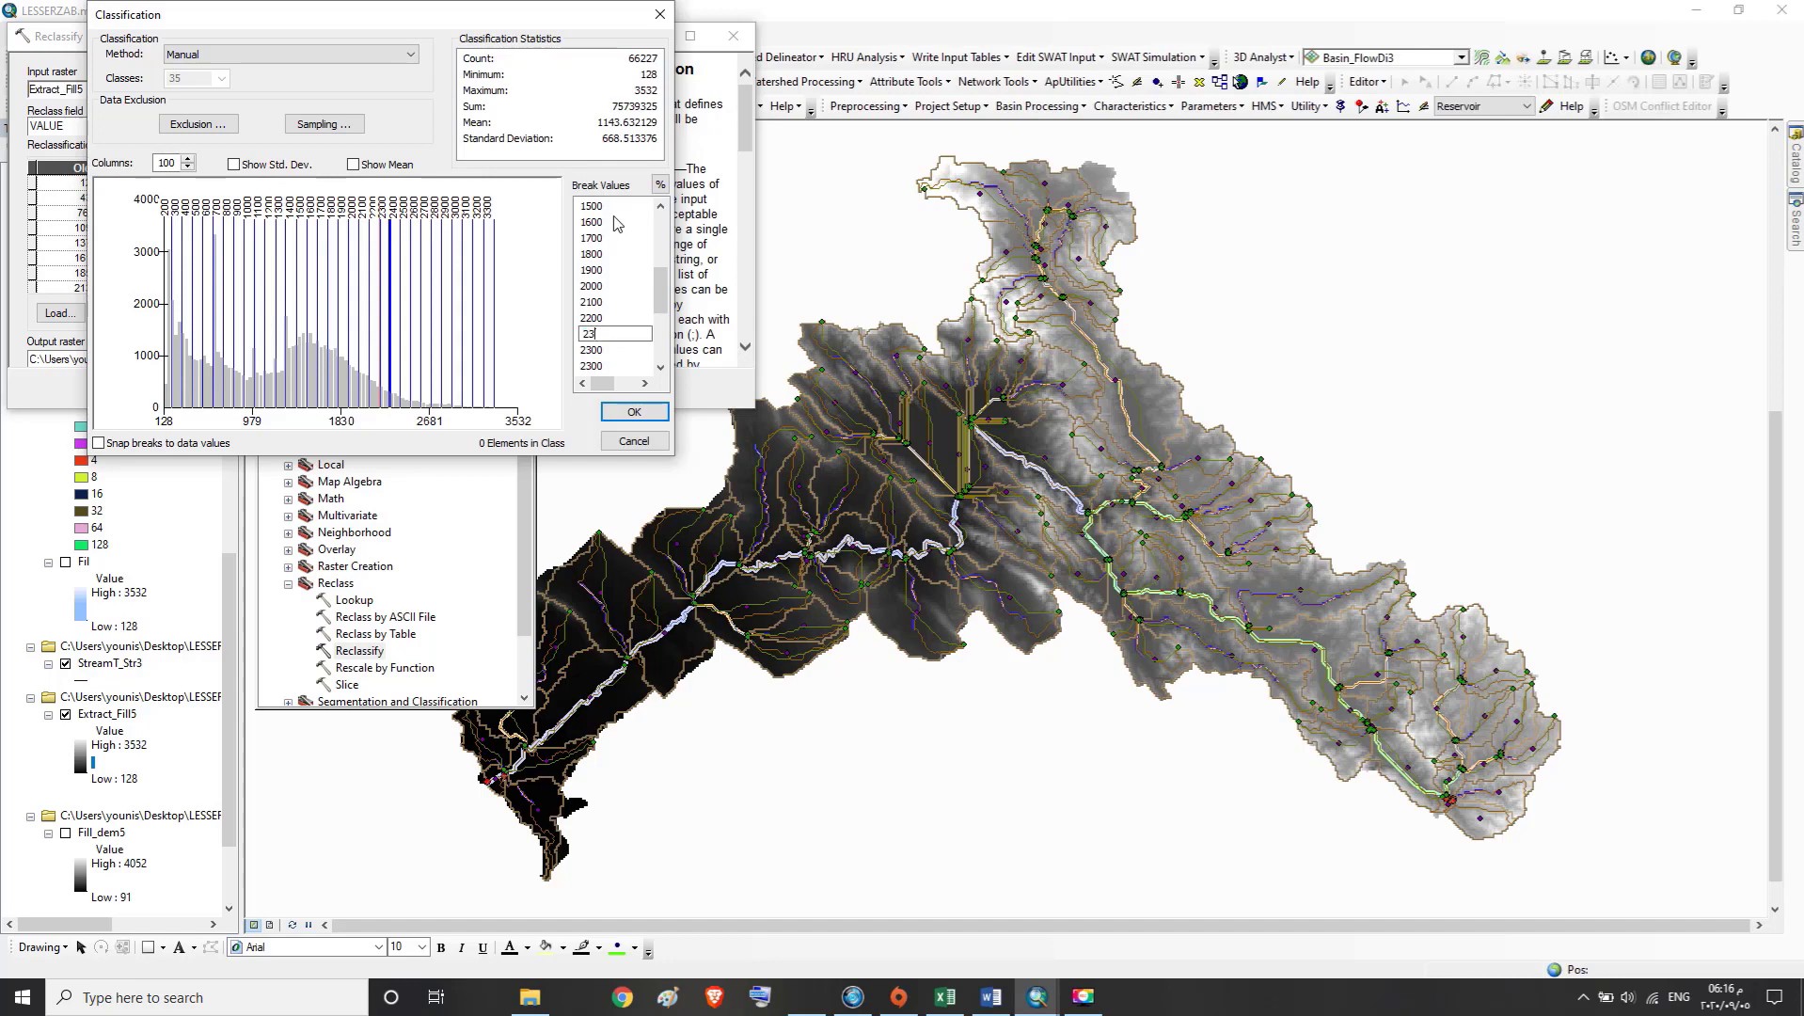
pyautogui.click(662, 367)
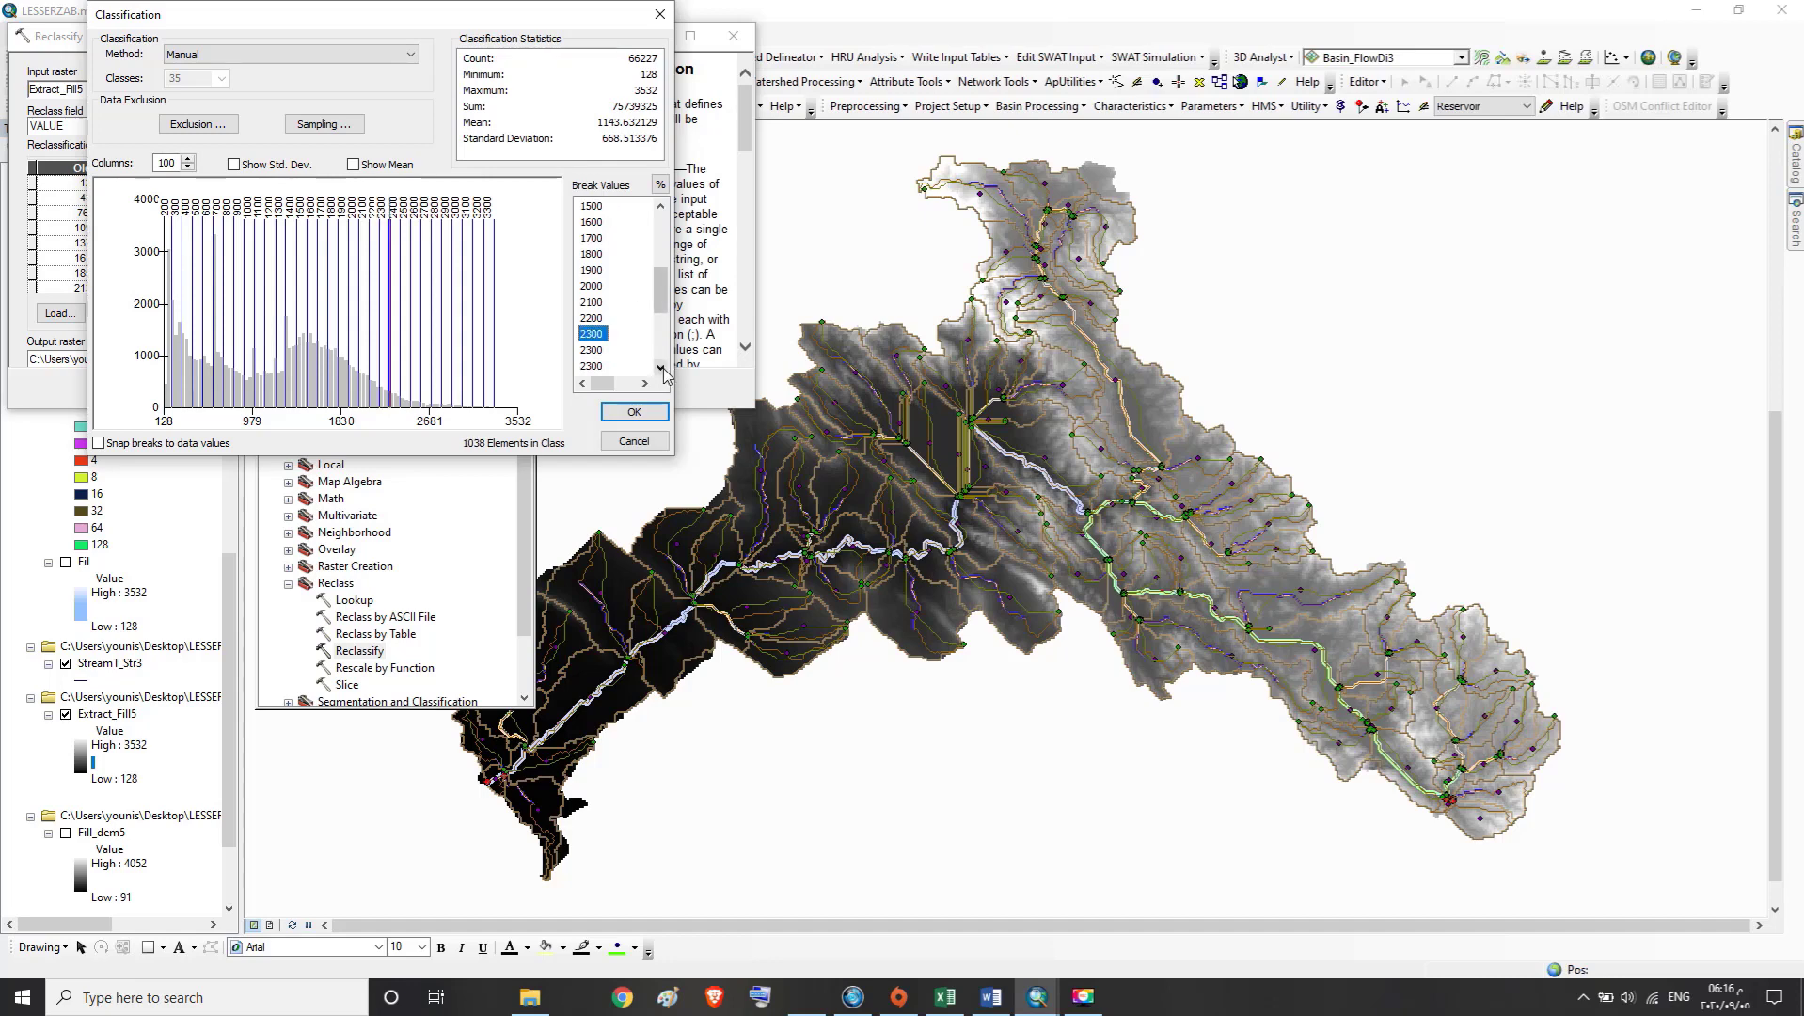
# Set one duplicate 2300 break value to 2400 and one duplicate 2400 break to 2500
pyautogui.doubleClick(595, 350)
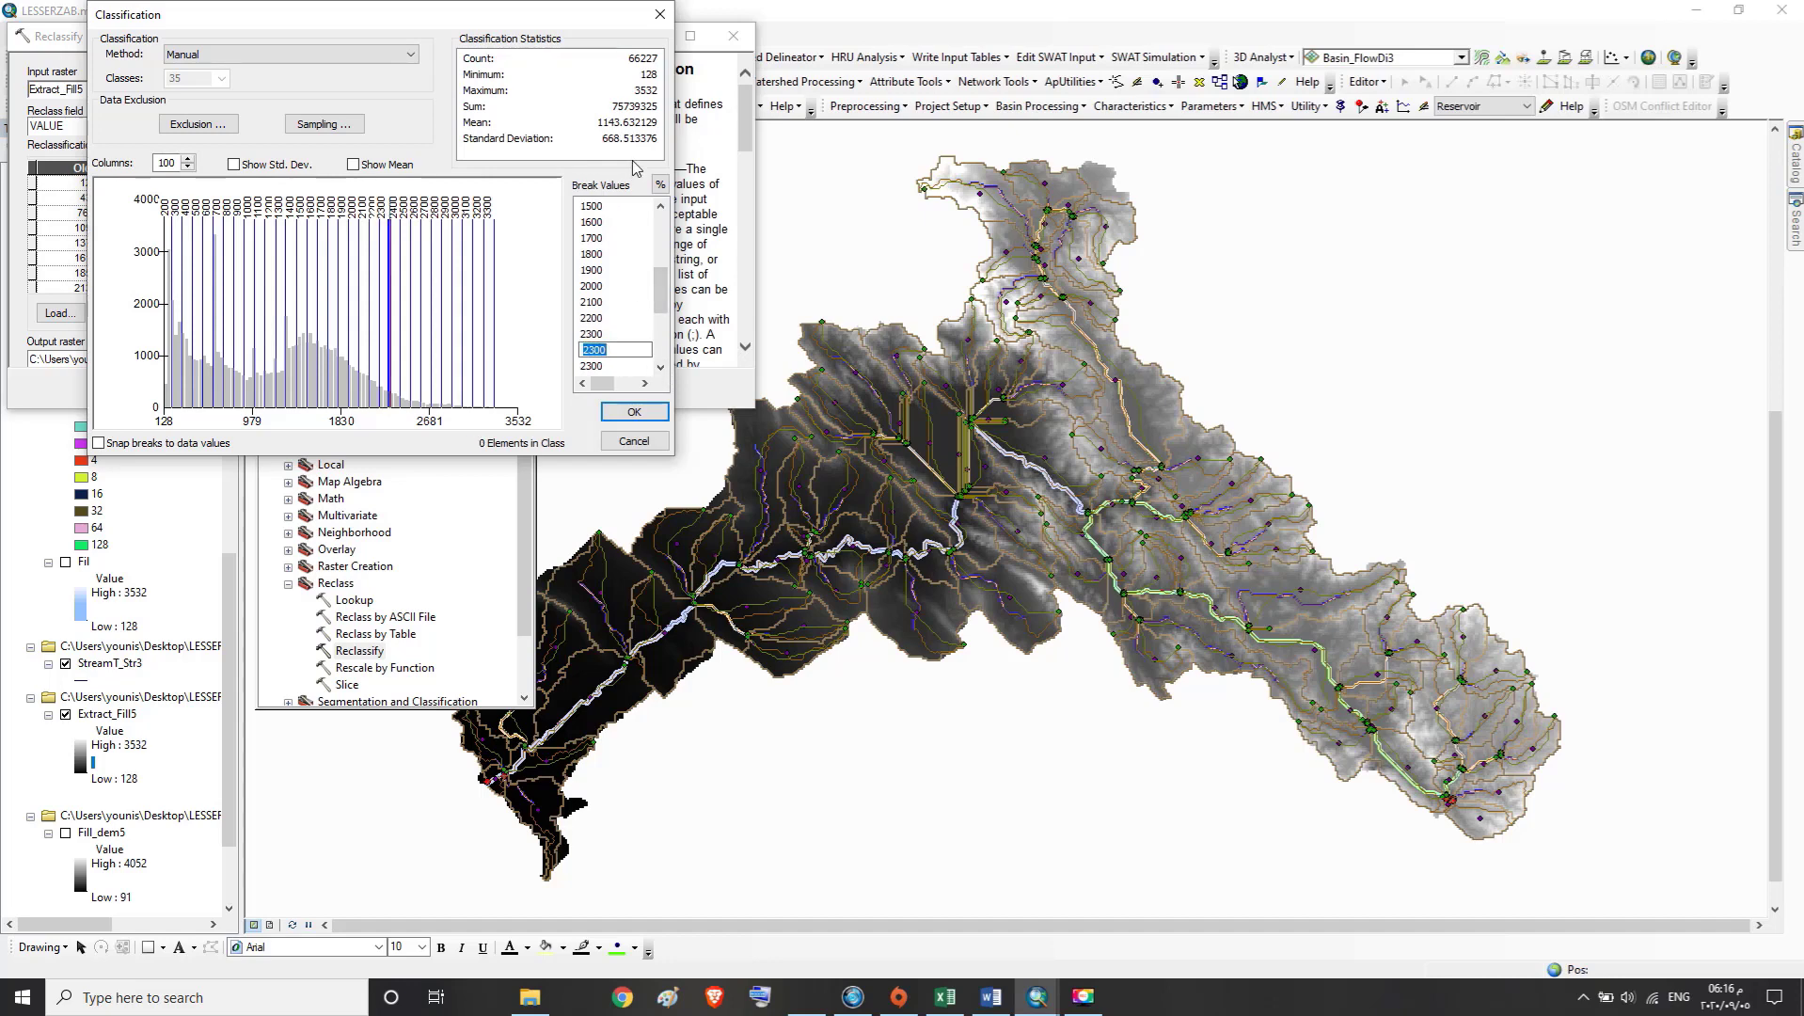
pyautogui.write('2400')
pyautogui.click(665, 375)
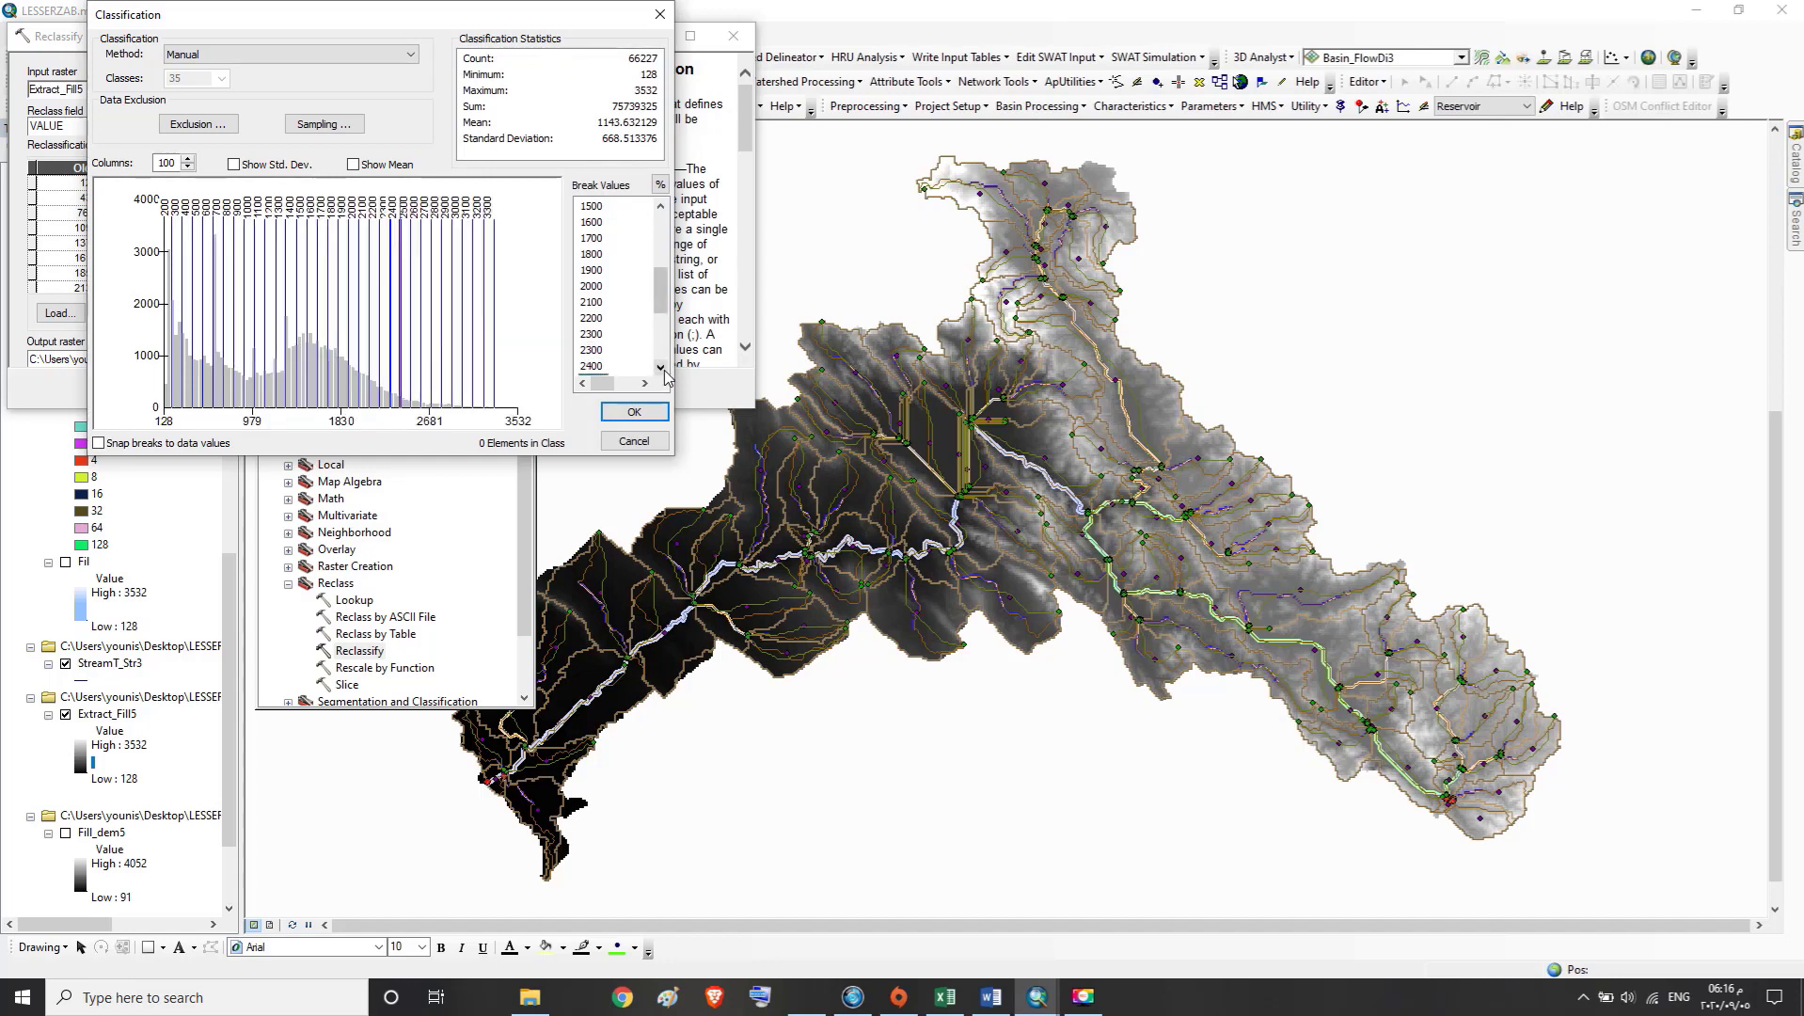
pyautogui.click(664, 371)
pyautogui.click(664, 371)
pyautogui.click(664, 370)
pyautogui.click(593, 335)
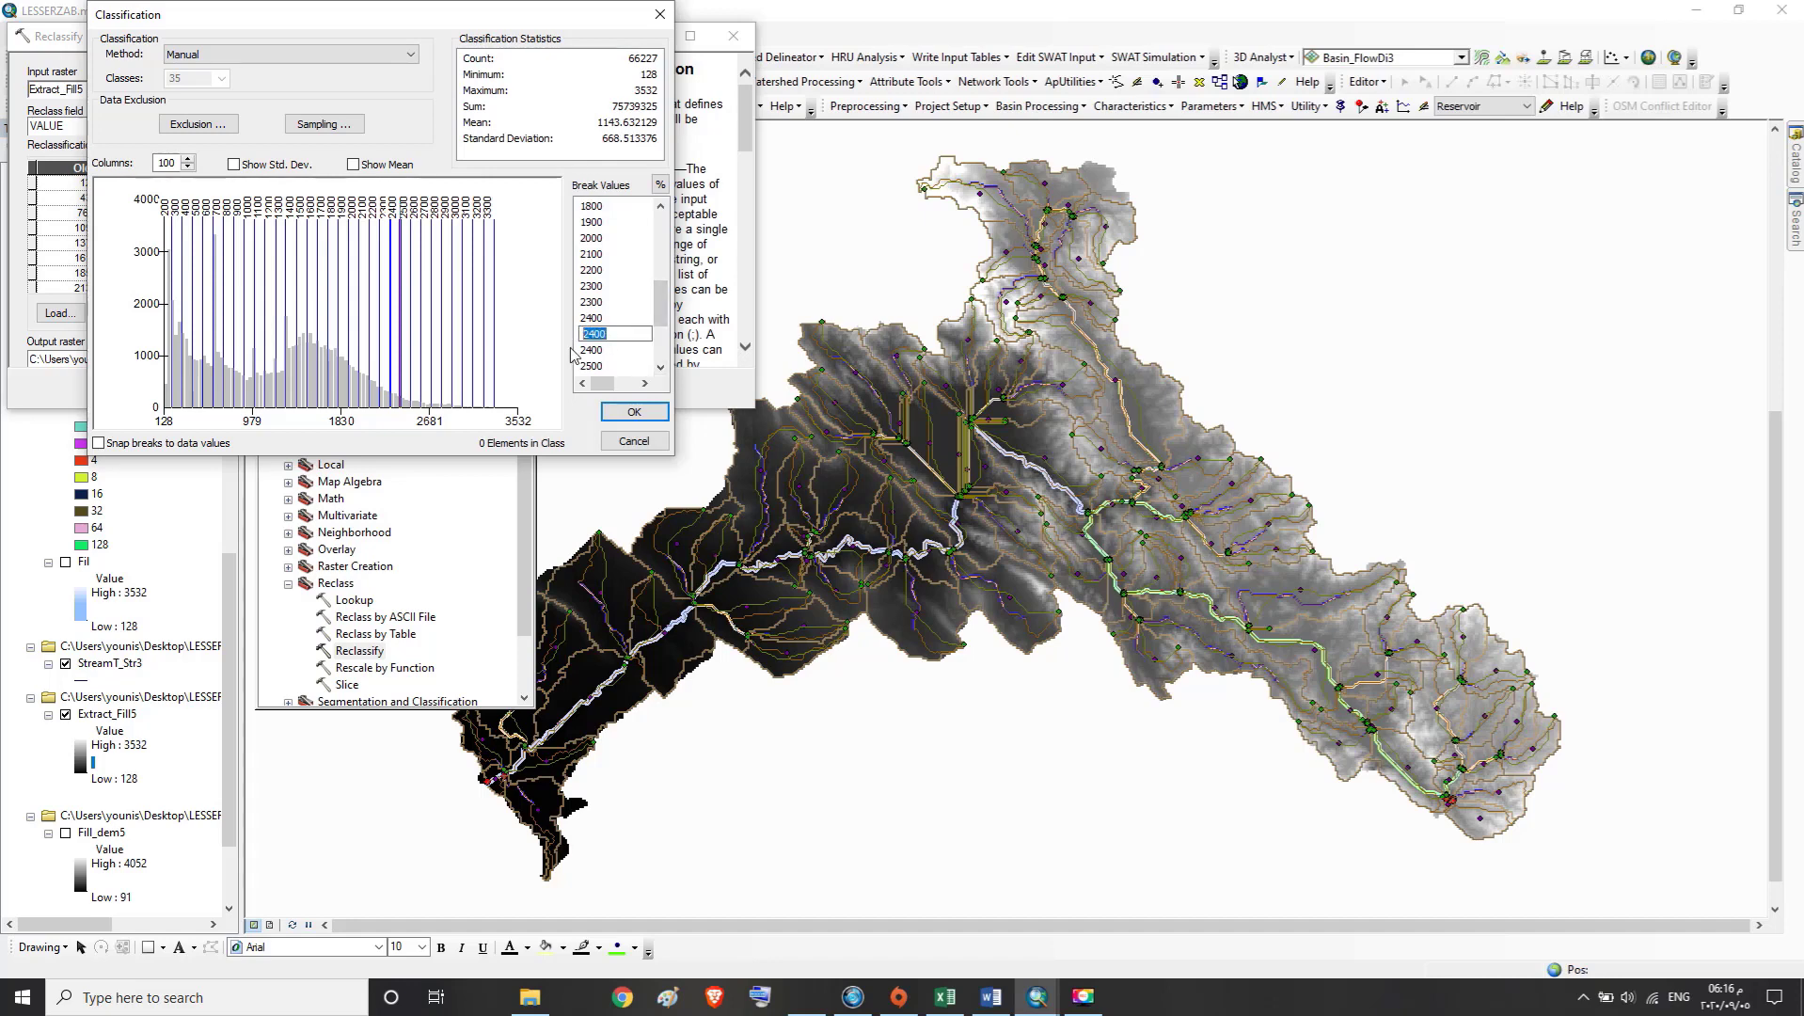
pyautogui.write('2500')
pyautogui.click(662, 369)
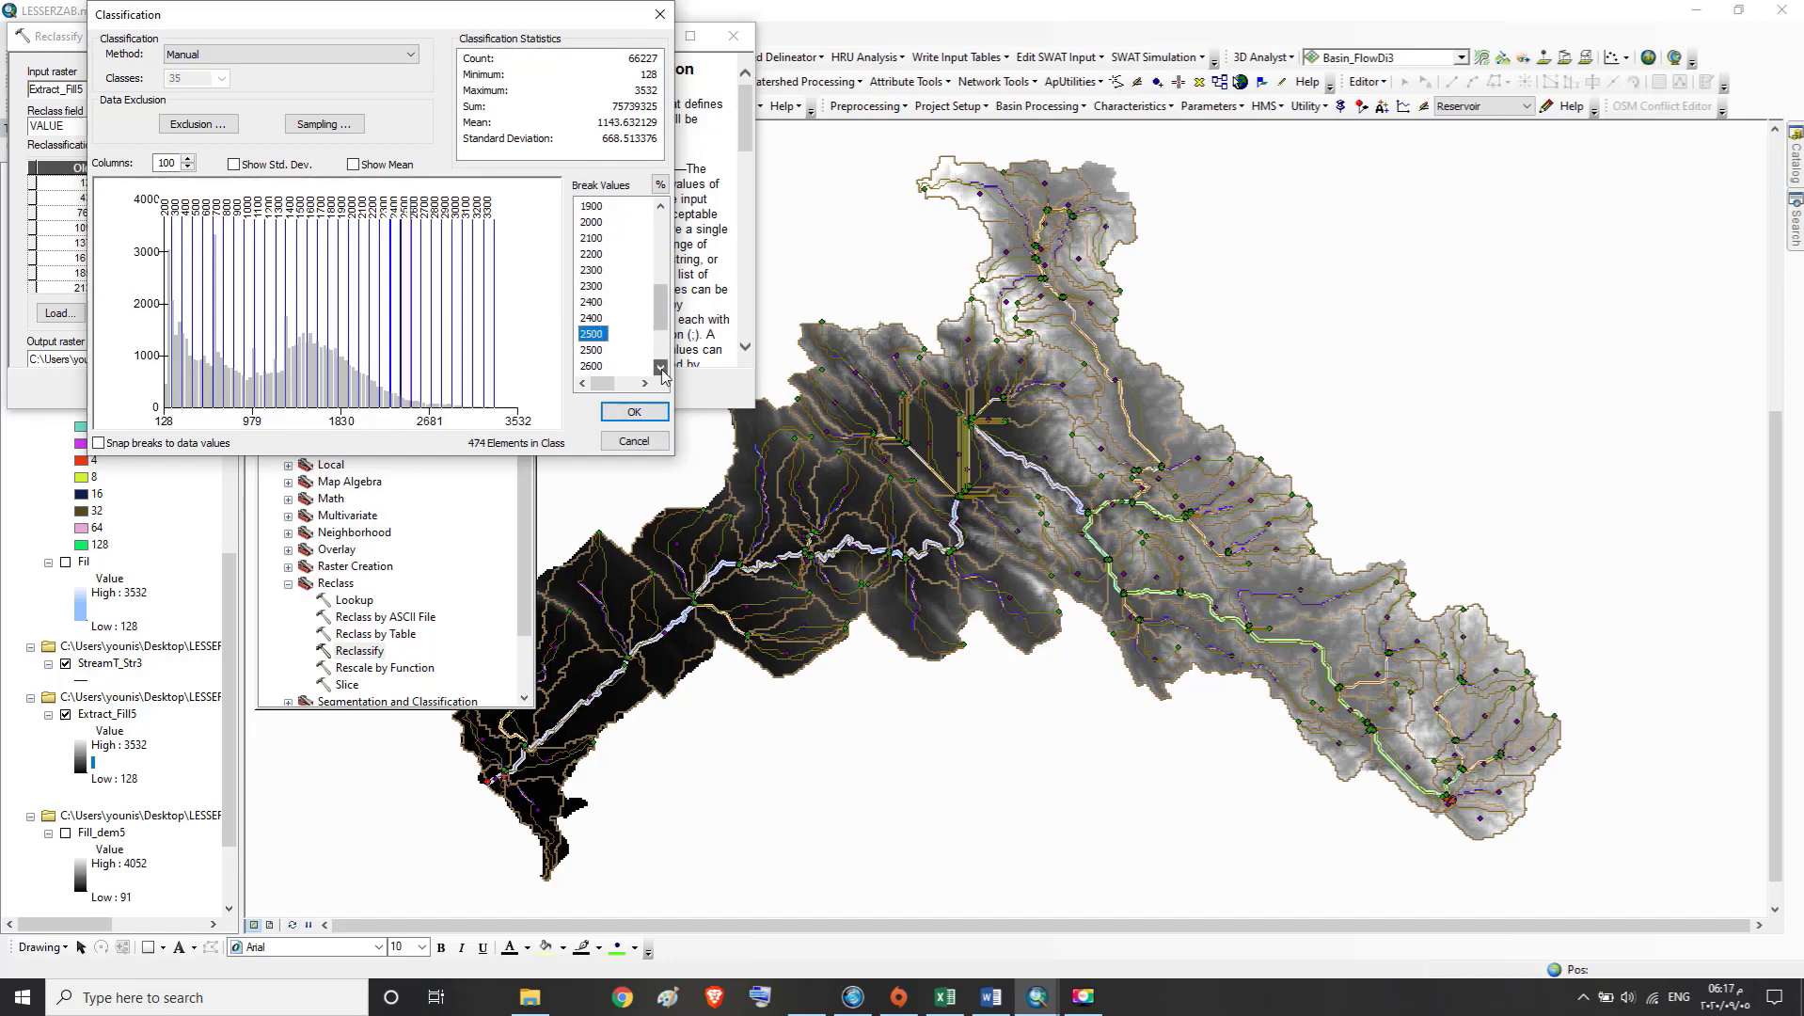
# Set the duplicate 2500 break value to 2600 and the duplicate 2600 break to 2700
pyautogui.click(603, 338)
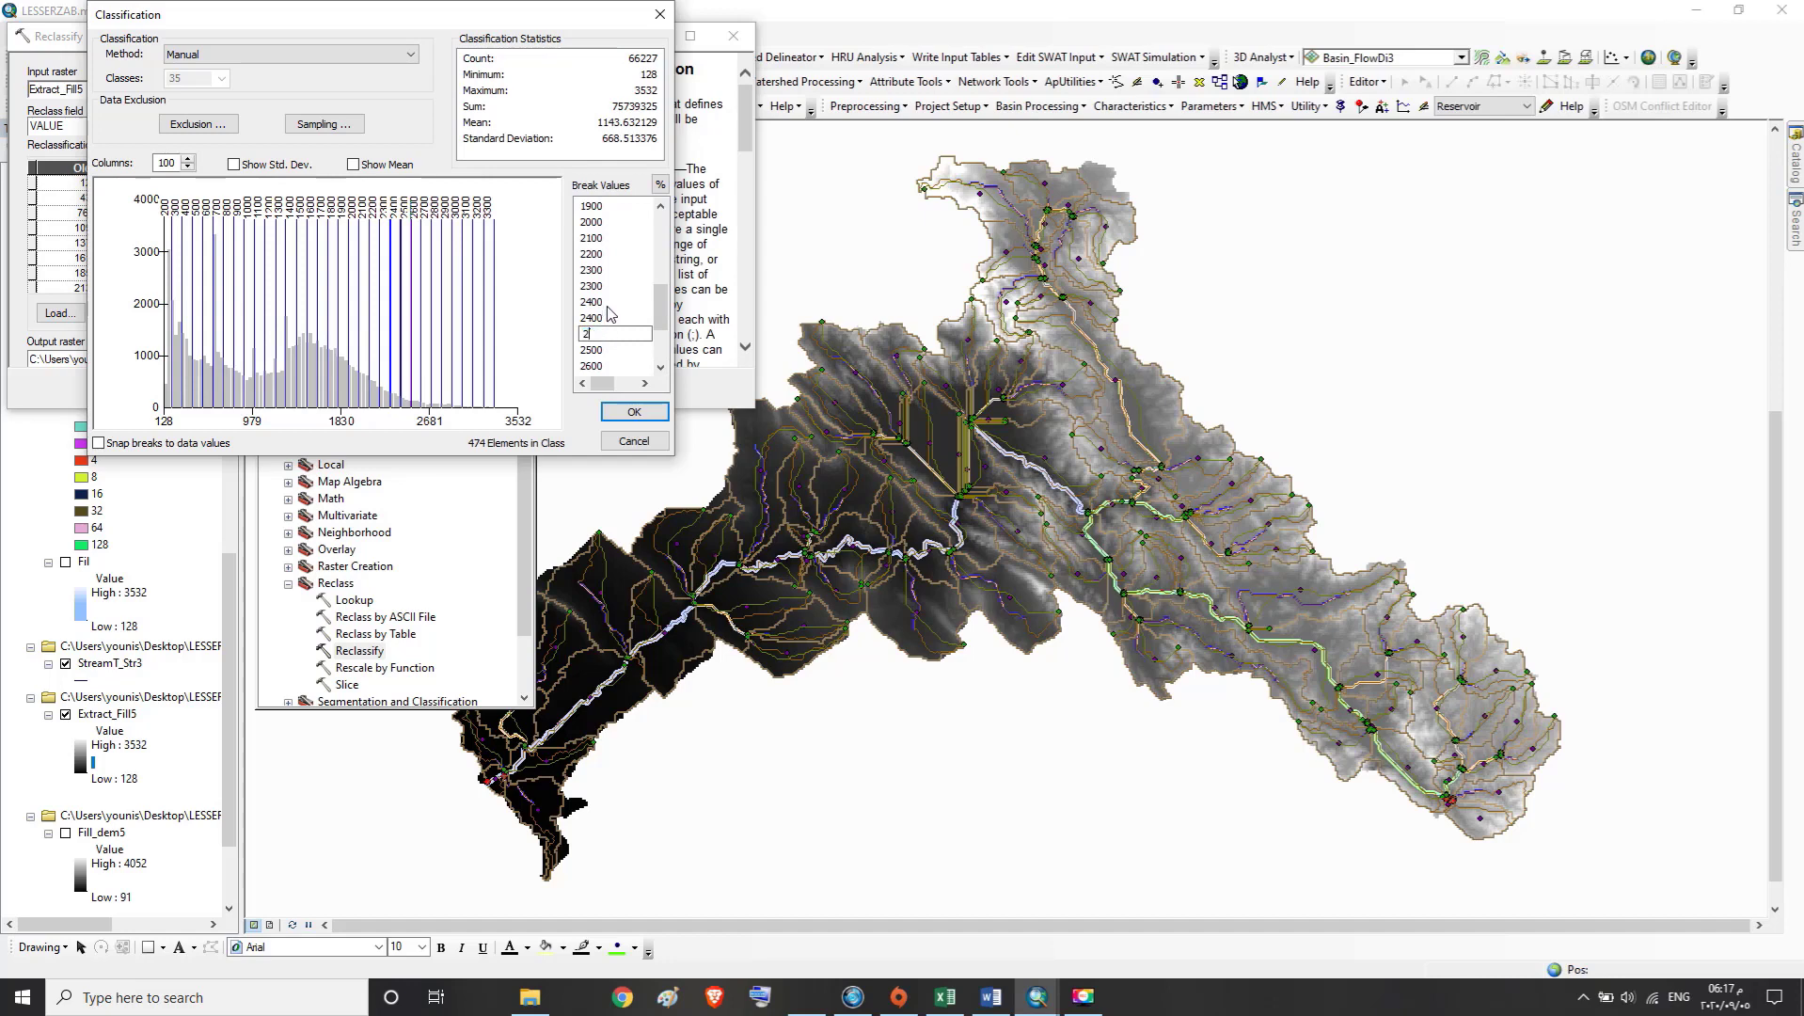
pyautogui.click(662, 369)
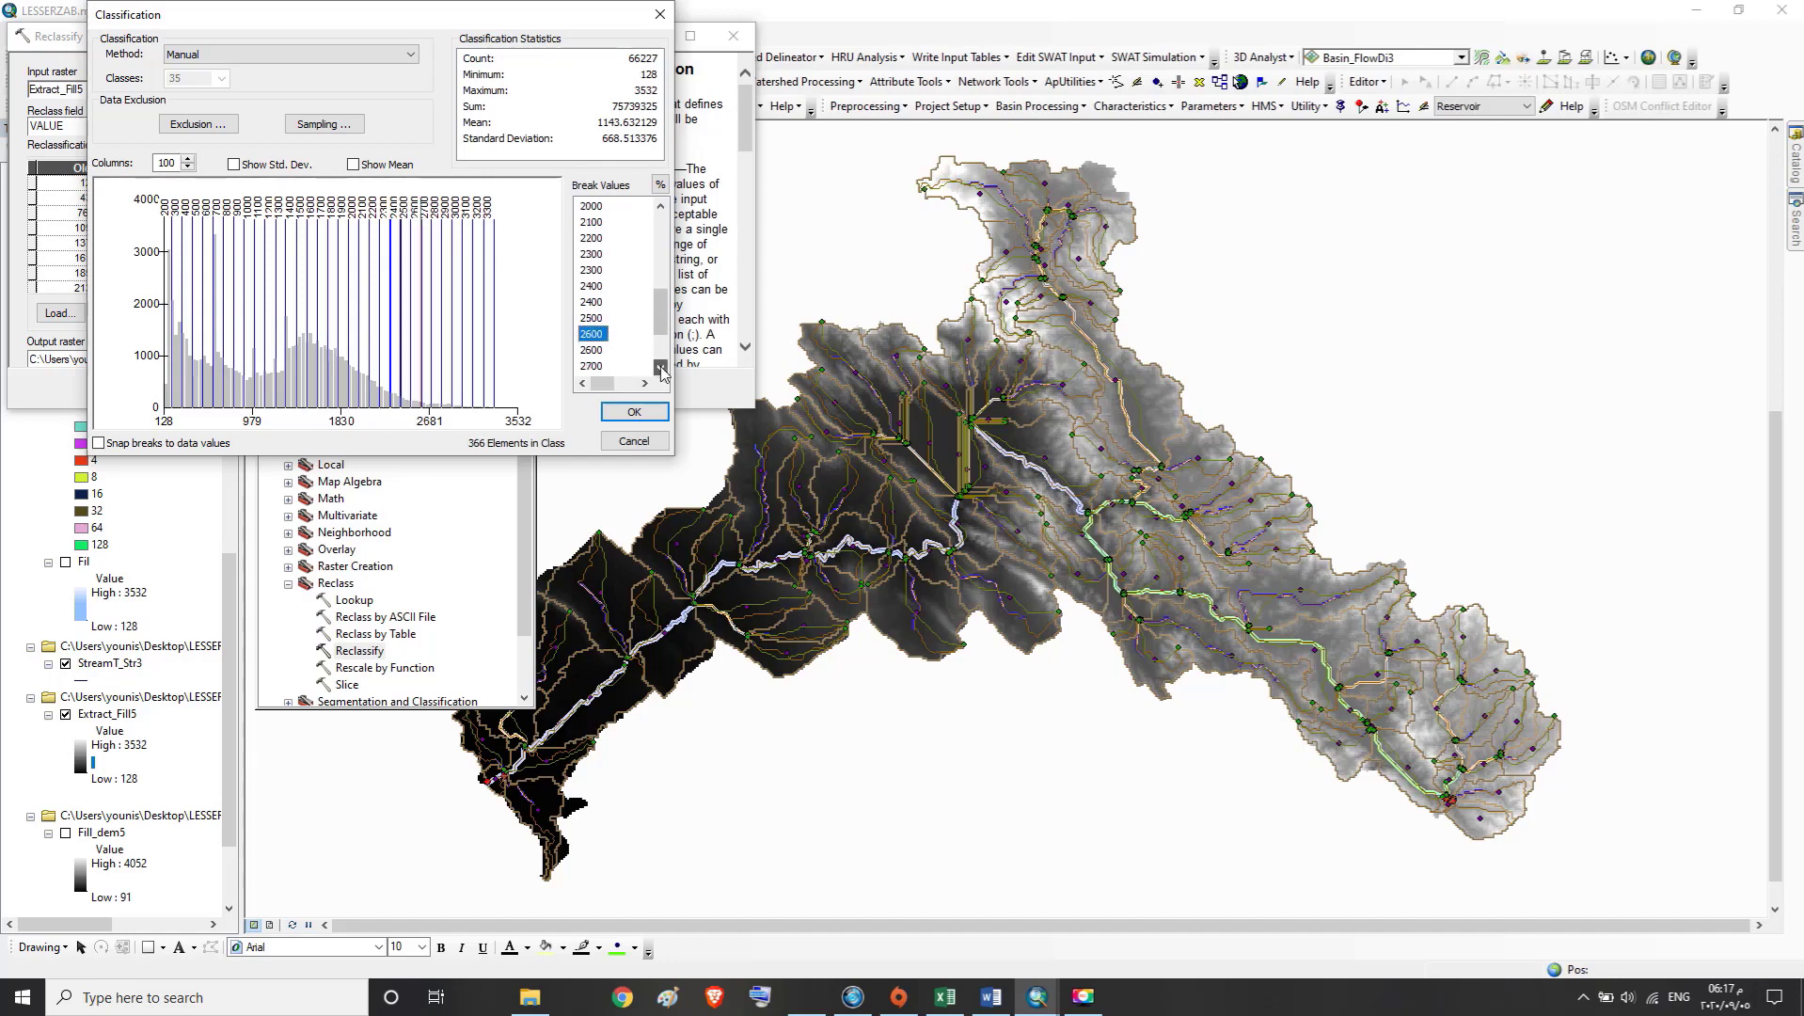
pyautogui.click(602, 349)
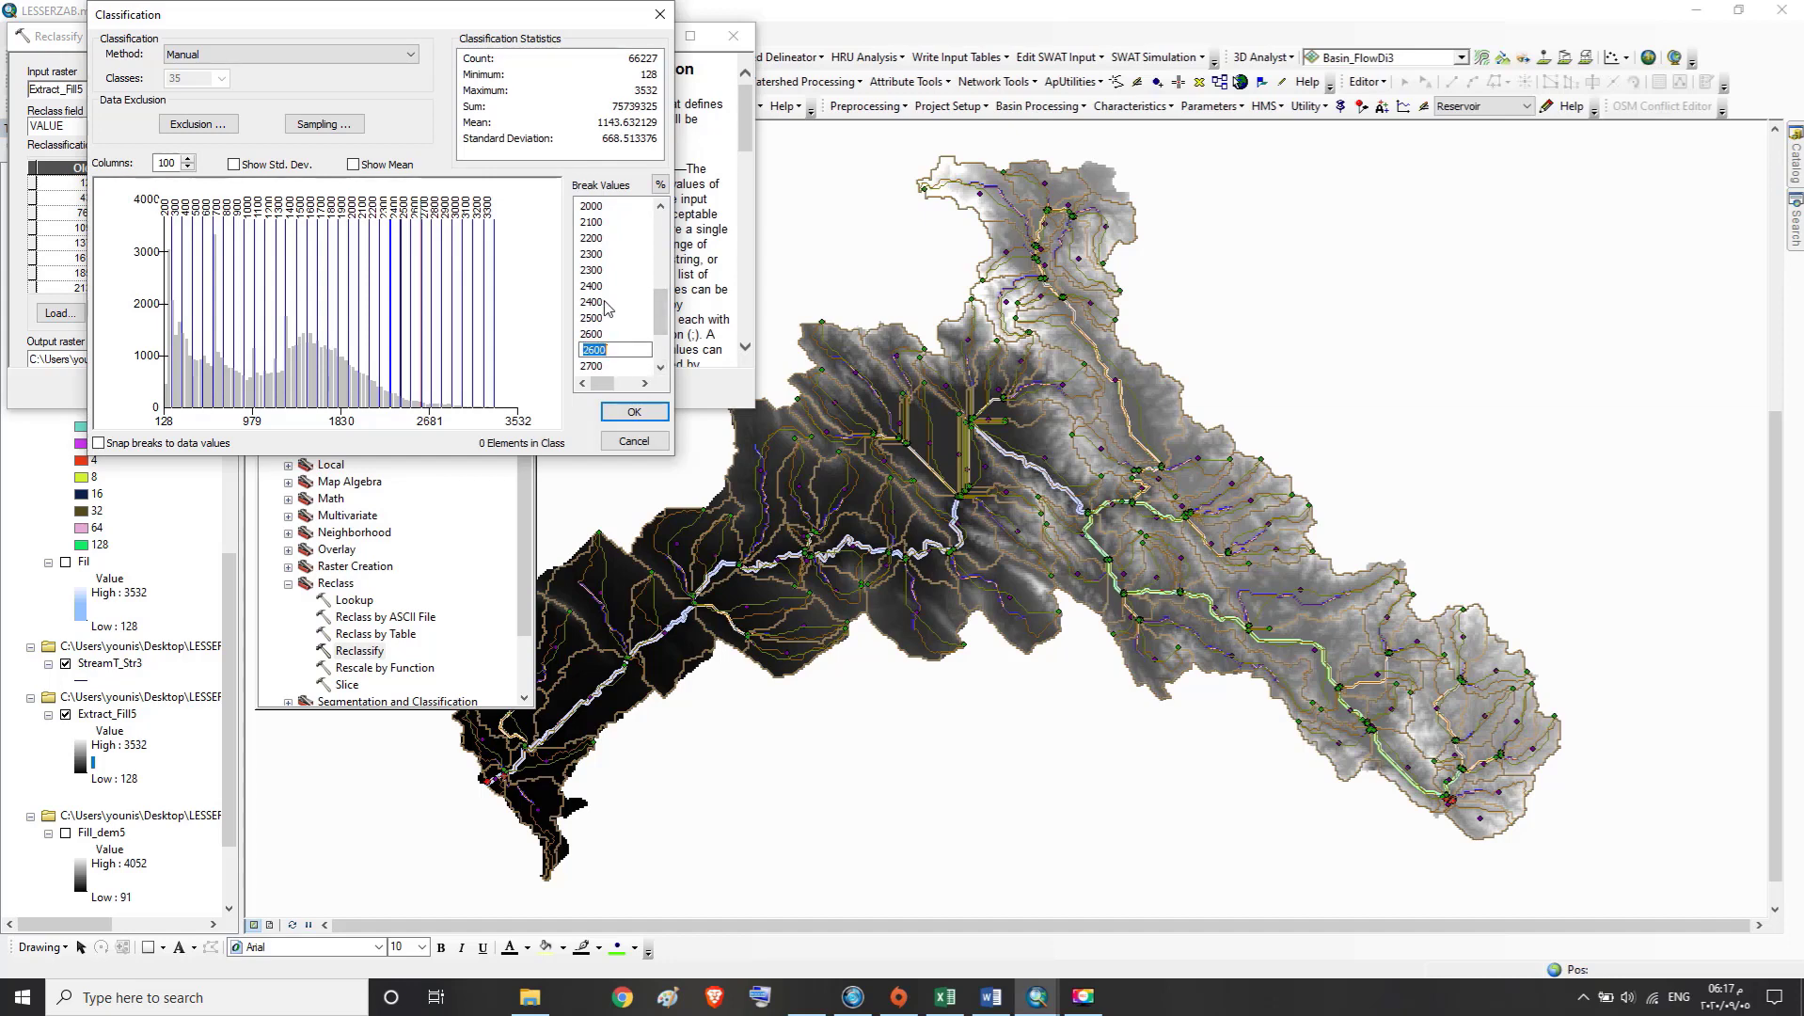
pyautogui.write('2700')
pyautogui.click(661, 370)
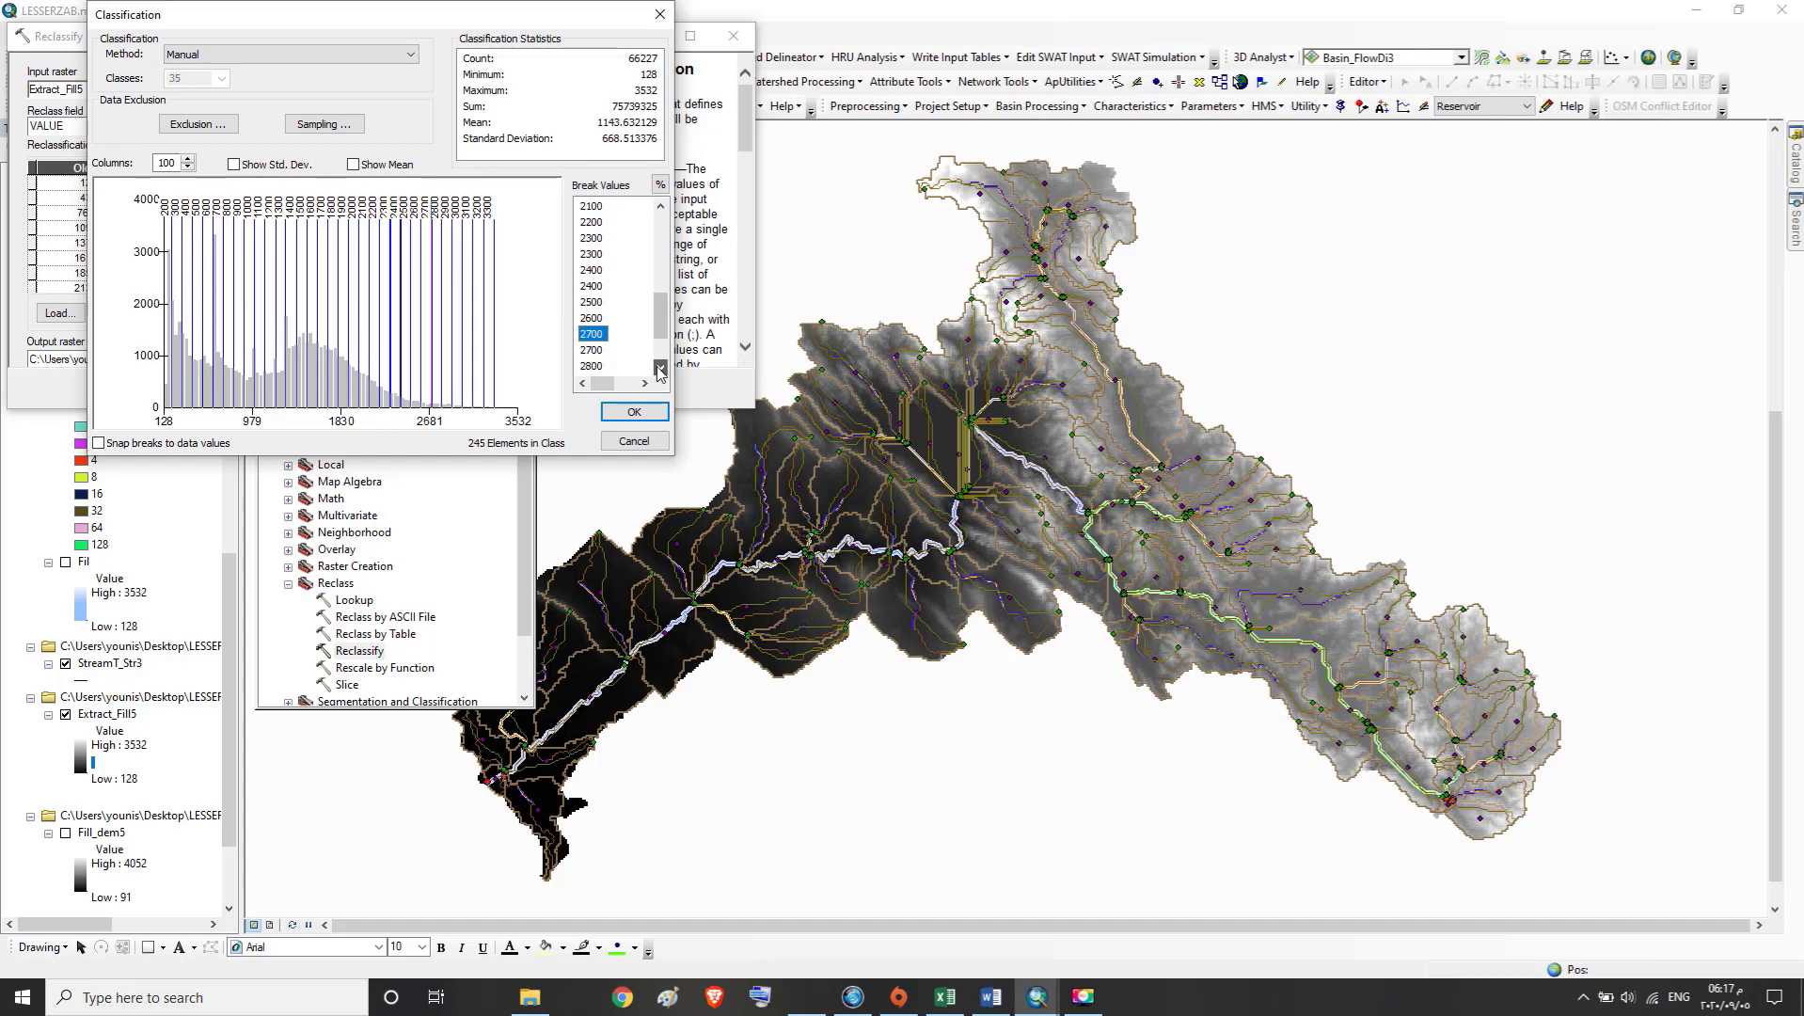
# Set the duplicate 2700 break value to 2800 and the duplicate 2800 break to 2900
pyautogui.click(602, 349)
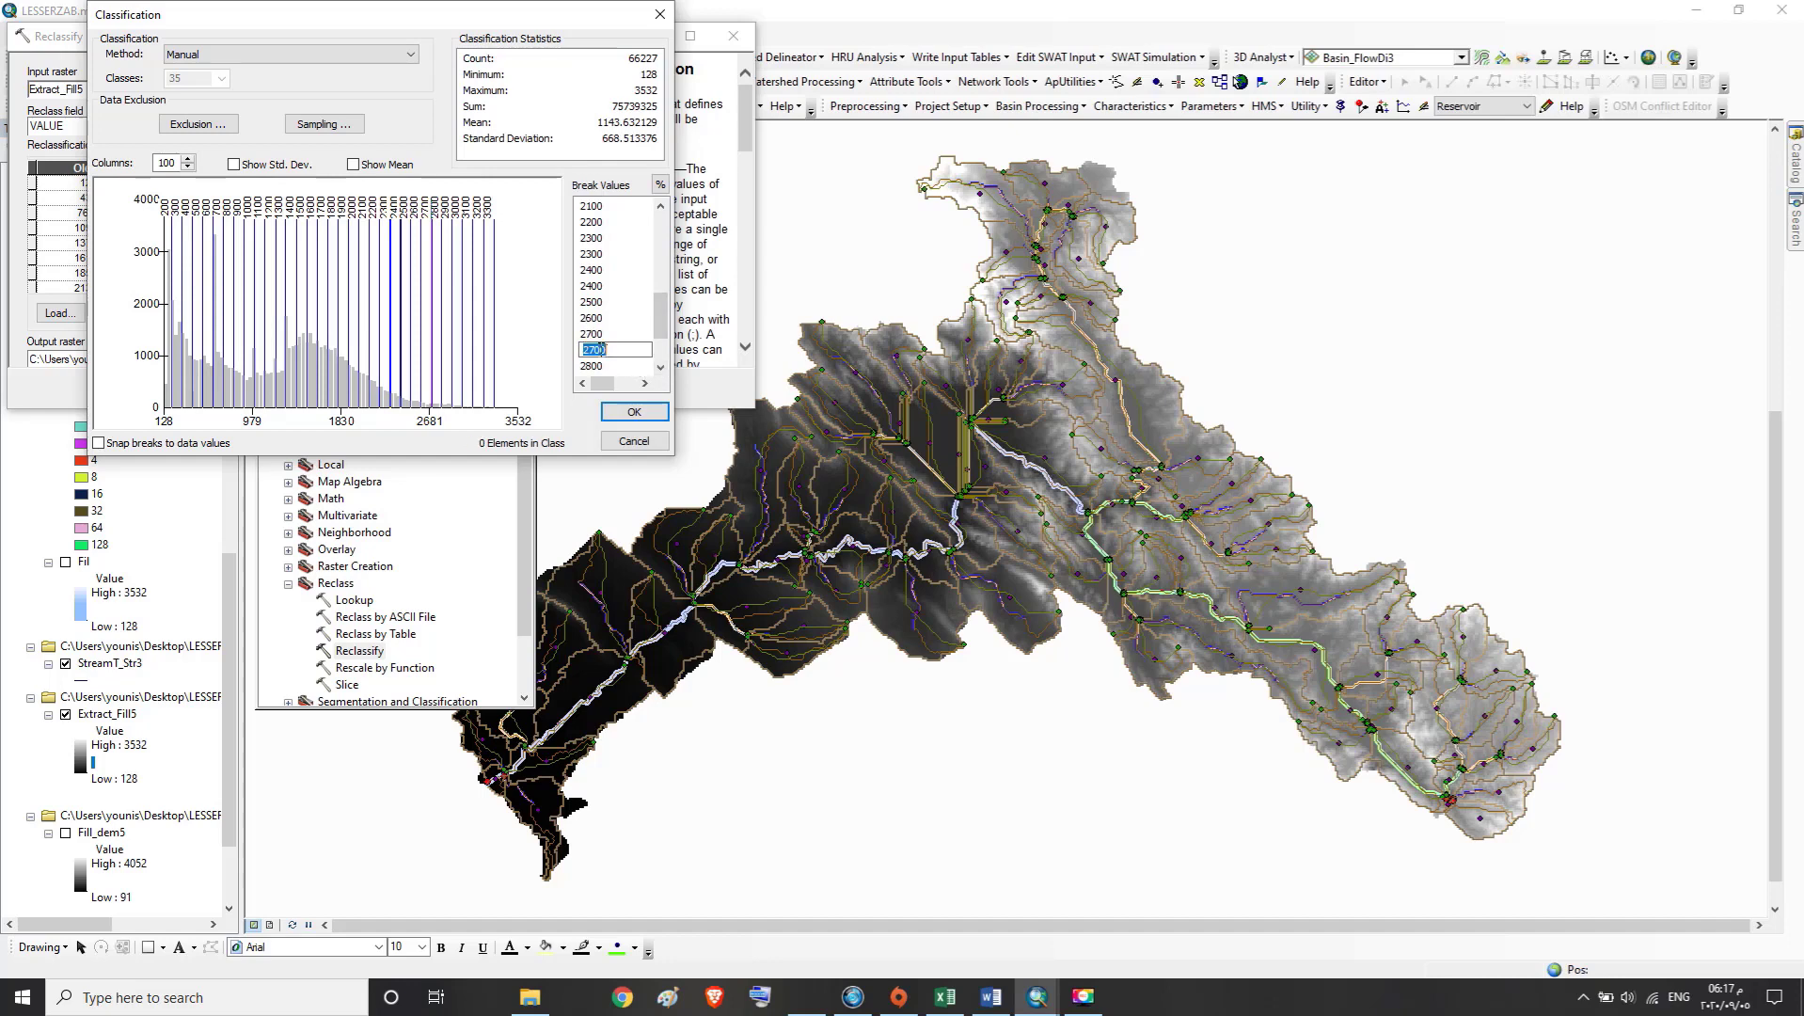
pyautogui.write('2800')
pyautogui.doubleClick(662, 369)
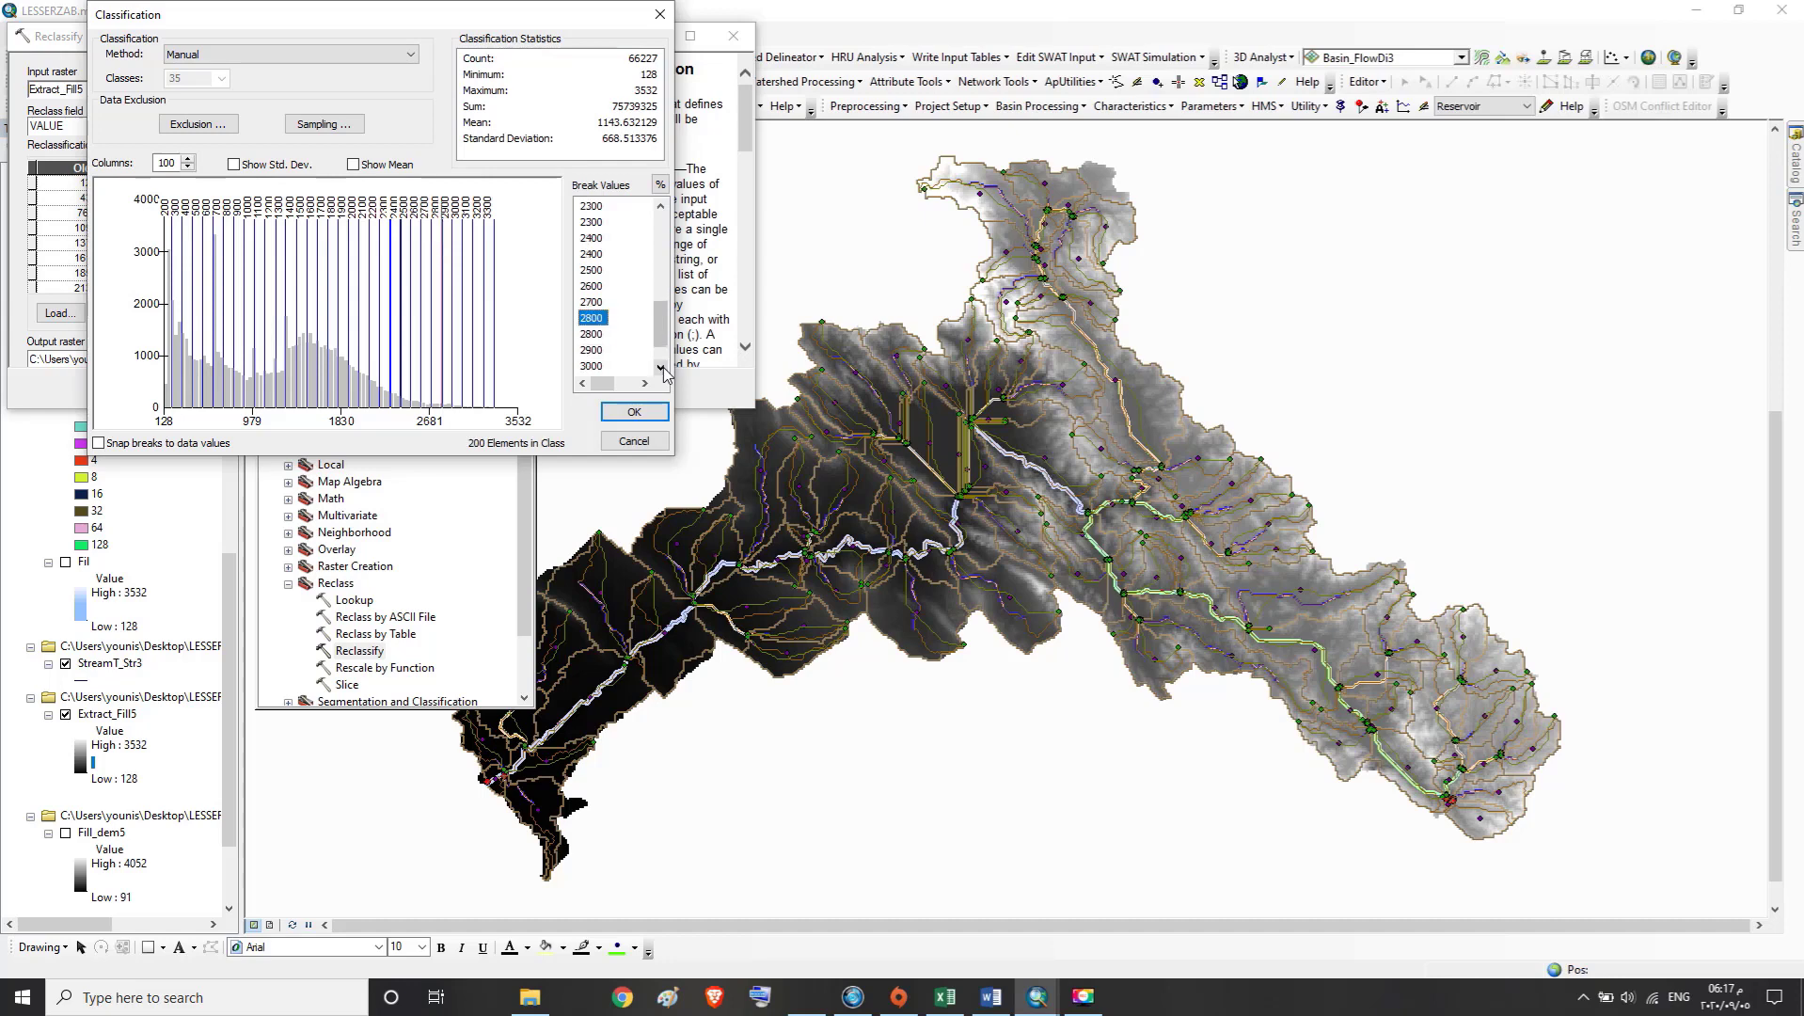
pyautogui.click(602, 334)
pyautogui.write('29')
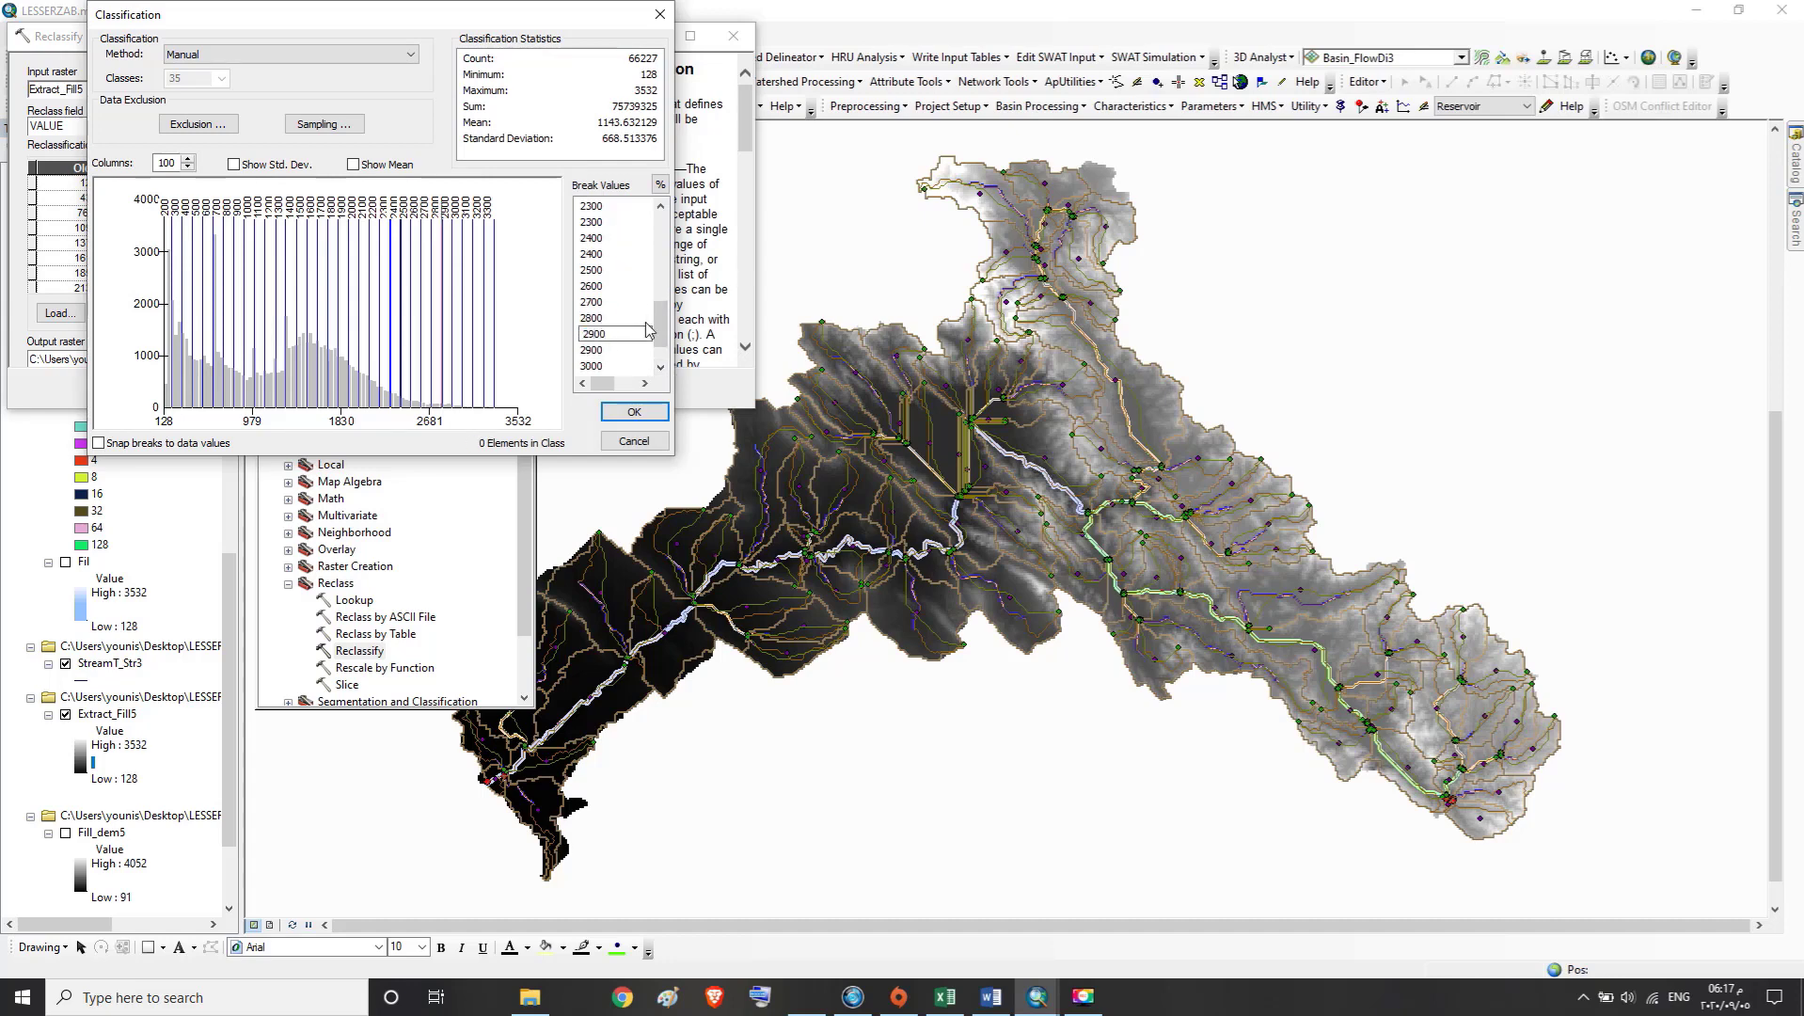
pyautogui.click(661, 366)
# Set the duplicate 2900 break value to 3000 and the duplicate 3000 break to 3100
pyautogui.click(599, 334)
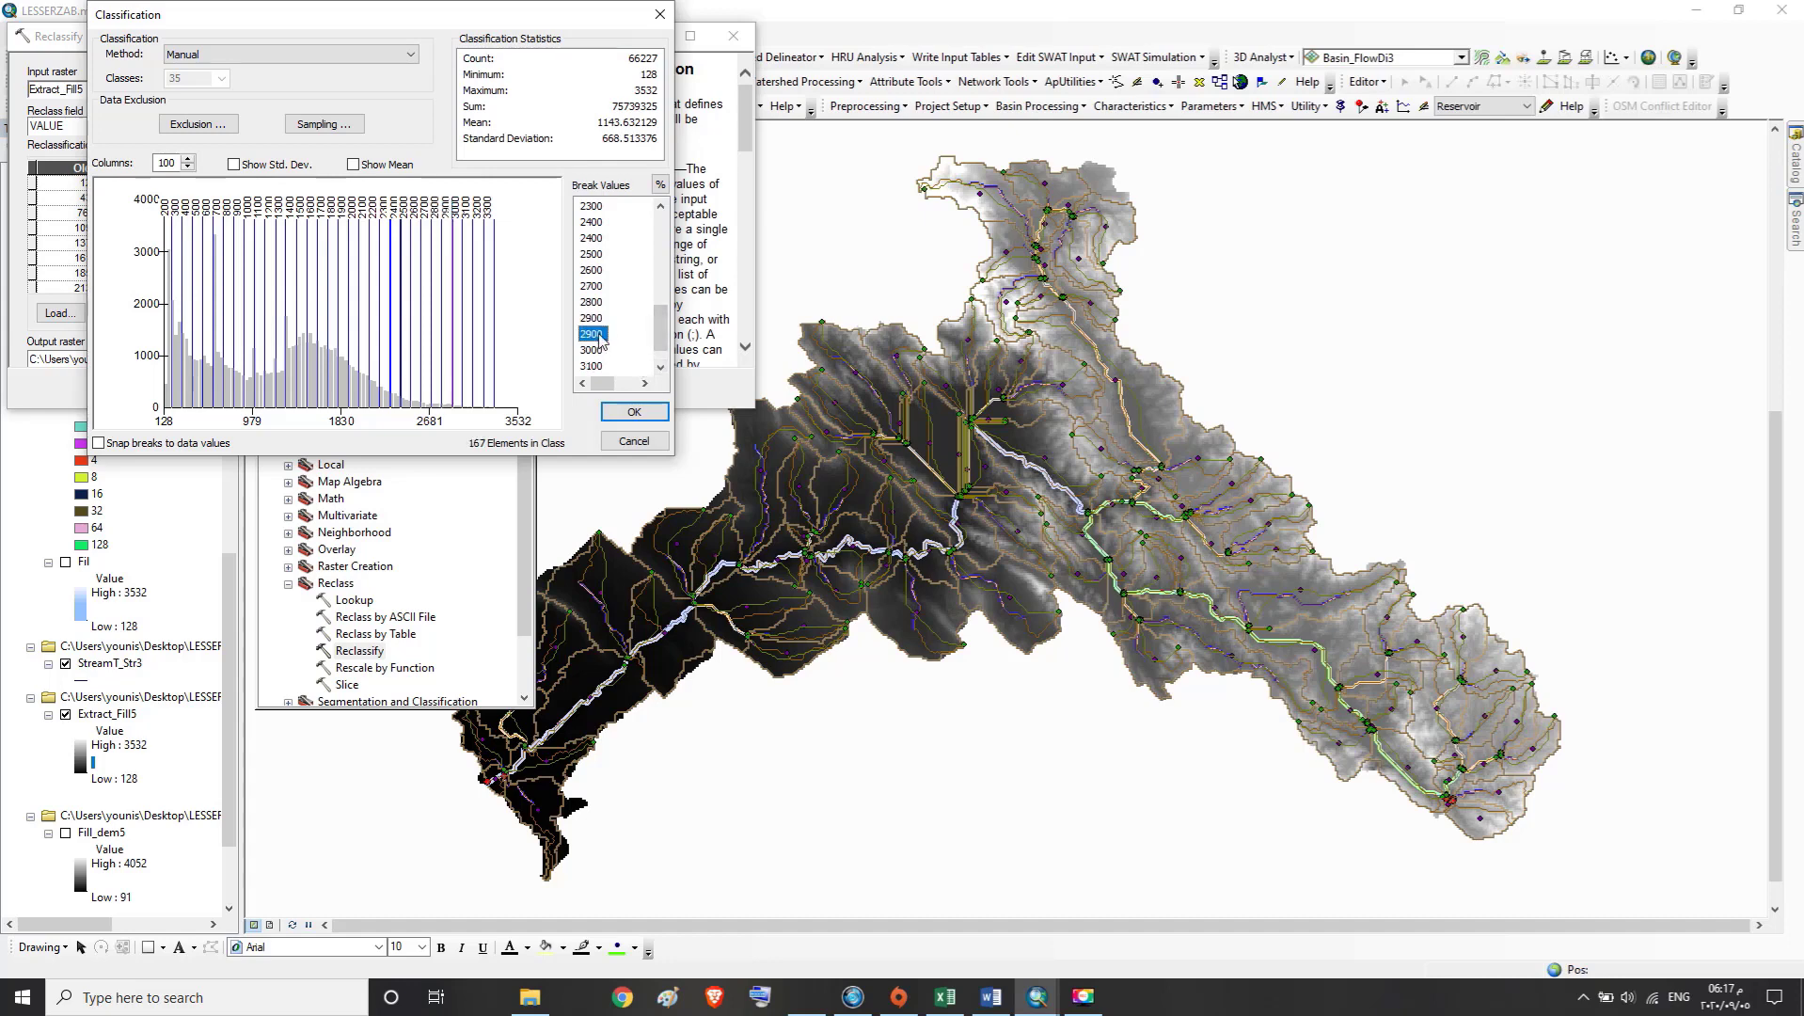
pyautogui.write('3000')
pyautogui.click(662, 368)
pyautogui.click(599, 337)
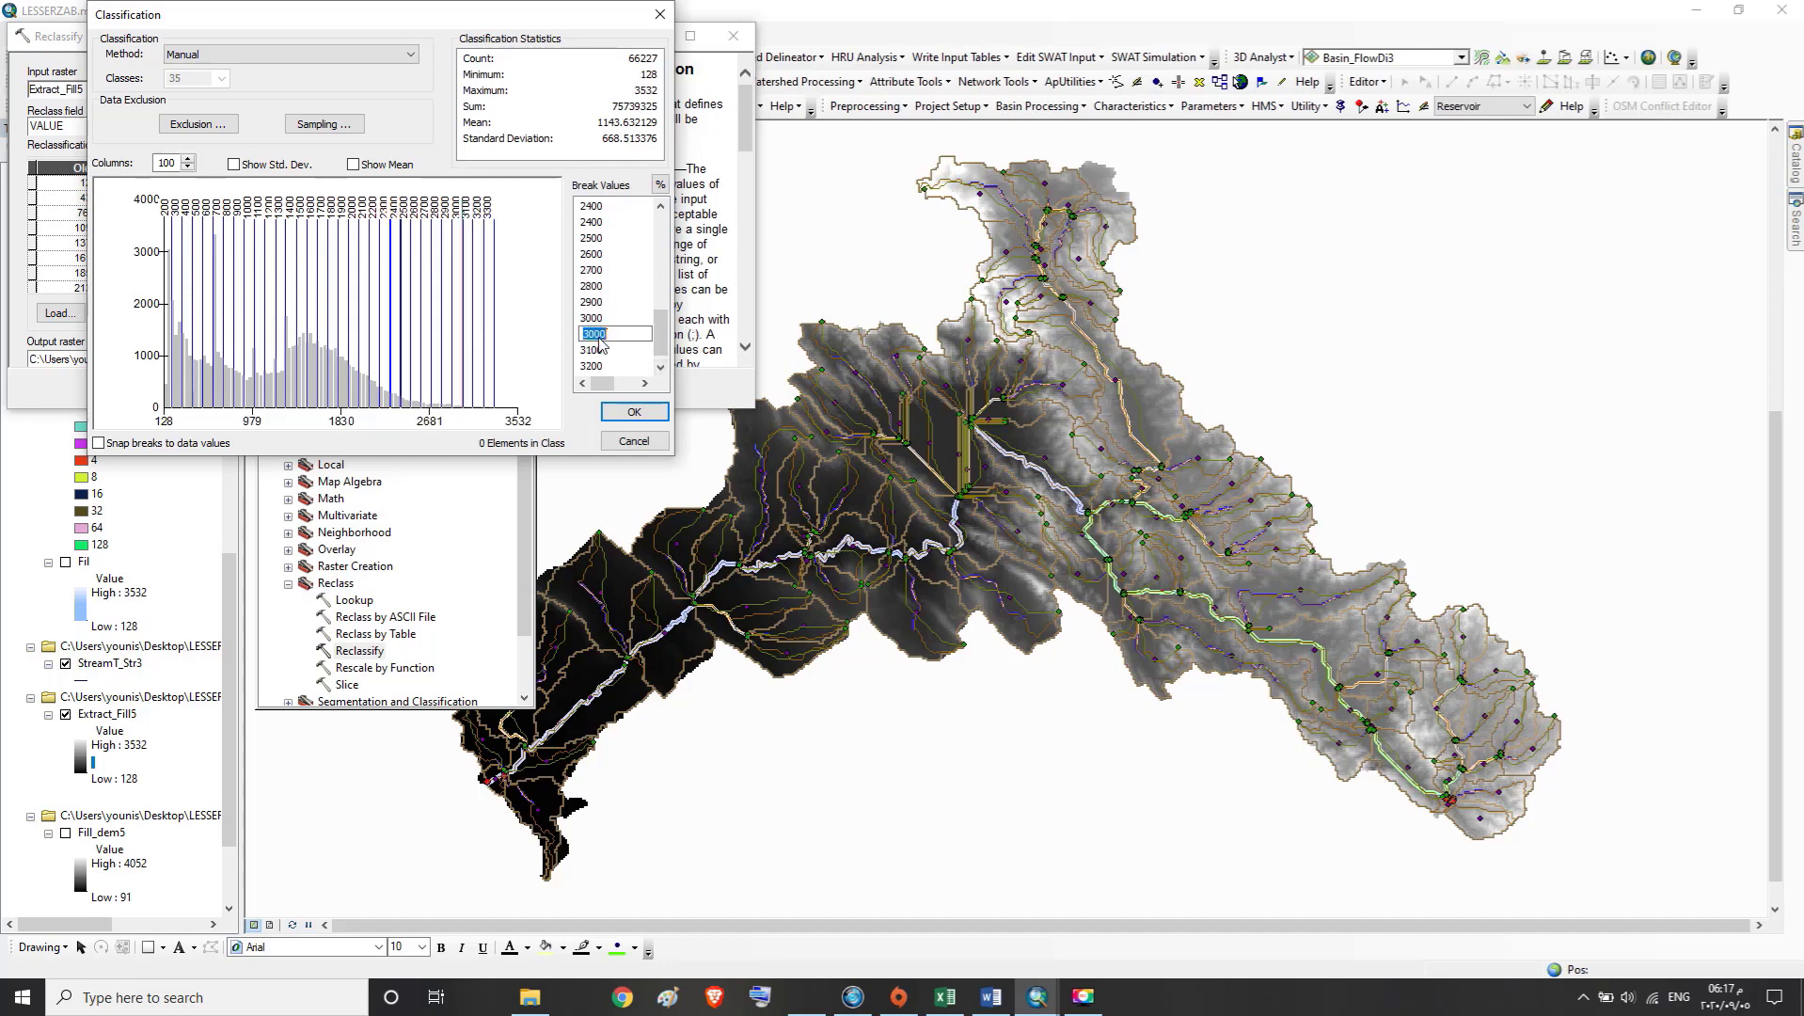
pyautogui.write('31000')
pyautogui.click(660, 367)
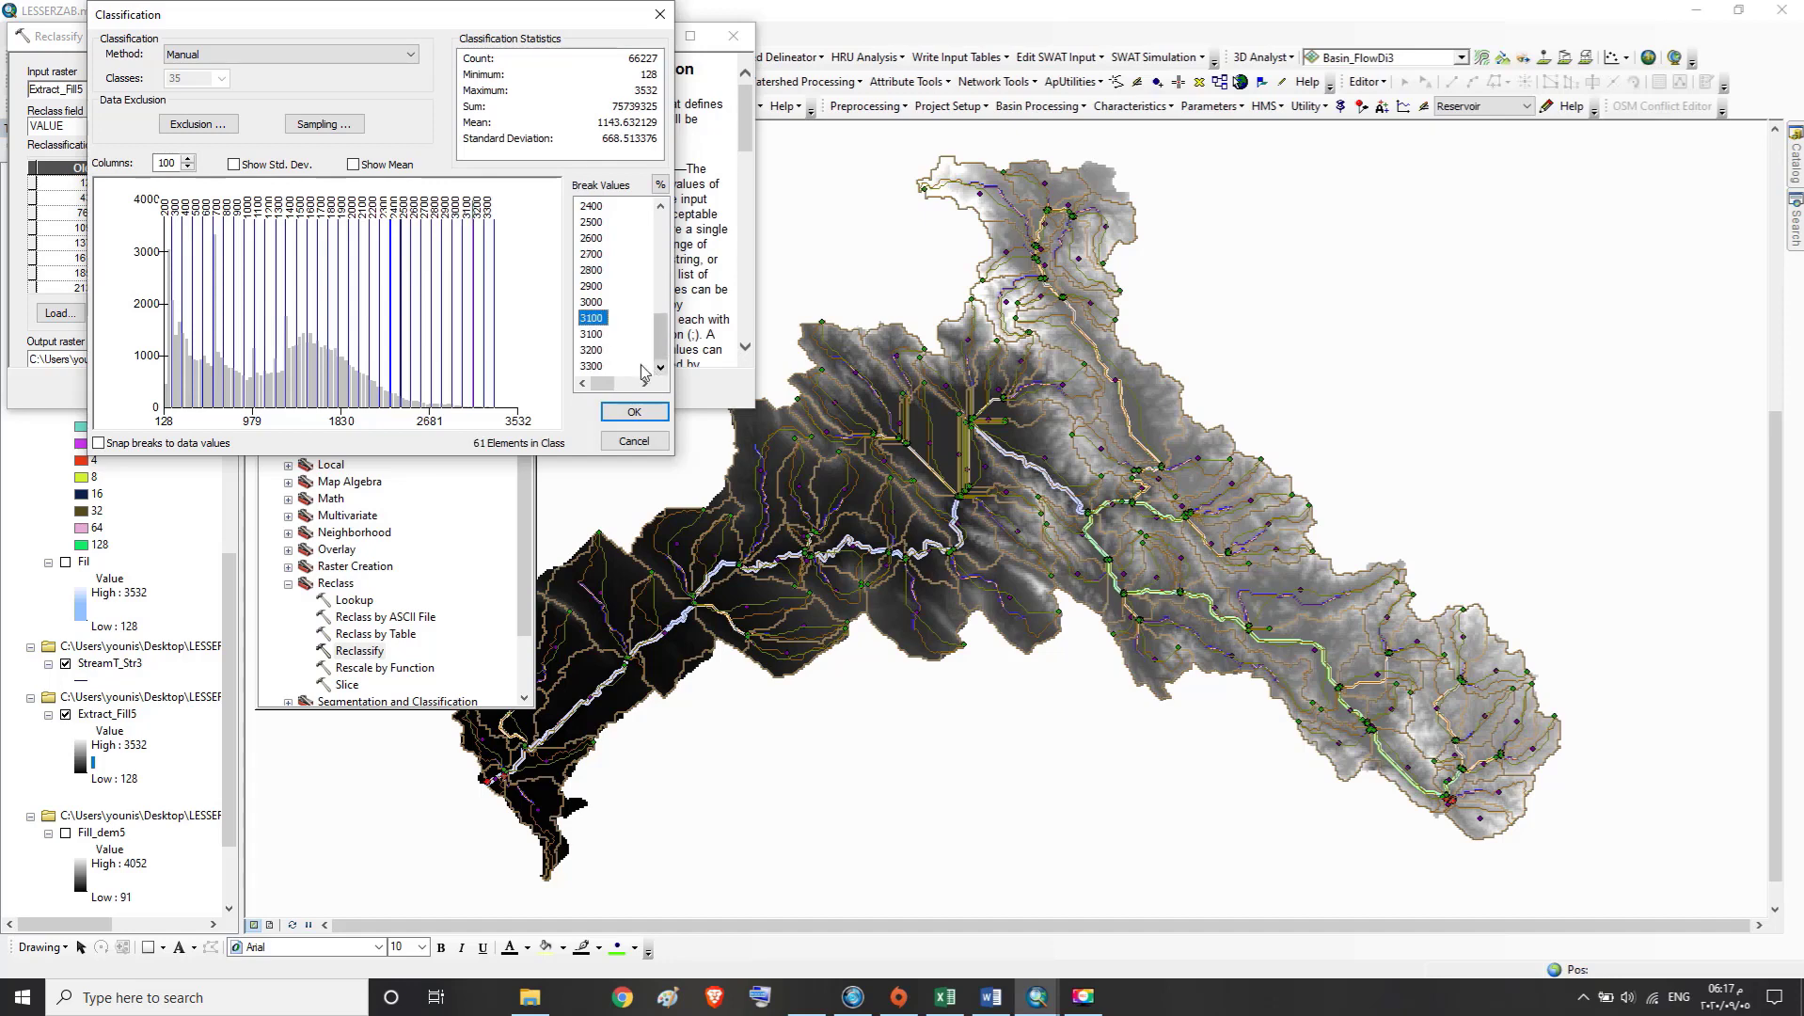
# Set the duplicate 3100 break value to 3200 and the duplicate 3200 break to 3300
pyautogui.click(595, 334)
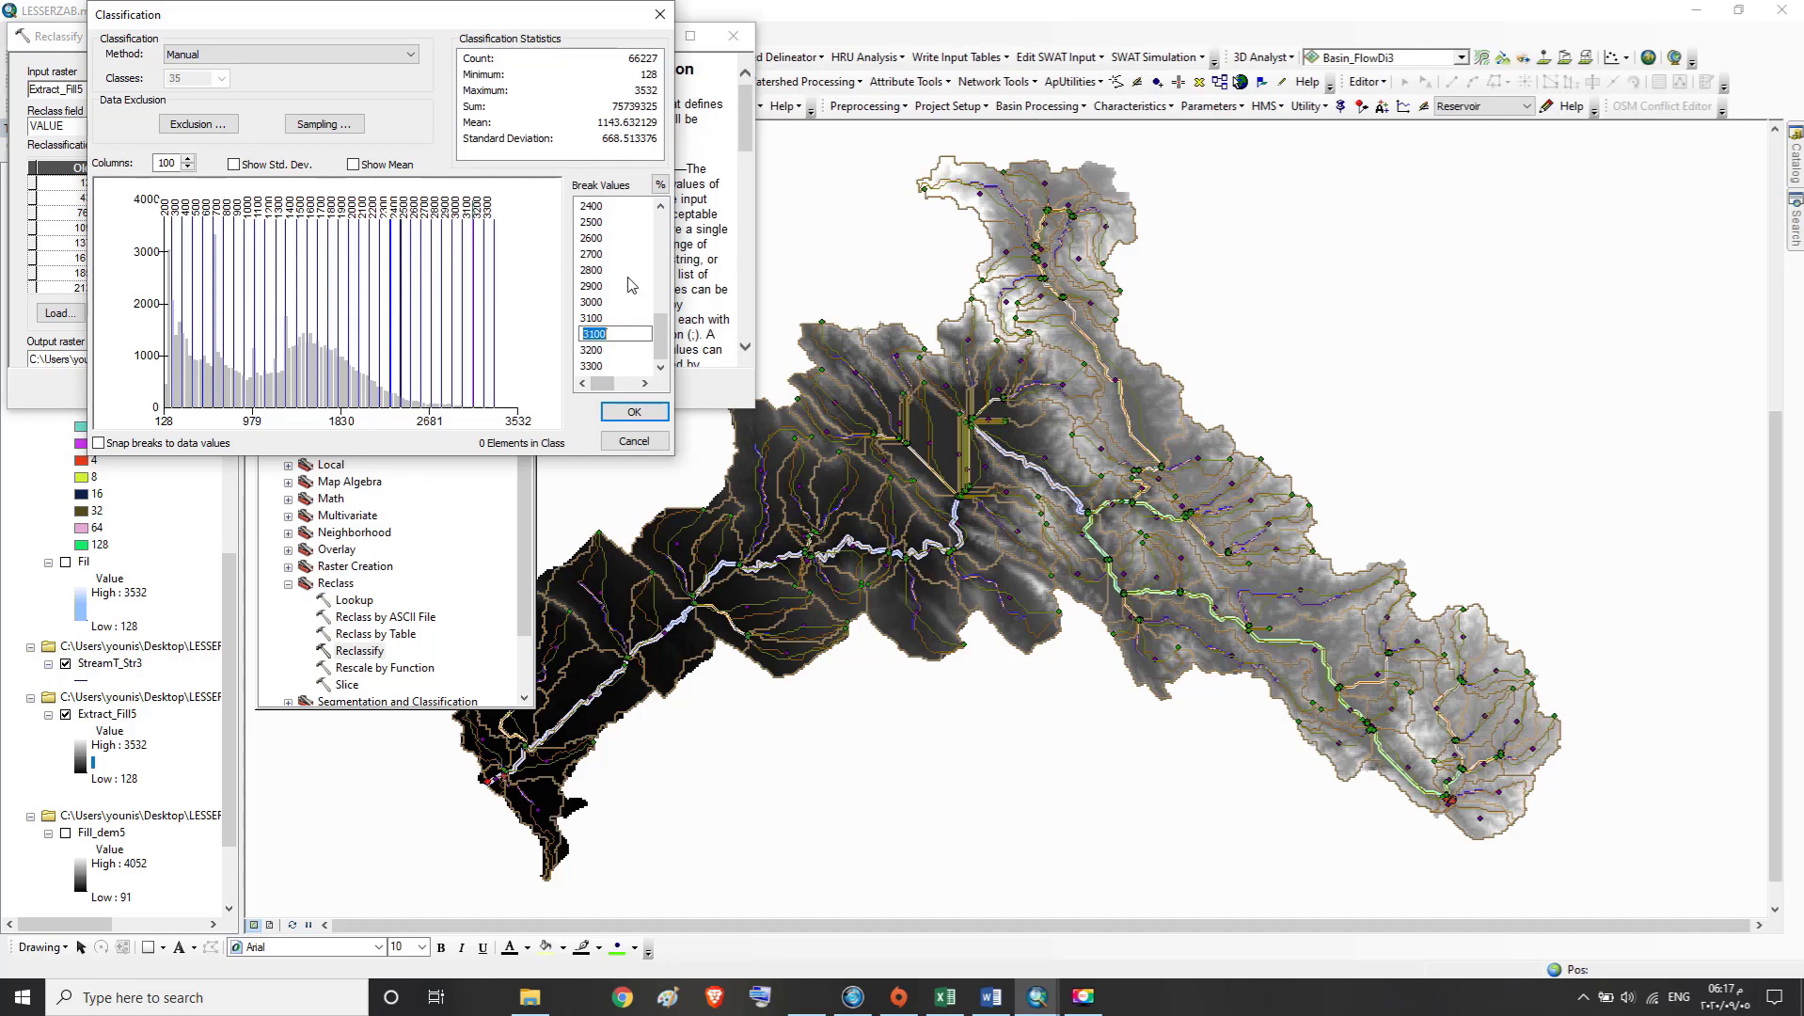
pyautogui.write('3200')
pyautogui.click(601, 349)
pyautogui.write('33')
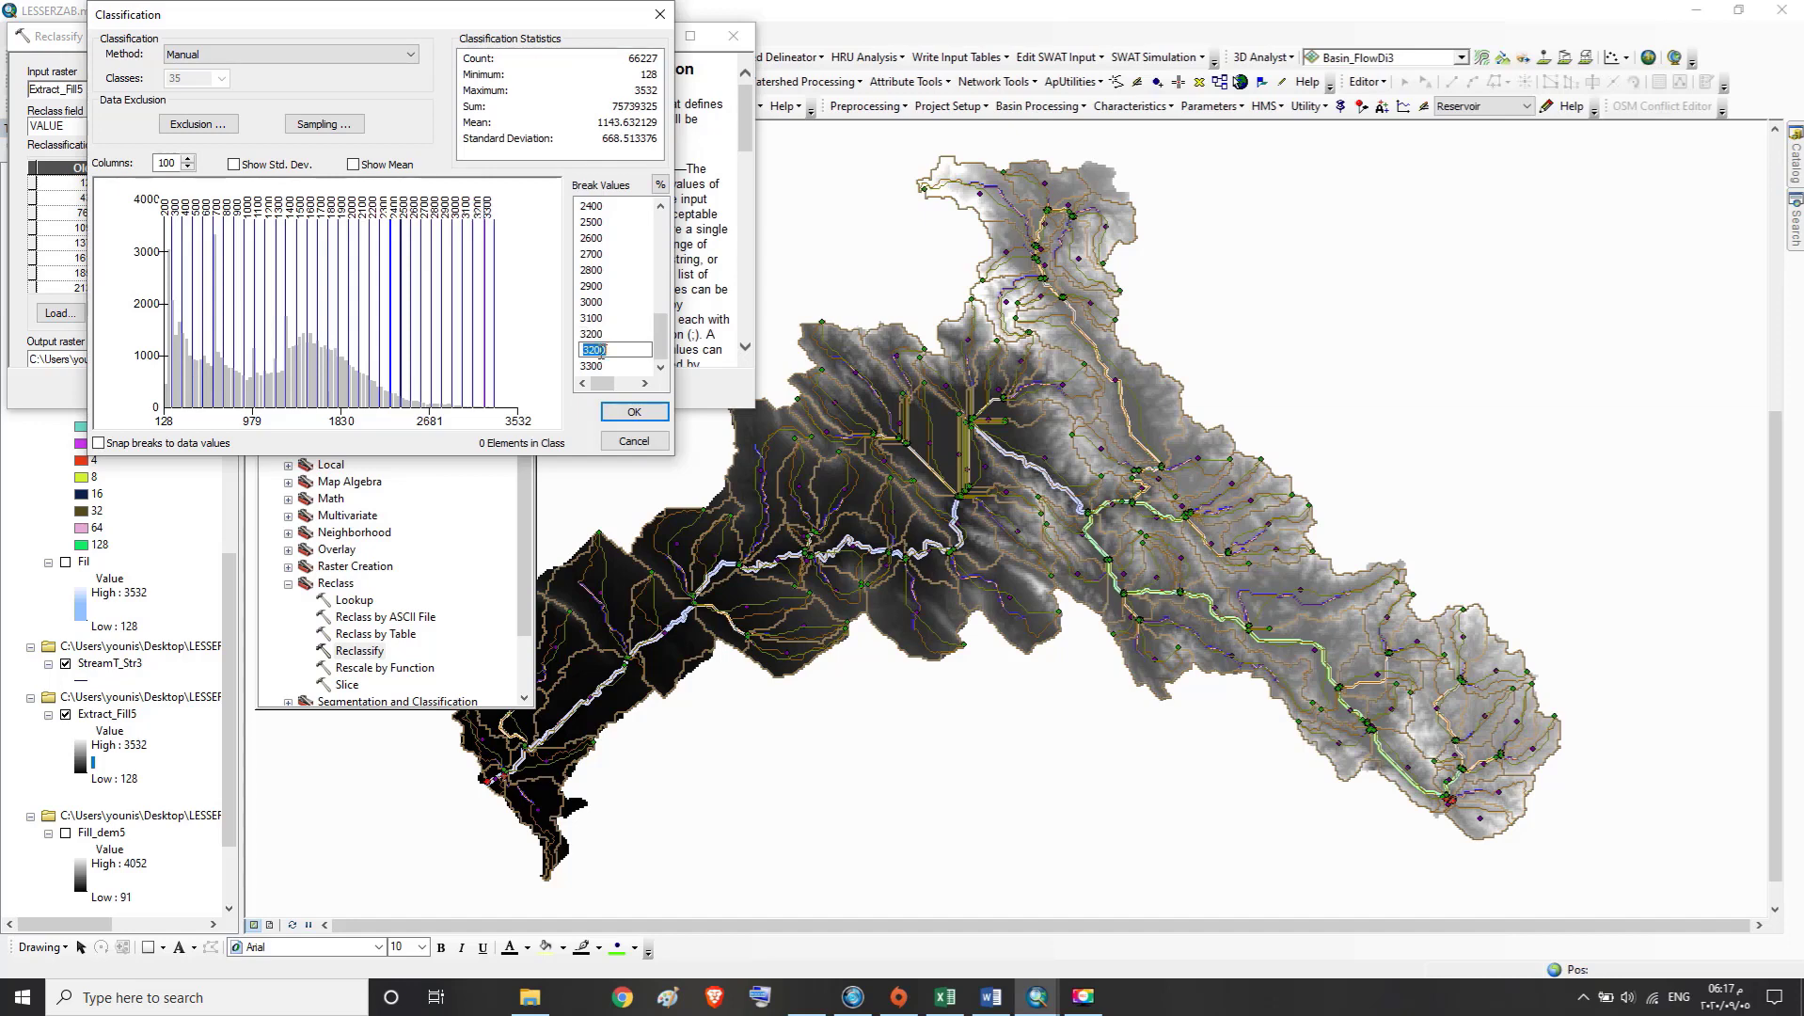
pyautogui.write('00')
# Open the final break value in the list for editing
pyautogui.click(600, 366)
pyautogui.doubleClick(600, 367)
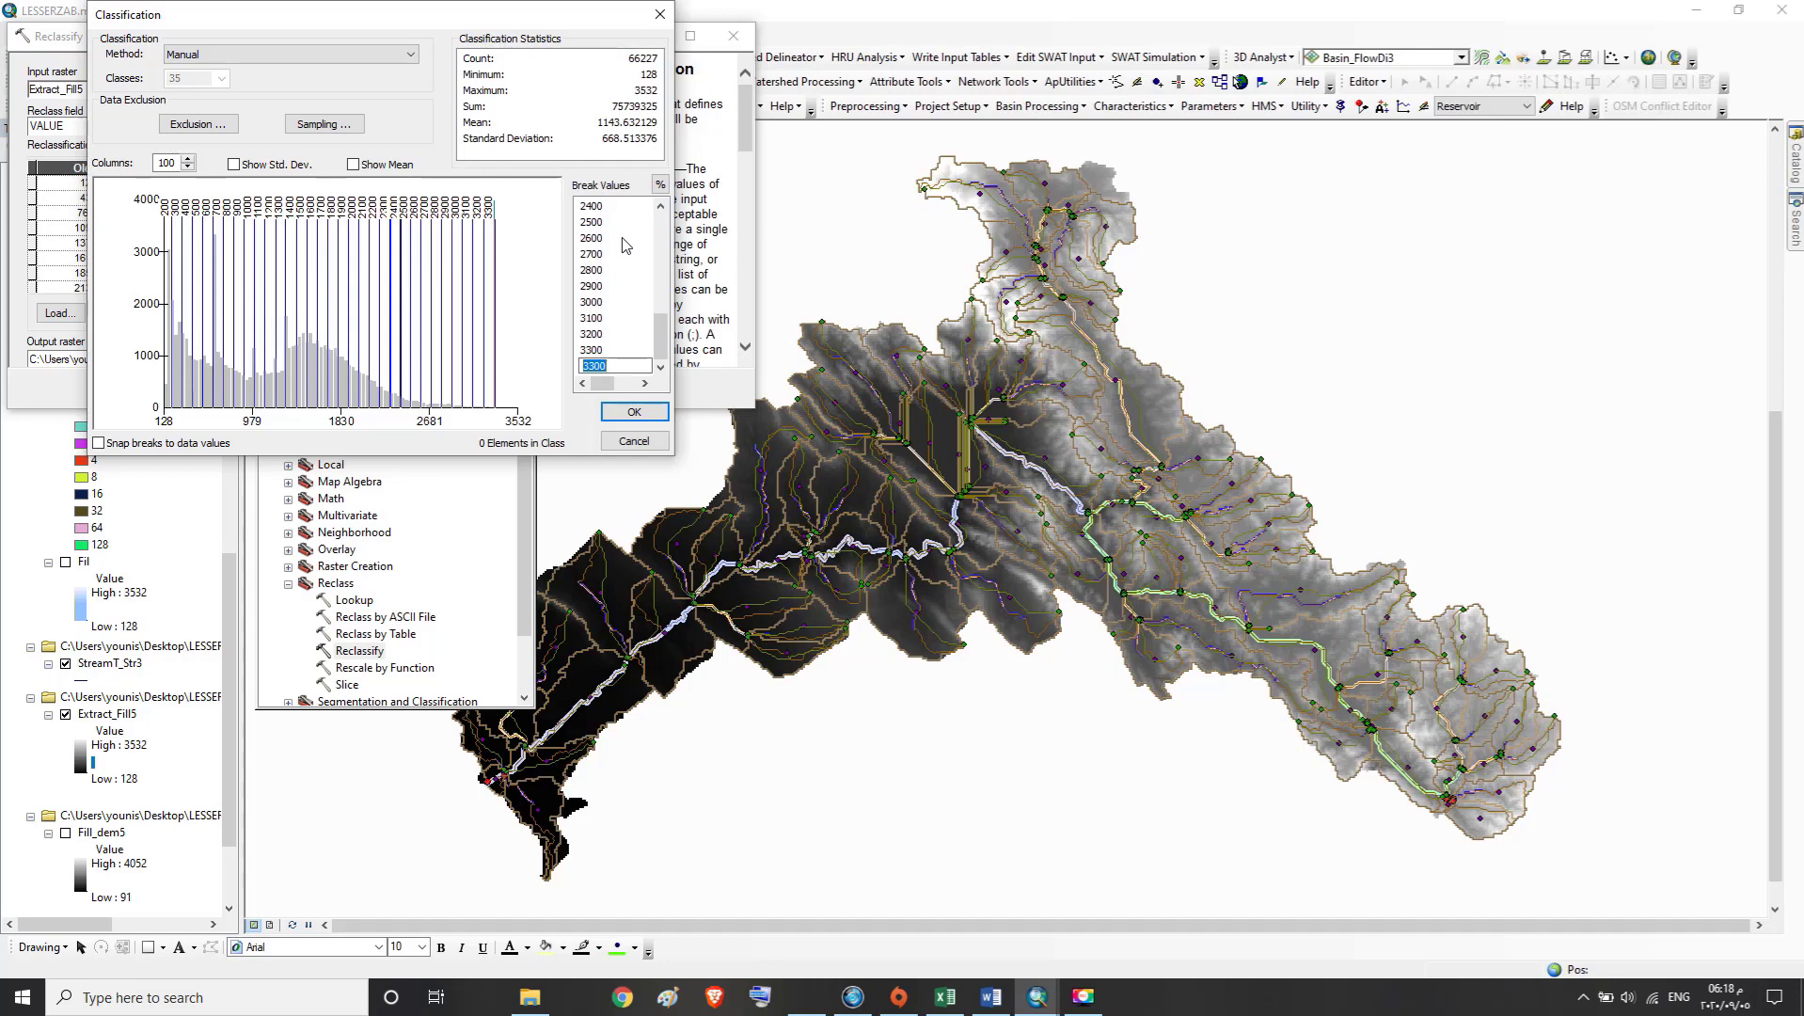
# Set the final break value in the list to 3400
pyautogui.write('3')
pyautogui.click(661, 368)
pyautogui.moveTo(661, 337); pyautogui.dragTo(664, 230)
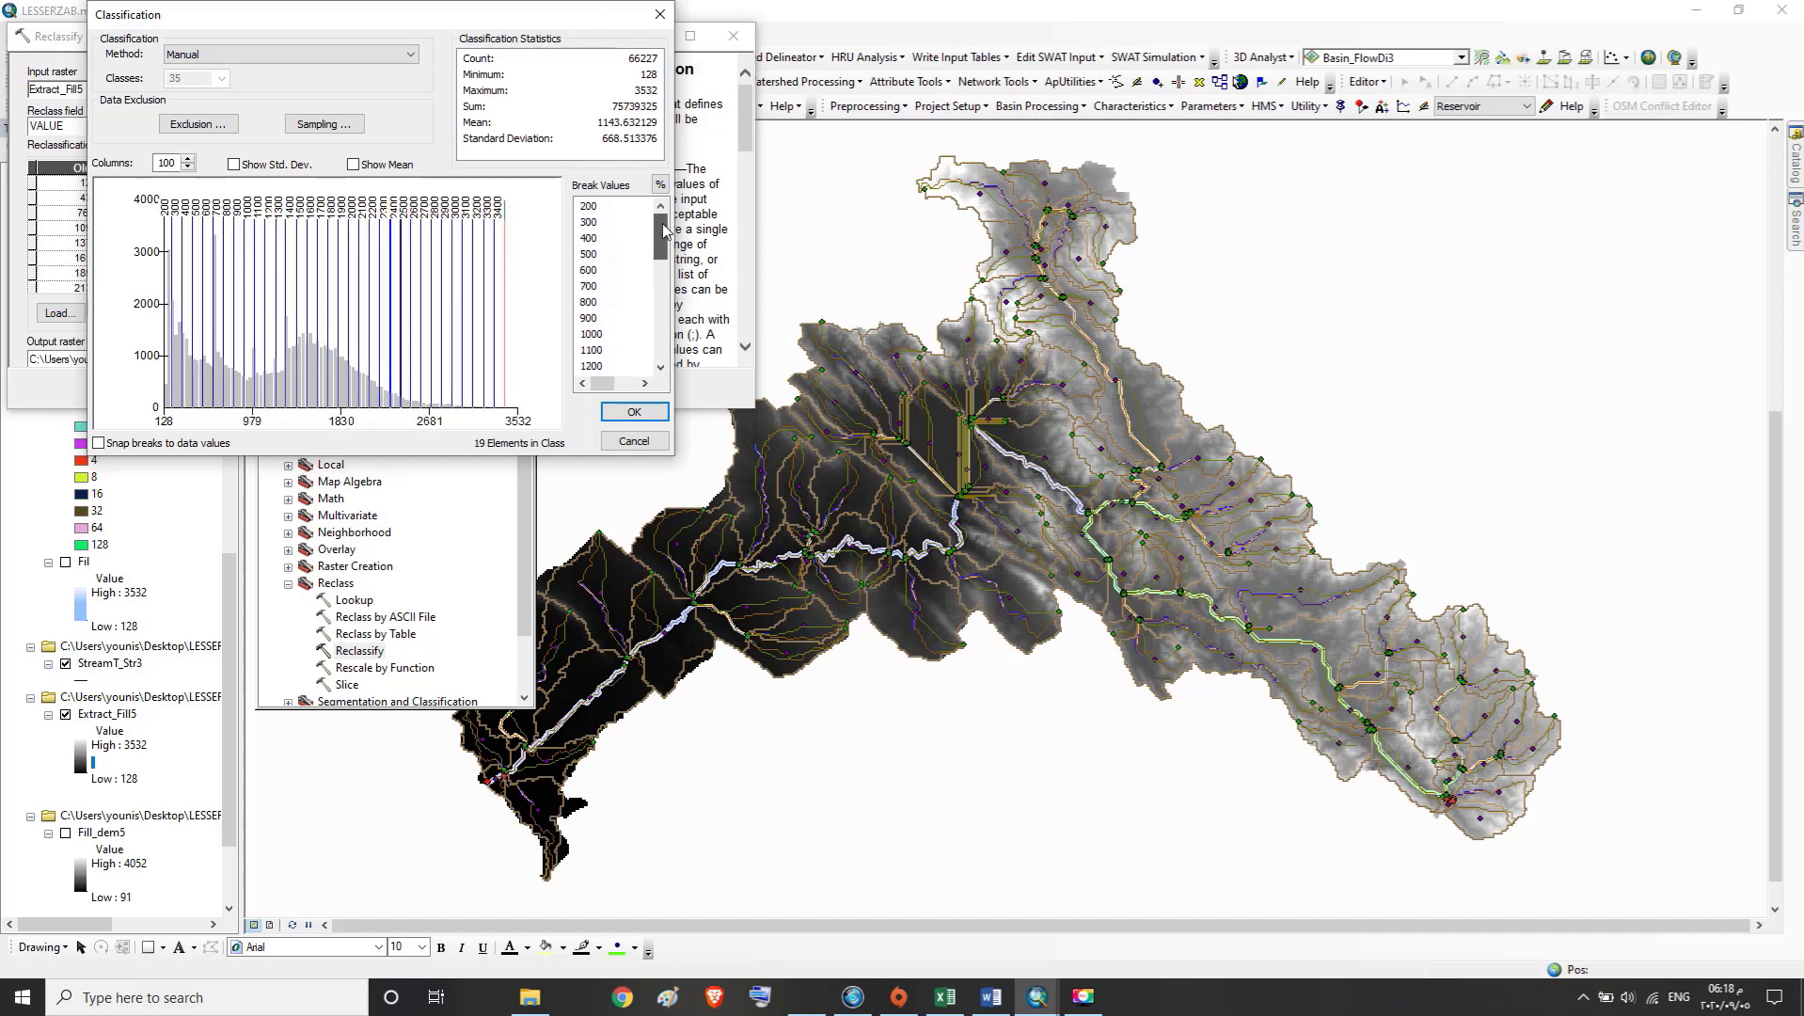
# Find the duplicate 2400 break value in the list and set it to 2500
pyautogui.click(660, 369)
pyautogui.click(661, 368)
pyautogui.click(661, 369)
pyautogui.click(661, 369)
pyautogui.click(661, 369)
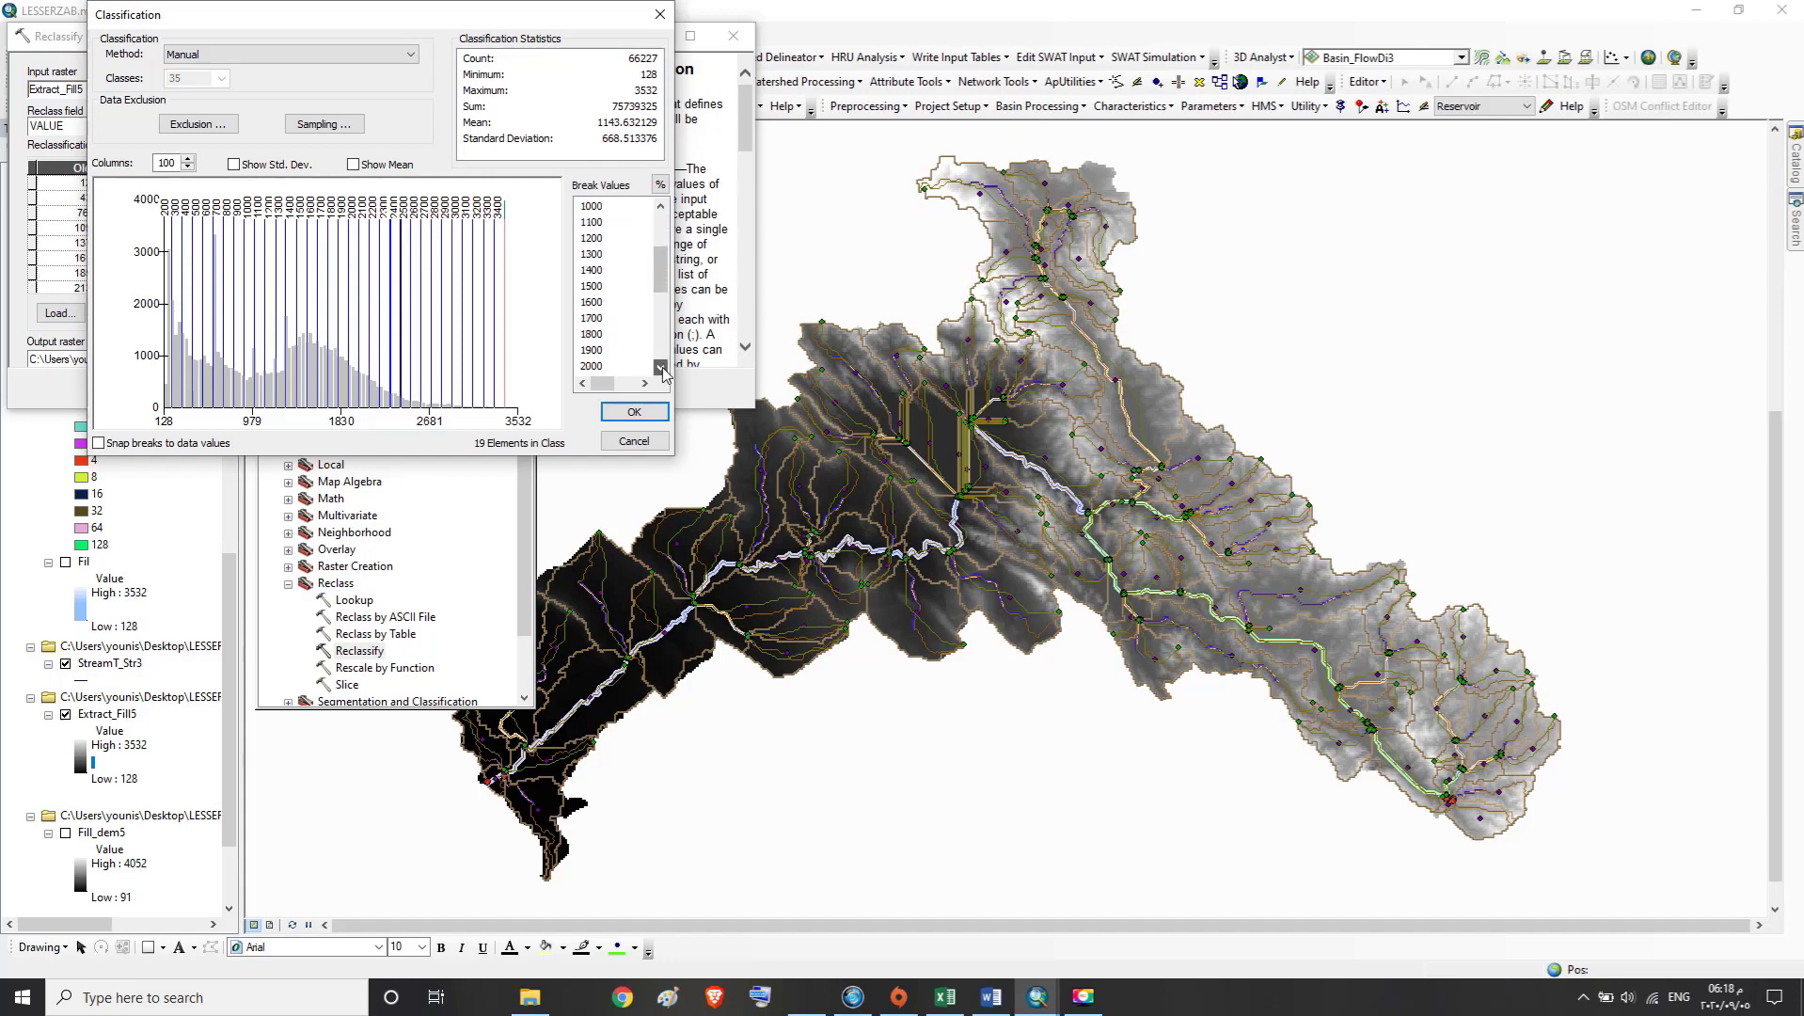
pyautogui.click(662, 368)
pyautogui.click(661, 369)
pyautogui.click(661, 369)
pyautogui.click(661, 369)
pyautogui.click(661, 369)
pyautogui.click(661, 369)
pyautogui.click(661, 369)
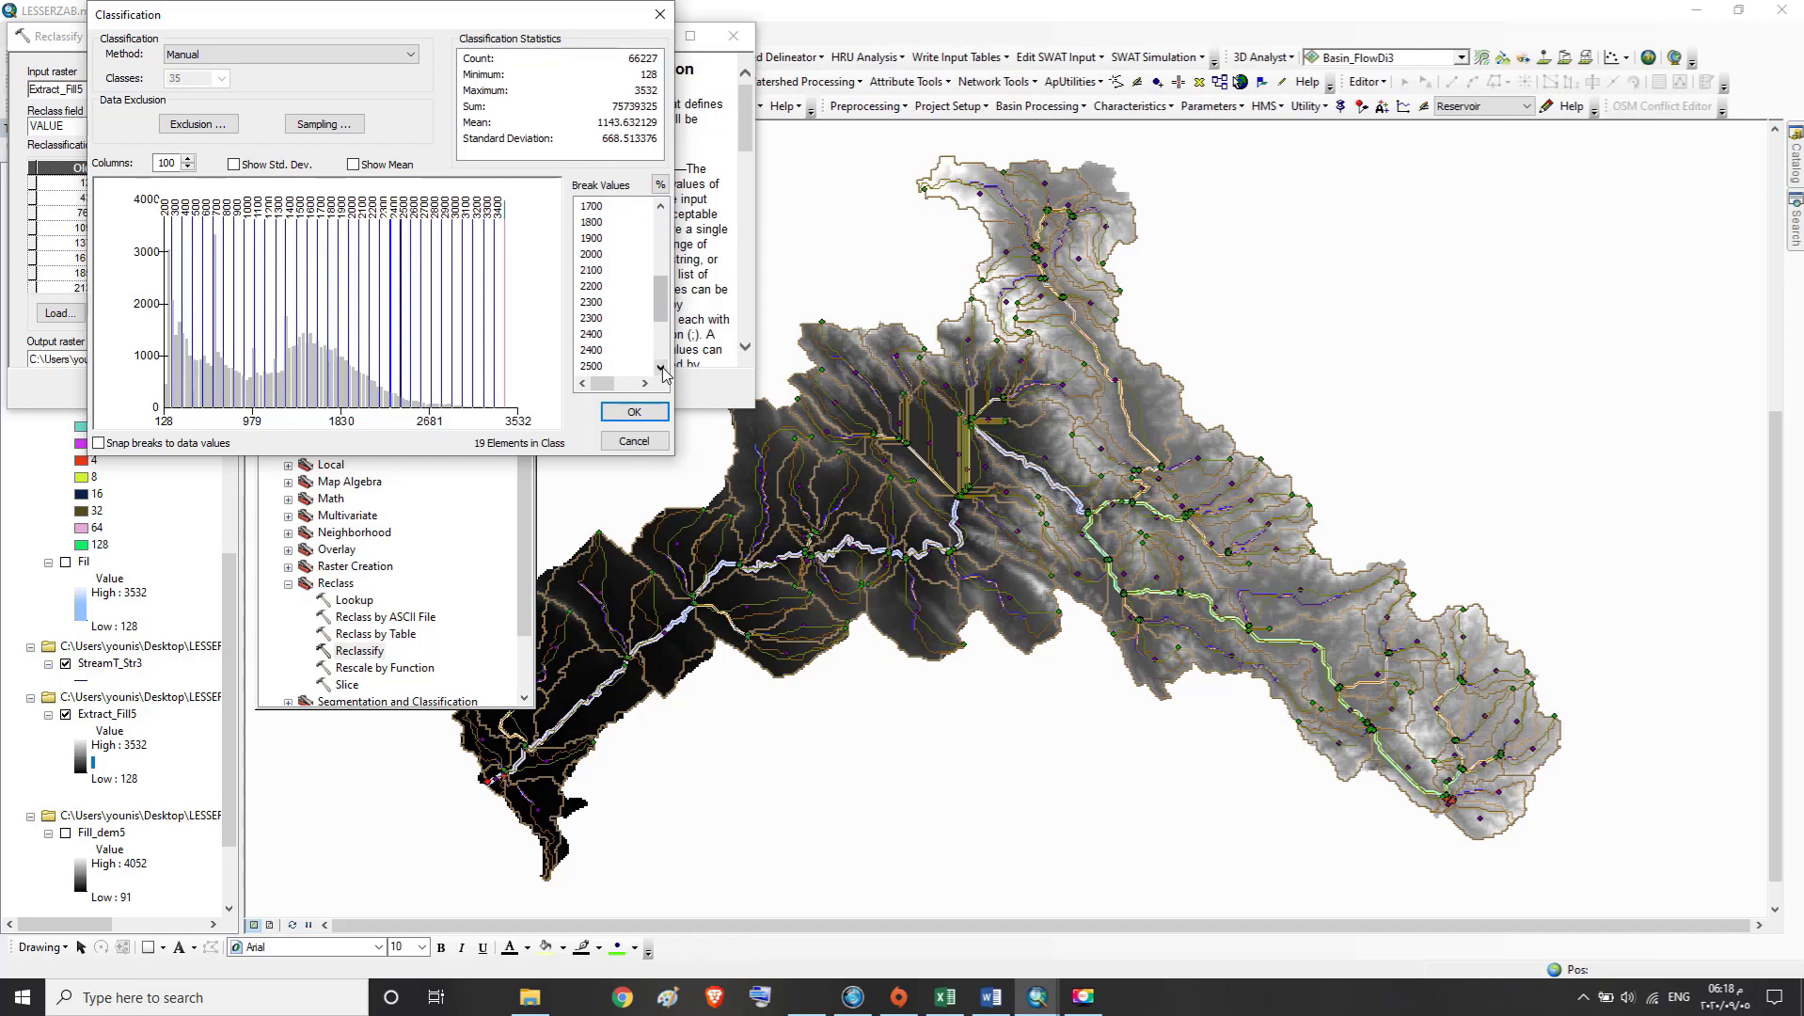
pyautogui.click(598, 350)
pyautogui.click(597, 350)
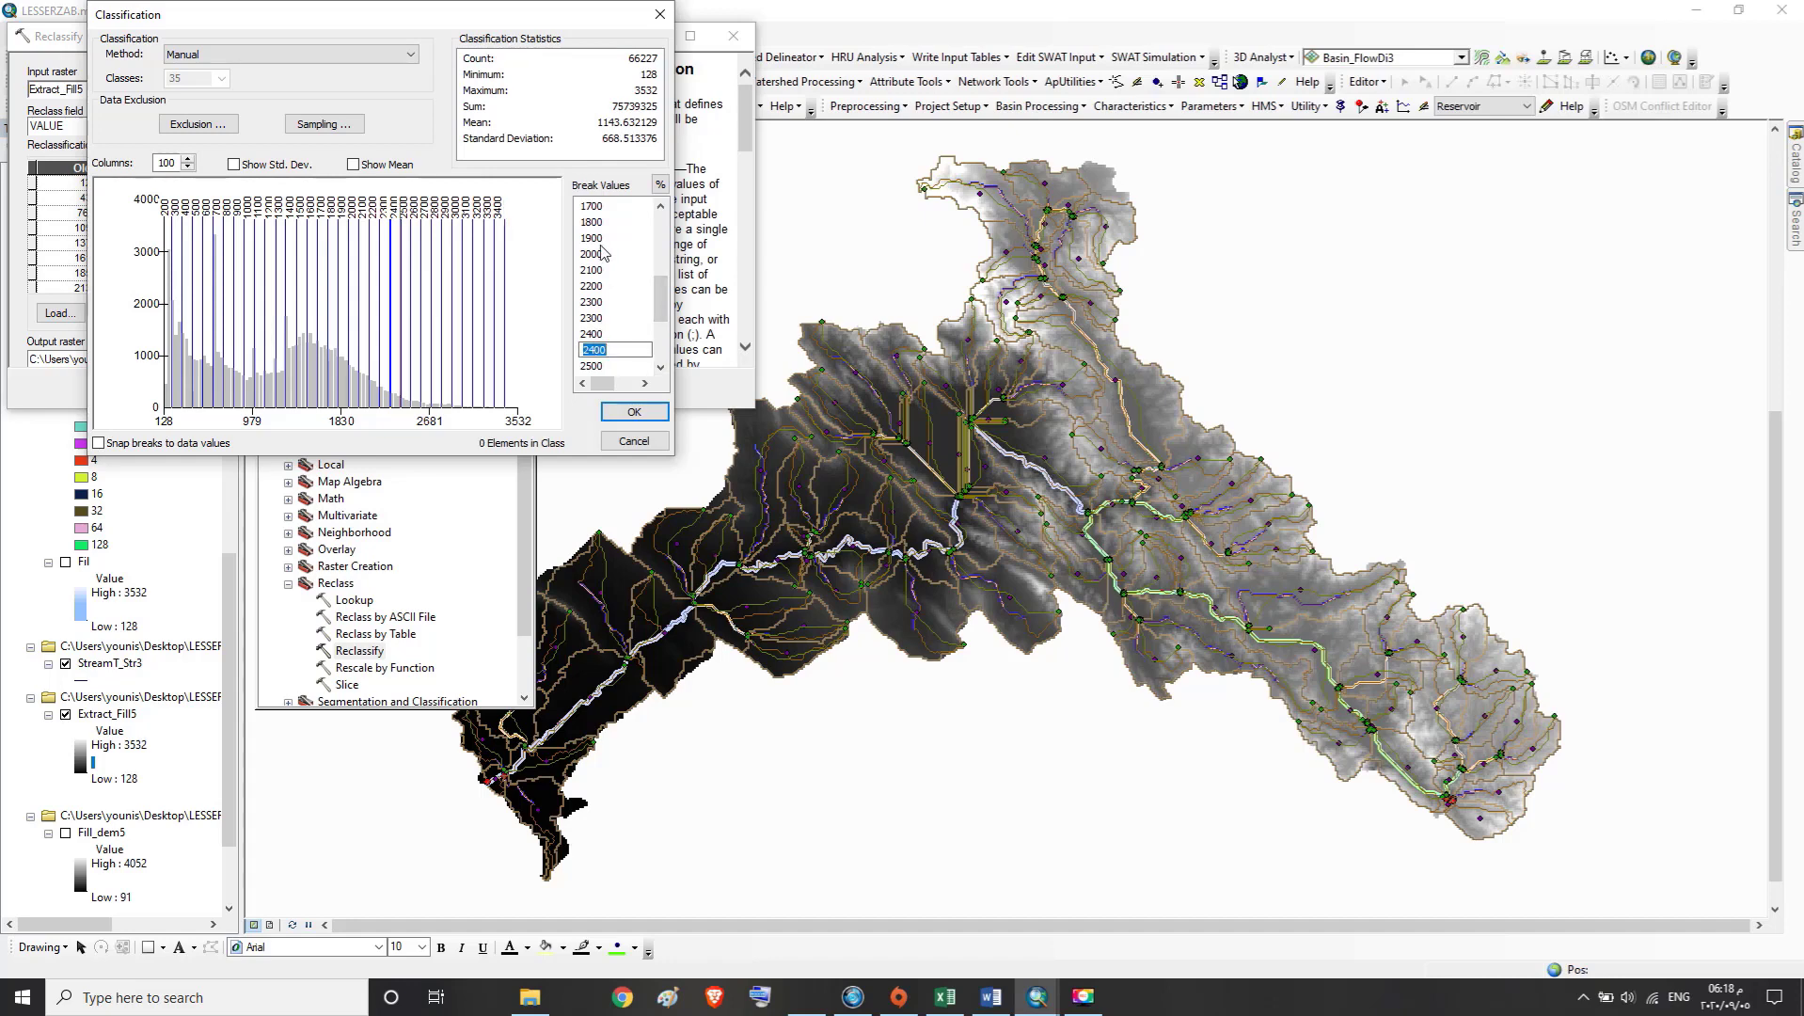
pyautogui.write('2500')
# Set the duplicate 2500 break value to 2600 and the duplicate 2600 break to 2700
pyautogui.click(662, 367)
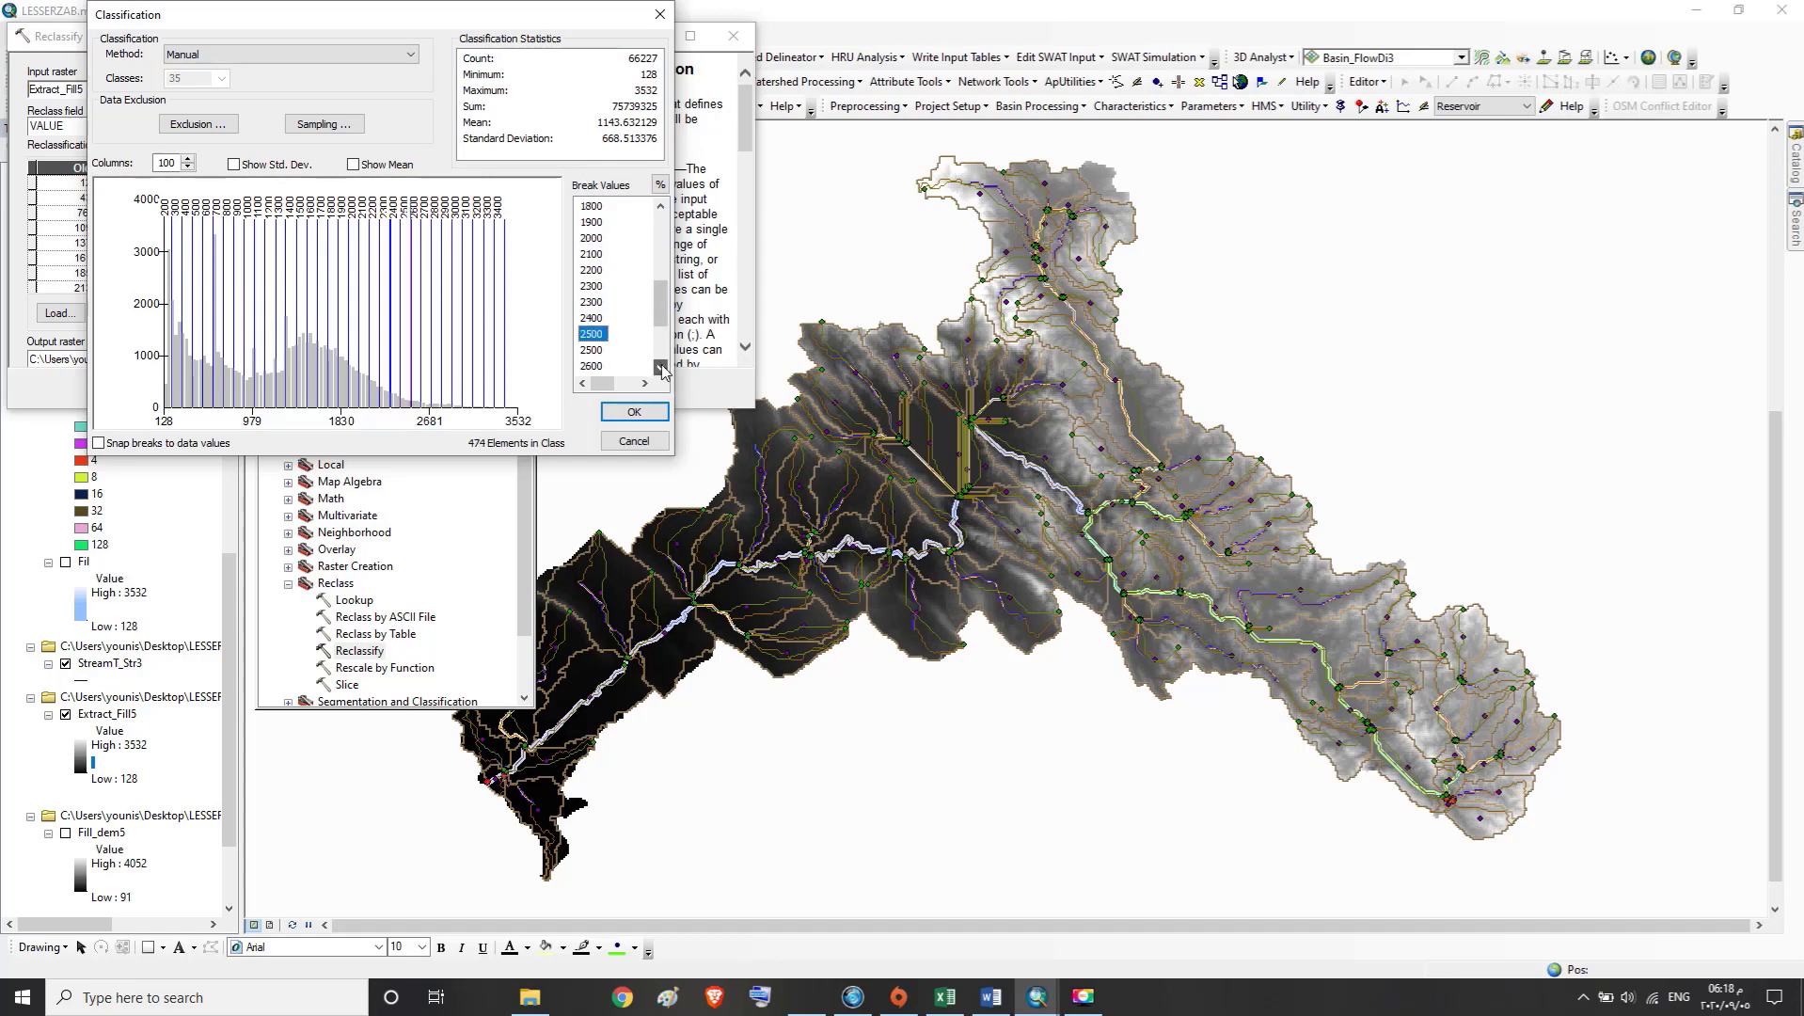
pyautogui.click(600, 351)
pyautogui.click(600, 351)
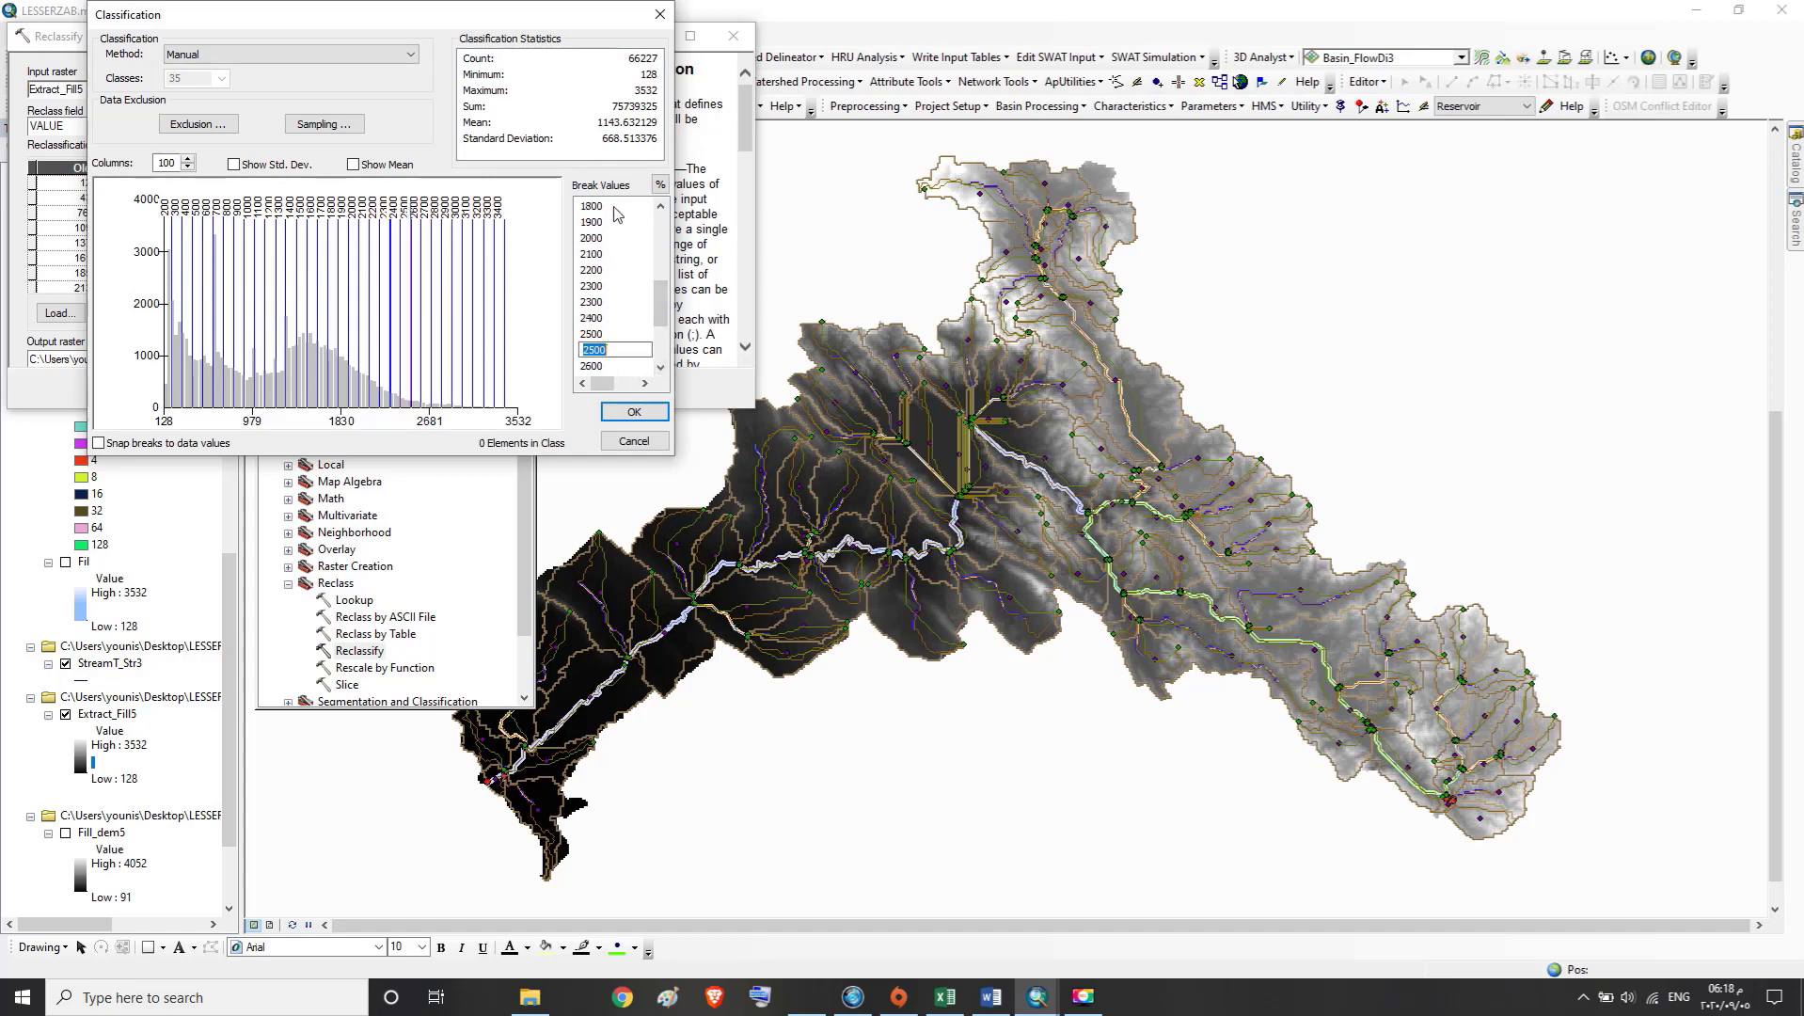
pyautogui.write('2')
pyautogui.click(661, 366)
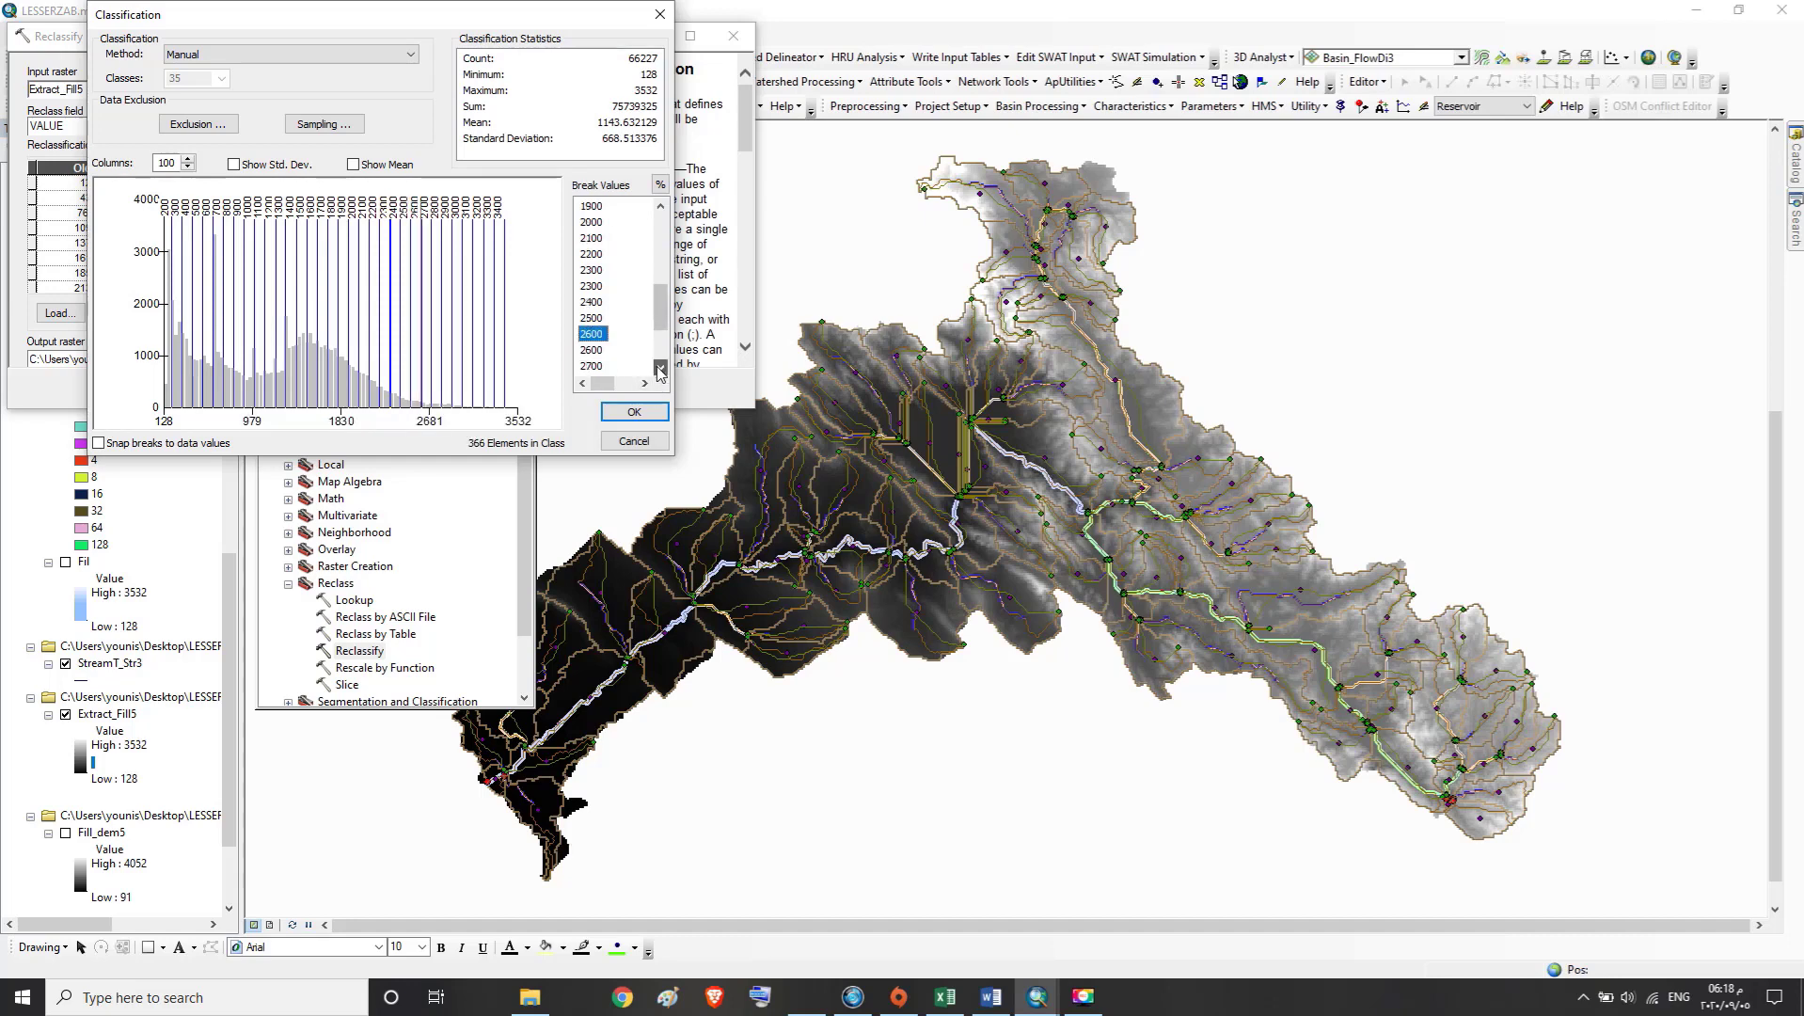
pyautogui.doubleClick(606, 350)
pyautogui.write('2')
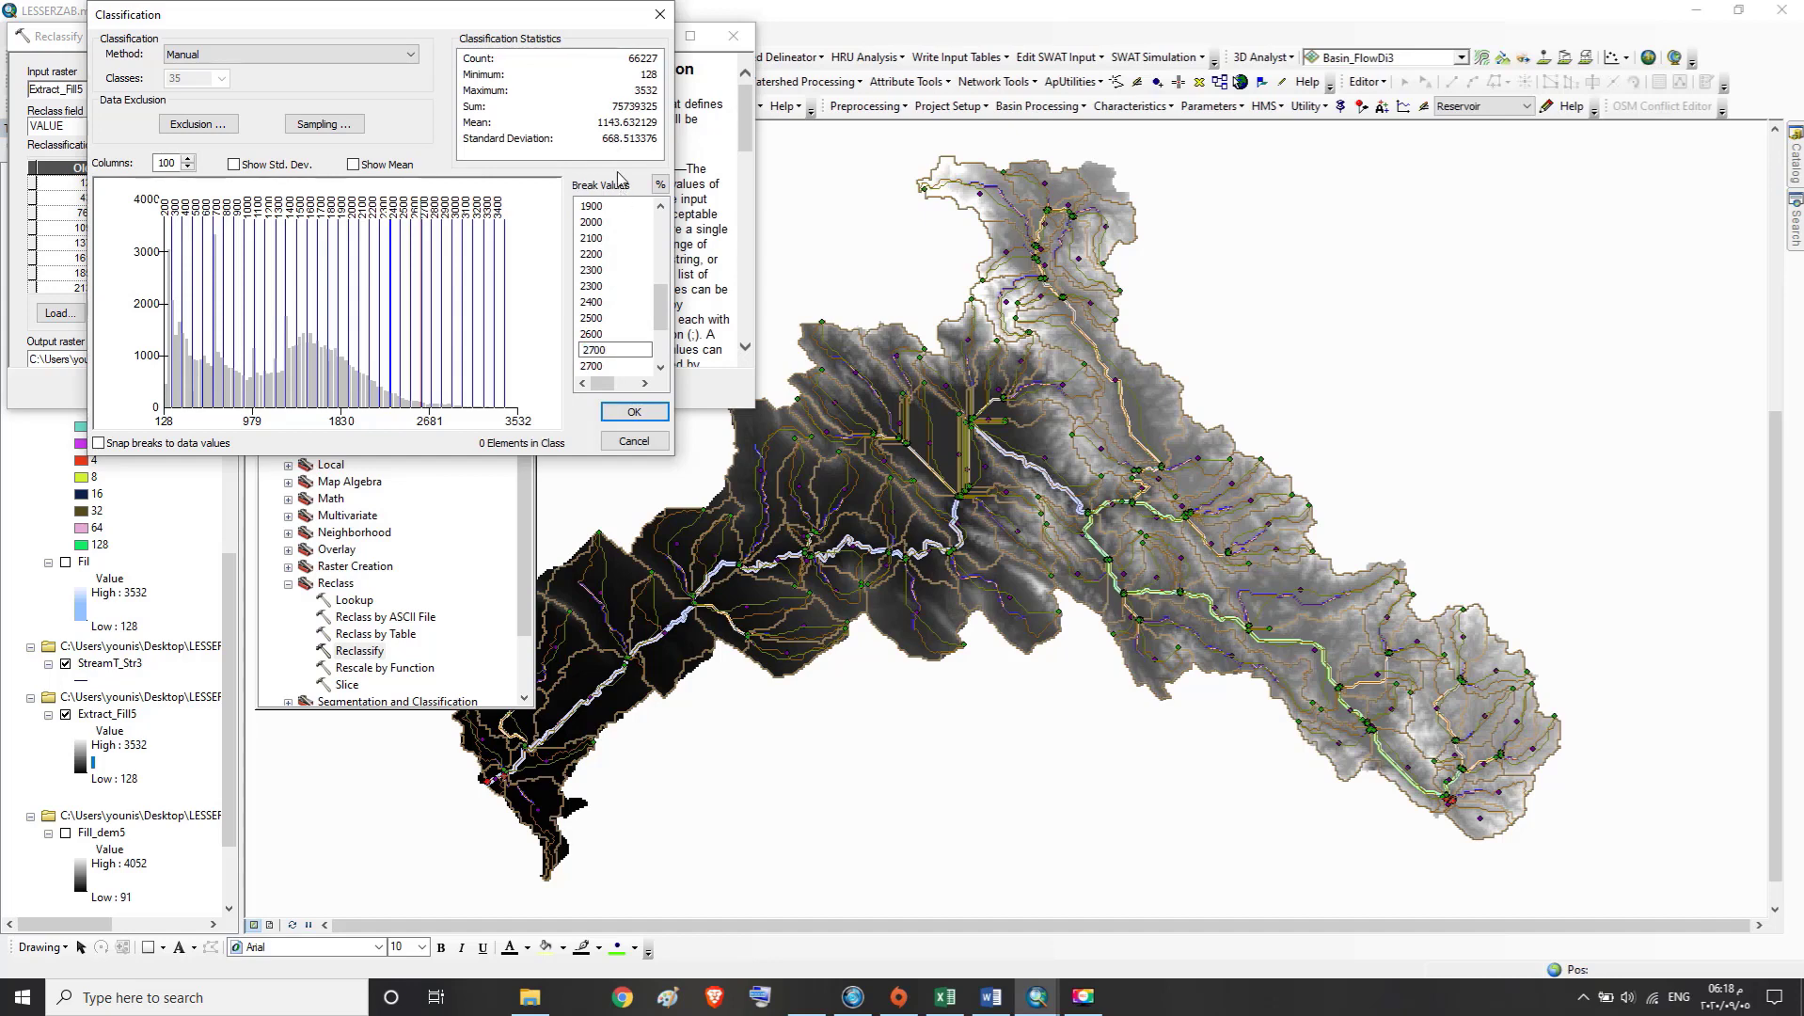
# Set the duplicate 2700 break value to 2800 and the duplicate 2800 break to 2900
pyautogui.click(662, 368)
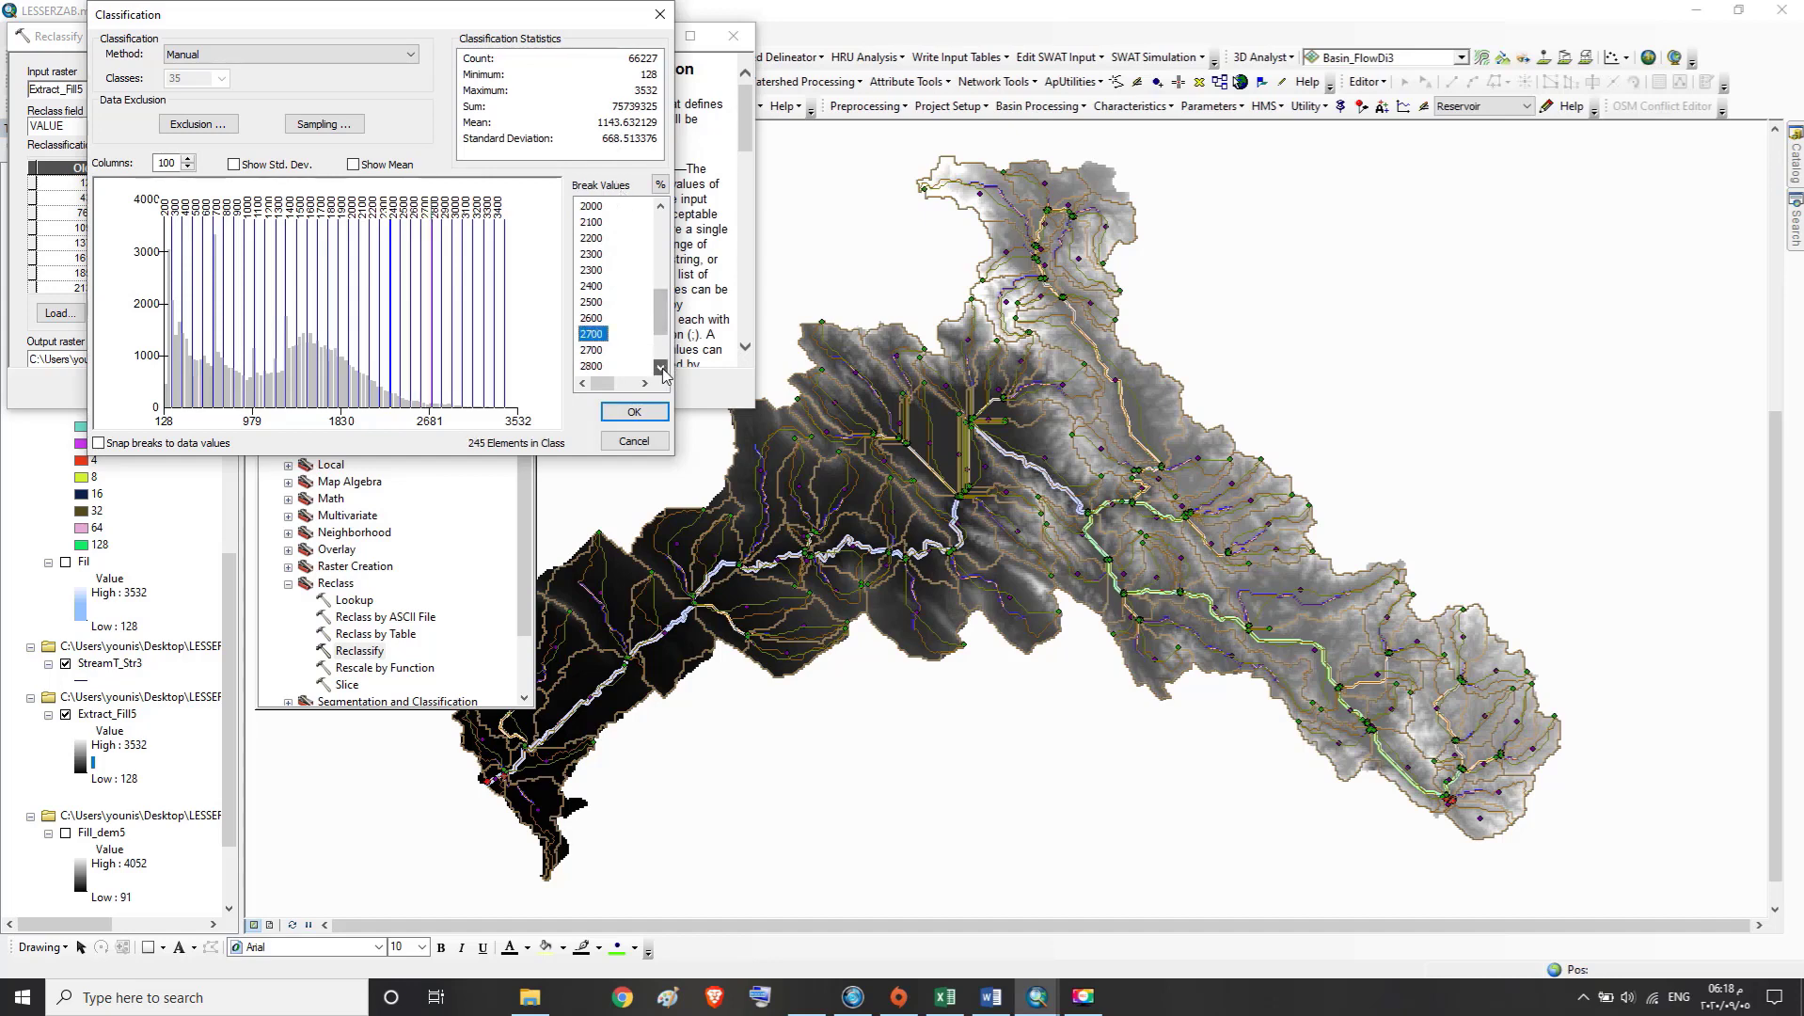
pyautogui.doubleClick(589, 350)
pyautogui.click(590, 349)
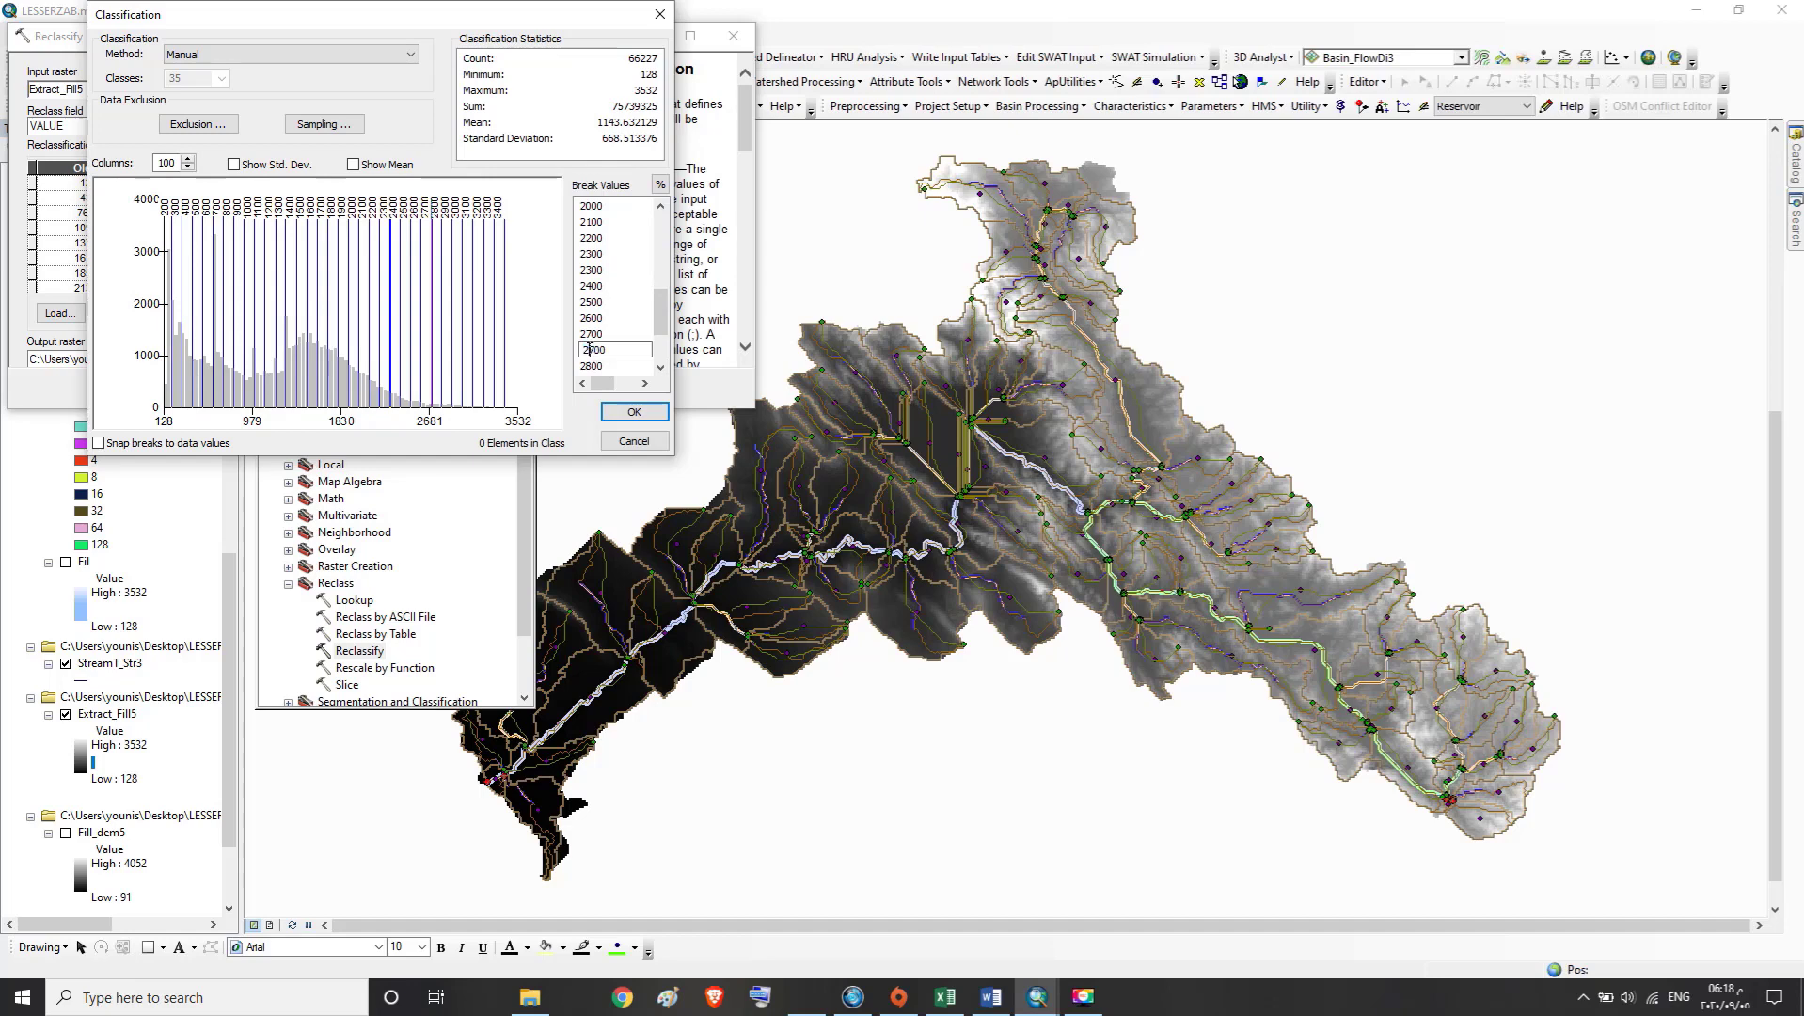
pyautogui.write('2800')
pyautogui.doubleClick(660, 369)
pyautogui.doubleClick(599, 335)
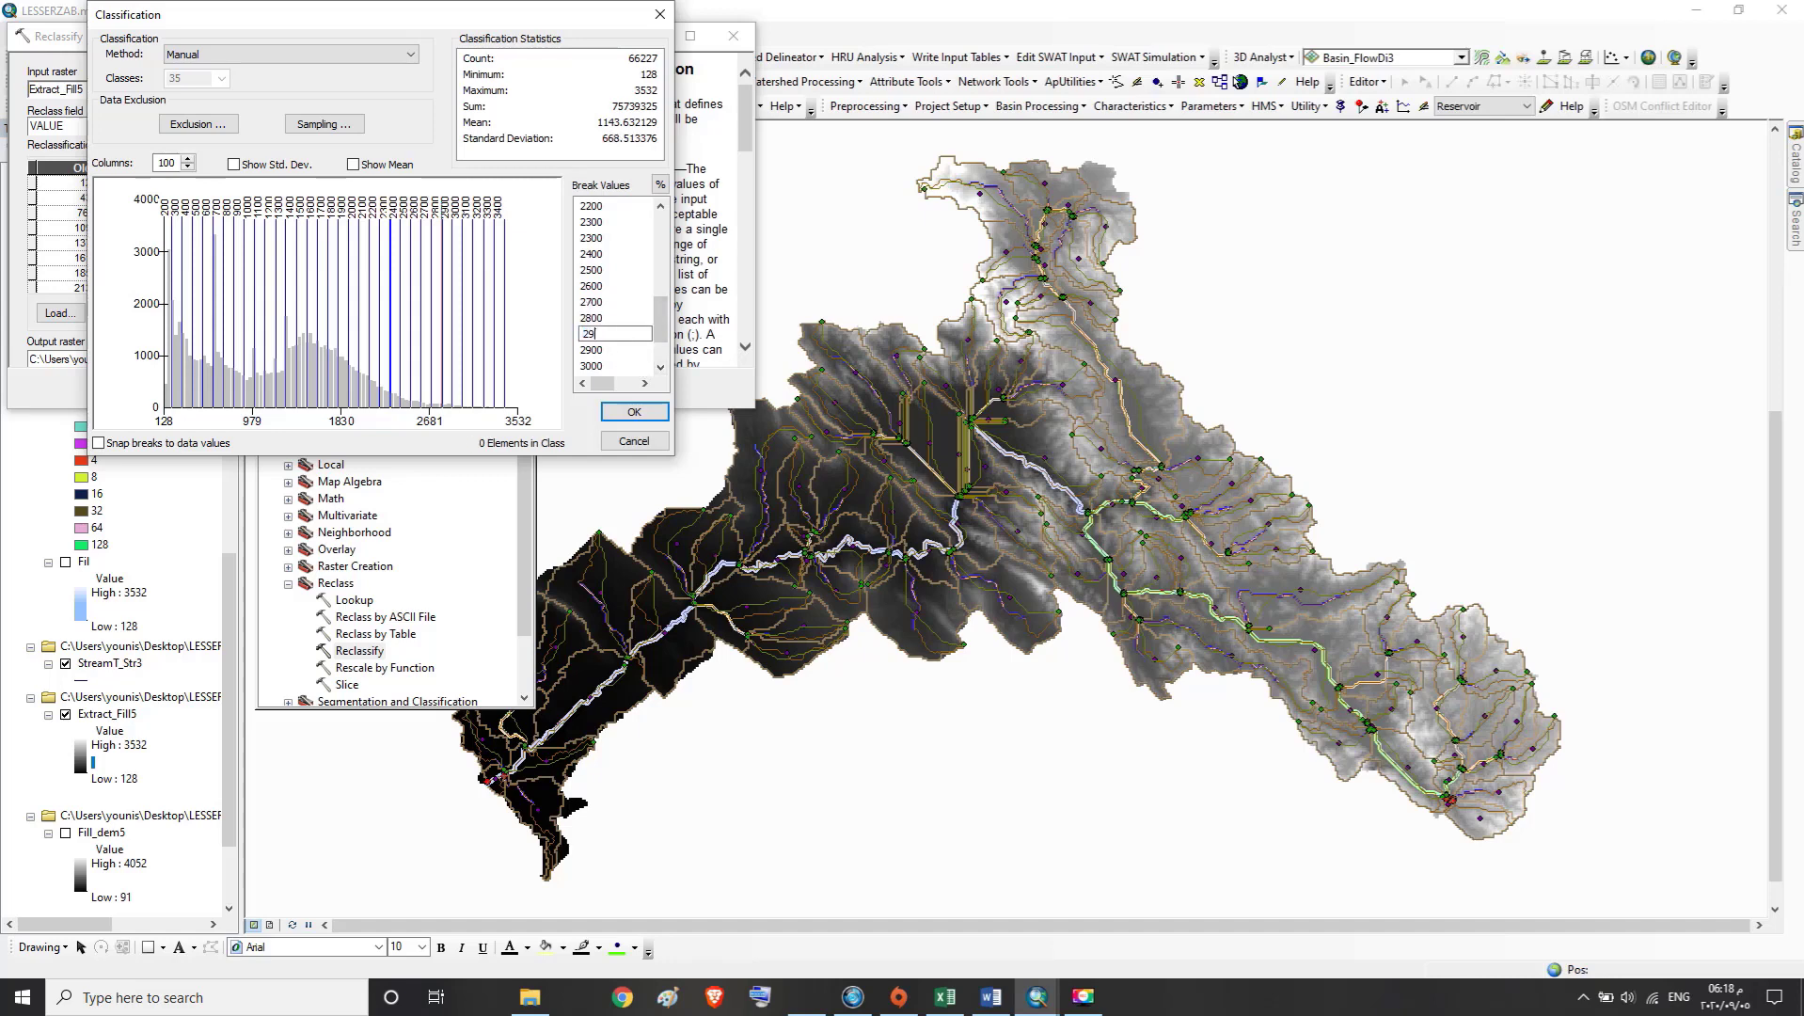
# Set the duplicate 2900 break value to 3000 and the duplicate 3000 break to 3100
pyautogui.click(660, 367)
pyautogui.click(595, 334)
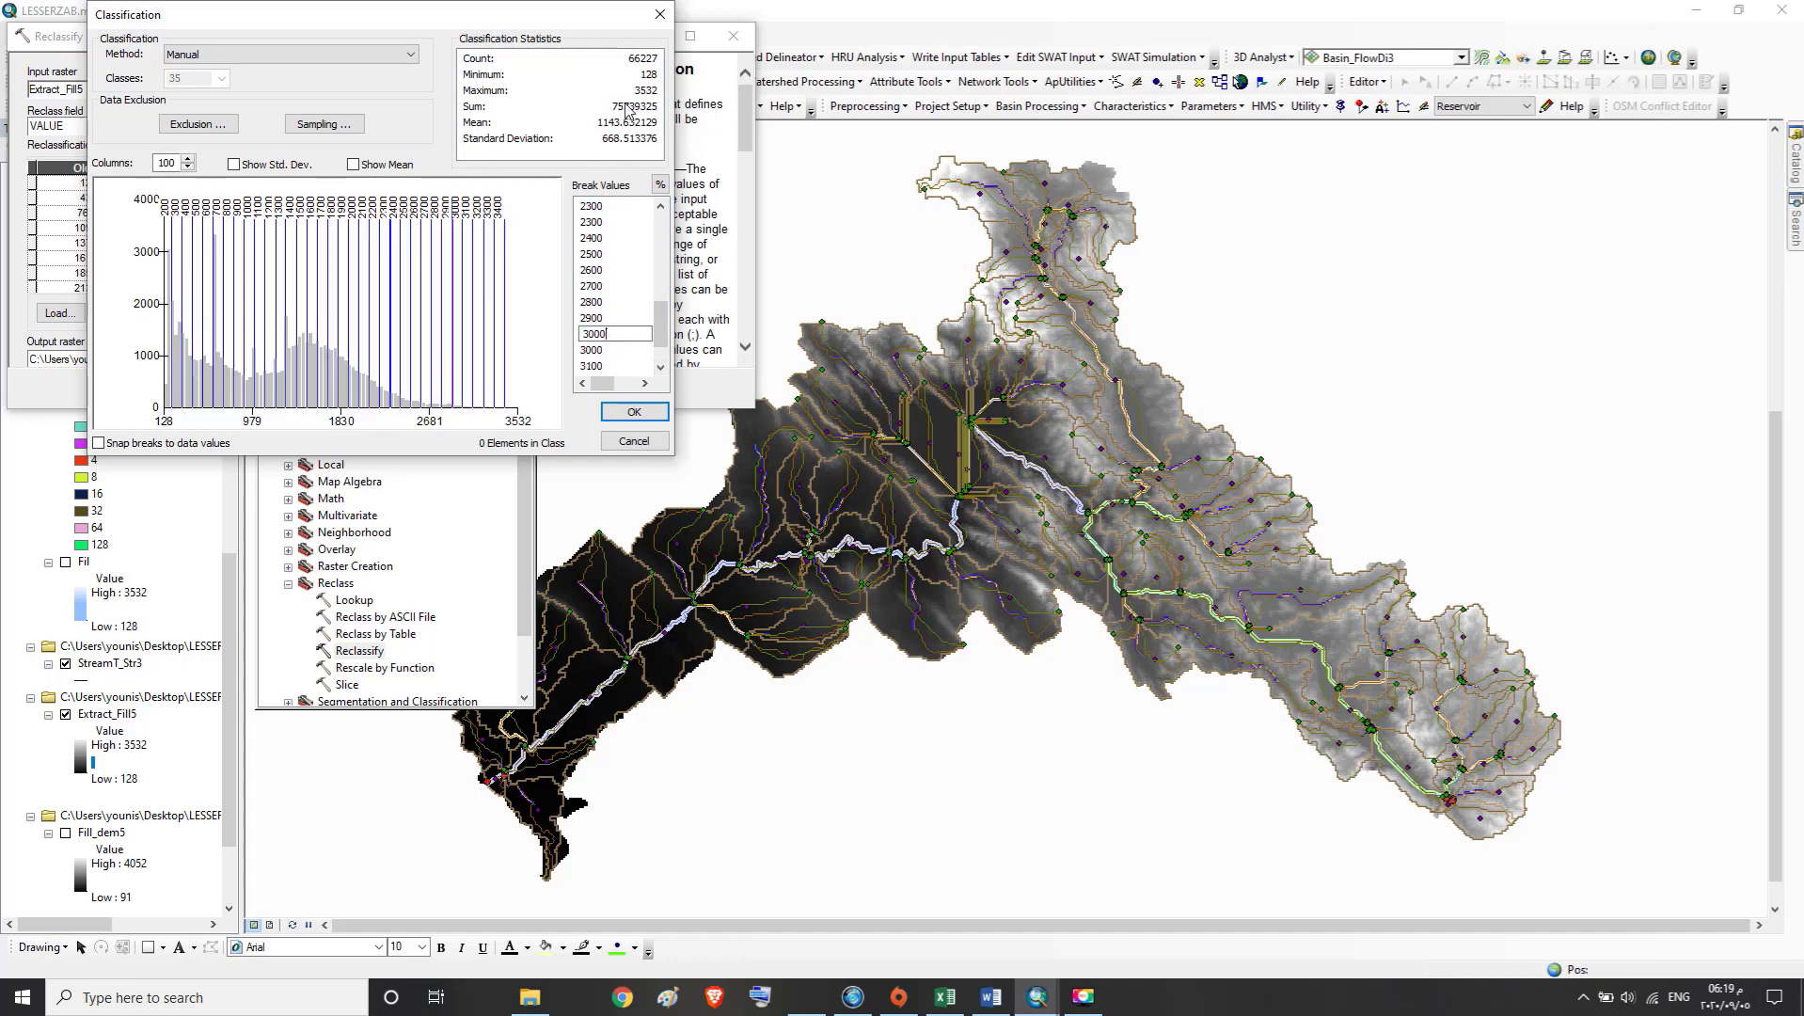
pyautogui.click(639, 350)
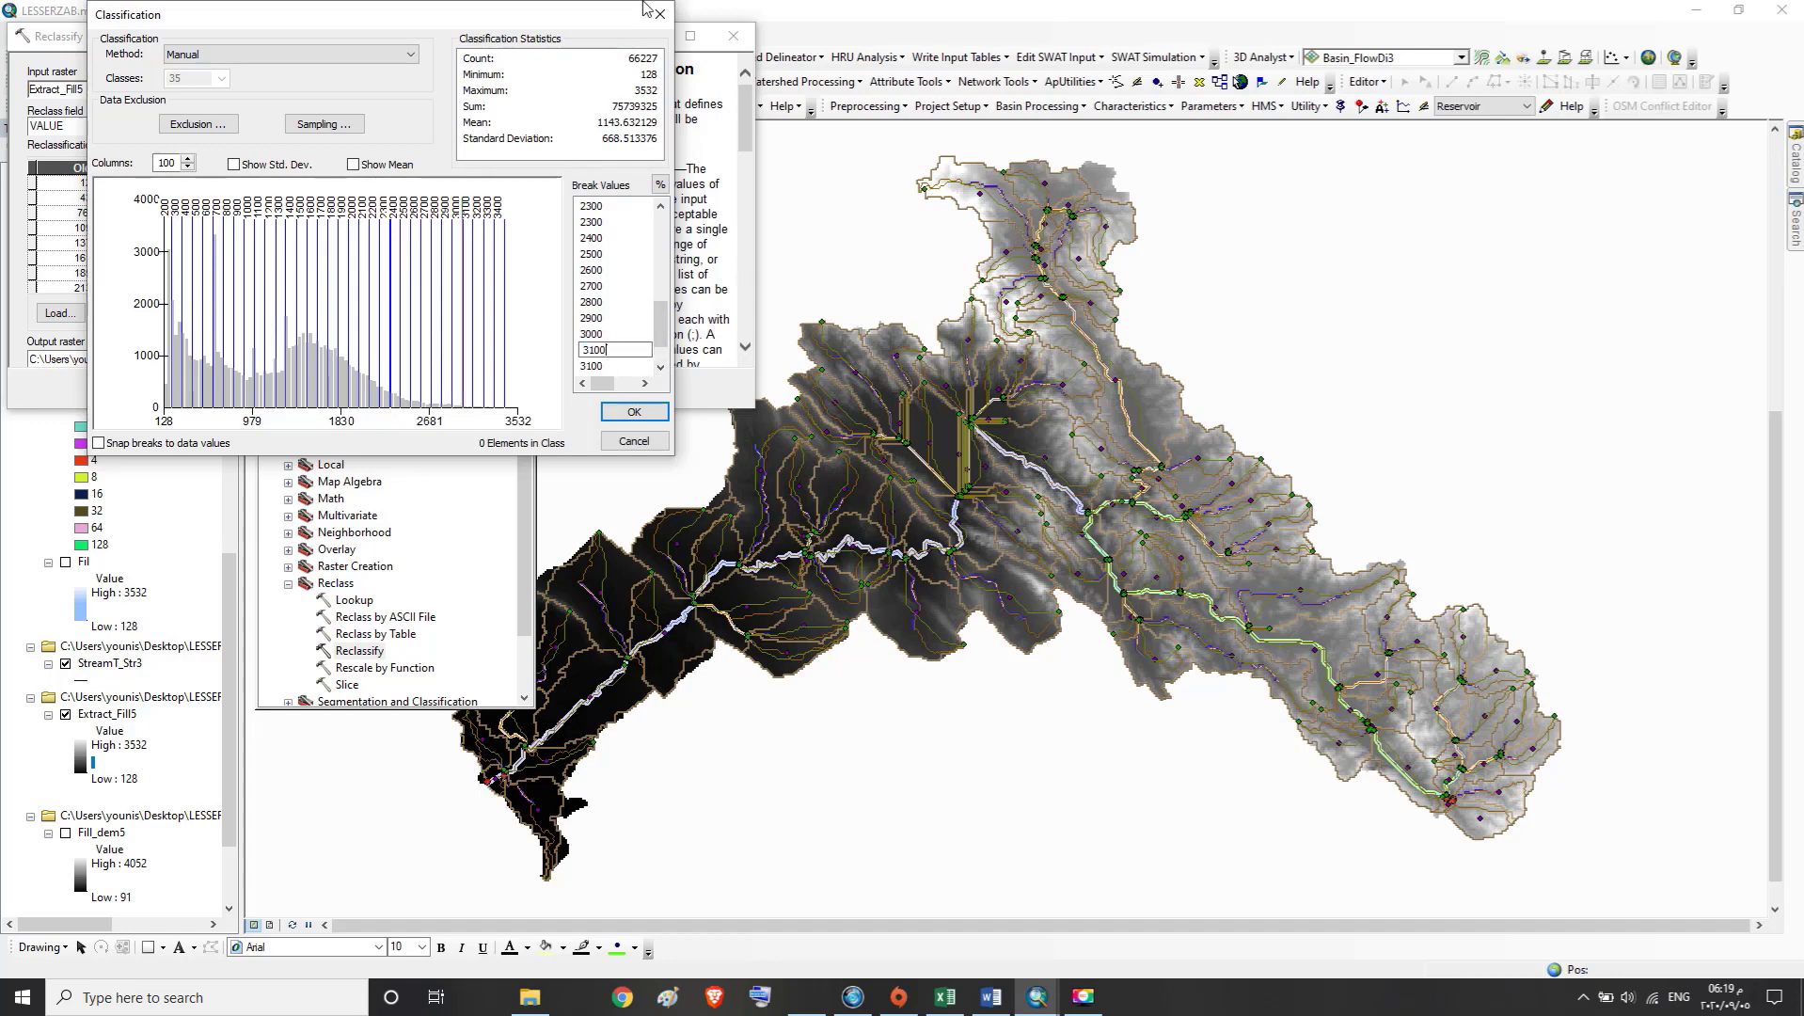
# Set the duplicate 3100 break value to 3200 and the duplicate 3200 break to 3300
pyautogui.click(664, 366)
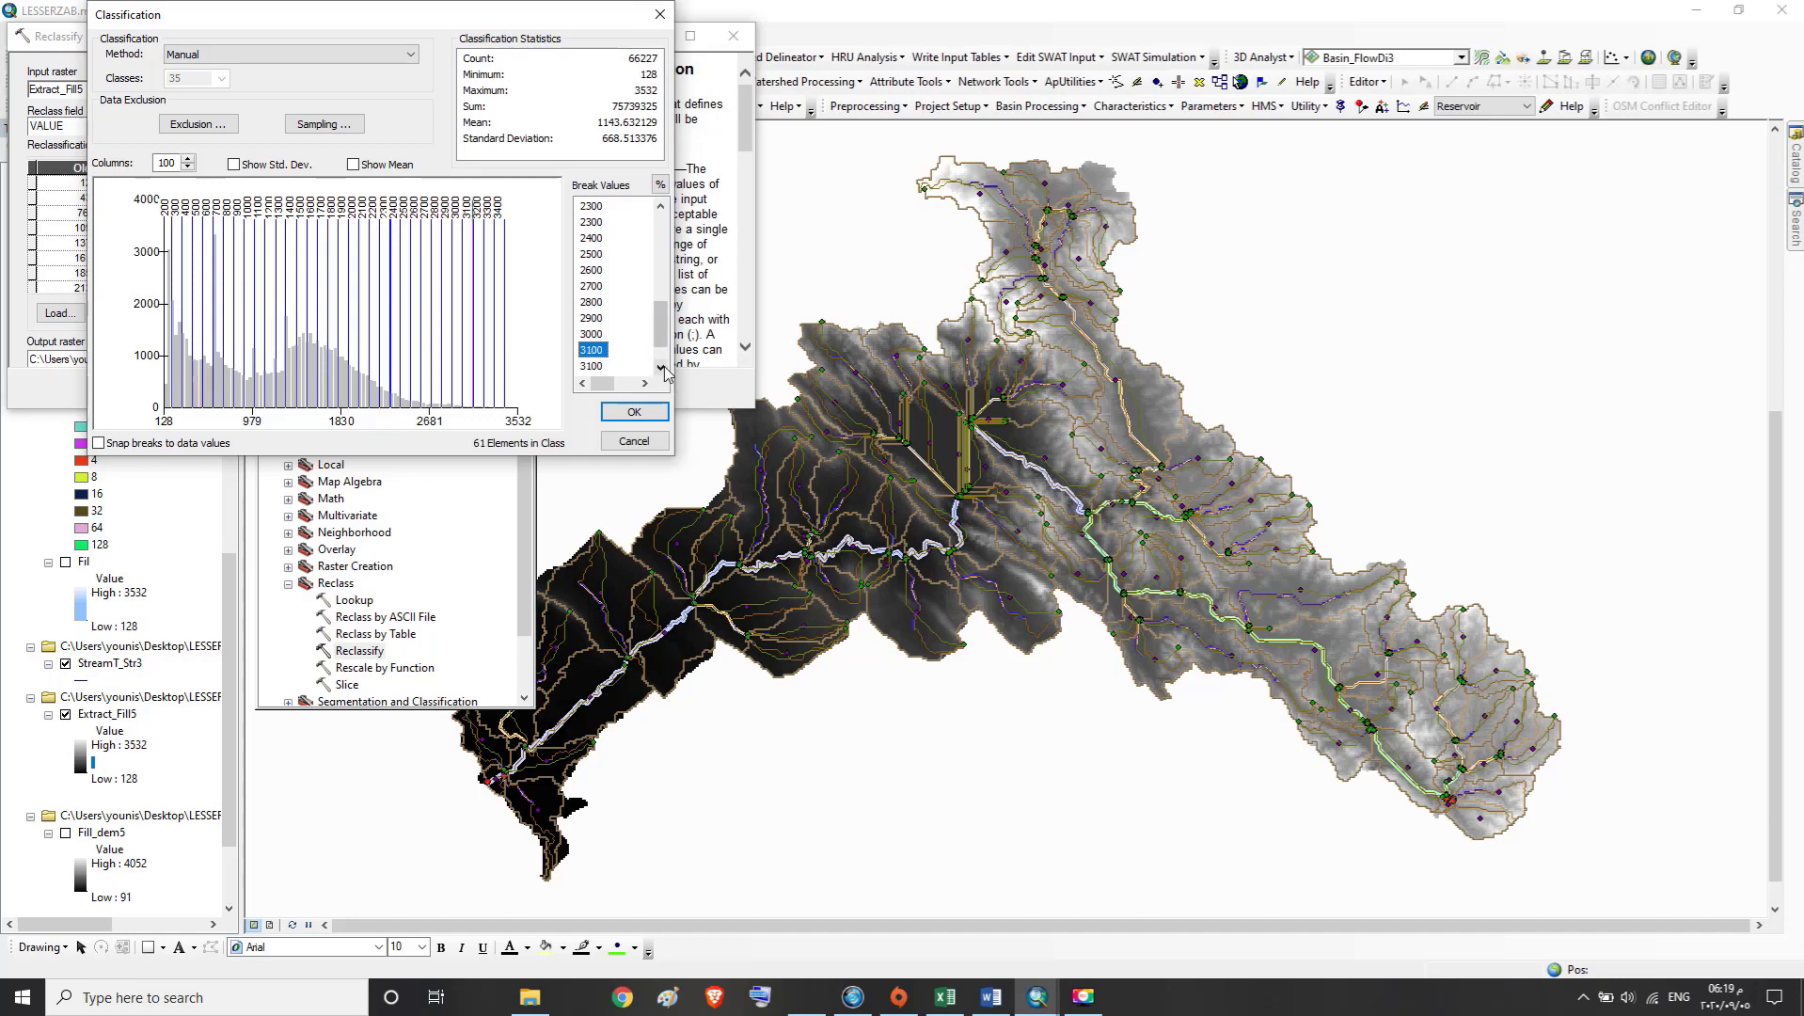
pyautogui.click(664, 368)
pyautogui.click(602, 356)
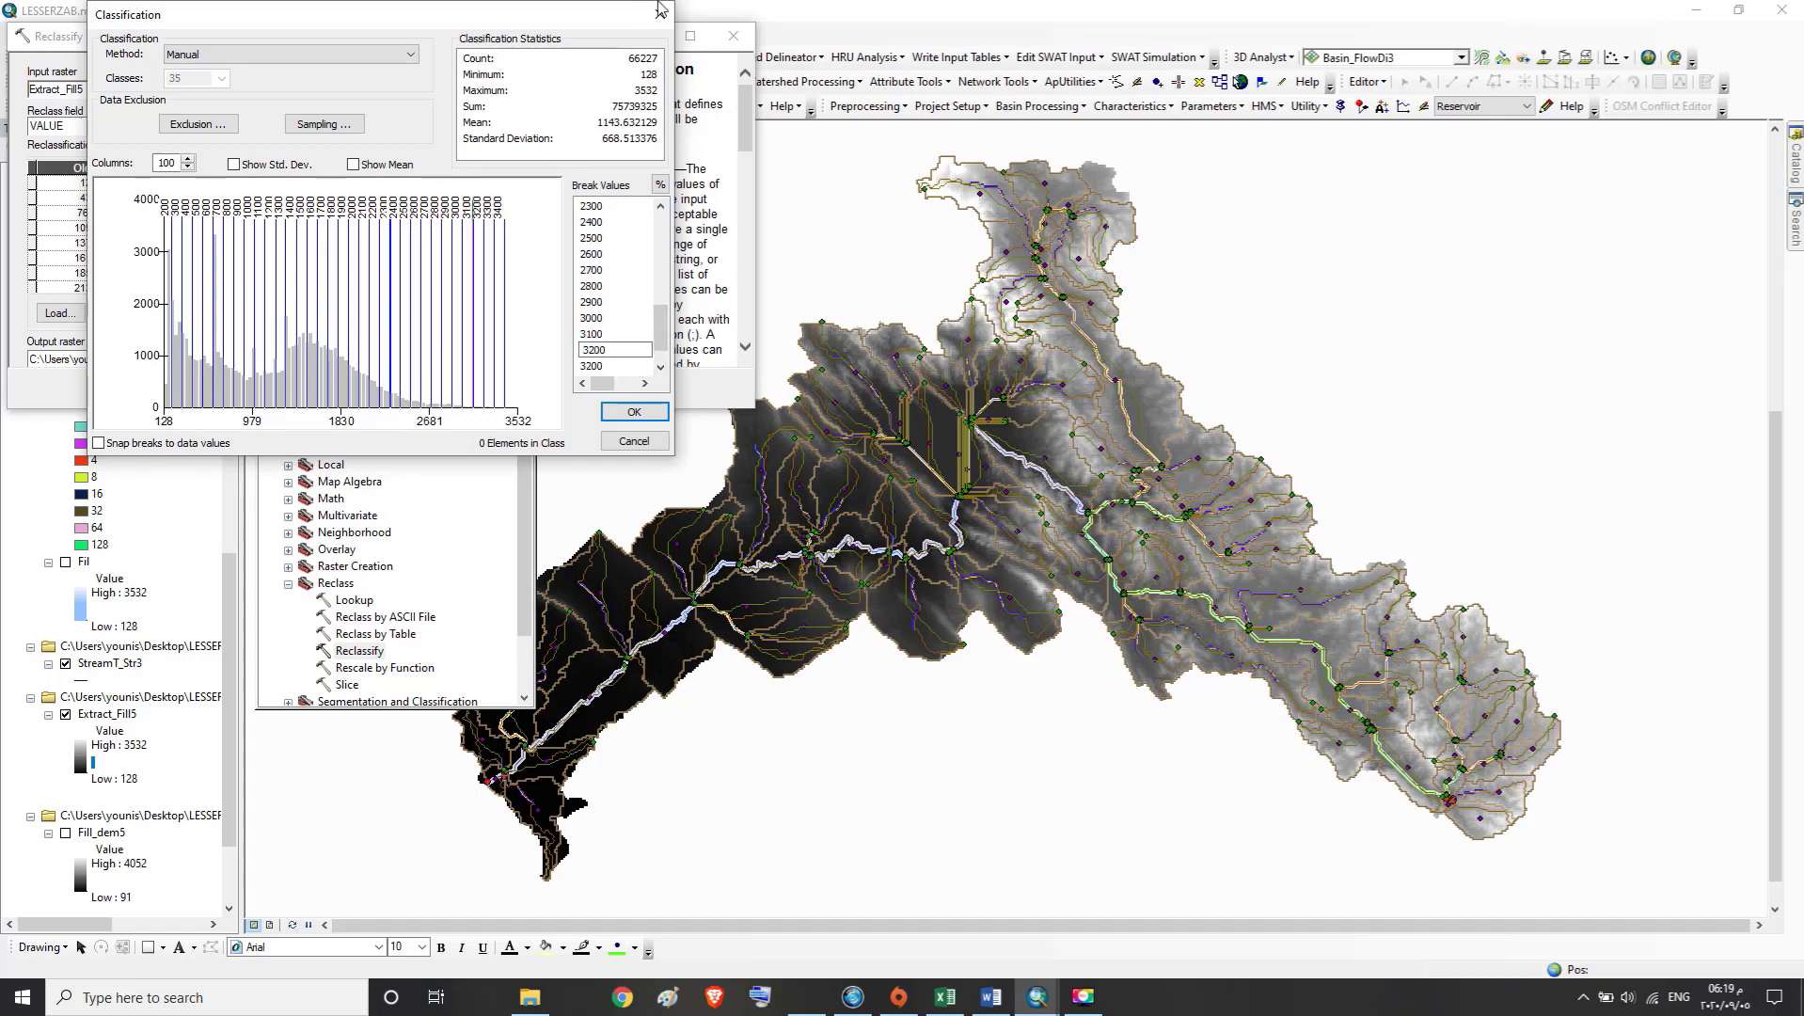
pyautogui.click(659, 369)
pyautogui.click(659, 370)
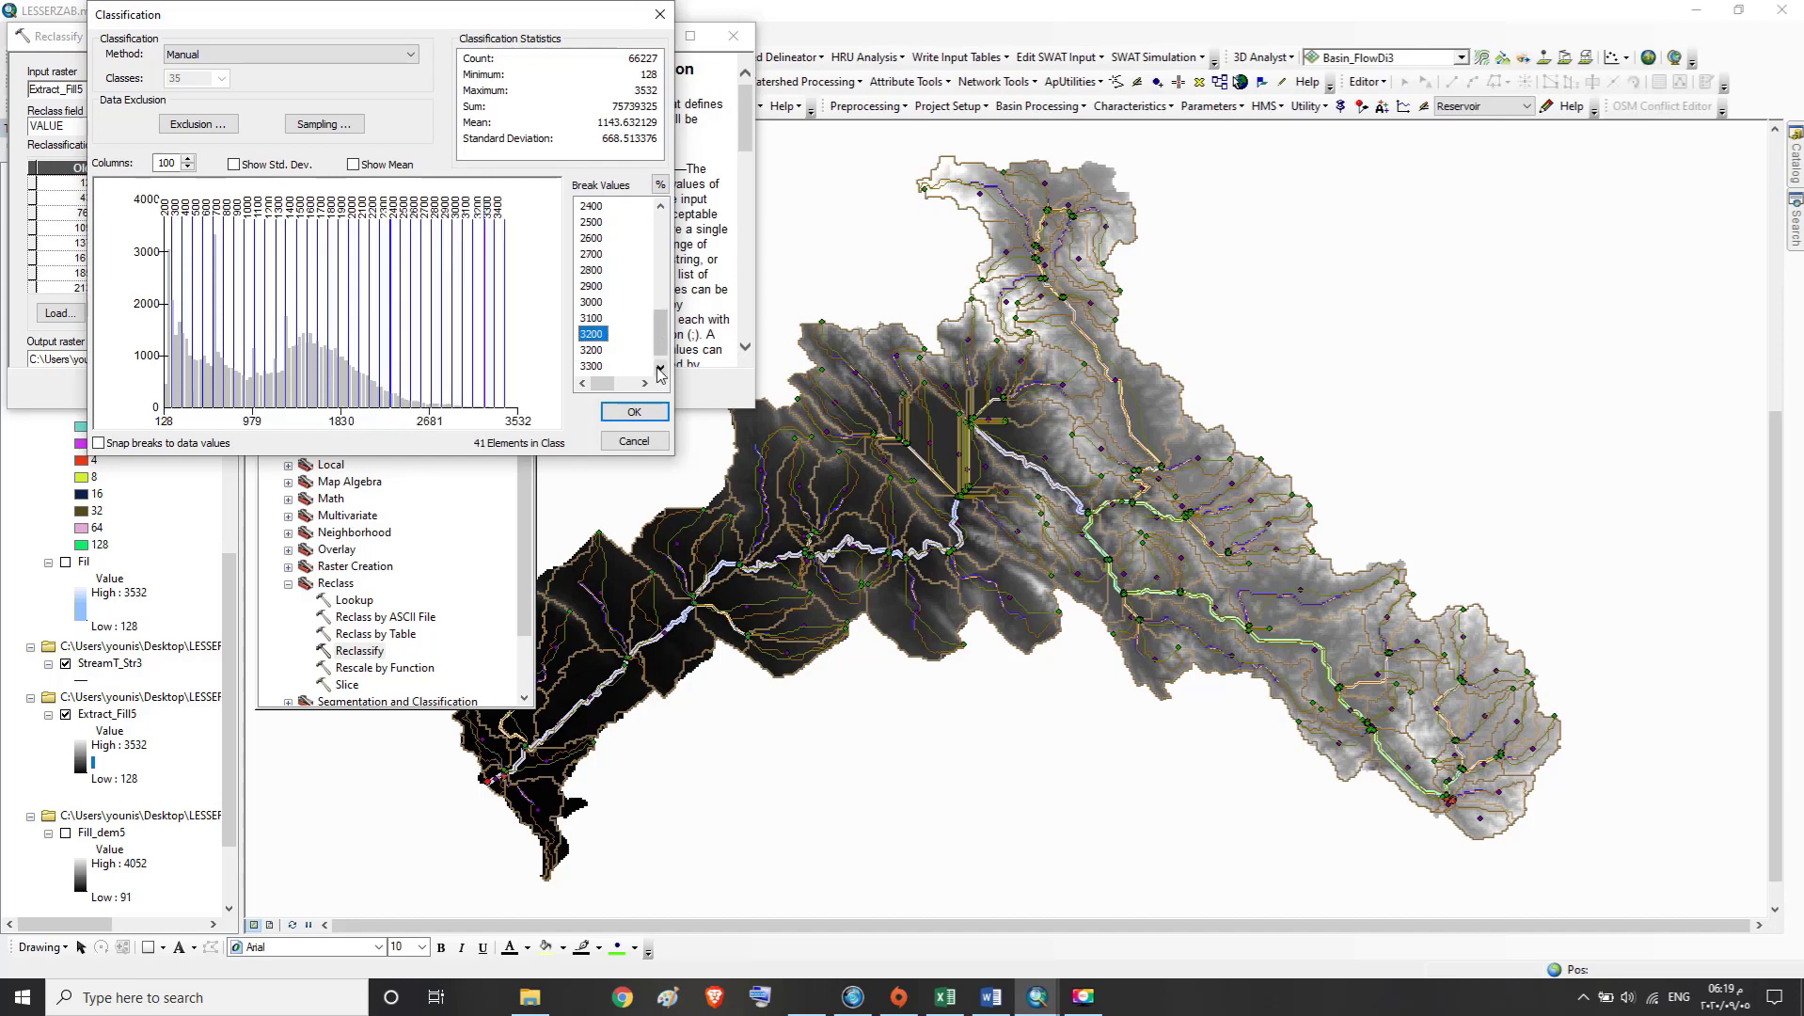
pyautogui.click(603, 354)
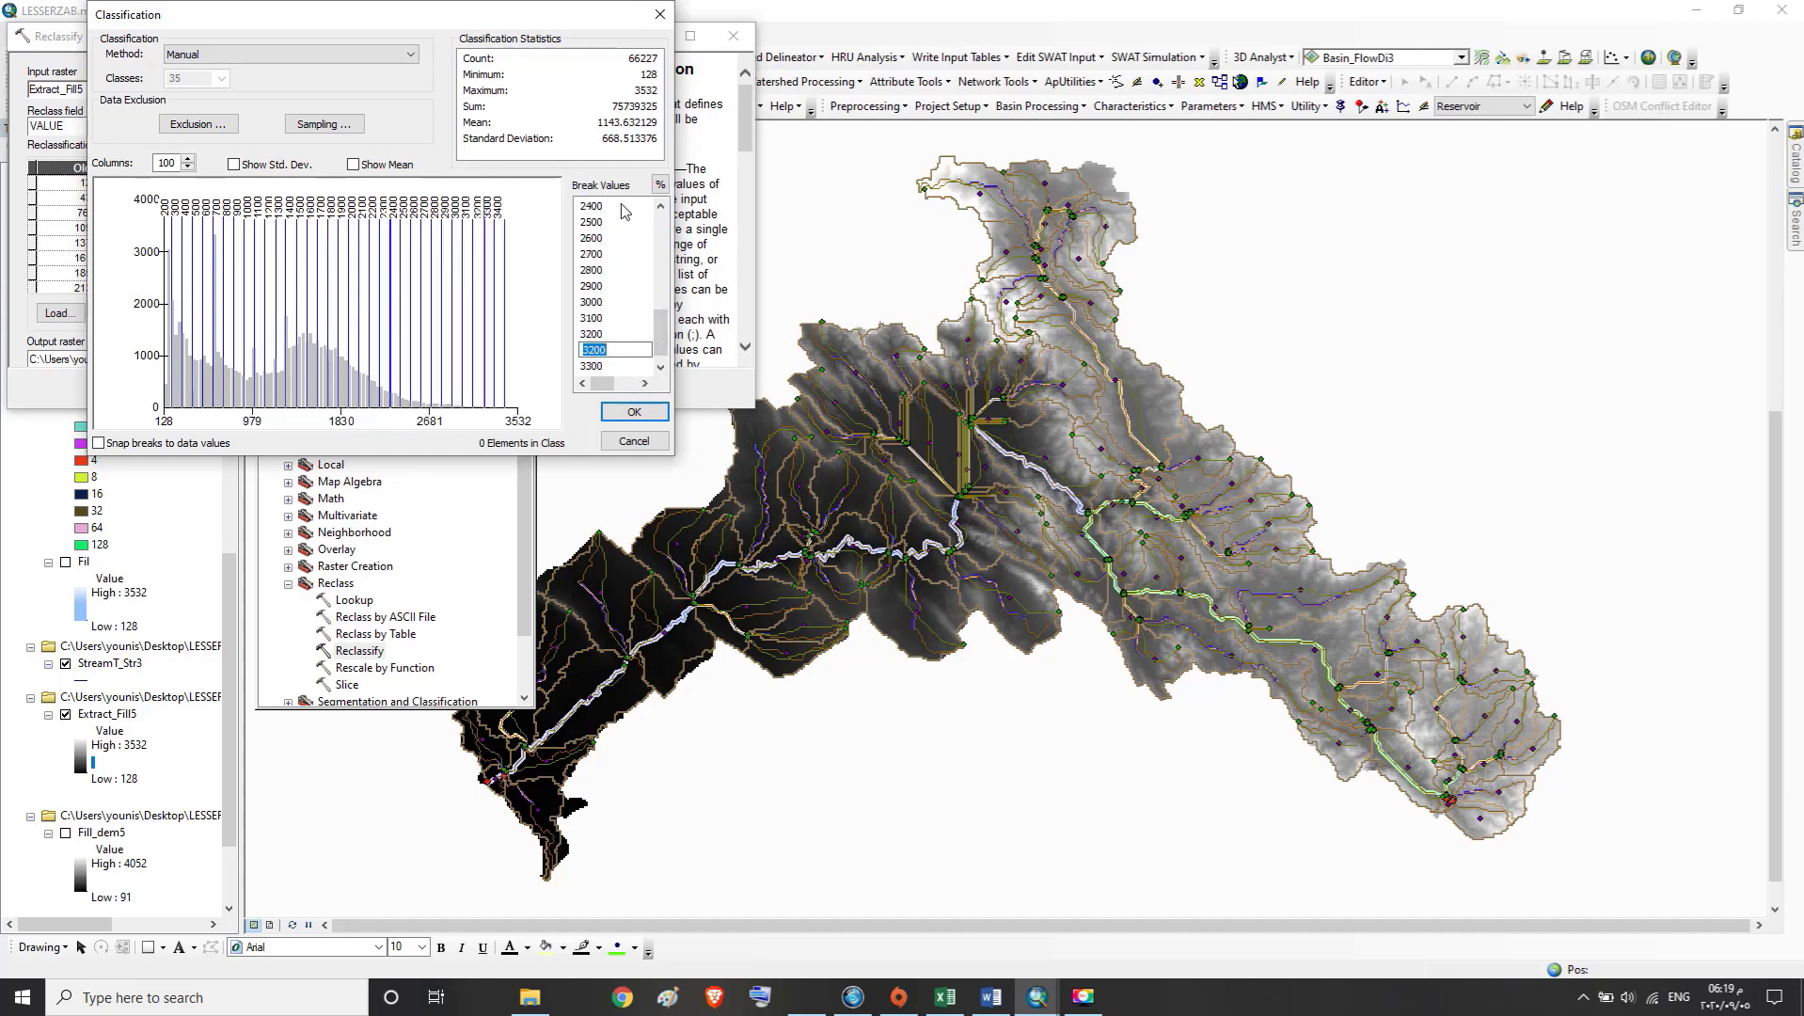
pyautogui.write('3300')
# Set the duplicate 3300 break value to 3400 and the final break value to 3500
pyautogui.click(660, 367)
pyautogui.click(603, 352)
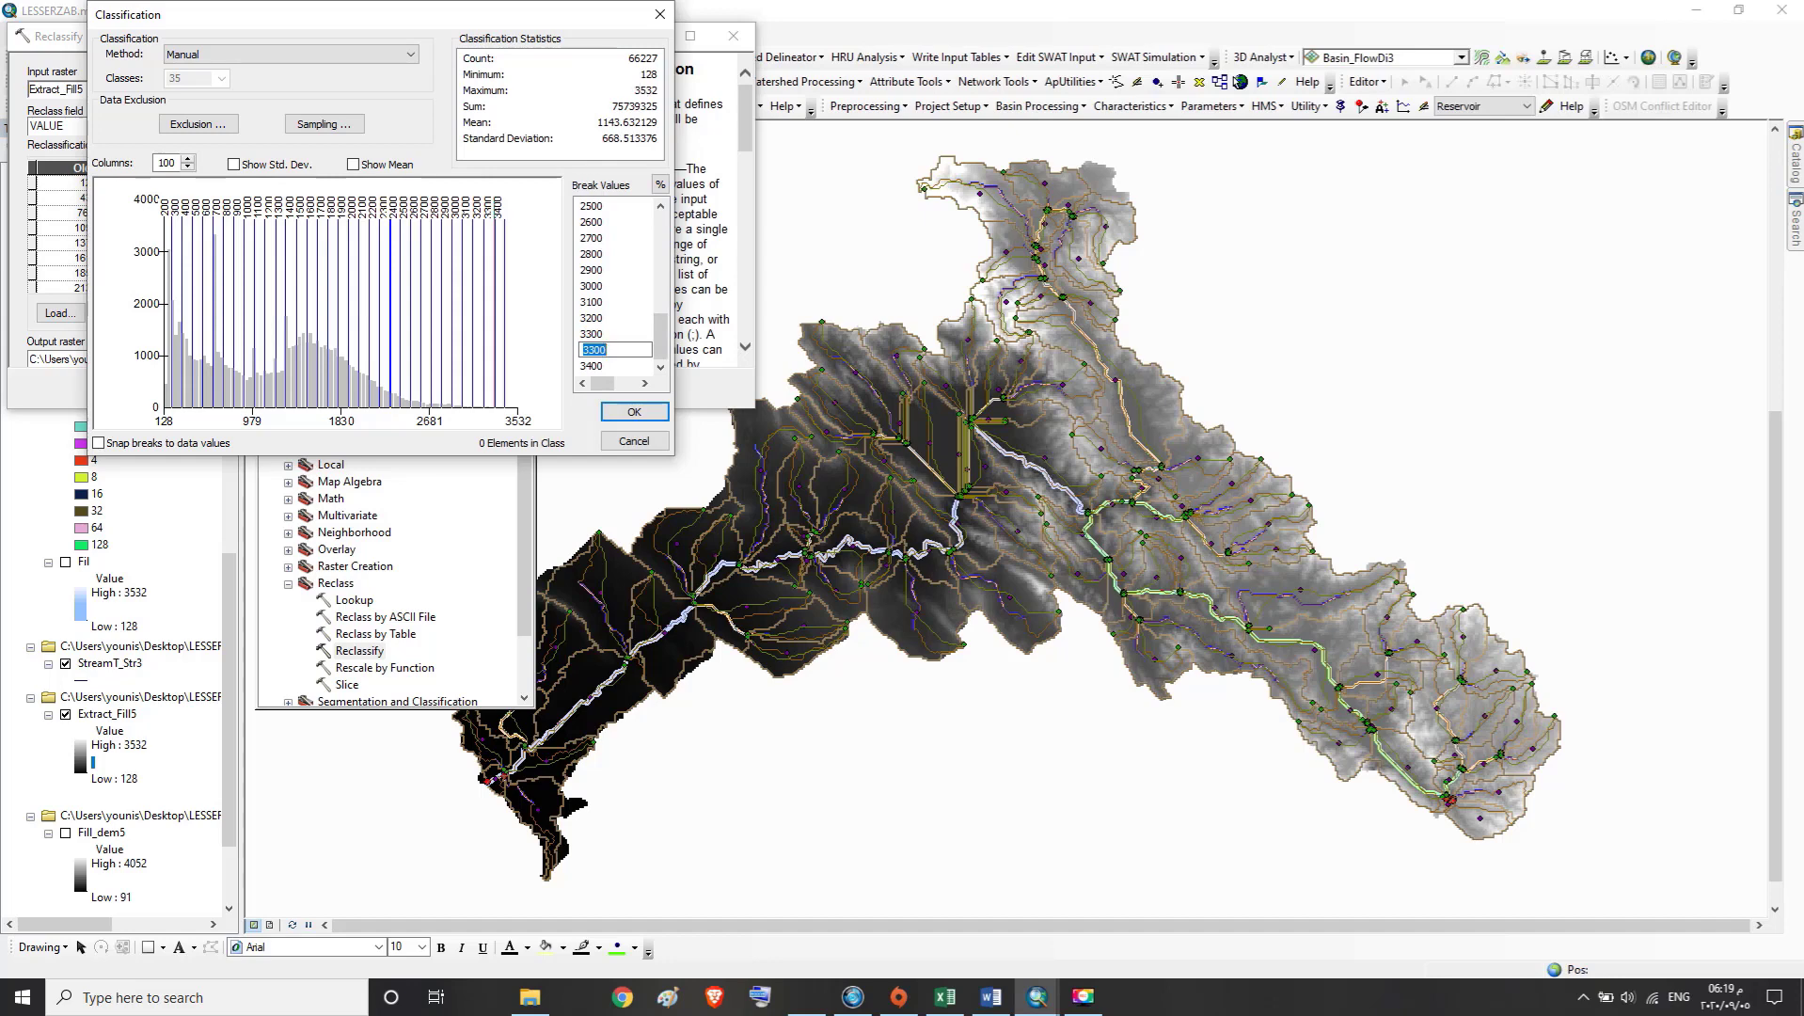
pyautogui.write('3400')
pyautogui.click(597, 365)
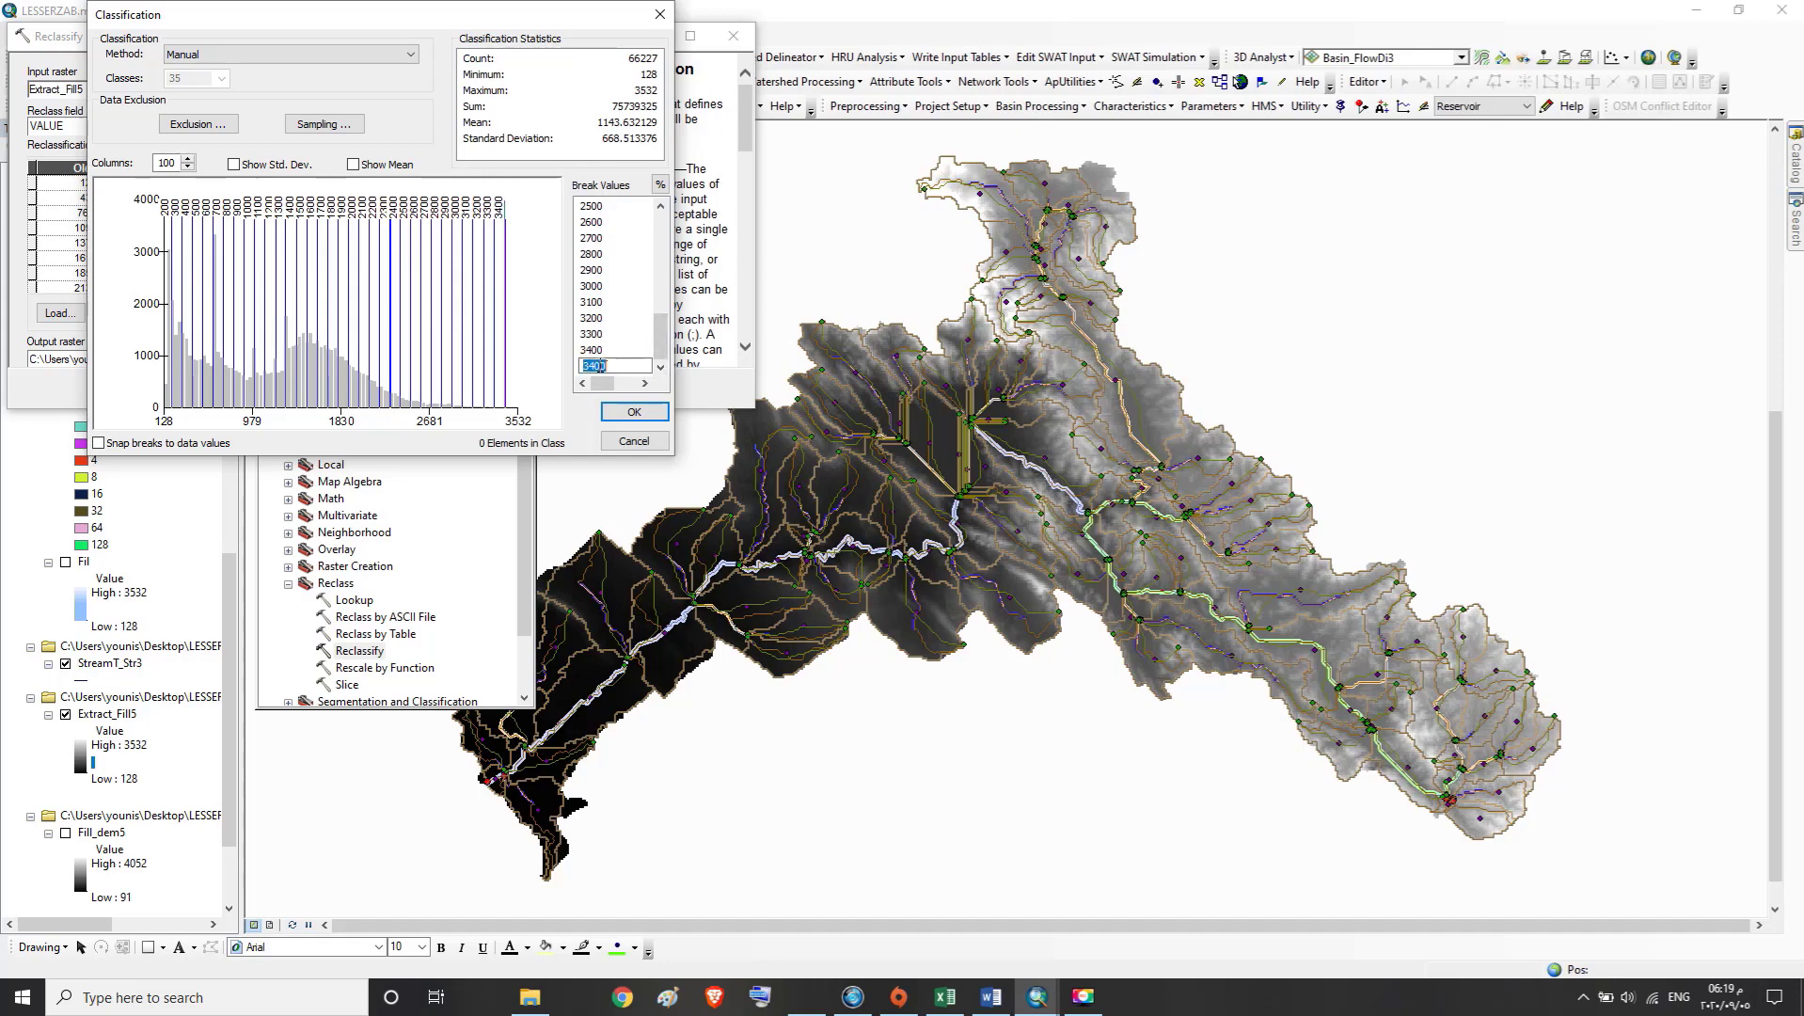
pyautogui.write('3500')
pyautogui.click(659, 327)
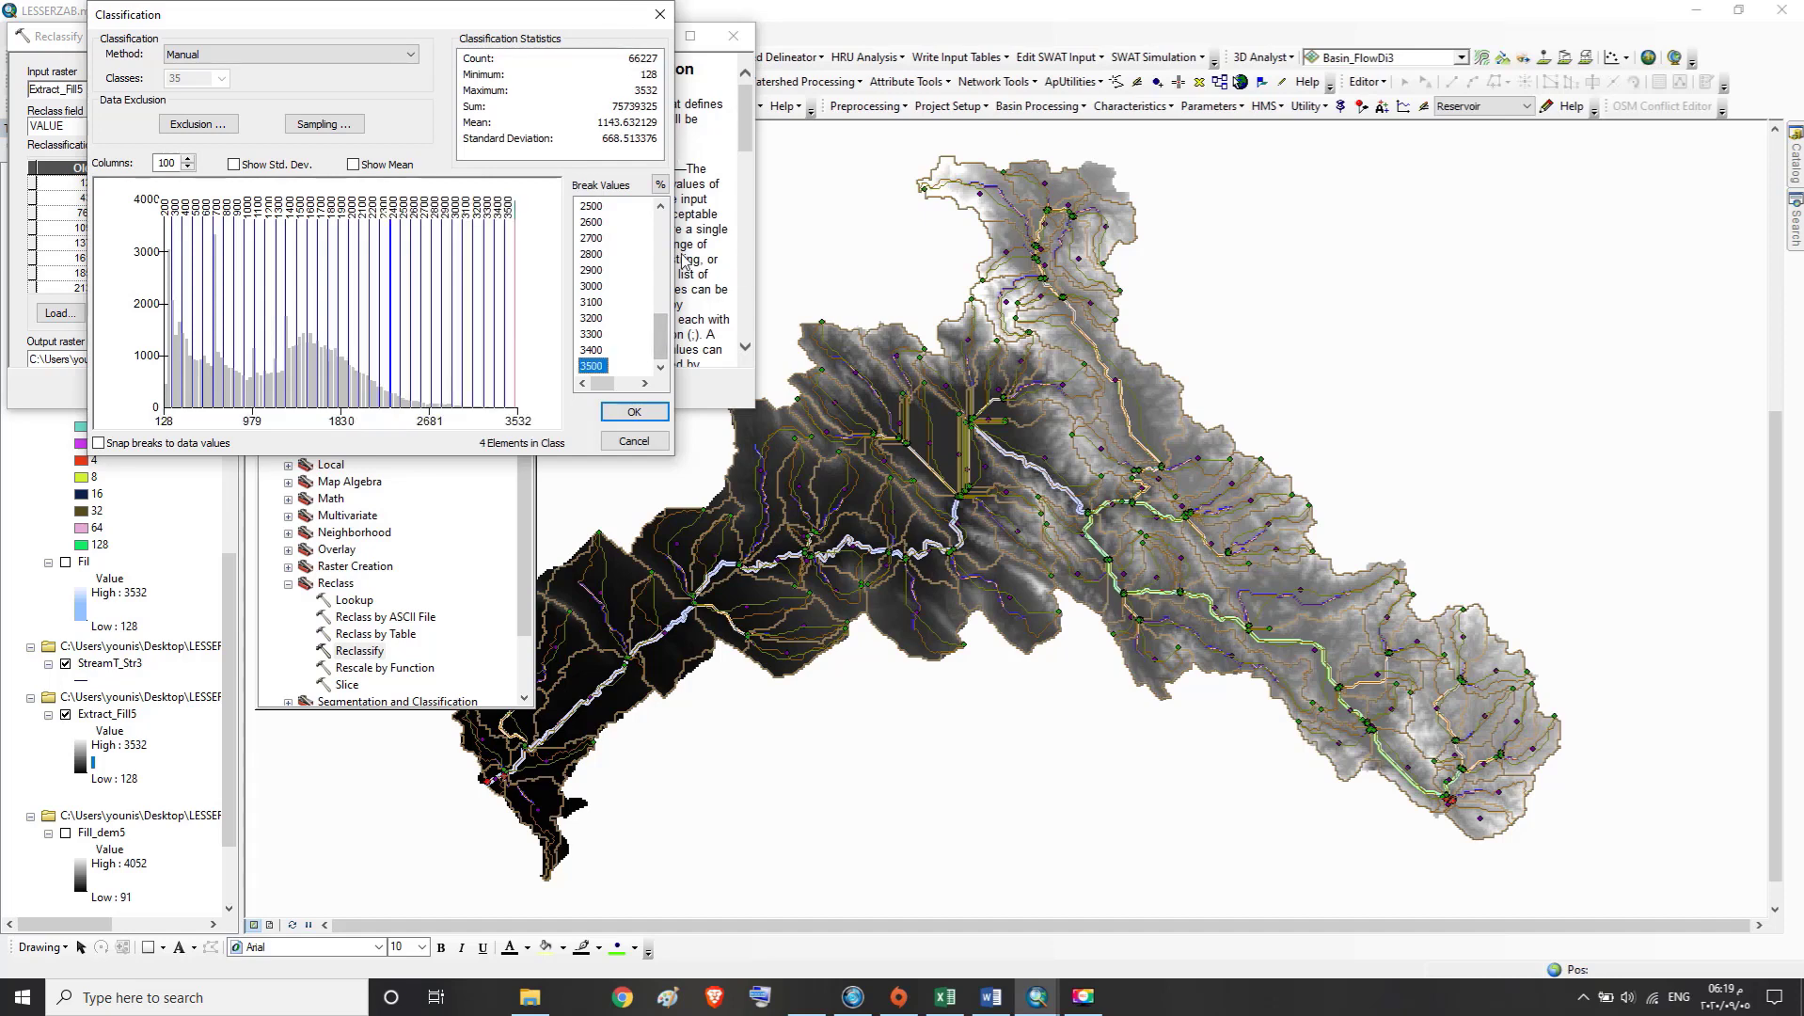
# Recheck the break values from the start of the list and set the duplicate 2300 break to 2400
pyautogui.moveTo(656, 323); pyautogui.dragTo(653, 197)
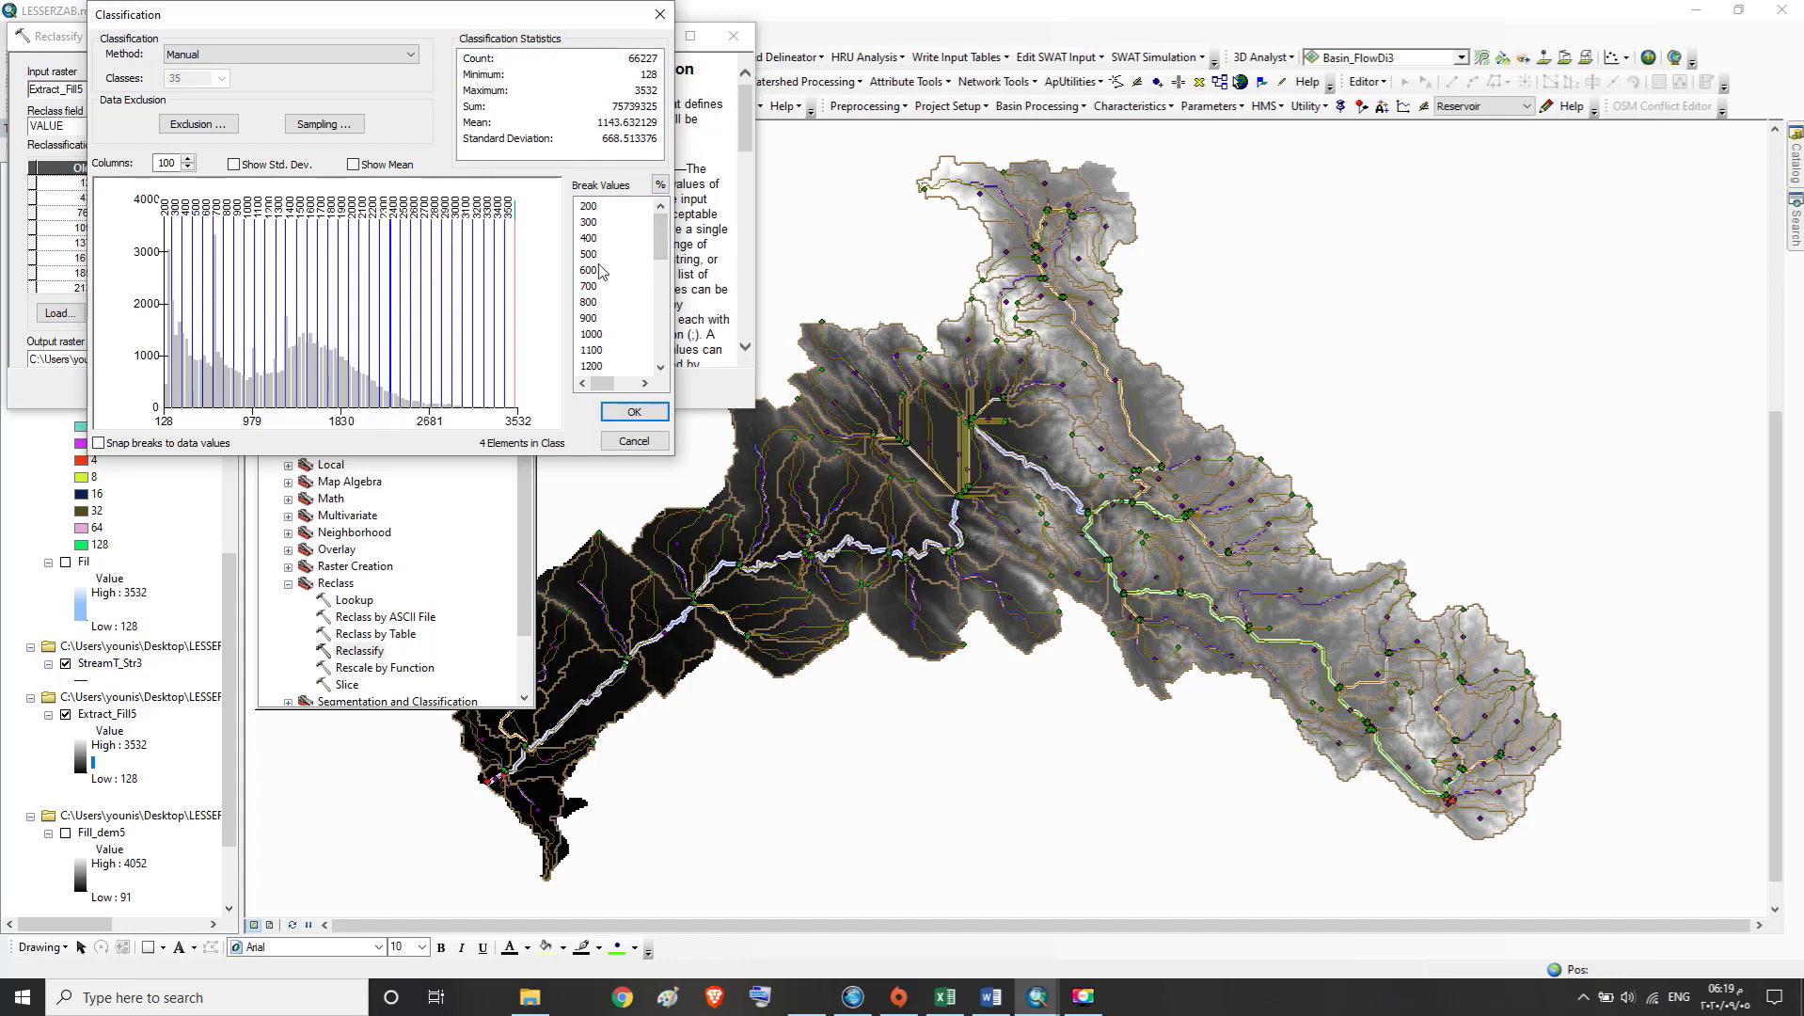
pyautogui.click(660, 367)
pyautogui.click(660, 368)
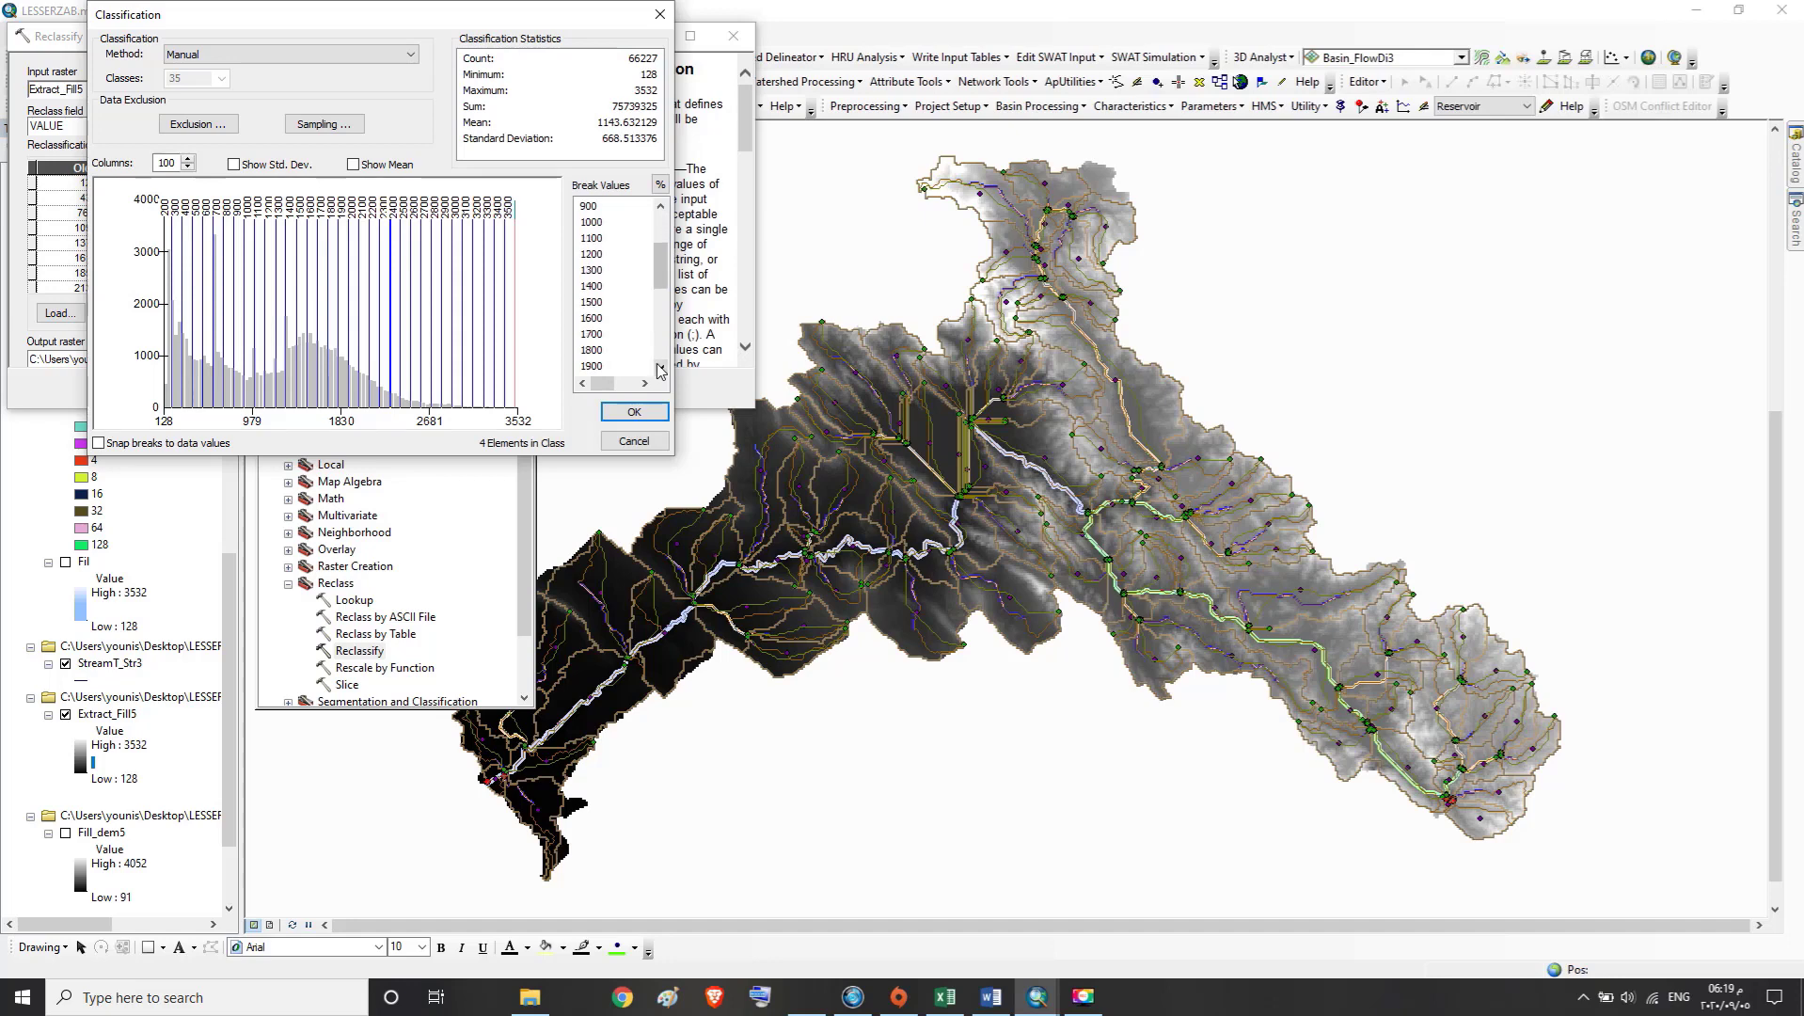
pyautogui.click(660, 368)
pyautogui.click(660, 368)
pyautogui.click(660, 367)
pyautogui.click(660, 368)
pyautogui.click(660, 368)
pyautogui.doubleClick(596, 351)
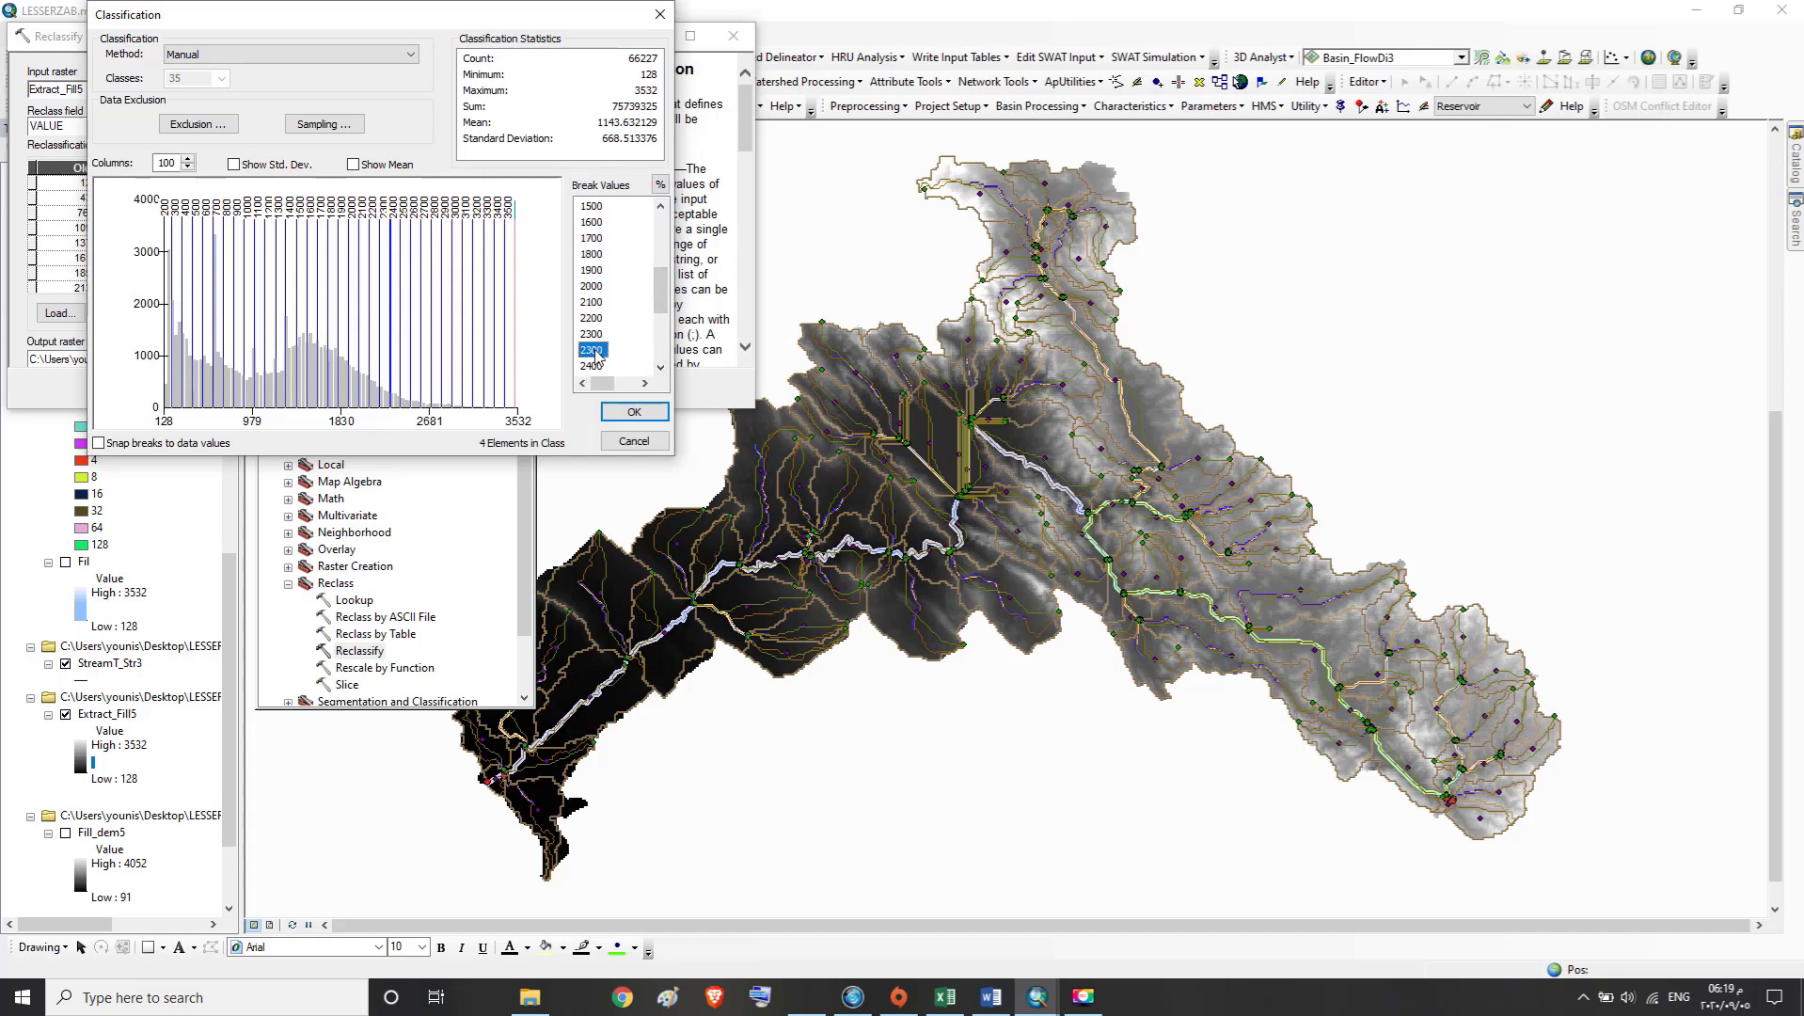
pyautogui.write('2400')
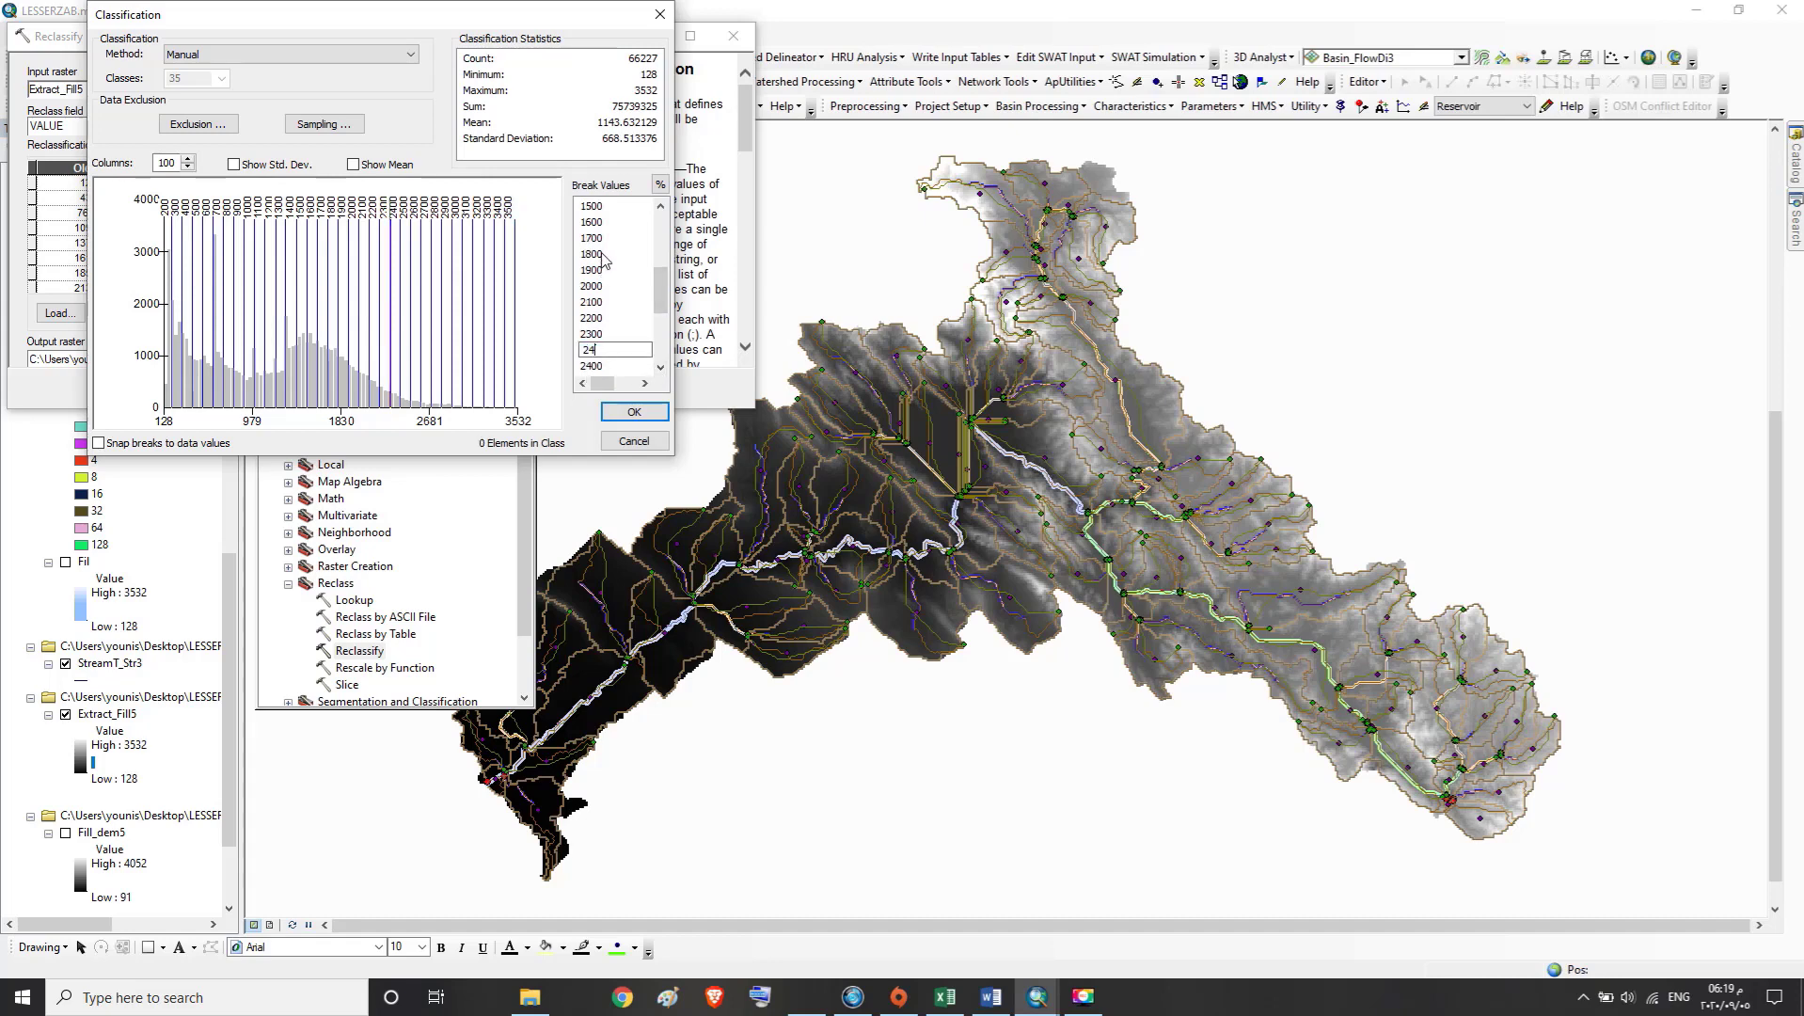
# Set the duplicate 2400 break value to 2500 and the duplicate 2500 break to 2600
pyautogui.click(620, 355)
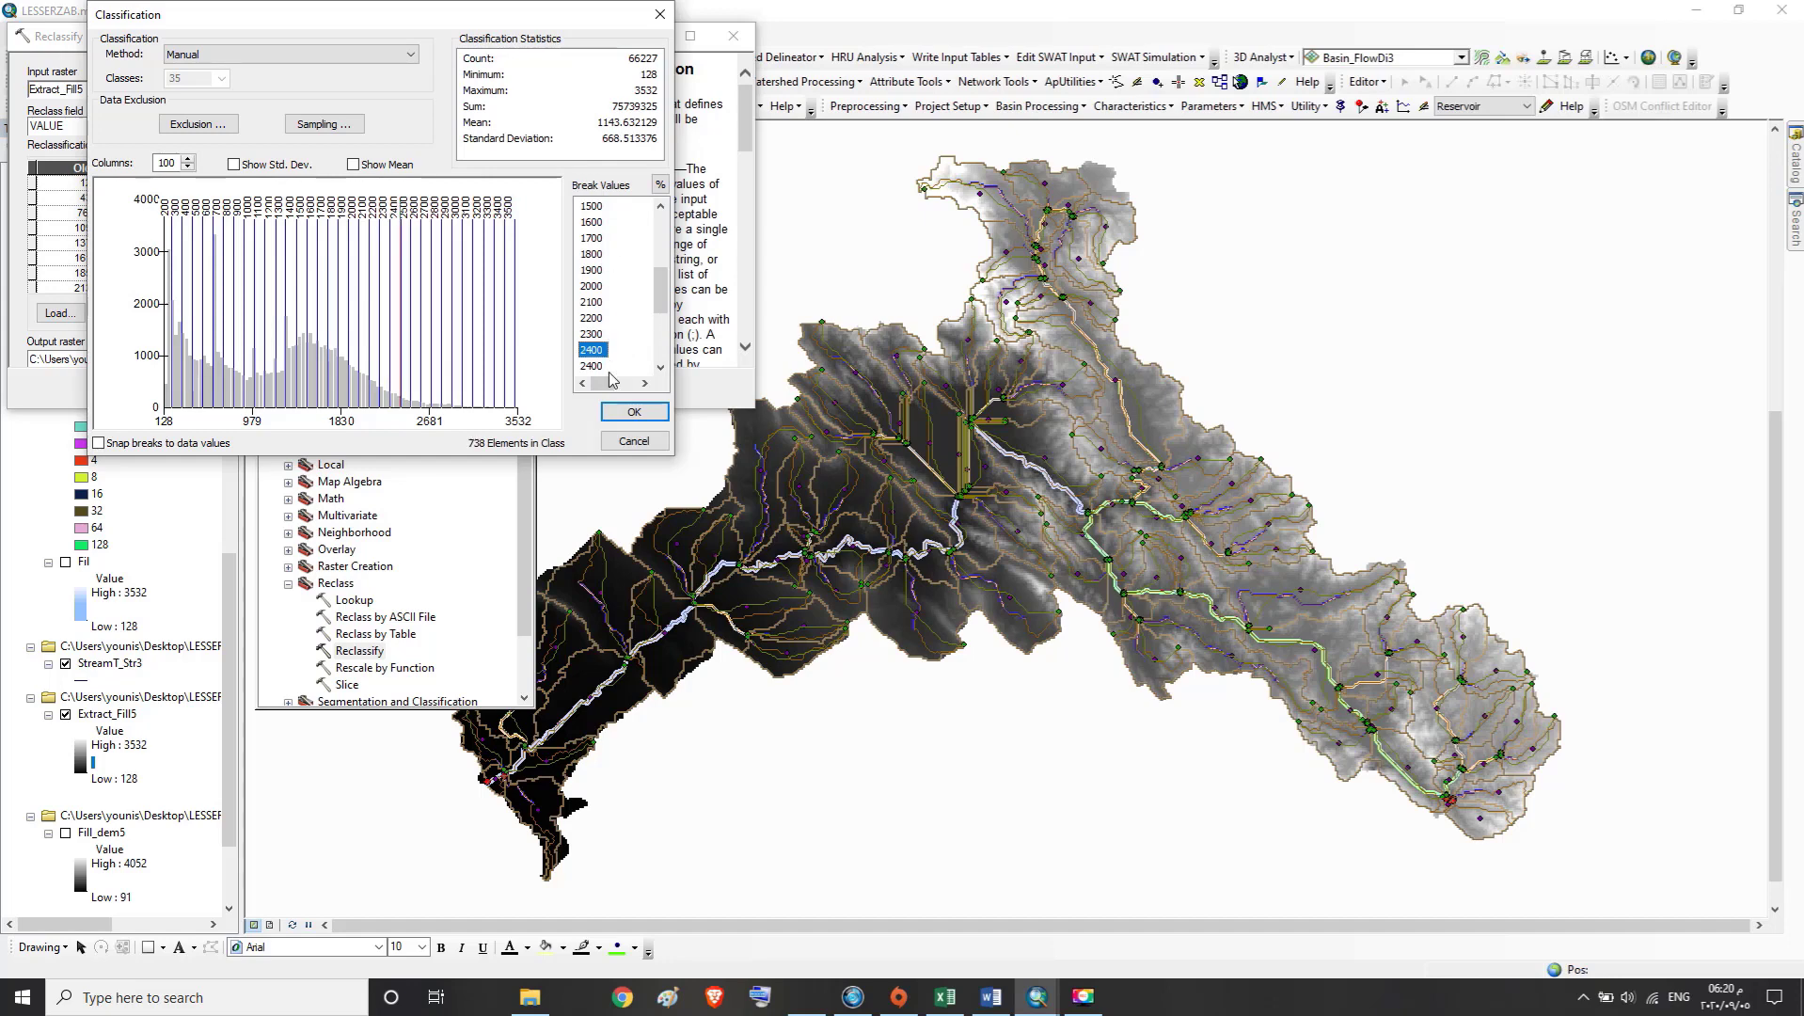
pyautogui.click(600, 366)
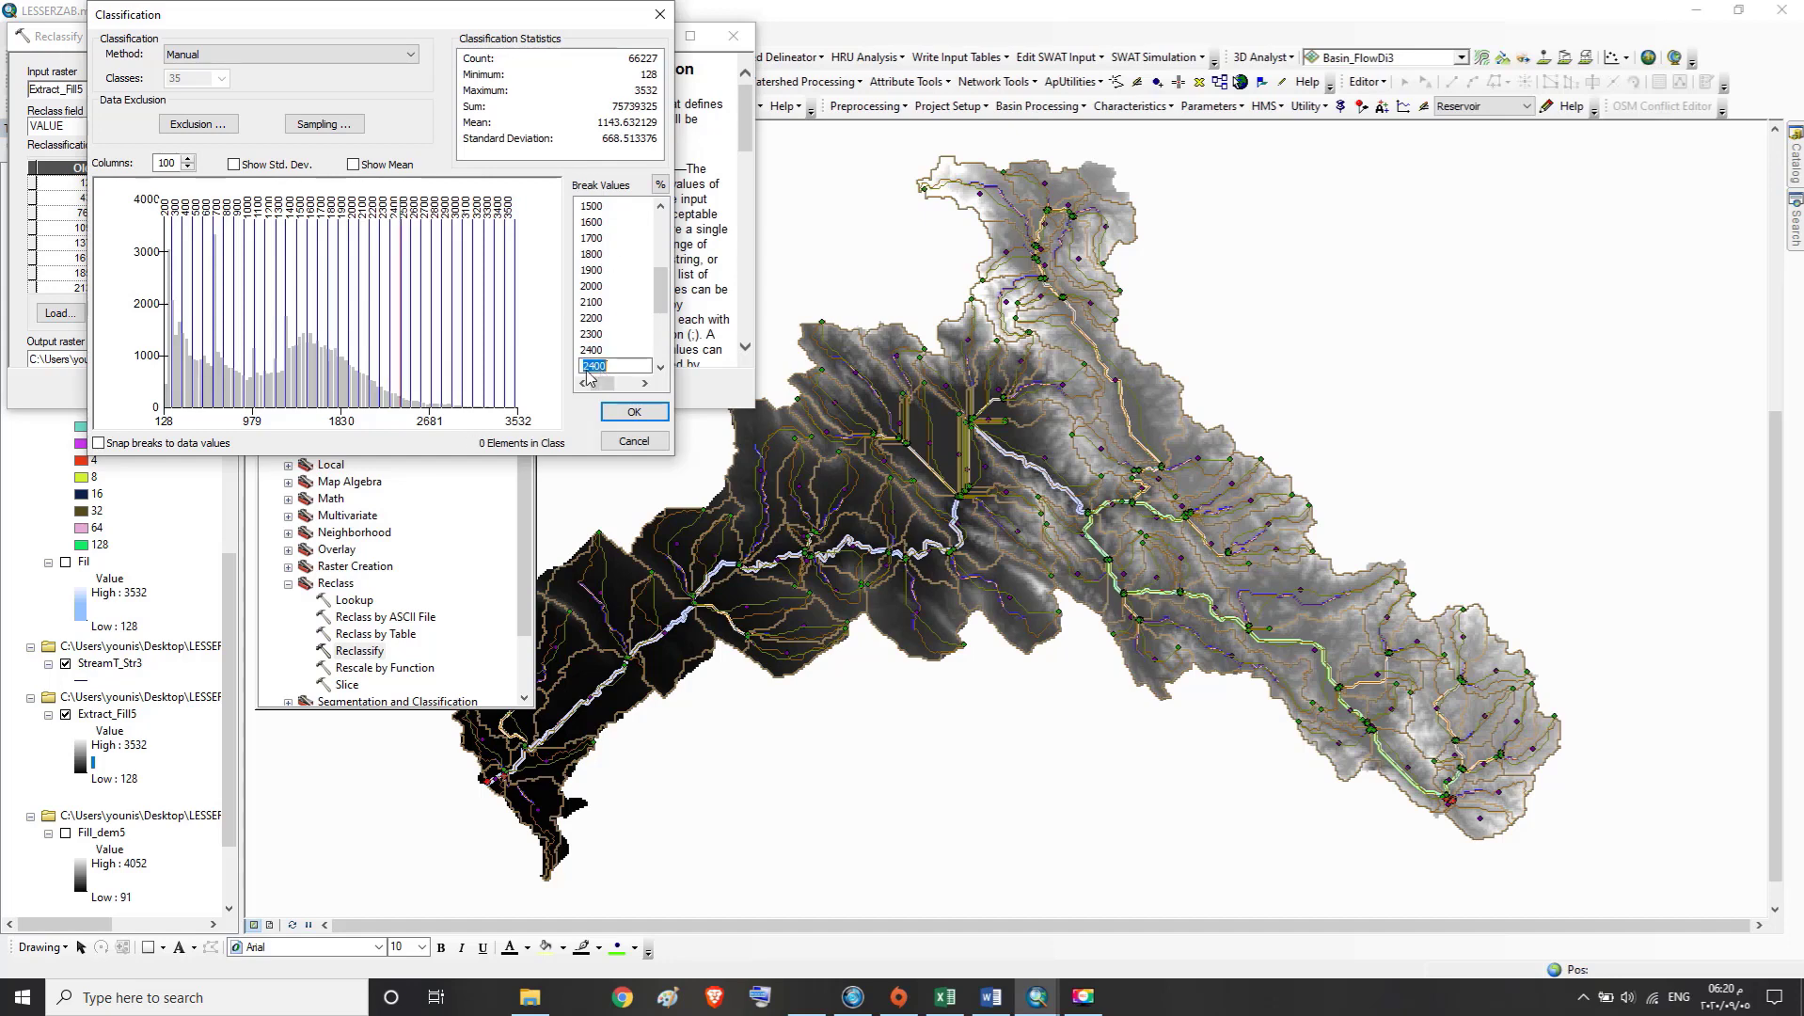
pyautogui.write('2500')
pyautogui.click(661, 369)
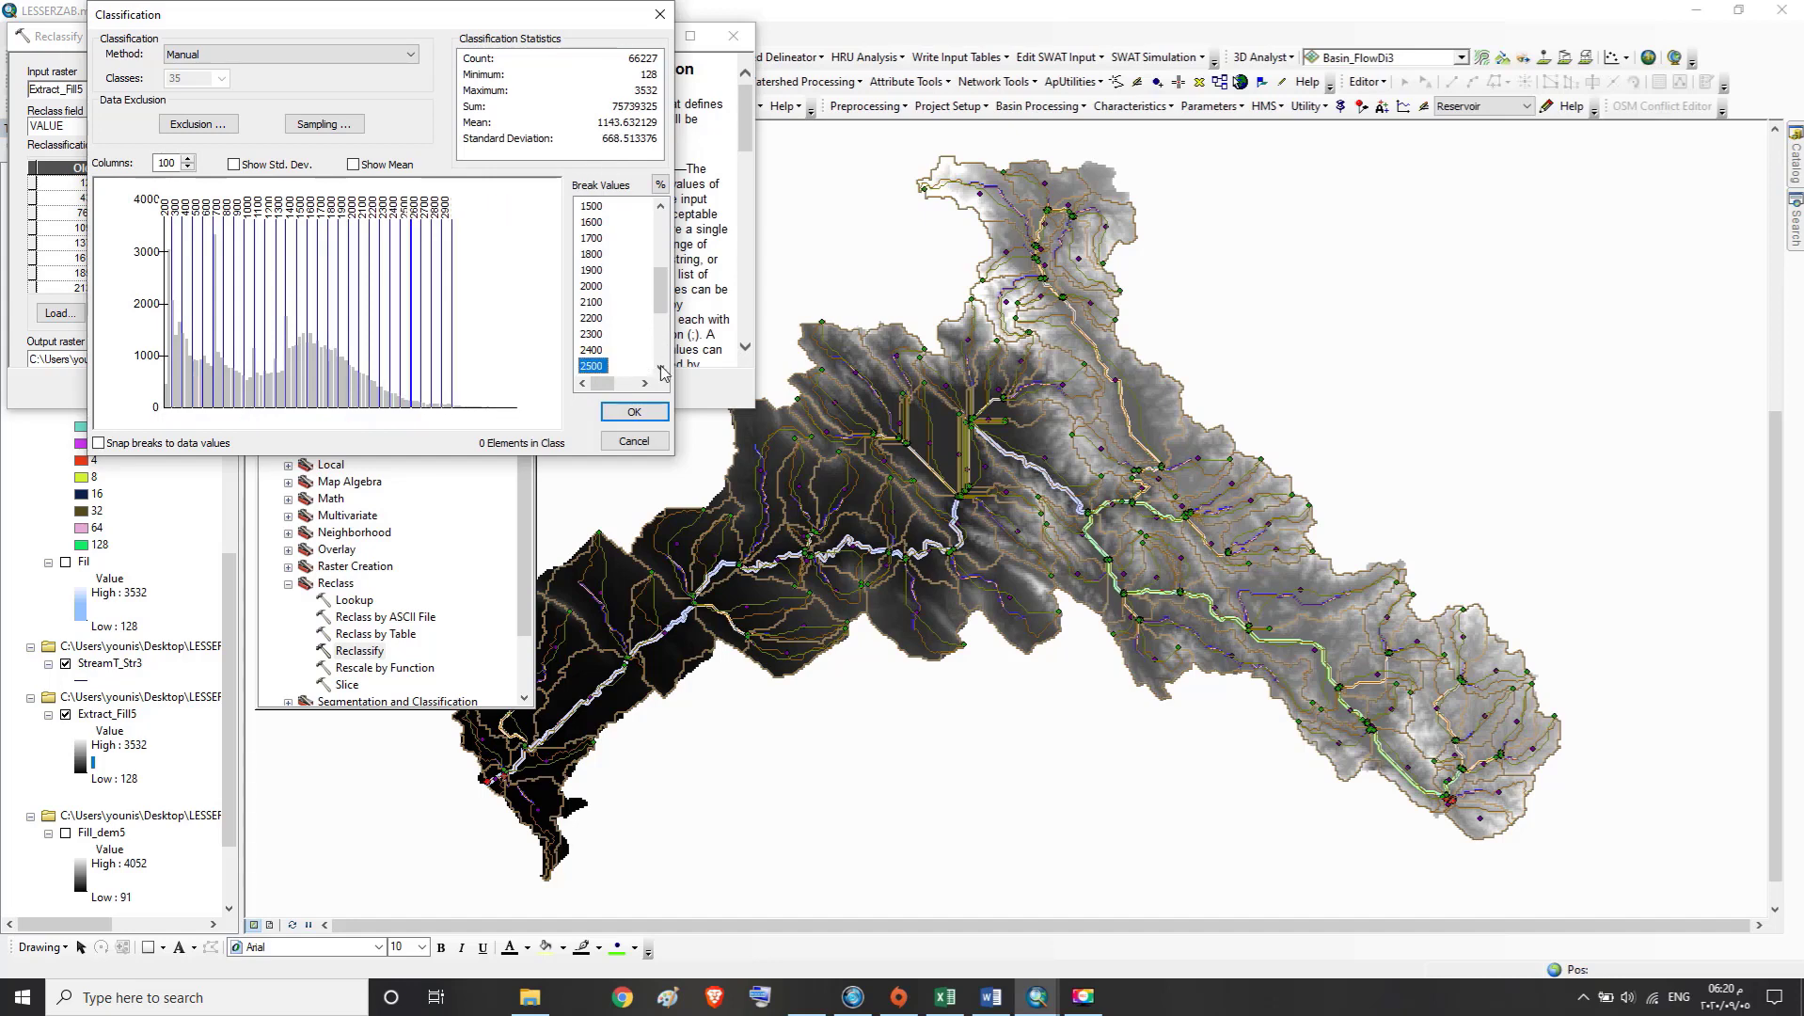
pyautogui.click(661, 367)
pyautogui.click(661, 368)
pyautogui.click(662, 368)
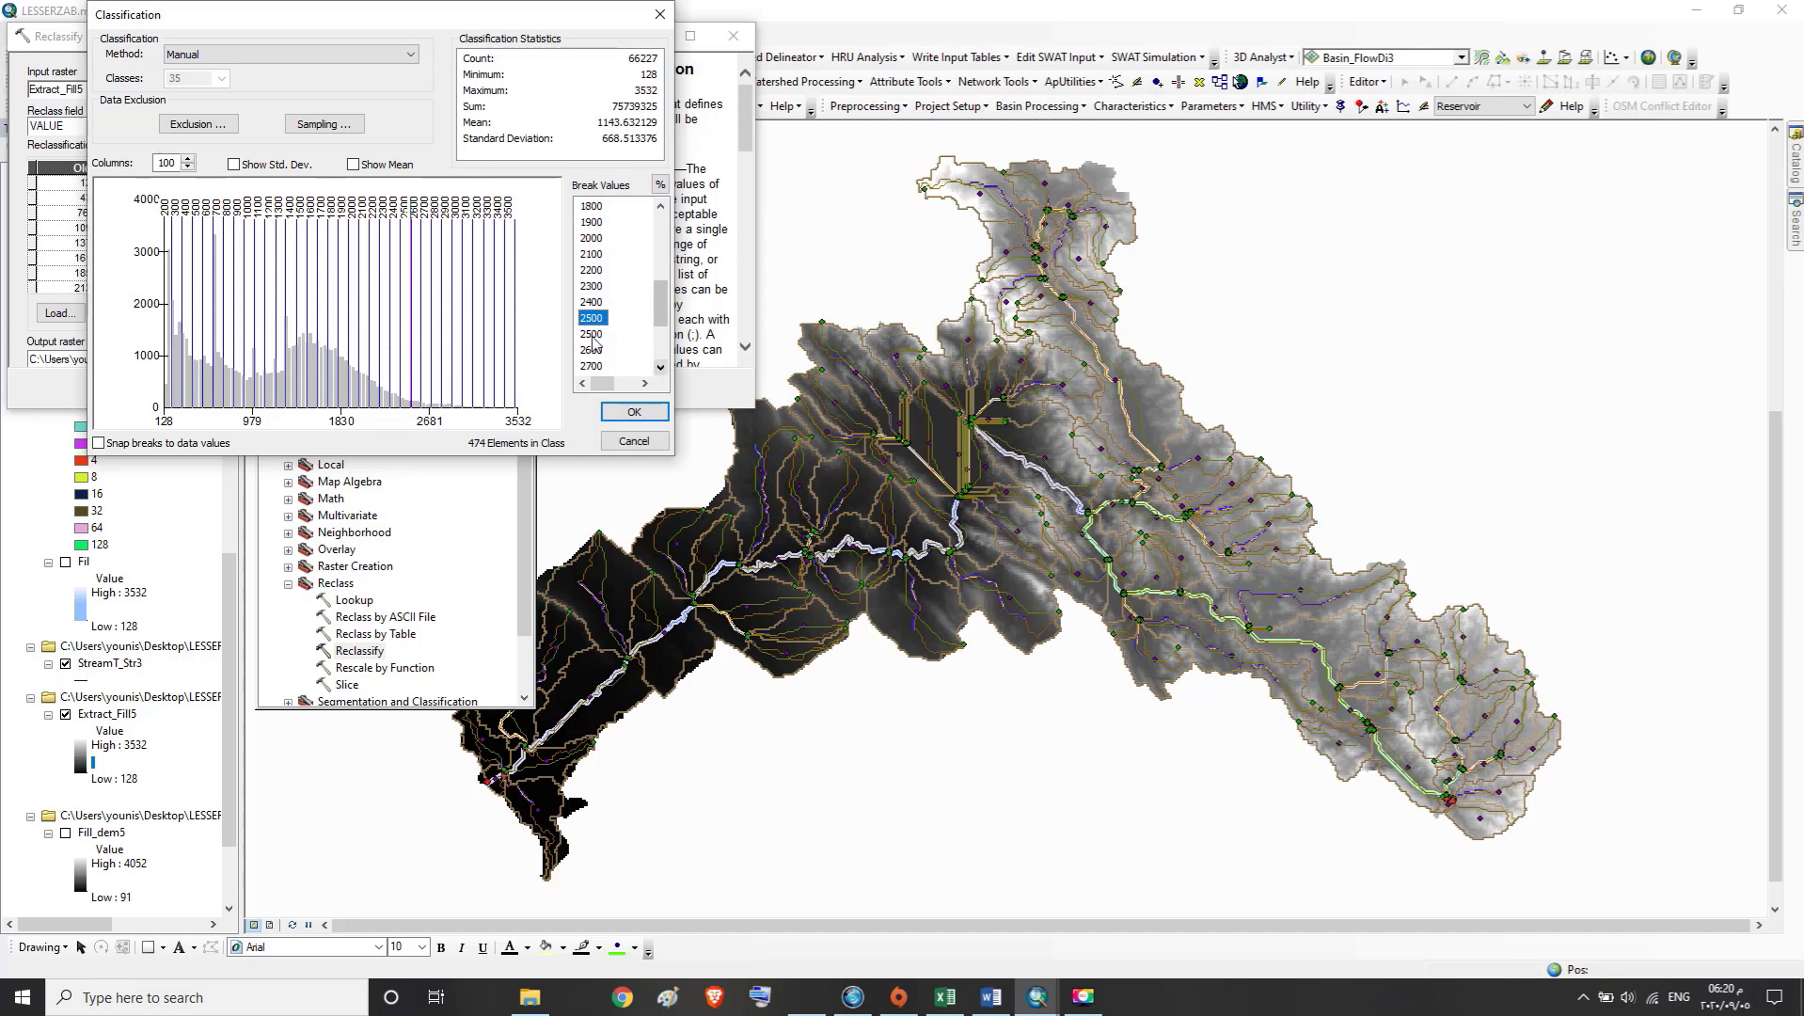
pyautogui.click(591, 337)
pyautogui.click(590, 335)
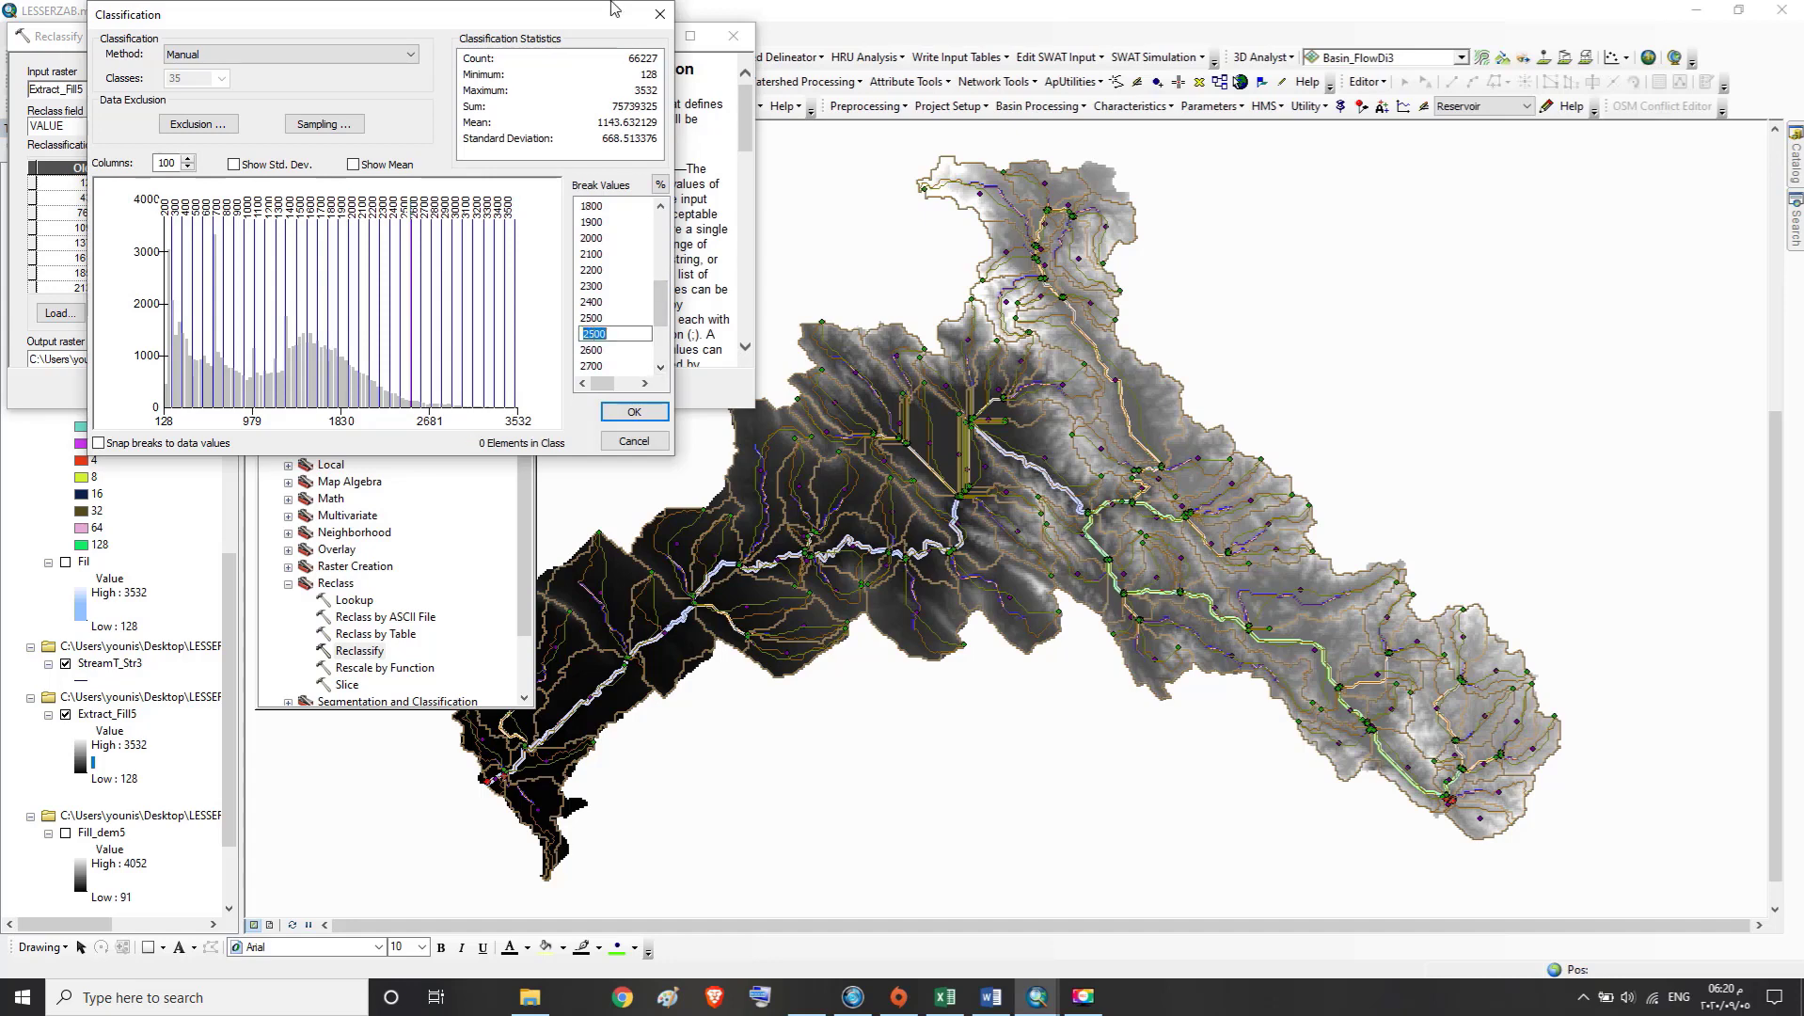
pyautogui.write('26')
# Set the duplicate 2600 break value to 2700 and the duplicate 2700 break to 2800
pyautogui.click(602, 349)
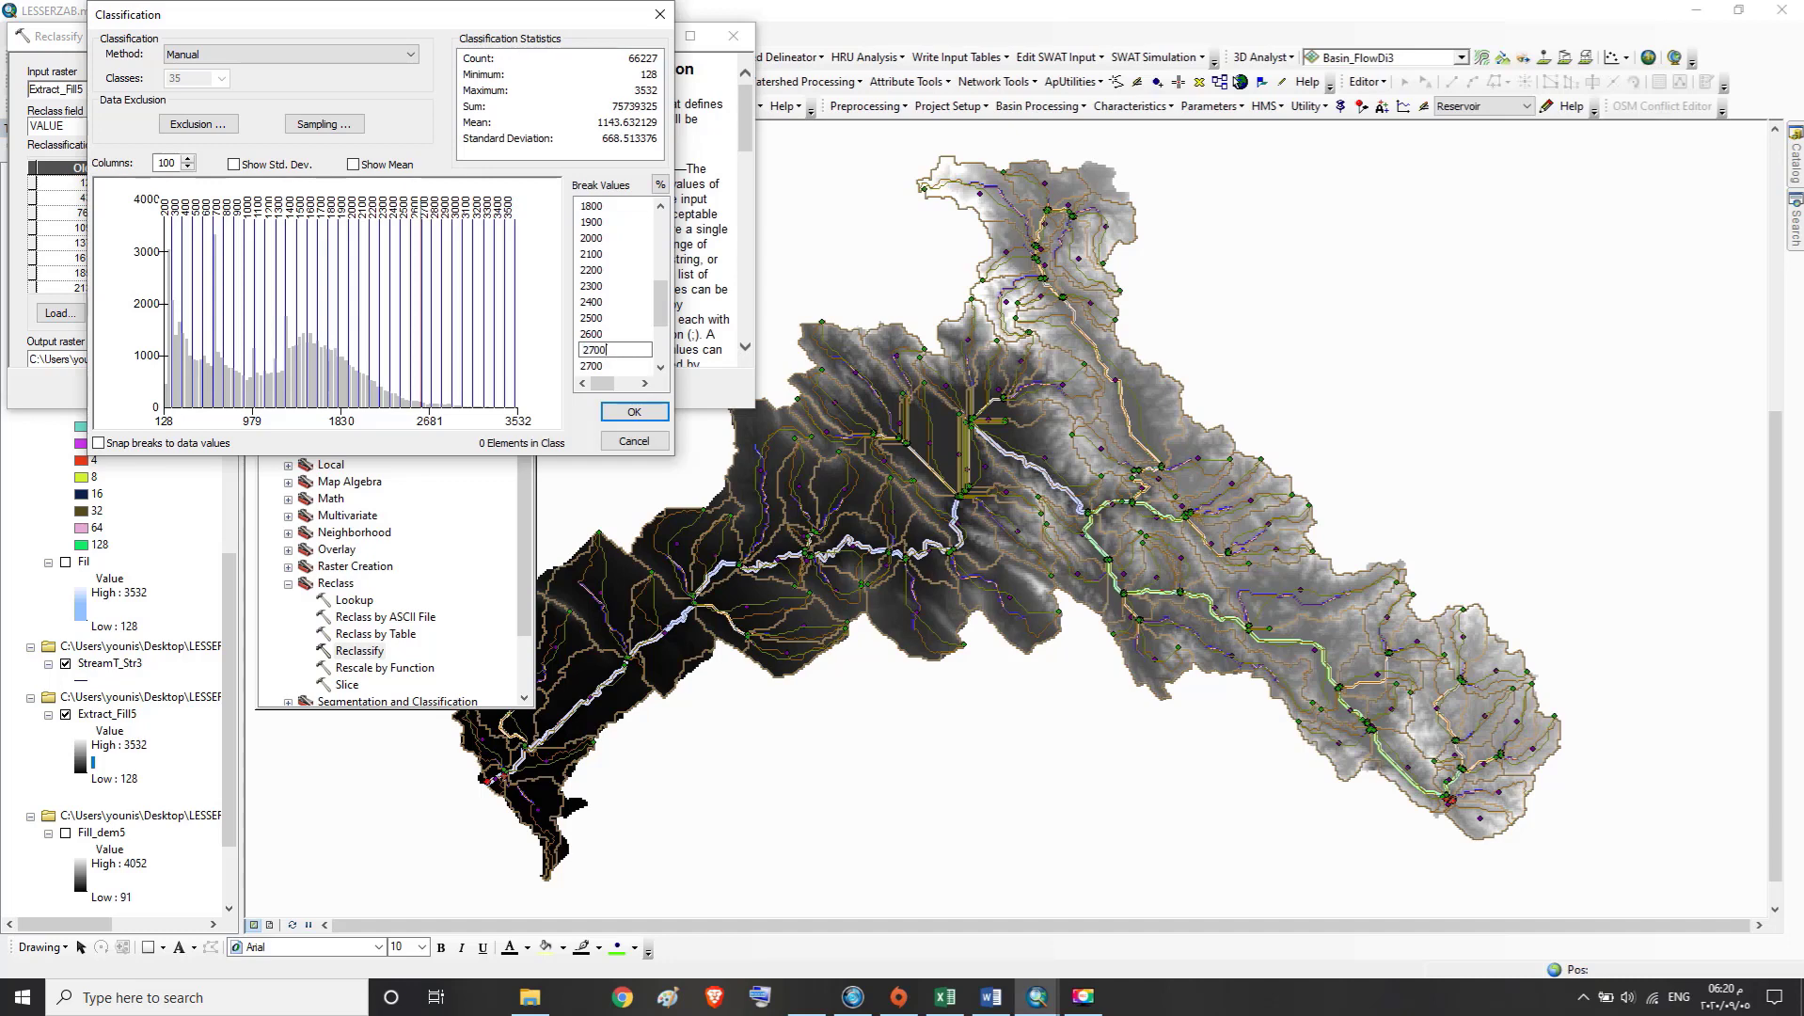
pyautogui.click(593, 369)
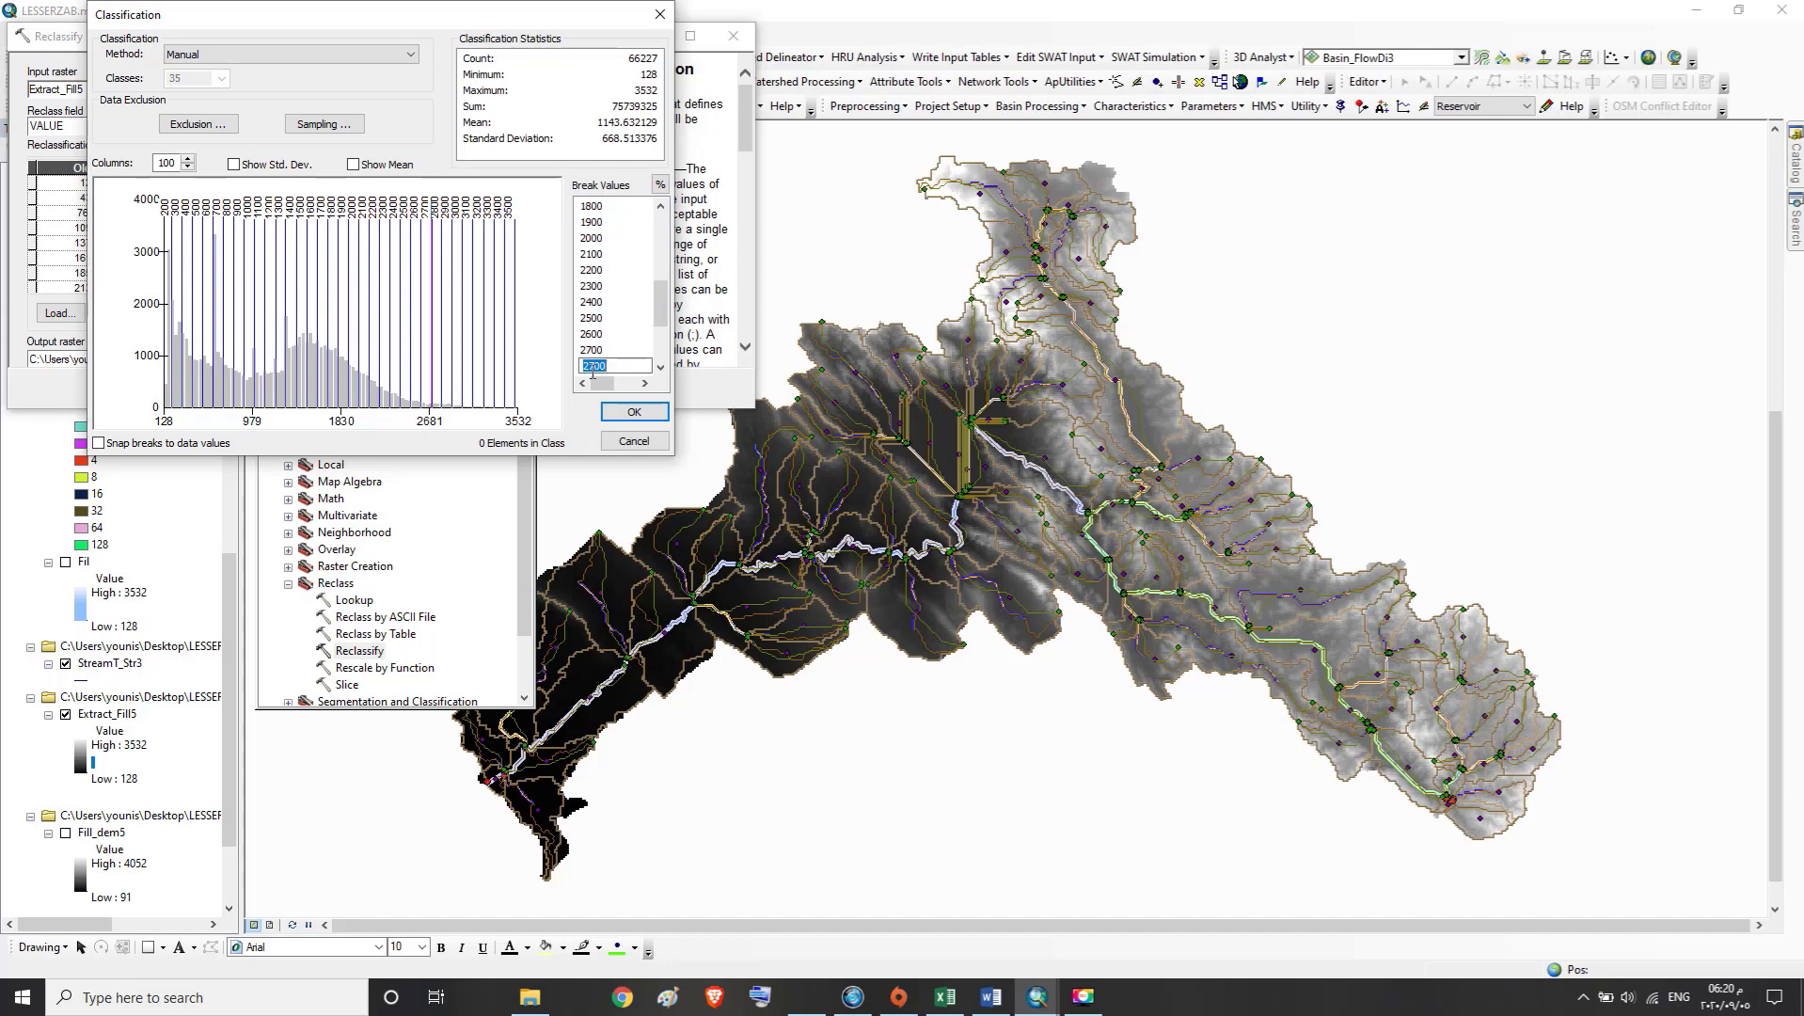
pyautogui.write('2')
# Set the duplicate 2800 break value to 2900 and the duplicate 2900 break to 3000
pyautogui.click(661, 366)
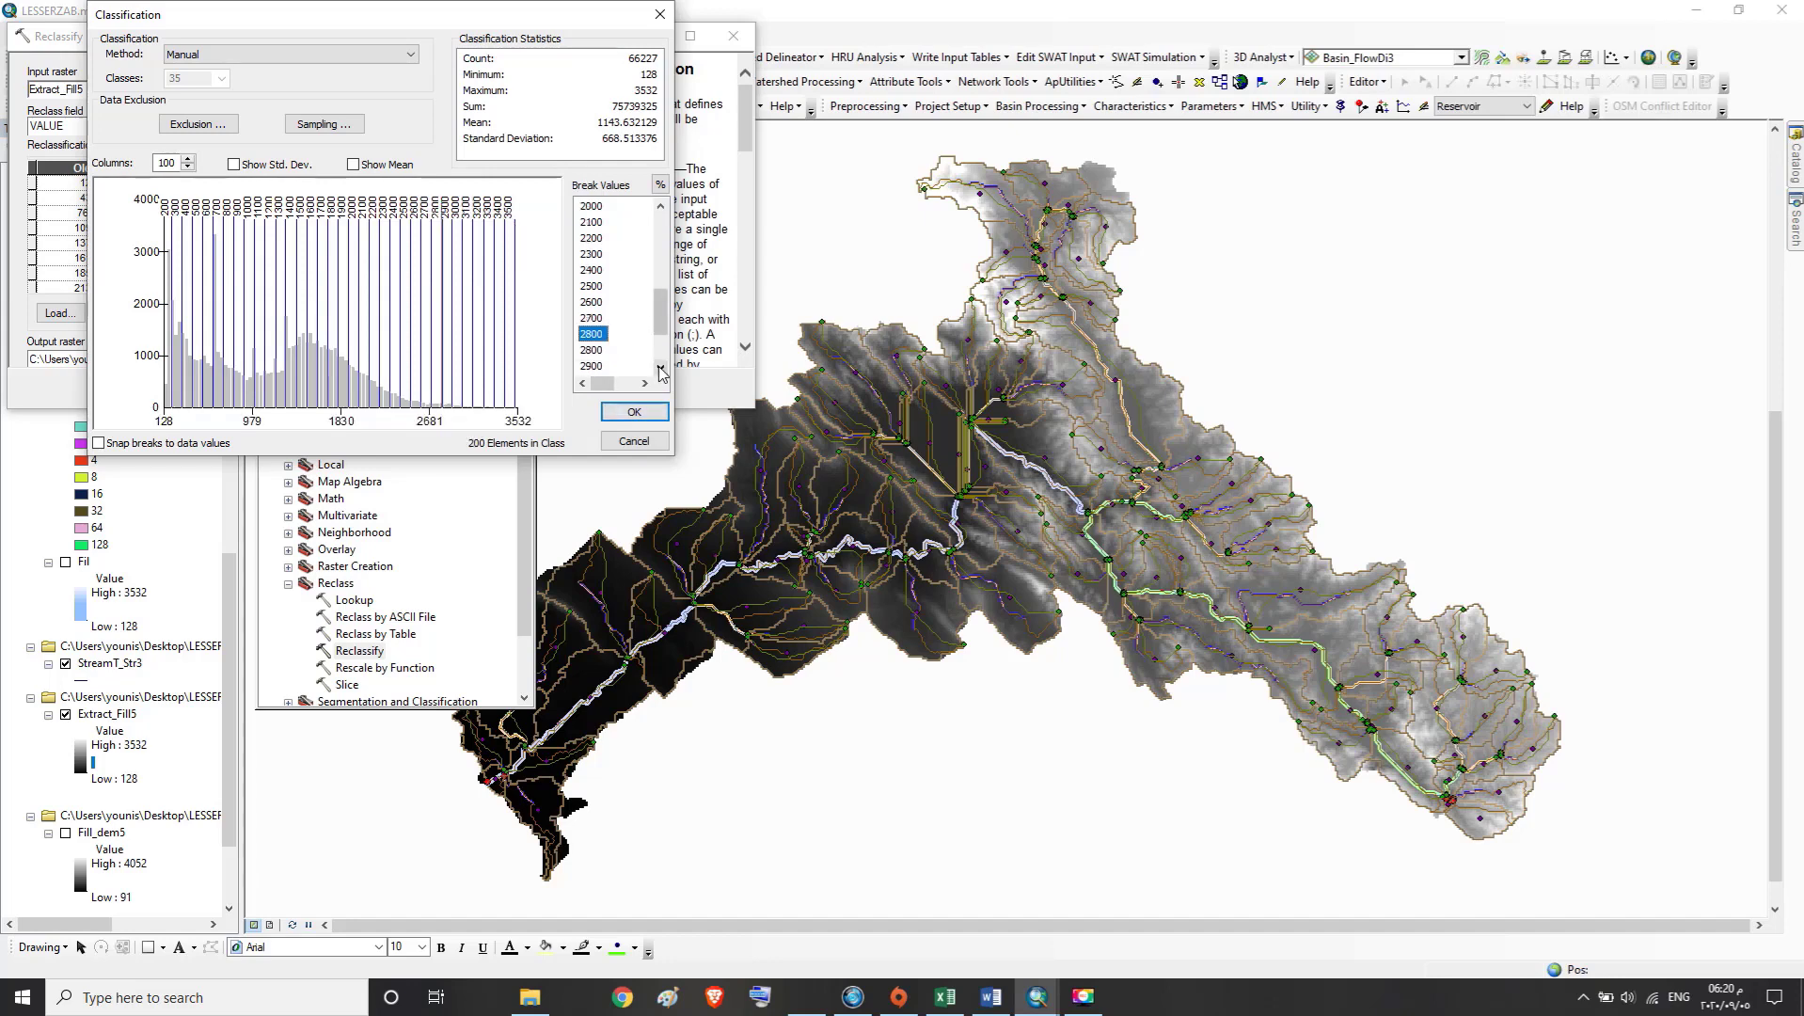
pyautogui.click(660, 370)
pyautogui.click(593, 318)
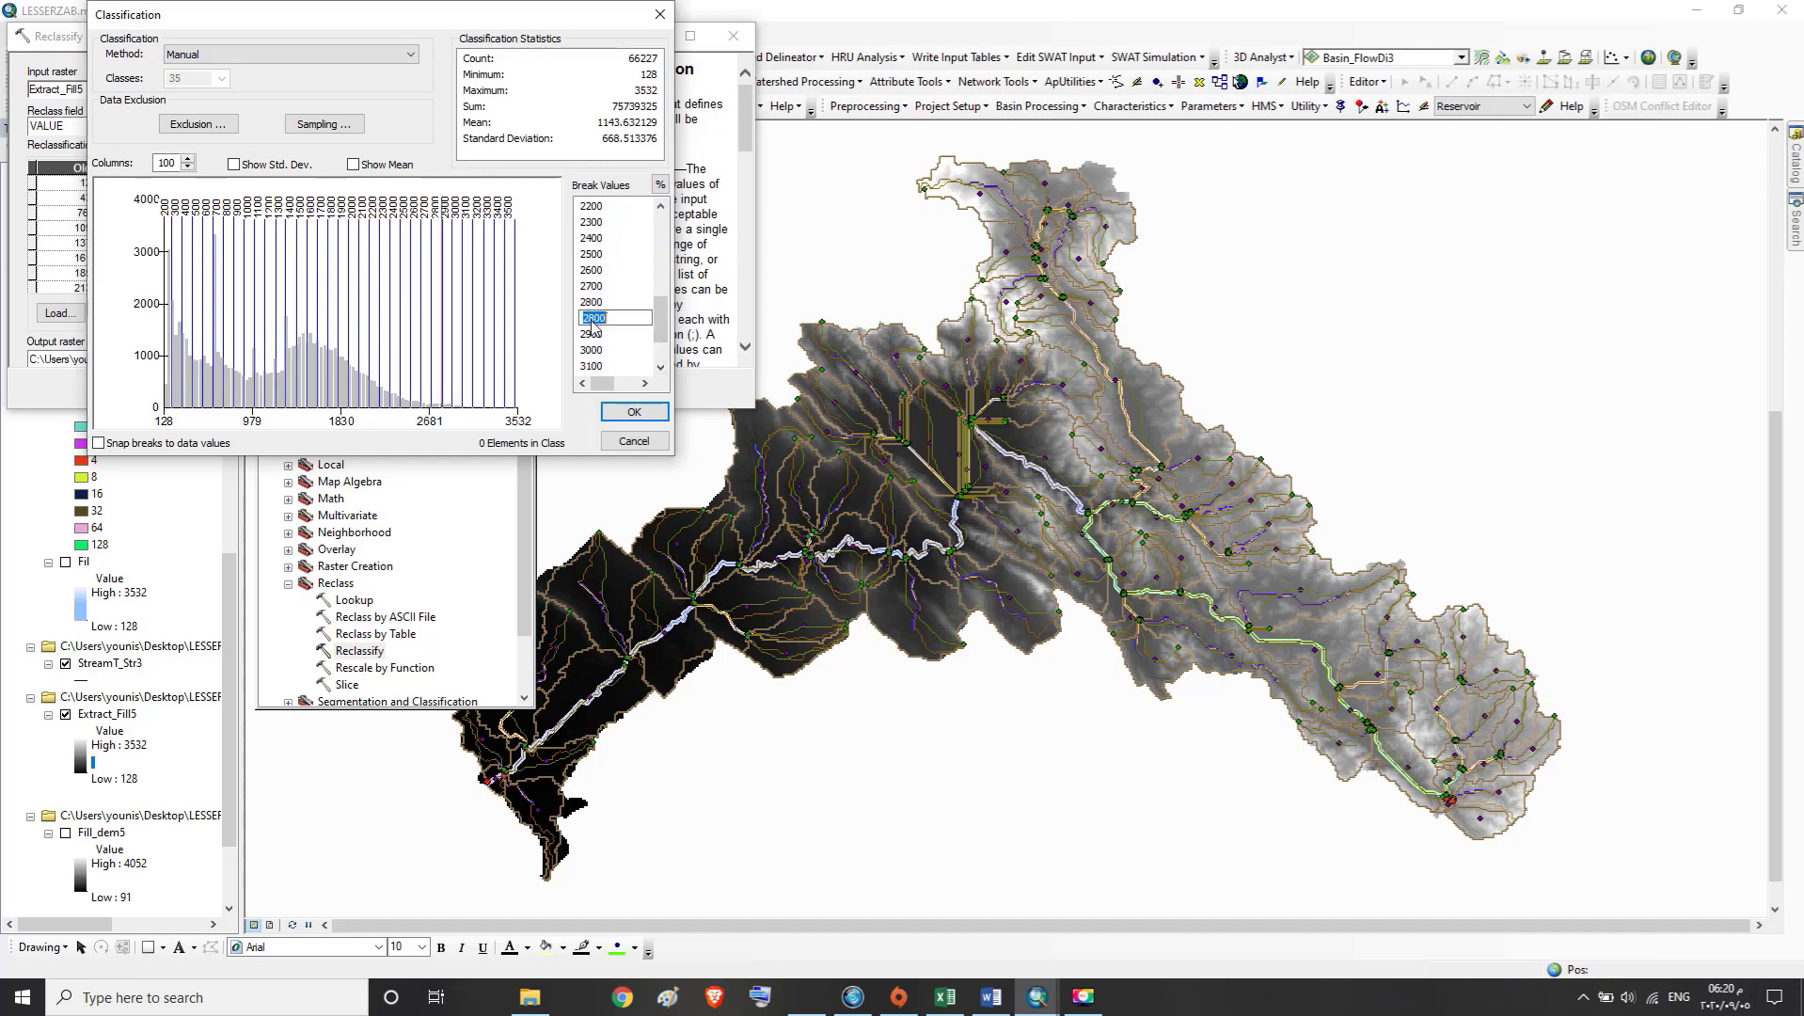
pyautogui.write('2900')
pyautogui.click(594, 337)
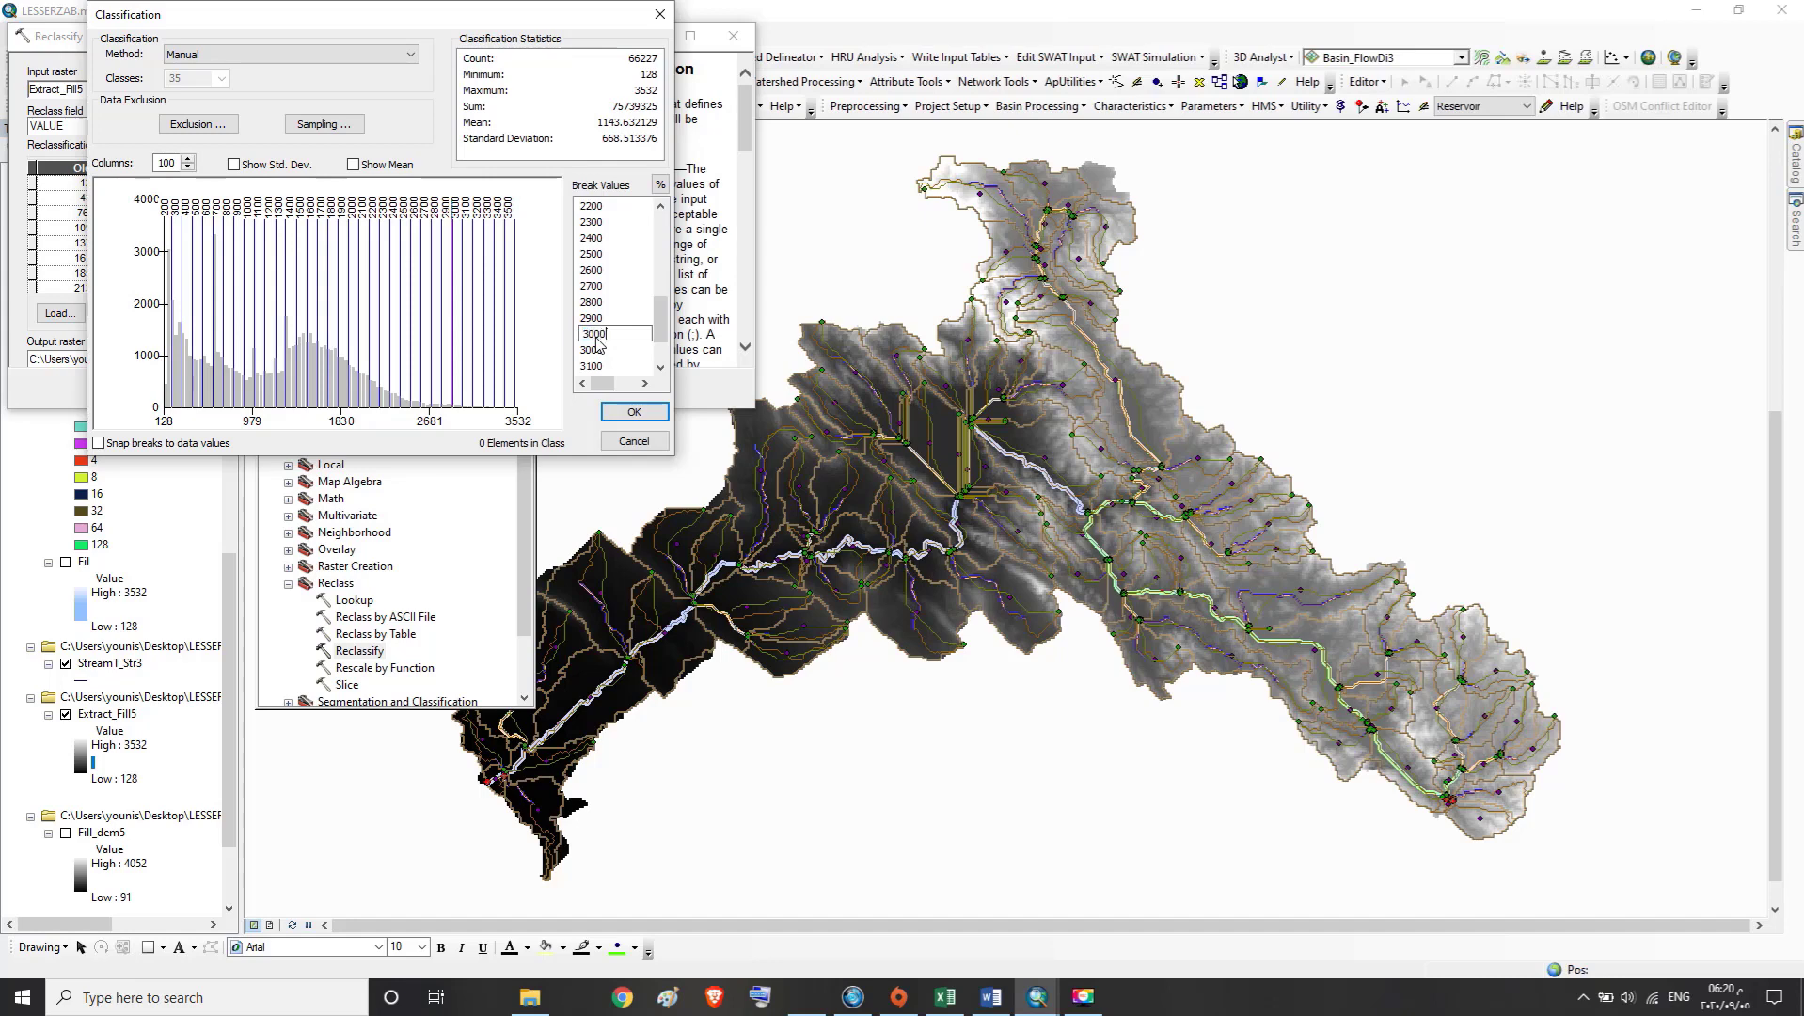
pyautogui.write('3000')
# Set the duplicate 3000 break value to 3100 and the duplicate 3100 break to 3200
pyautogui.click(587, 352)
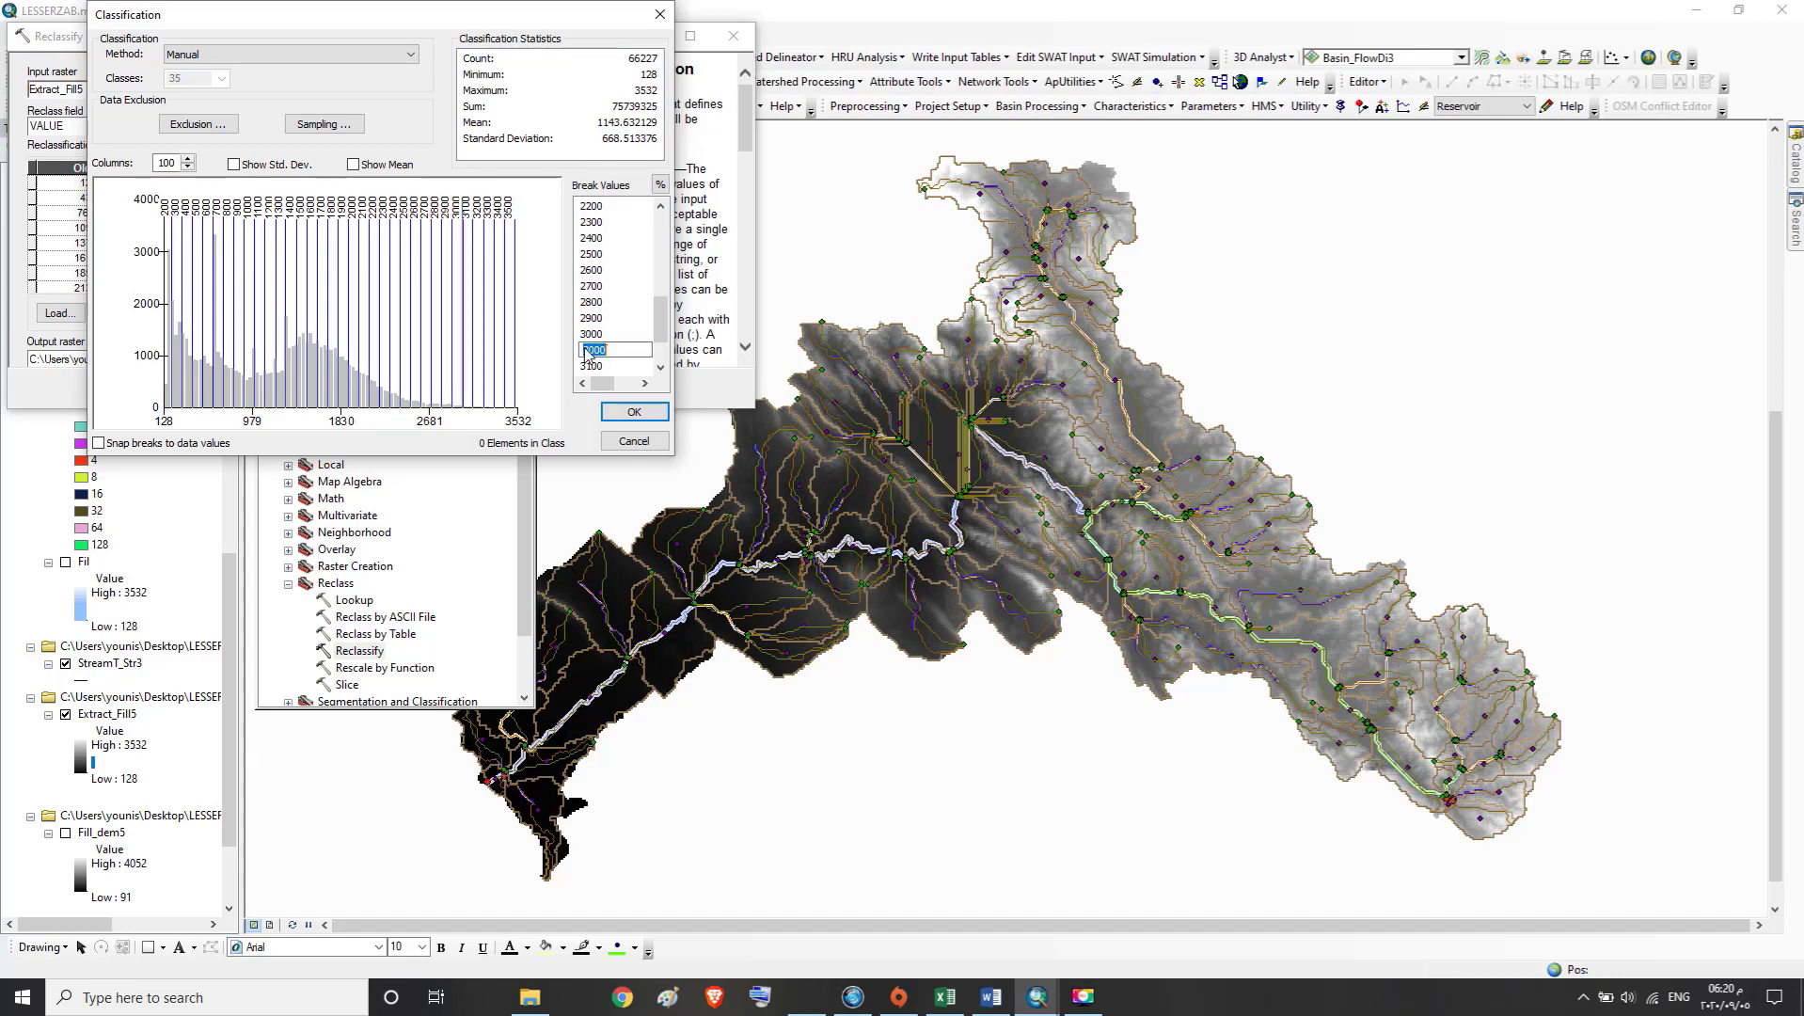
pyautogui.write('3100')
pyautogui.click(594, 366)
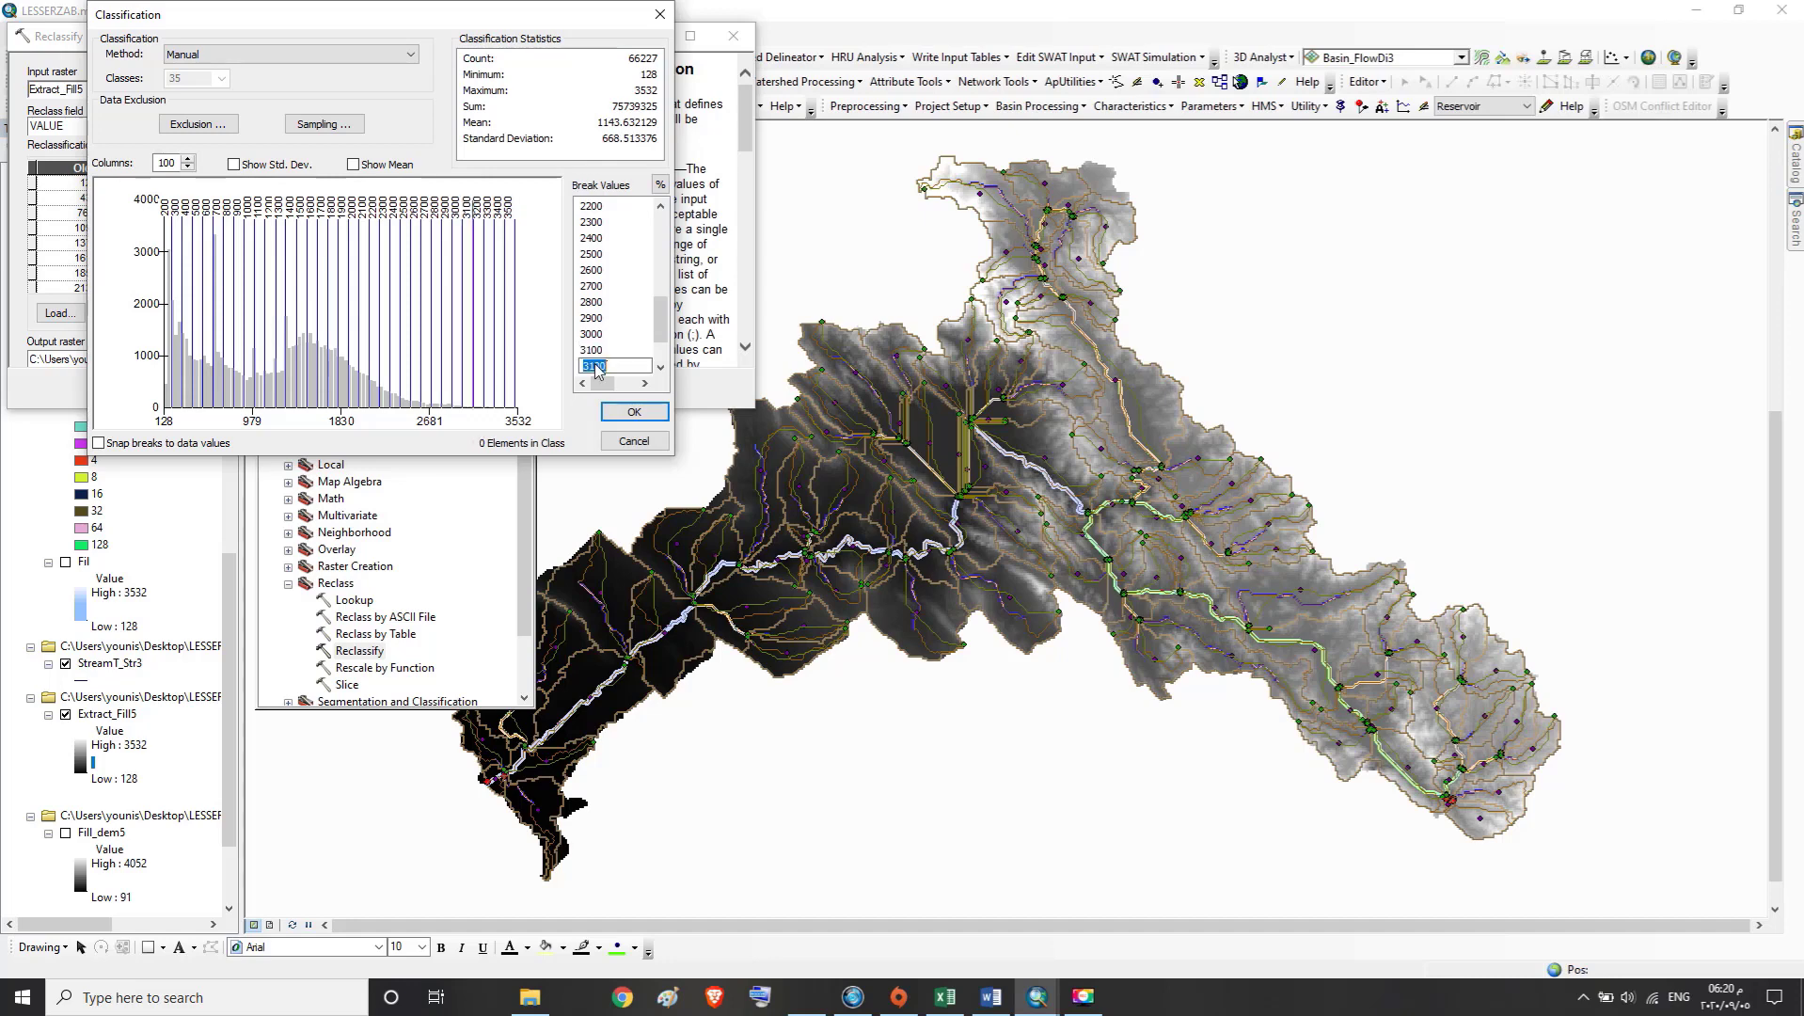
pyautogui.write('3200')
# Set the duplicate 3200 break value to 3300 and the duplicate 3300 break to 3400
pyautogui.click(662, 368)
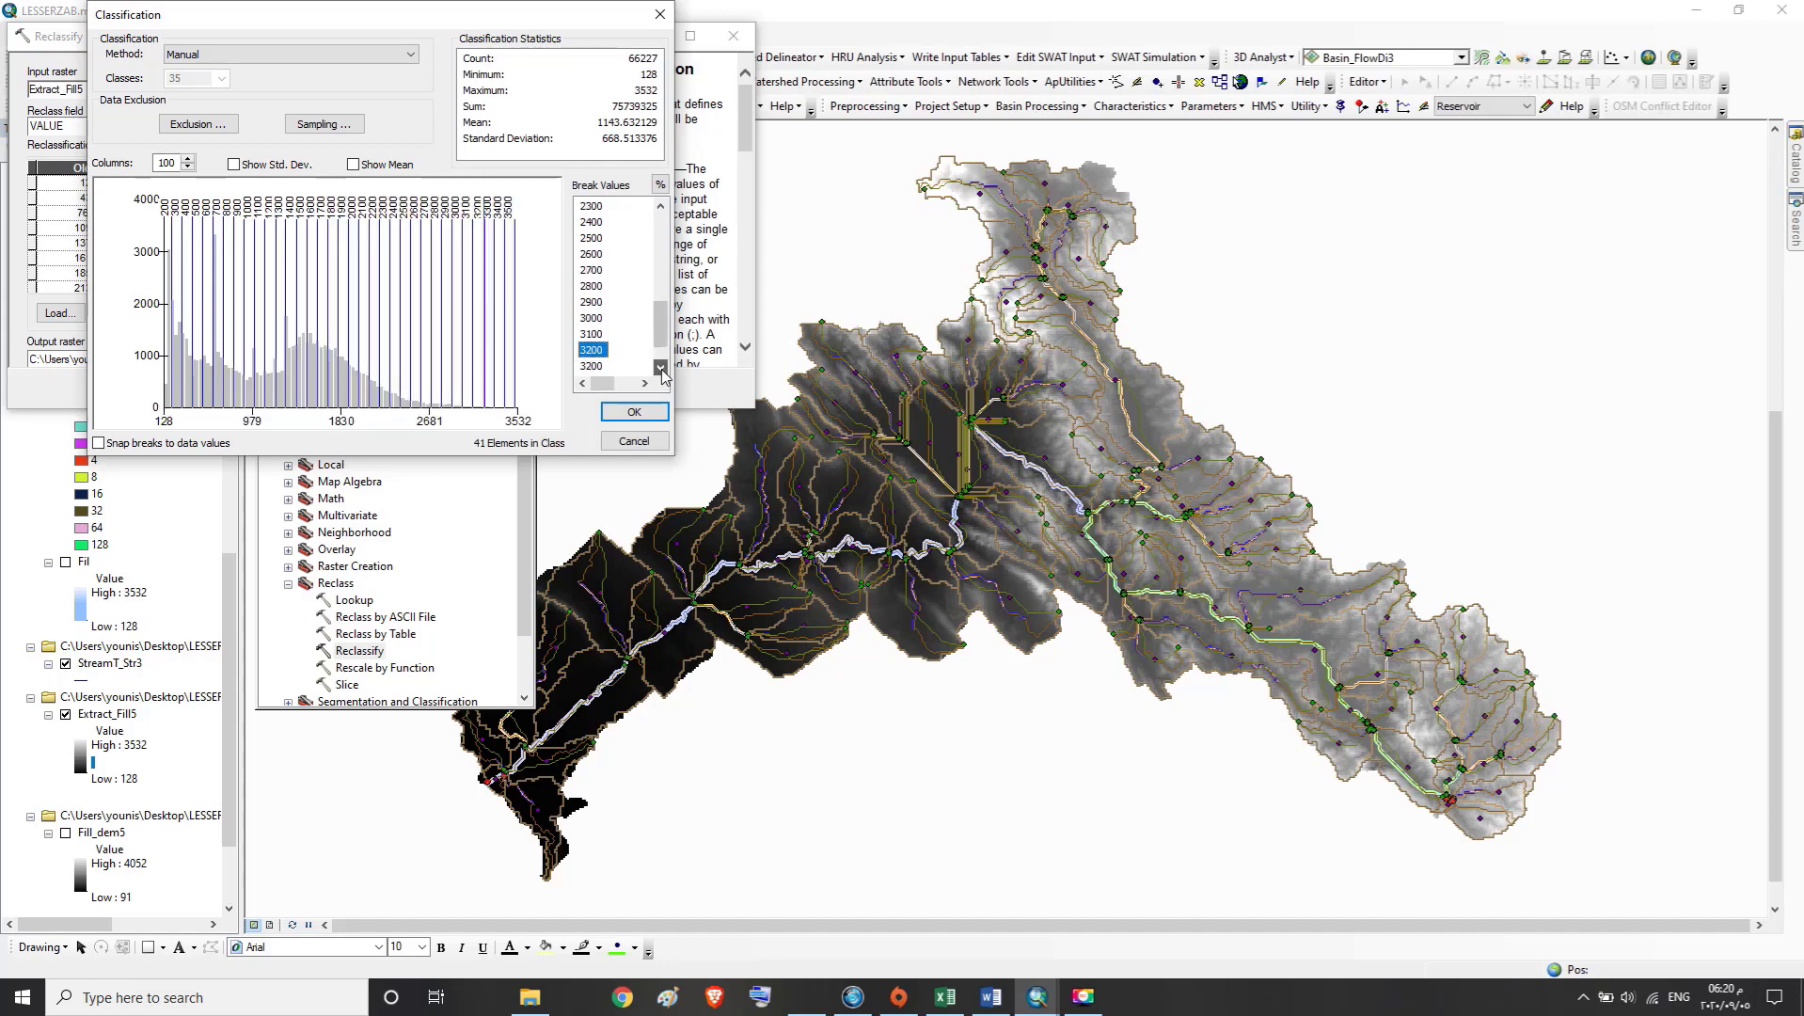
pyautogui.click(662, 368)
pyautogui.click(661, 368)
pyautogui.click(596, 335)
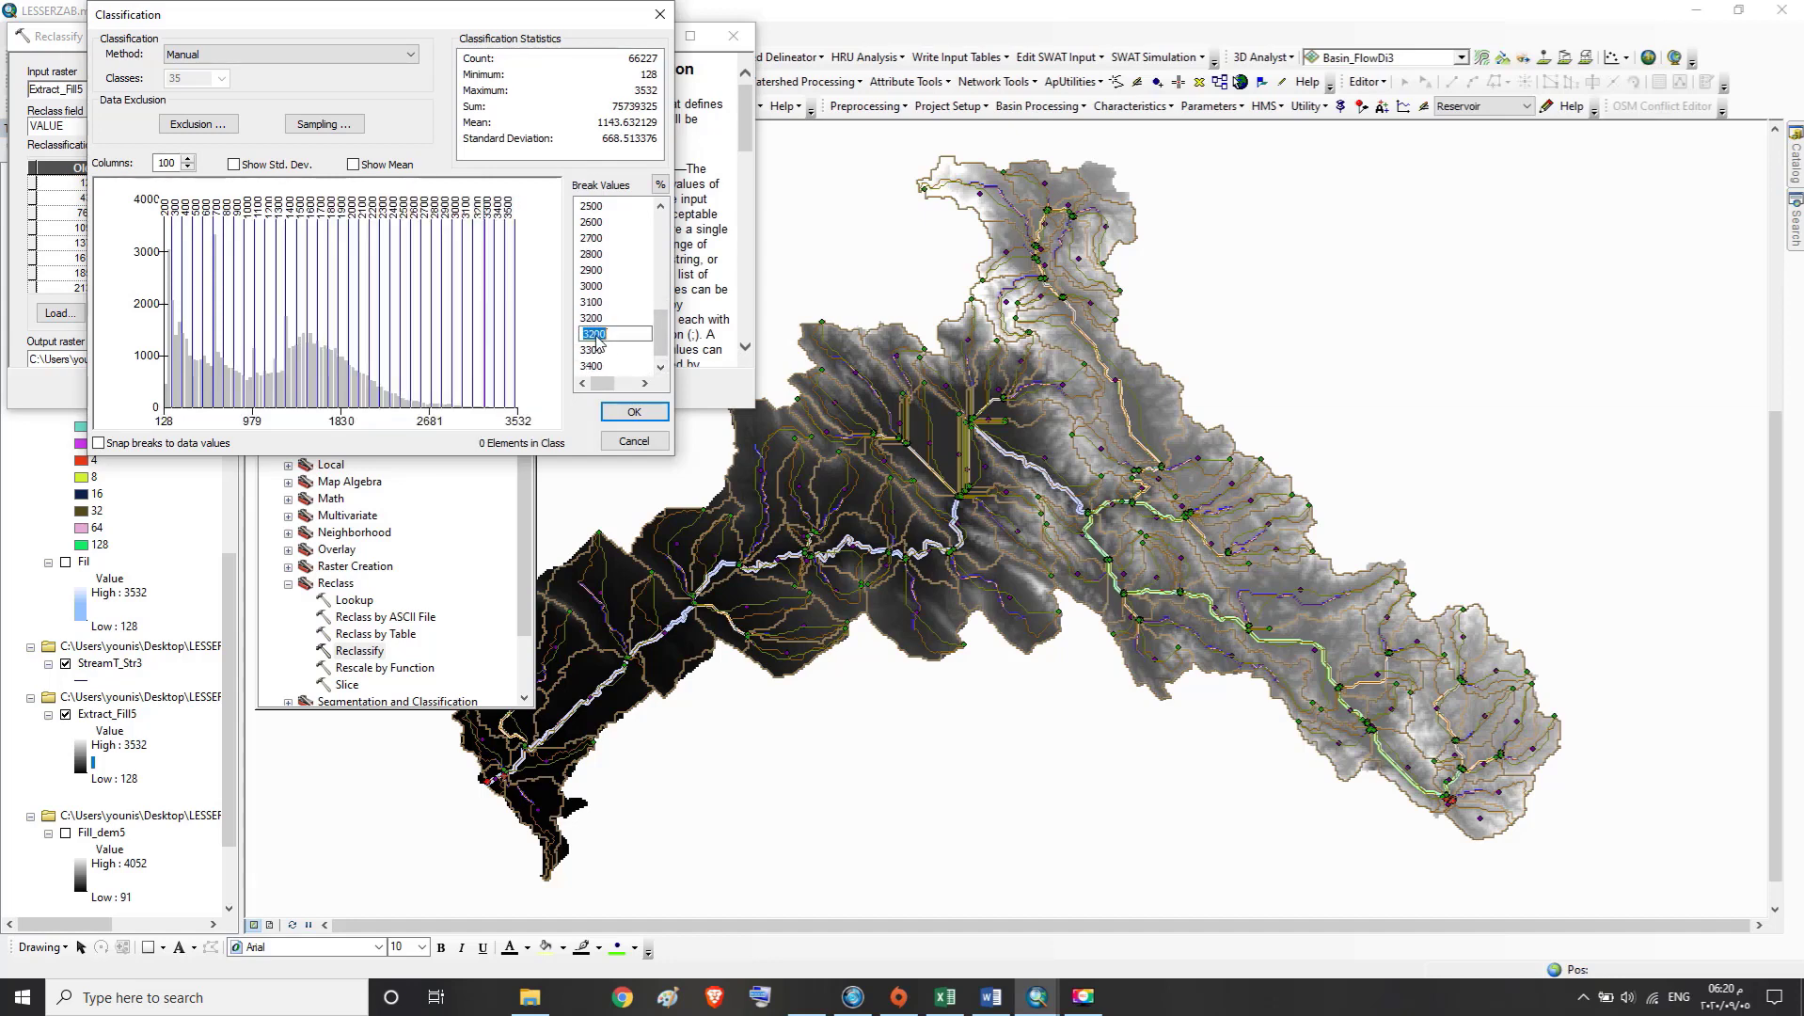
pyautogui.write('3300')
pyautogui.press('Return')
pyautogui.click(590, 350)
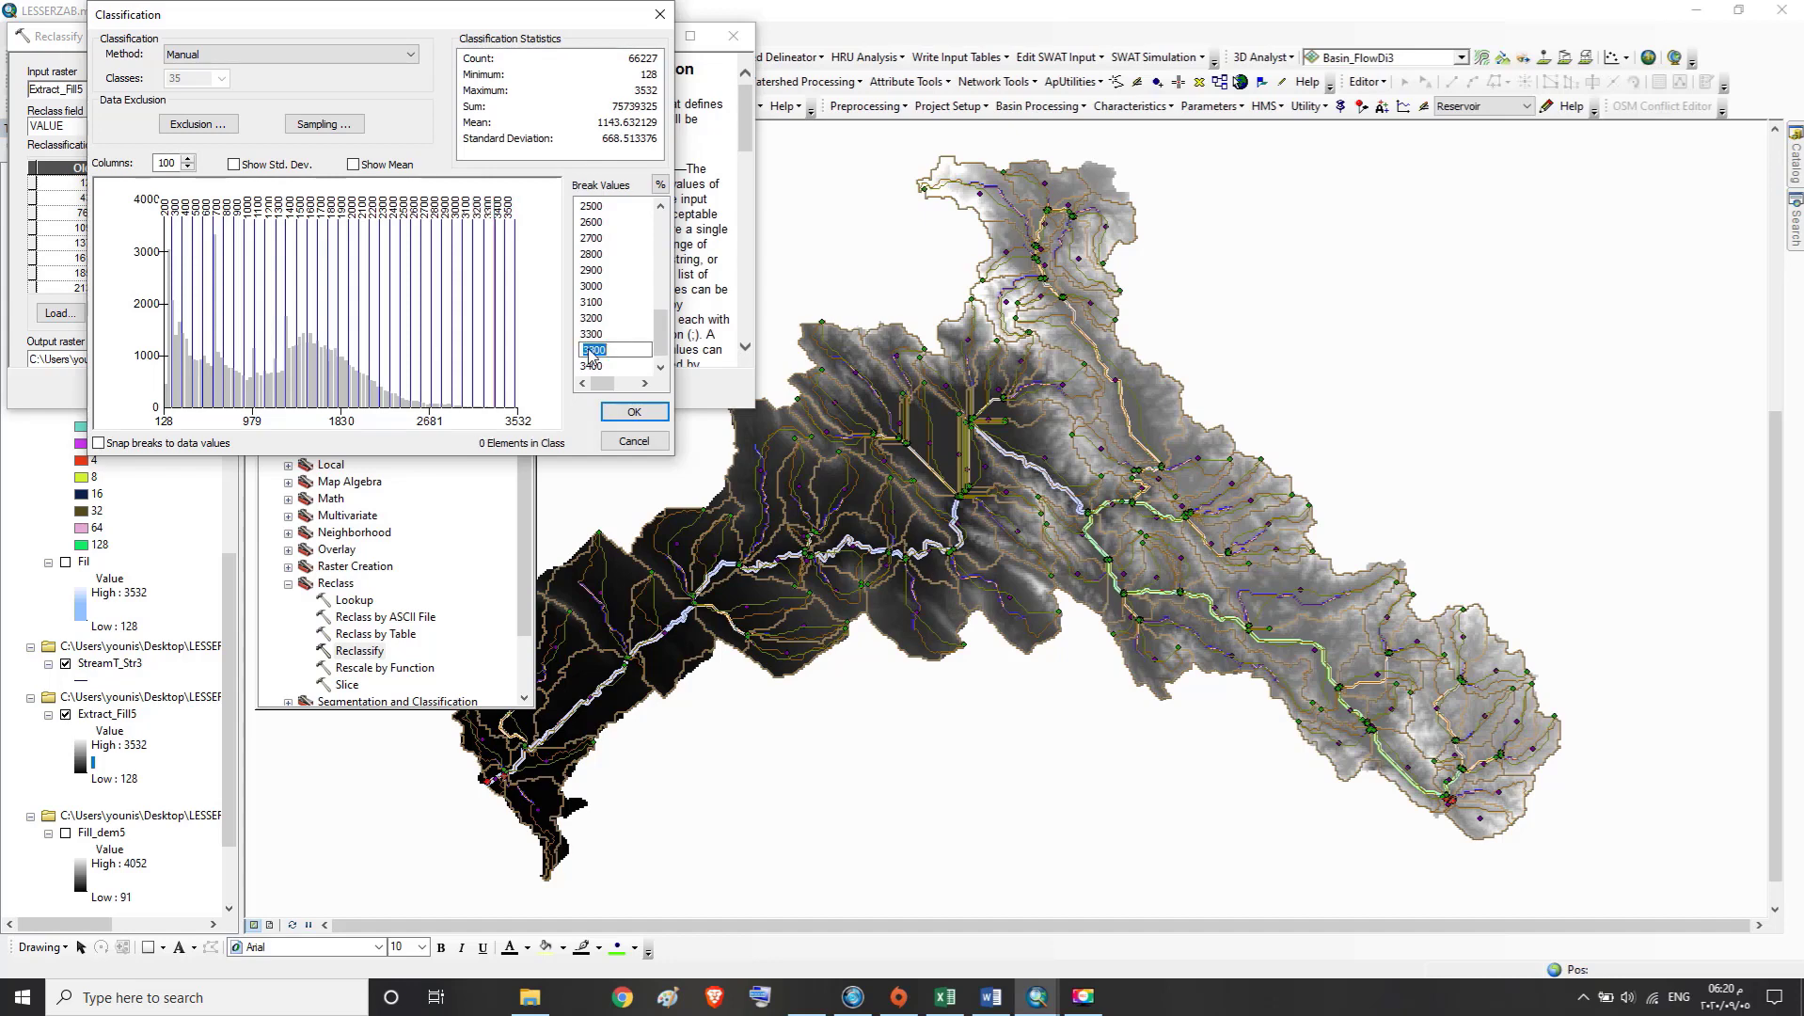
pyautogui.write('3400')
pyautogui.press('Return')
# Set the duplicate 3400 break value to 3500 and the final break to 3600
pyautogui.press('Return')
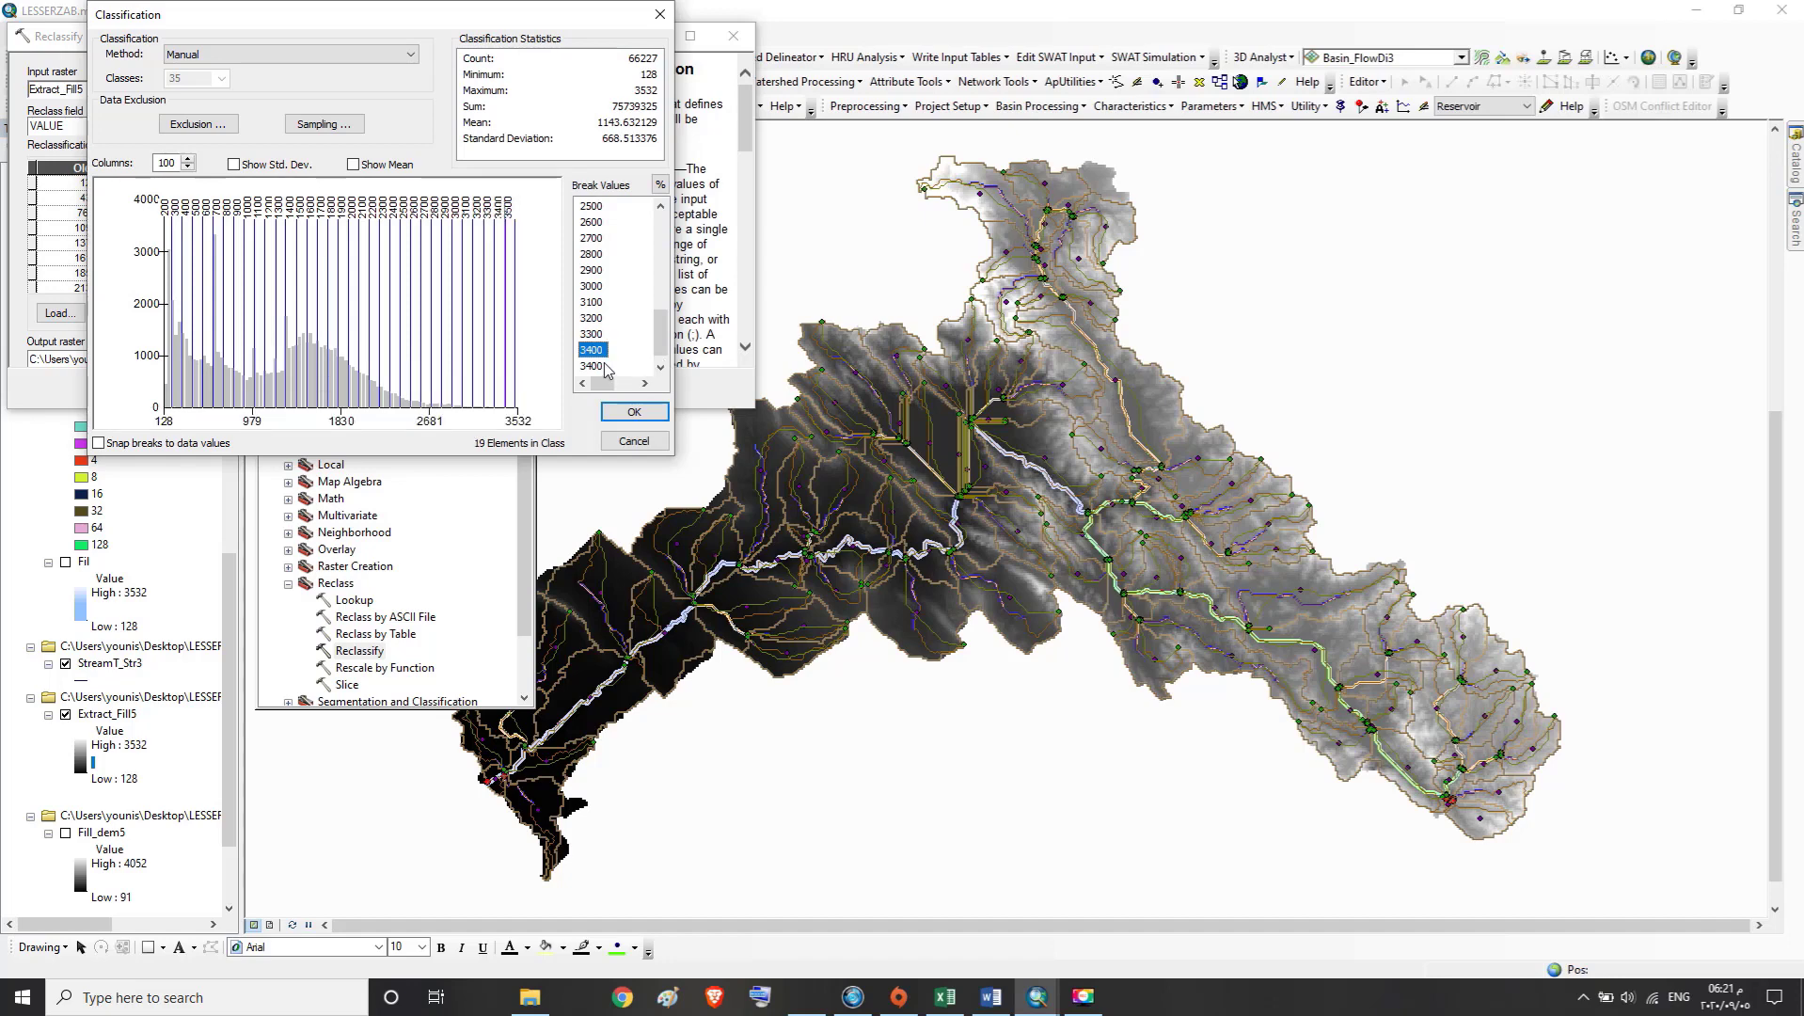
pyautogui.click(593, 366)
pyautogui.write('3500')
pyautogui.press('Return')
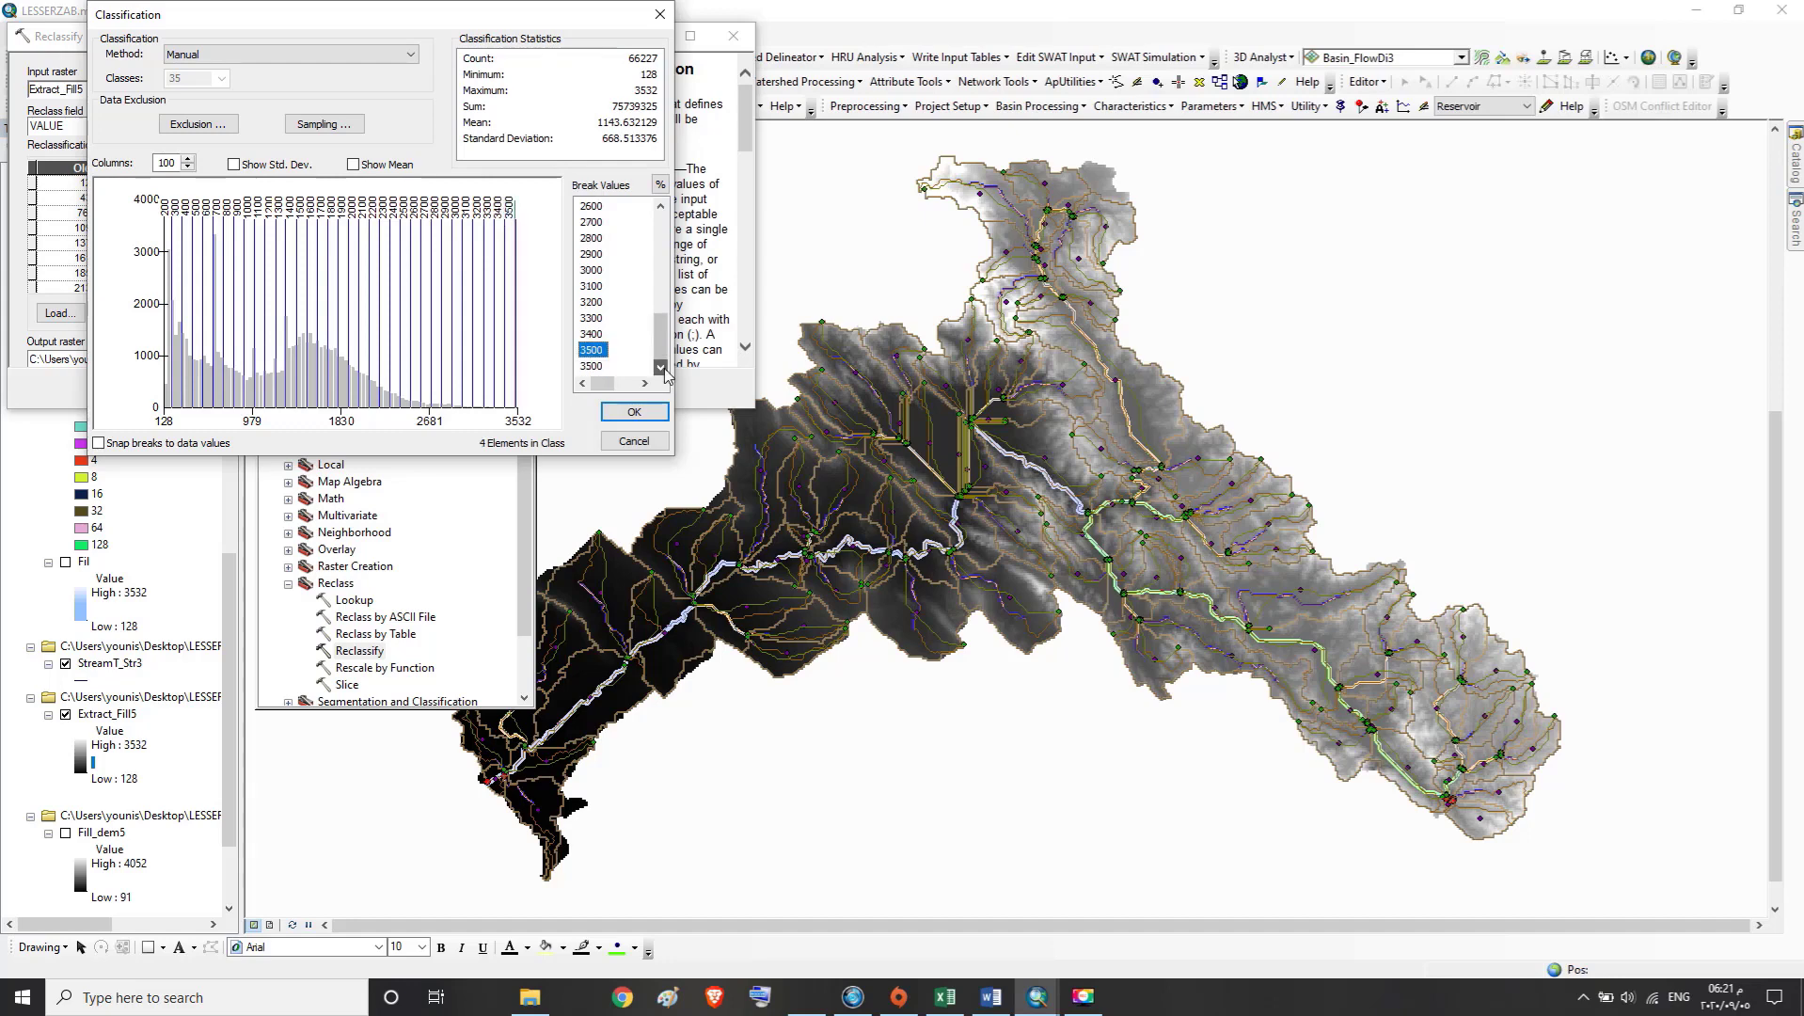
pyautogui.click(587, 366)
pyautogui.write('3600')
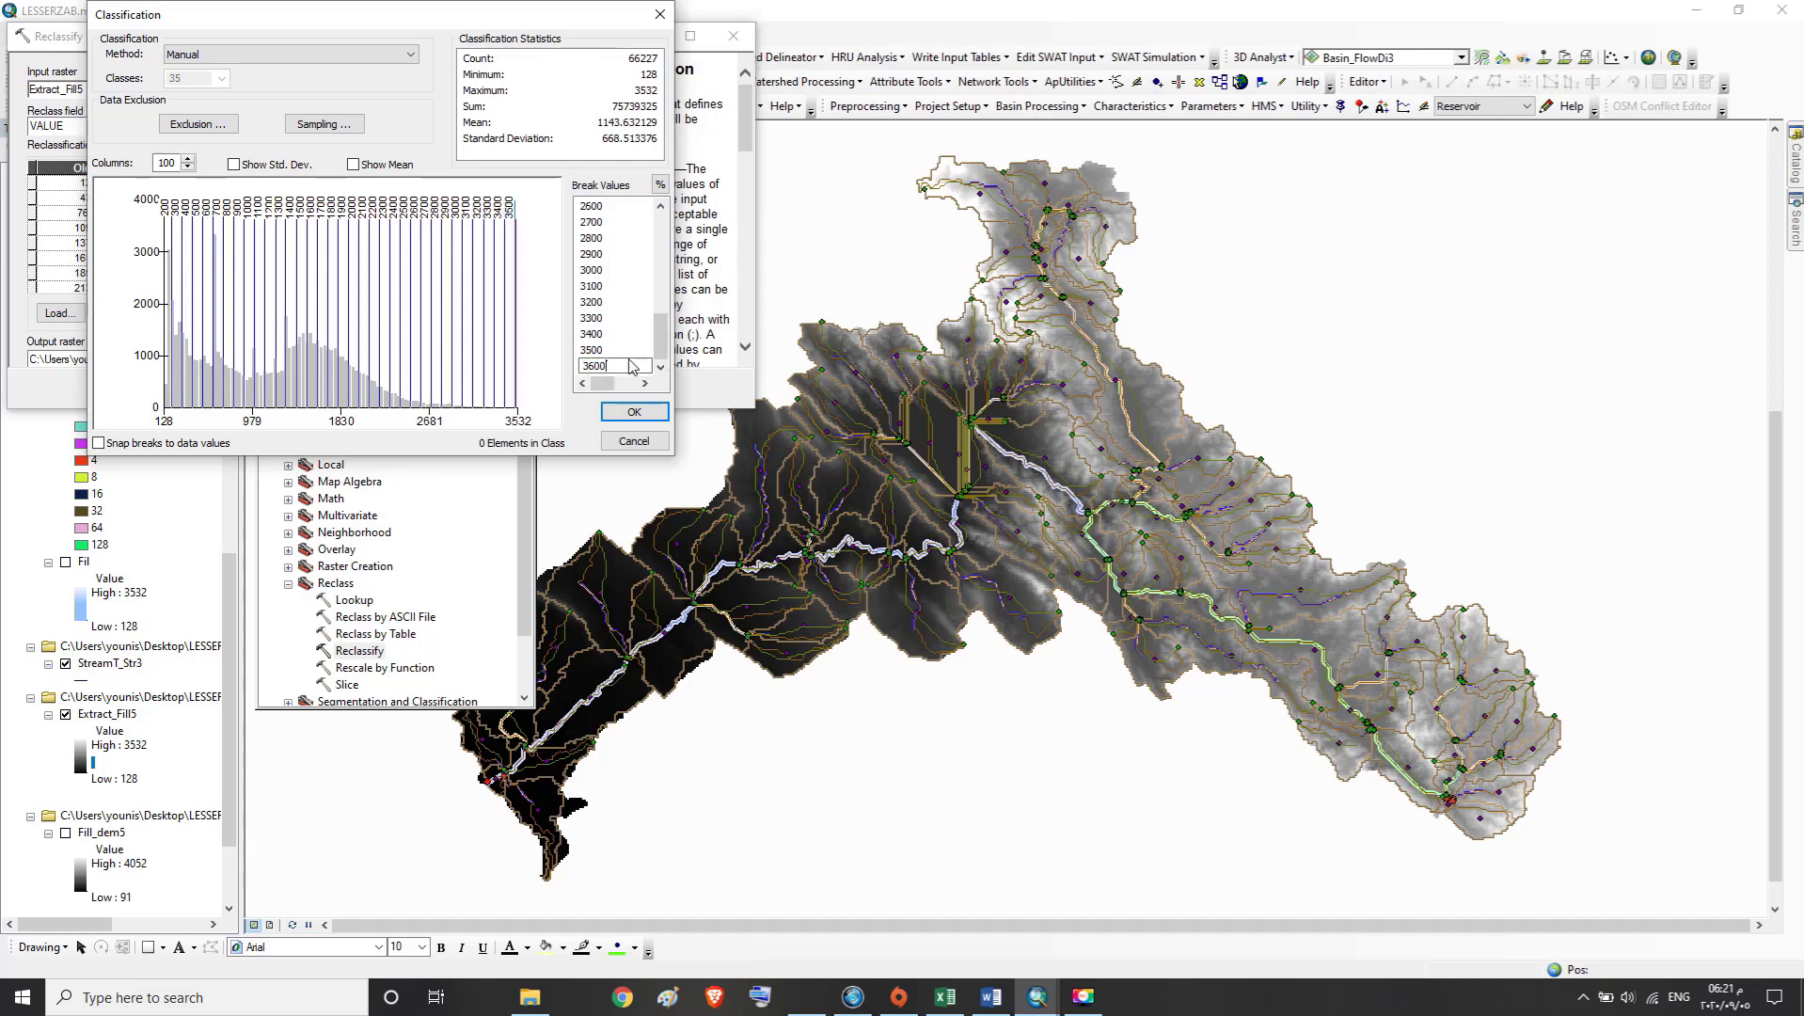
pyautogui.press('Return')
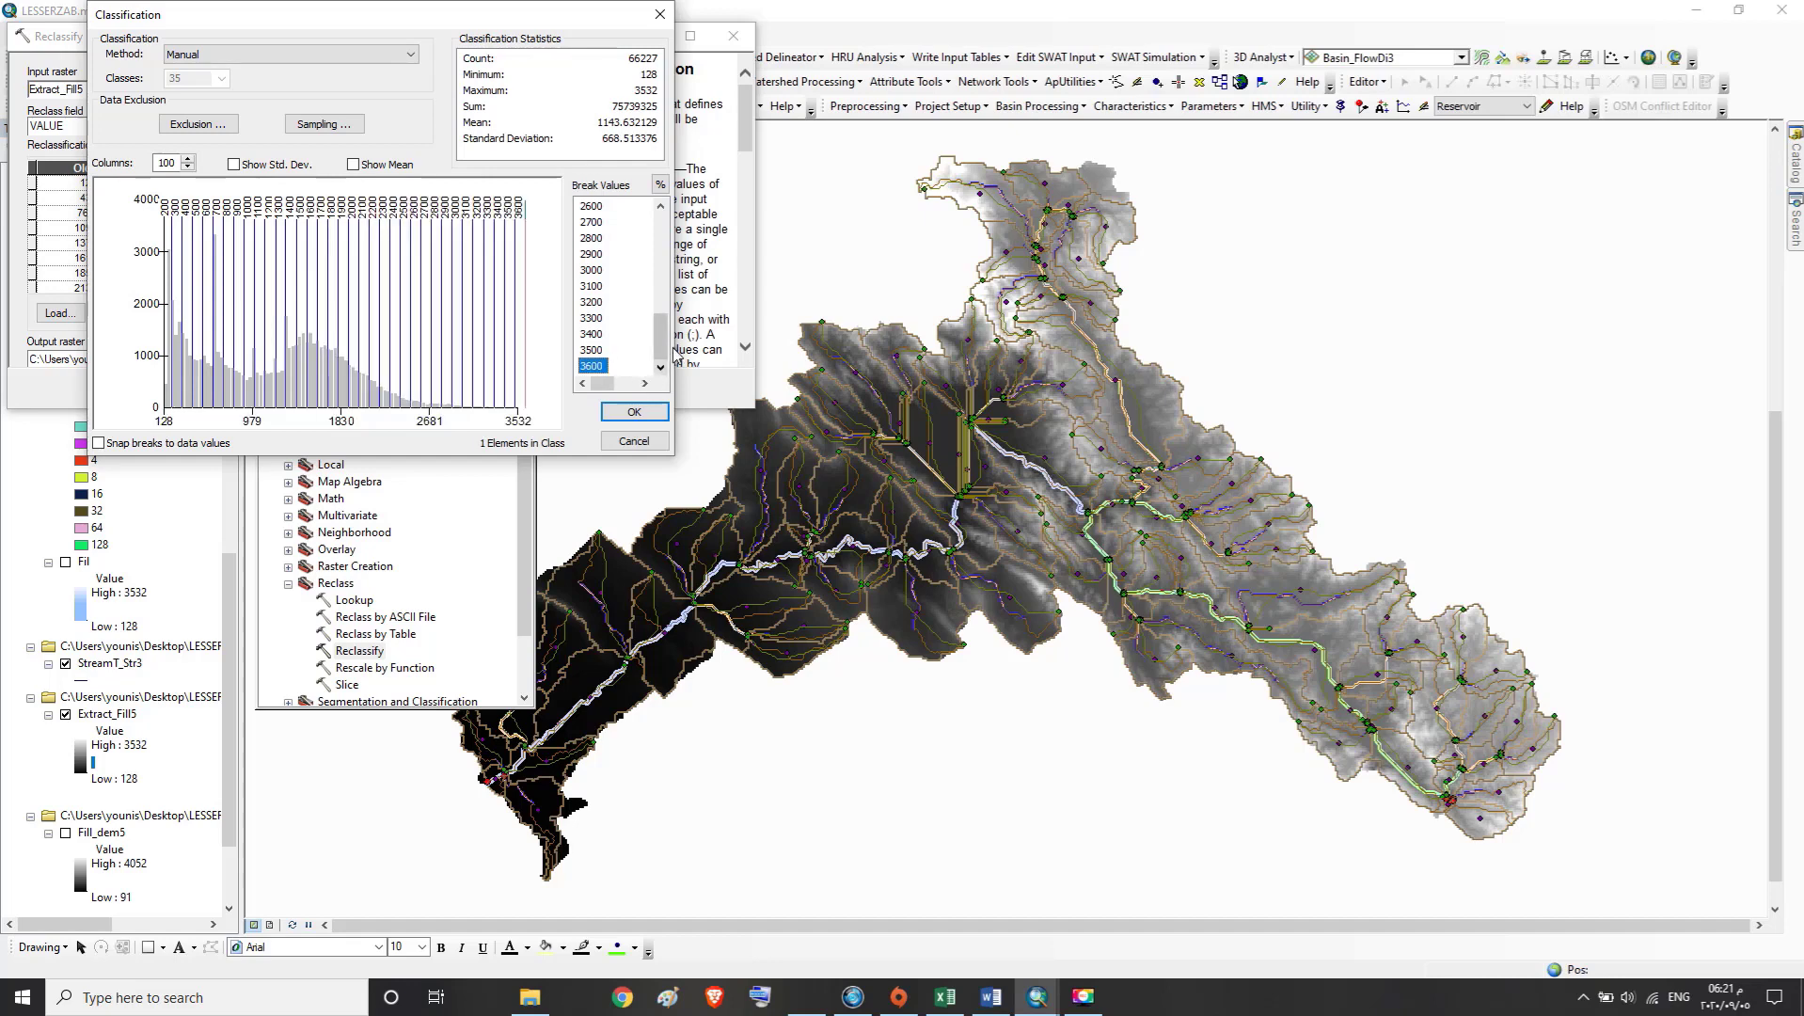
# Recheck the break list from its start, apply the classification and review the old and new values down to the NoData row
pyautogui.moveTo(665, 352); pyautogui.dragTo(666, 237)
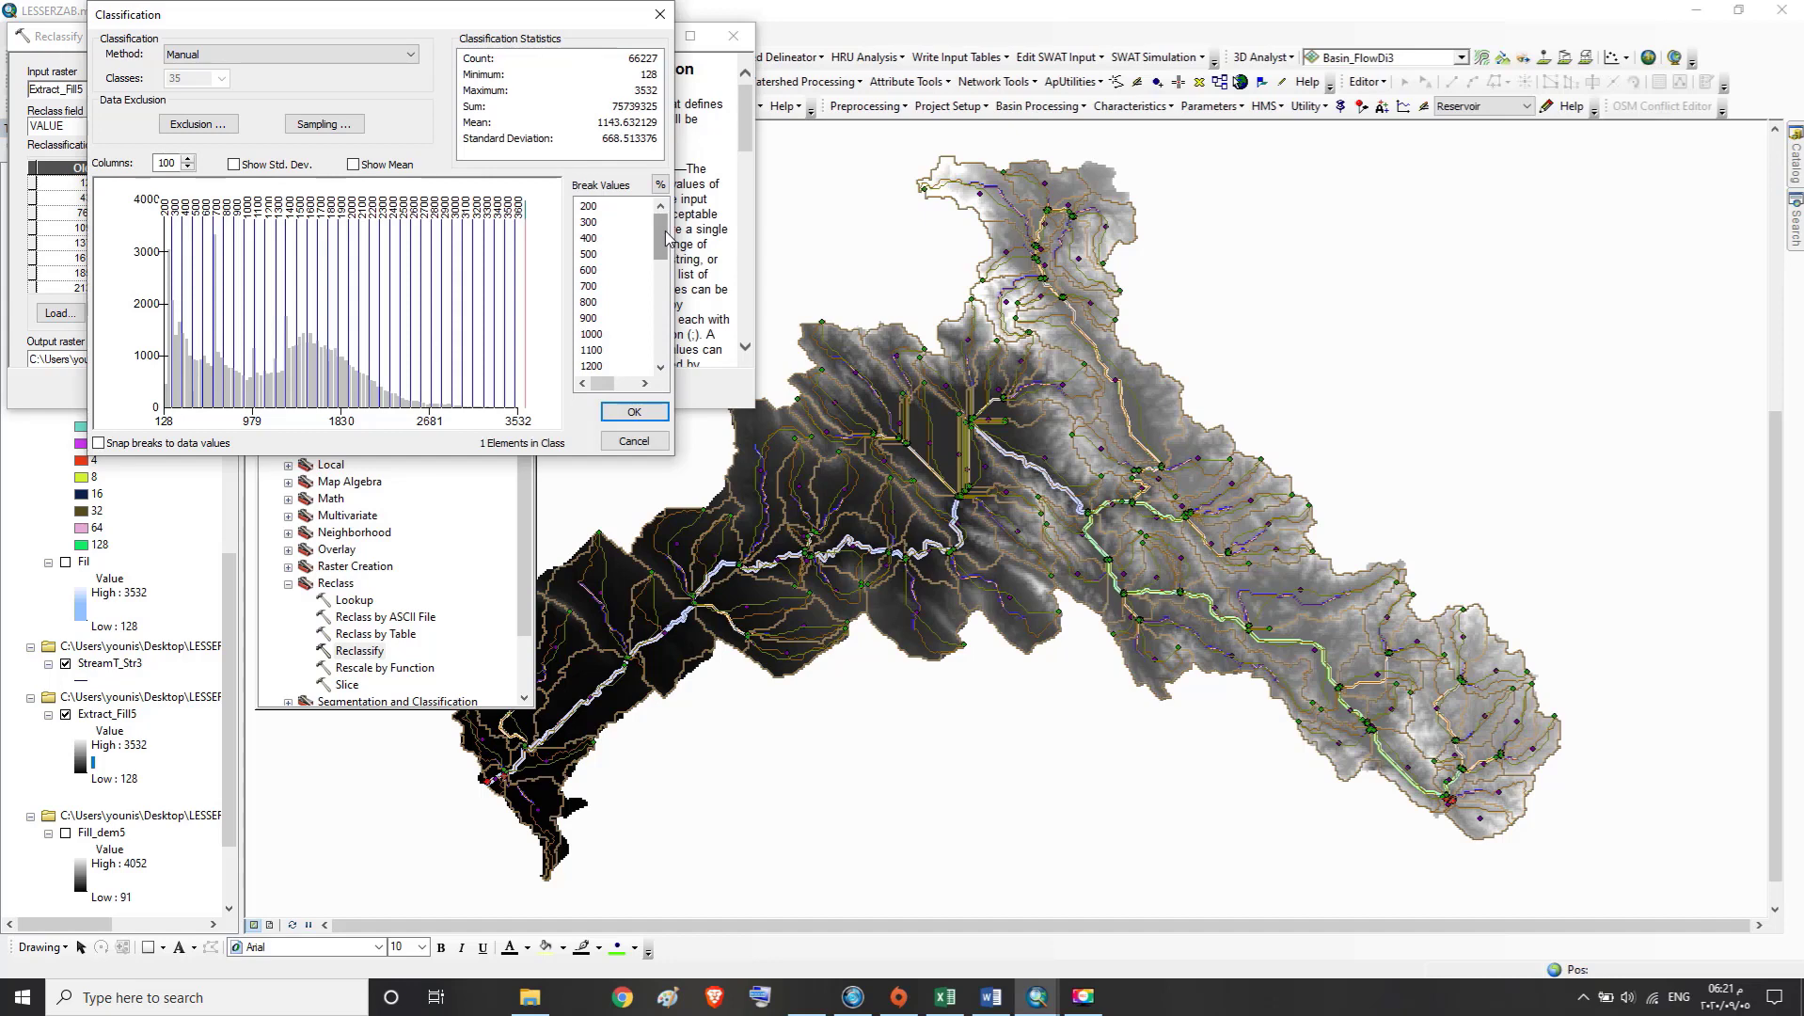
pyautogui.click(634, 412)
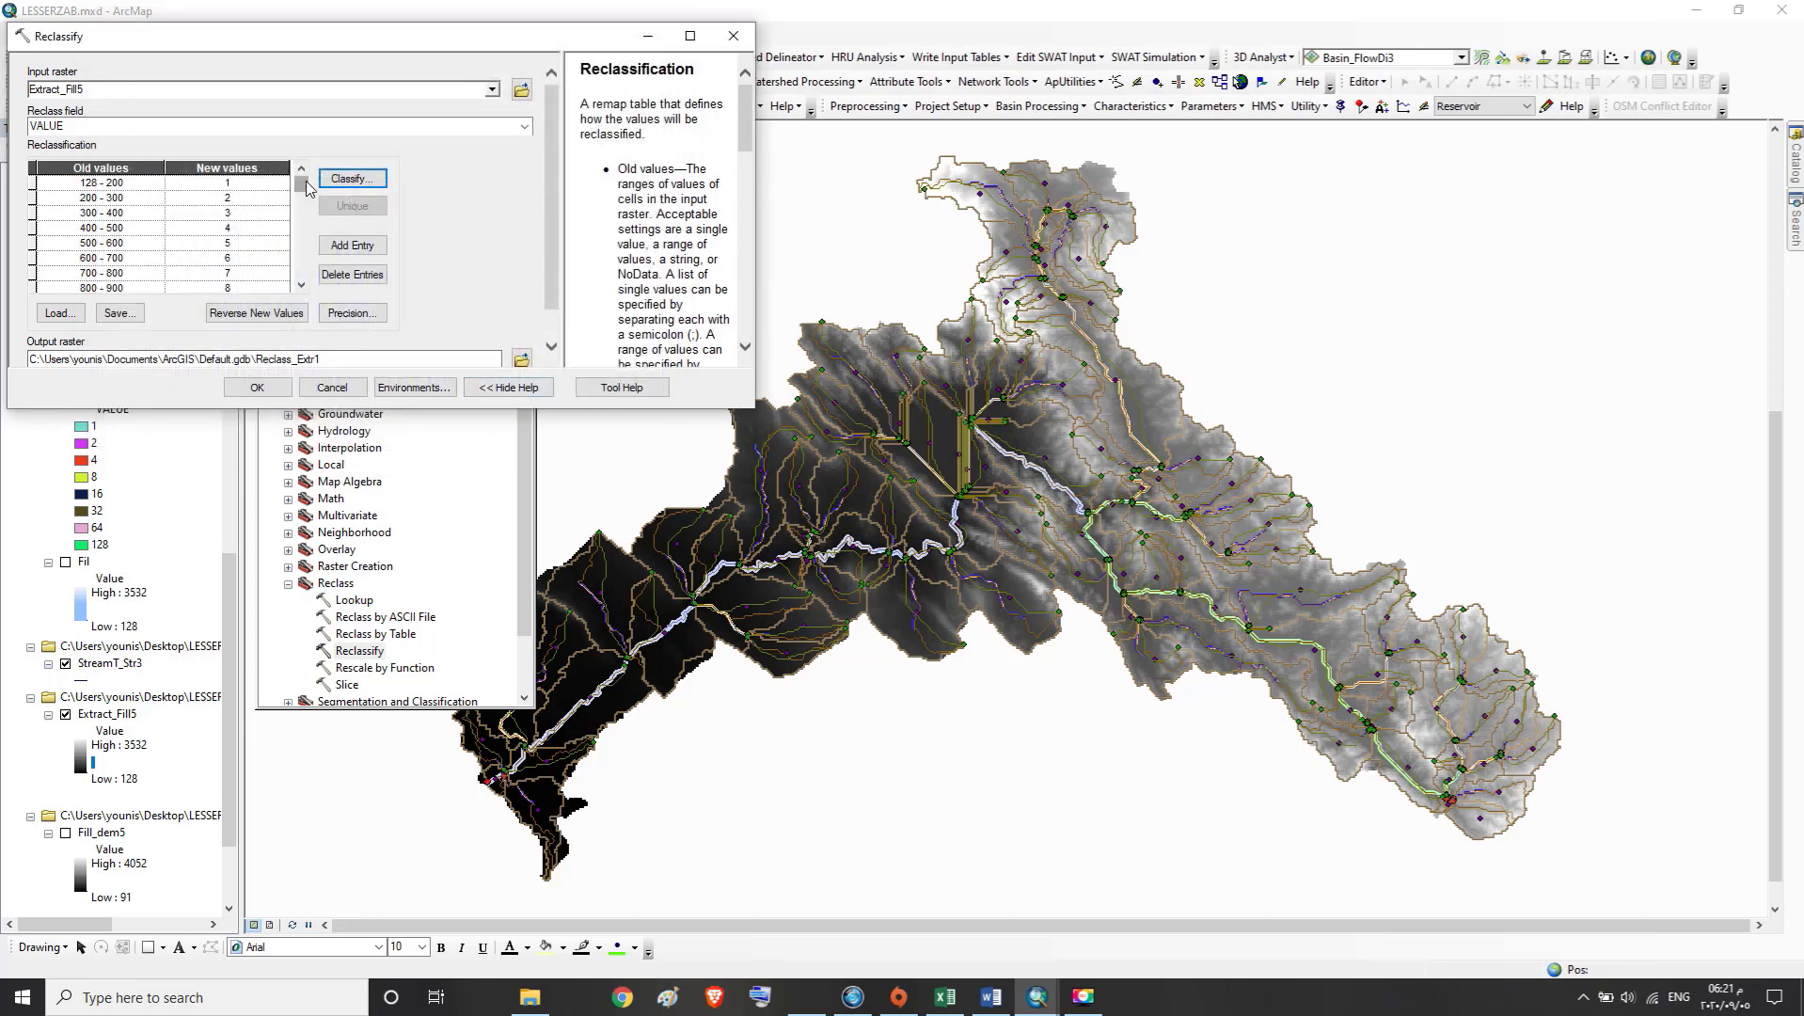
pyautogui.moveTo(306, 181); pyautogui.dragTo(306, 282)
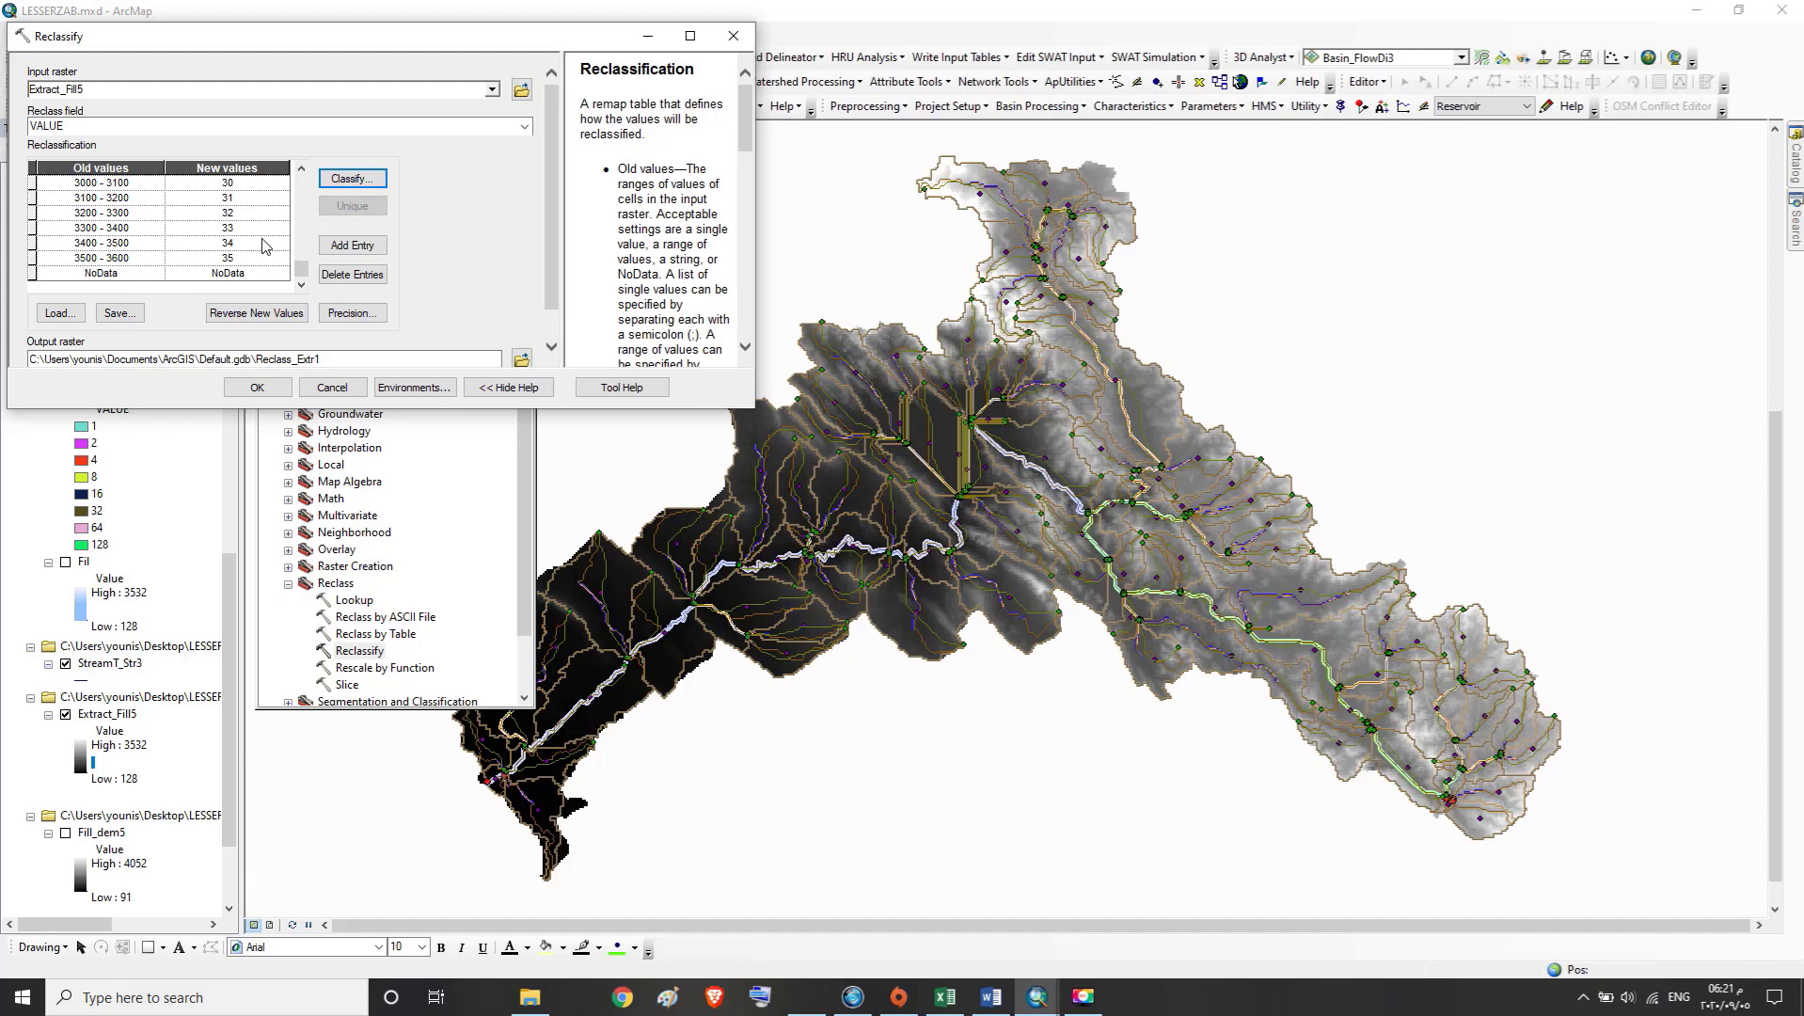
# Create a file geodatabase named Hypsometric Analysis in the desktop's Hypsometric Analysis folder, leaving the output raster selection without saving
pyautogui.click(521, 361)
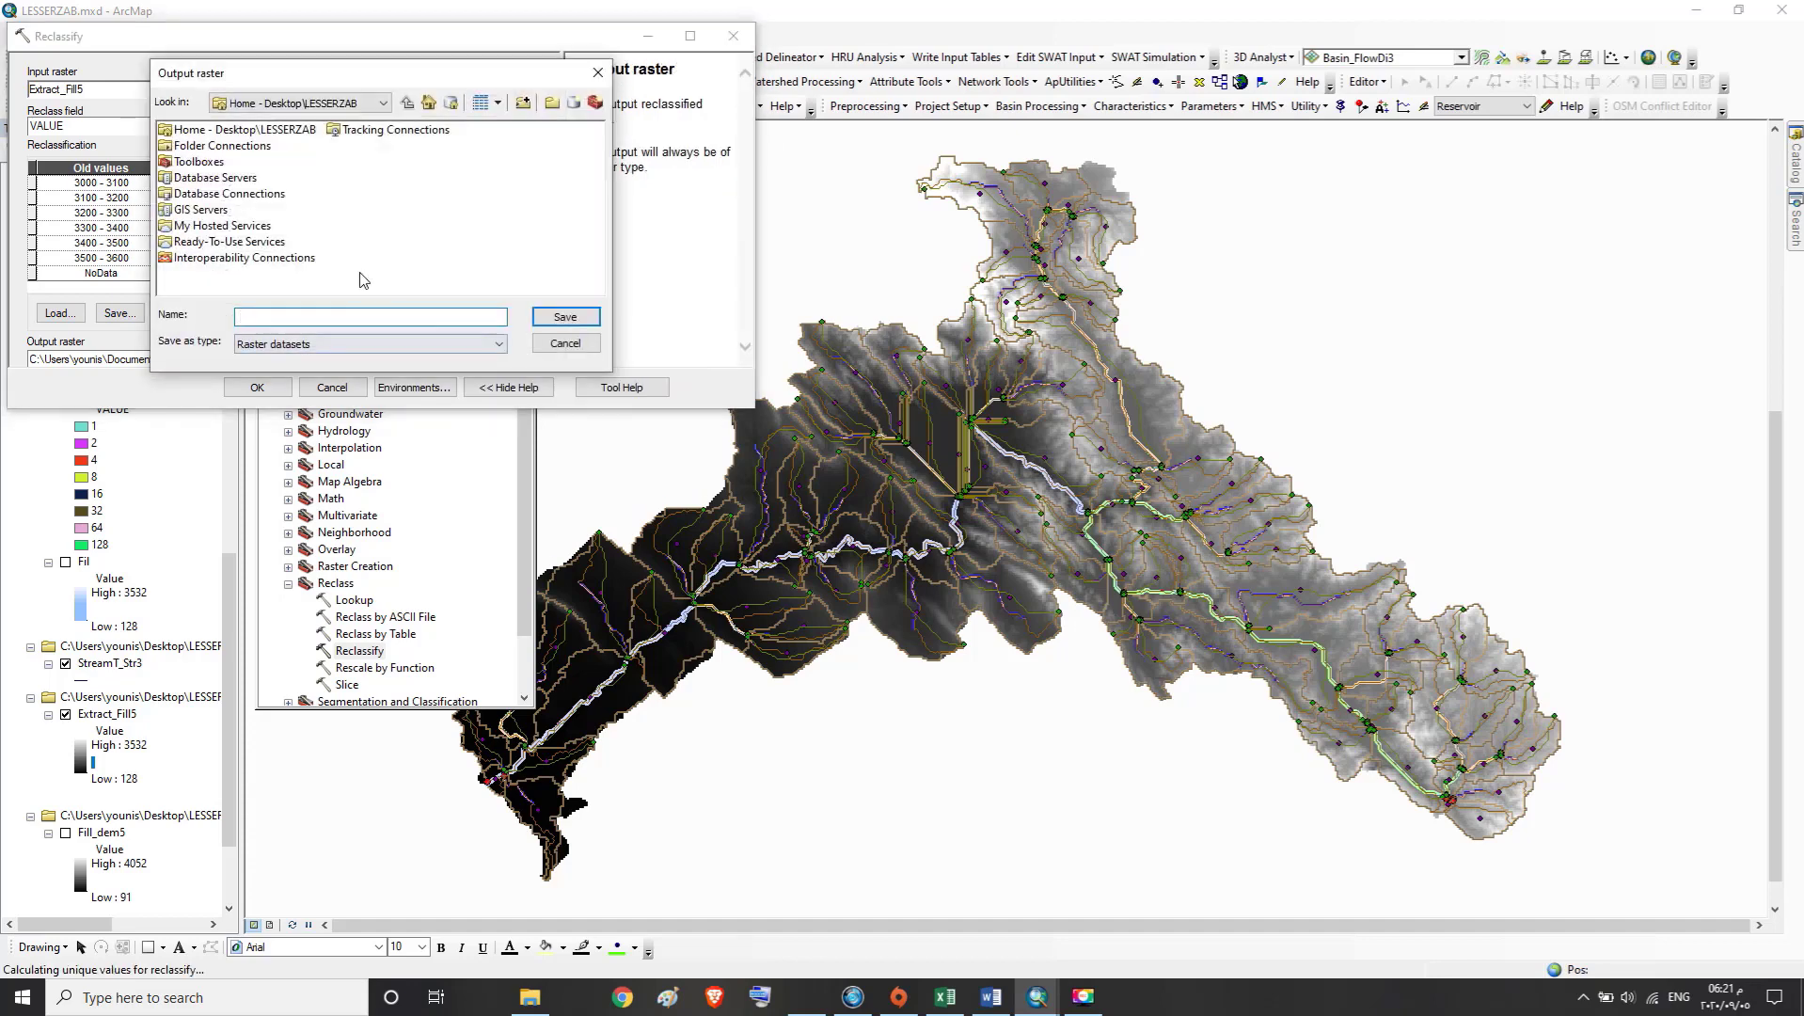
pyautogui.click(372, 103)
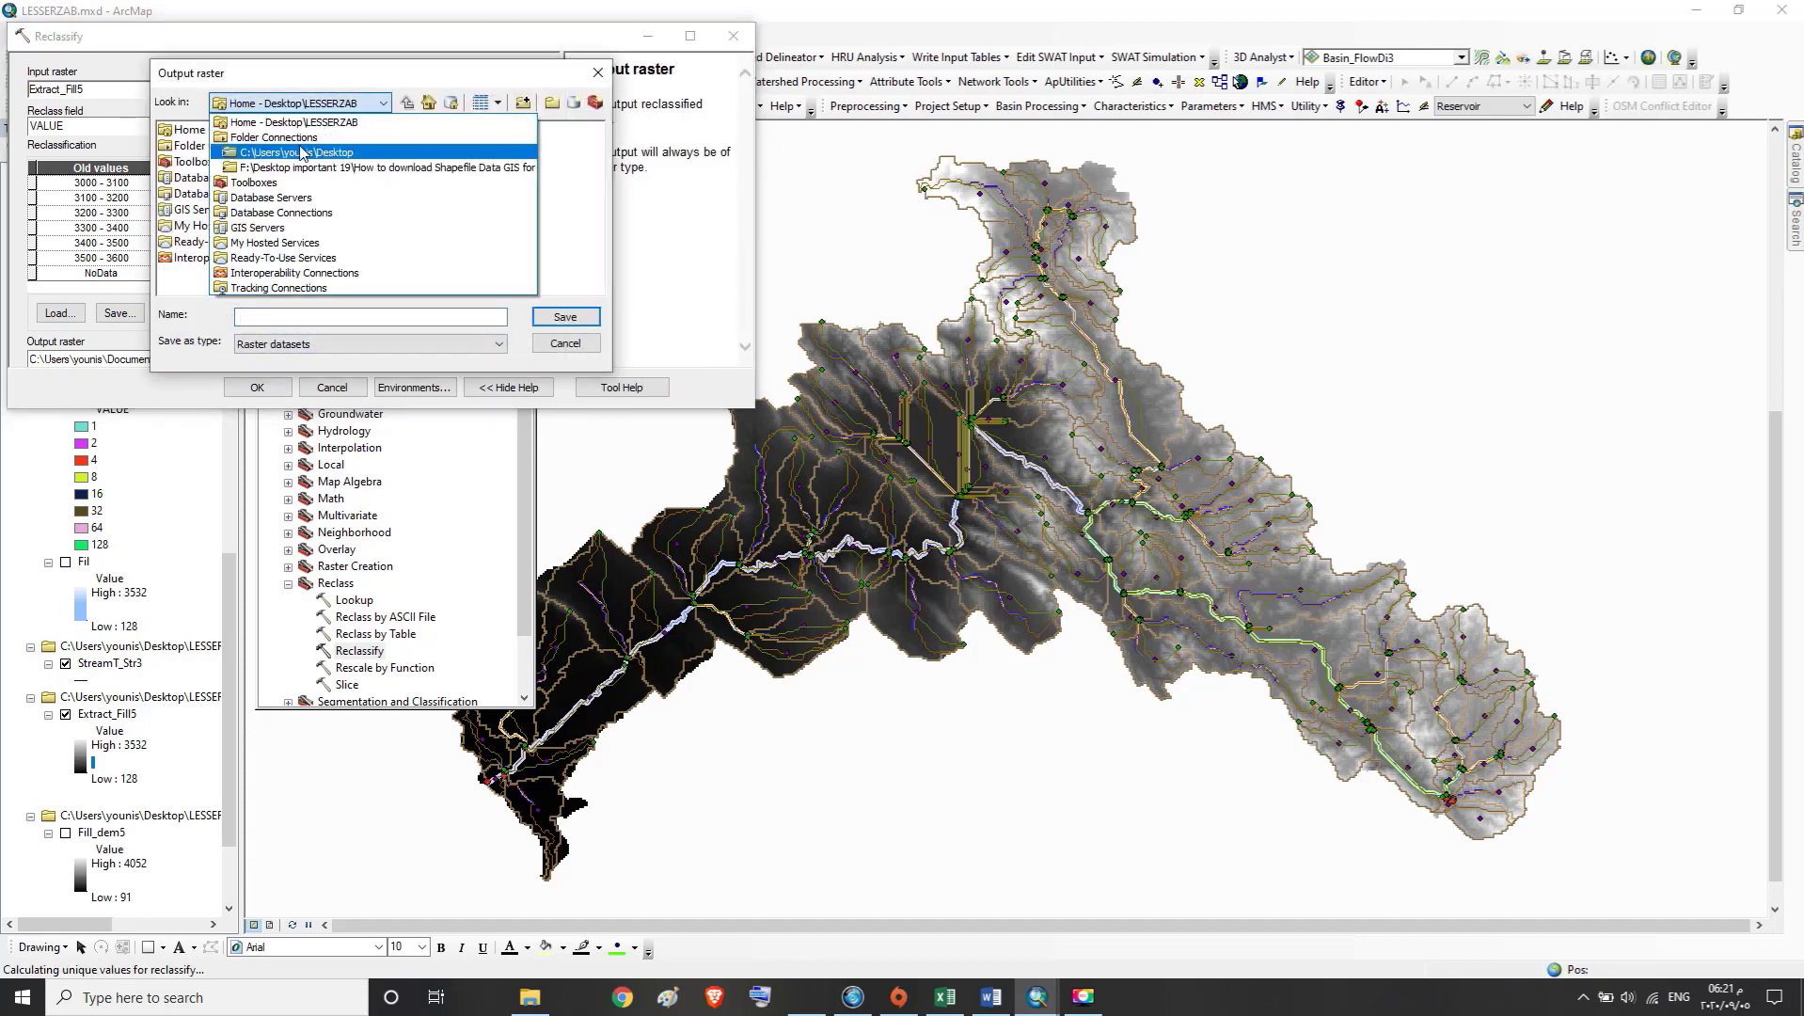
pyautogui.click(301, 152)
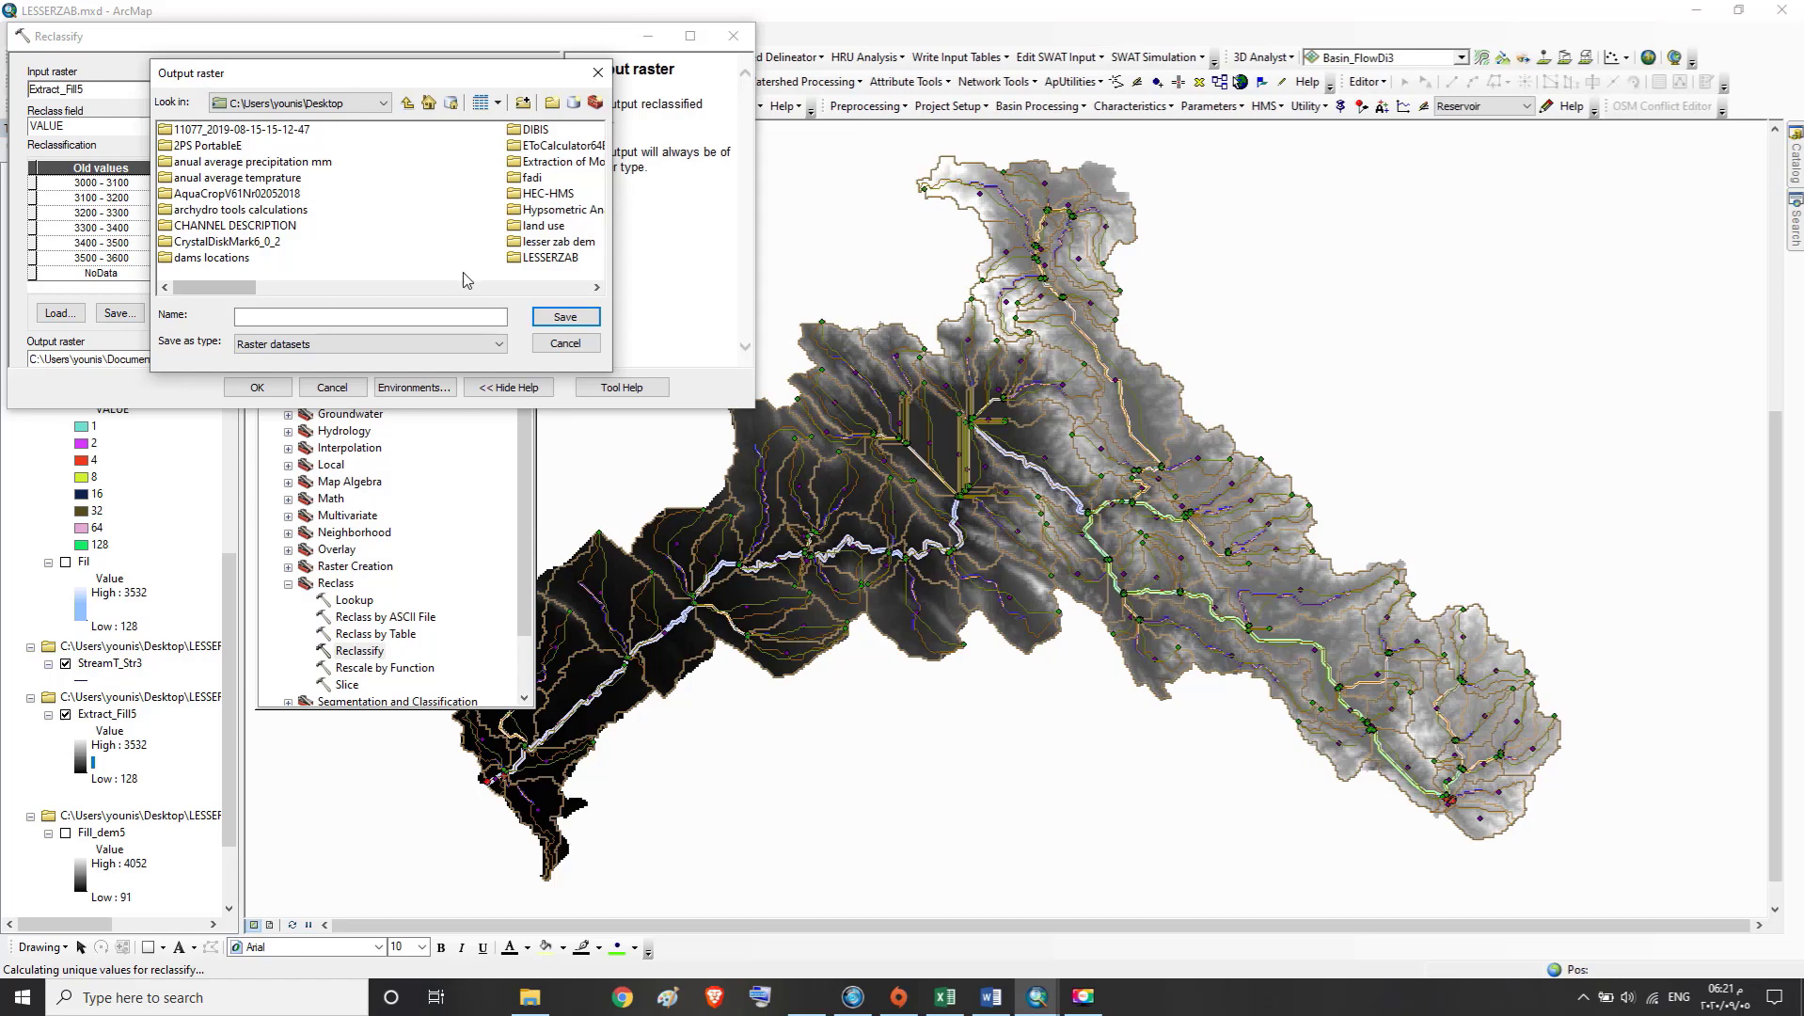
pyautogui.doubleClick(548, 210)
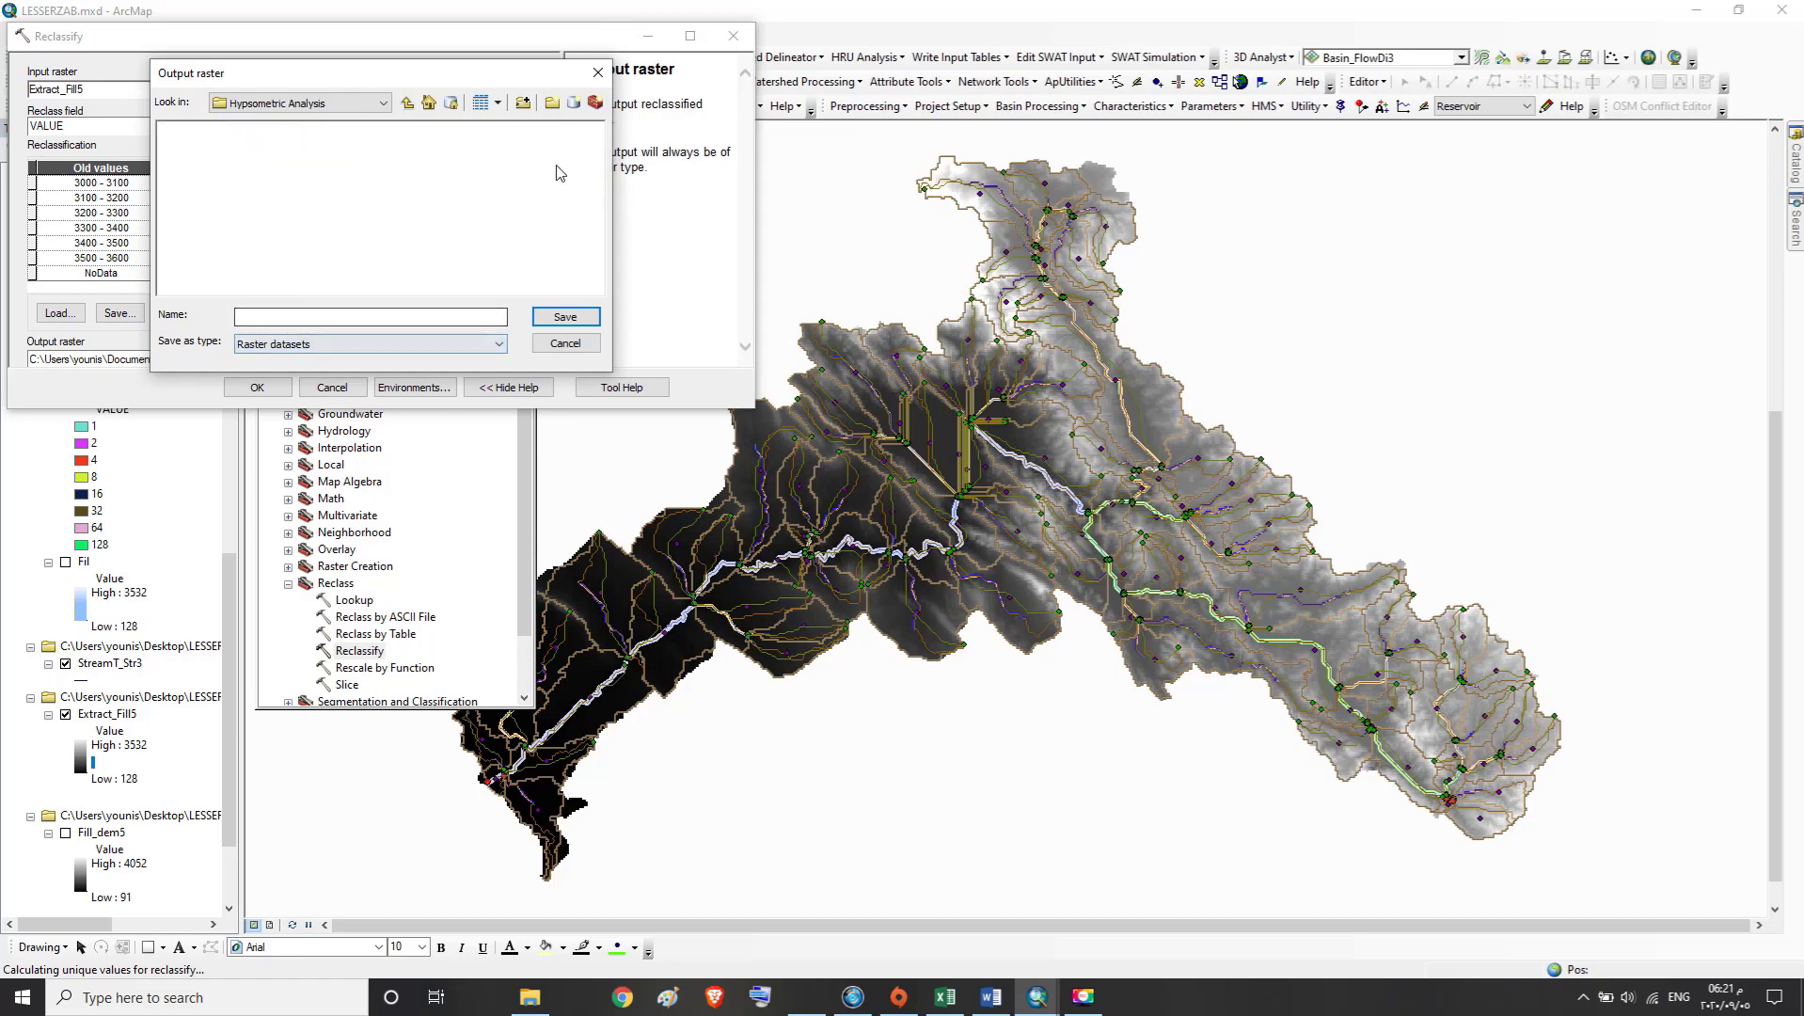
pyautogui.click(575, 103)
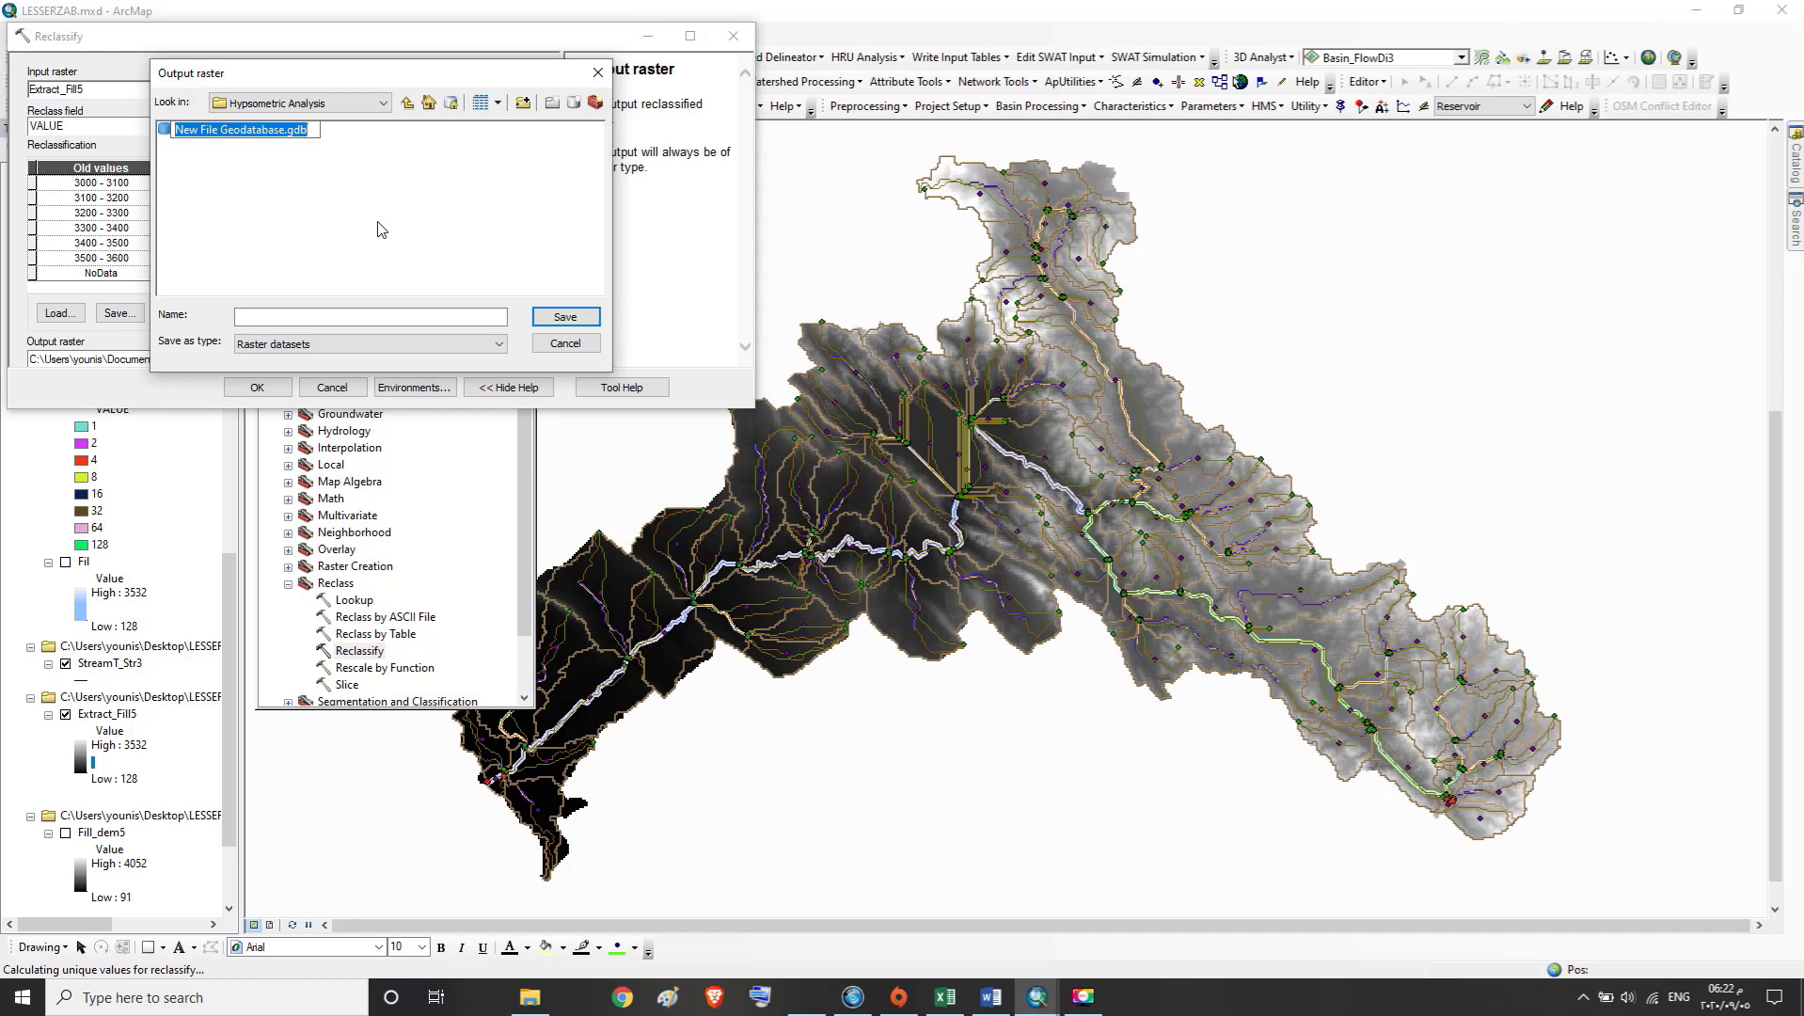
pyautogui.write('Hypsometric Analysis')
pyautogui.click(167, 129)
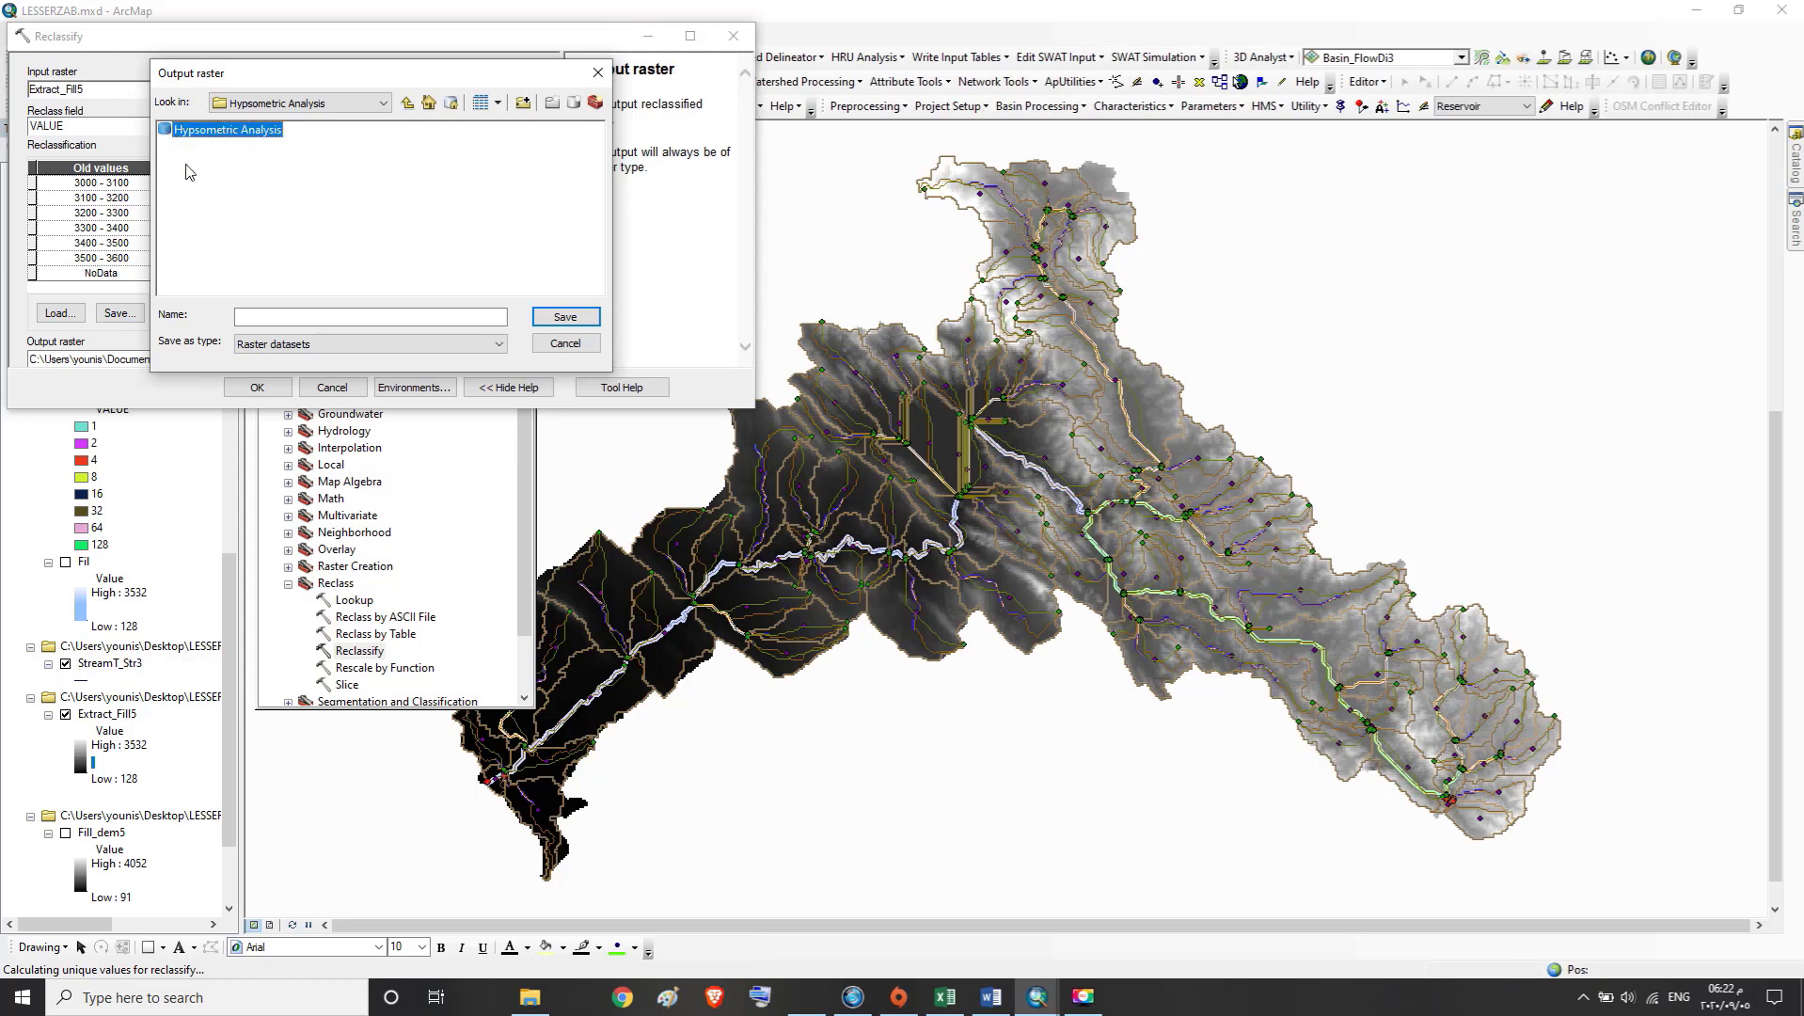
pyautogui.click(539, 344)
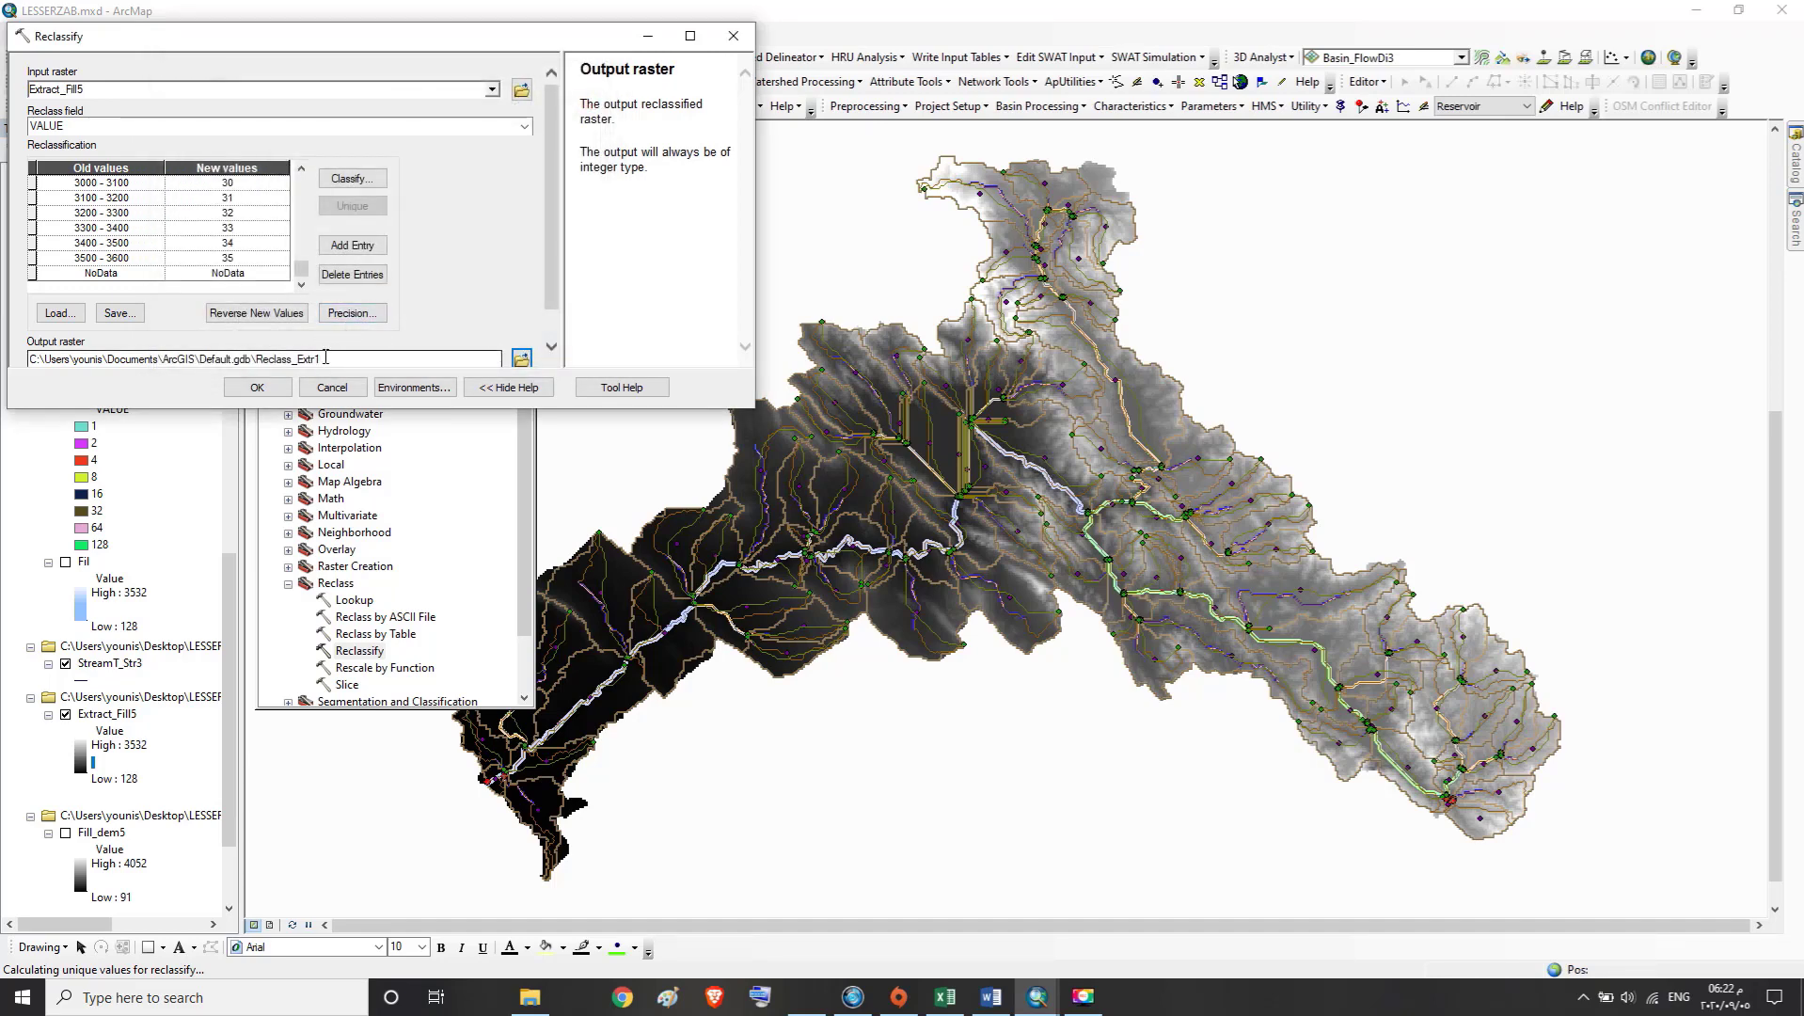
# Save the output raster as Reclass_Extr1 inside Hypsometric Analysis.gdb, reusing the default output name
pyautogui.moveTo(325, 358); pyautogui.dragTo(261, 363)
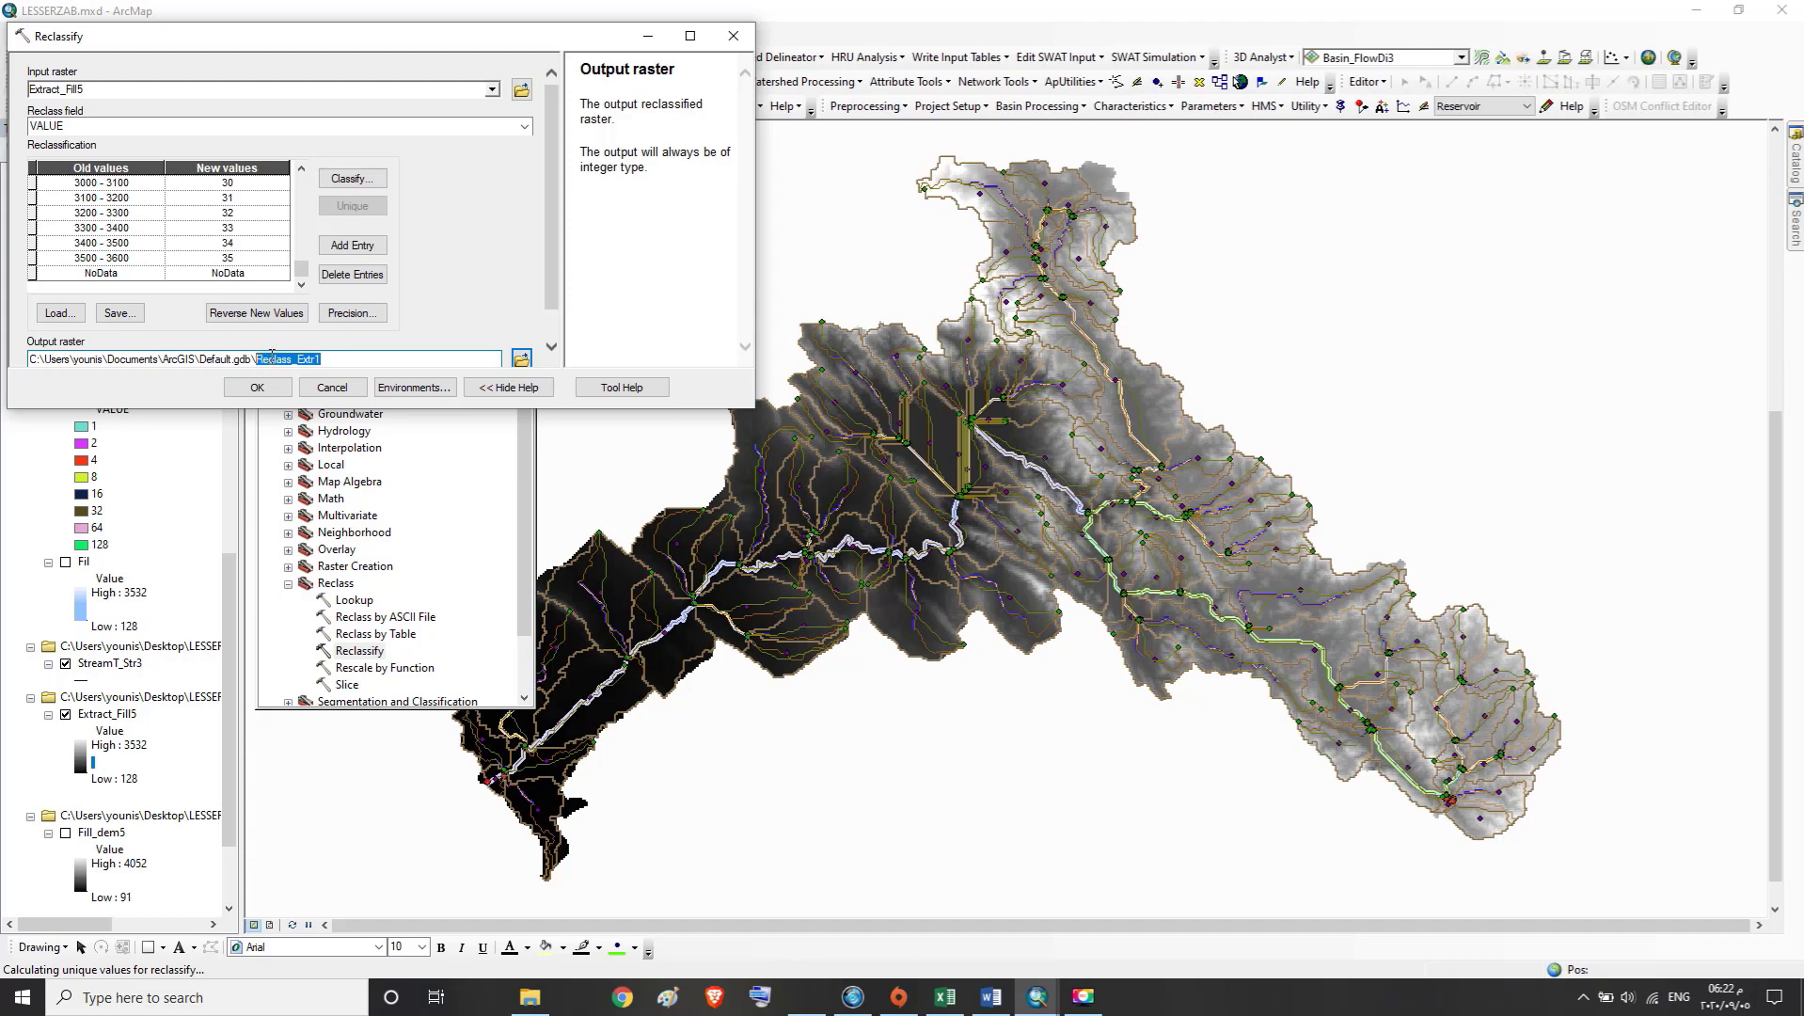
pyautogui.rightClick(271, 358)
pyautogui.click(301, 416)
pyautogui.click(520, 358)
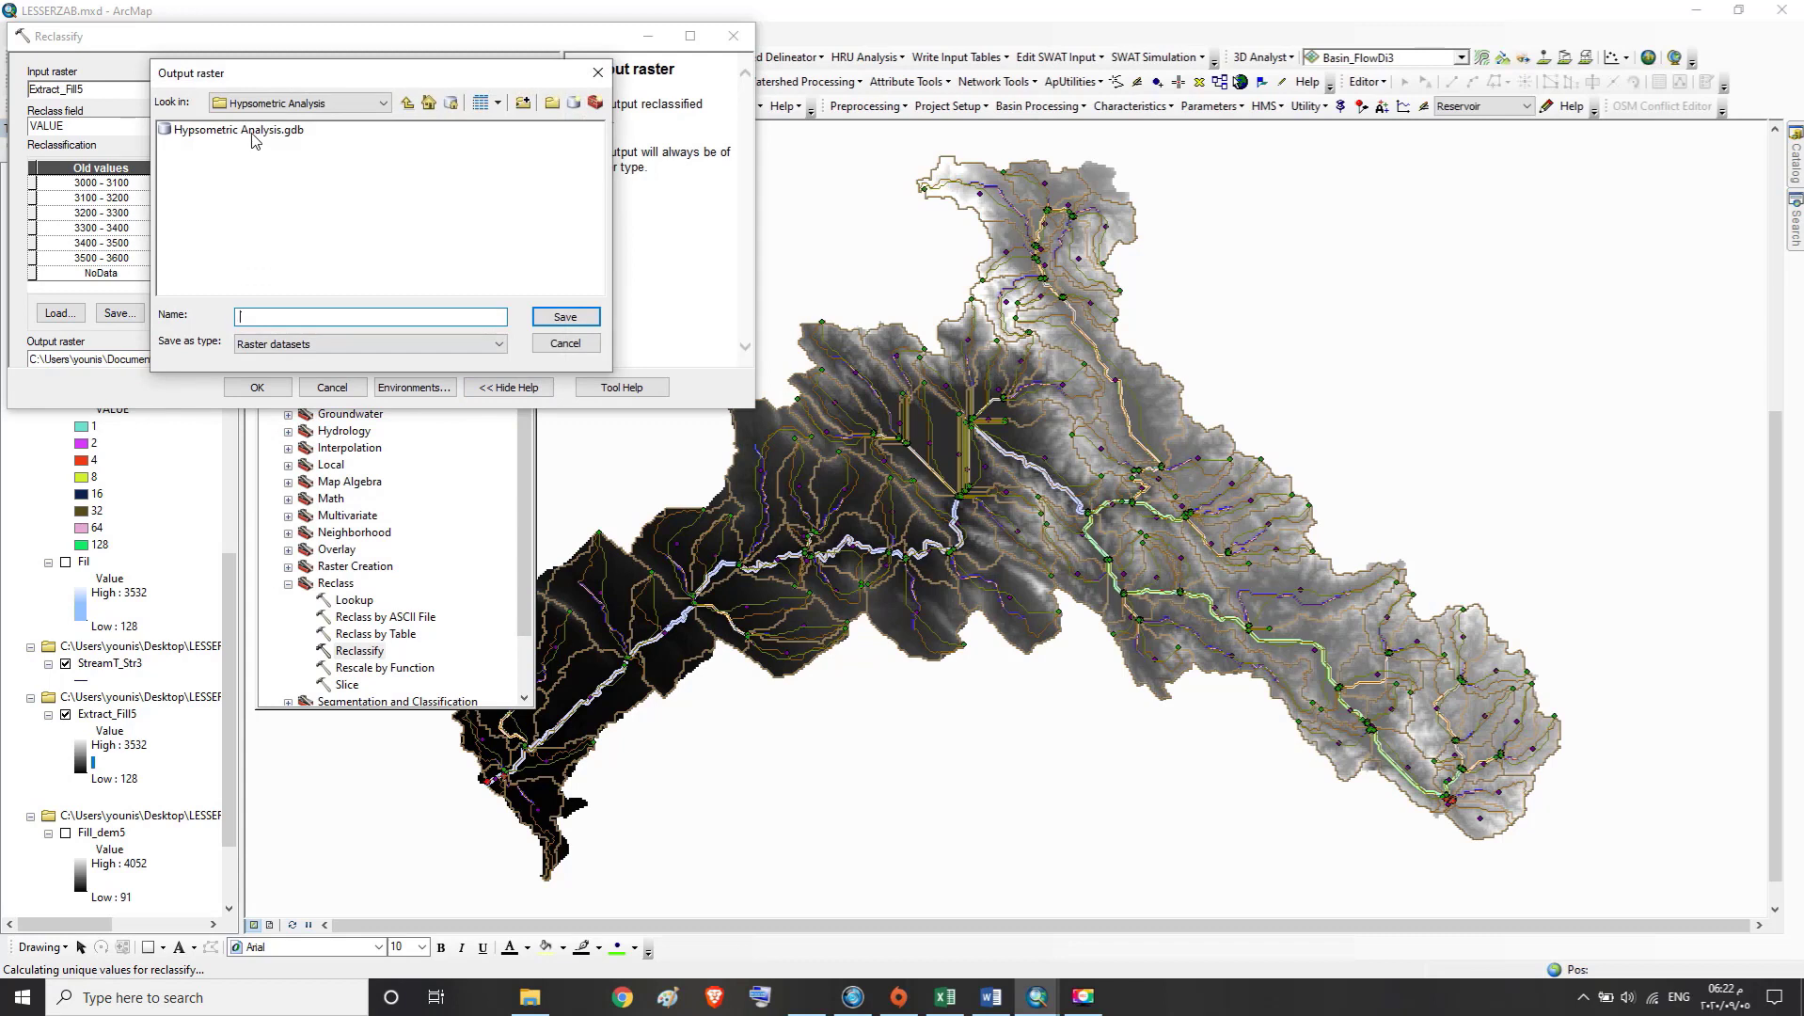
pyautogui.doubleClick(252, 139)
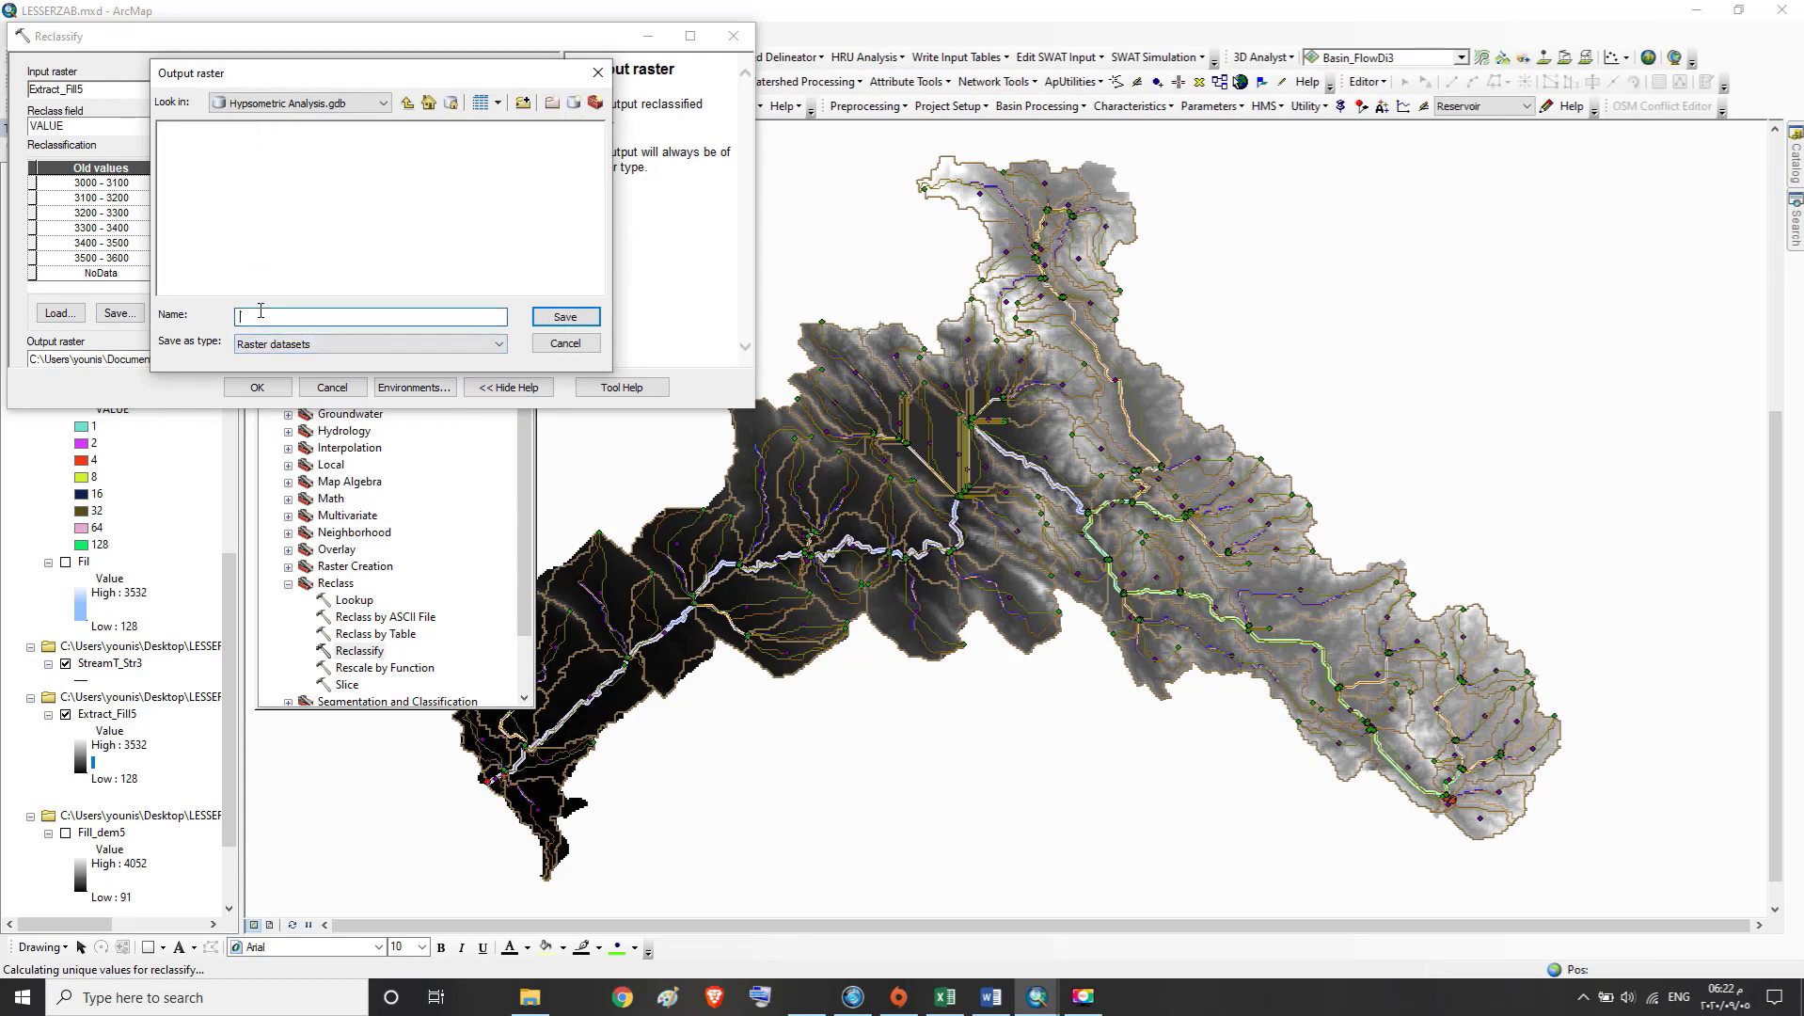
pyautogui.hotkey('ctrl', 'v')
pyautogui.click(568, 320)
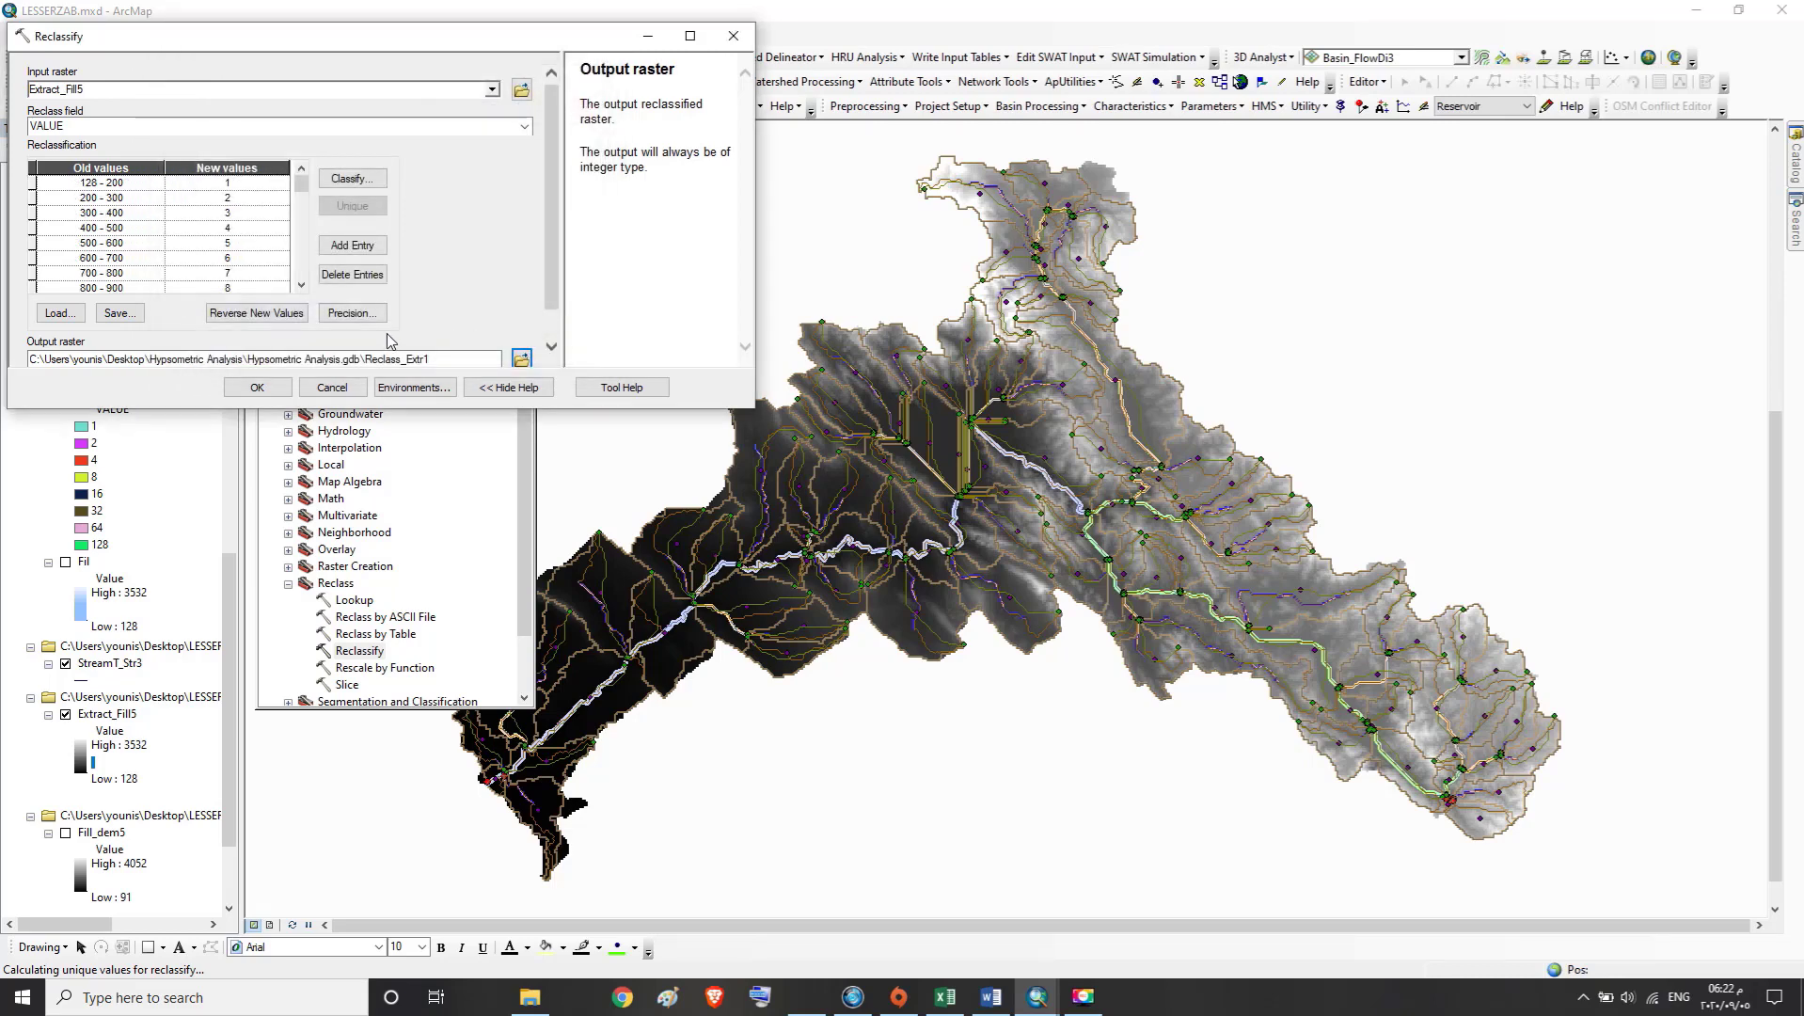
# Run the Reclassify tool, dismiss its completion report and locate the new Reclass_Extr1 layer among the map layers
pyautogui.click(270, 393)
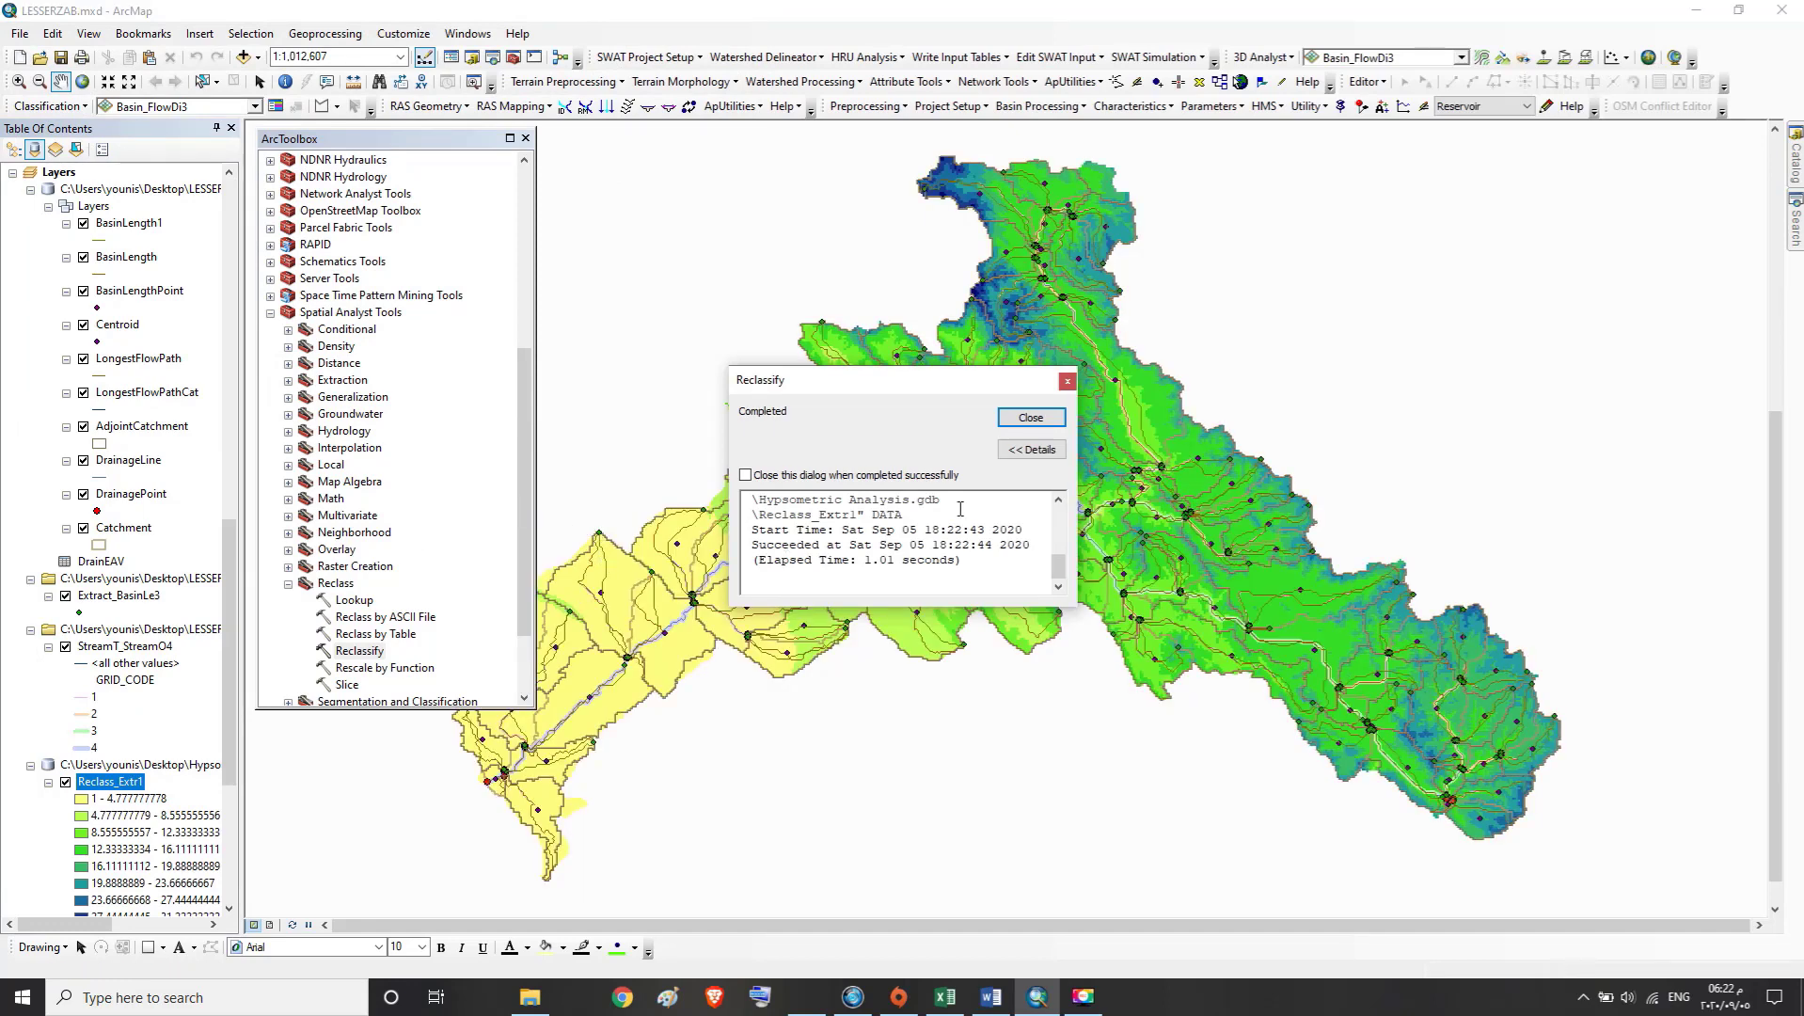
pyautogui.click(1032, 419)
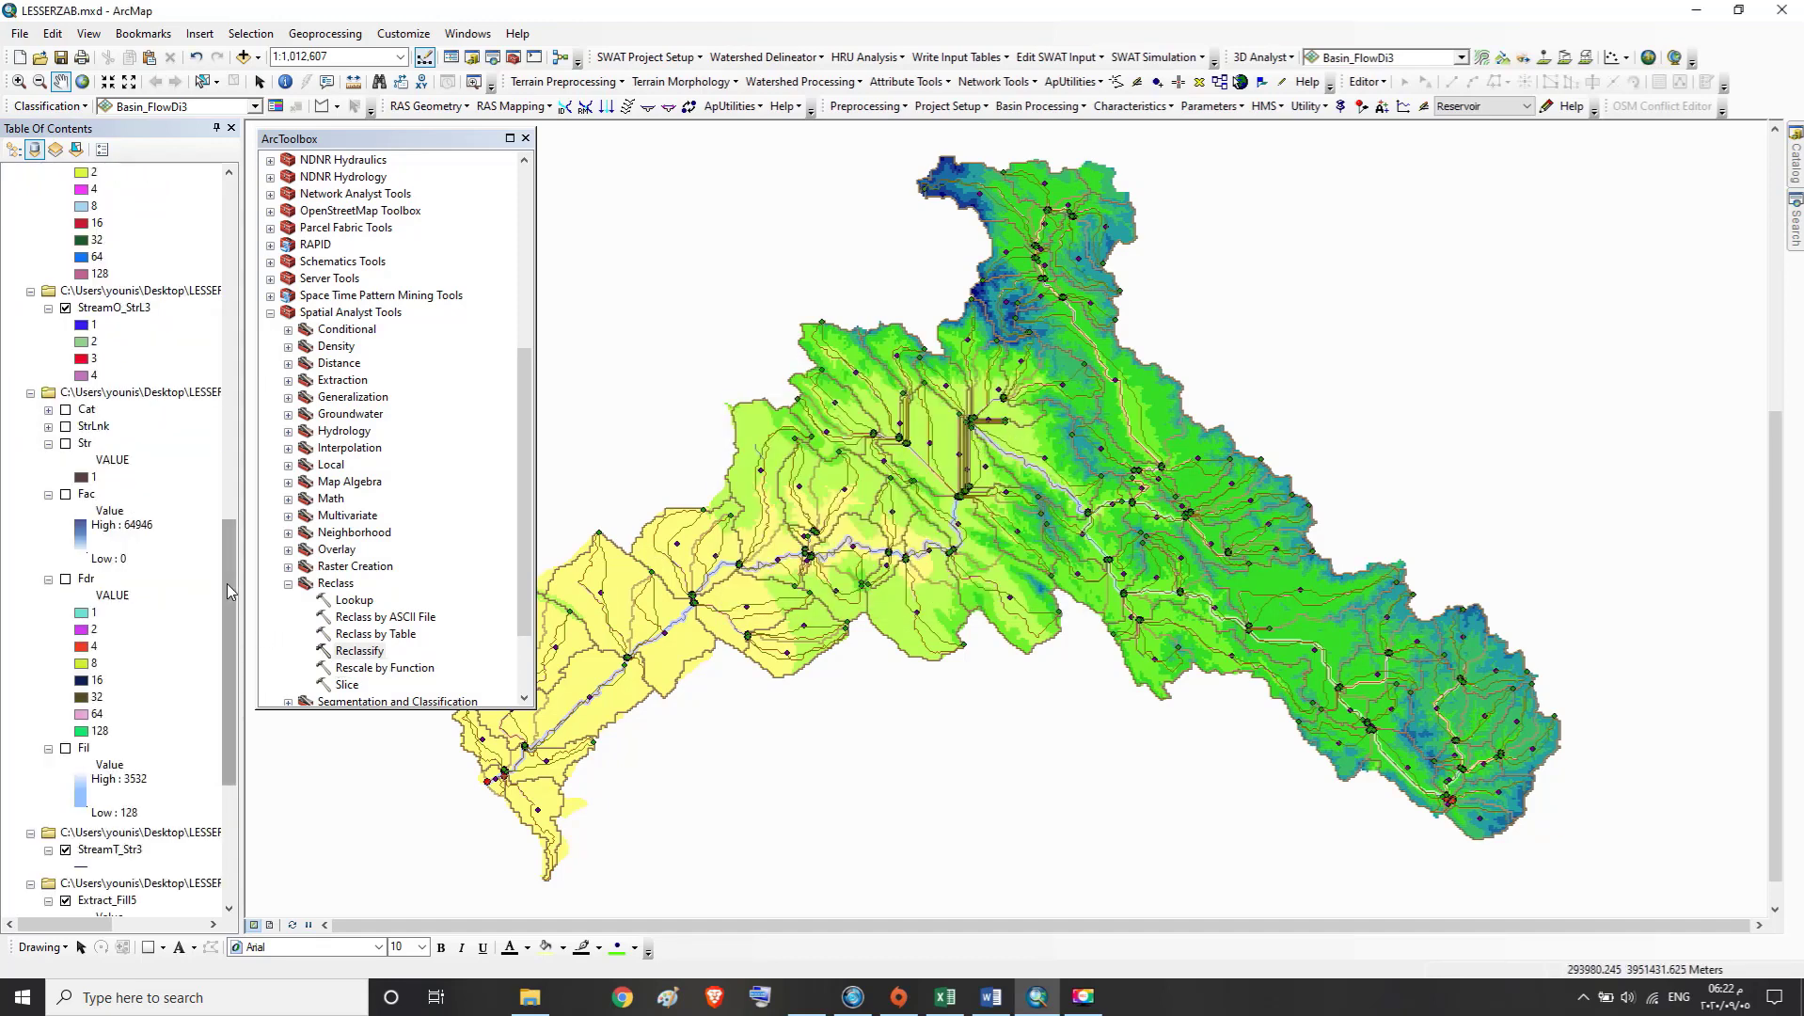
pyautogui.moveTo(225, 583); pyautogui.dragTo(197, 442)
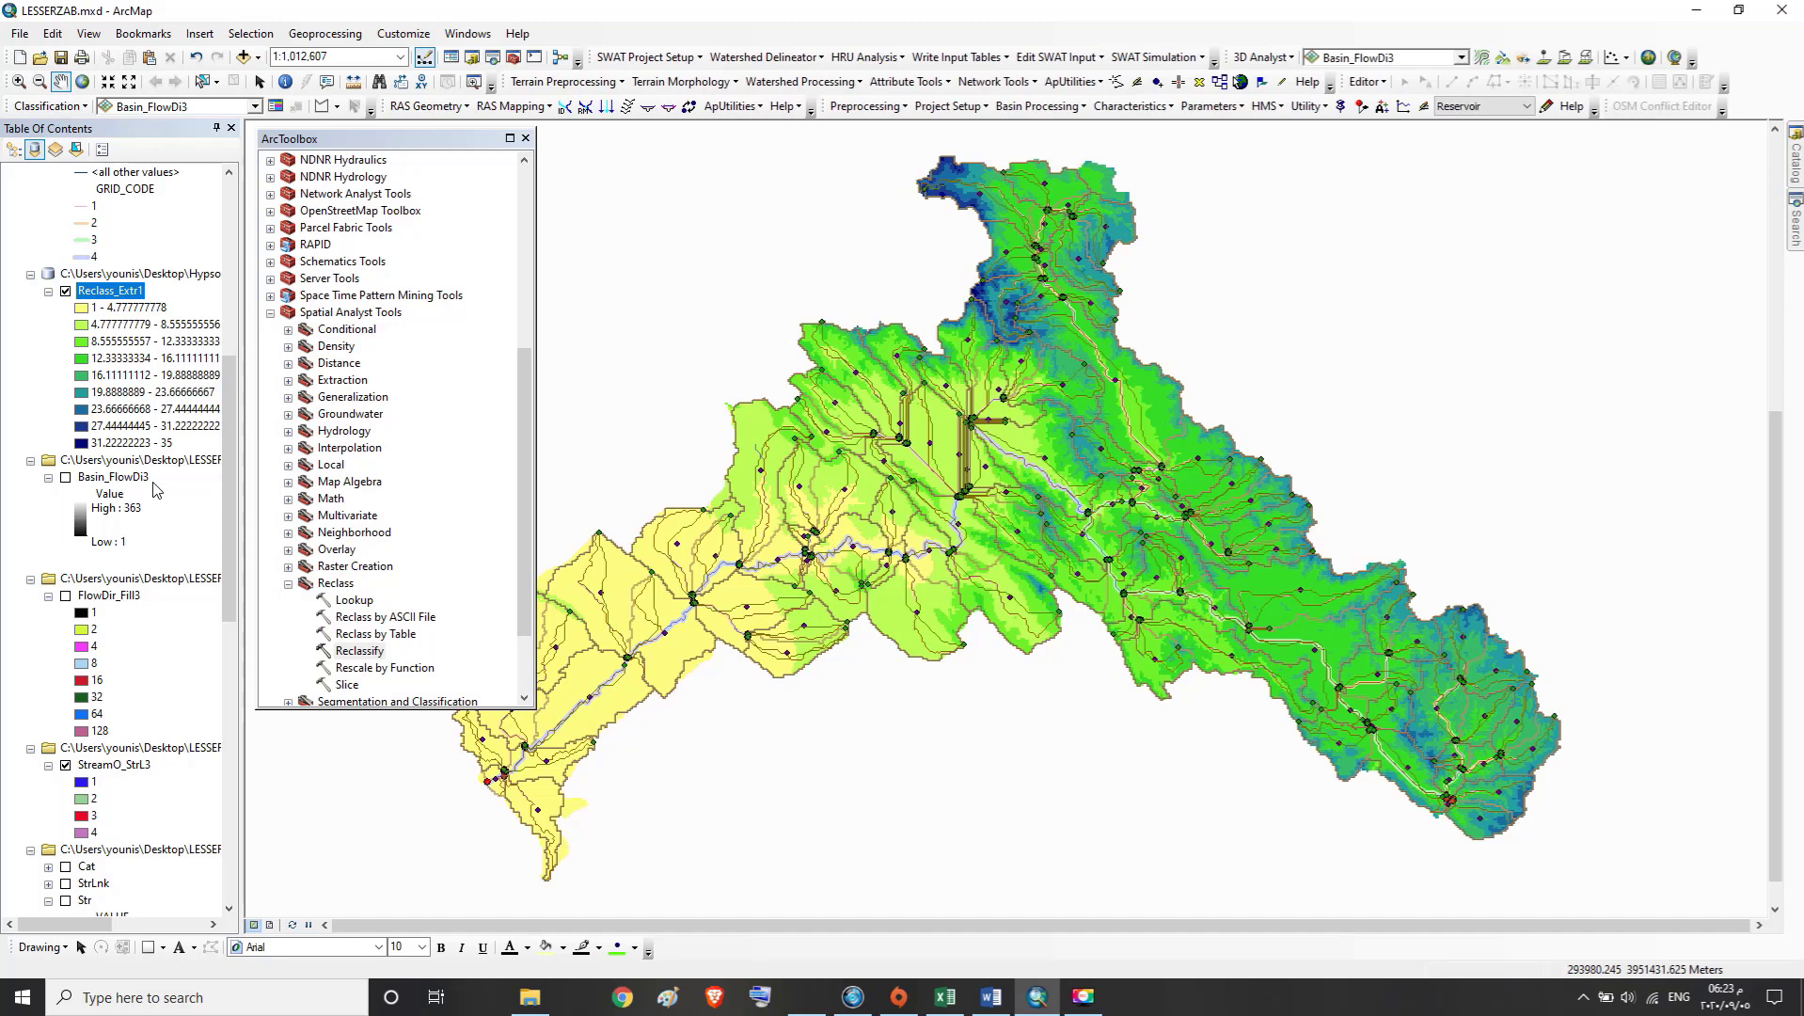
pyautogui.click(1084, 997)
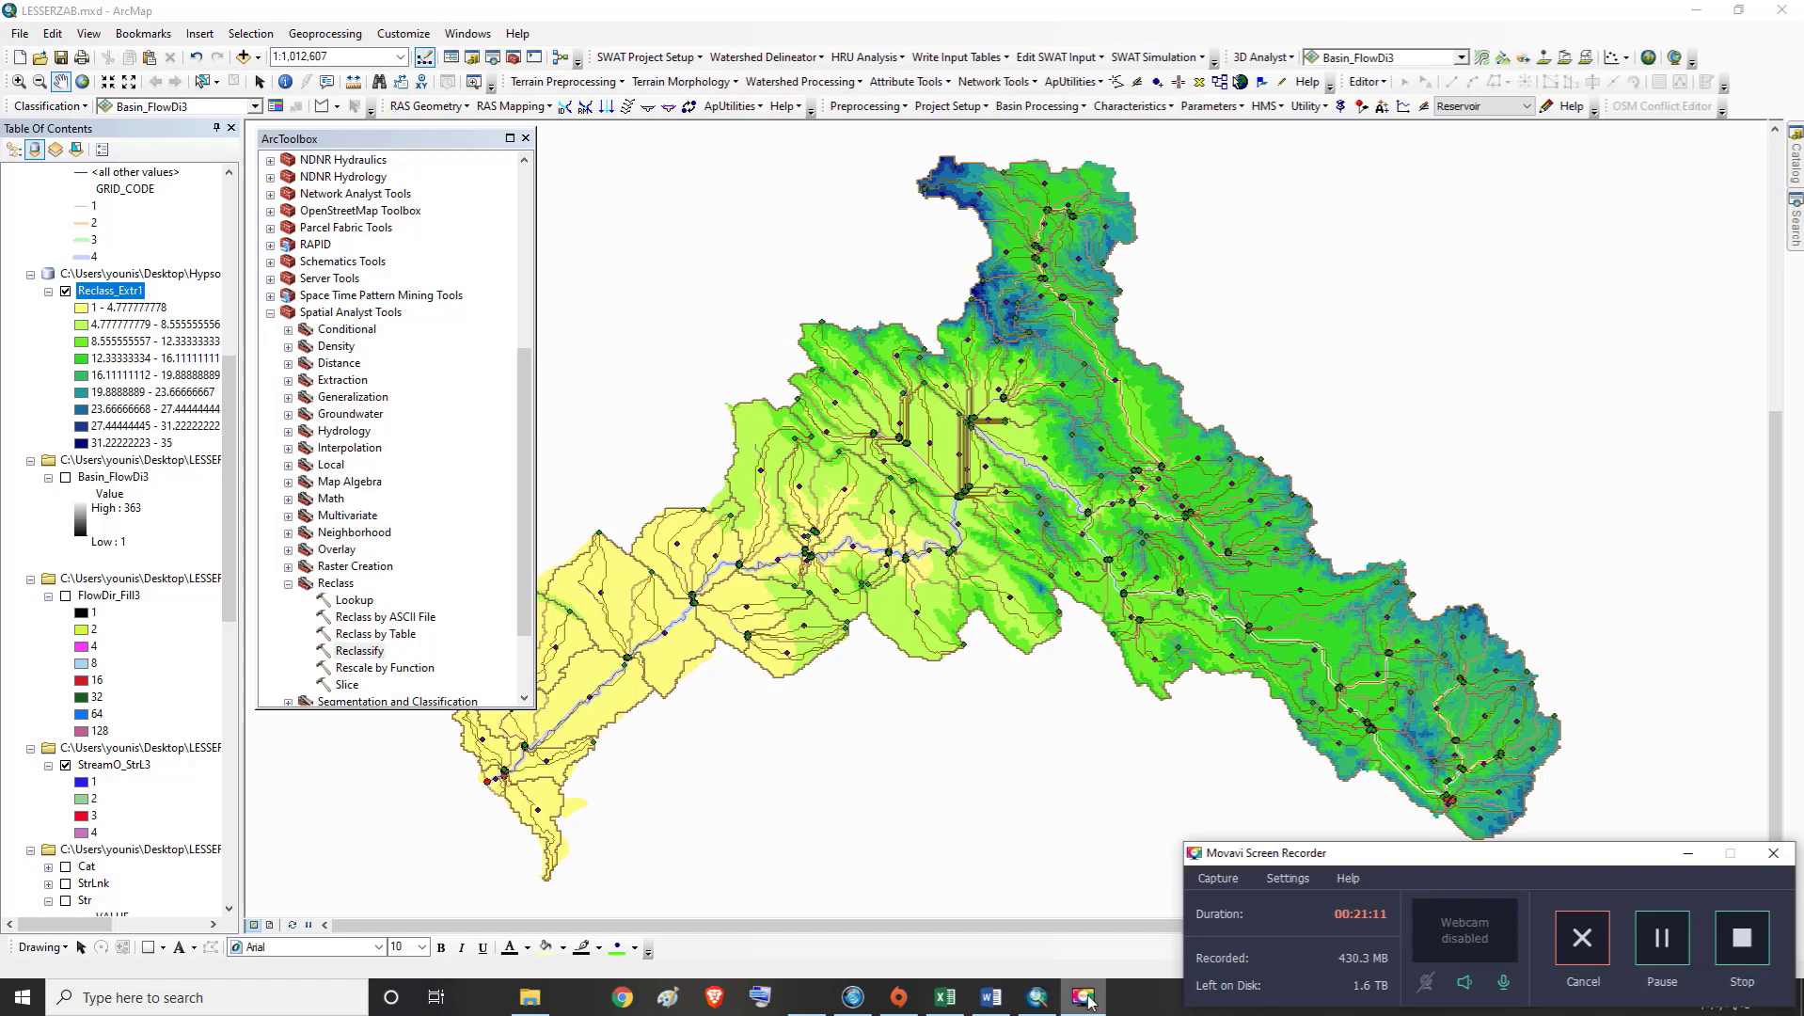
pyautogui.click(1084, 997)
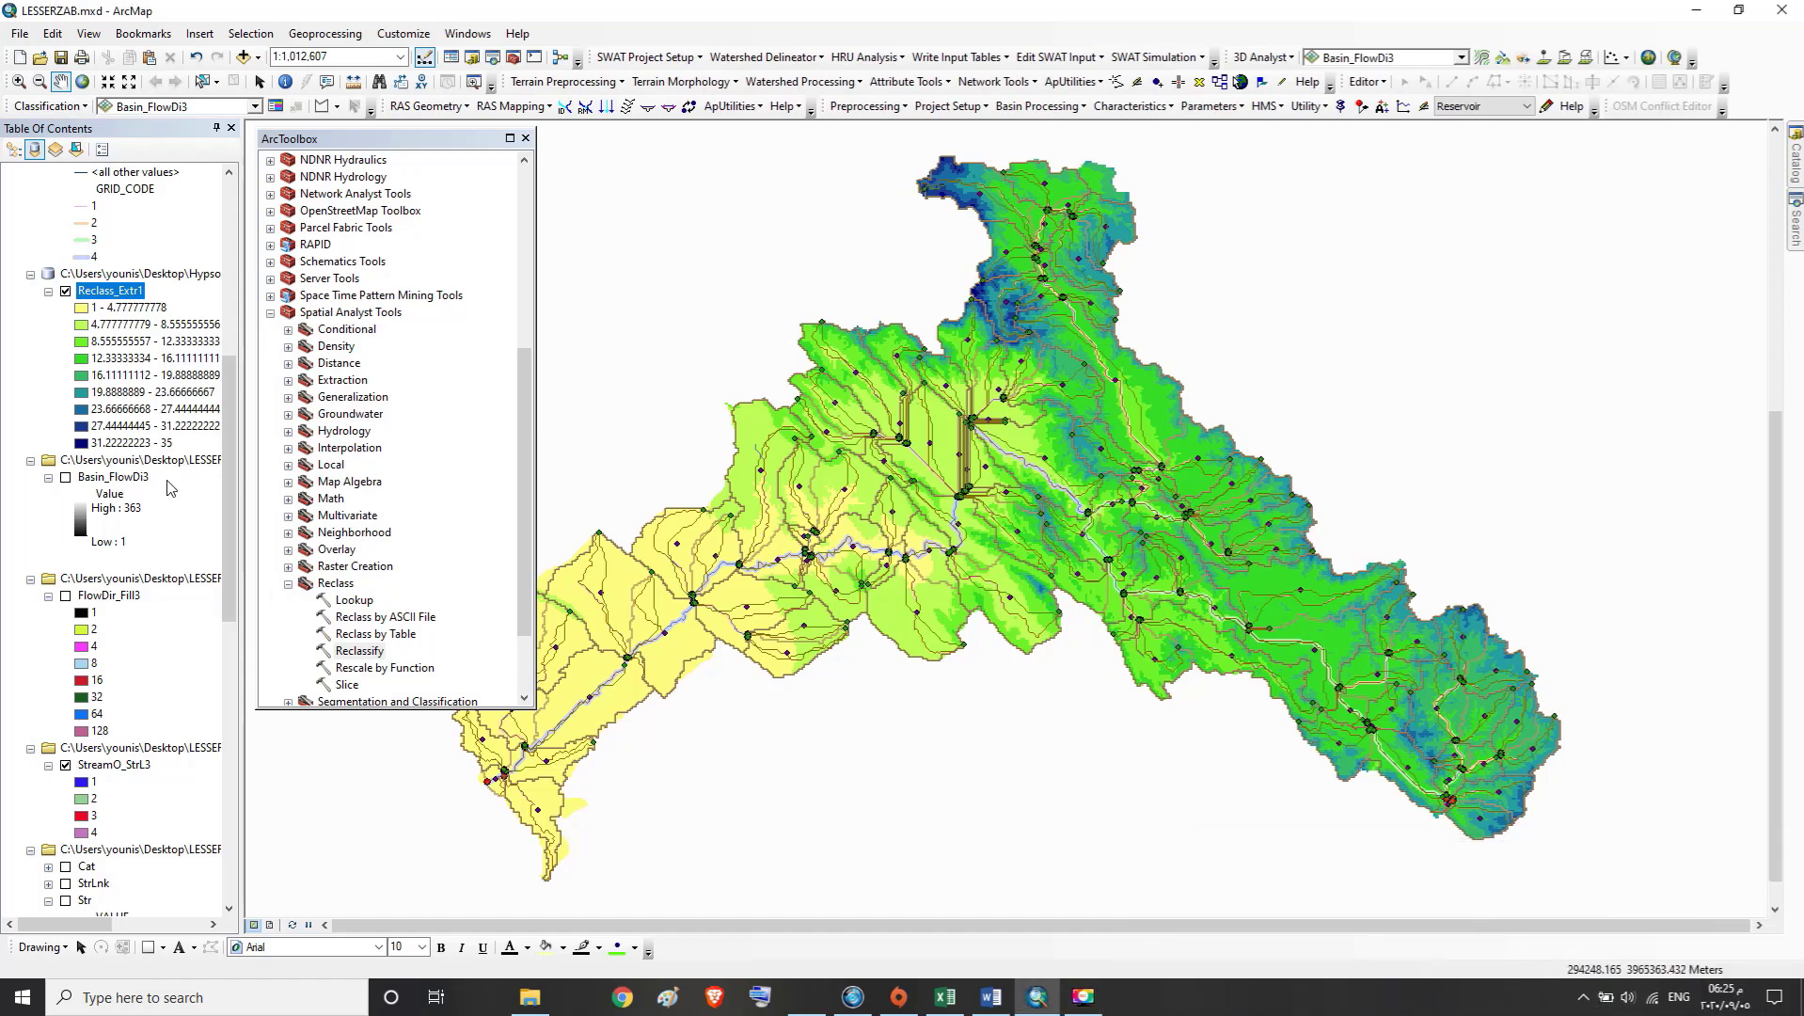
# Open the Raster to Polygon tool from the raster conversion toolset and set Reclass_Extr1 as its input raster
pyautogui.click(289, 584)
pyautogui.click(270, 312)
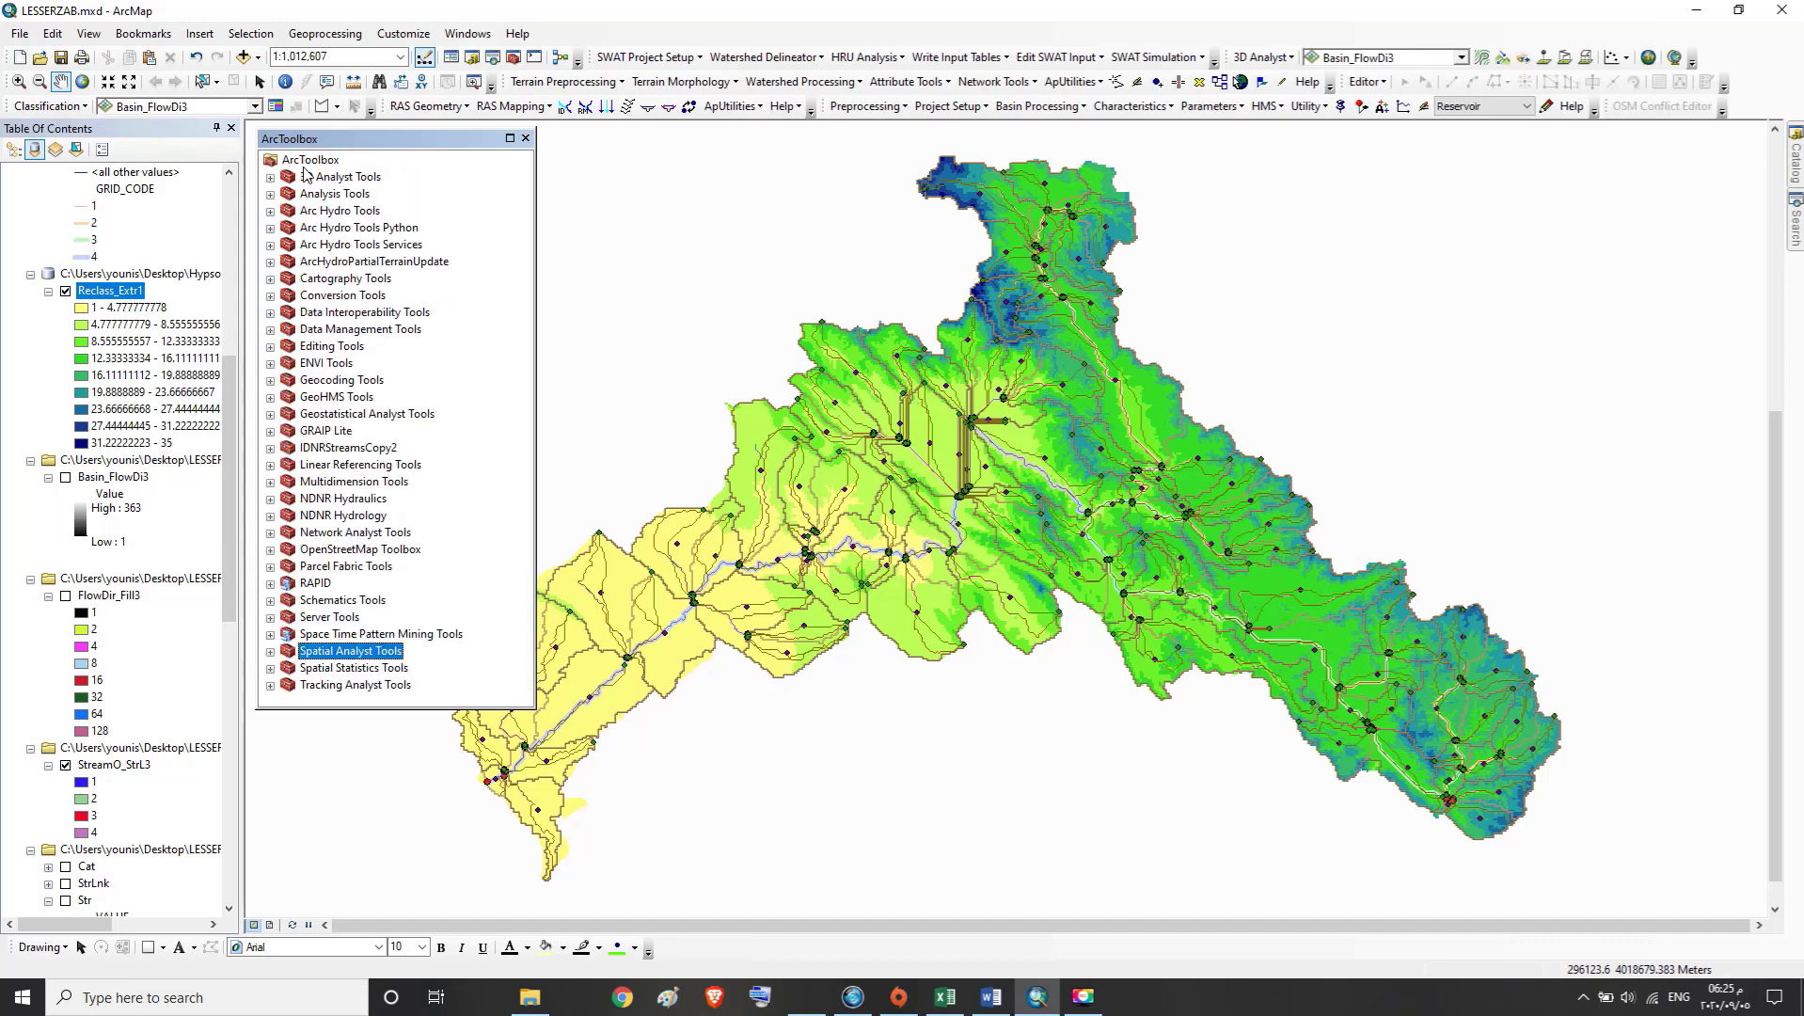
pyautogui.click(308, 161)
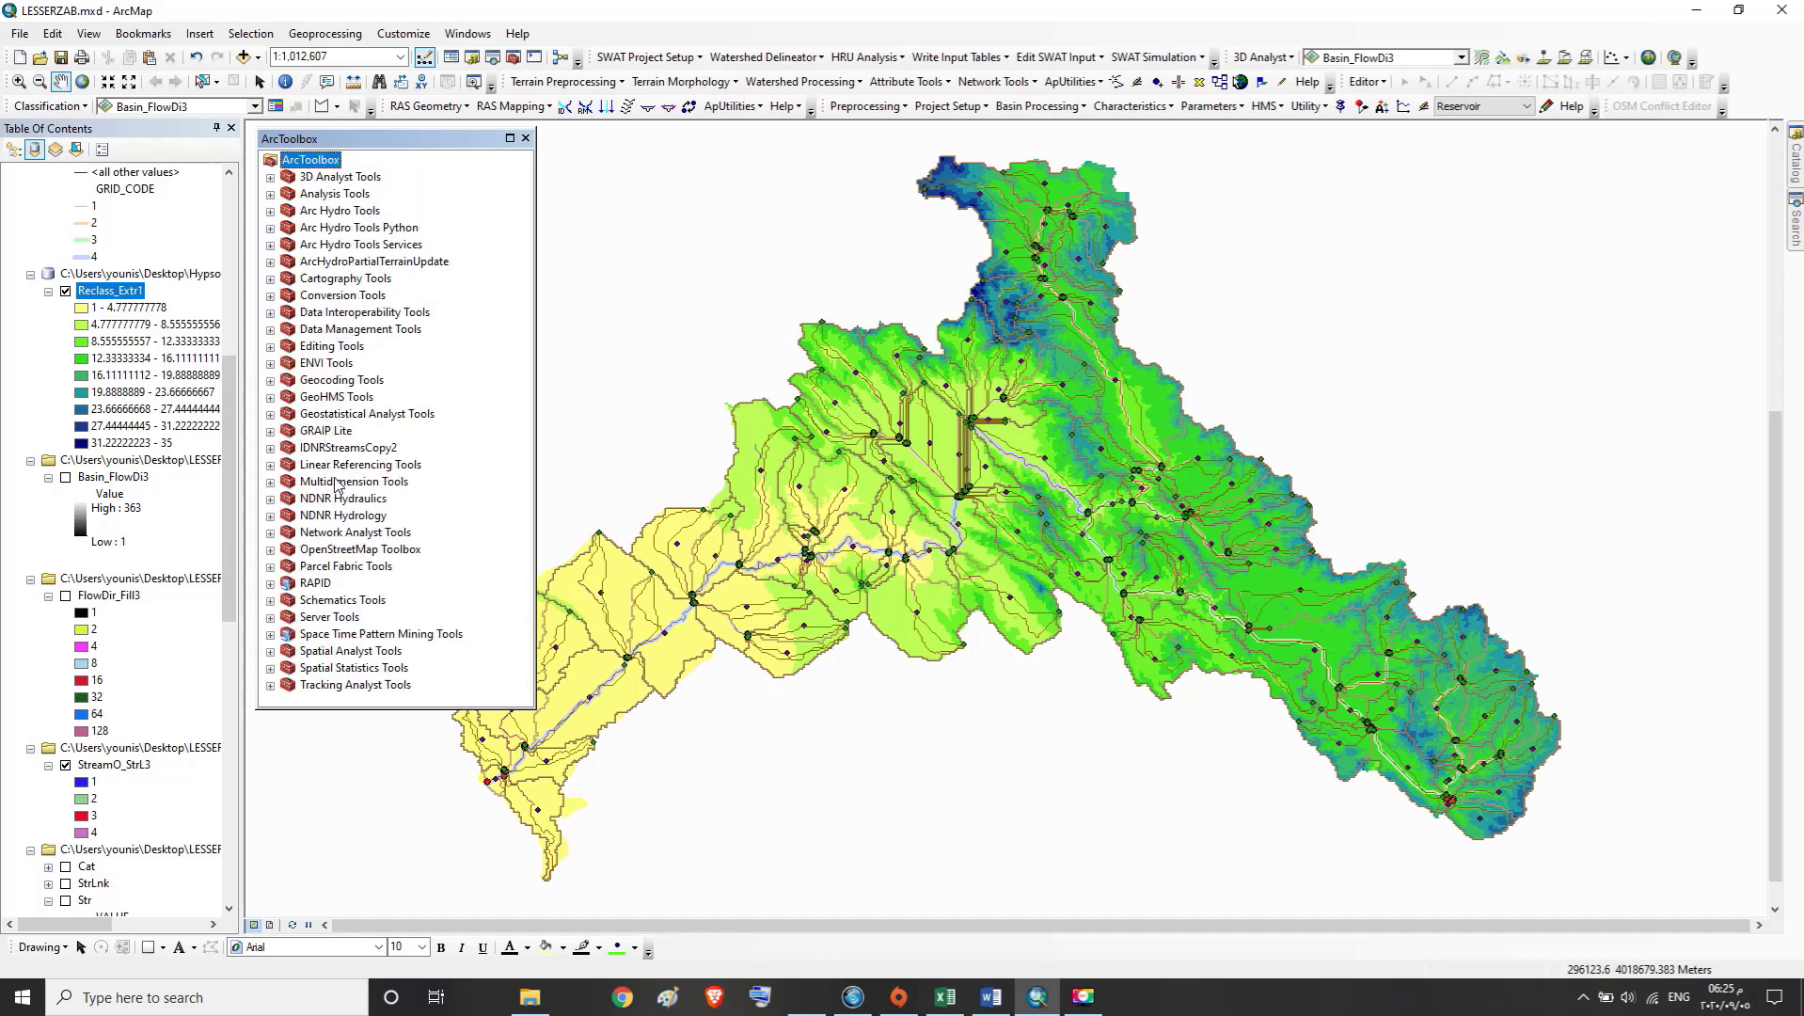
pyautogui.click(322, 297)
pyautogui.click(272, 298)
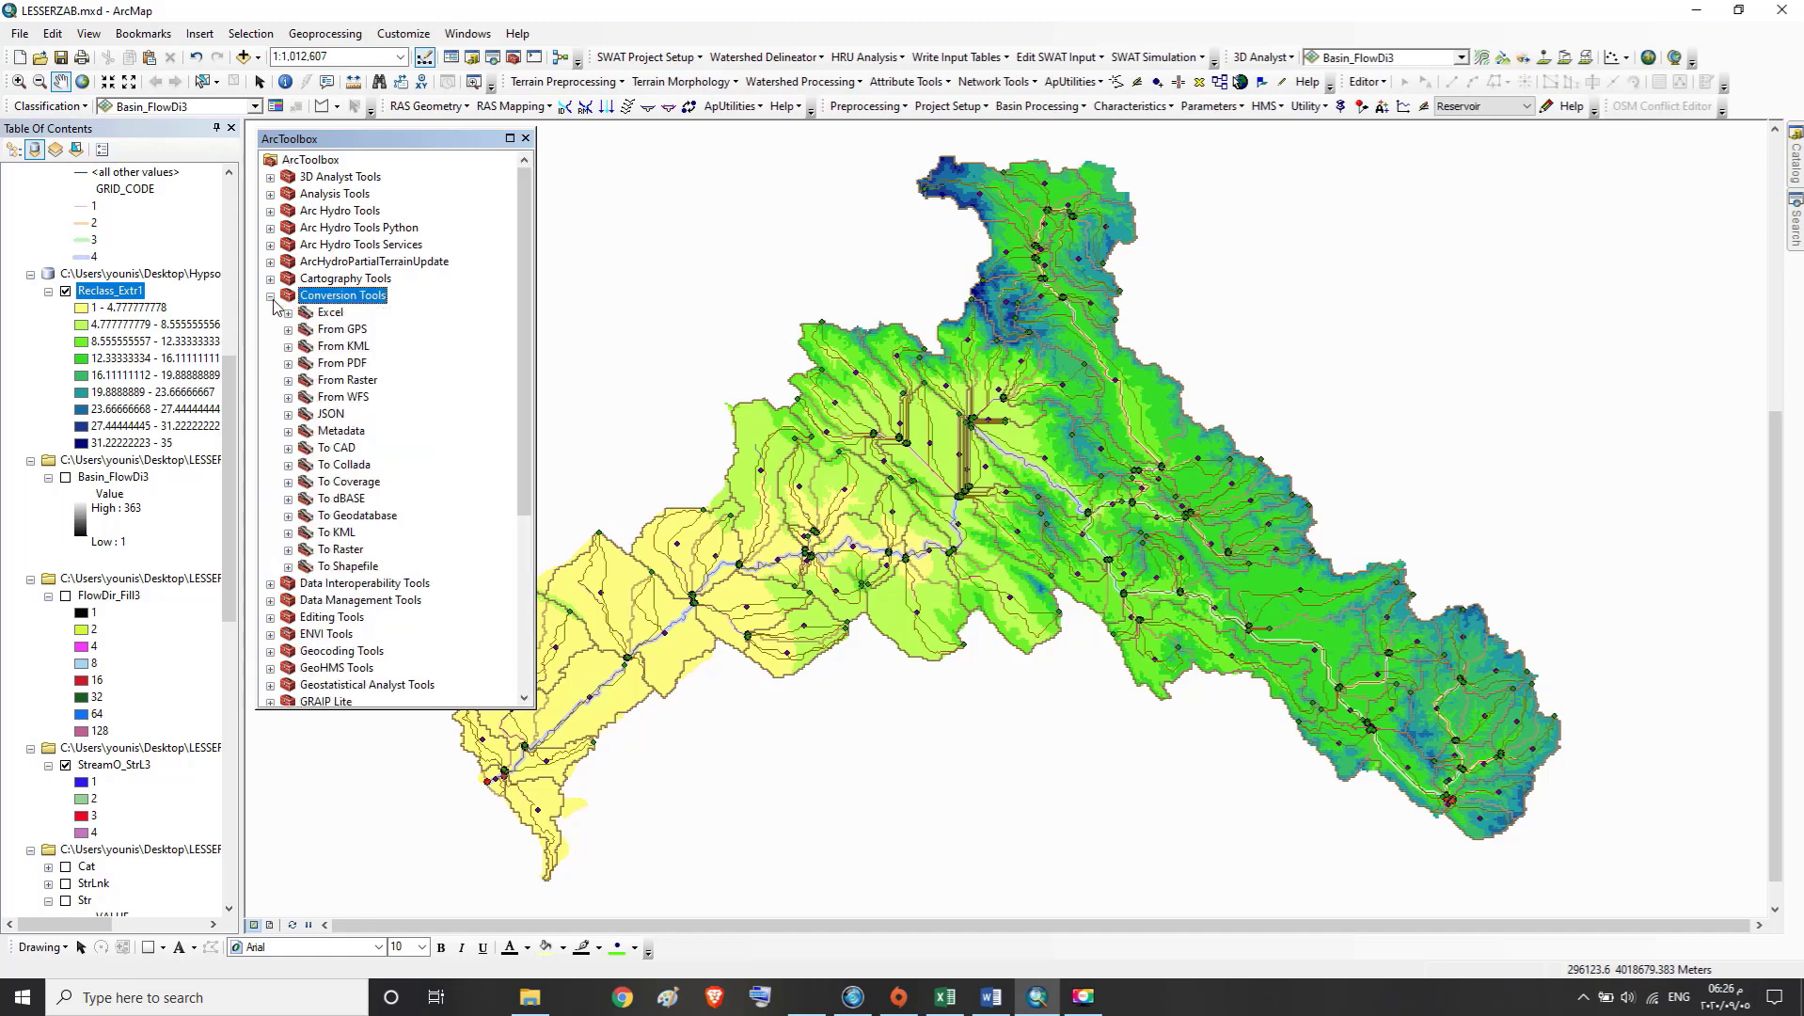
pyautogui.click(329, 381)
pyautogui.click(289, 382)
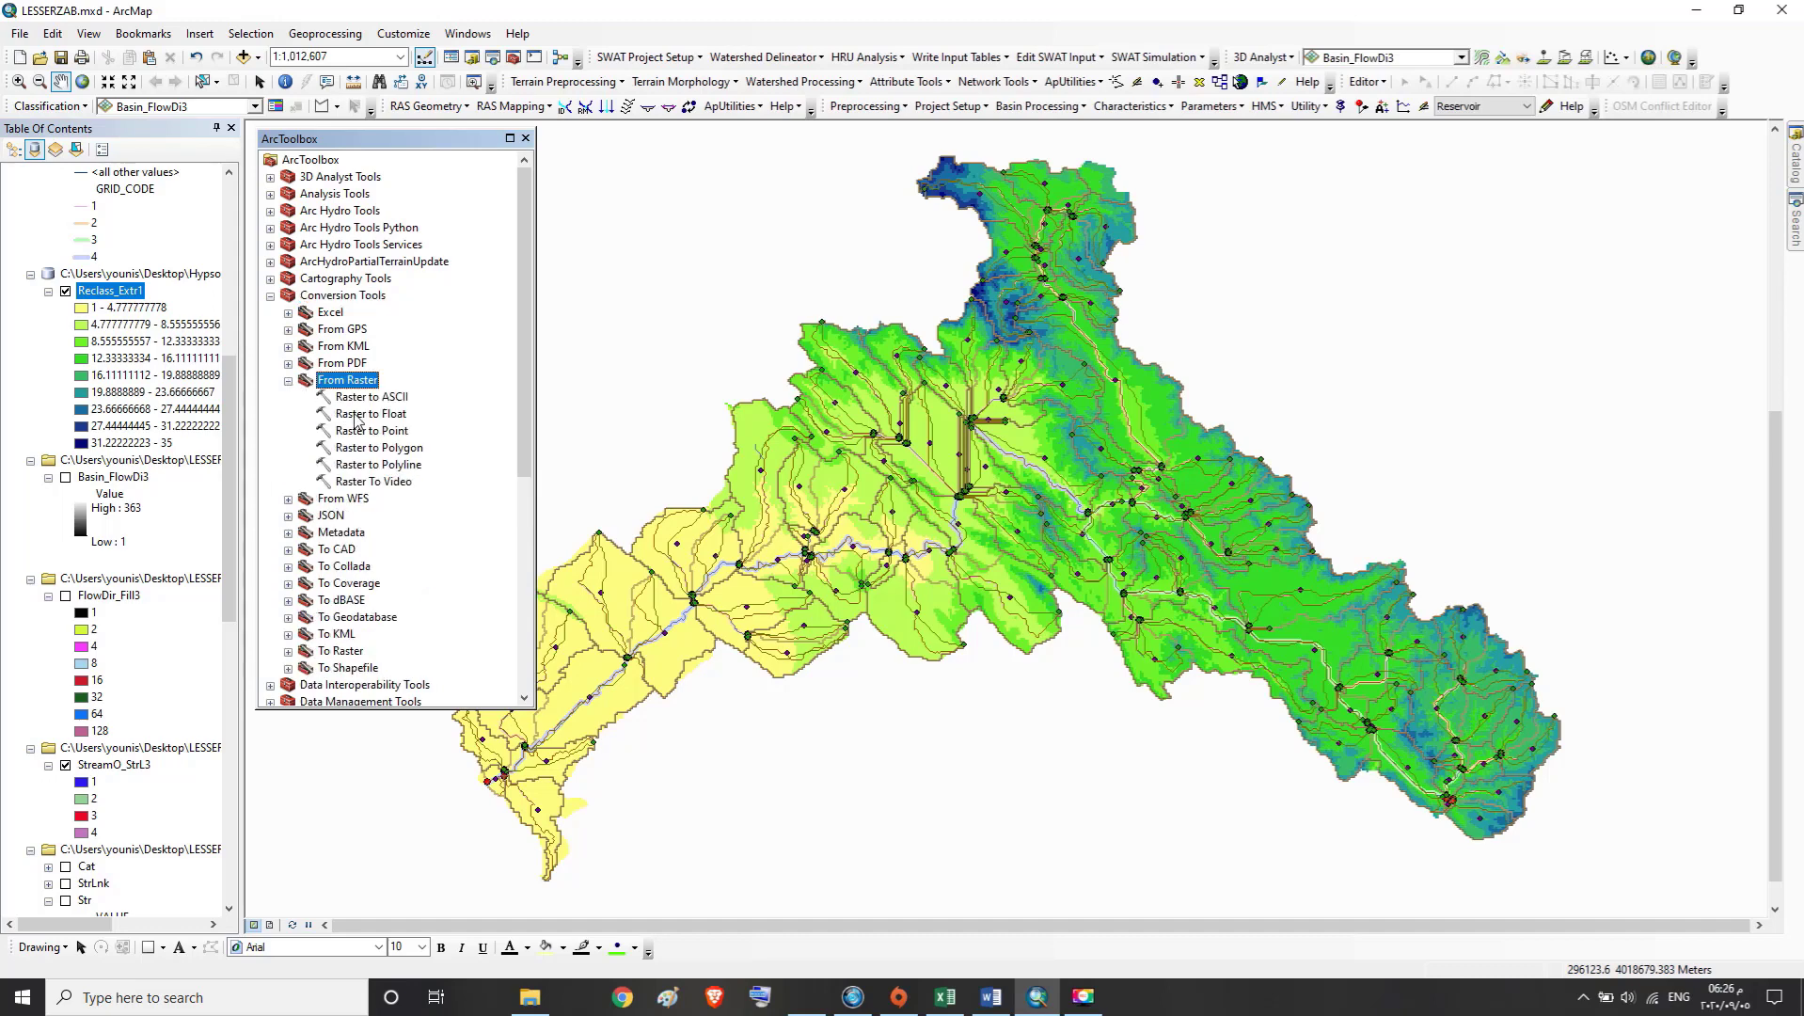
pyautogui.doubleClick(370, 448)
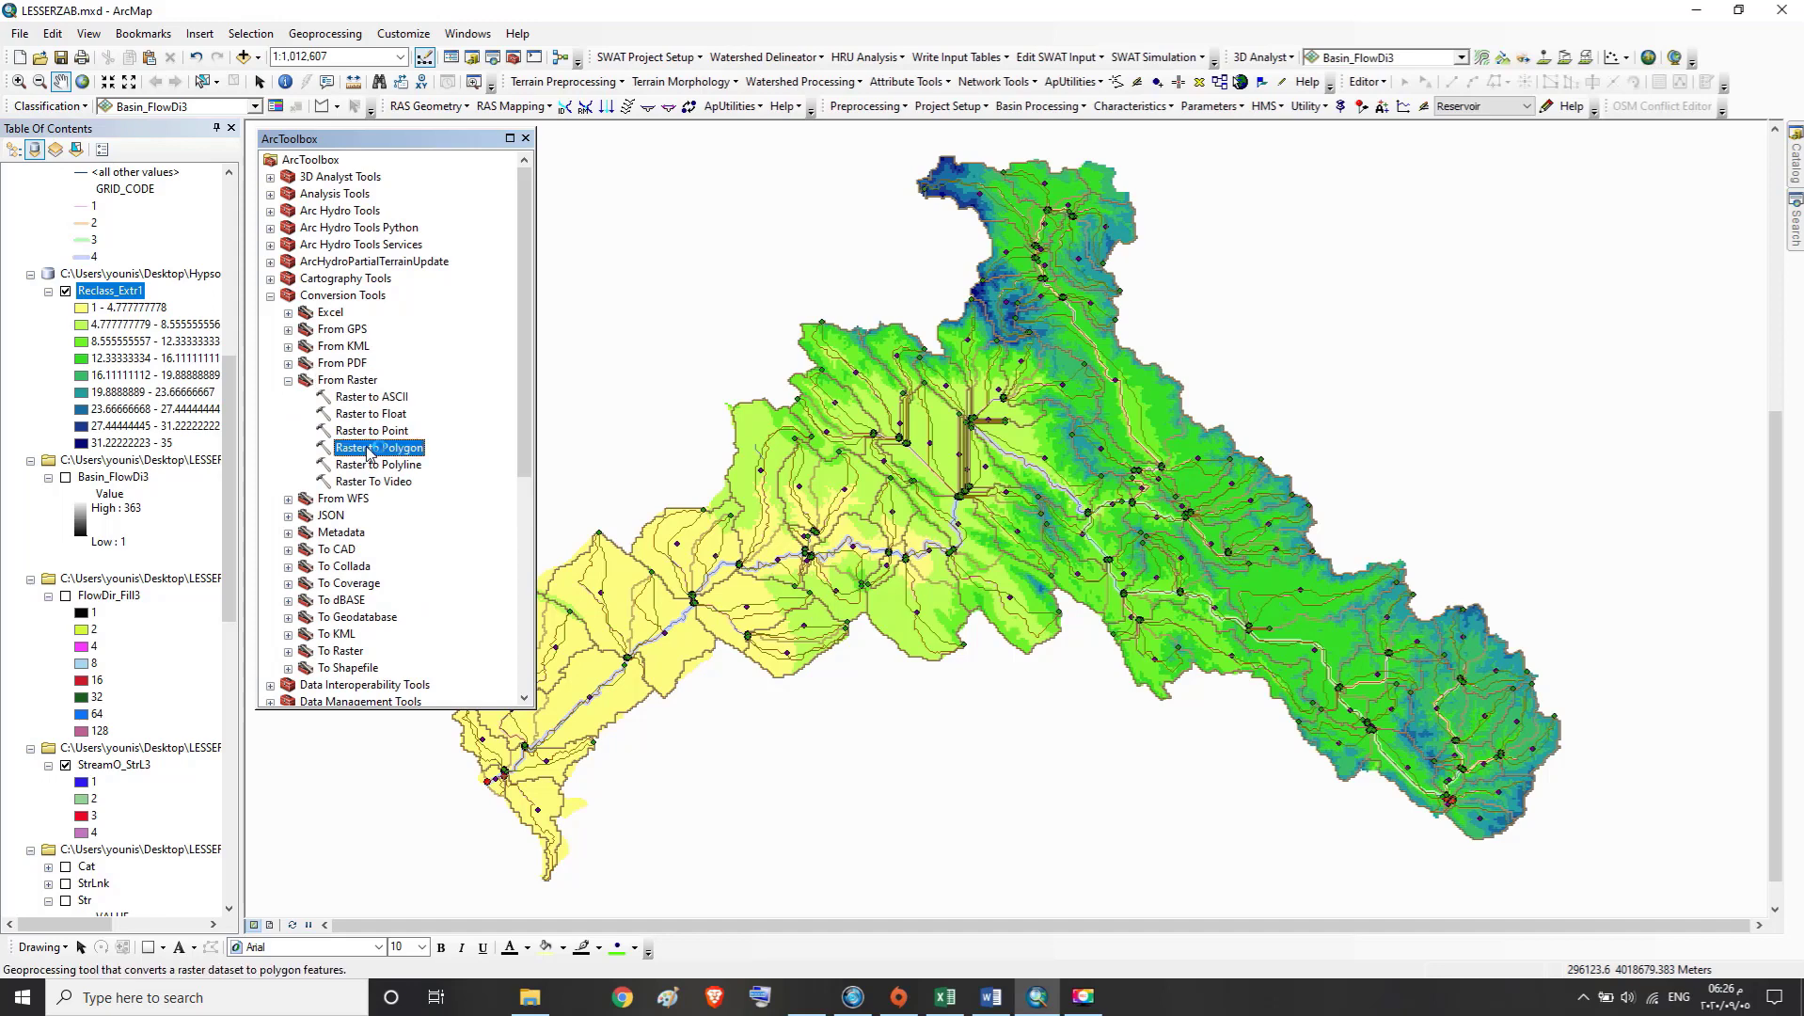
pyautogui.click(490, 90)
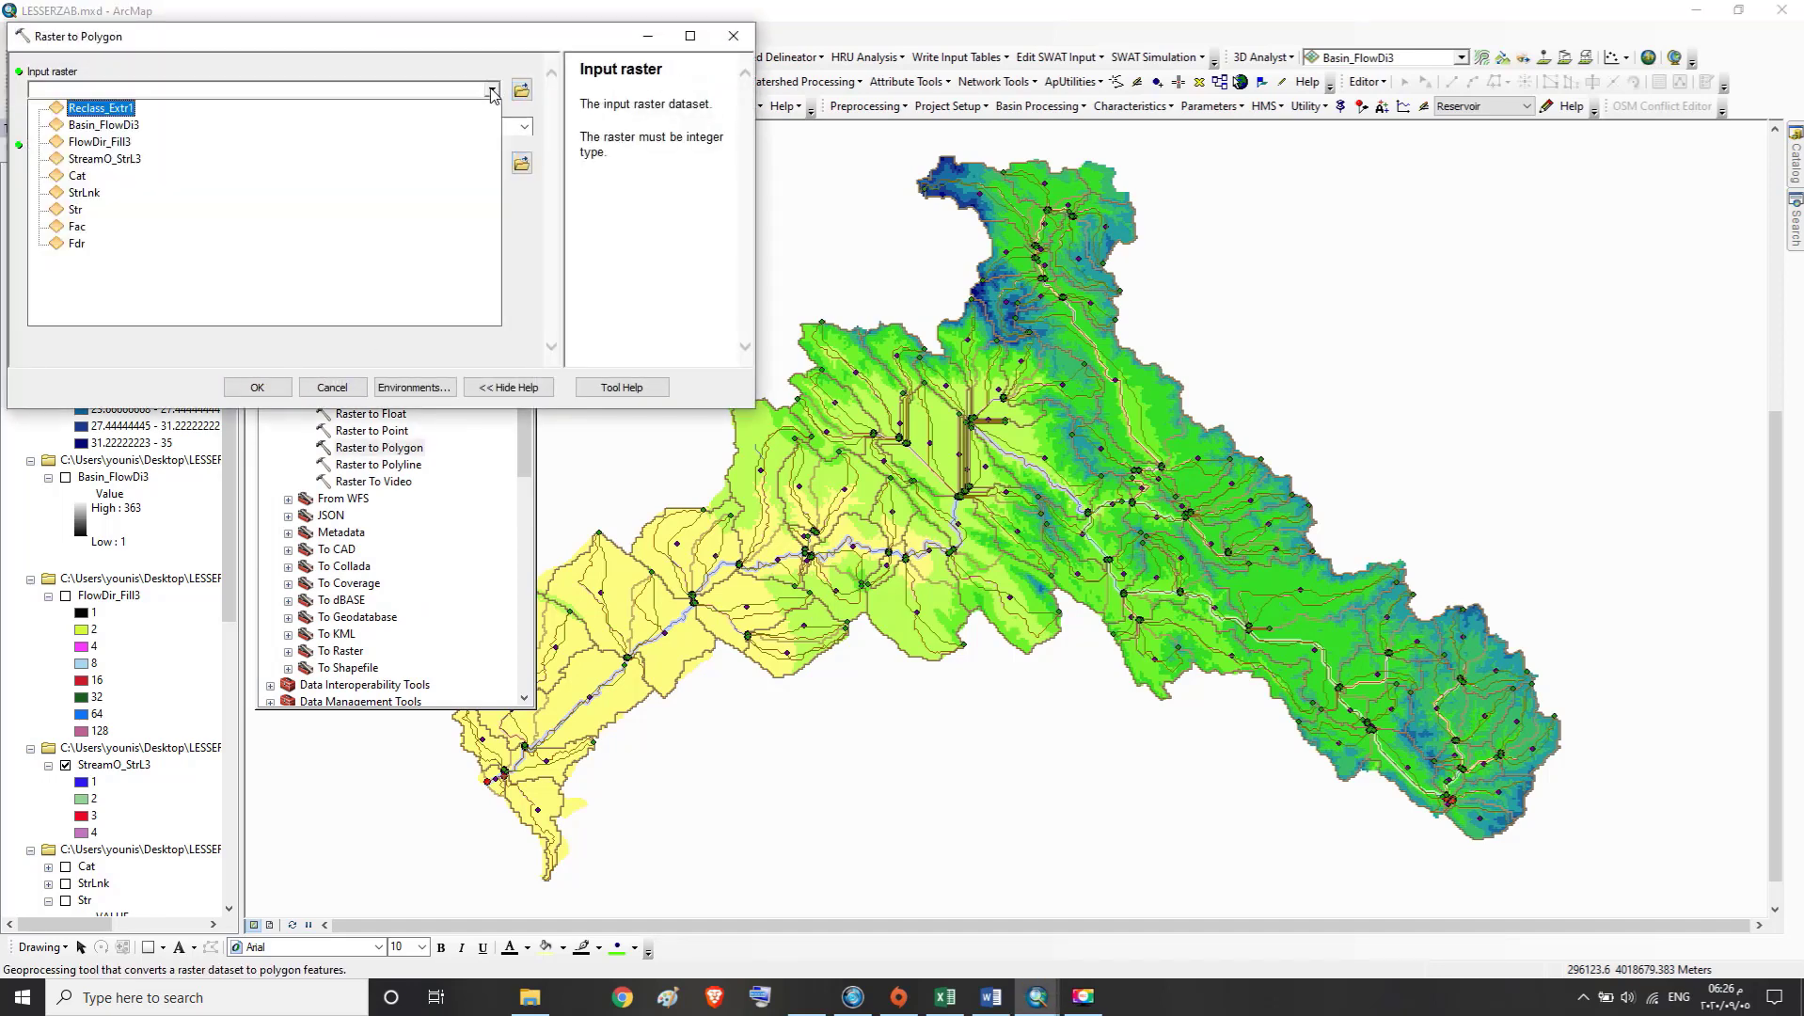
pyautogui.click(120, 113)
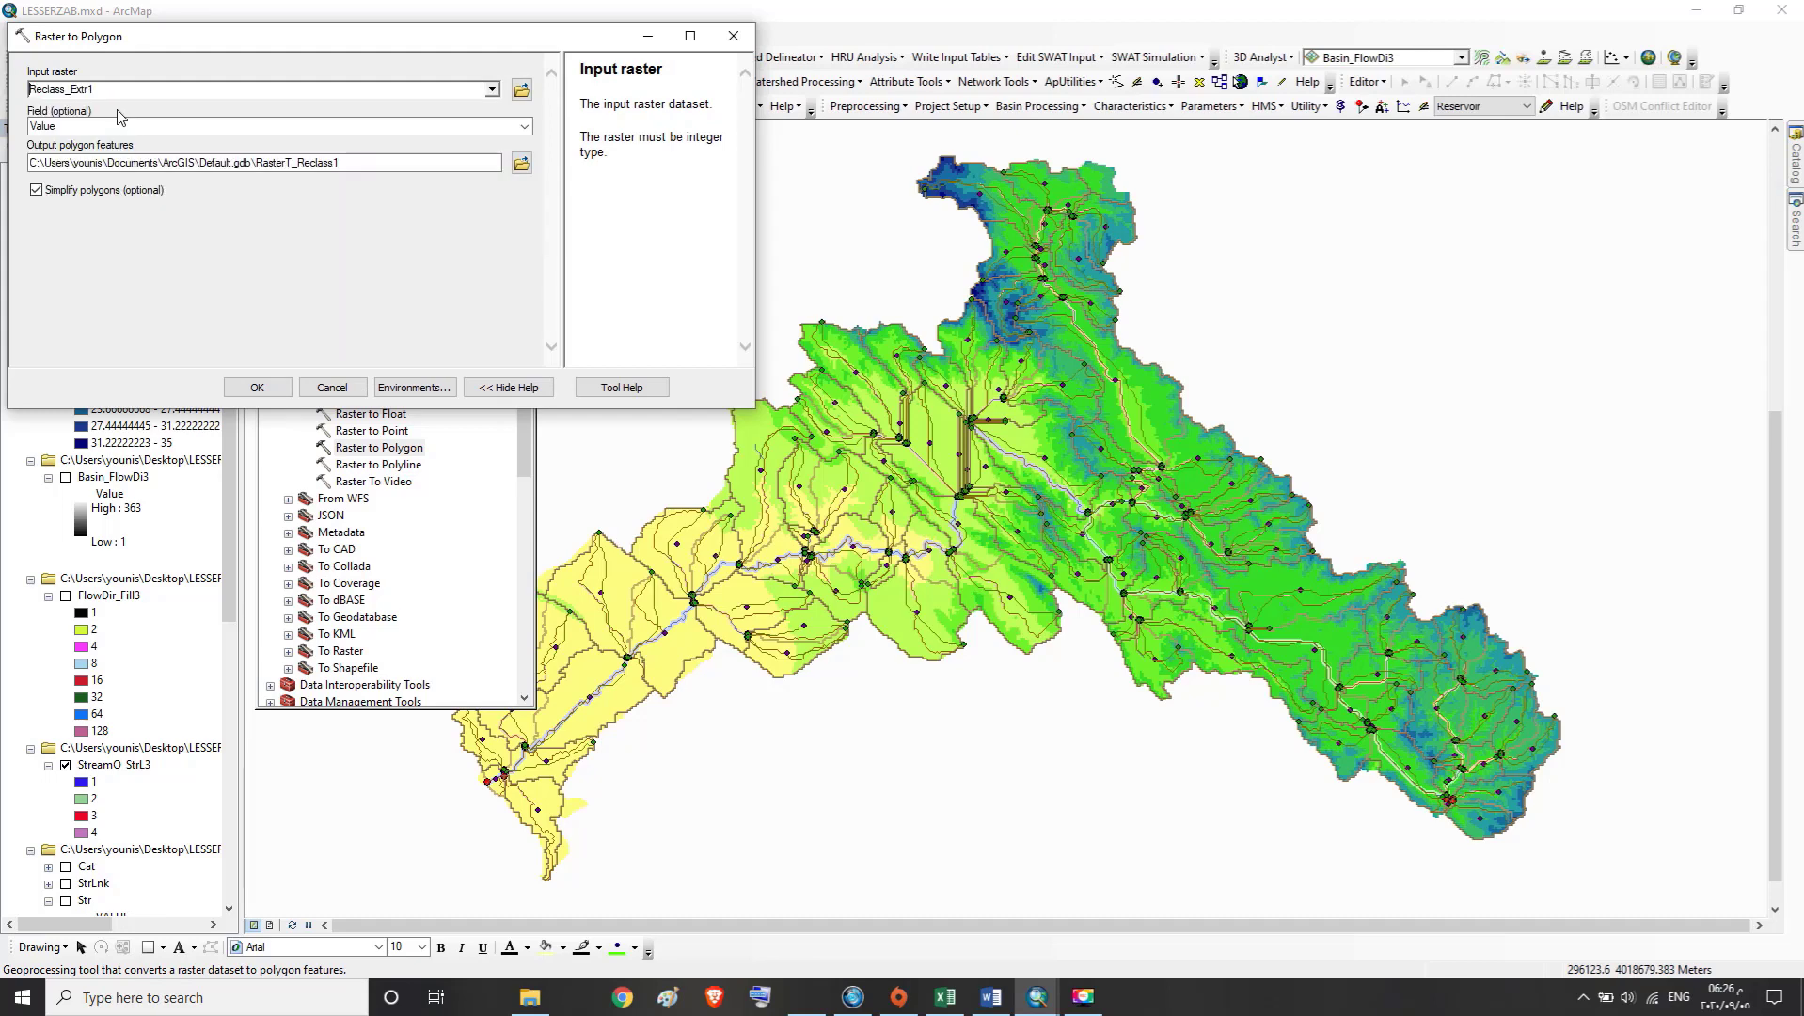
# Save the output polygons as RasterT_Reclass1 in Hypsometric Analysis.gdb, run the conversion and dismiss its completion report
pyautogui.click(205, 162)
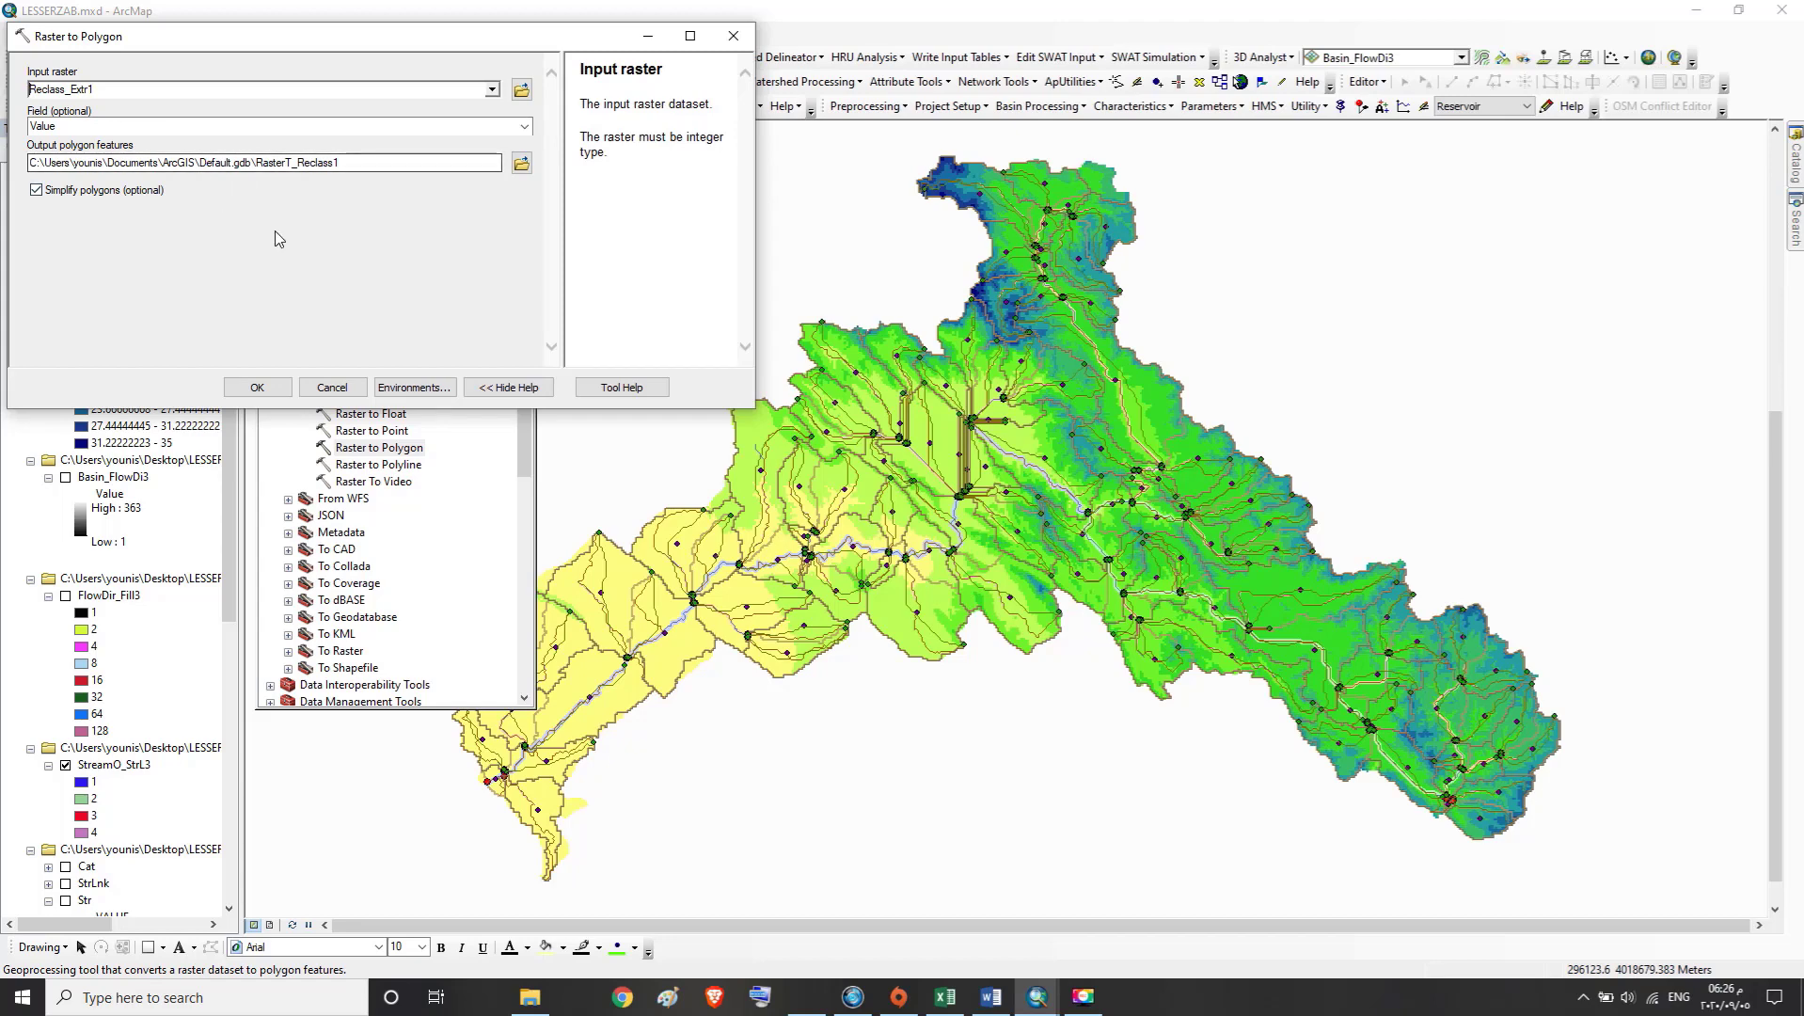
pyautogui.click(341, 164)
pyautogui.moveTo(341, 164); pyautogui.dragTo(260, 178)
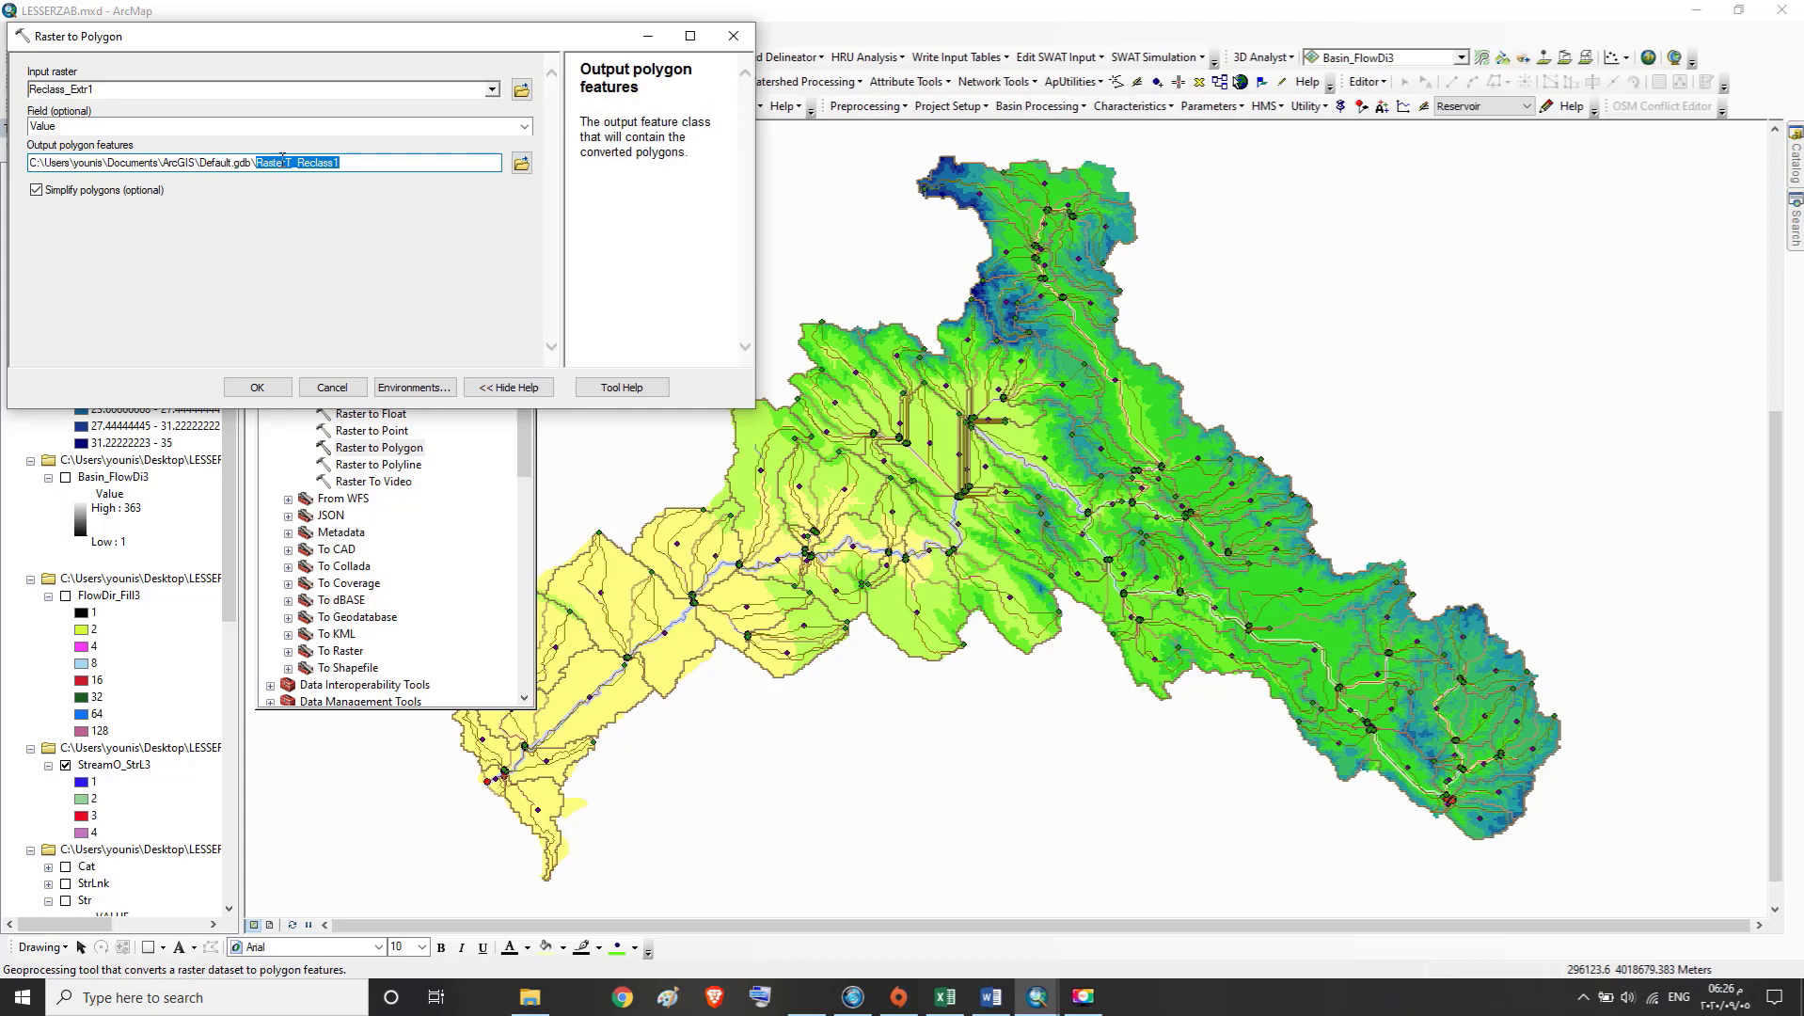
pyautogui.rightClick(281, 160)
pyautogui.click(329, 222)
pyautogui.click(521, 162)
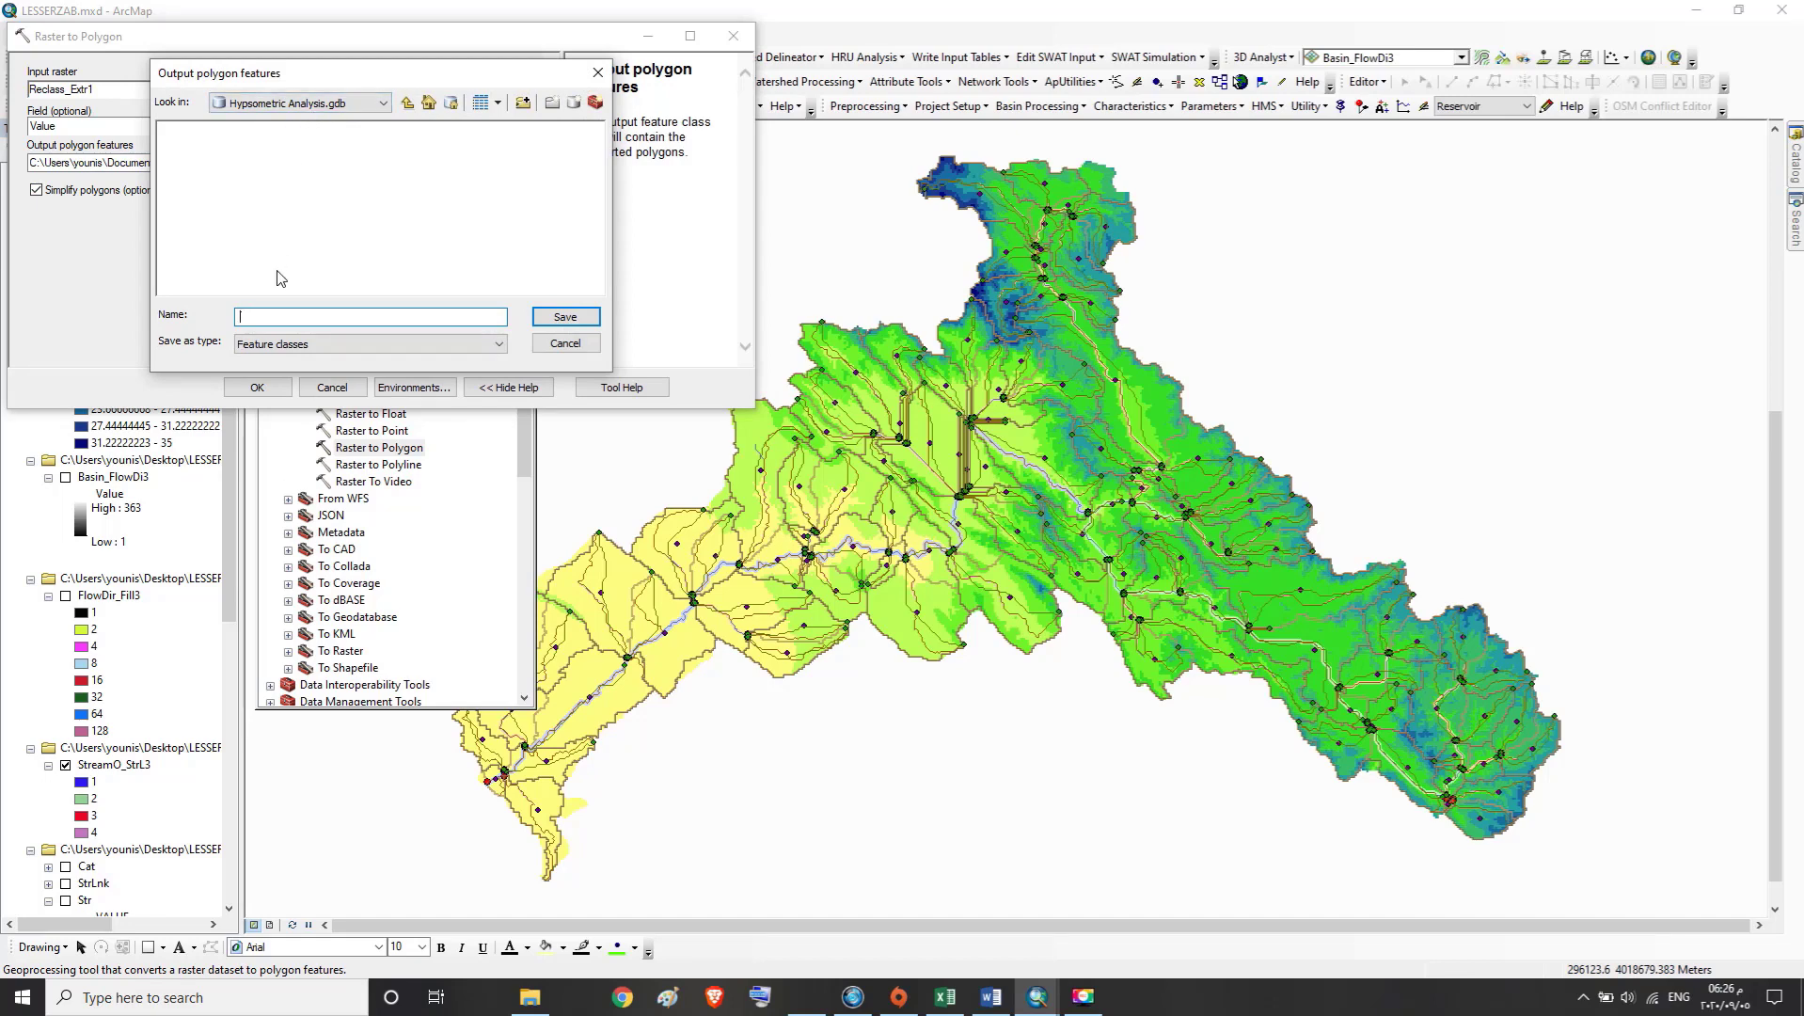
pyautogui.hotkey('ctrl', 'v')
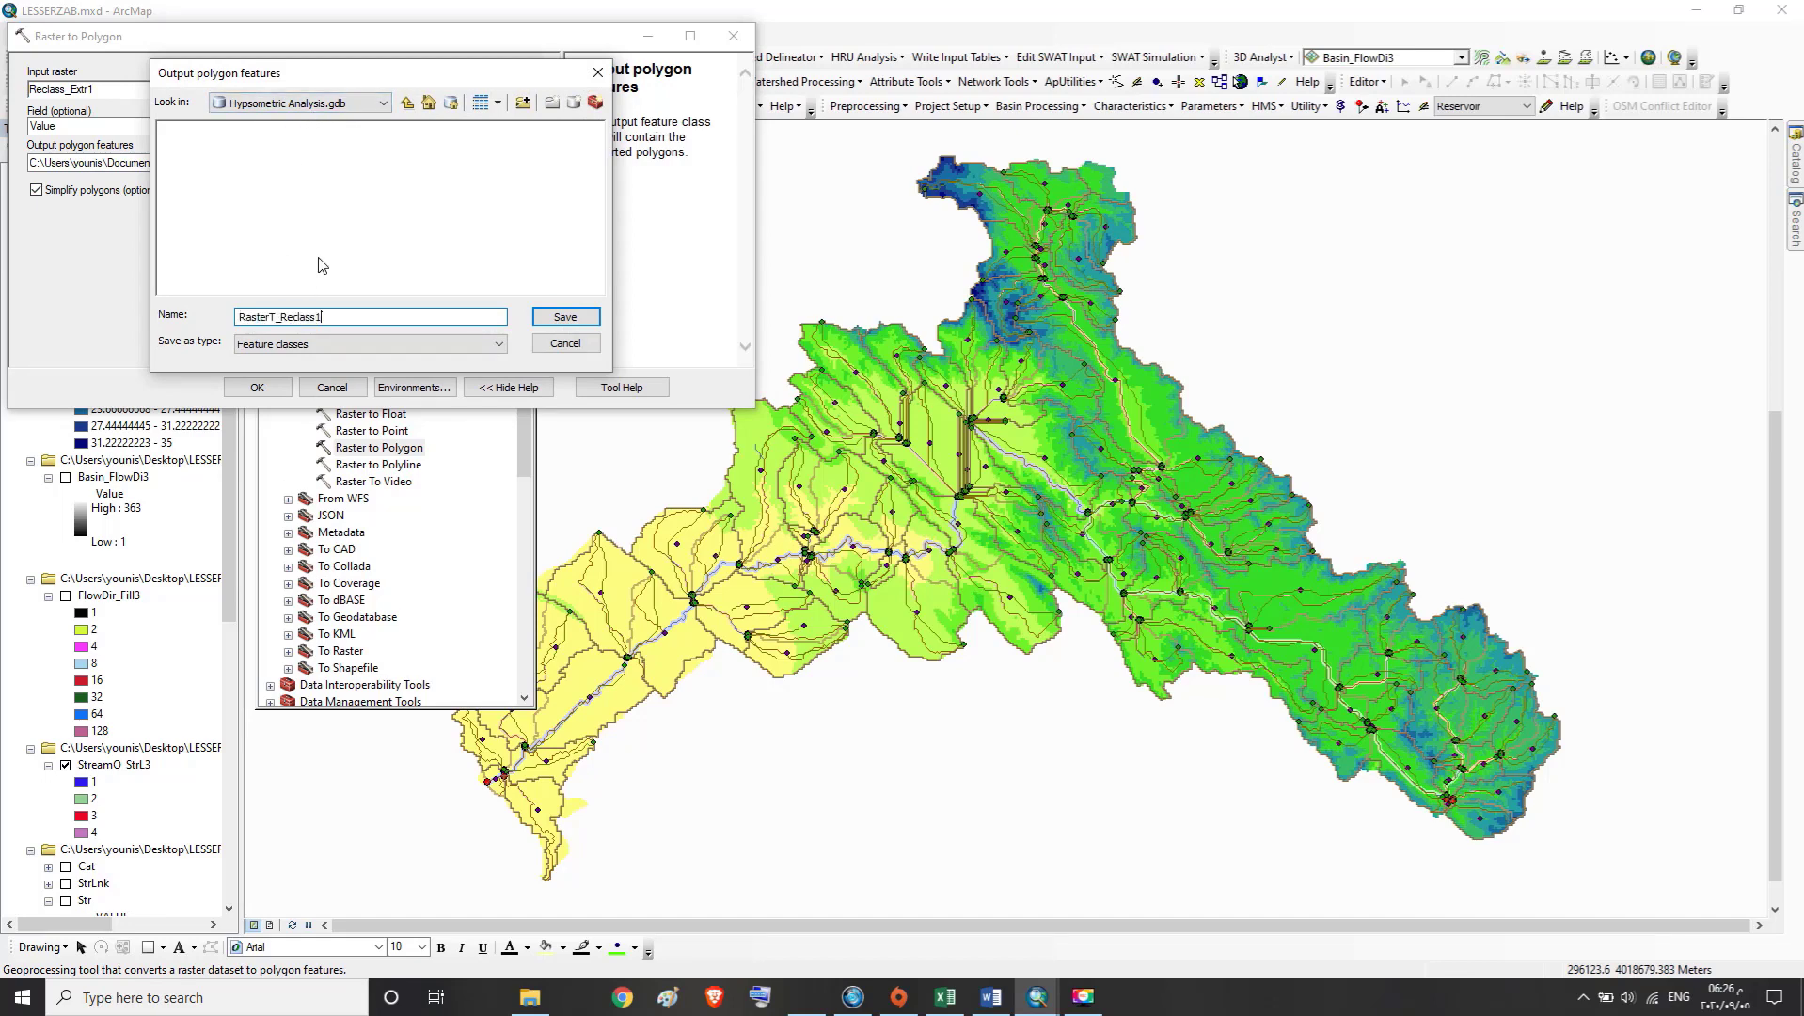
pyautogui.click(546, 320)
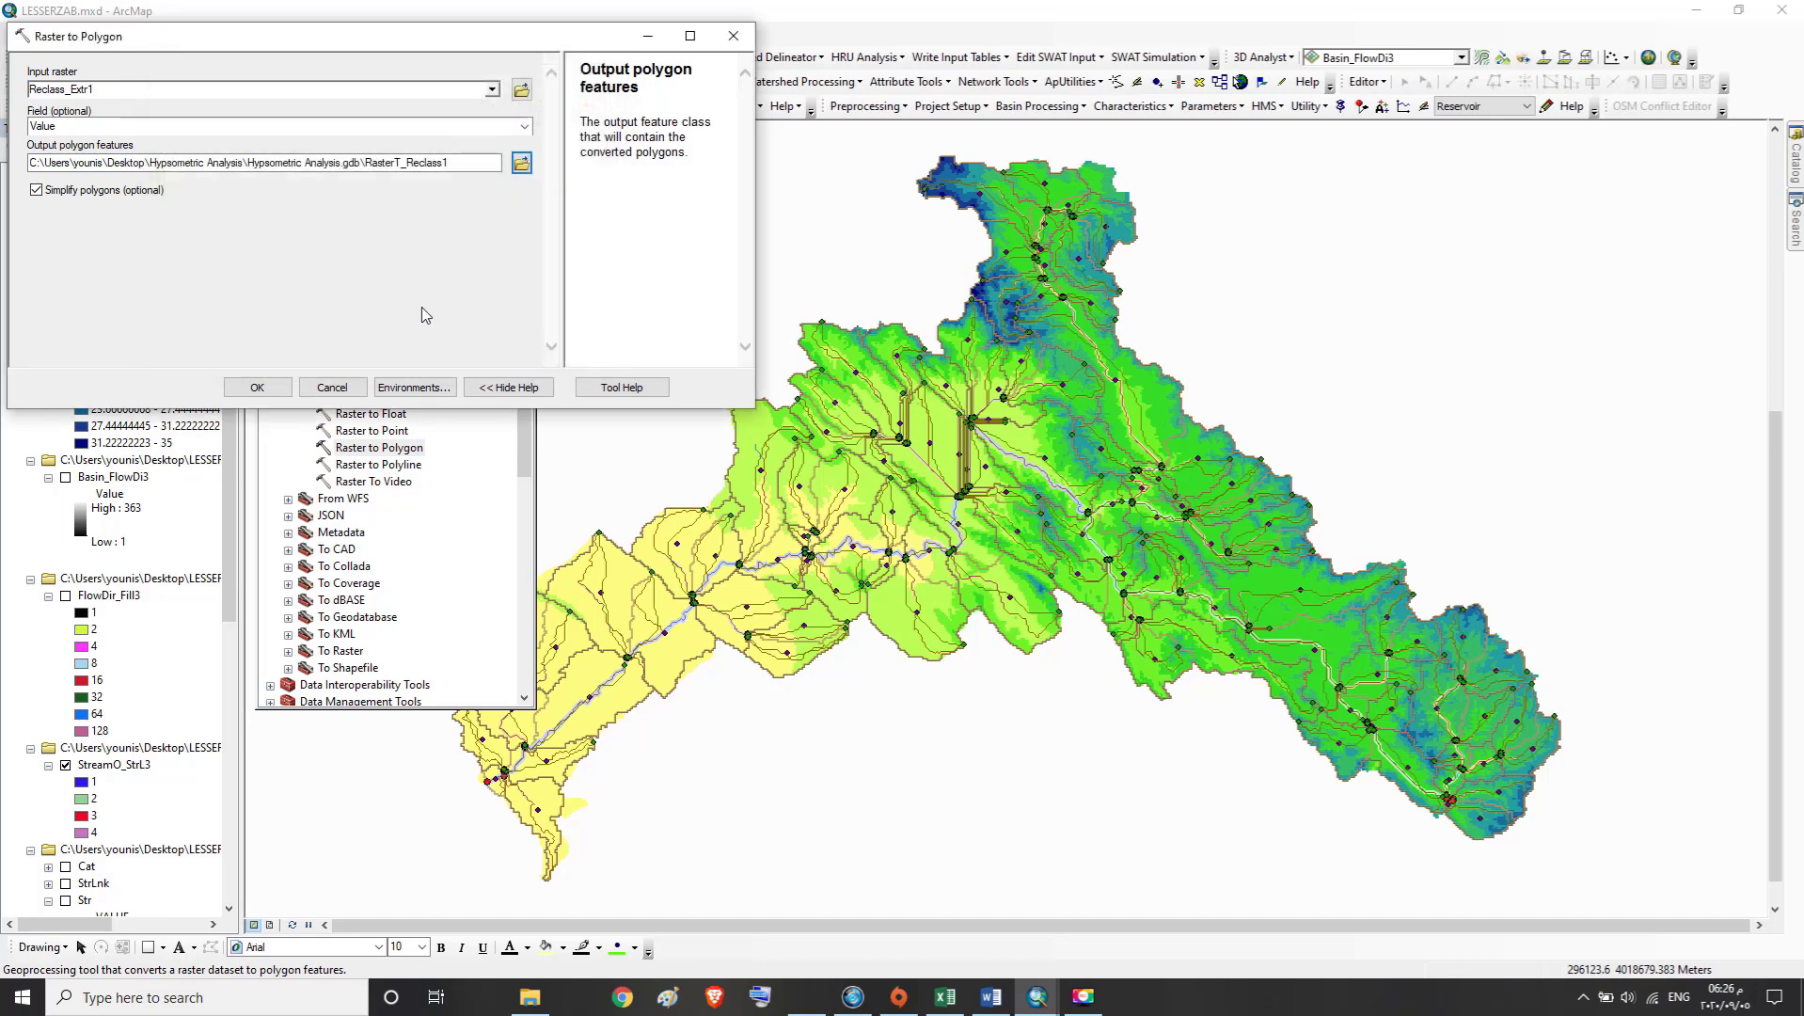
pyautogui.click(258, 388)
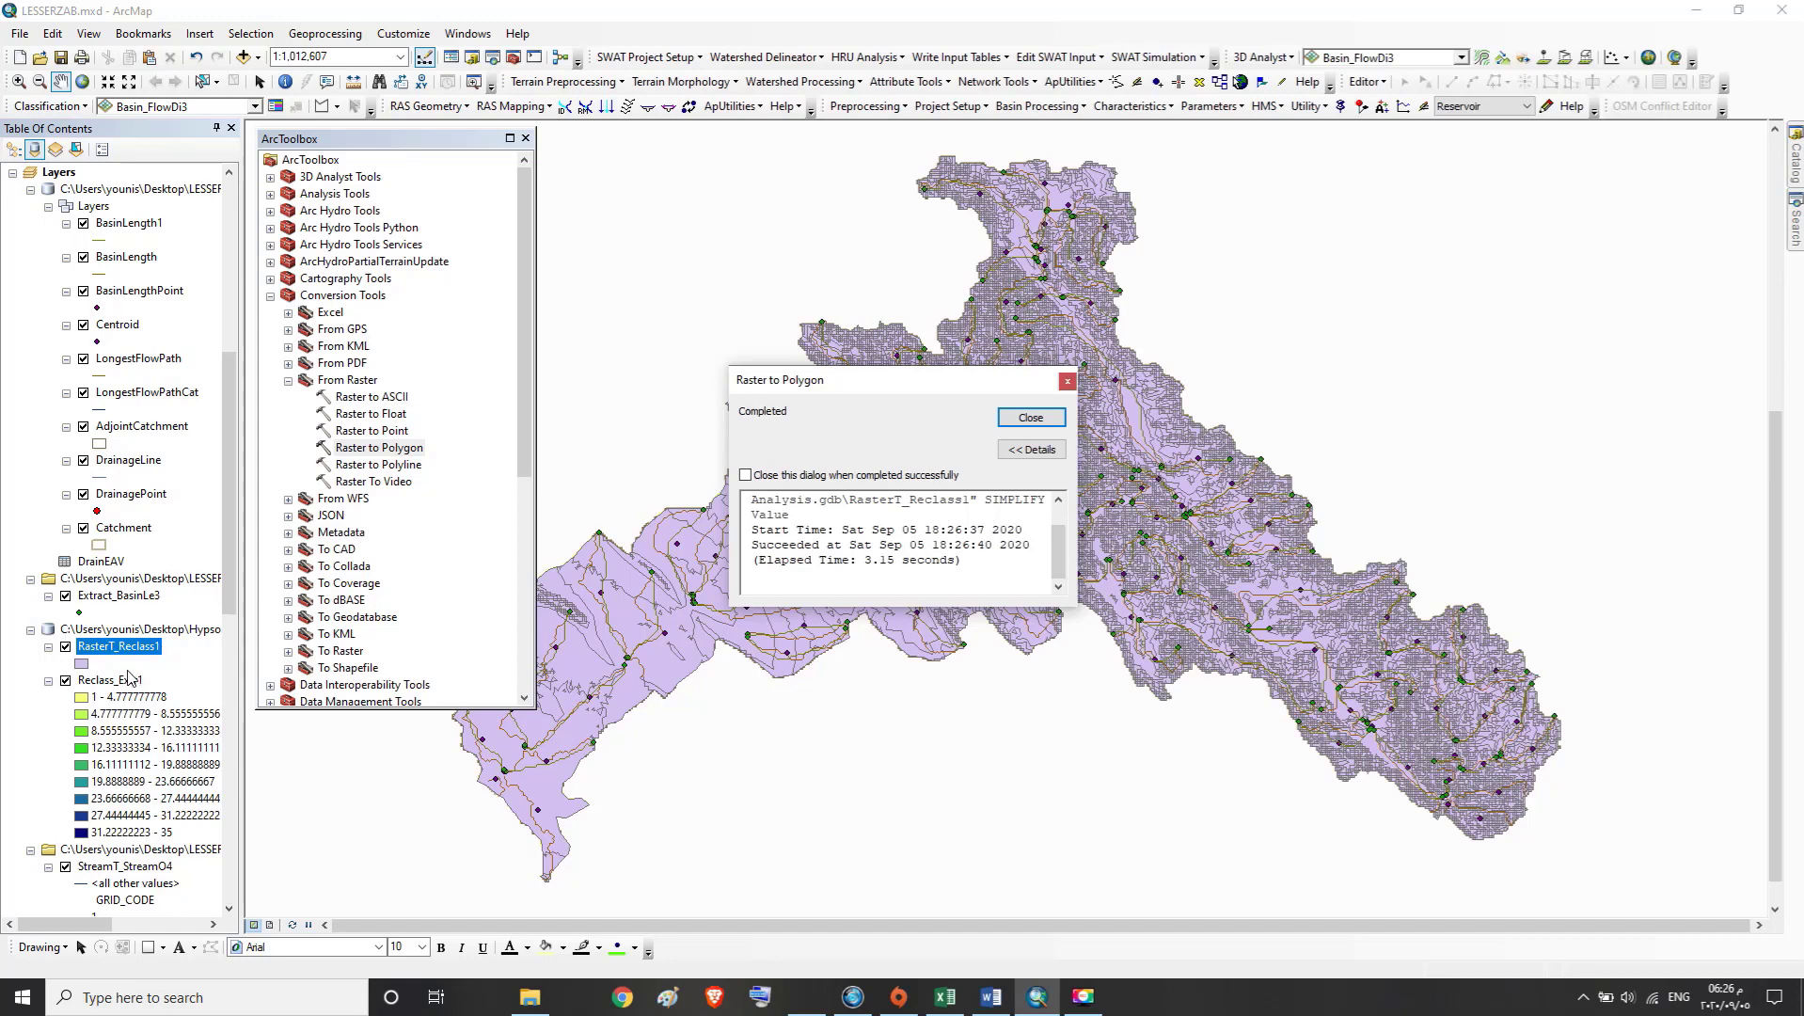
pyautogui.click(1028, 418)
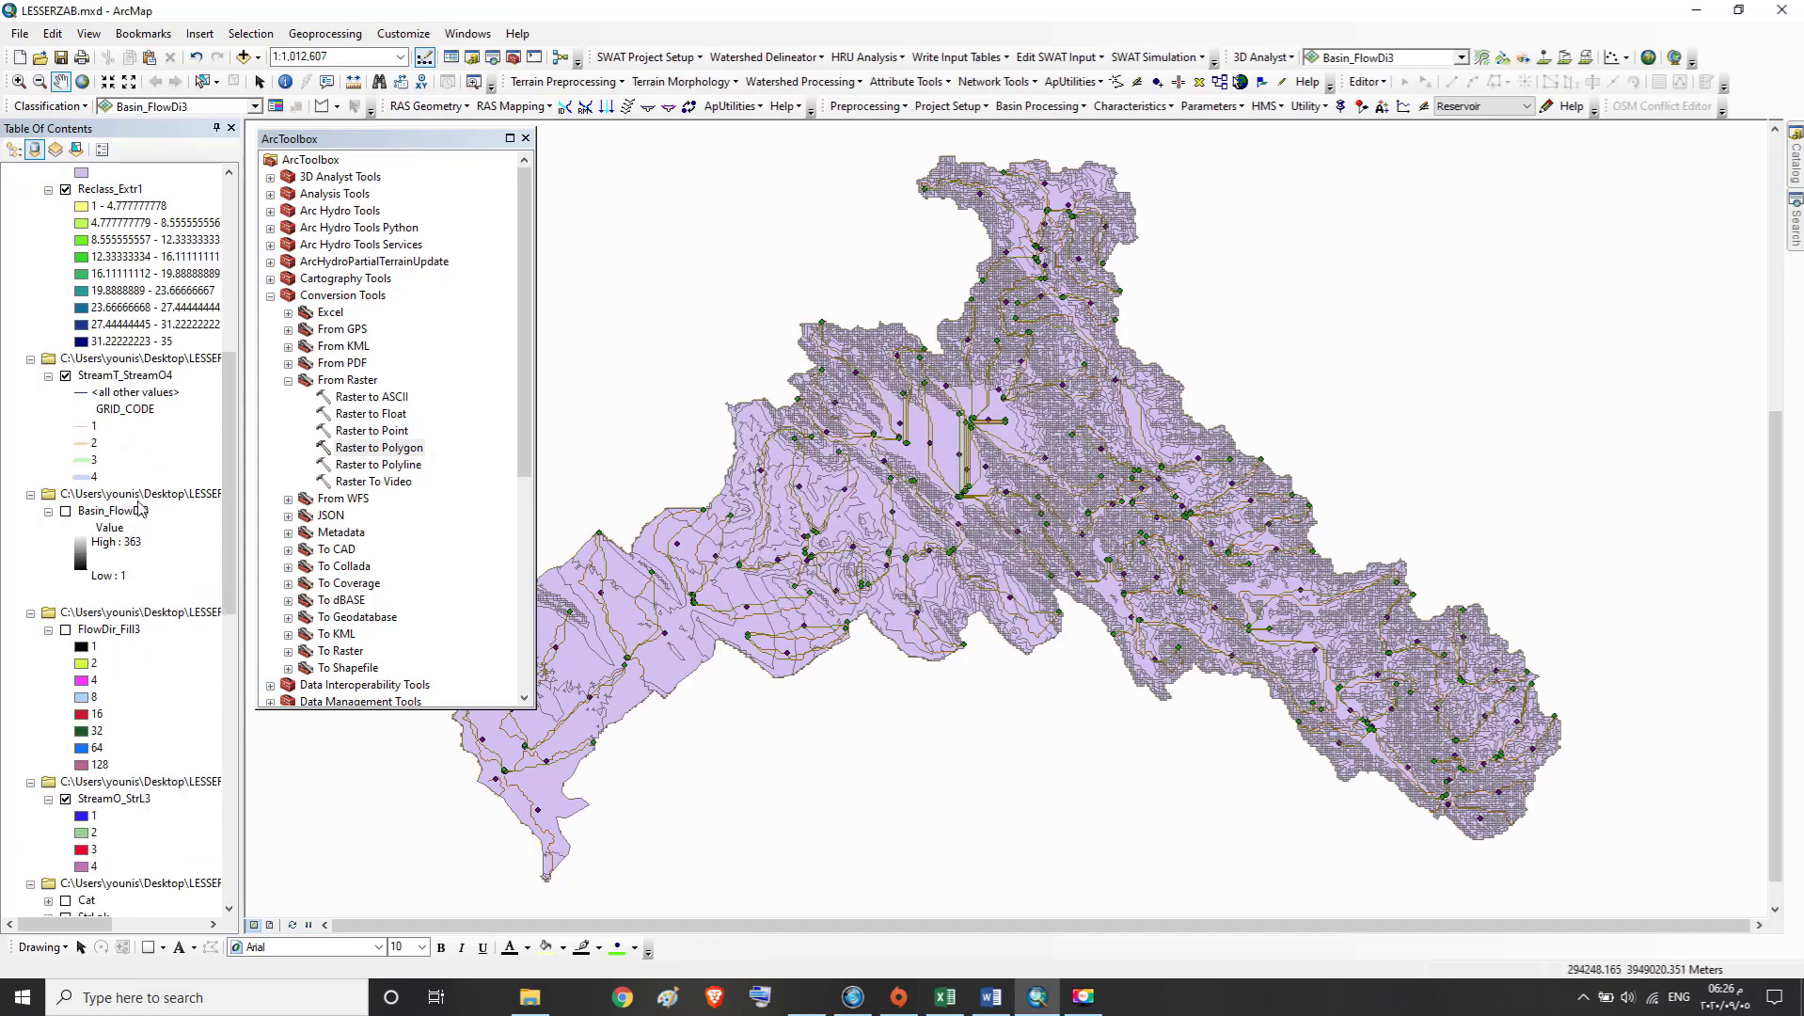
# Find the RasterT_Reclass1 layer among the map layers and open its attribute table
pyautogui.click(228, 173)
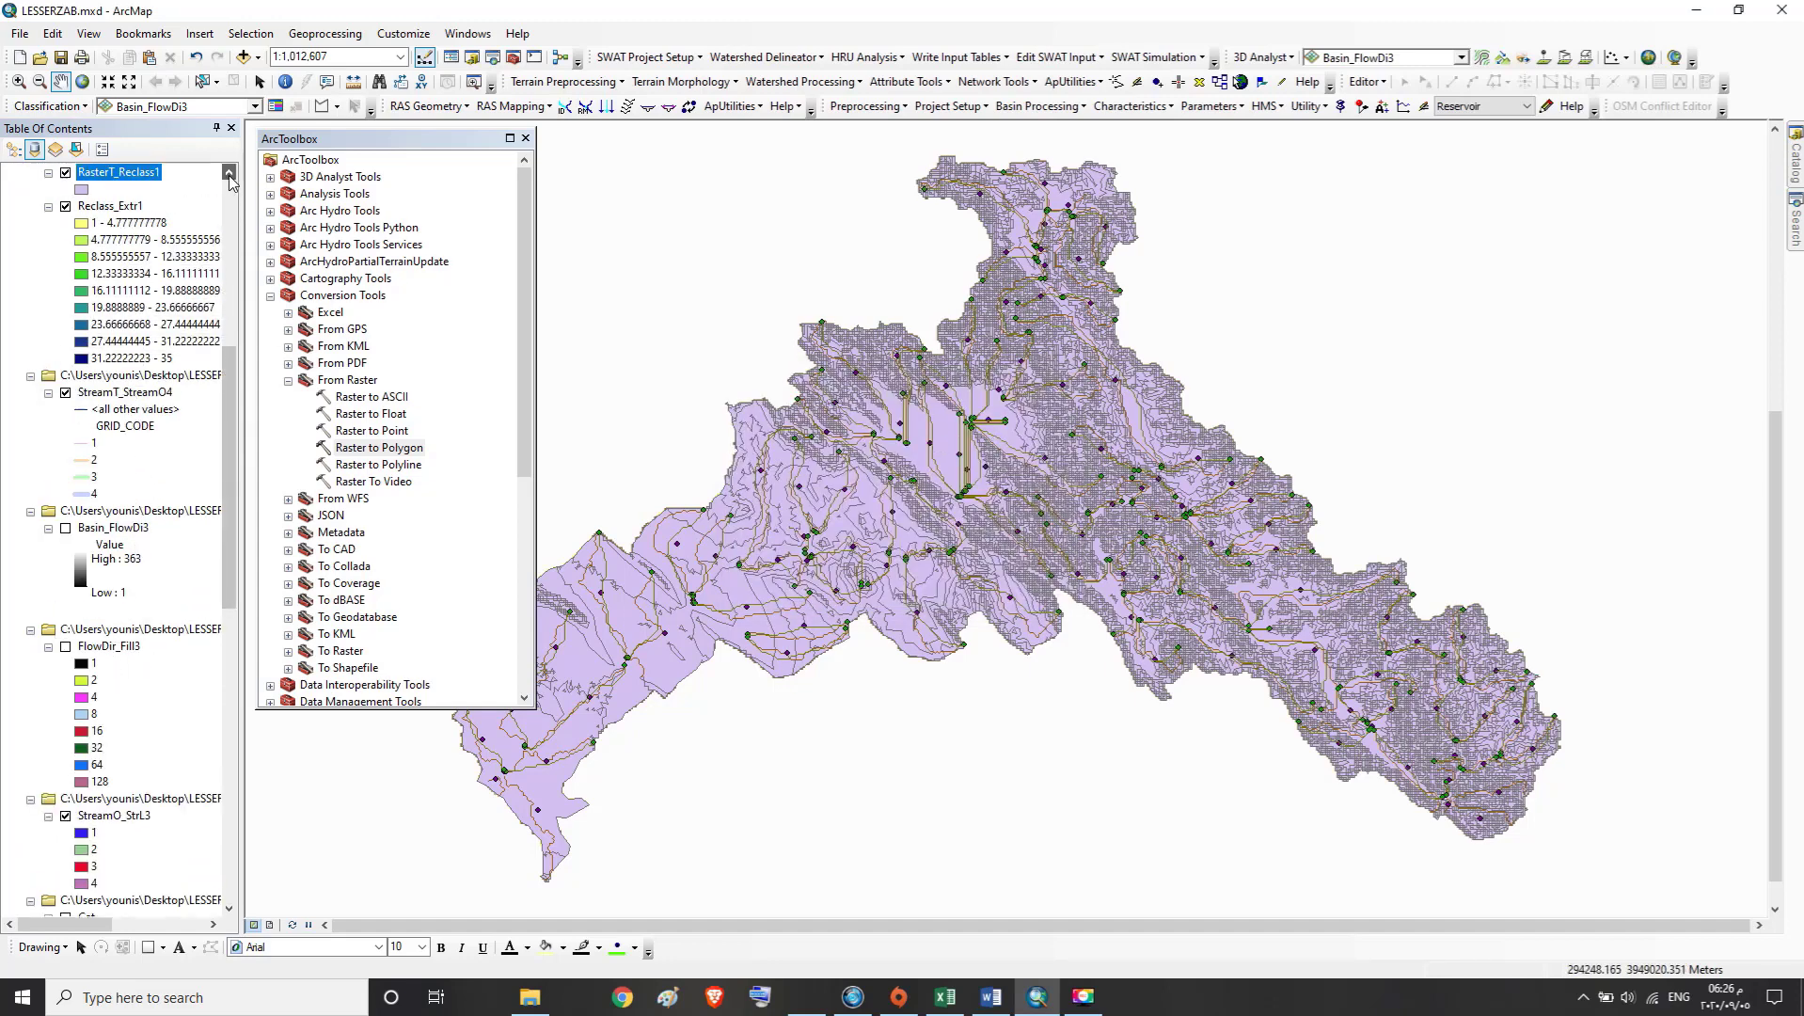
pyautogui.click(228, 173)
pyautogui.click(229, 173)
pyautogui.click(229, 174)
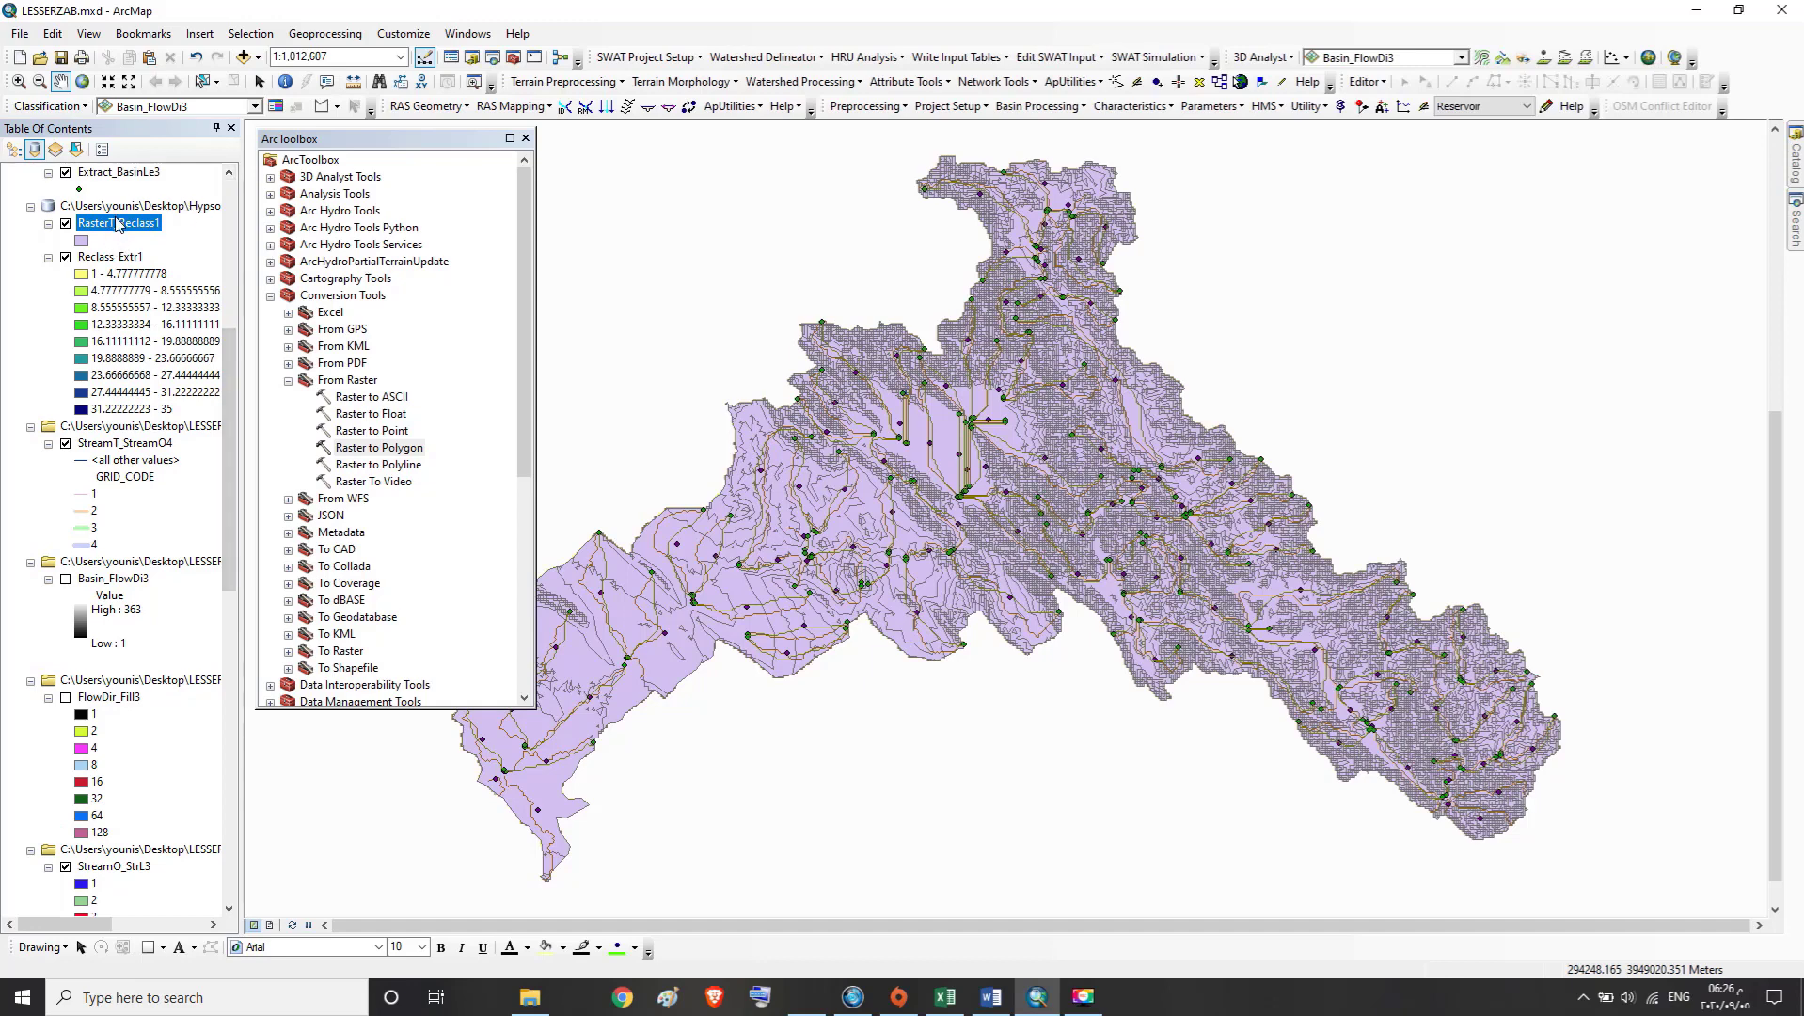
pyautogui.rightClick(116, 224)
pyautogui.click(158, 274)
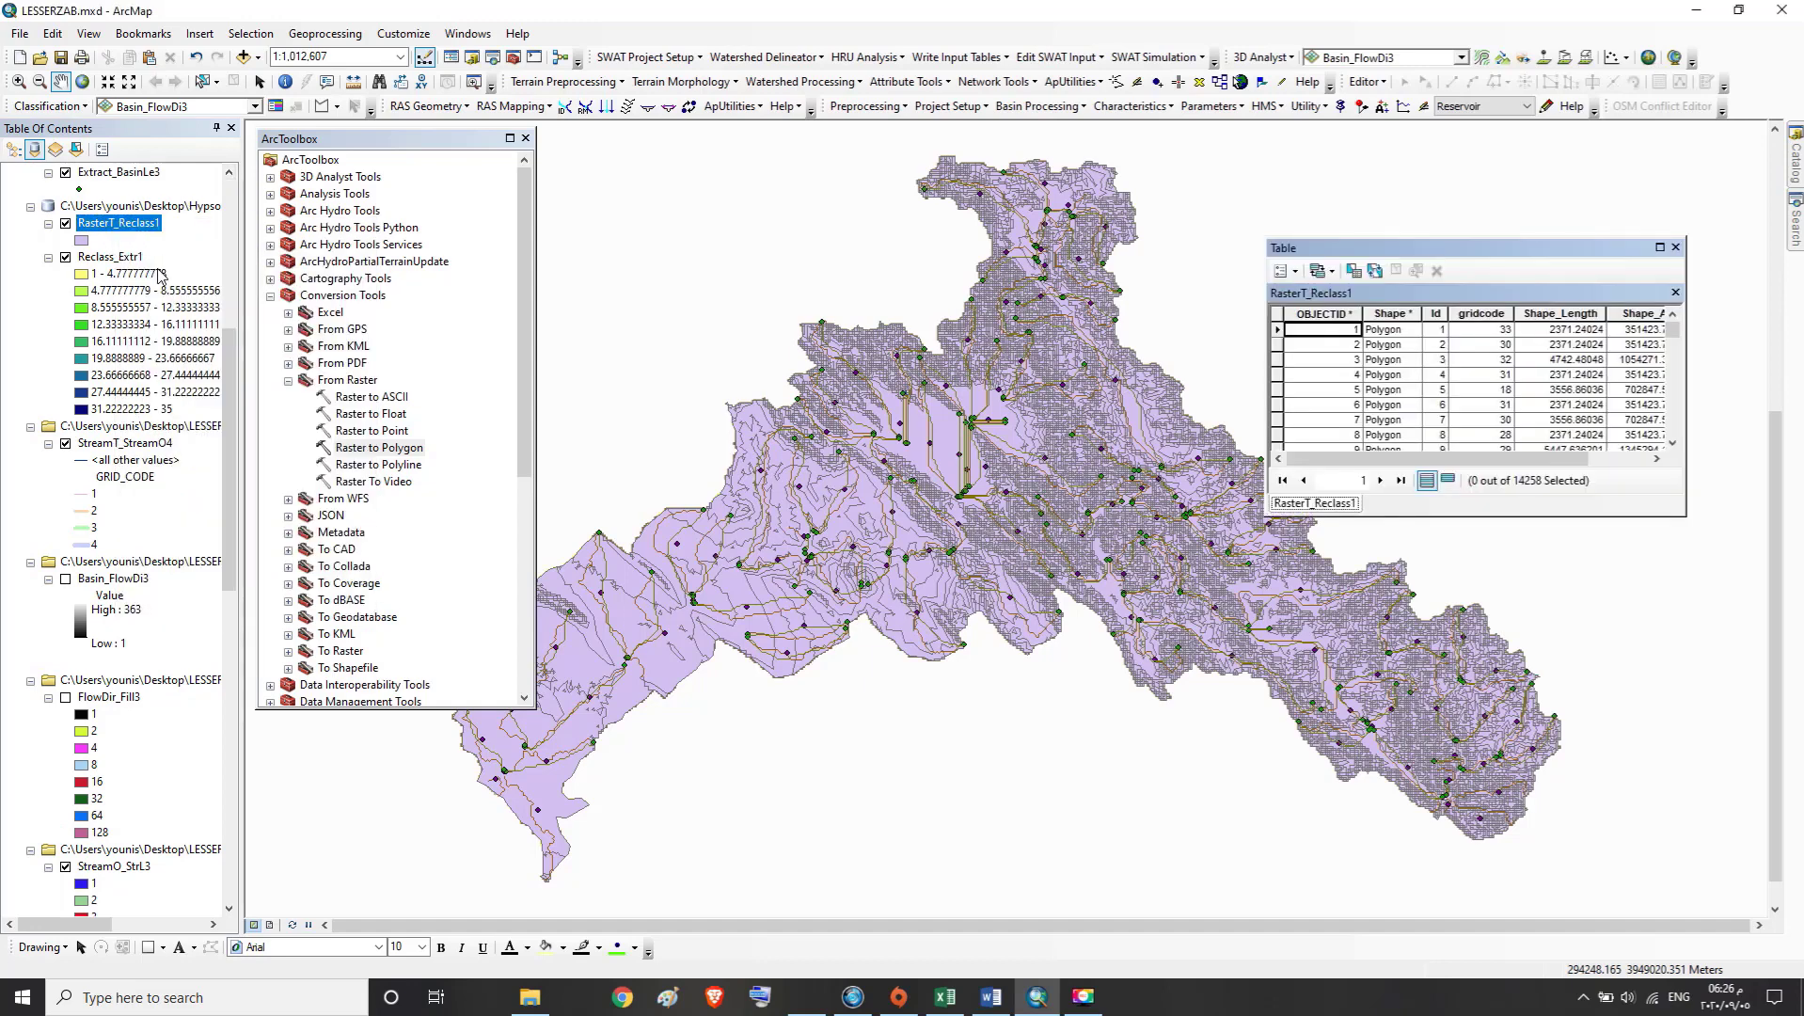
# Examine the gridcode, Shape_Length and Shape_Area fields in the RasterT_Reclass1 attribute table
pyautogui.moveTo(1672, 329)
pyautogui.mouseDown()
pyautogui.moveTo(1664, 440)
pyautogui.moveTo(1673, 327)
pyautogui.mouseUp()
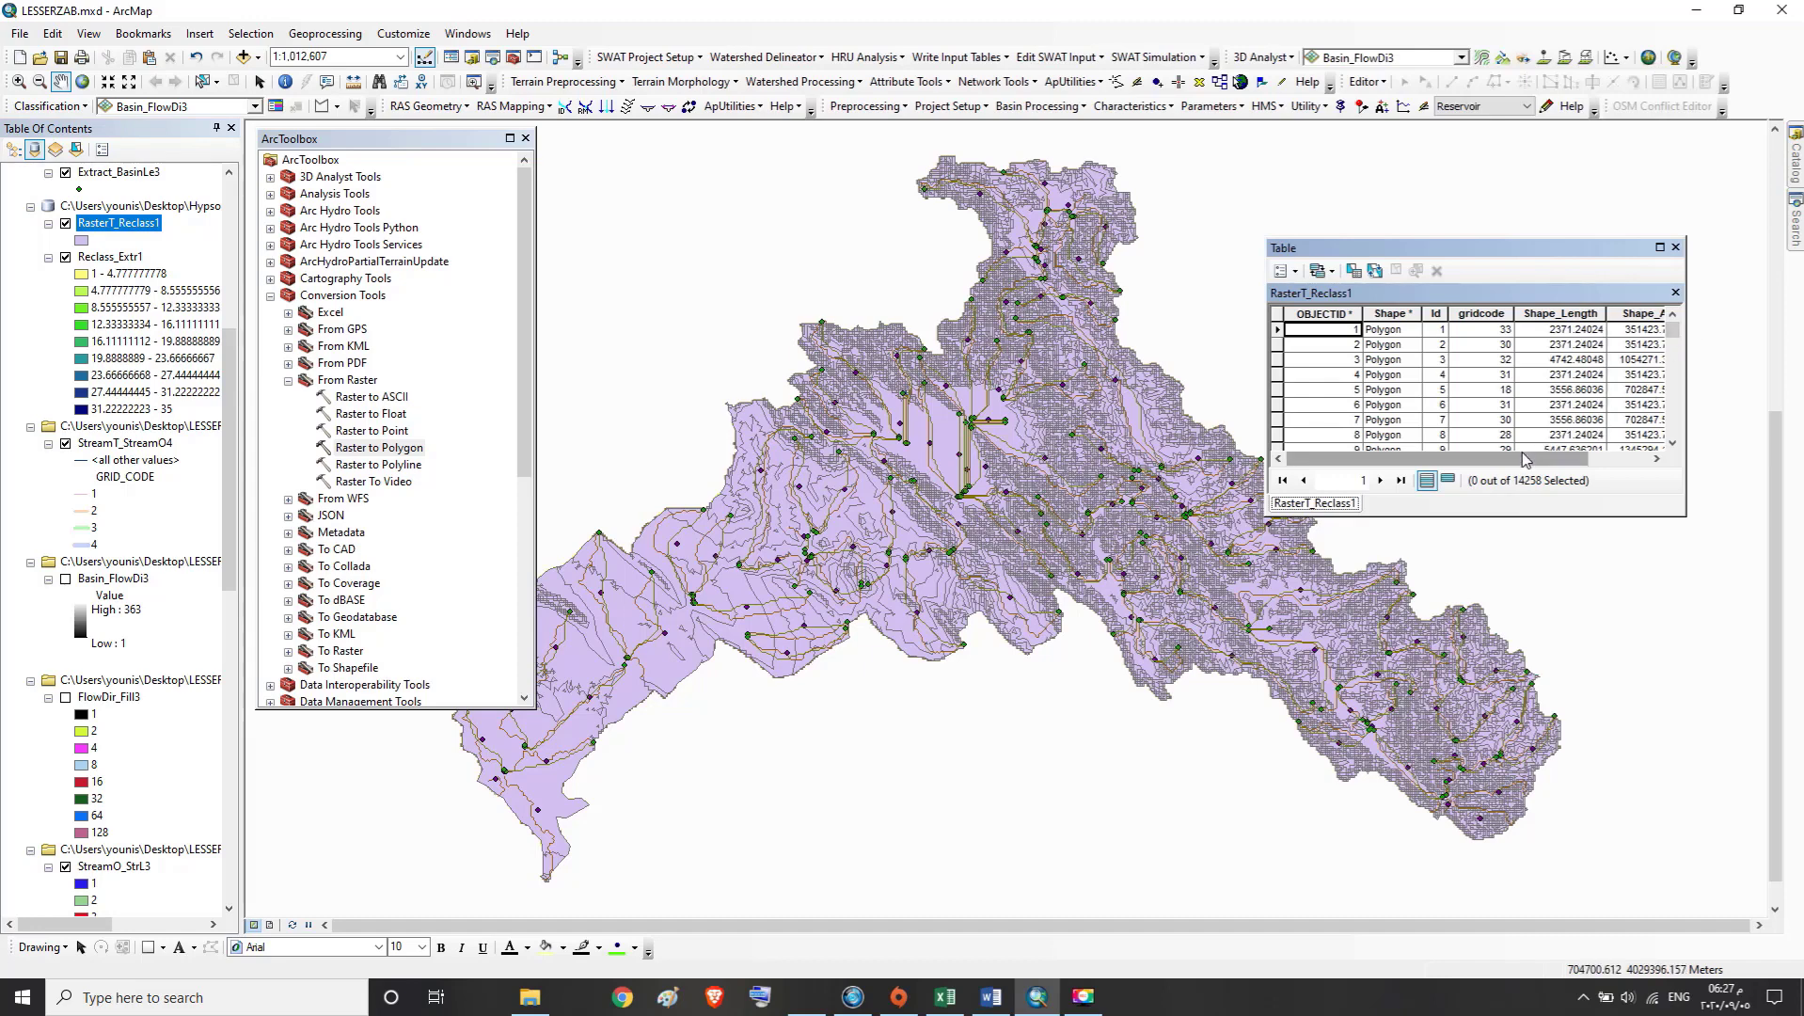
pyautogui.moveTo(1526, 460); pyautogui.dragTo(1642, 464)
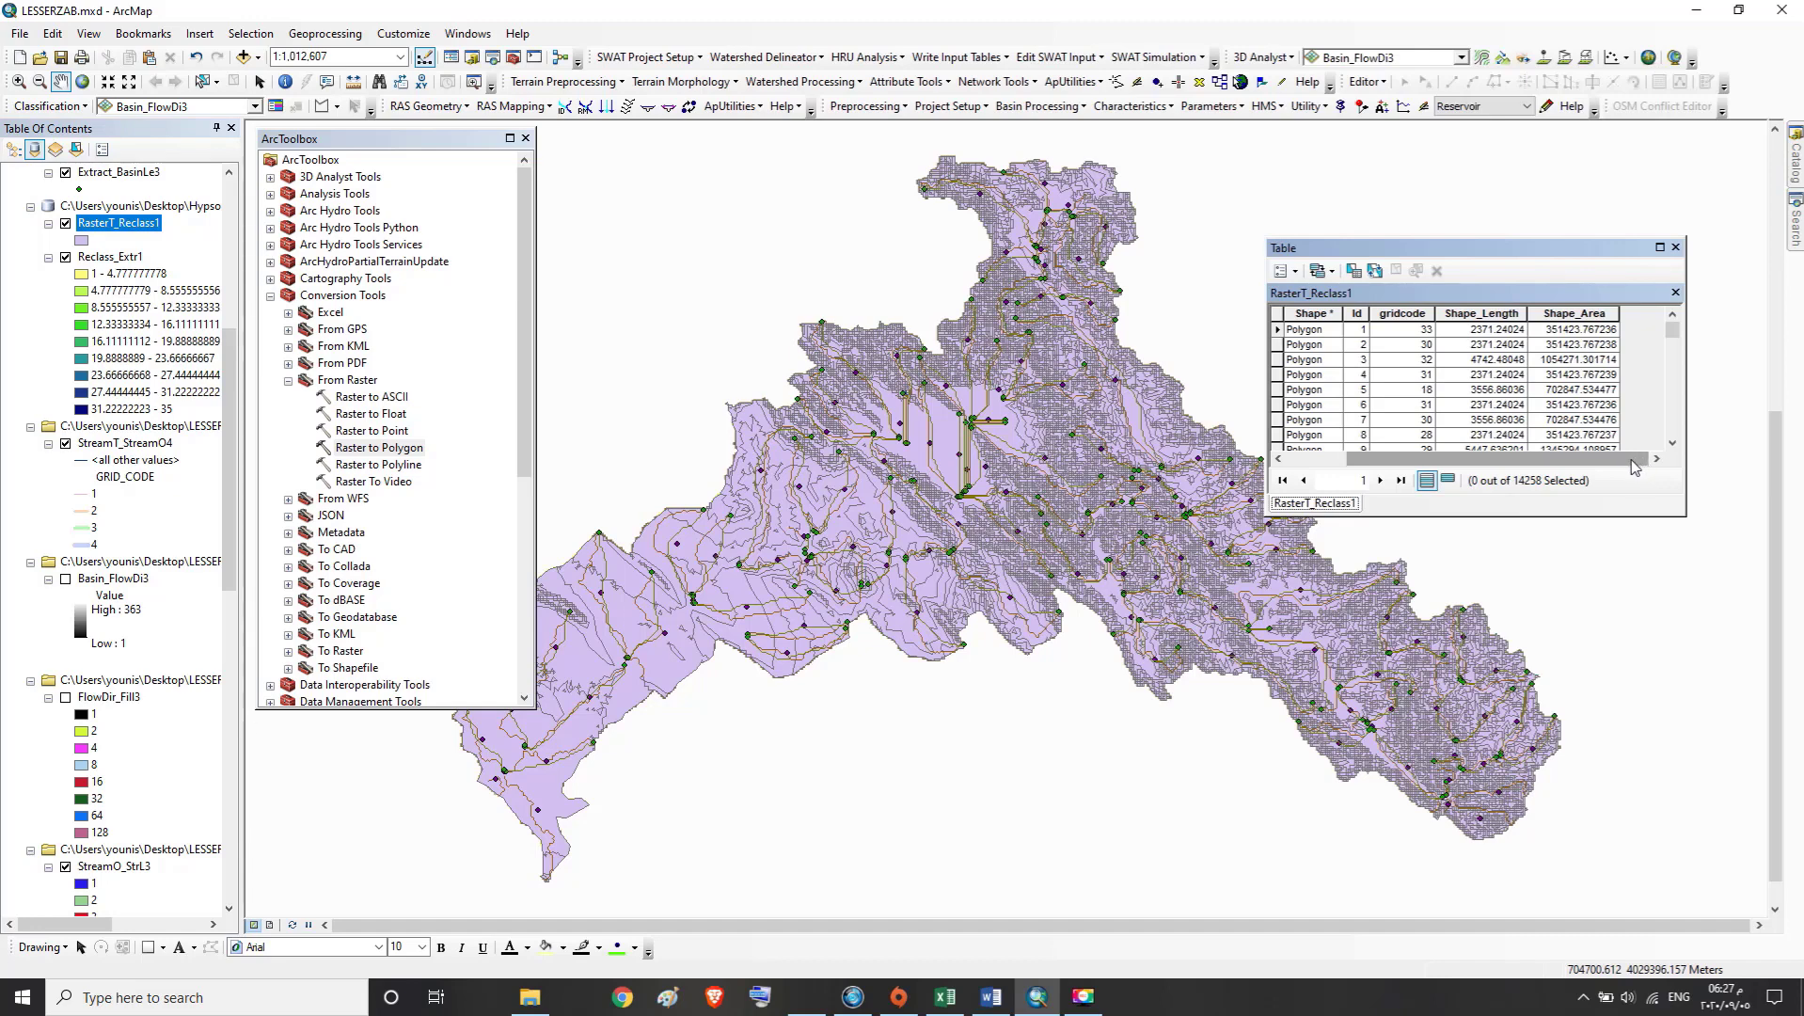
pyautogui.click(1586, 330)
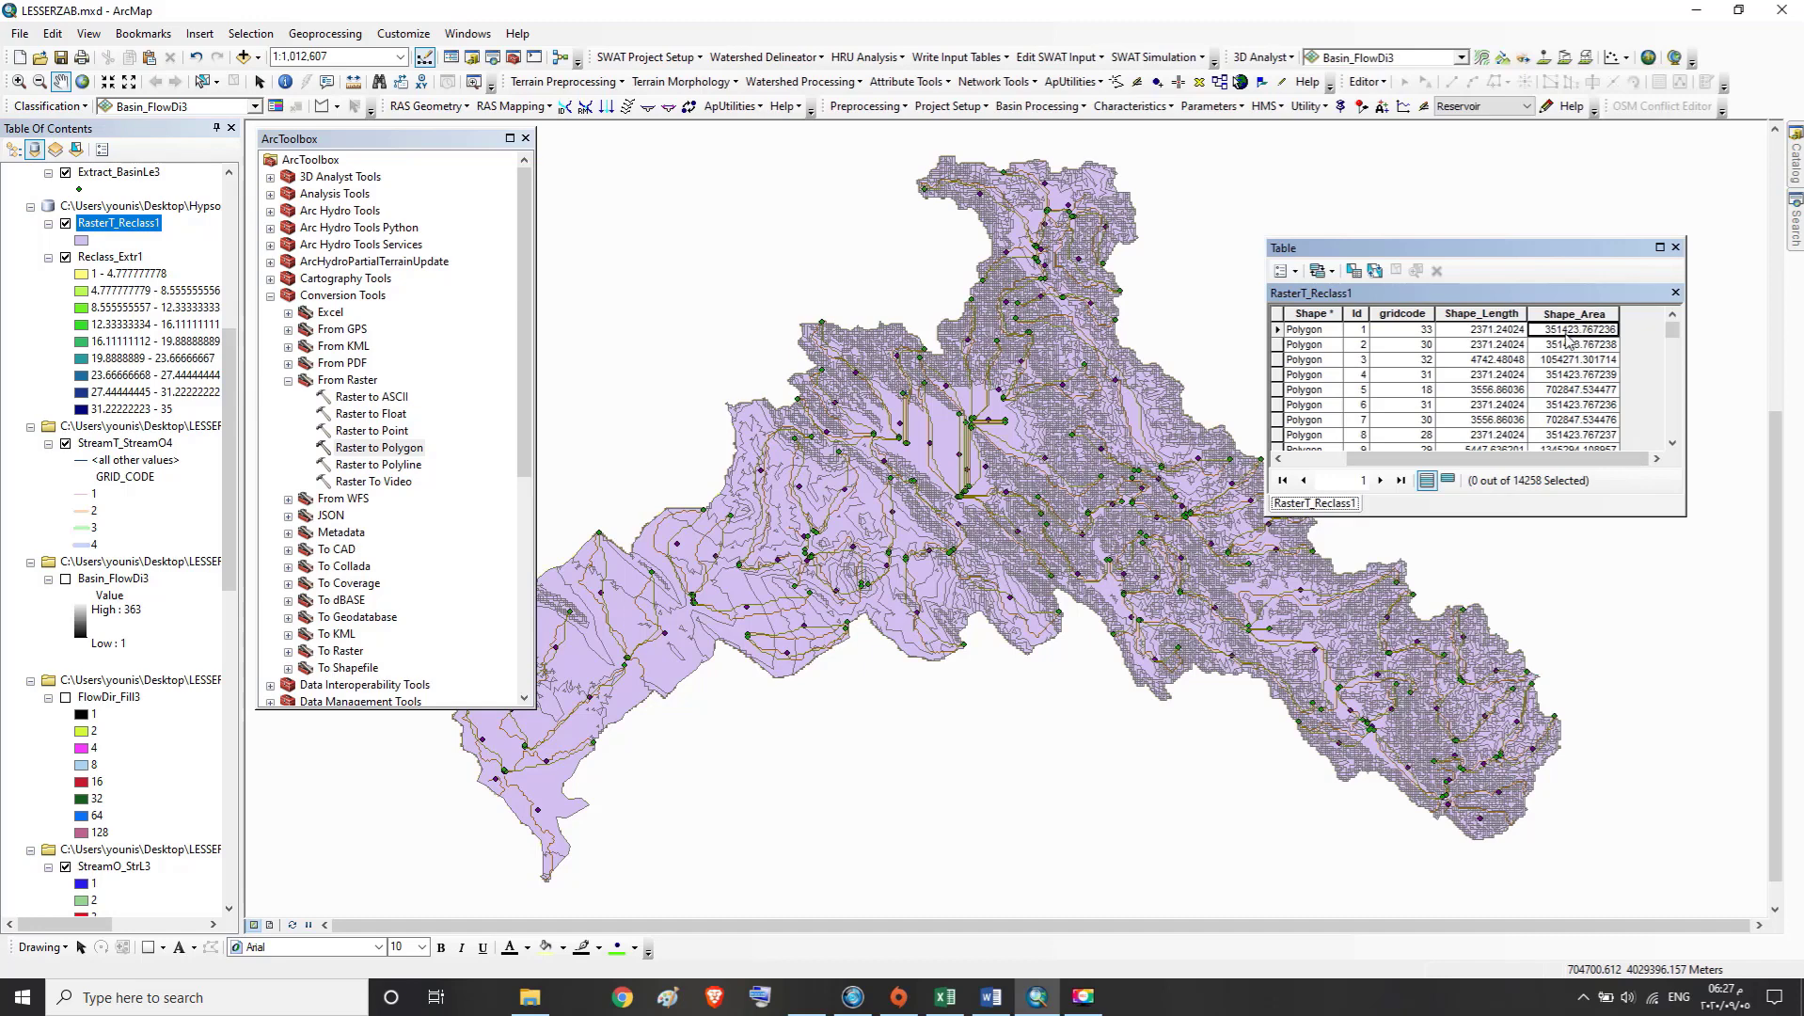
pyautogui.click(1498, 335)
pyautogui.click(1558, 331)
pyautogui.click(1507, 328)
pyautogui.click(1558, 314)
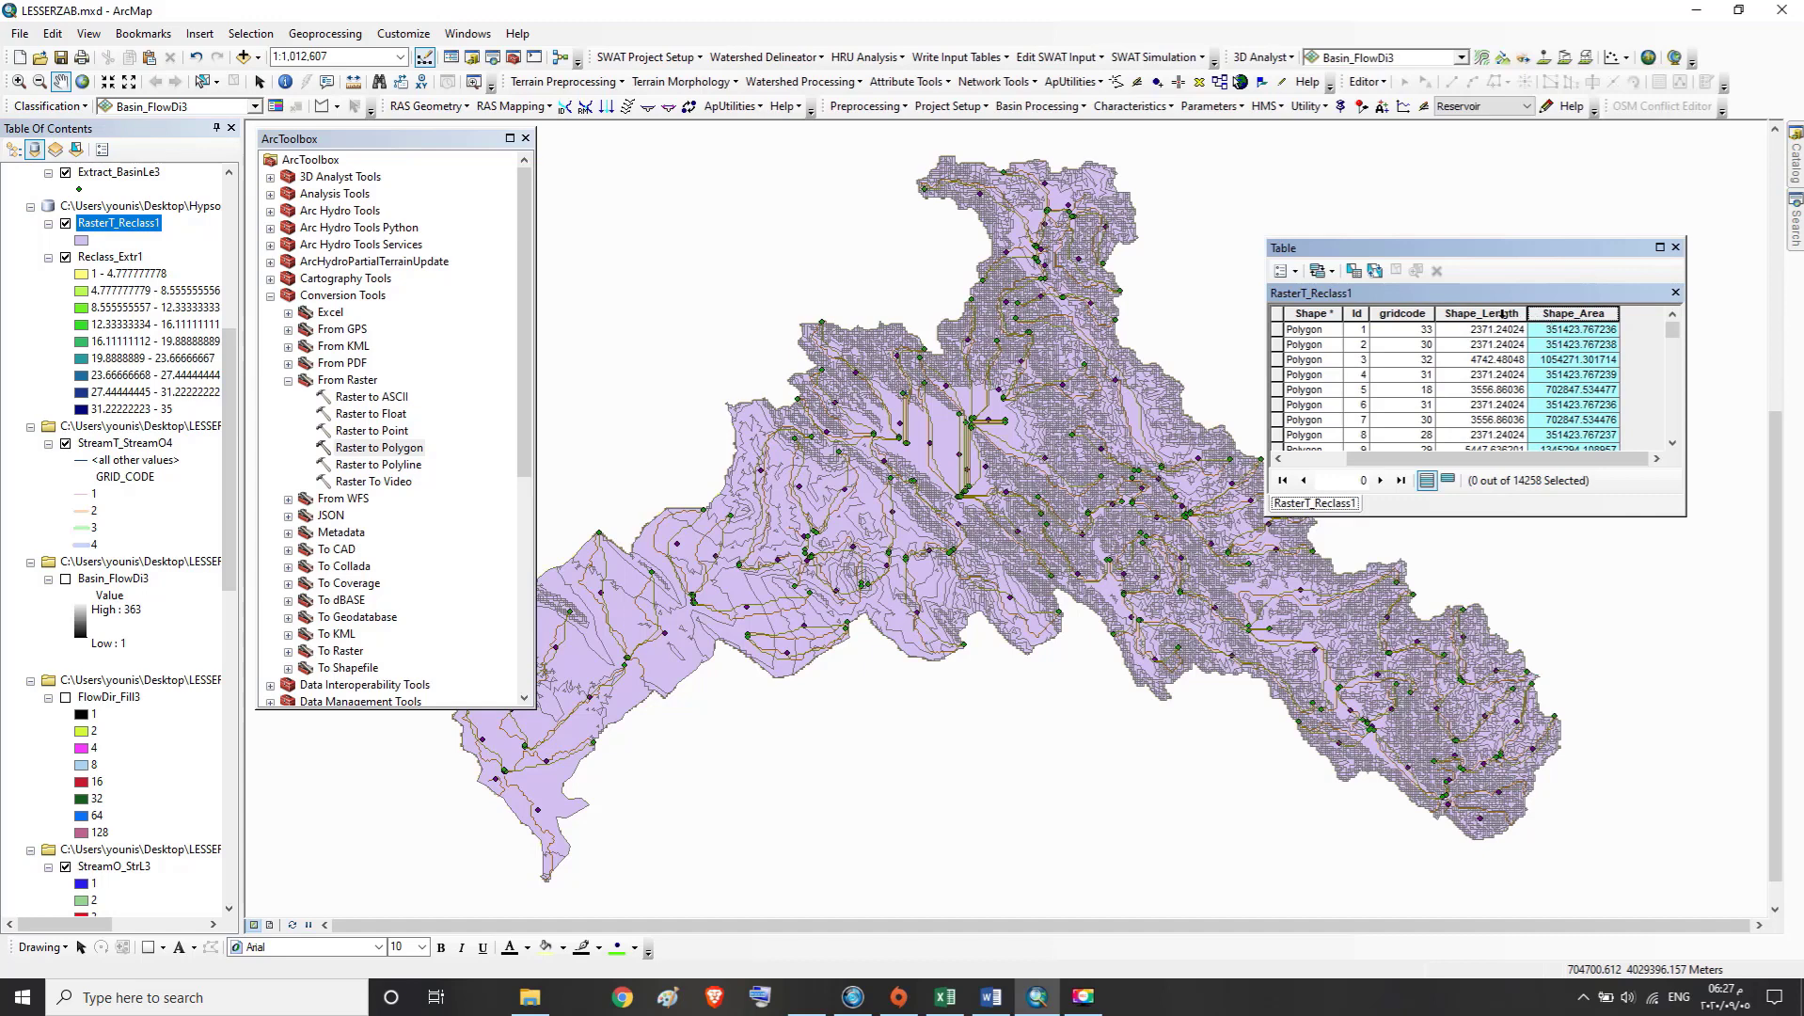
pyautogui.click(1506, 314)
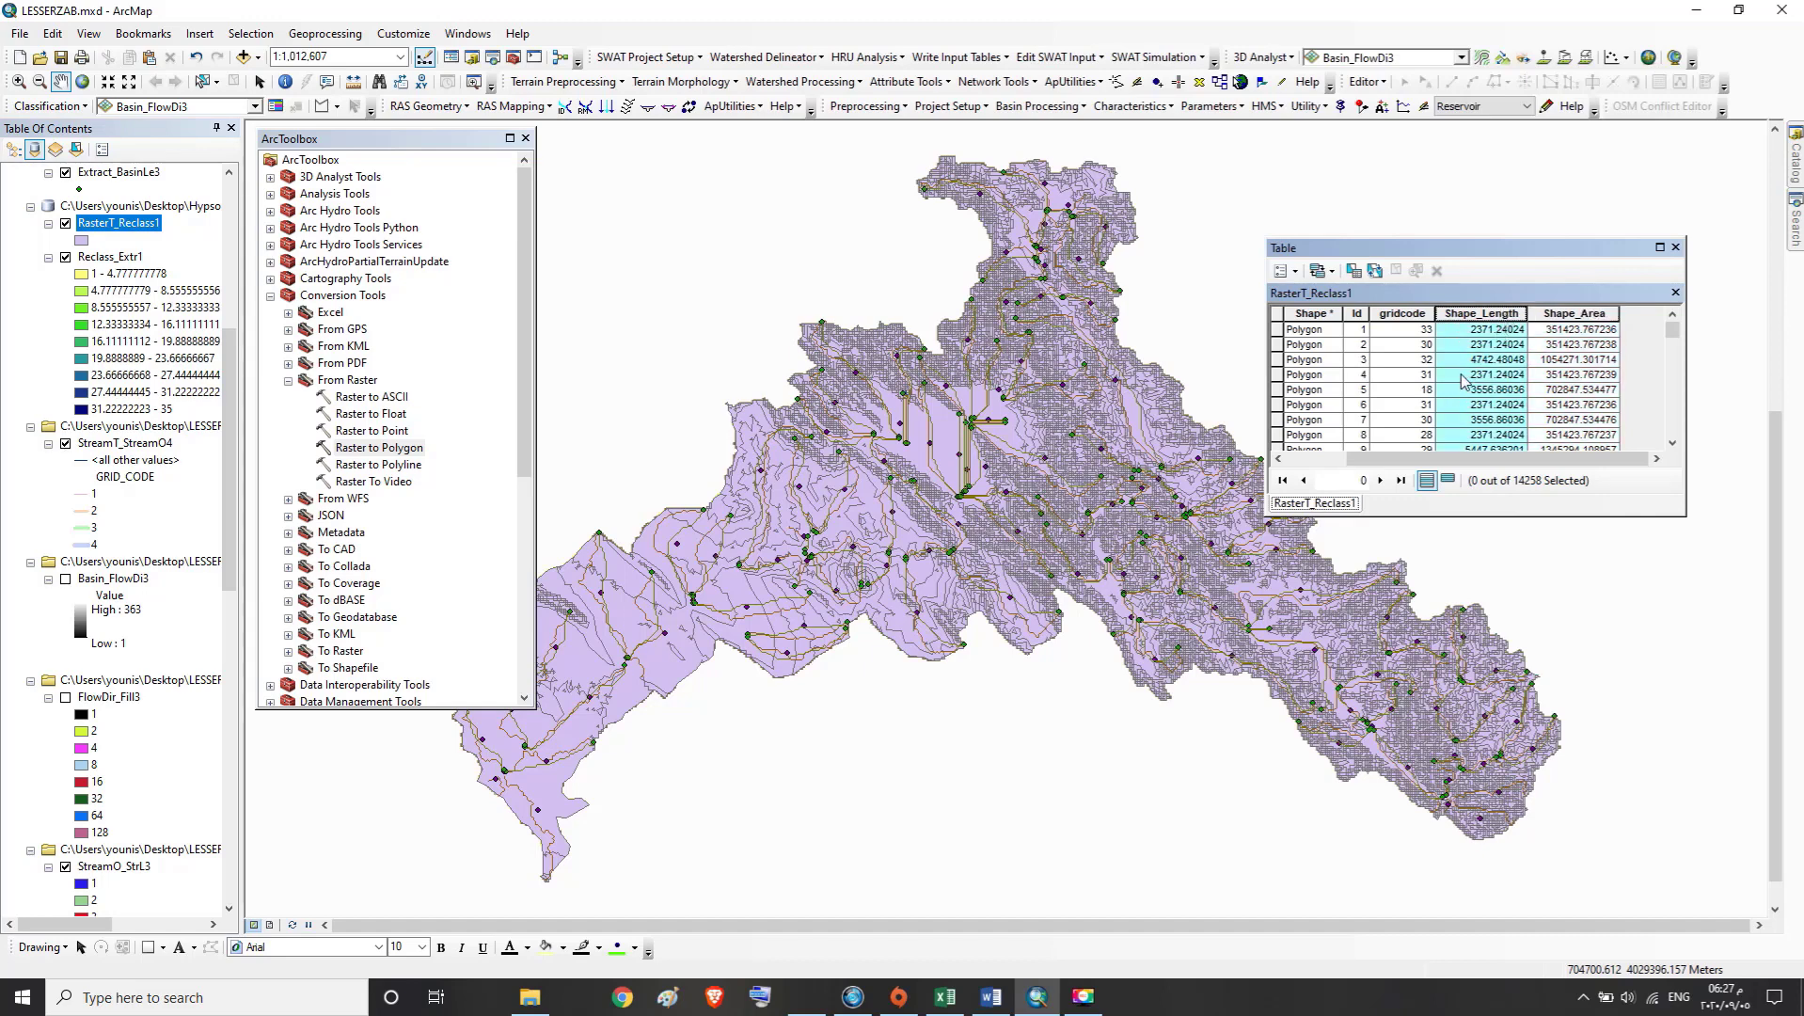
# Set up a summary on the gridcode field that includes the sum of Shape_Area
pyautogui.rightClick(1408, 313)
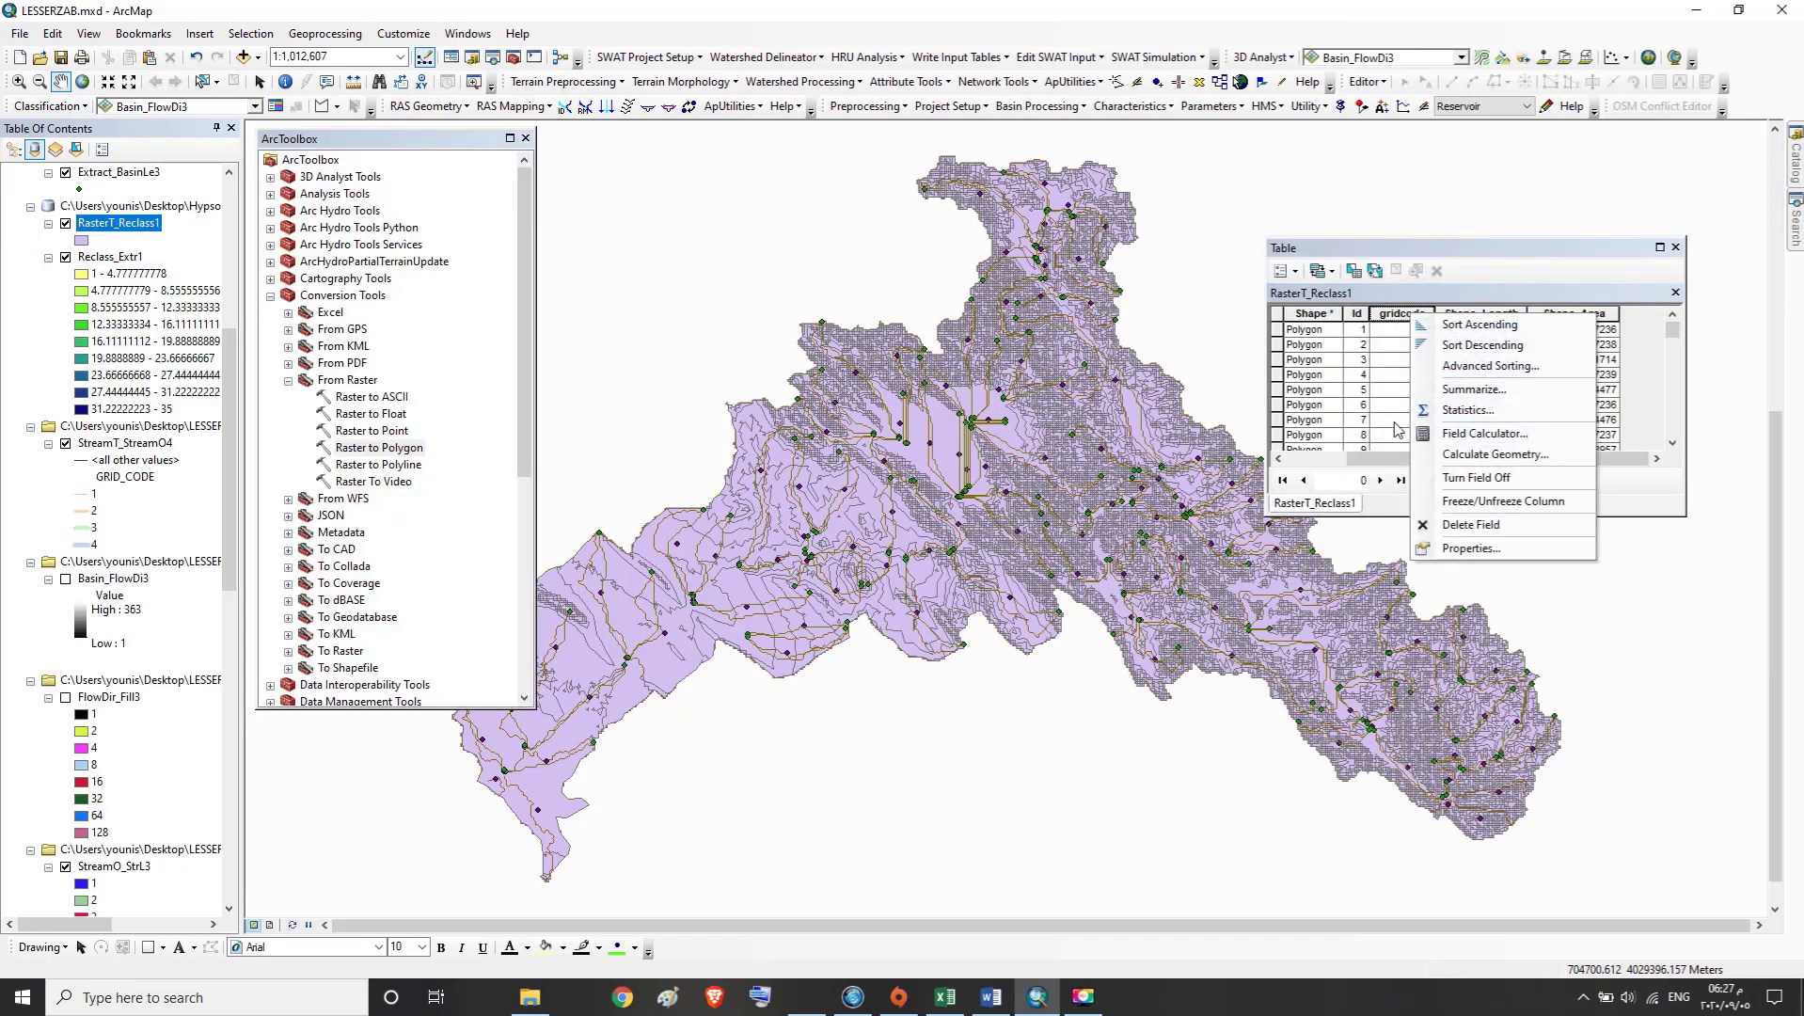
pyautogui.click(1467, 394)
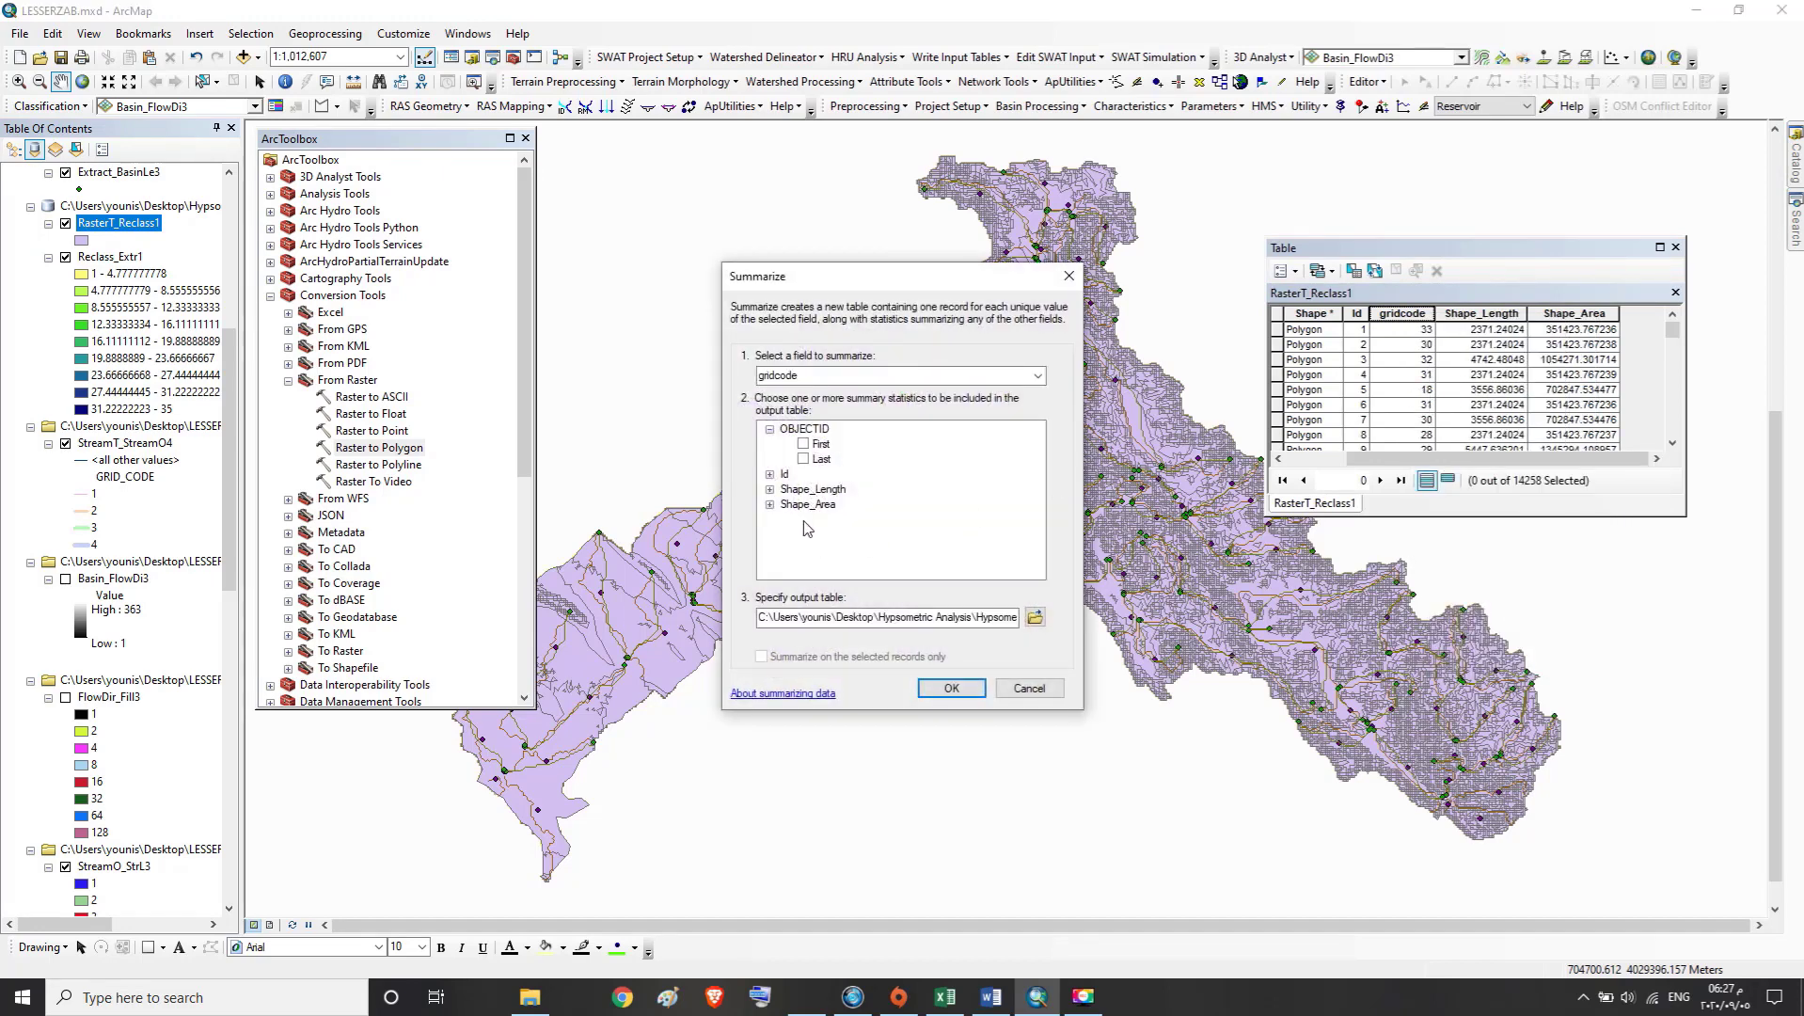
pyautogui.click(770, 505)
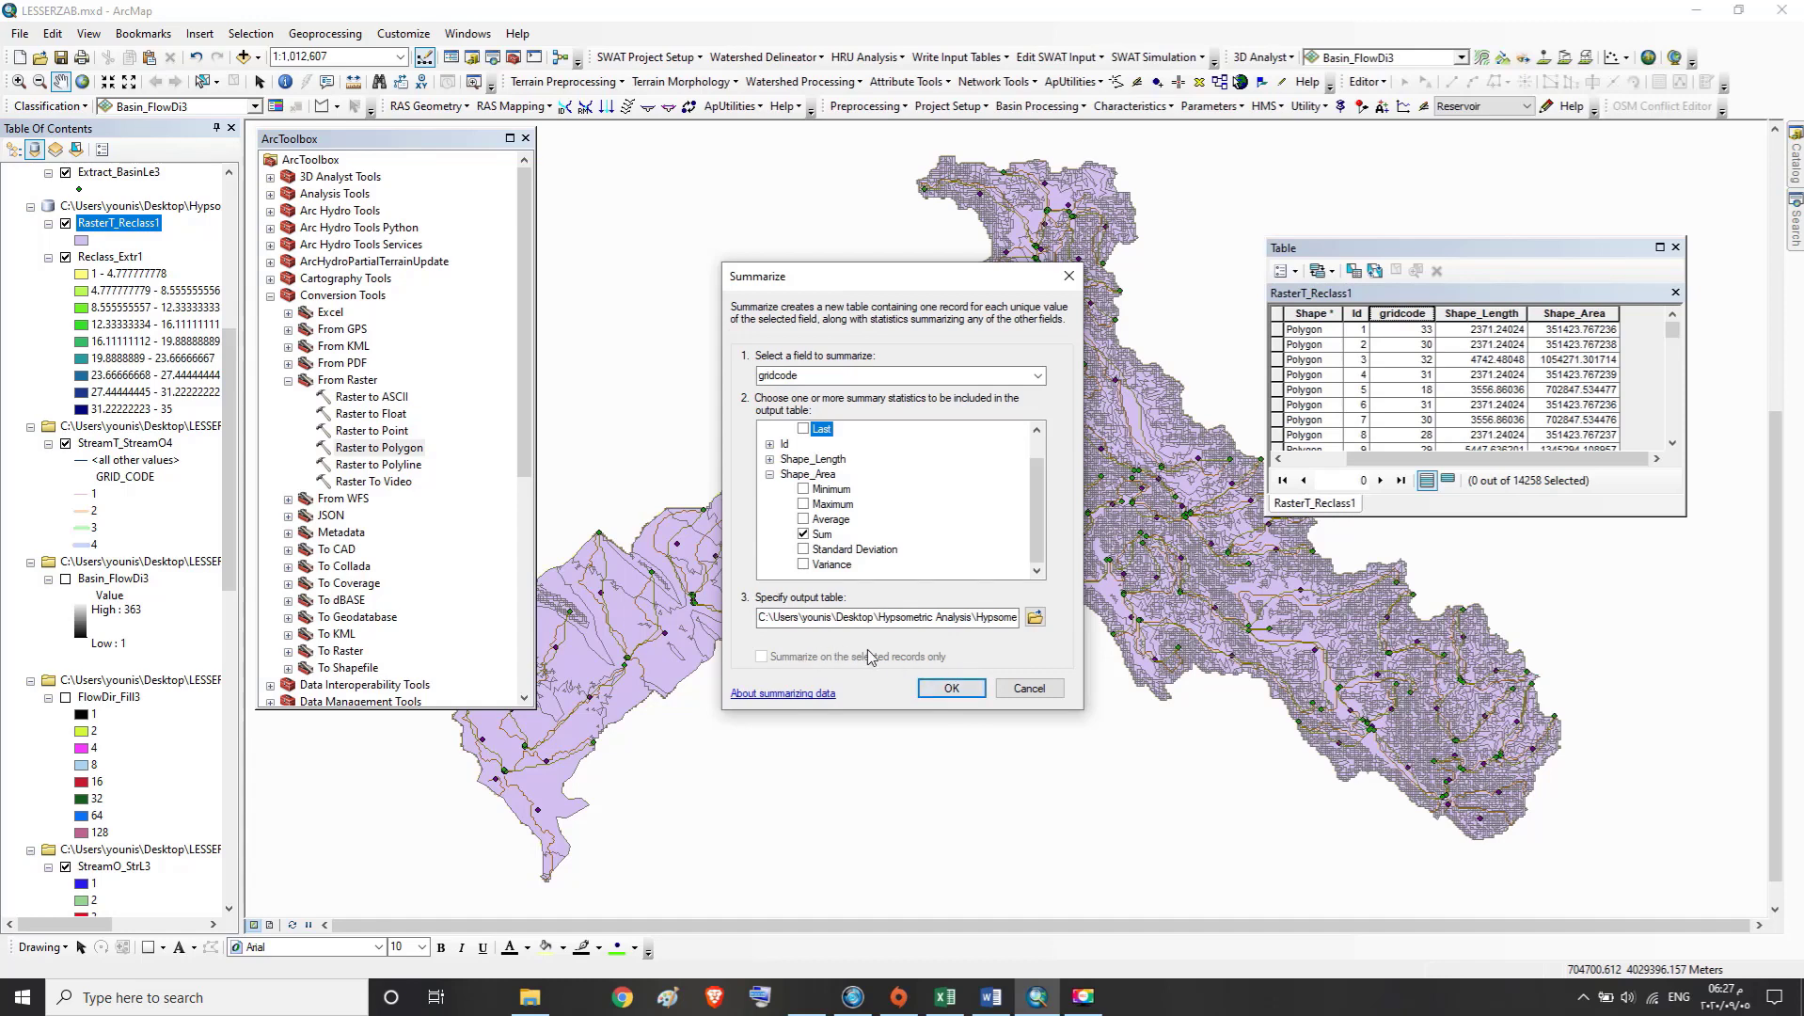
# Name the summary output table Sum_AREA in Hypsometric Analysis.gdb, run the summary and add the resulting table to the map
pyautogui.click(937, 618)
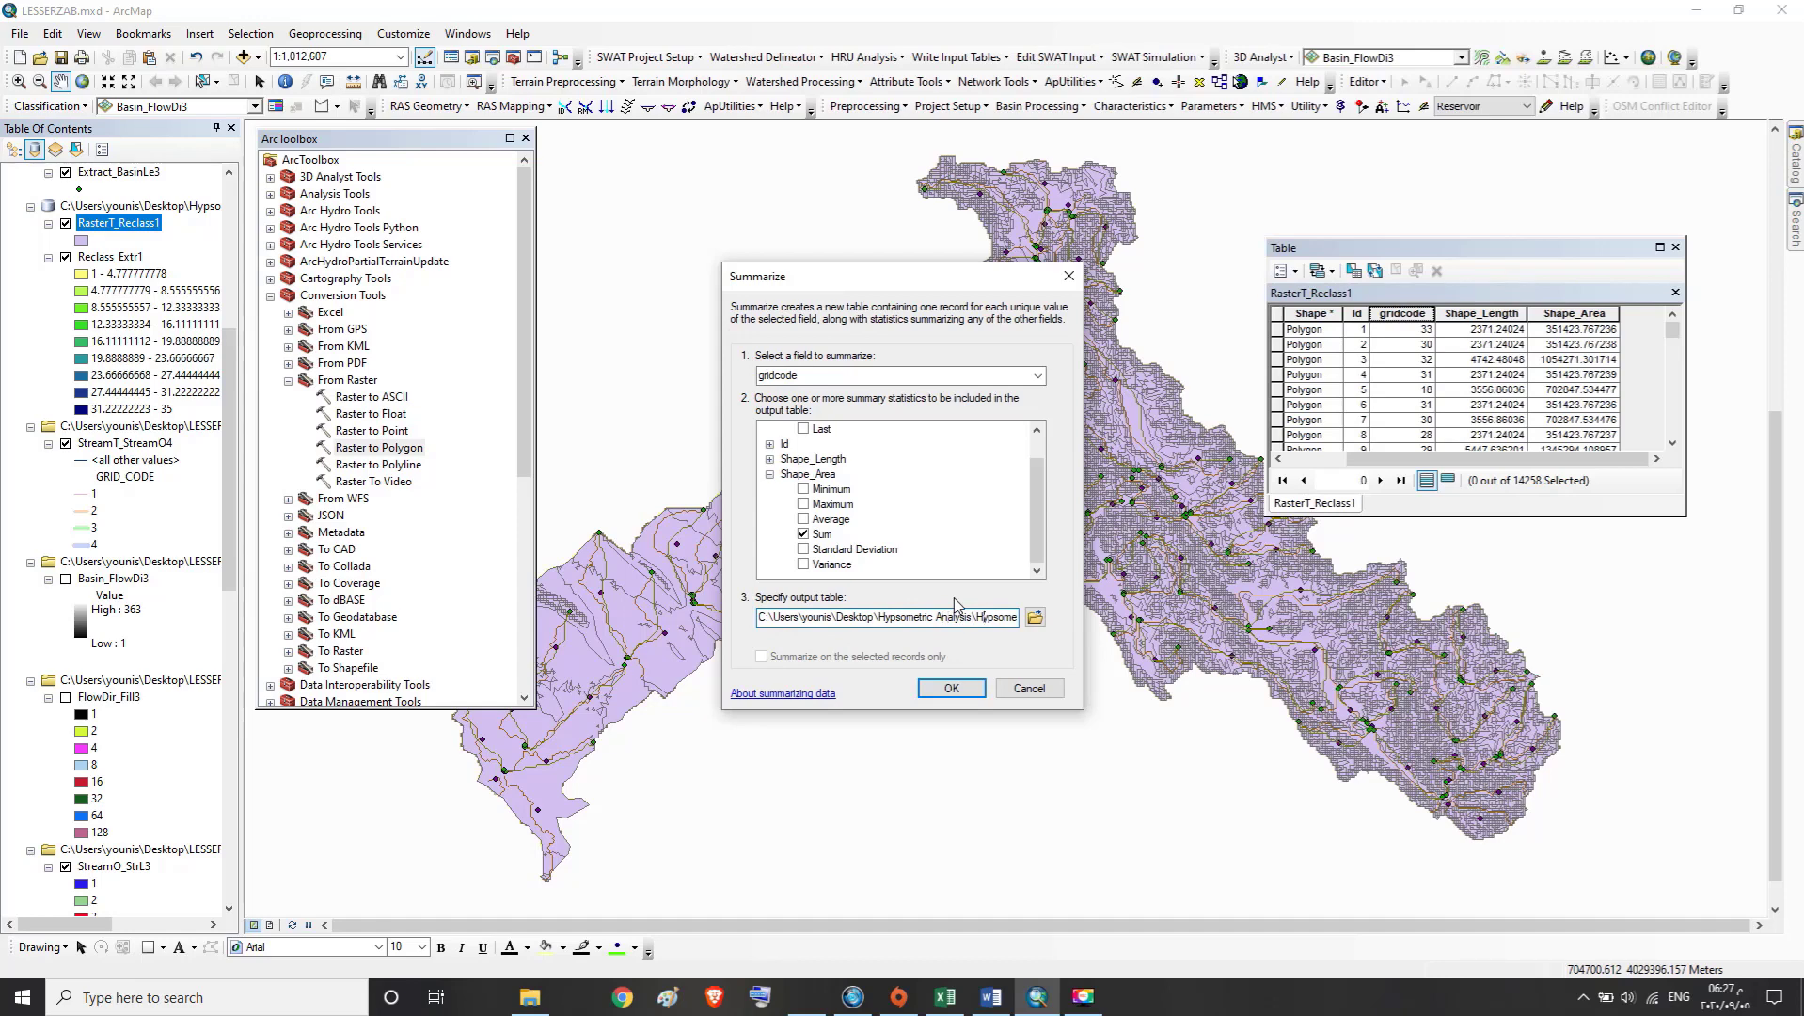
pyautogui.press('End')
pyautogui.press('BackSpace')
pyautogui.press('BackSpace')
pyautogui.press('BackSpace')
pyautogui.press('BackSpace')
pyautogui.press('BackSpace')
pyautogui.press('BackSpace')
pyautogui.write('AREA')
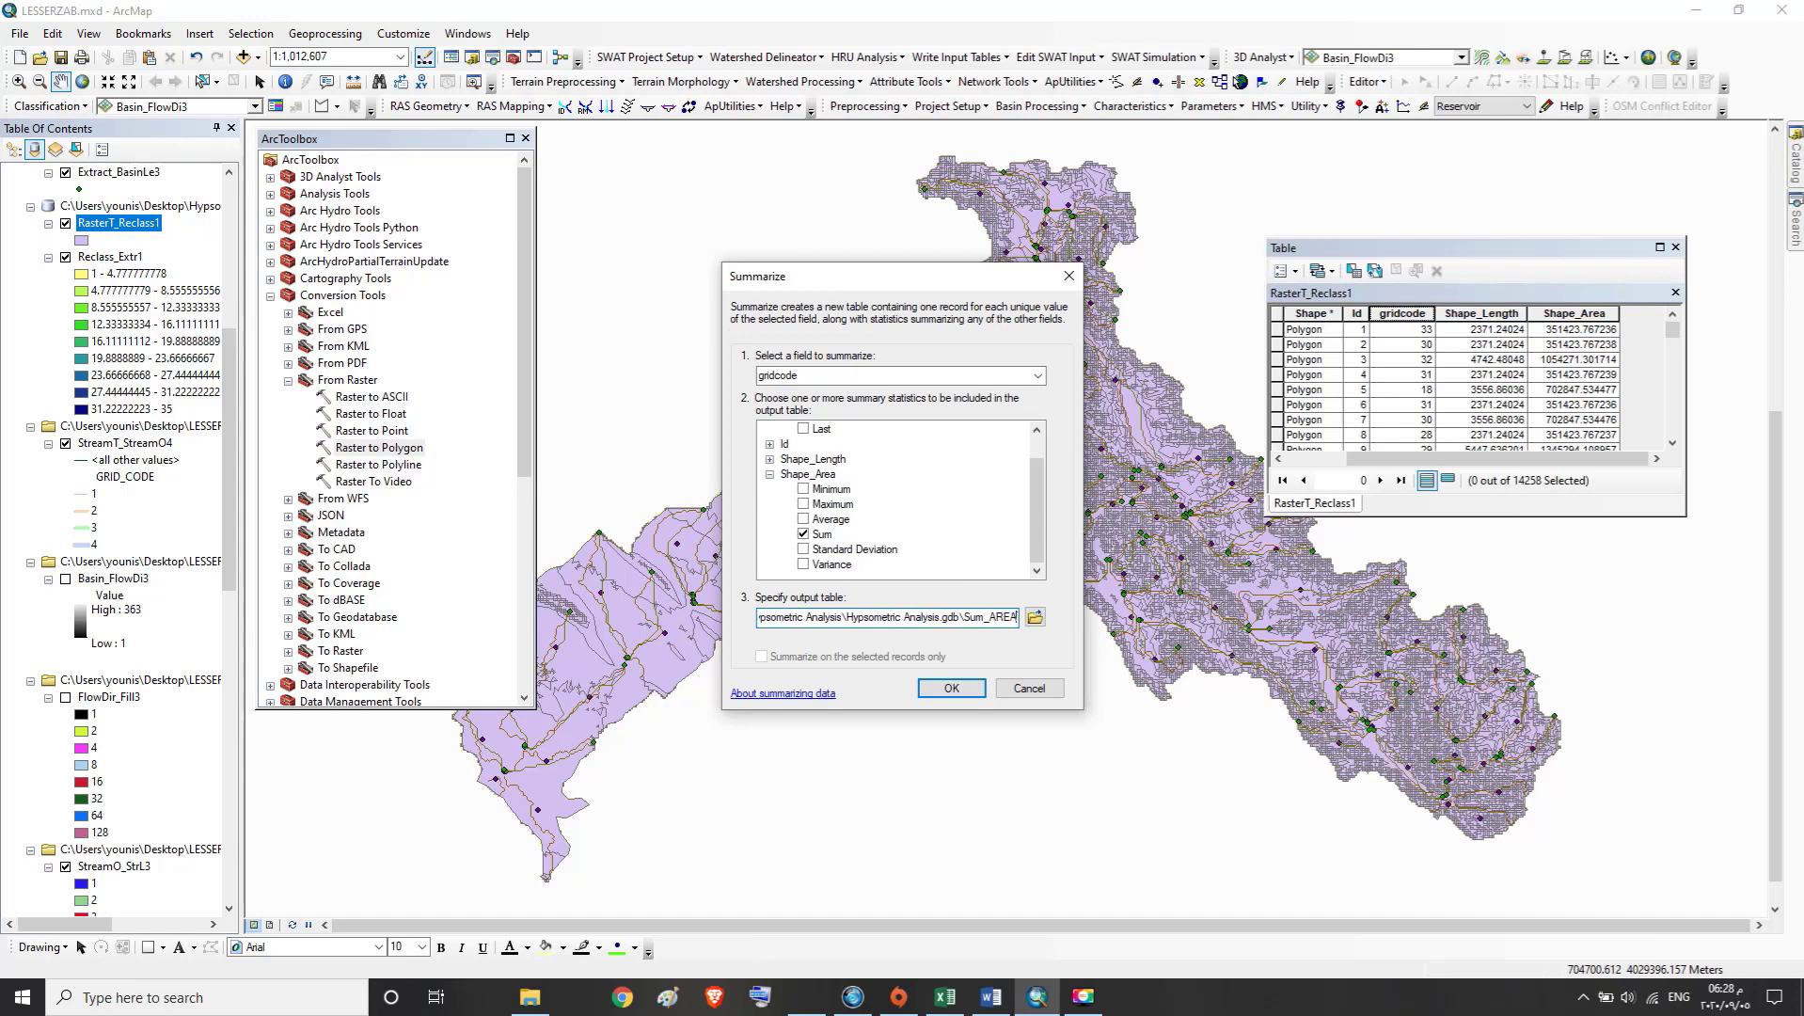
pyautogui.click(970, 694)
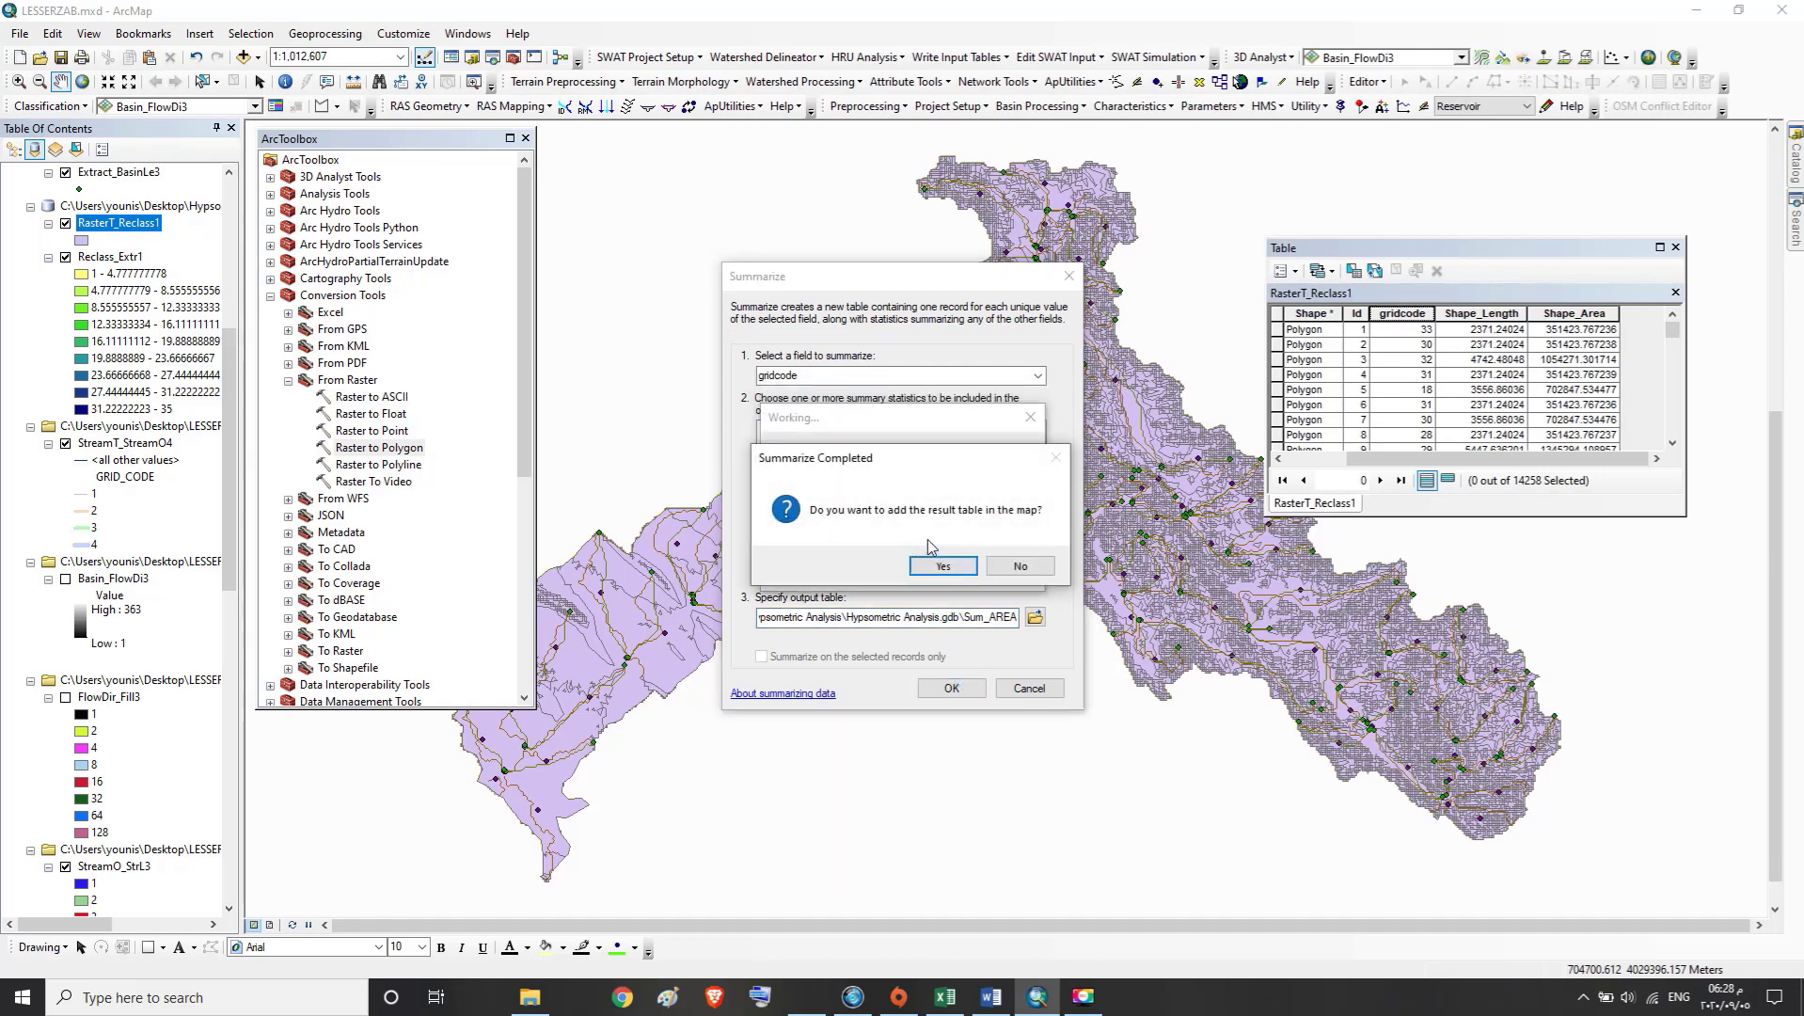
pyautogui.click(971, 568)
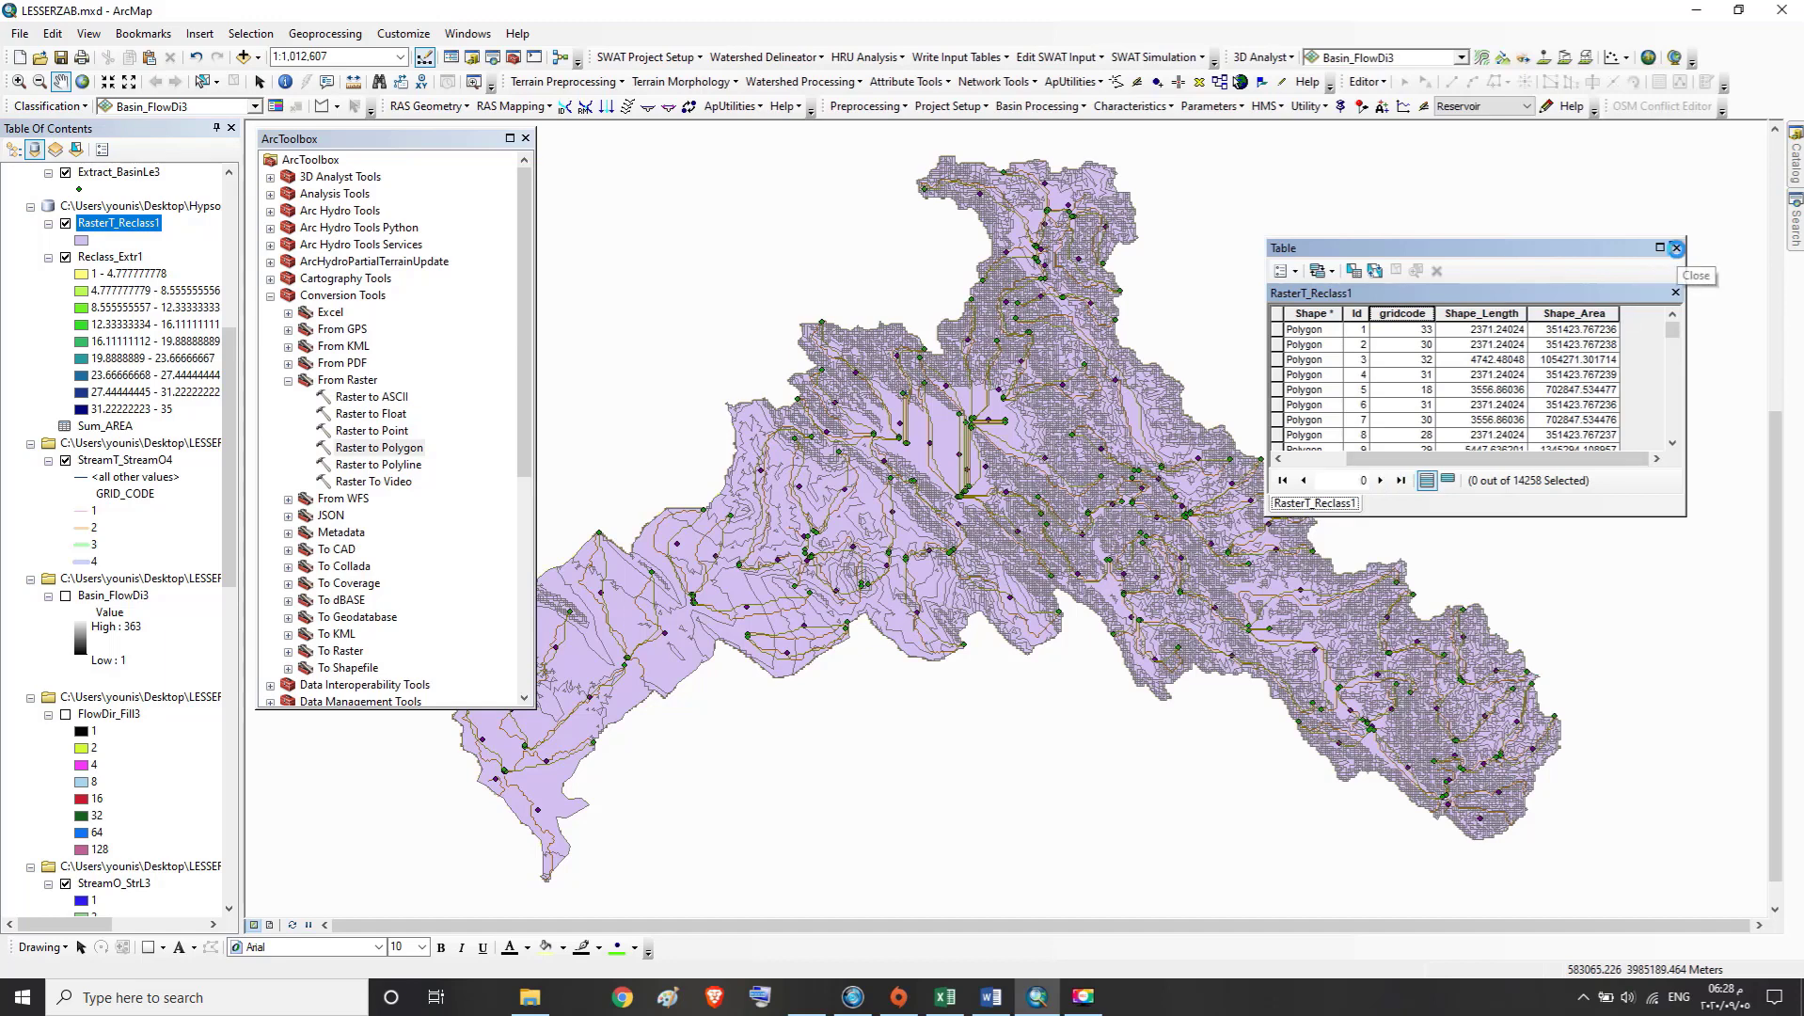
# Close the RasterT_Reclass1 attribute table and open the Sum_AREA table from the map layers
pyautogui.click(1675, 248)
pyautogui.moveTo(232, 386); pyautogui.dragTo(239, 205)
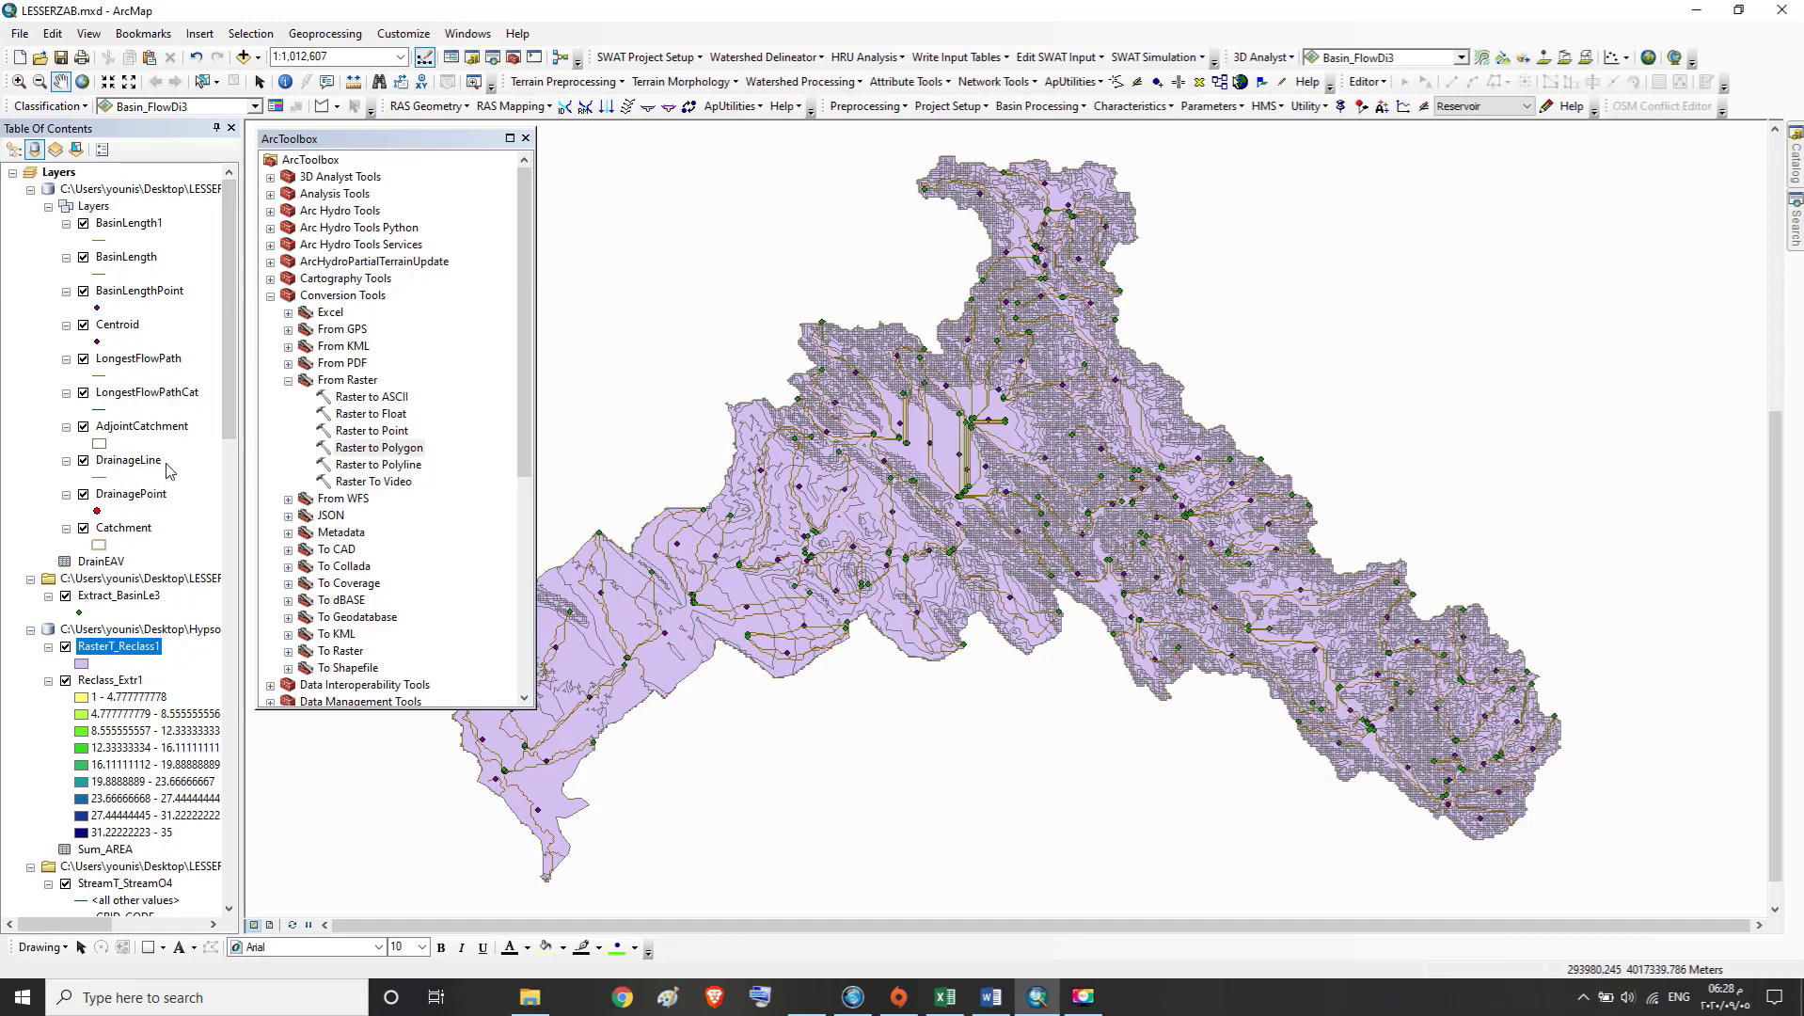
pyautogui.moveTo(223, 313); pyautogui.dragTo(234, 464)
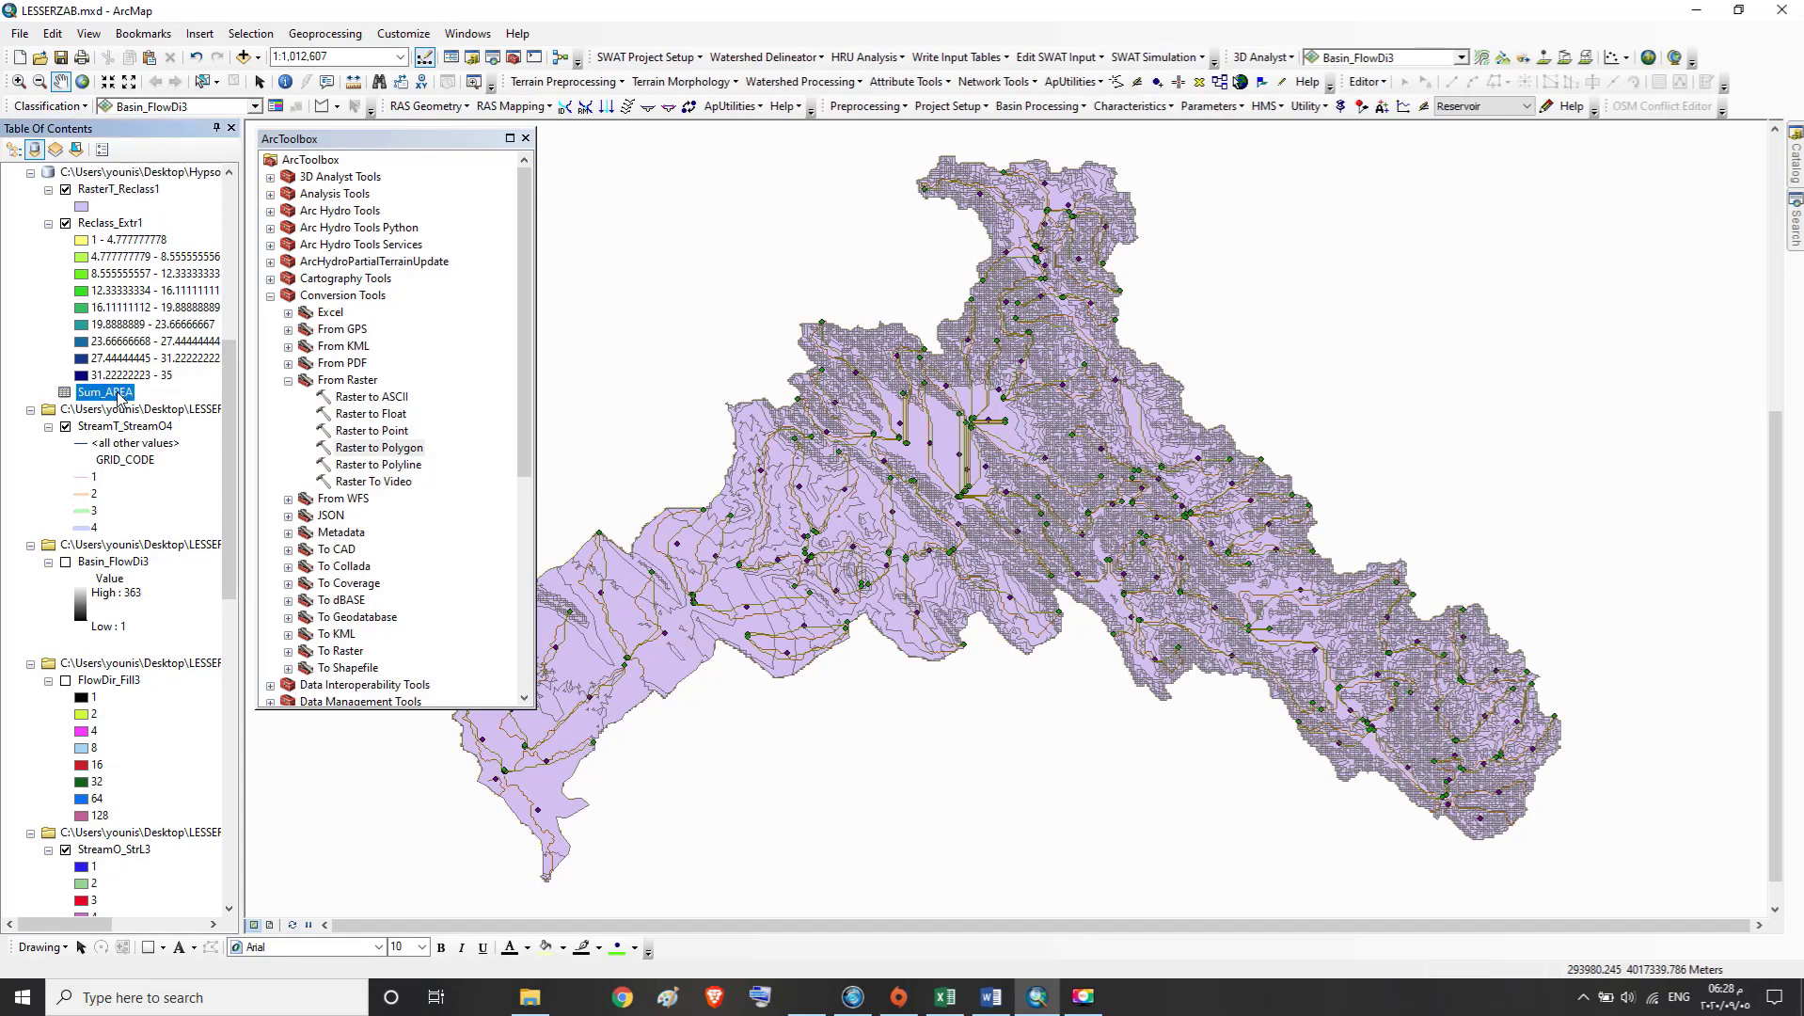
pyautogui.rightClick(120, 399)
pyautogui.click(148, 406)
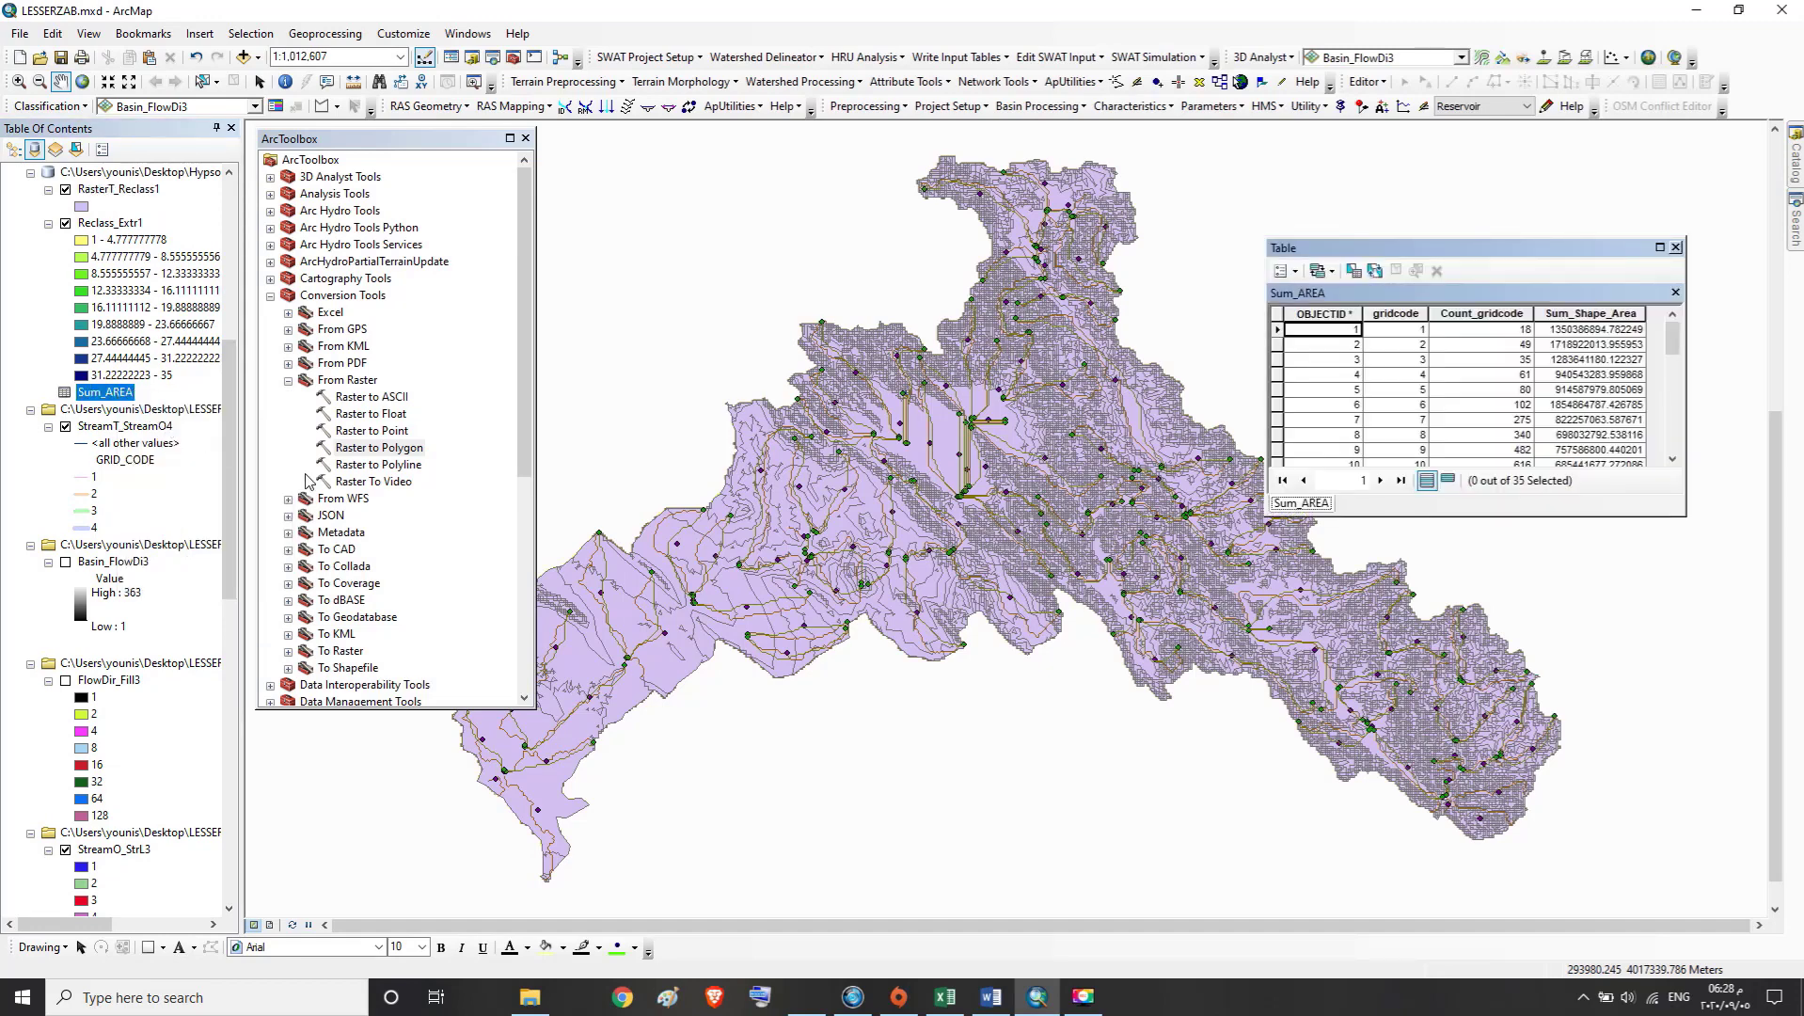
# Review the Sum_AREA records down to the last gridcode and check the summed areas of the highest classes
pyautogui.moveTo(1671, 335)
pyautogui.mouseDown()
pyautogui.moveTo(1668, 444)
pyautogui.moveTo(1679, 315)
pyautogui.mouseUp()
pyautogui.moveTo(1669, 338); pyautogui.dragTo(1676, 459)
pyautogui.click(1409, 451)
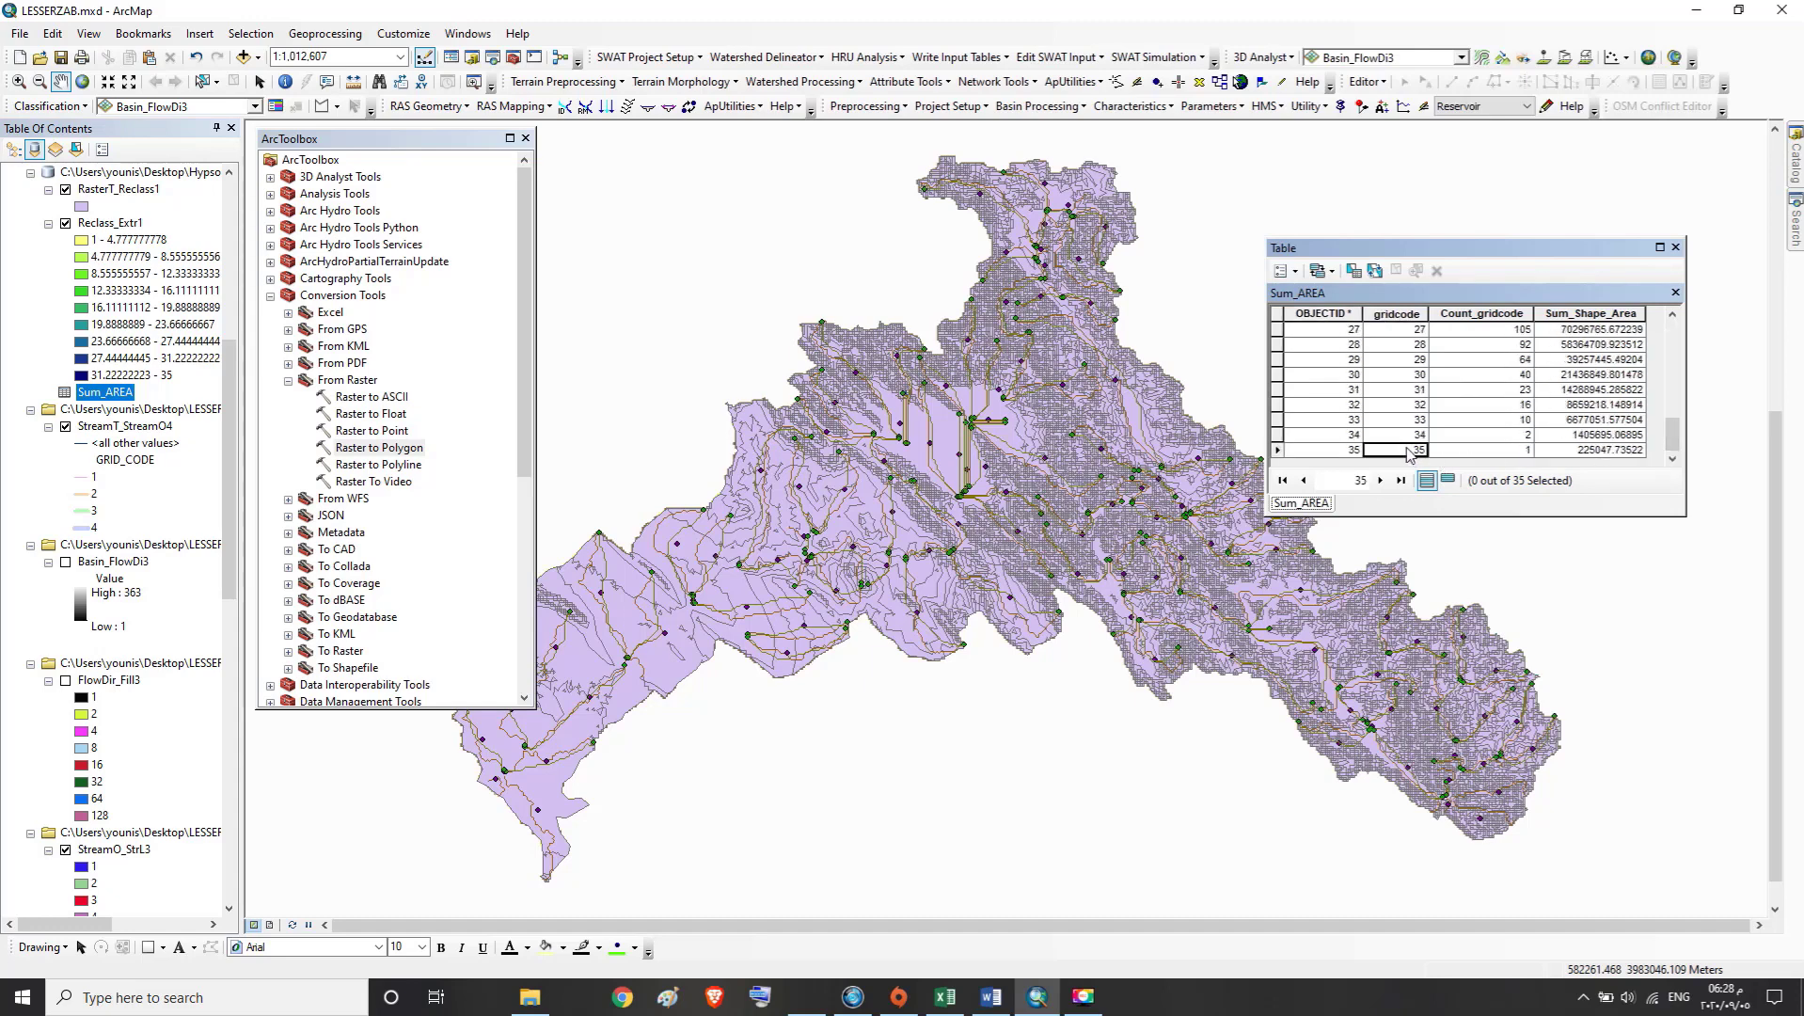
pyautogui.click(1610, 449)
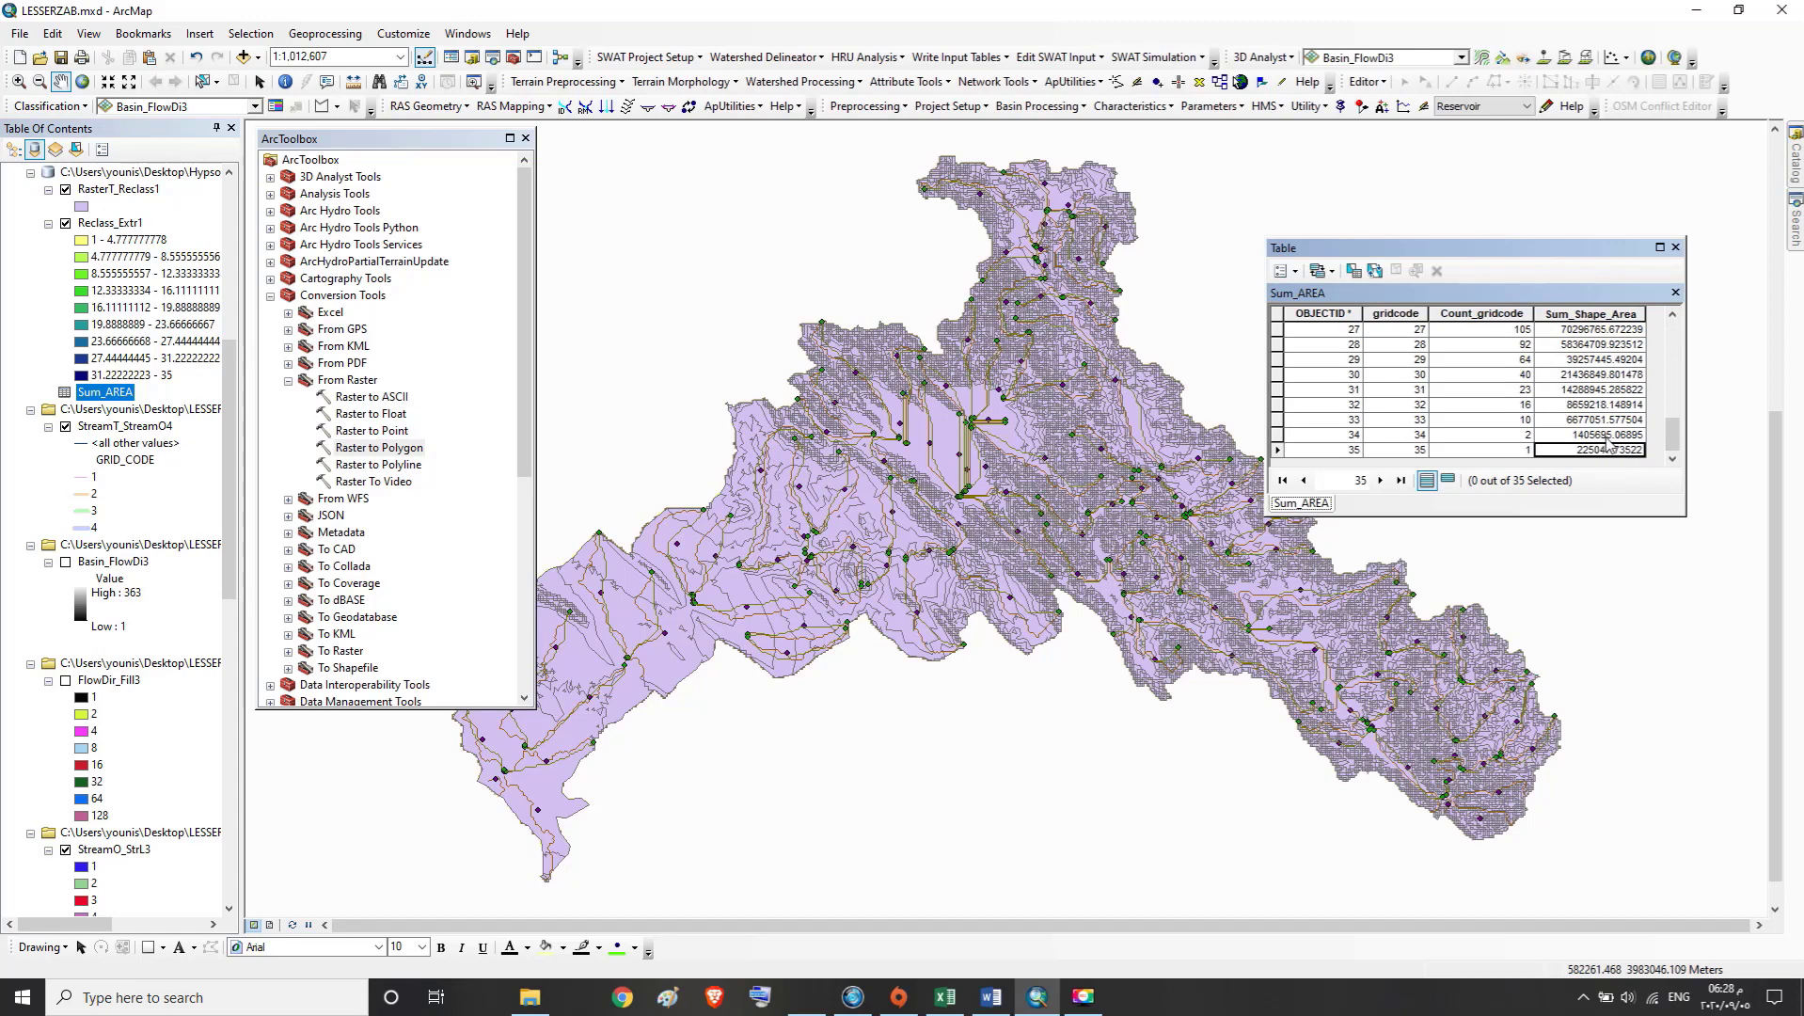
pyautogui.click(1608, 435)
pyautogui.click(1610, 419)
pyautogui.click(1613, 405)
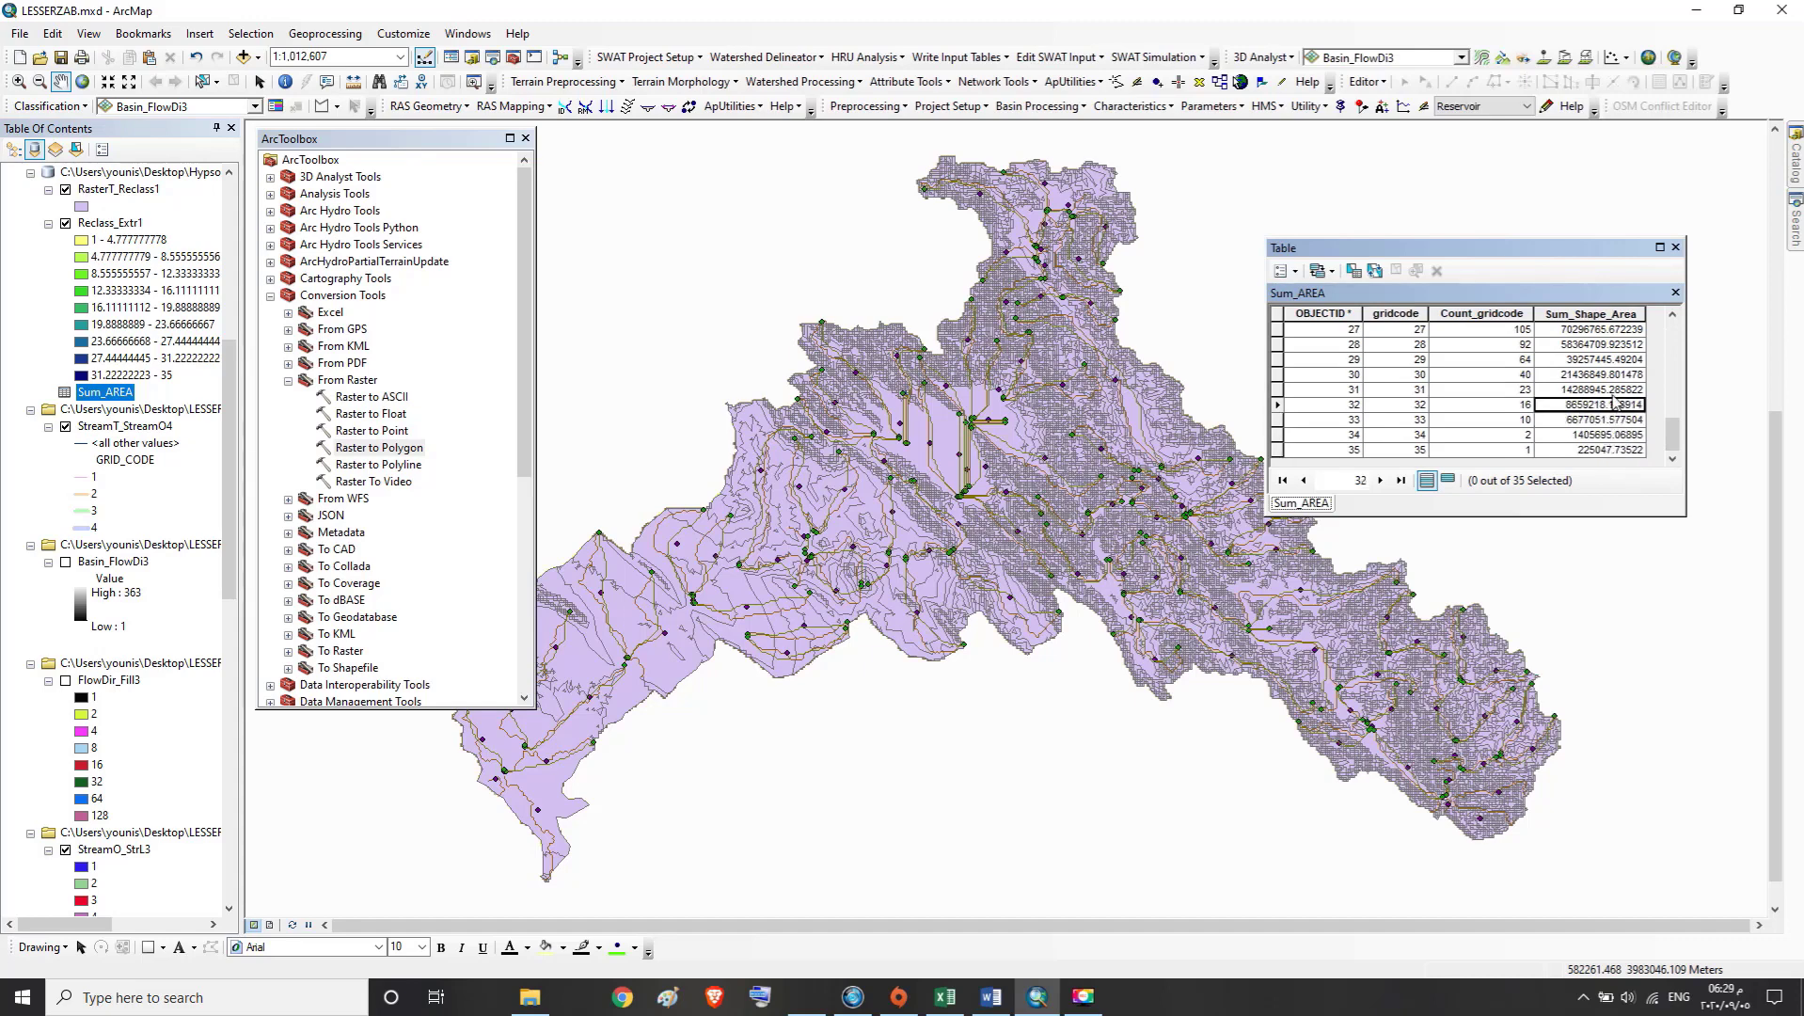
# Return to the first records of the Sum_AREA table and close the table
pyautogui.click(1616, 390)
pyautogui.moveTo(1668, 440); pyautogui.dragTo(1691, 325)
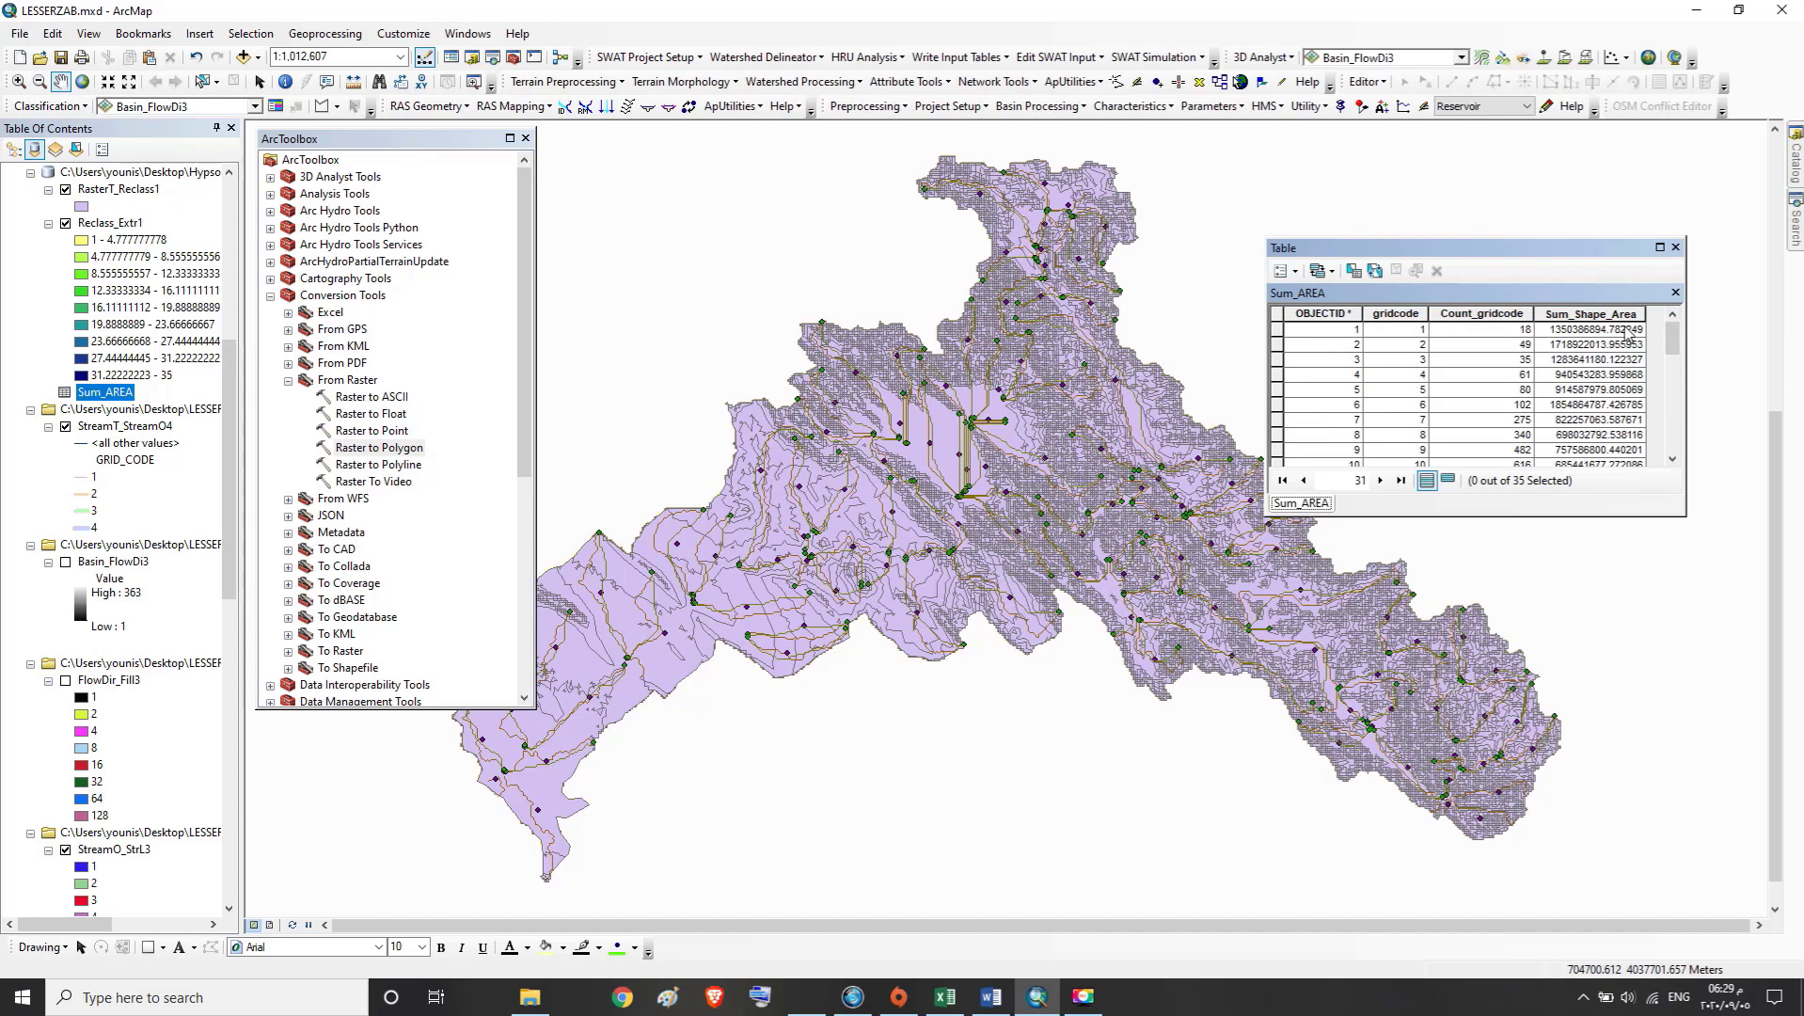
pyautogui.click(1676, 247)
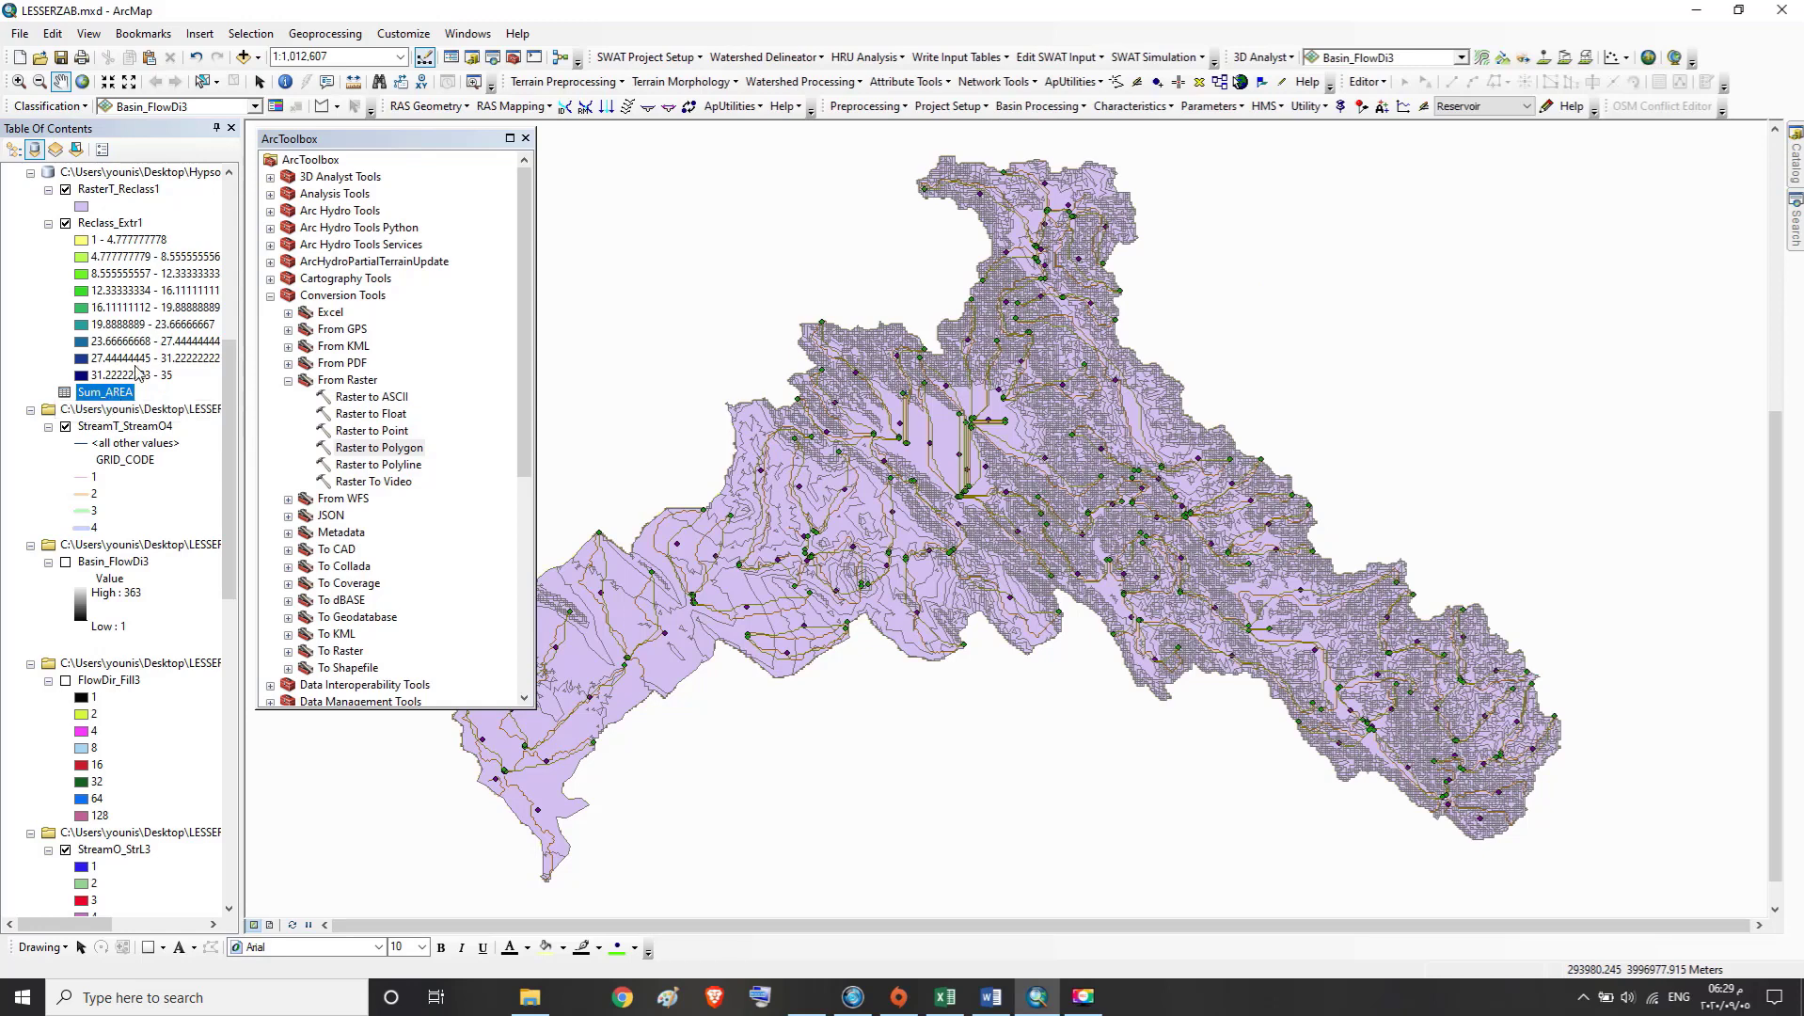
# Open the Table To Excel conversion tool and set Sum_AREA as the input table
pyautogui.click(287, 380)
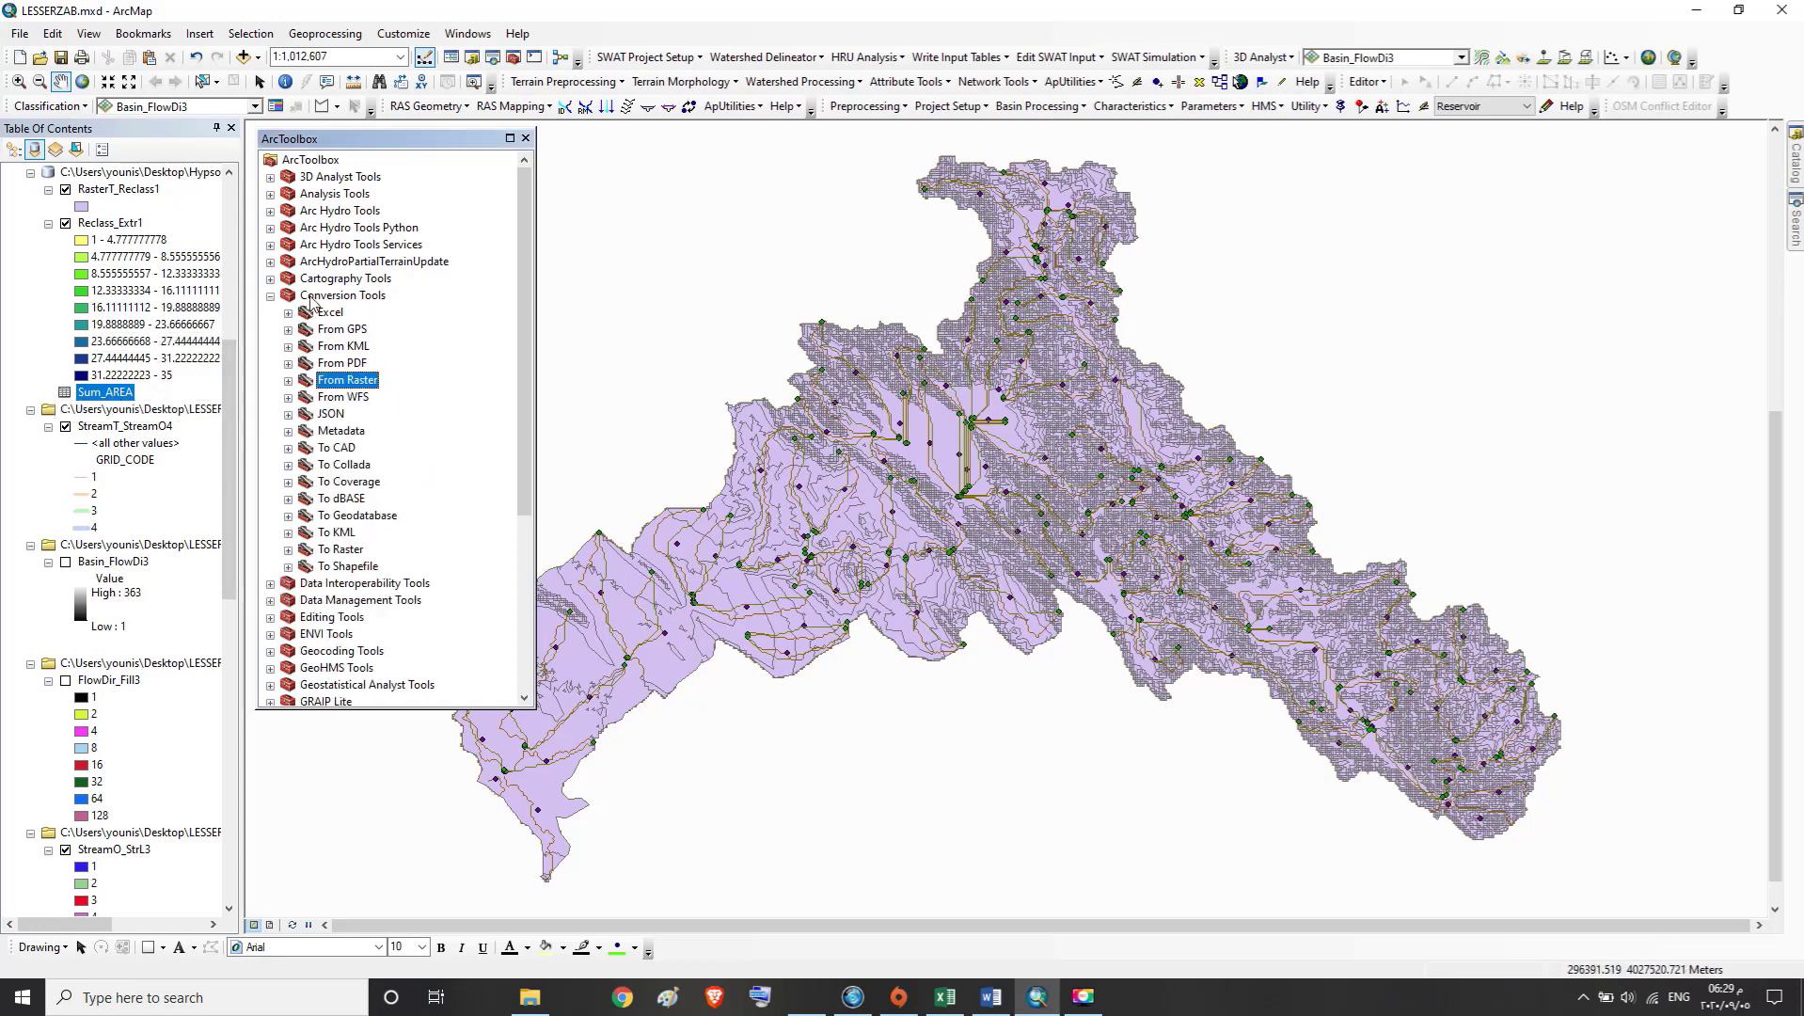
pyautogui.click(312, 296)
pyautogui.click(329, 313)
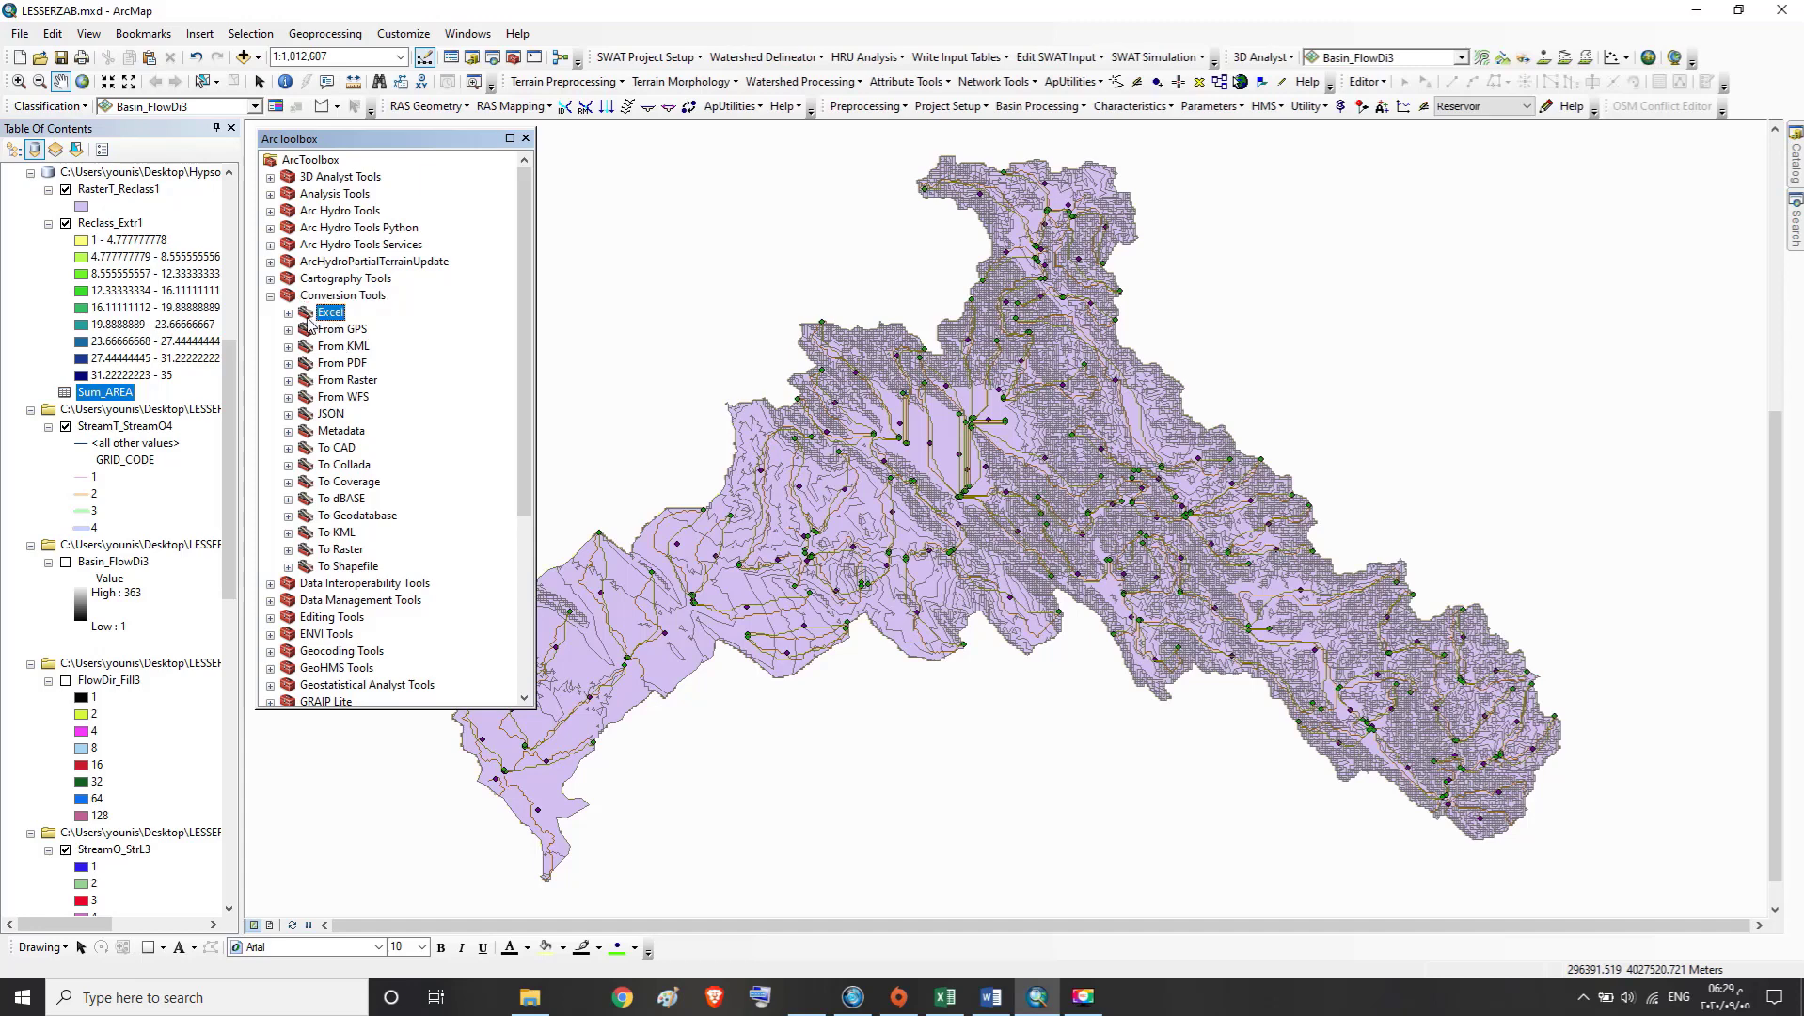
pyautogui.click(287, 314)
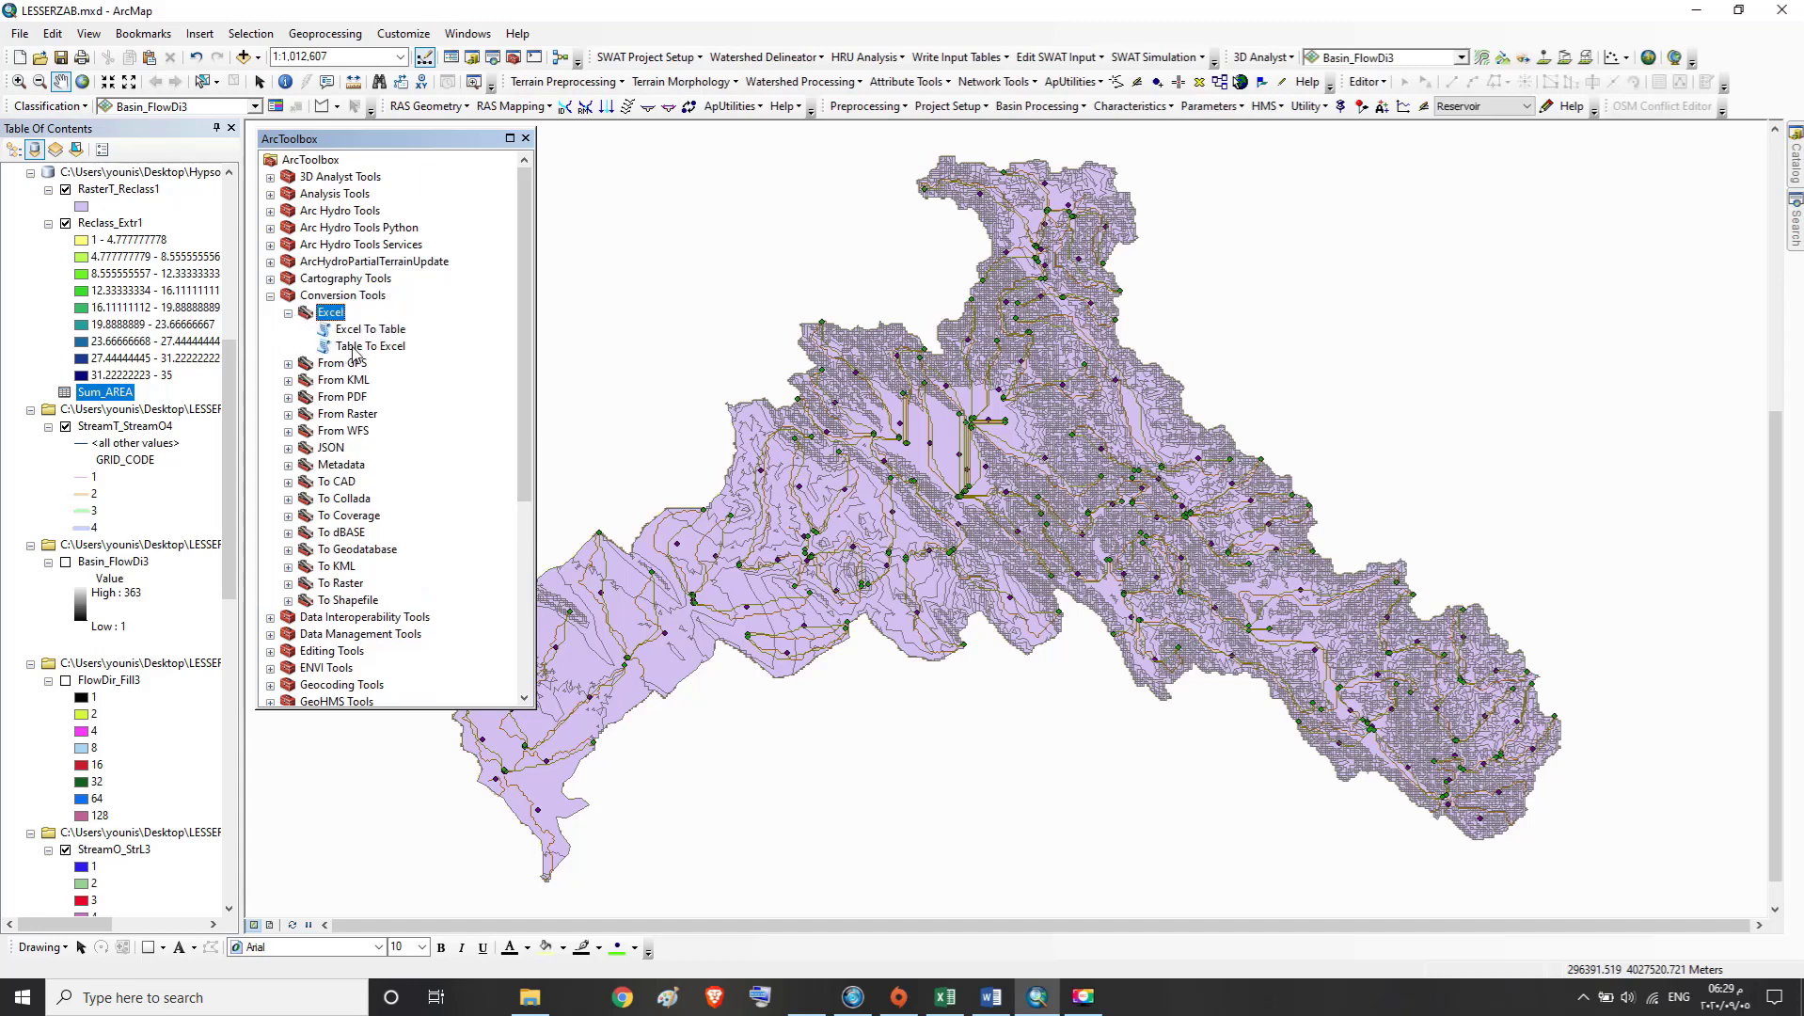
pyautogui.doubleClick(355, 347)
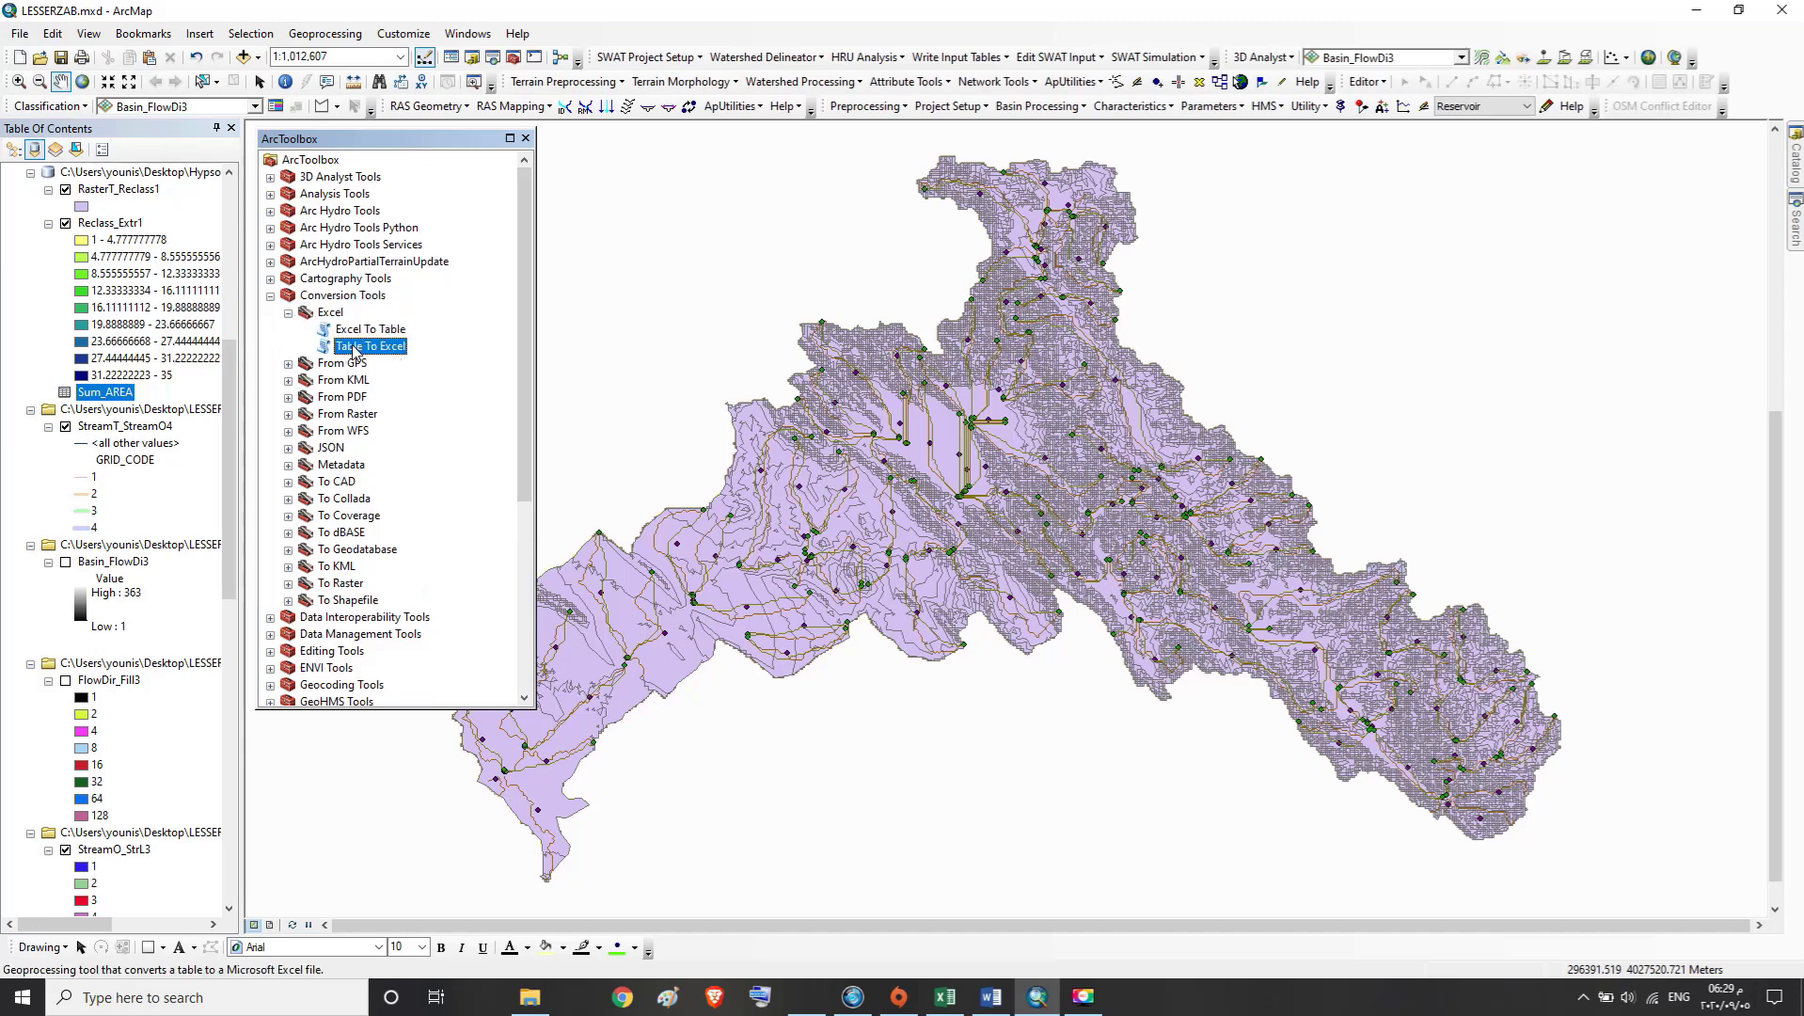
pyautogui.click(490, 90)
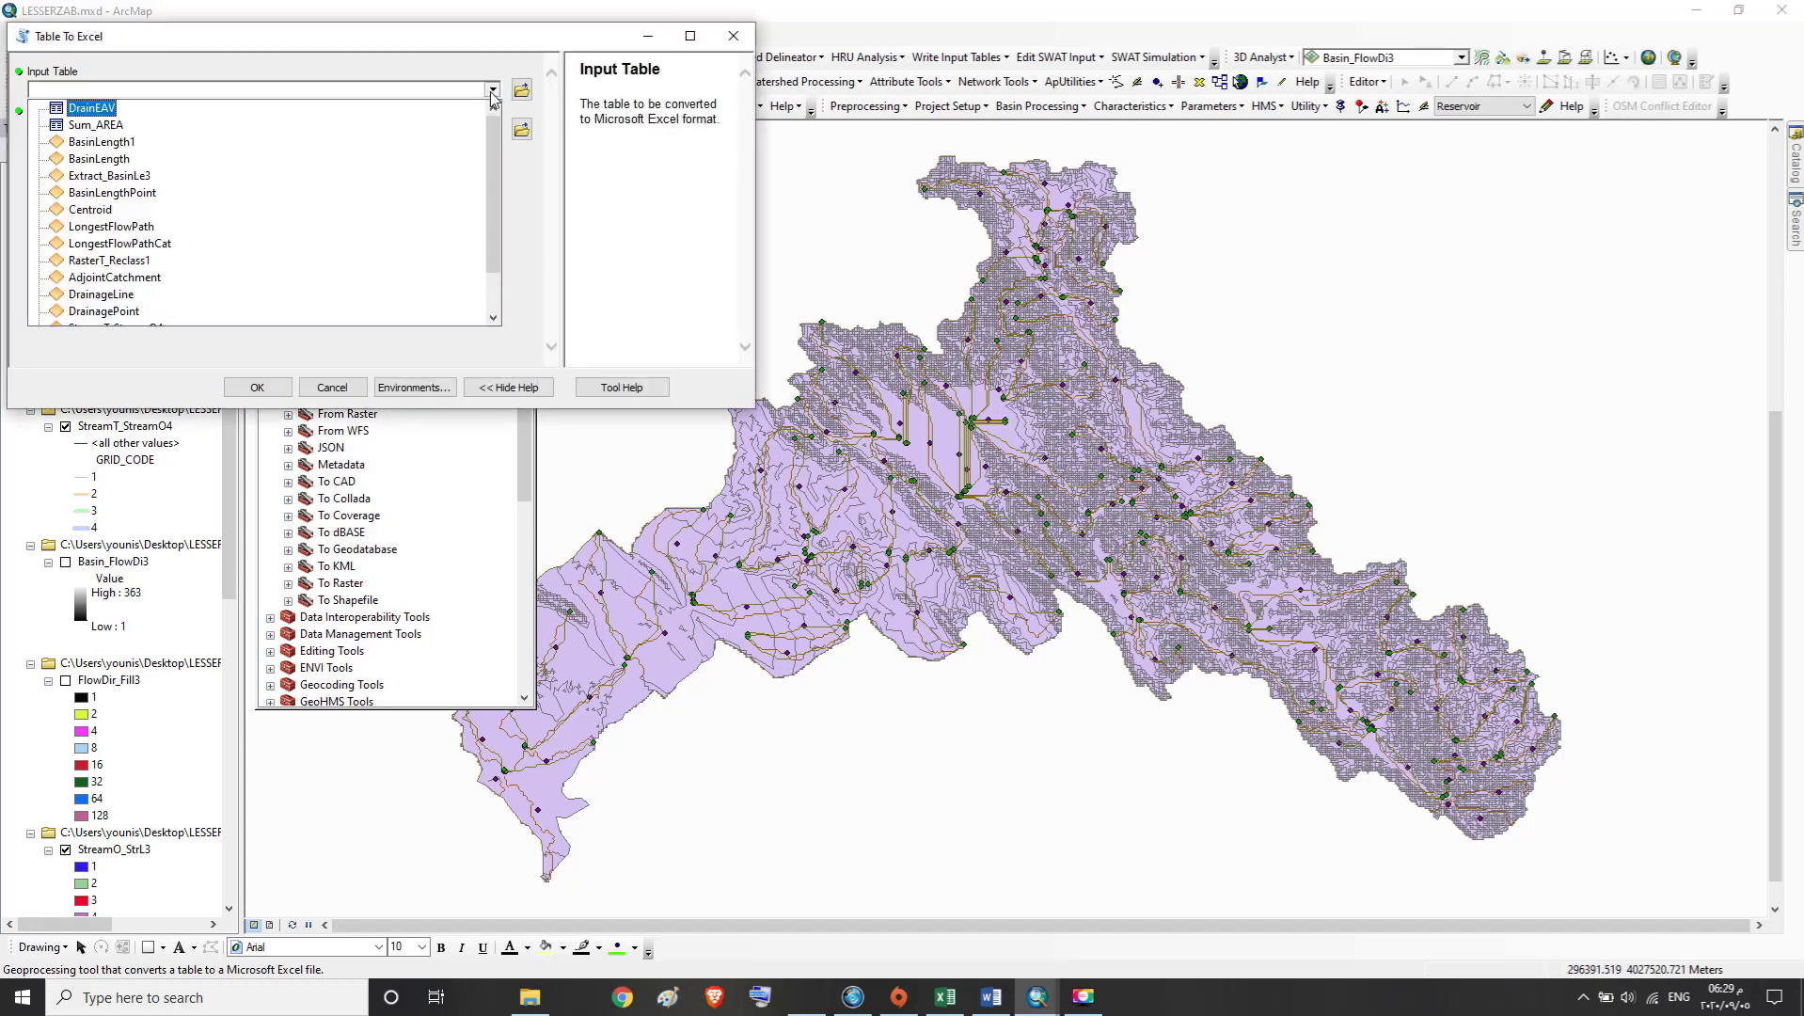
pyautogui.click(104, 125)
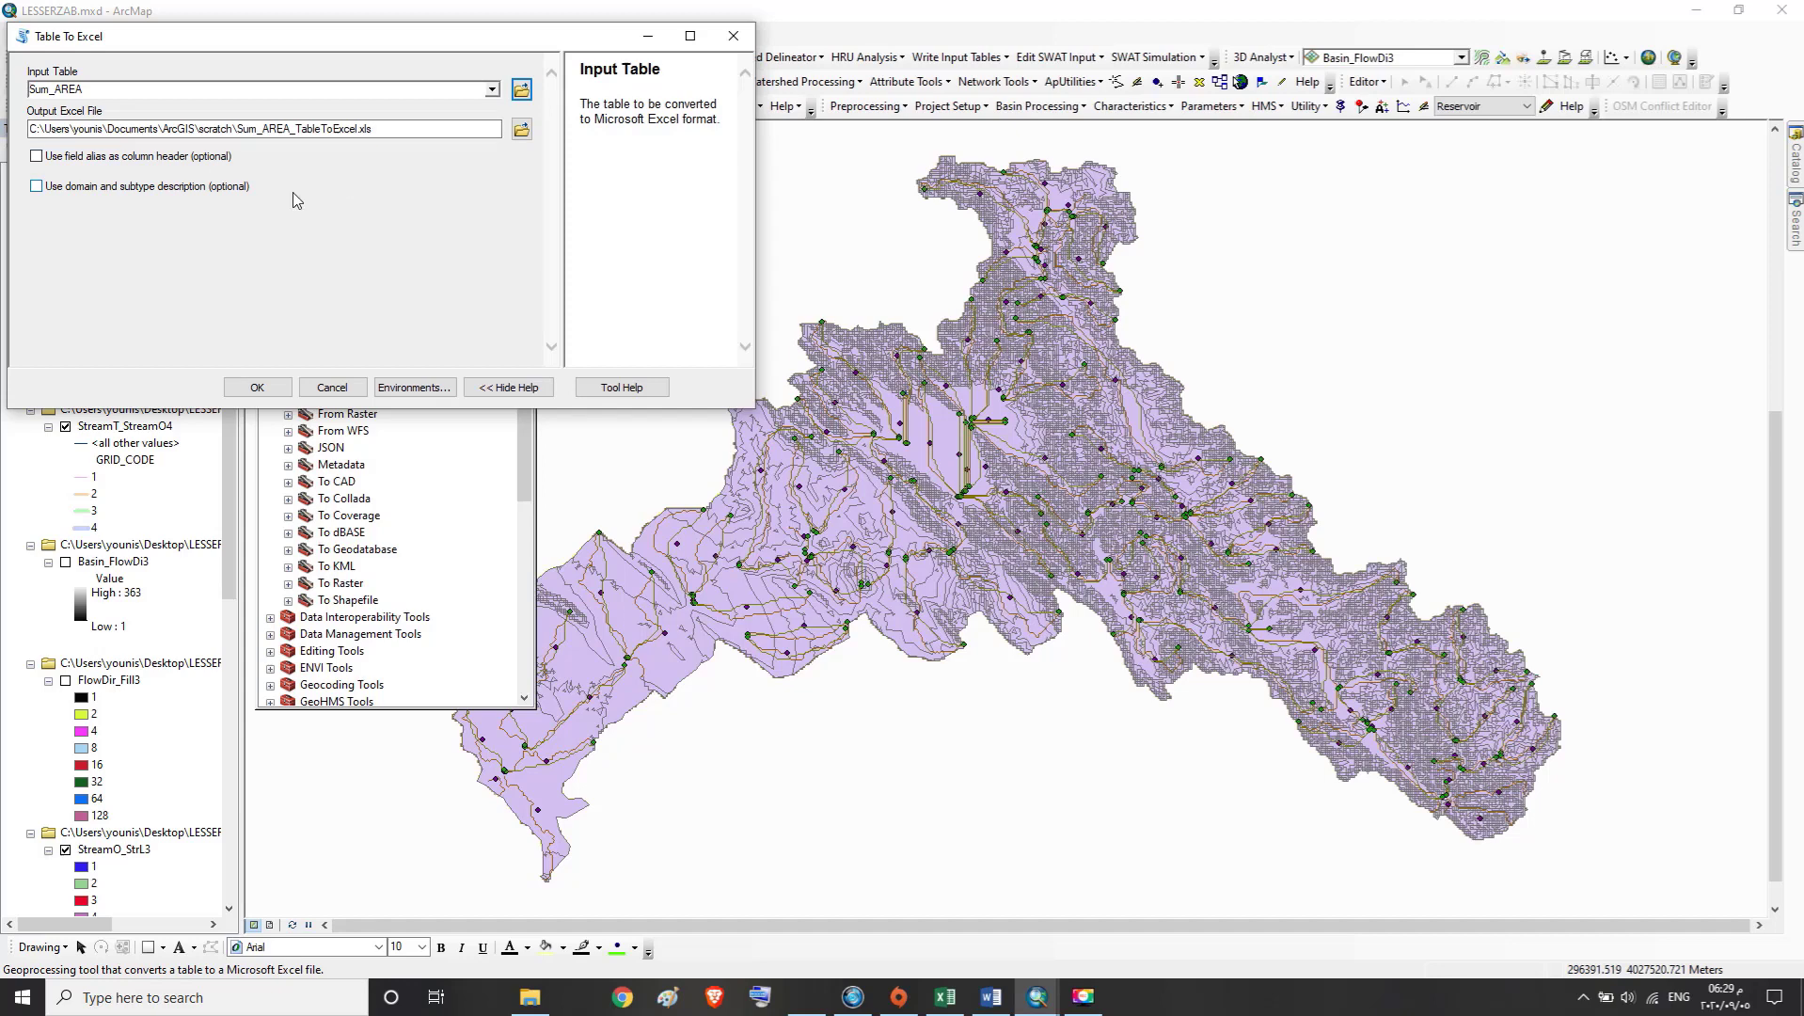
# Save the output Excel file as AREA in the desktop's Hypsometric Analysis folder, run the conversion and dismiss its completion report
pyautogui.click(521, 132)
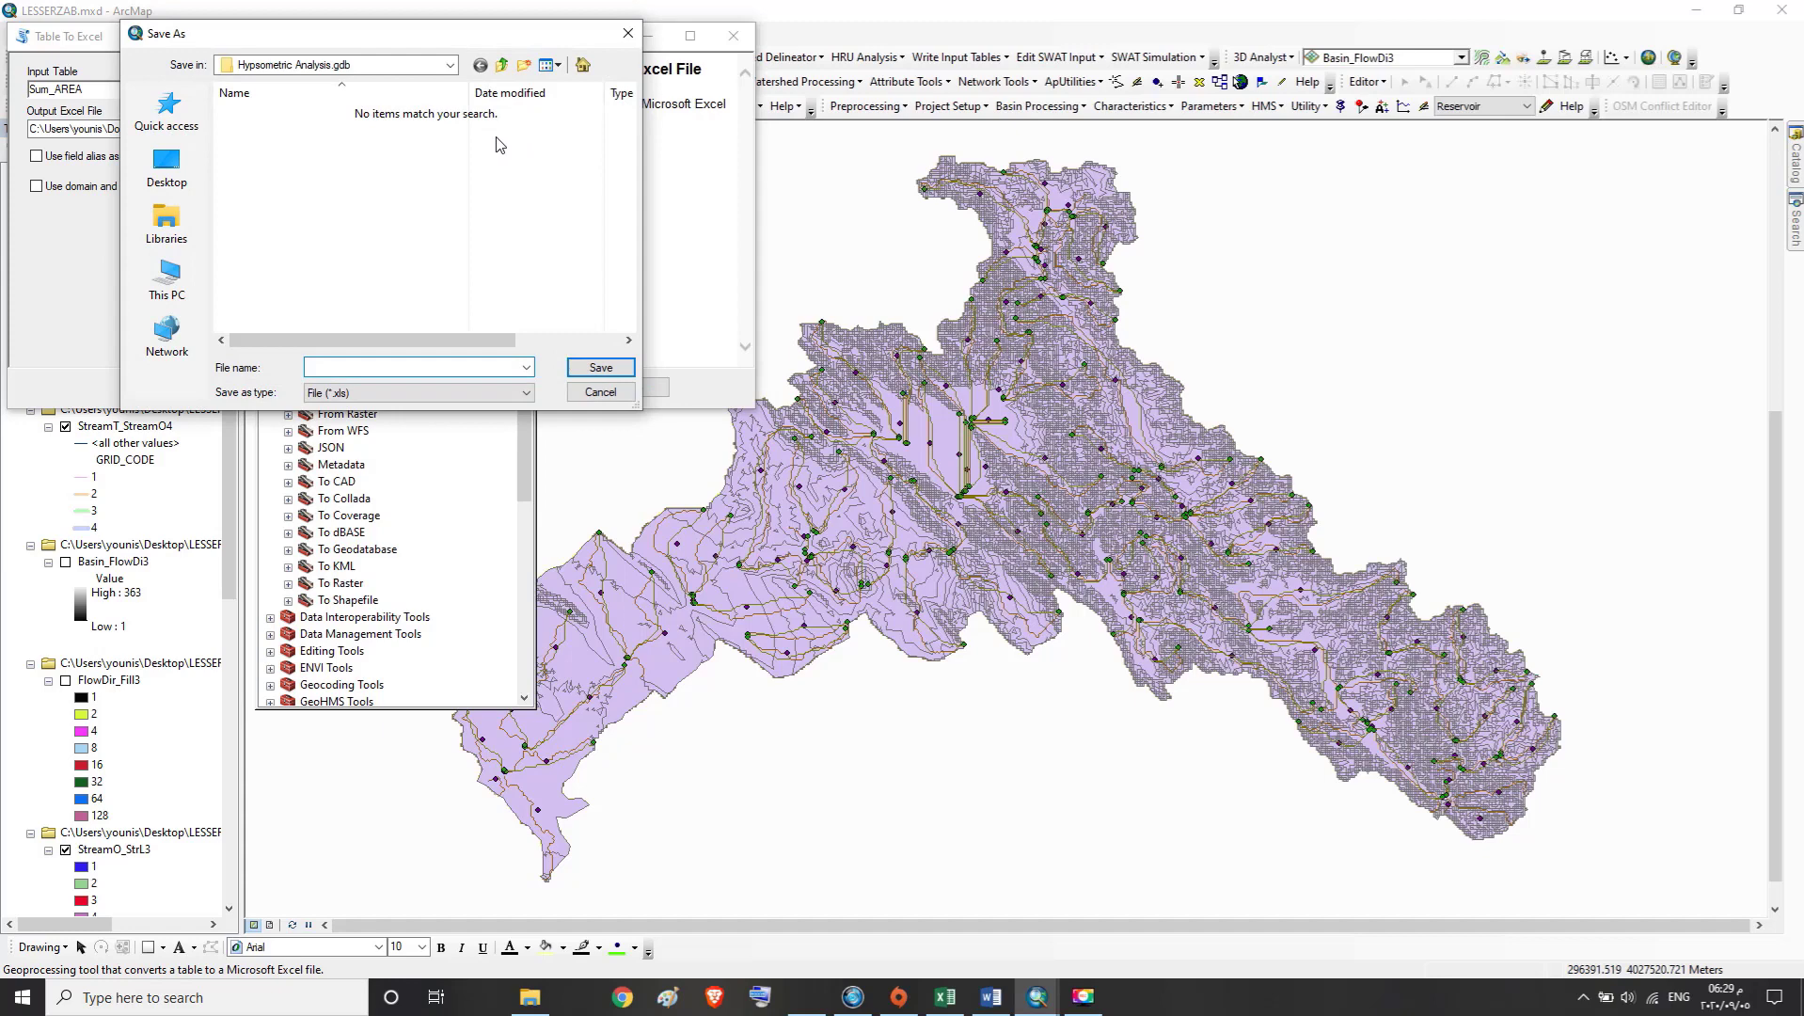
pyautogui.click(174, 168)
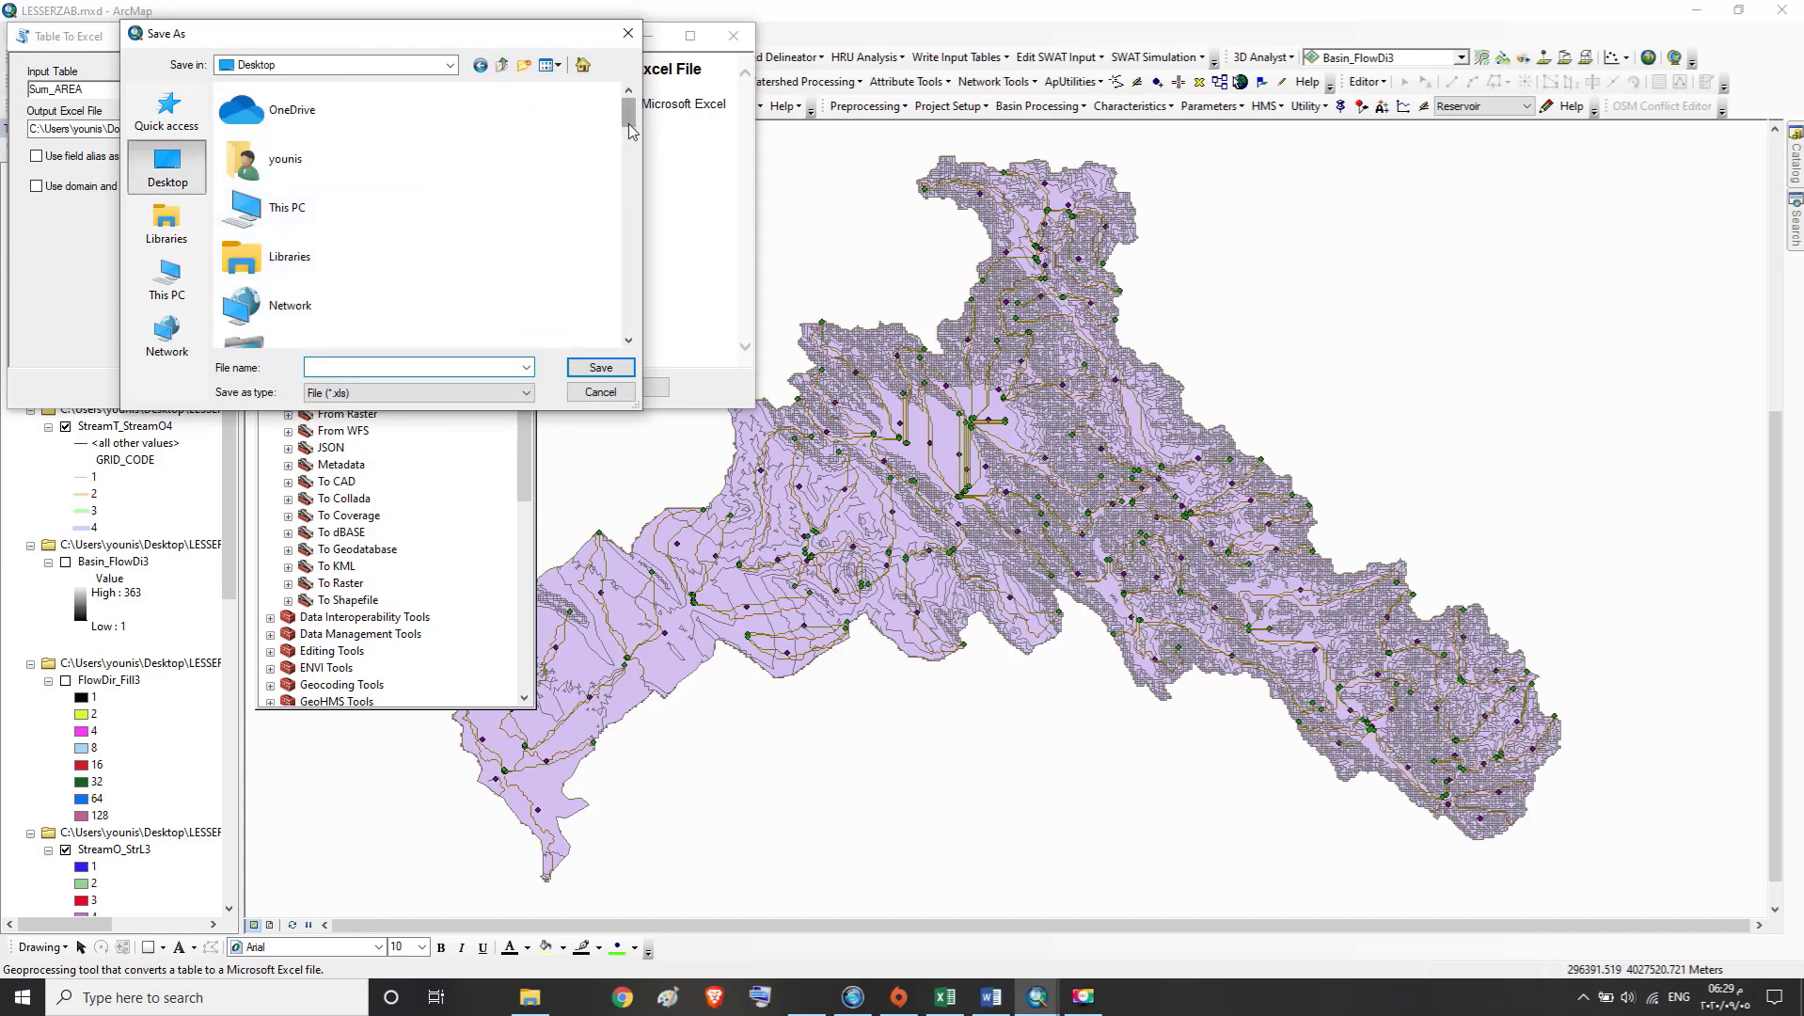
pyautogui.moveTo(628, 122); pyautogui.dragTo(628, 215)
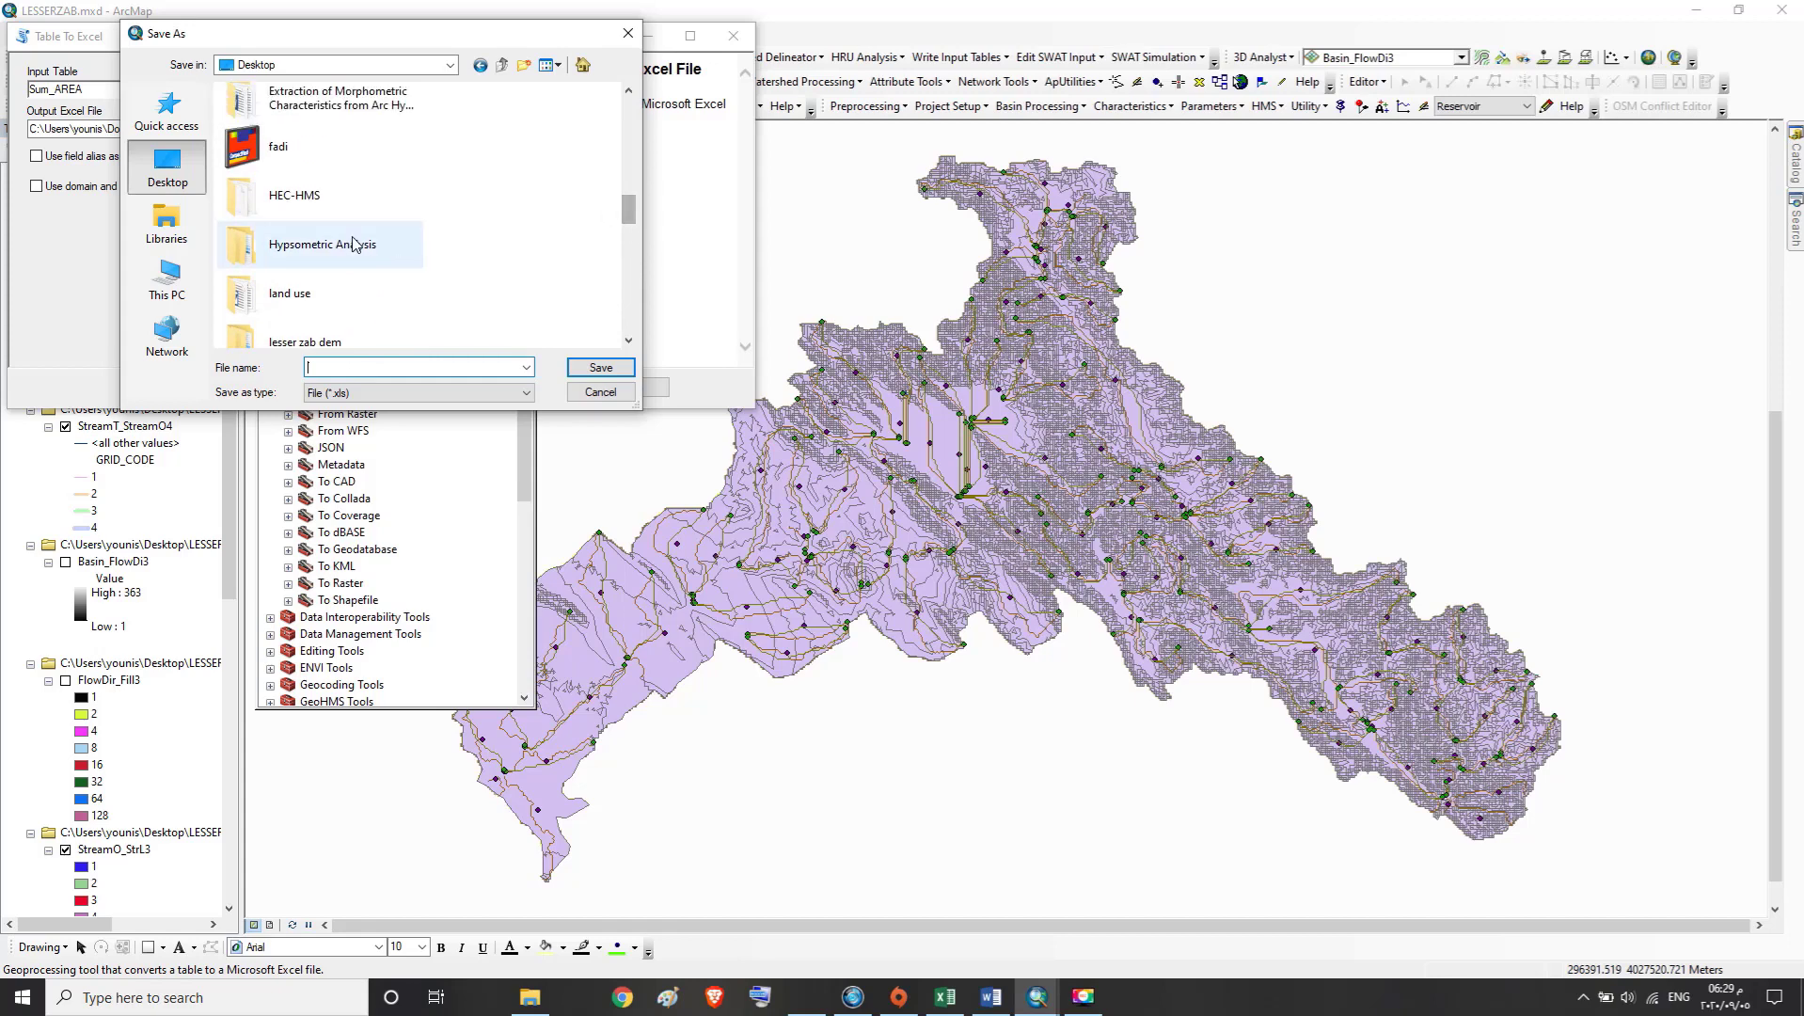
pyautogui.doubleClick(274, 239)
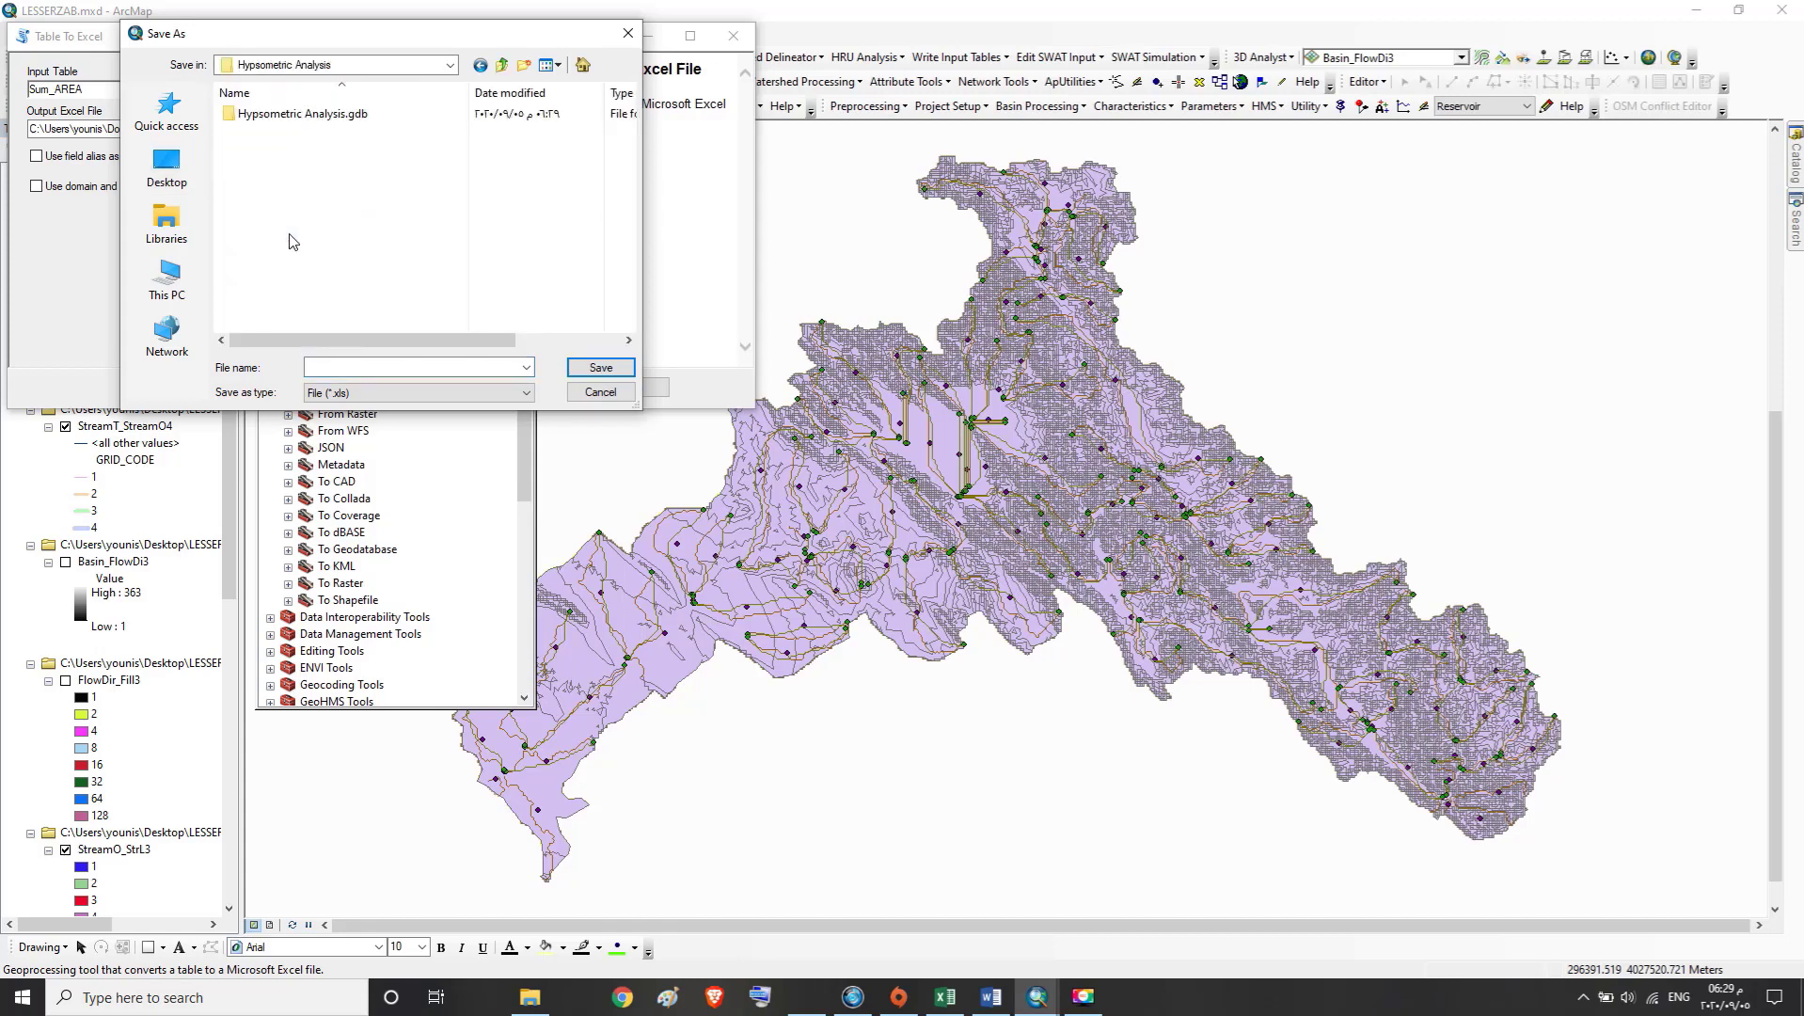
pyautogui.click(328, 365)
pyautogui.write('AREA')
pyautogui.click(585, 375)
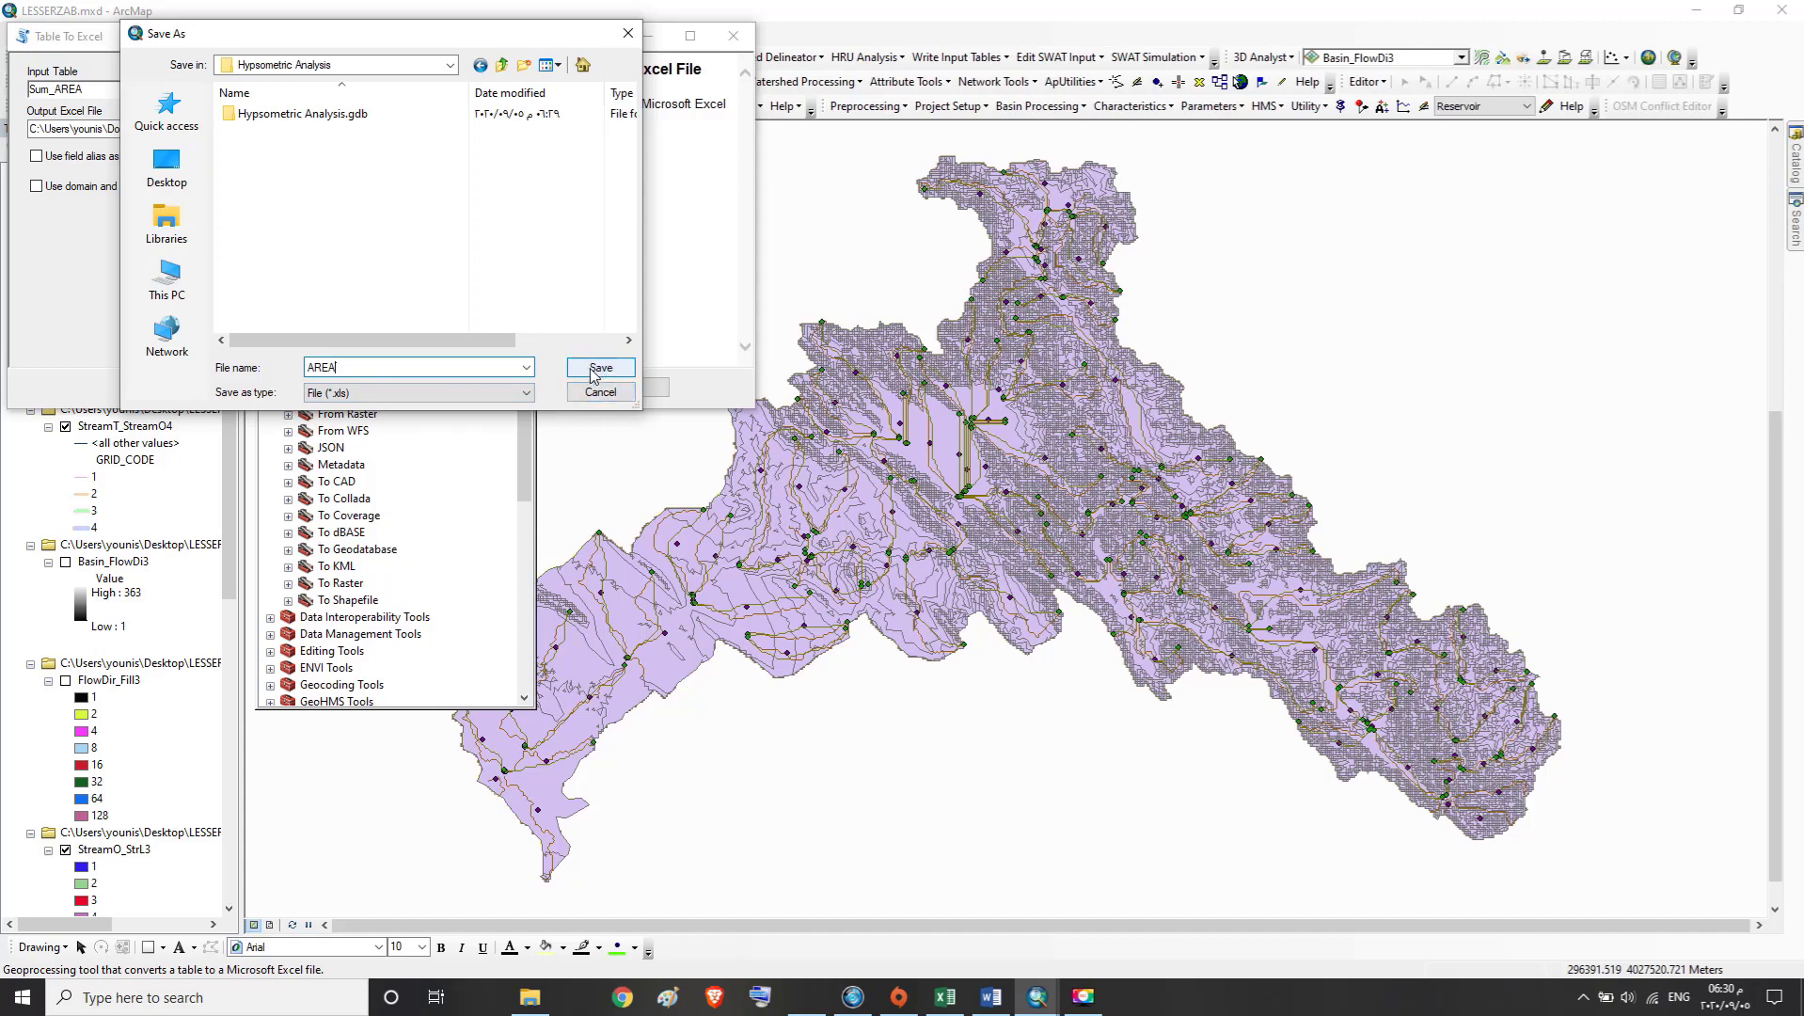
pyautogui.click(249, 386)
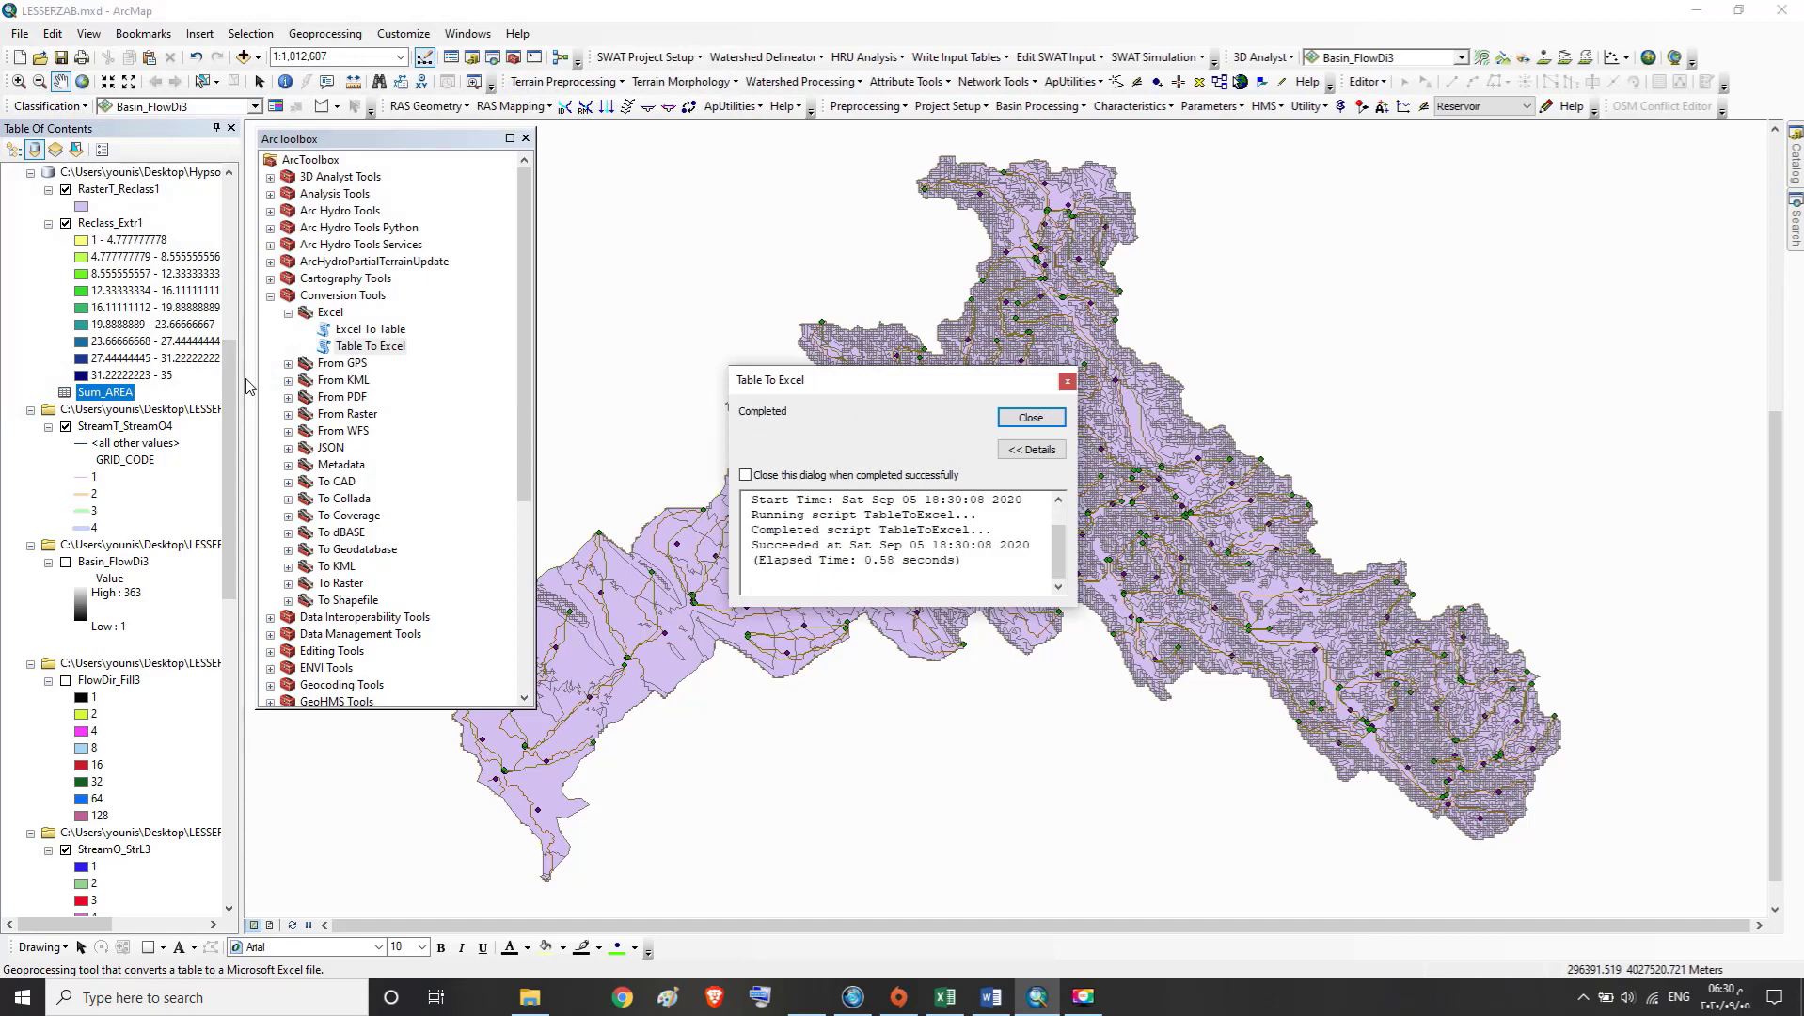
pyautogui.click(1018, 426)
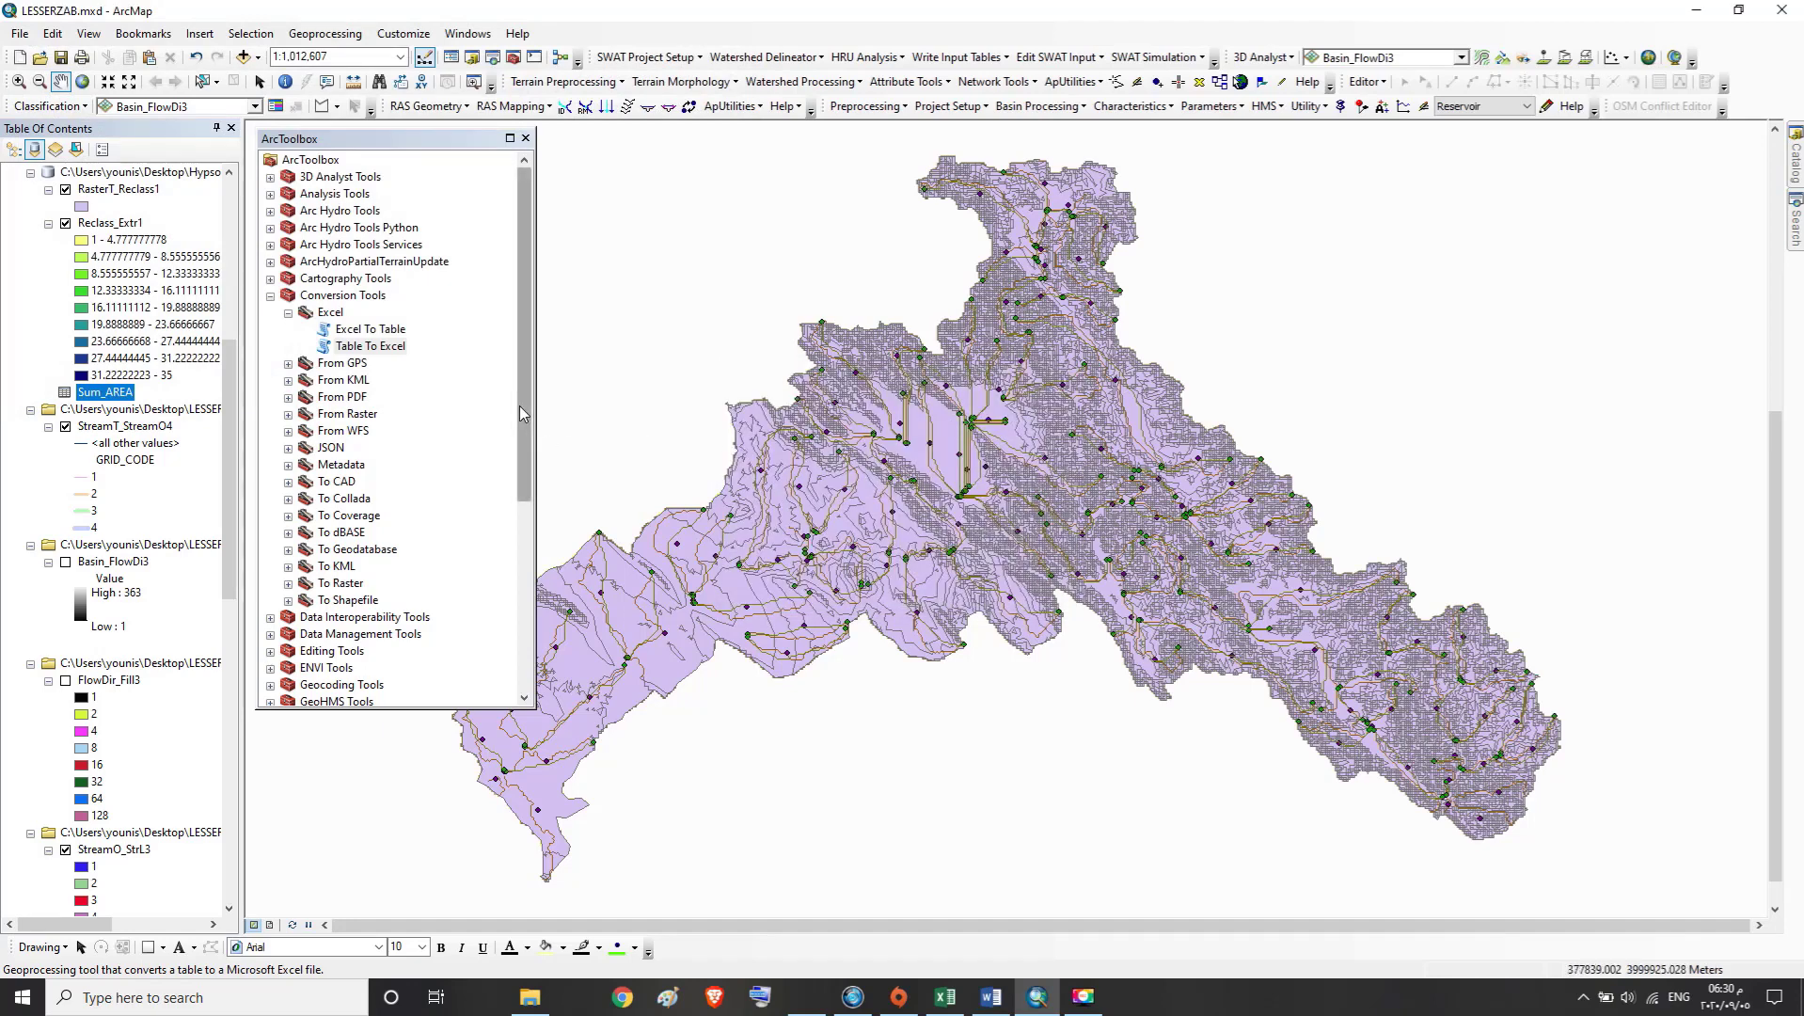
# Switch to the Book1 workbook in Excel and review the row 1 column headings from No. to HYPSOMETRIC INTEGRATION
pyautogui.click(1696, 16)
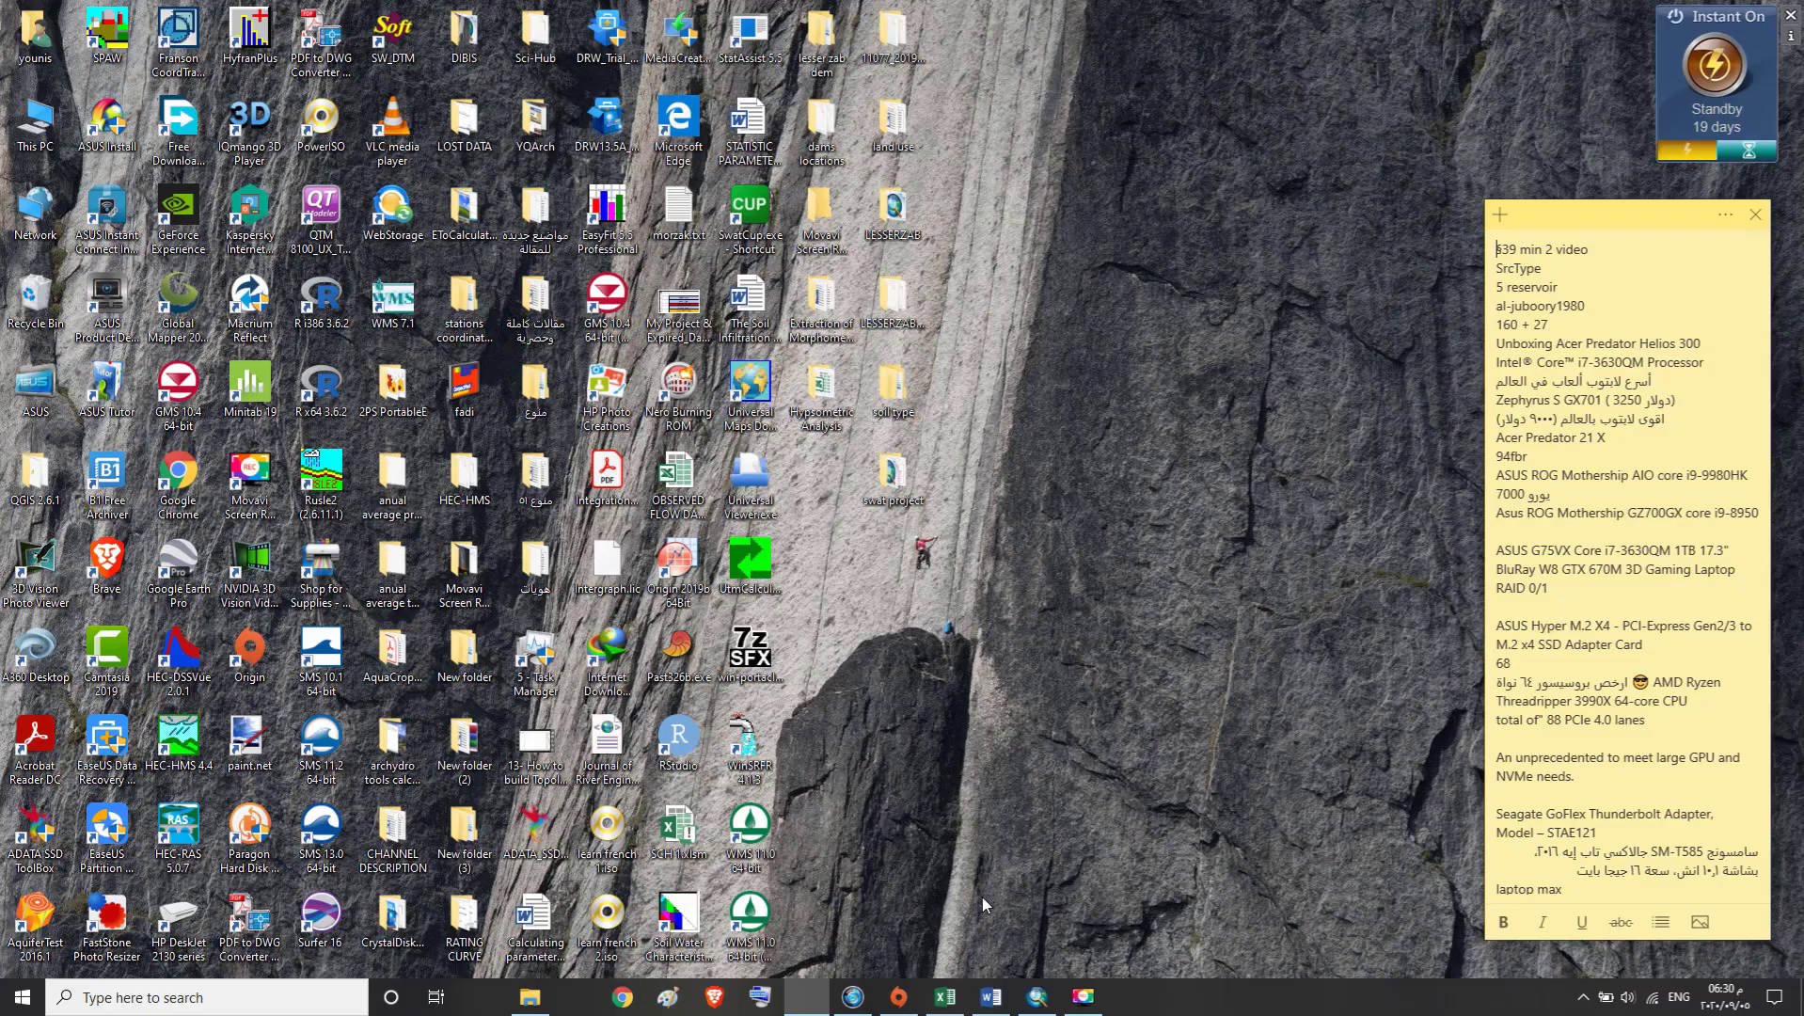
pyautogui.click(946, 1005)
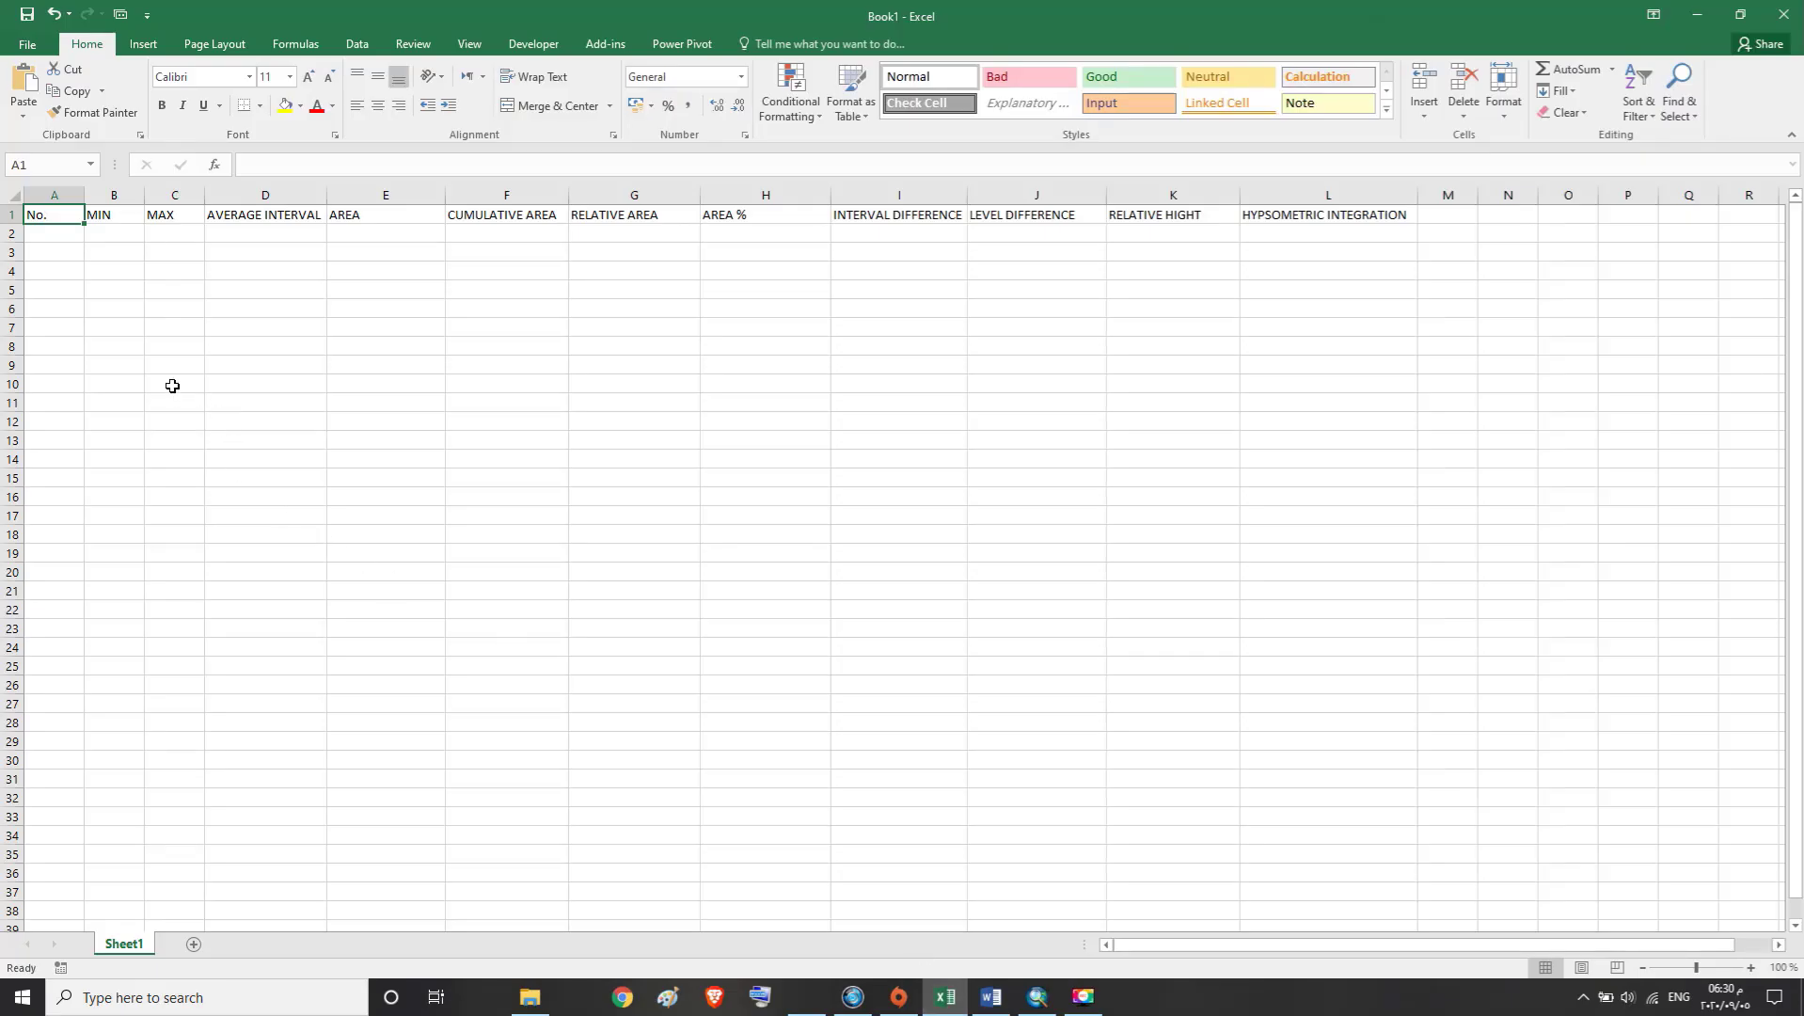
pyautogui.click(79, 214)
pyautogui.click(113, 214)
pyautogui.click(186, 214)
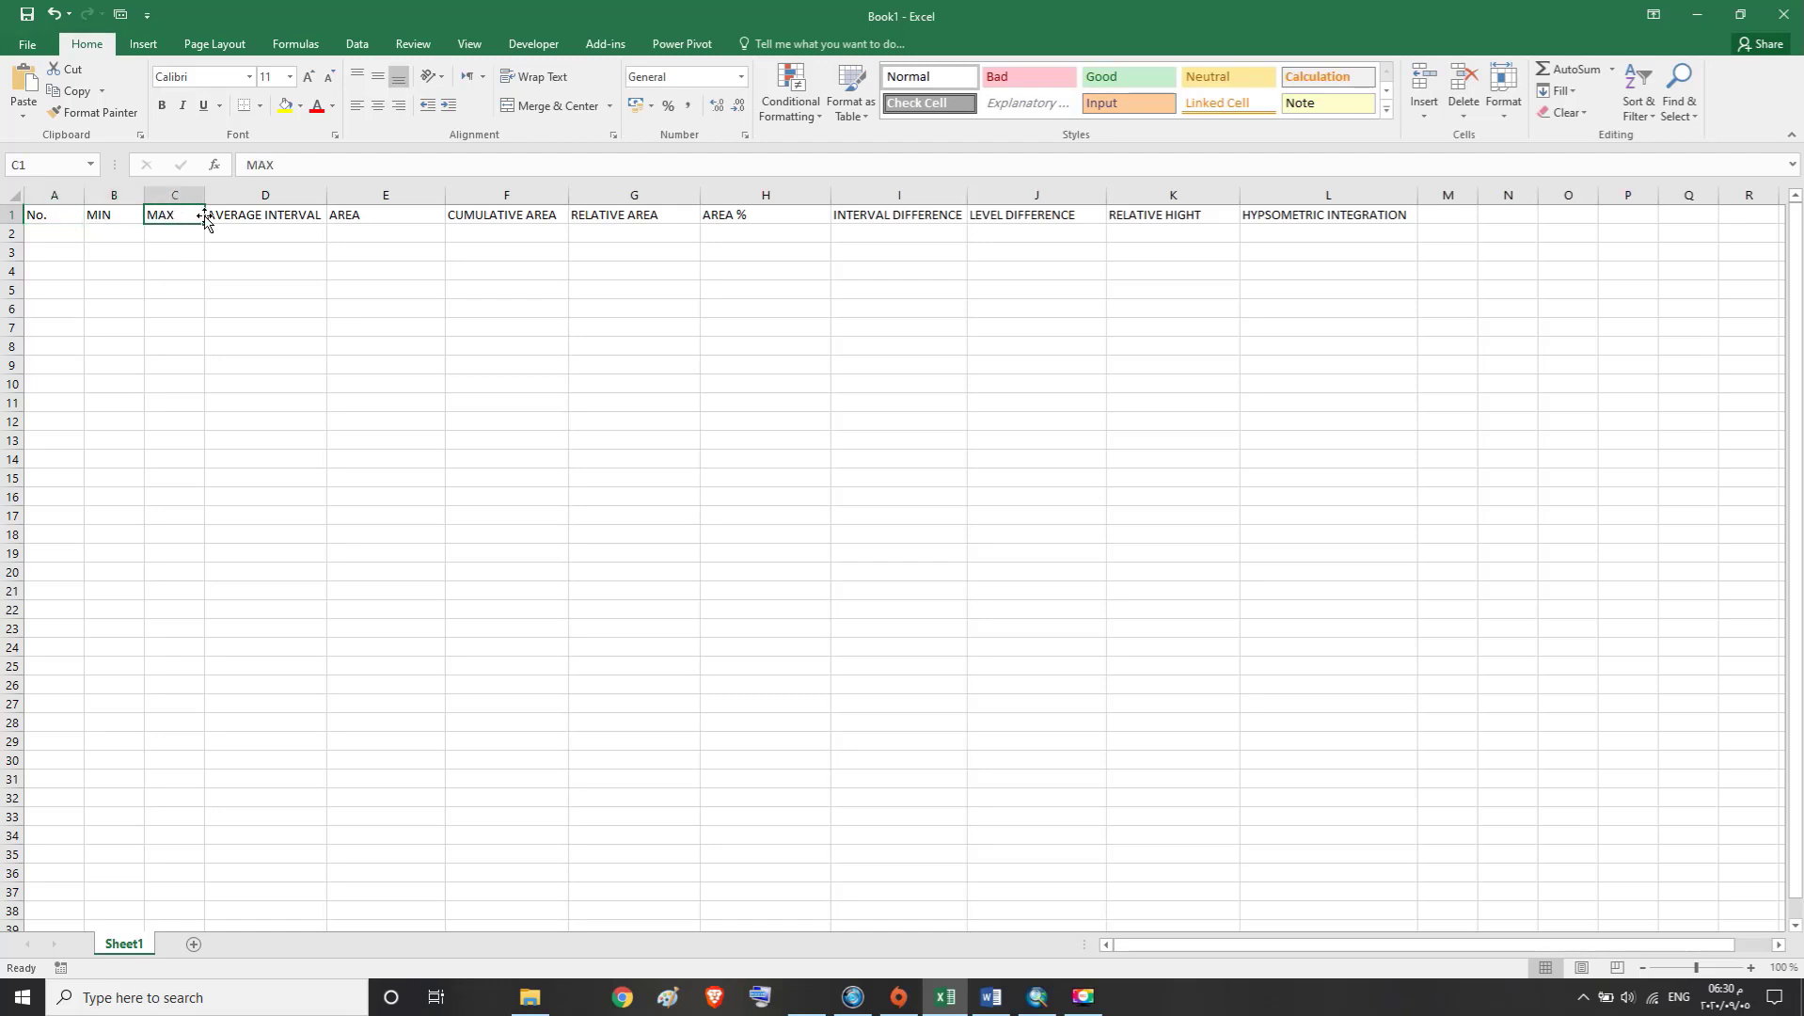
pyautogui.click(261, 216)
pyautogui.click(370, 215)
pyautogui.click(496, 215)
pyautogui.click(619, 216)
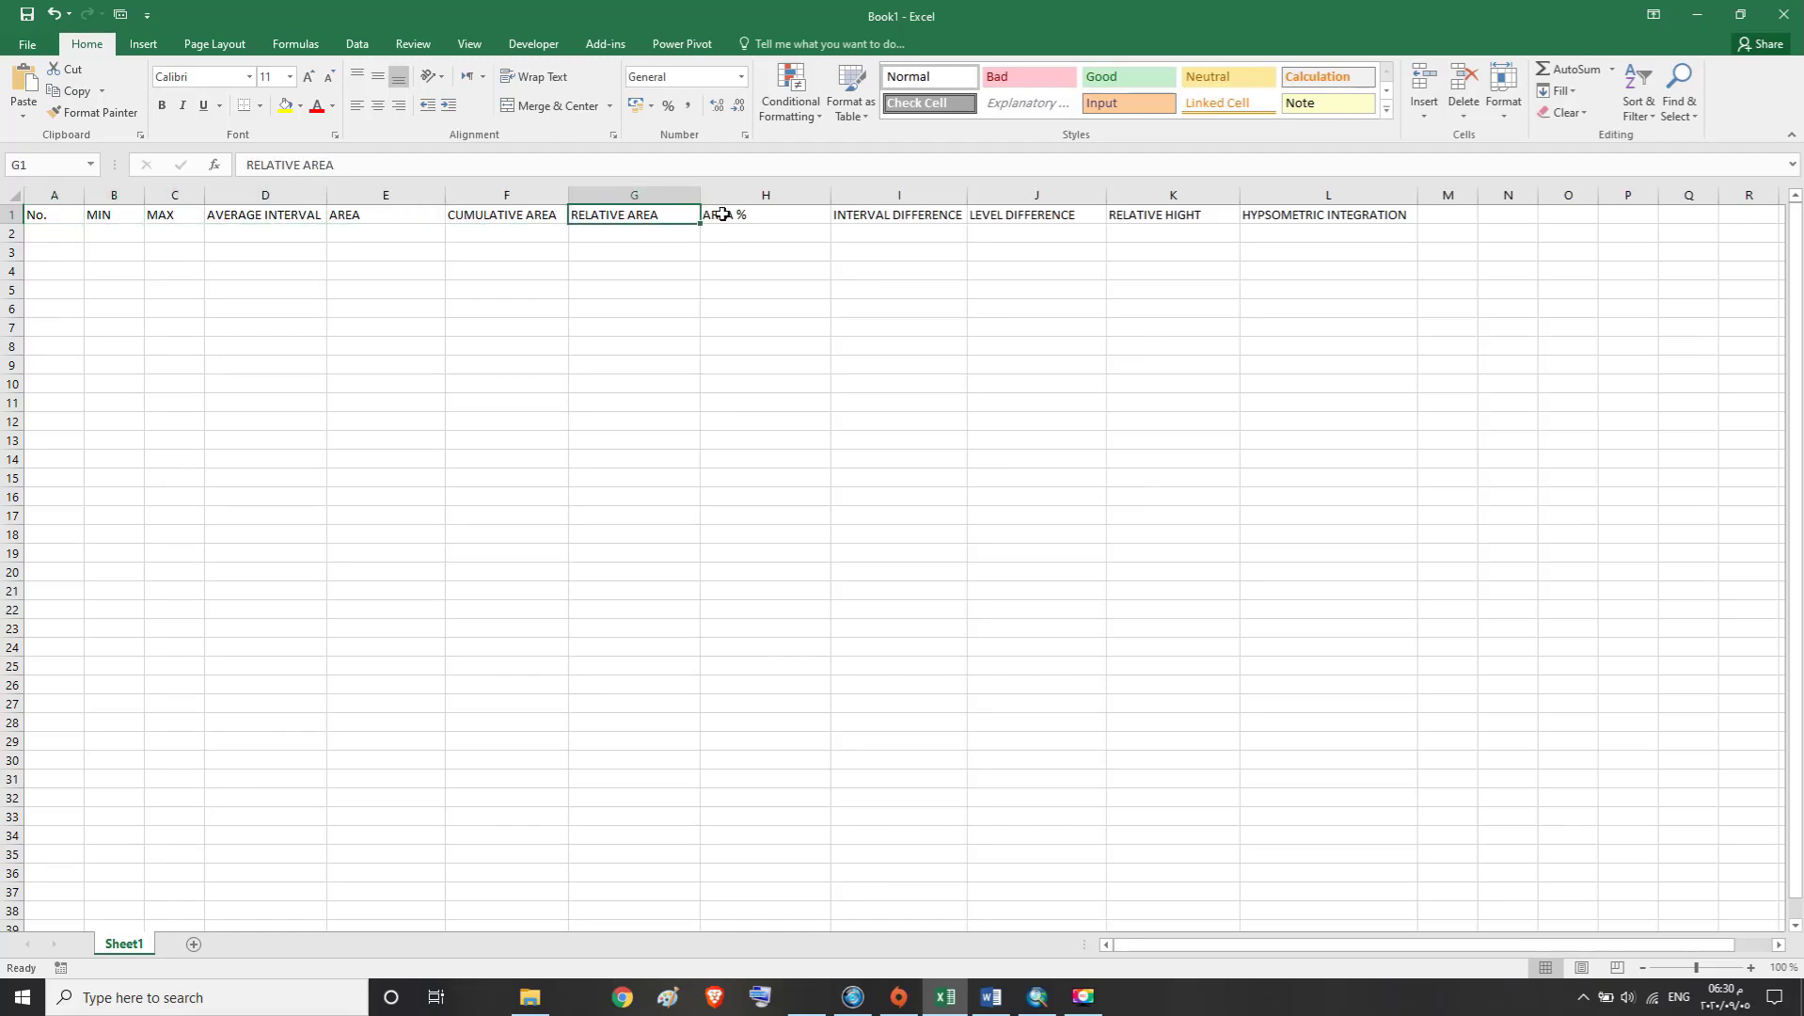
pyautogui.click(723, 214)
pyautogui.click(904, 214)
pyautogui.click(1039, 214)
pyautogui.click(1156, 216)
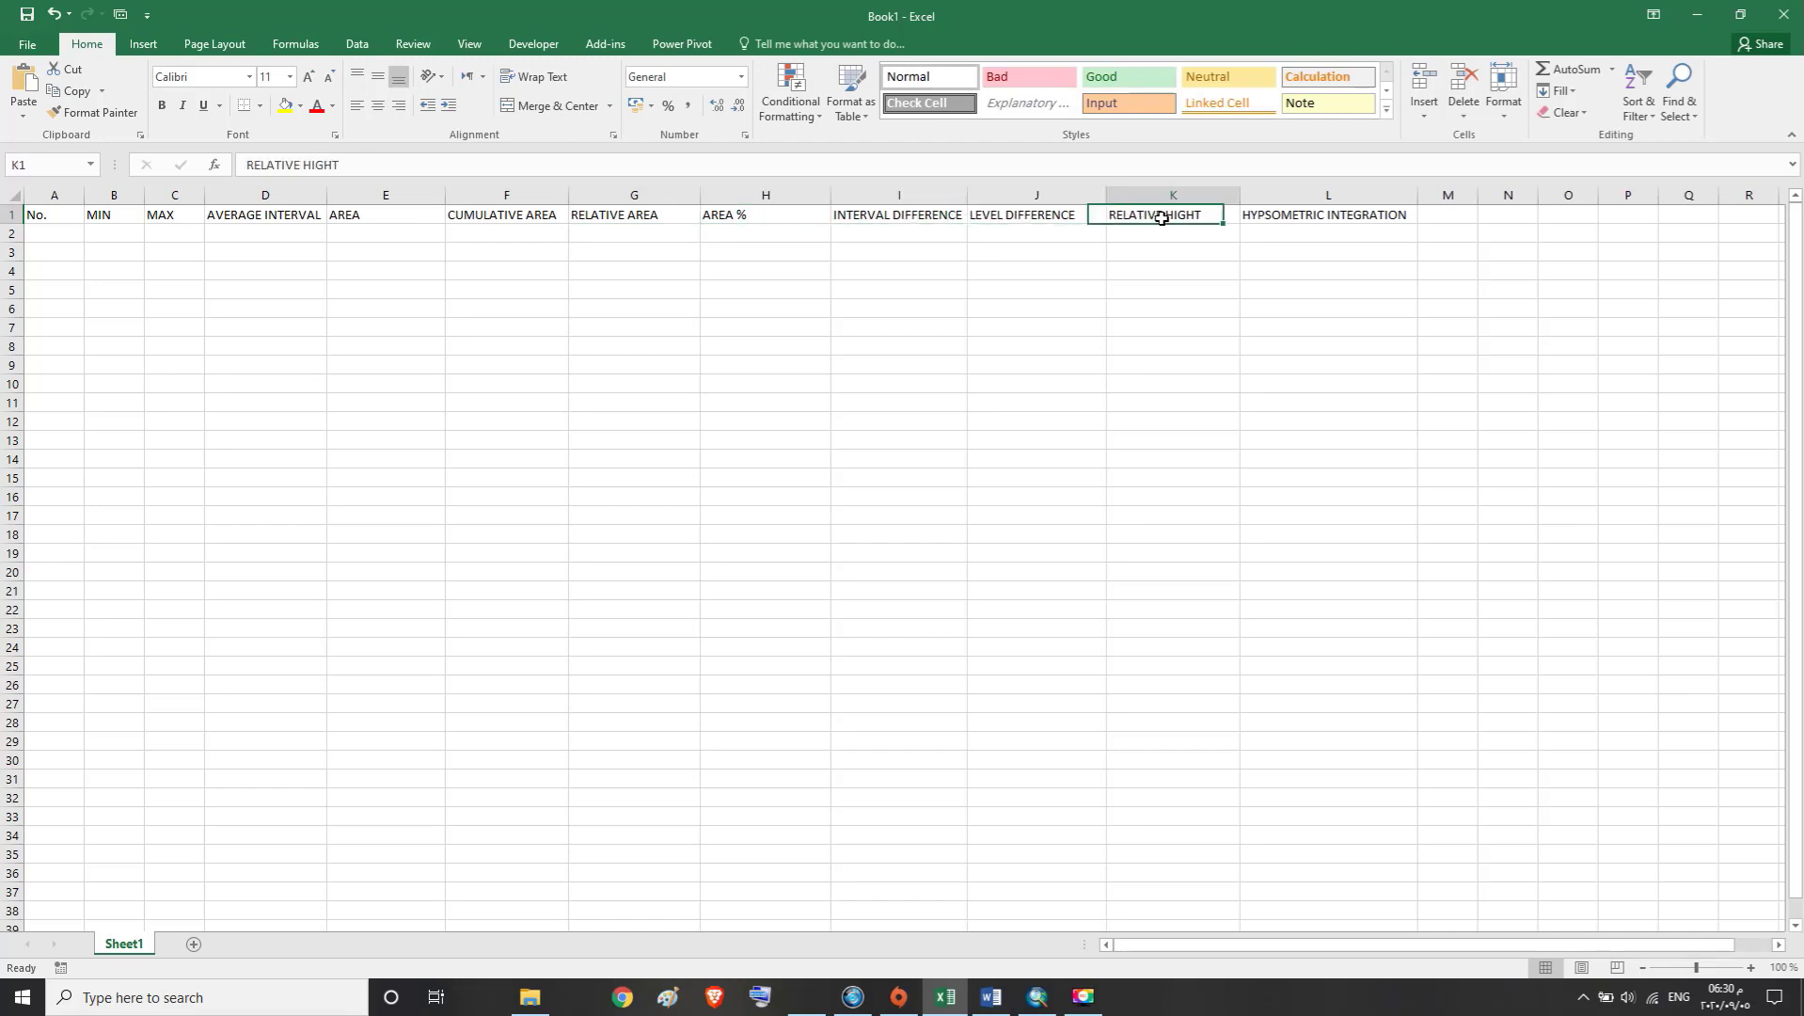
pyautogui.click(1328, 215)
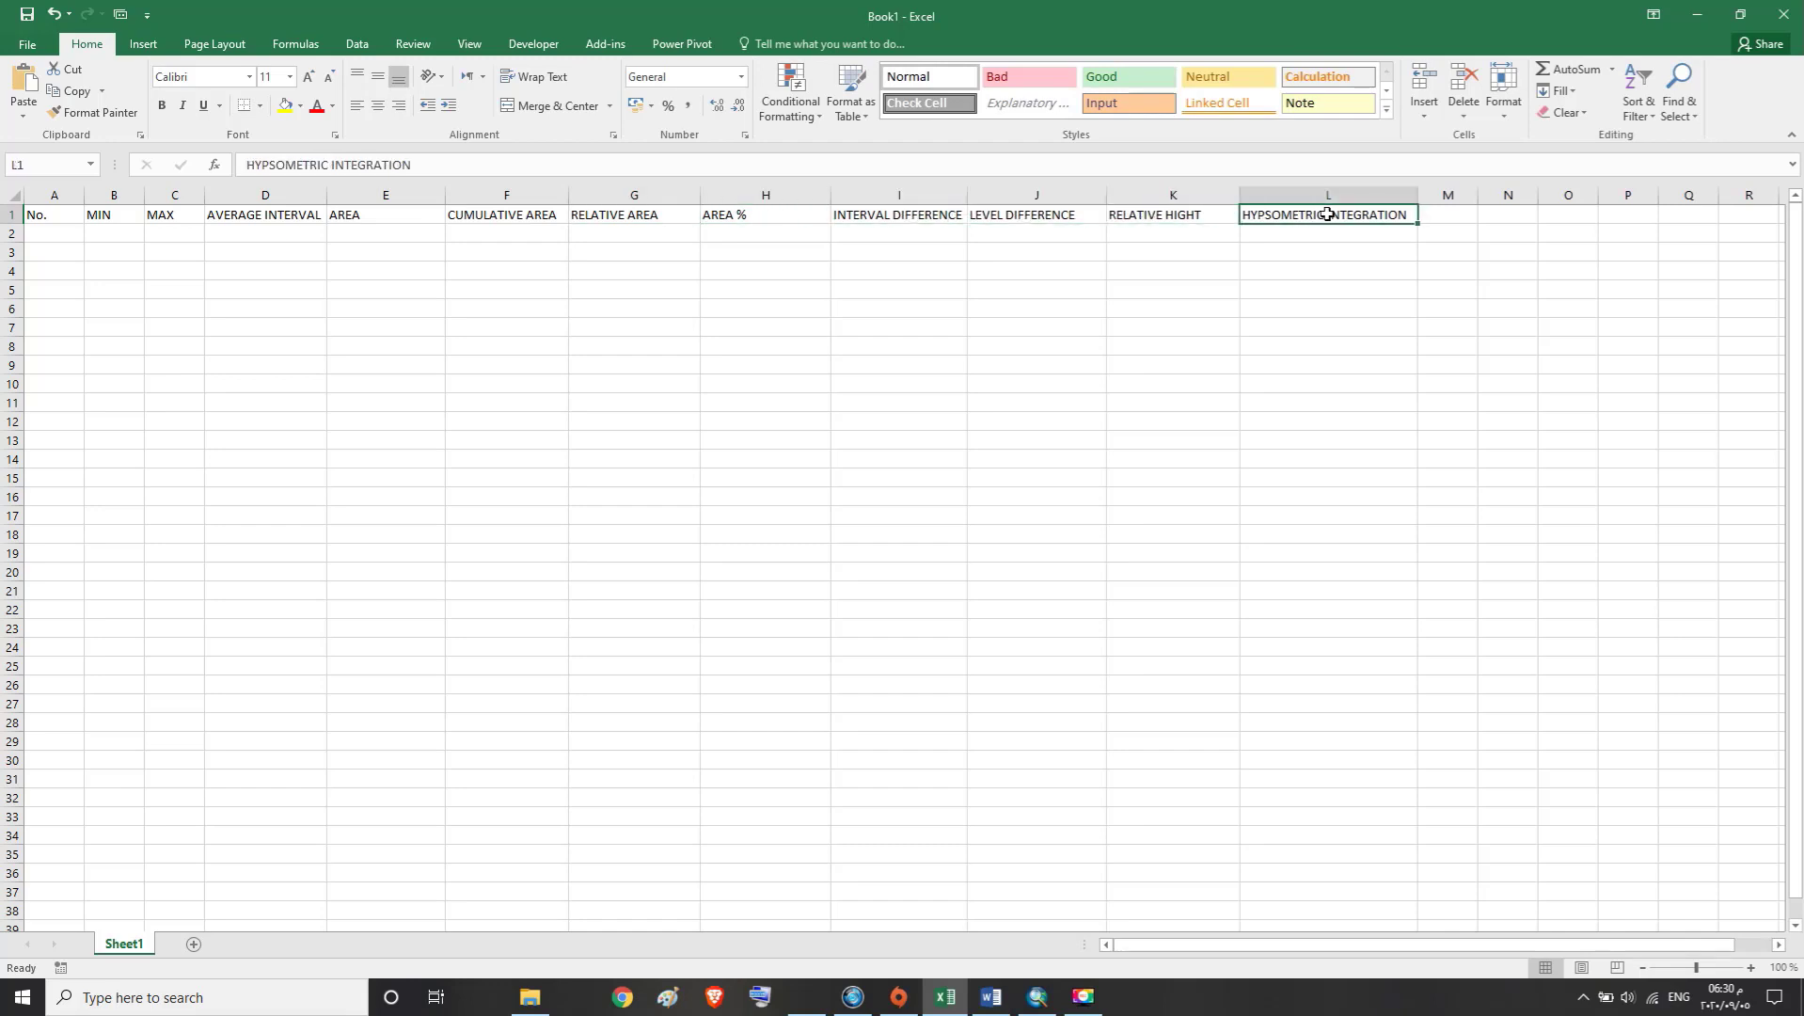
pyautogui.click(66, 217)
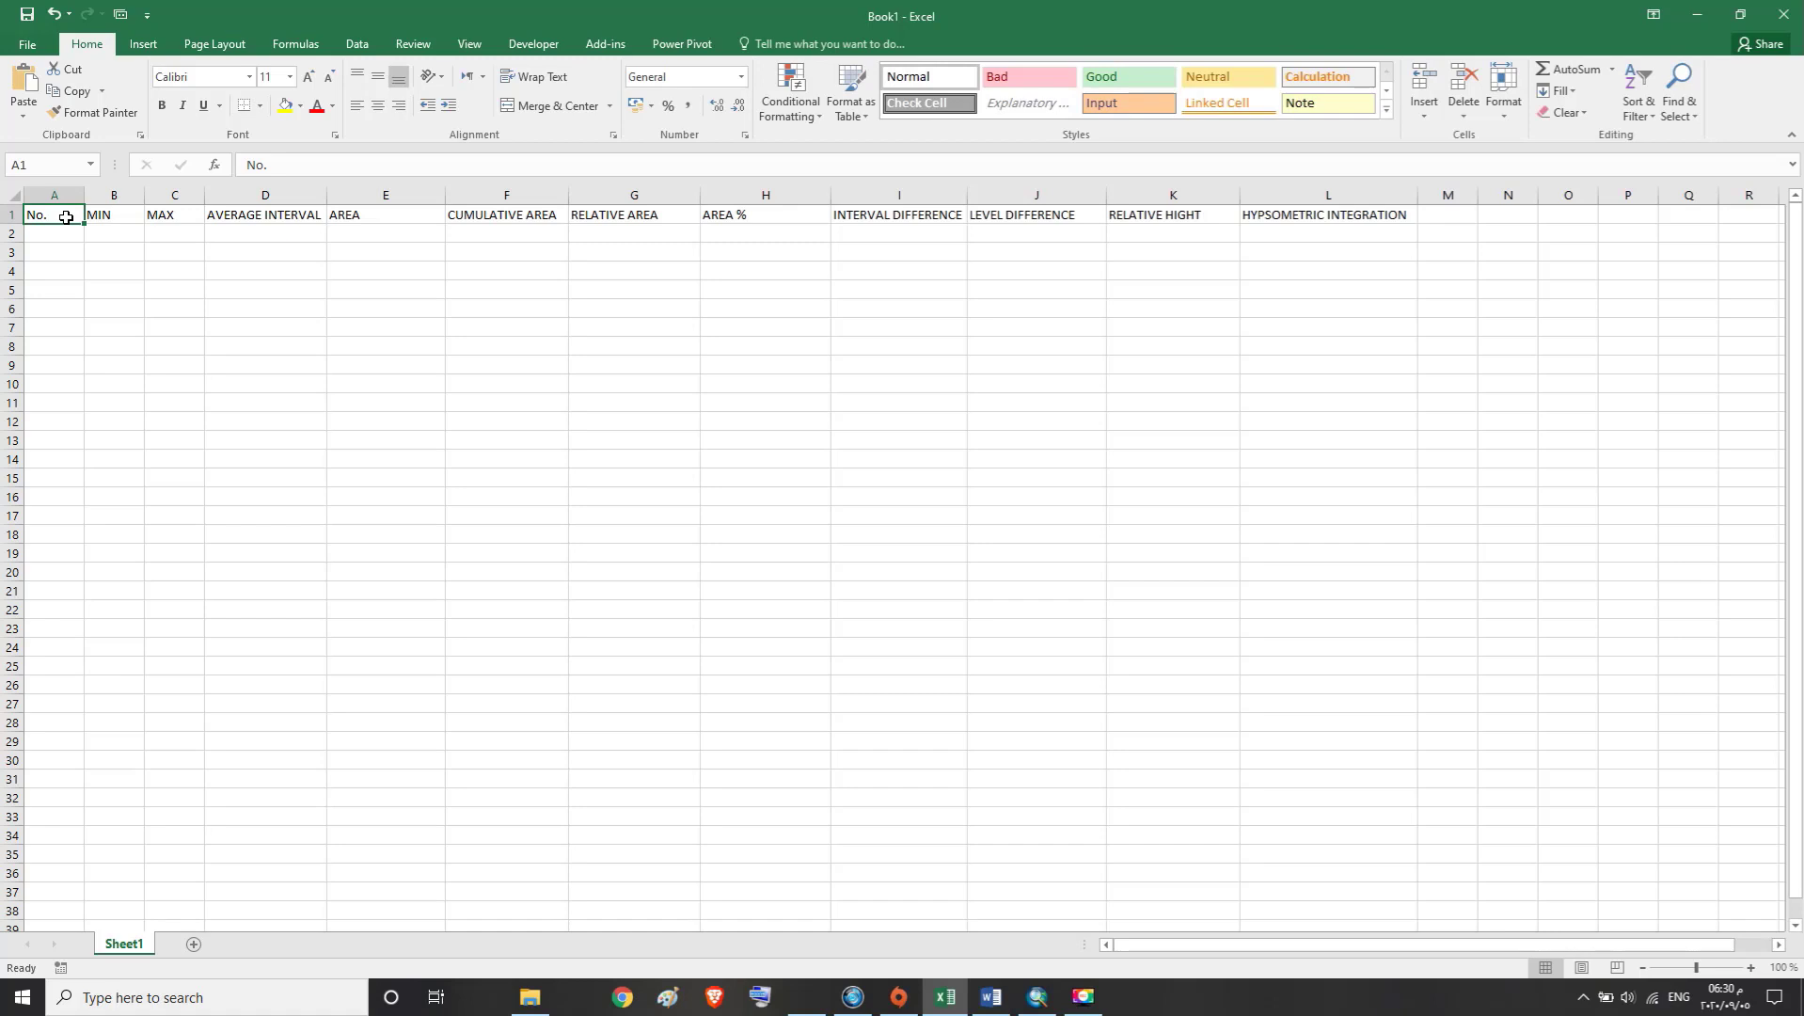